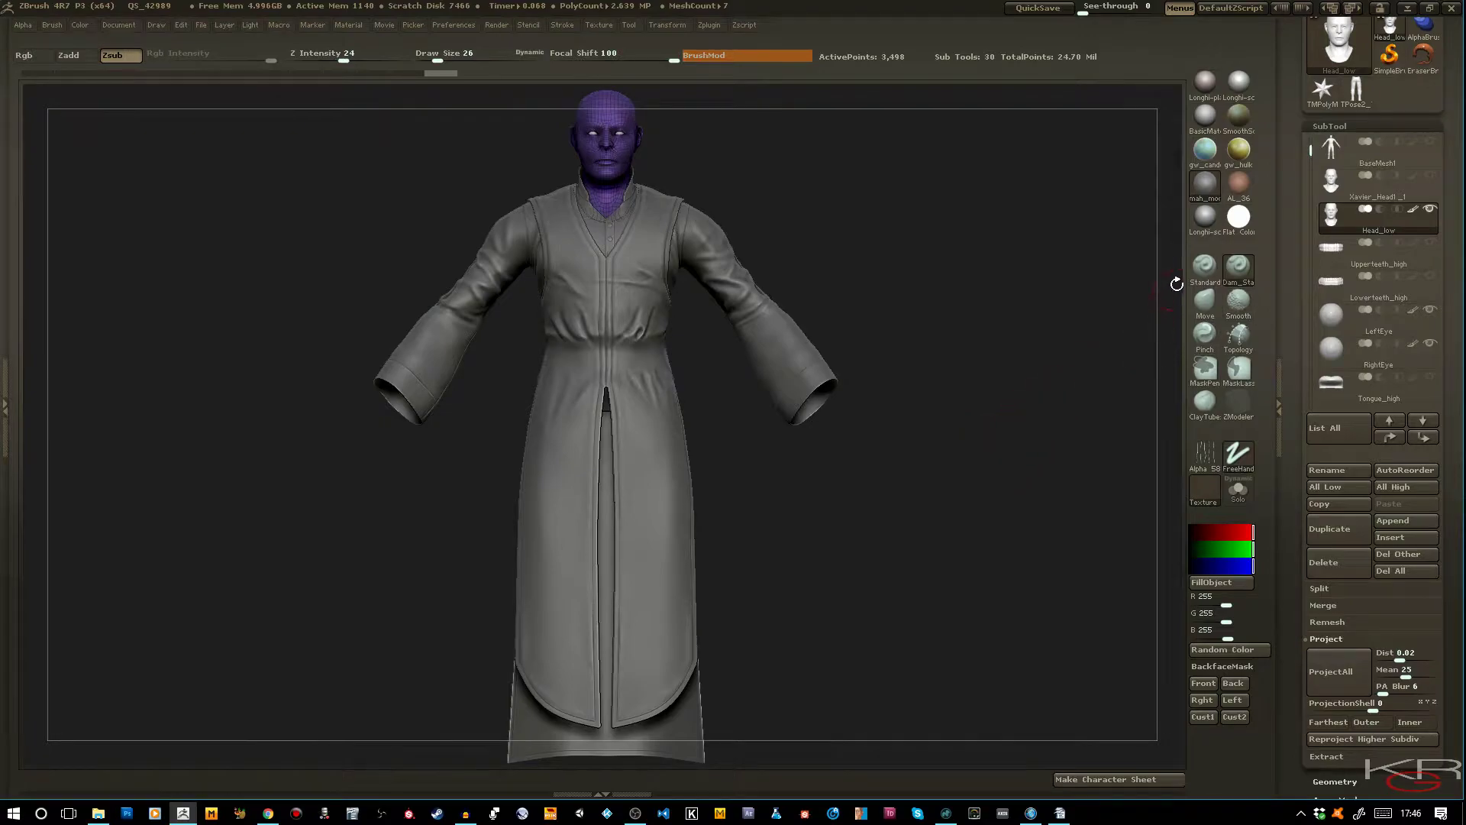
Make all subtools visible, hide the duplicate head subtool above Head_low, and frame the Head_low head
left_click(1430, 210, "ctrl+shift")
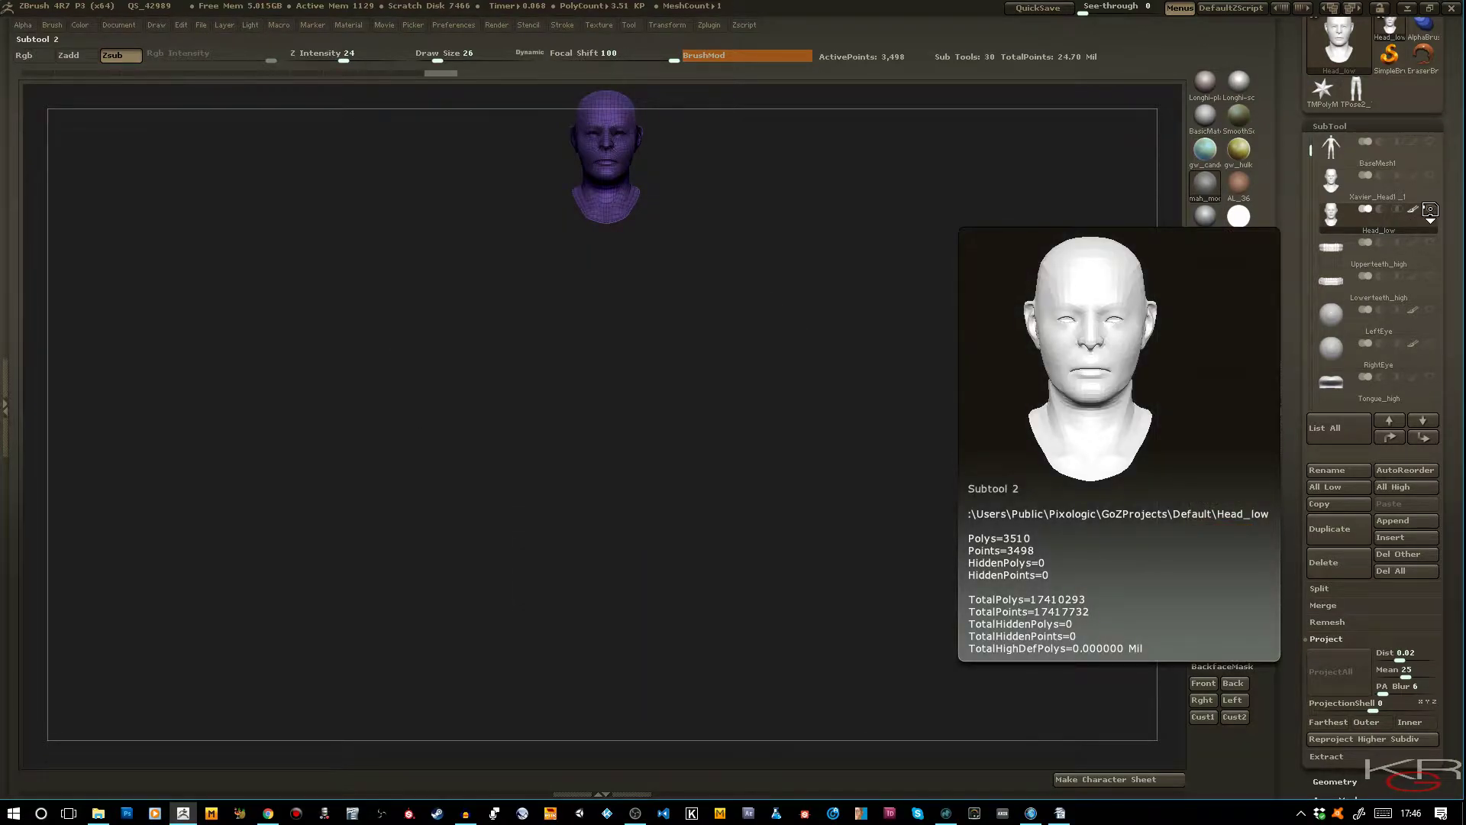
left_click(1427, 217, "ctrl+shift")
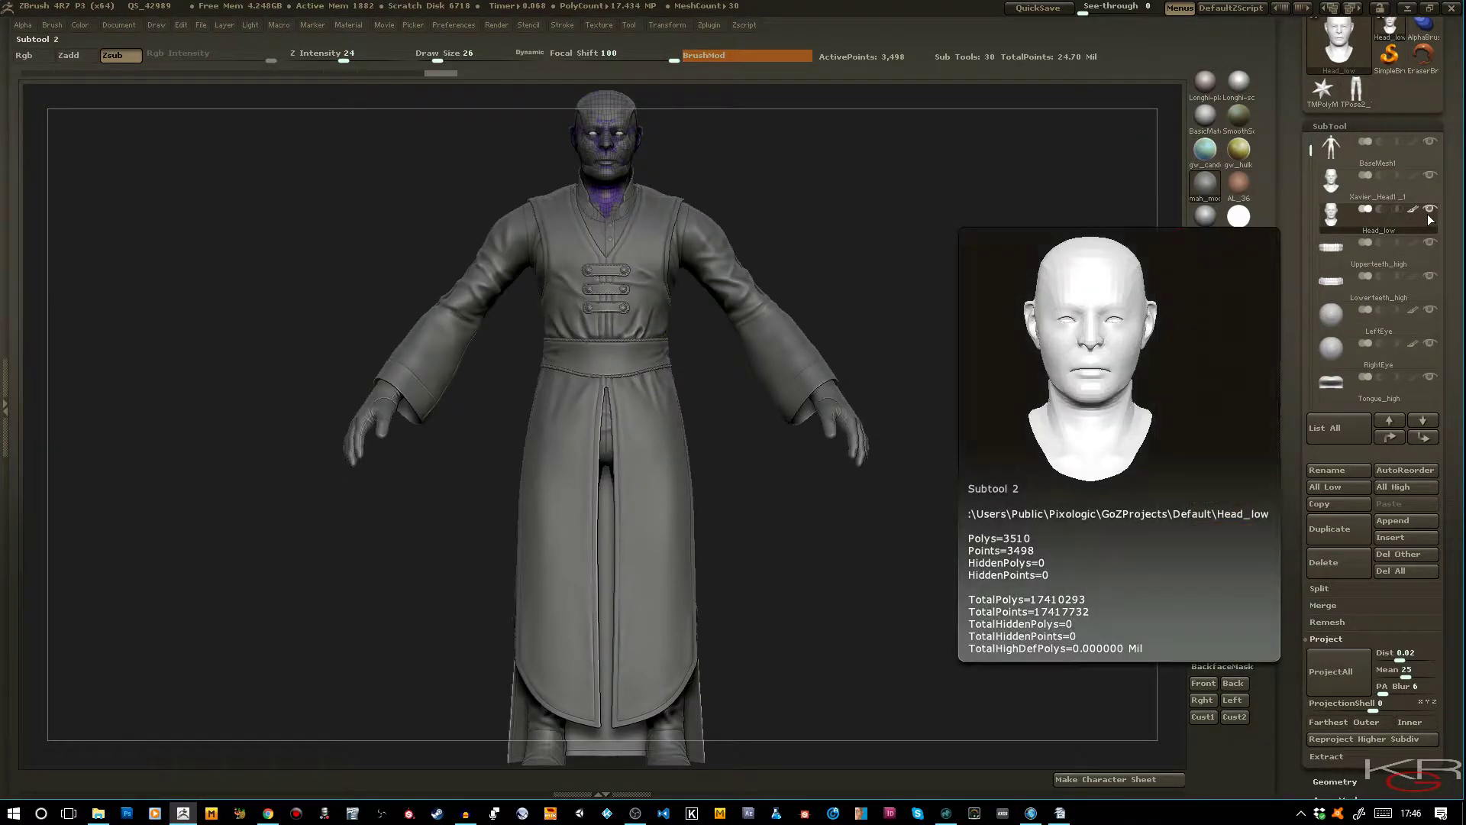
left_click(1431, 177)
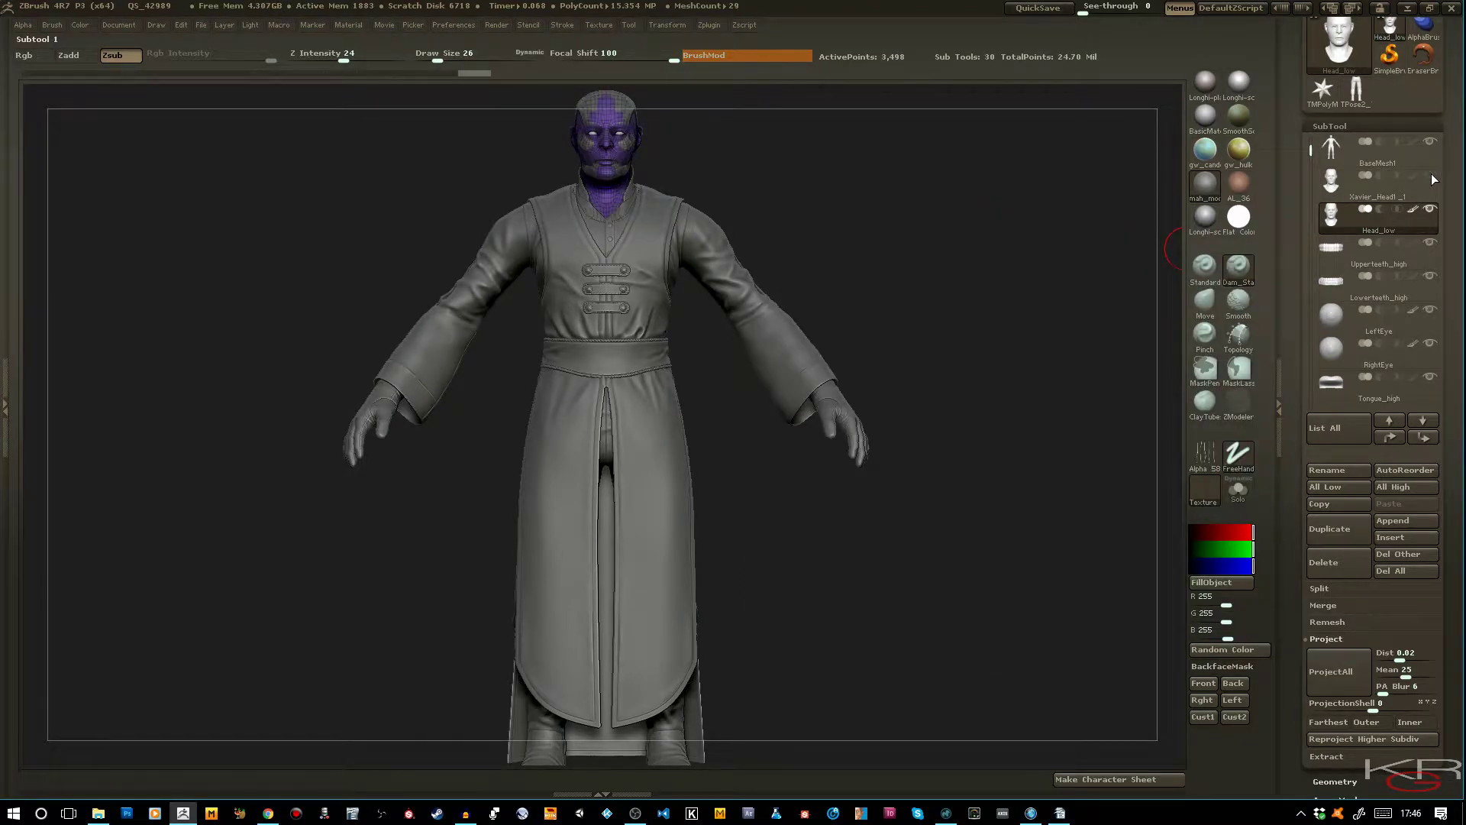
left_click_drag(1008, 300, 956, 308)
key("f")
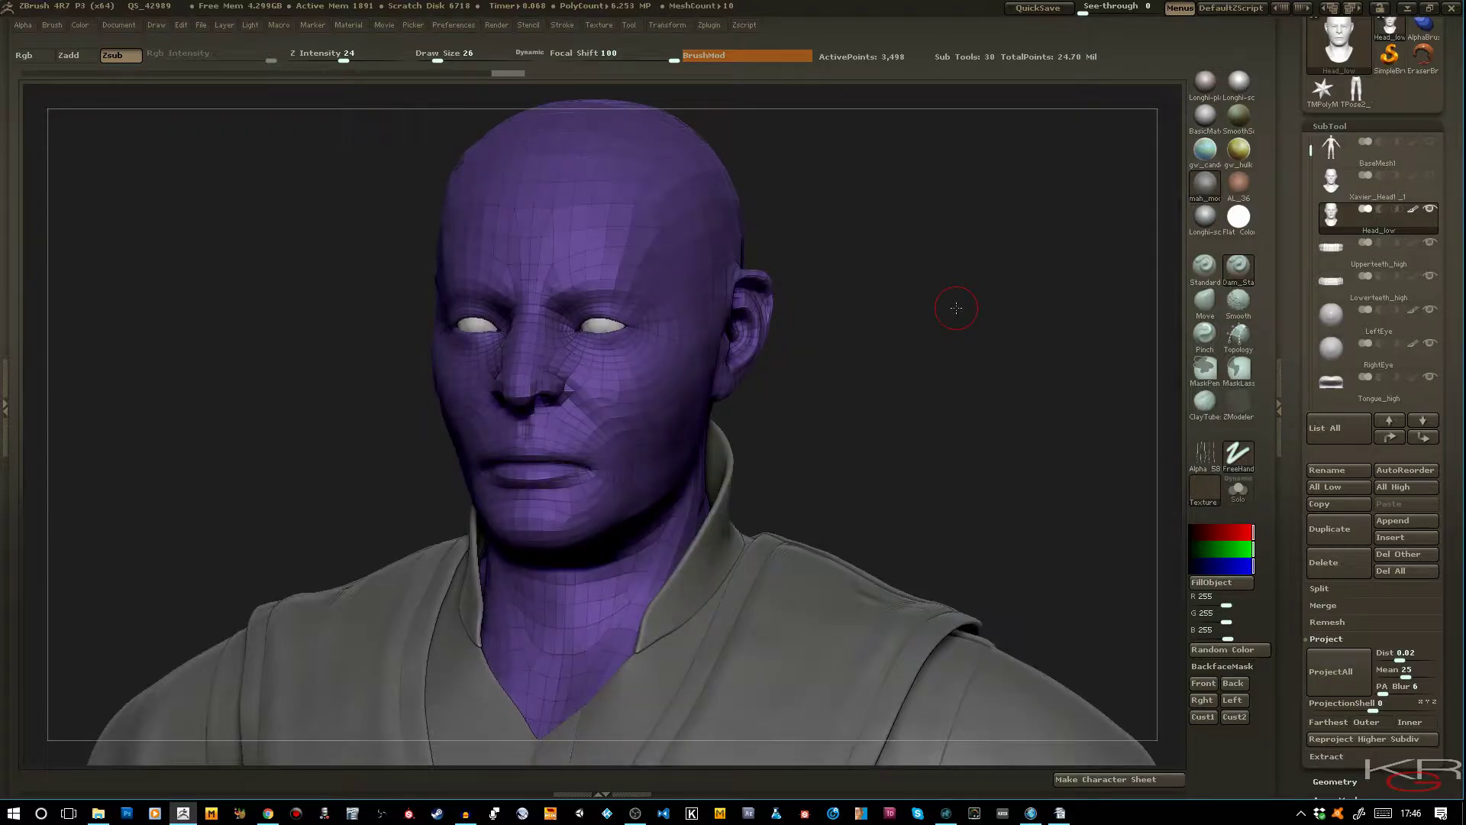
Examine the robed character at full-figure distance and the head up close from both sides
key("f")
left_click_drag(962, 361, 985, 387)
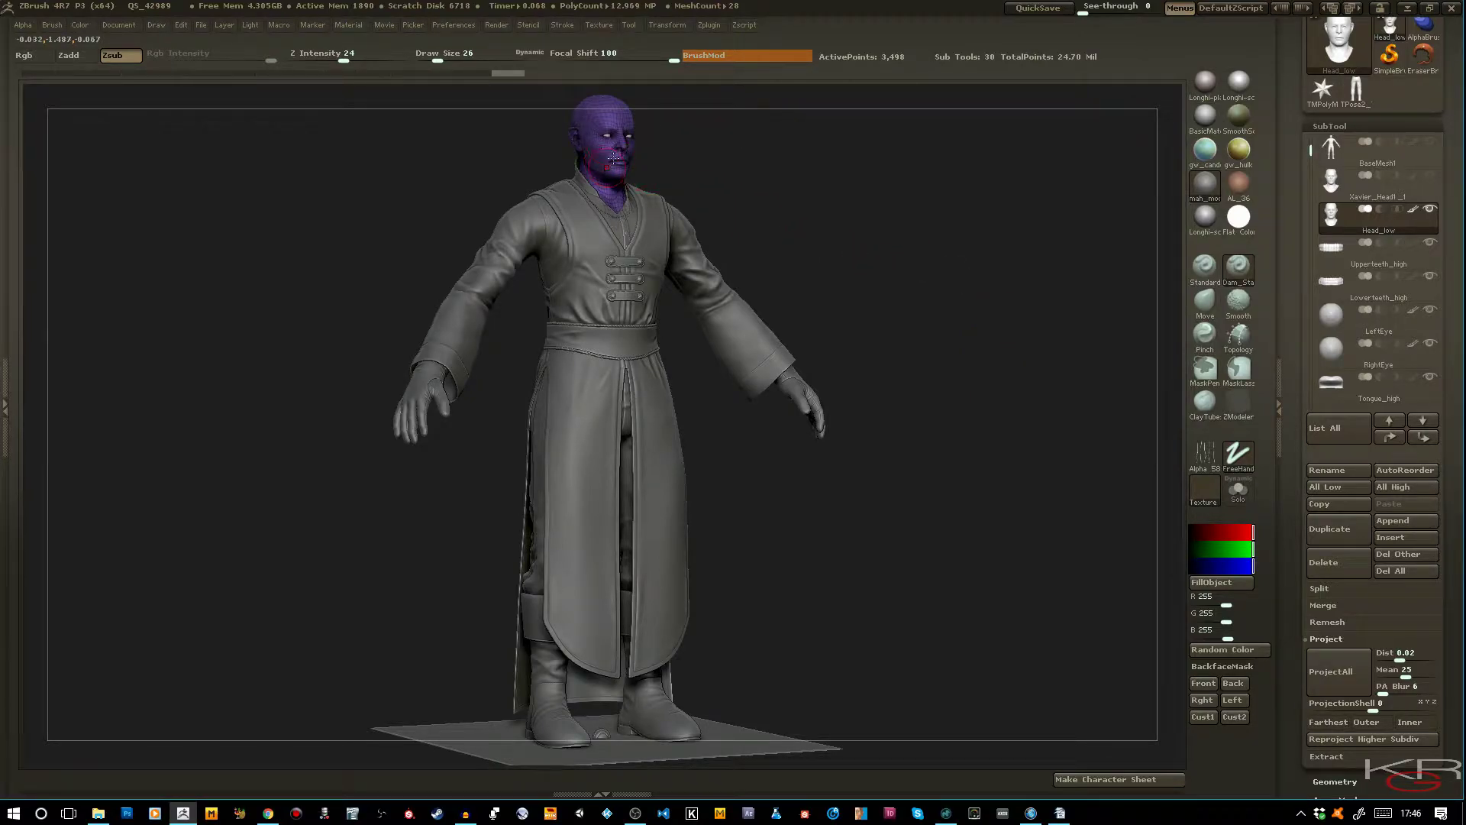
key("f")
mouse_move(876, 303)
left_mouse_down()
mouse_move(891, 393)
mouse_move(831, 407)
mouse_move(915, 407)
left_mouse_up()
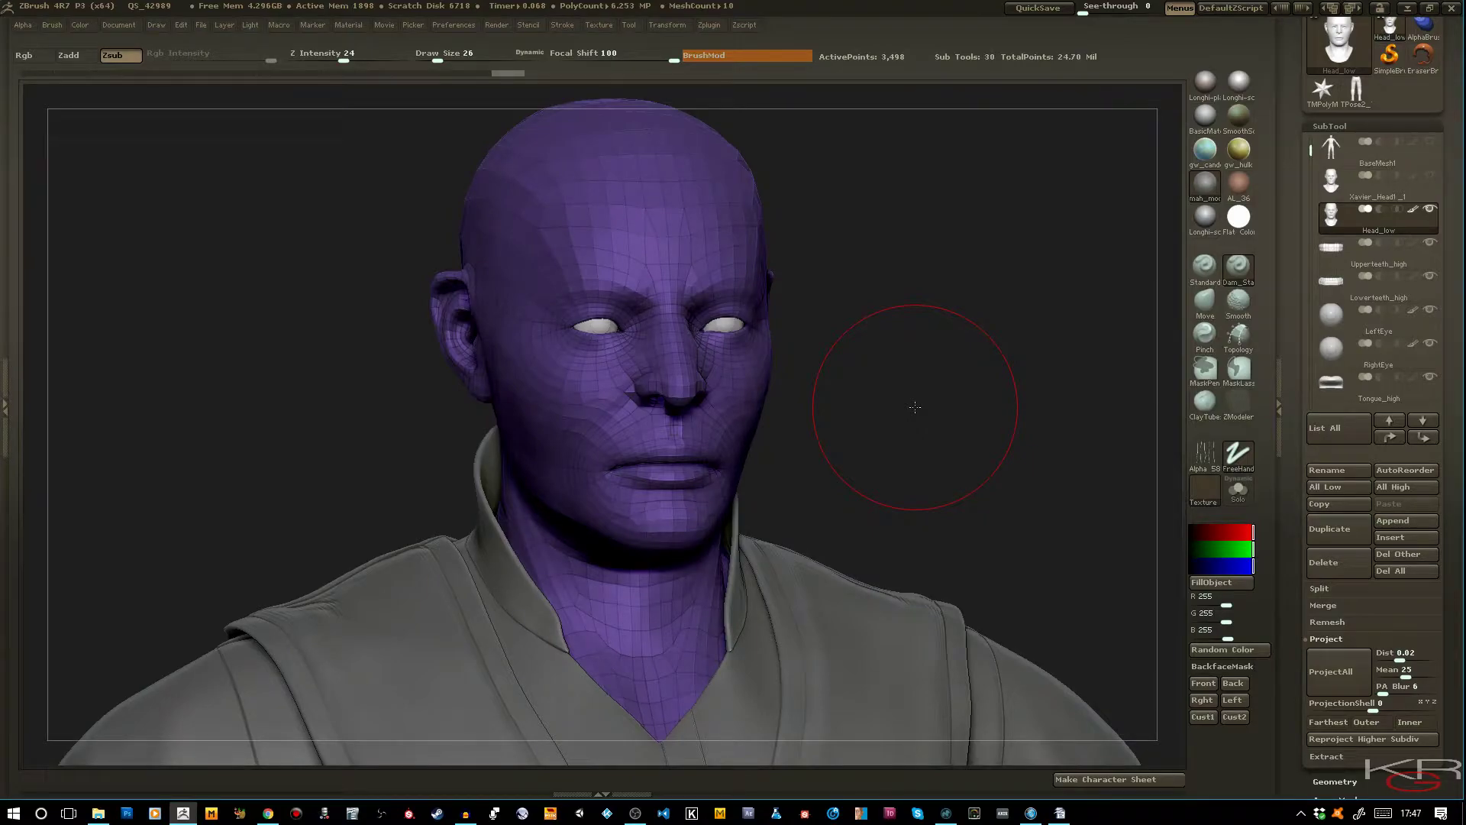
mouse_move(939, 390)
left_mouse_down()
mouse_move(967, 441)
mouse_move(940, 444)
mouse_move(962, 449)
mouse_move(943, 451)
mouse_move(956, 387)
mouse_move(965, 402)
mouse_move(948, 409)
left_mouse_up()
Raise Head_low one subdivision level and turn off the polygroup wireframe display
key("shift+f")
key("shift+f")
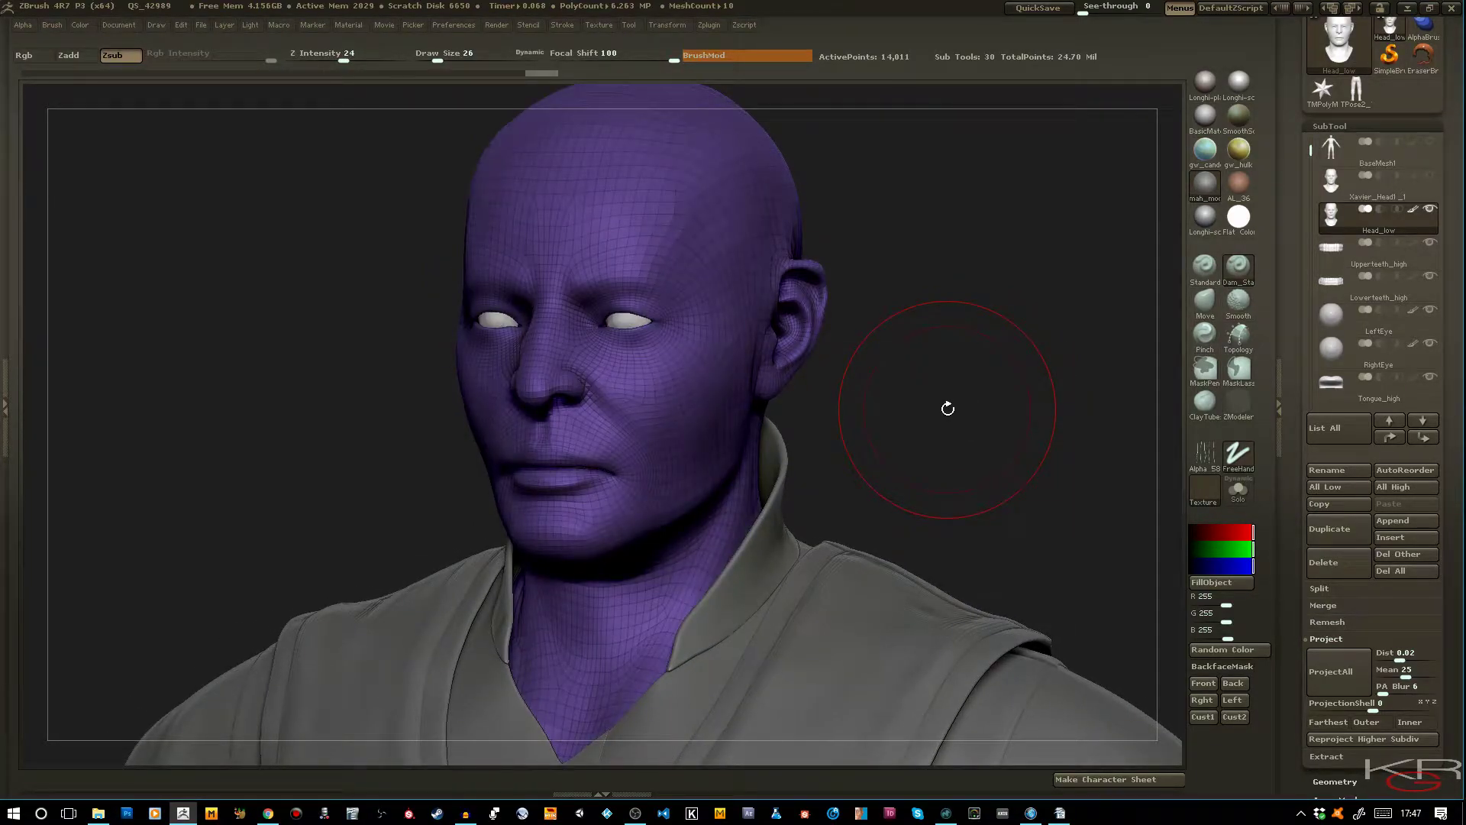
mouse_move(948, 412)
left_mouse_down()
mouse_move(980, 410)
mouse_move(947, 411)
left_mouse_up()
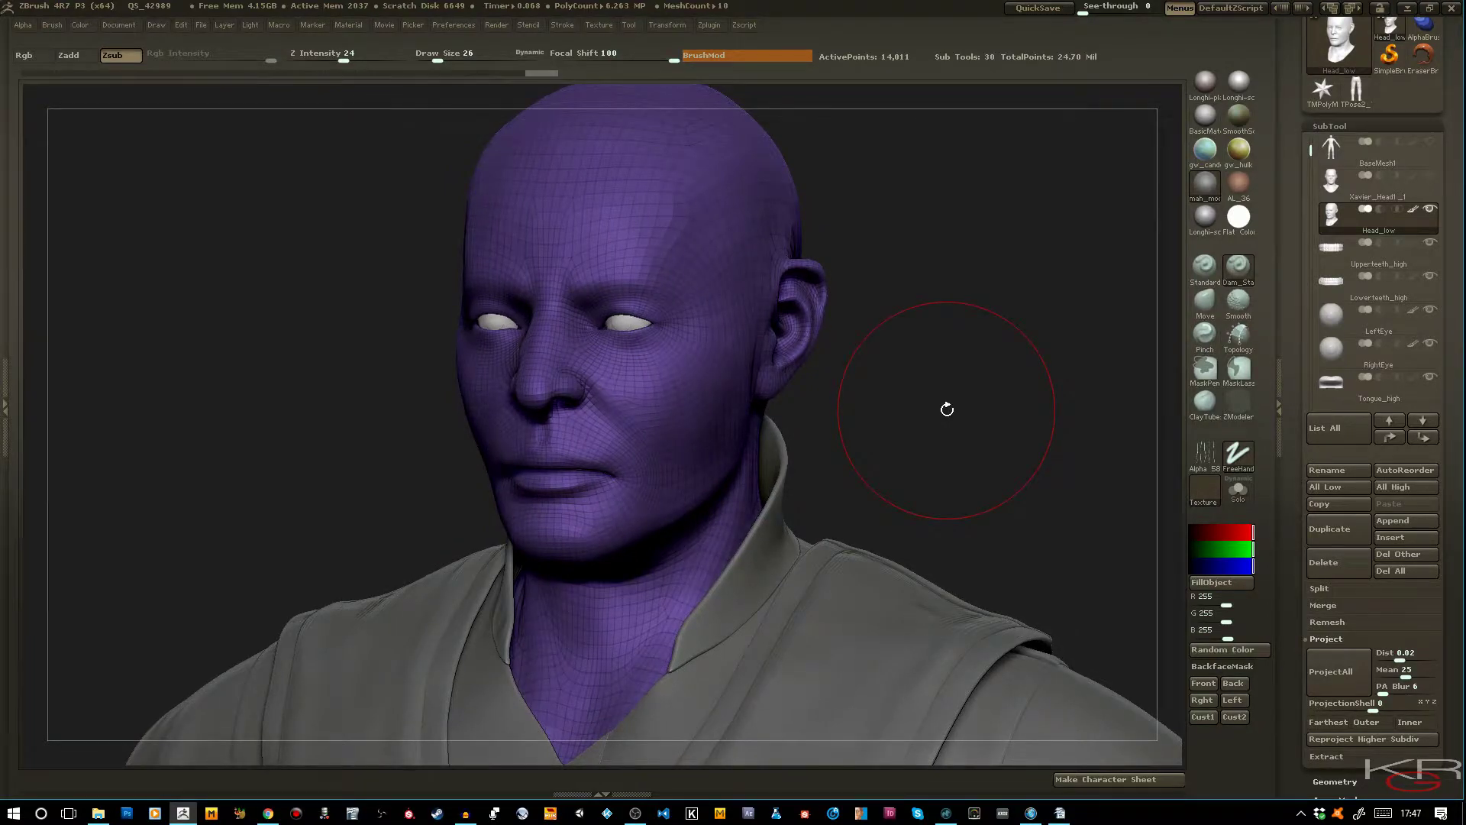
key("shift")
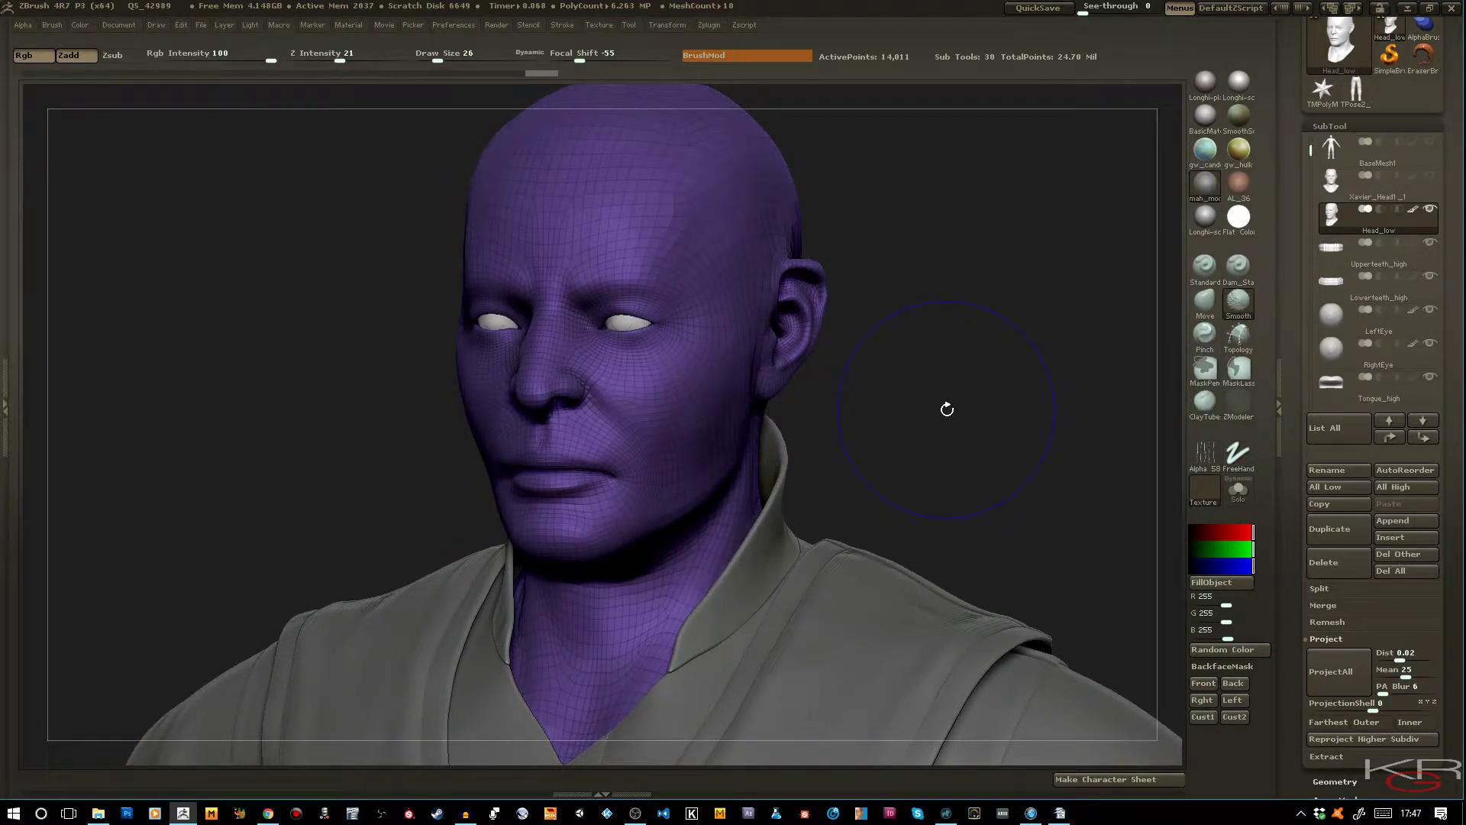
key("shift+f")
mouse_move(933, 416)
left_mouse_down()
mouse_move(920, 436)
mouse_move(942, 443)
mouse_move(908, 447)
mouse_move(933, 429)
left_mouse_up()
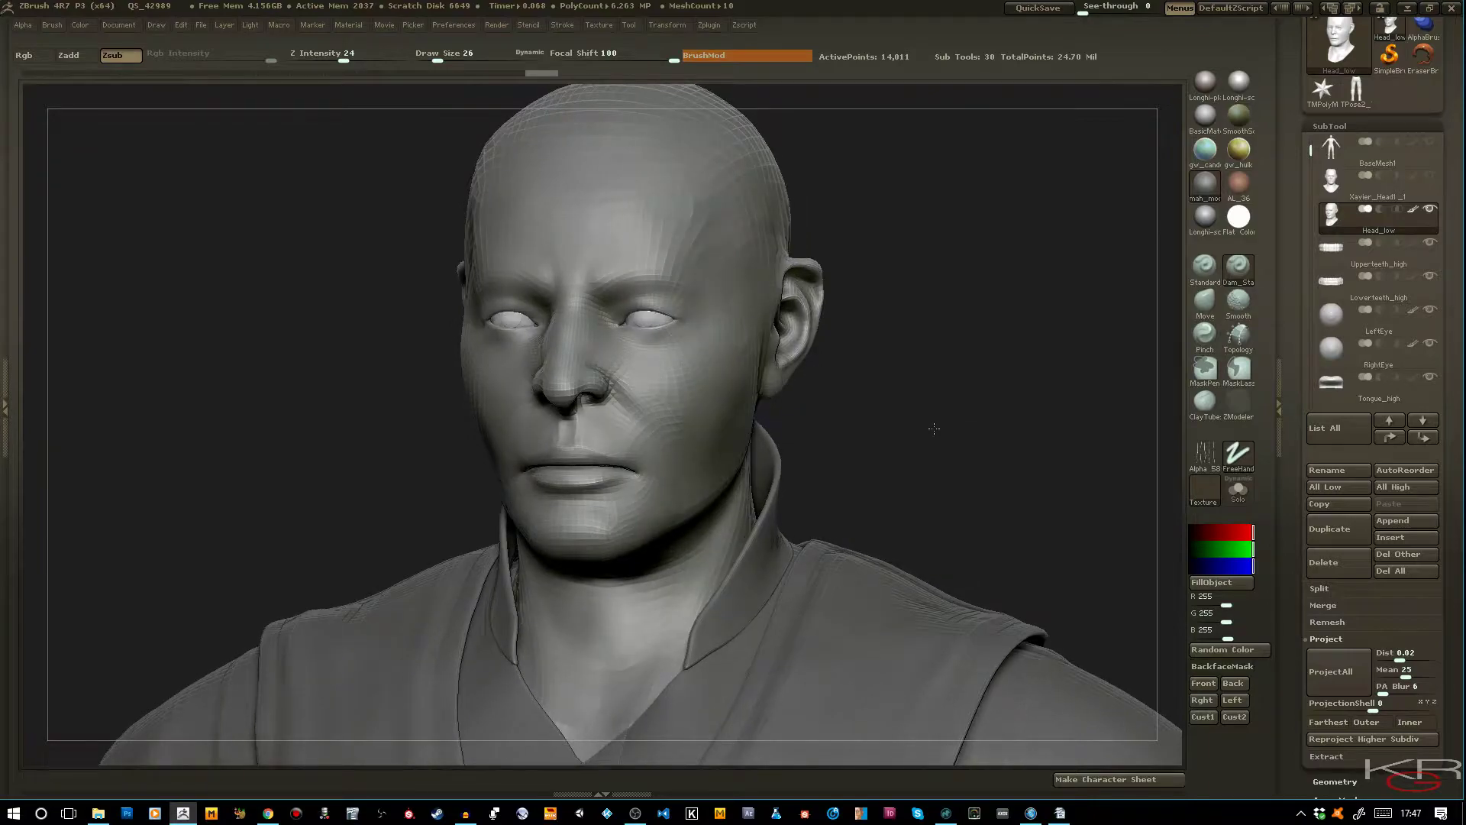
Adjust the lower face of the head with the Move brush, checking it from both three-quarter sides
left_click(1205, 300)
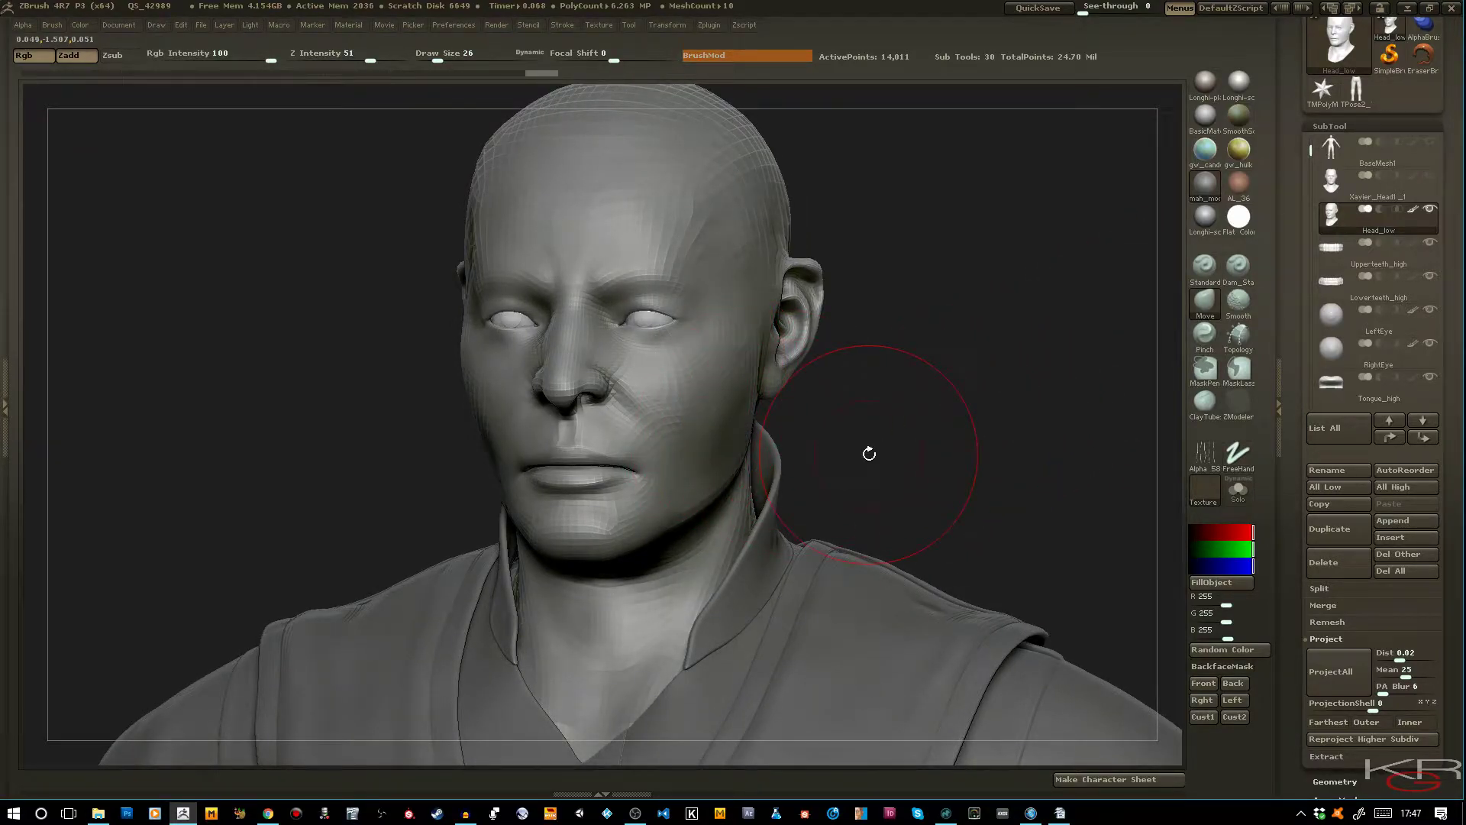
left_click_drag(918, 441, 930, 469, "alt")
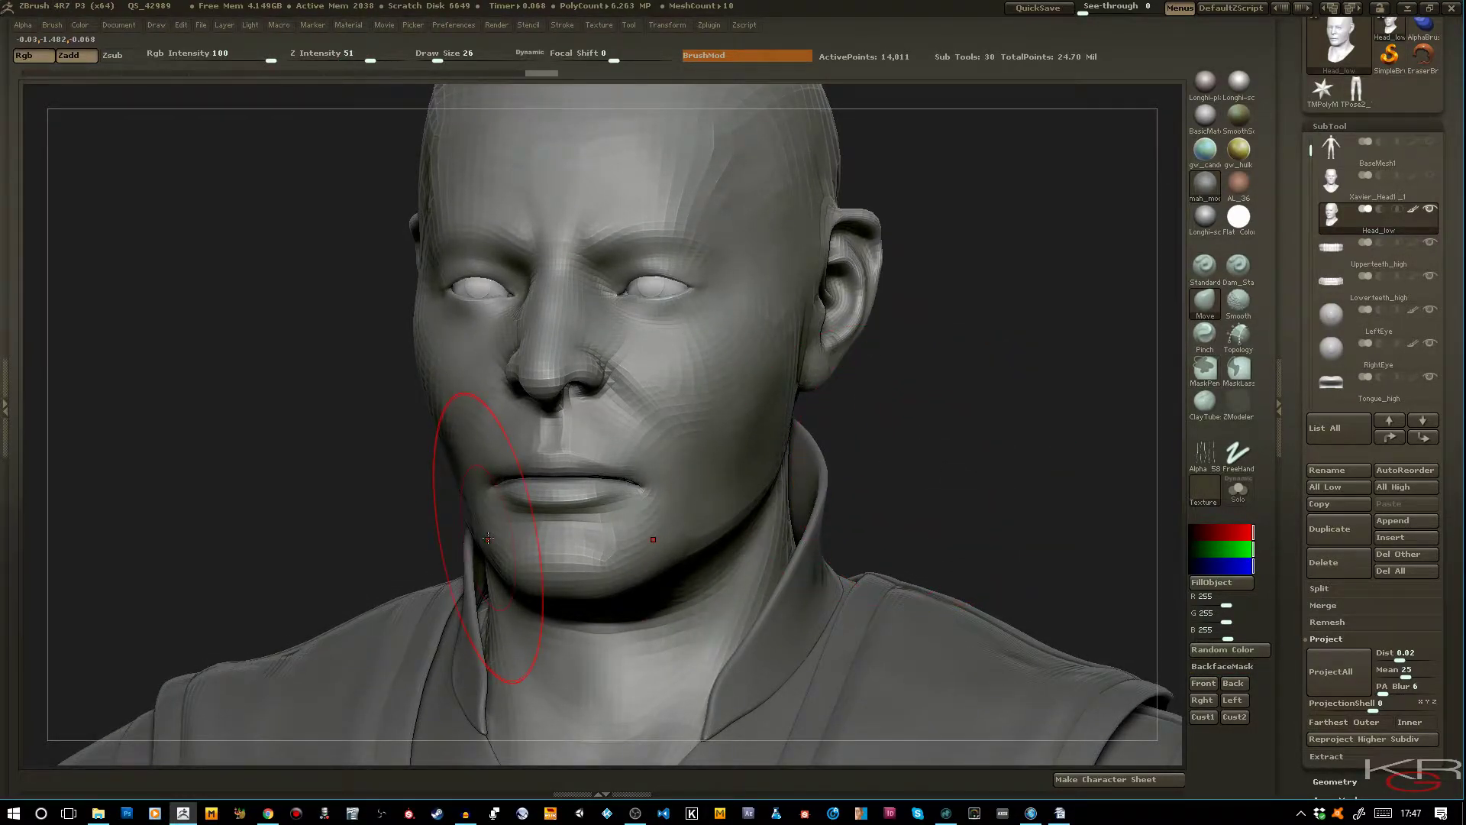
key("alt+Tab")
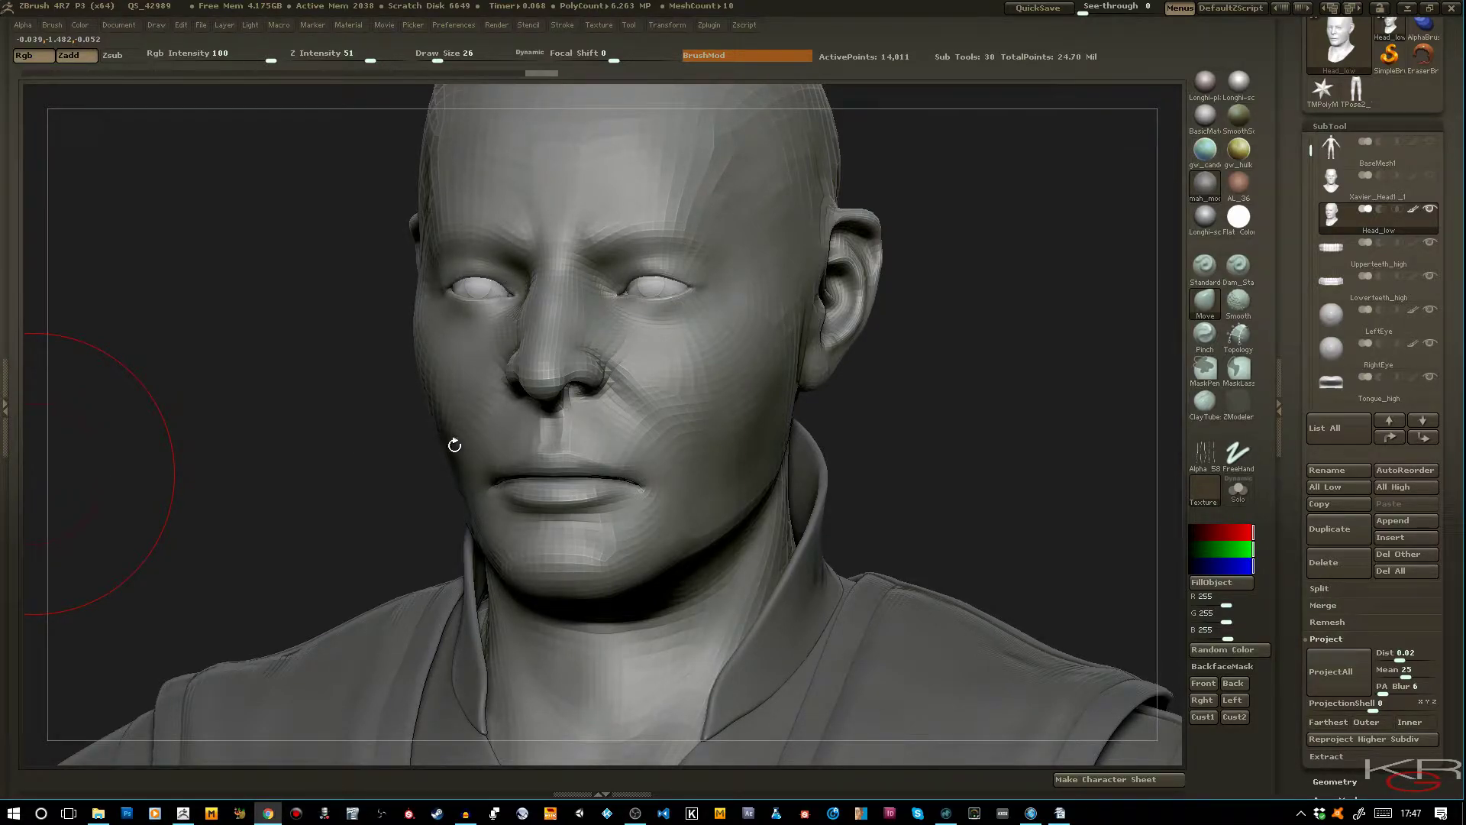
left_click_drag(844, 446, 927, 433)
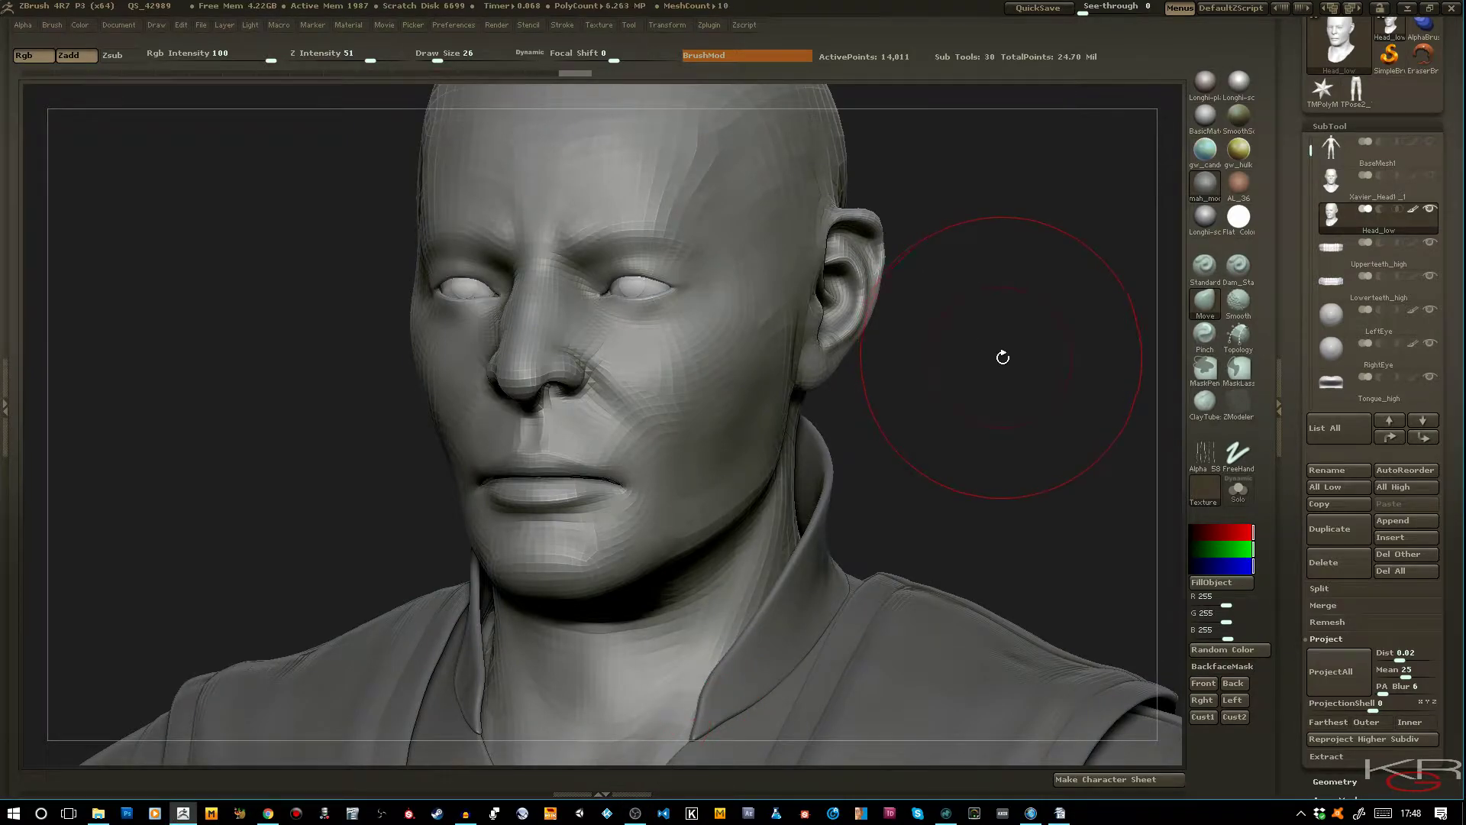
left_click_drag(998, 350, 1042, 302, "shift")
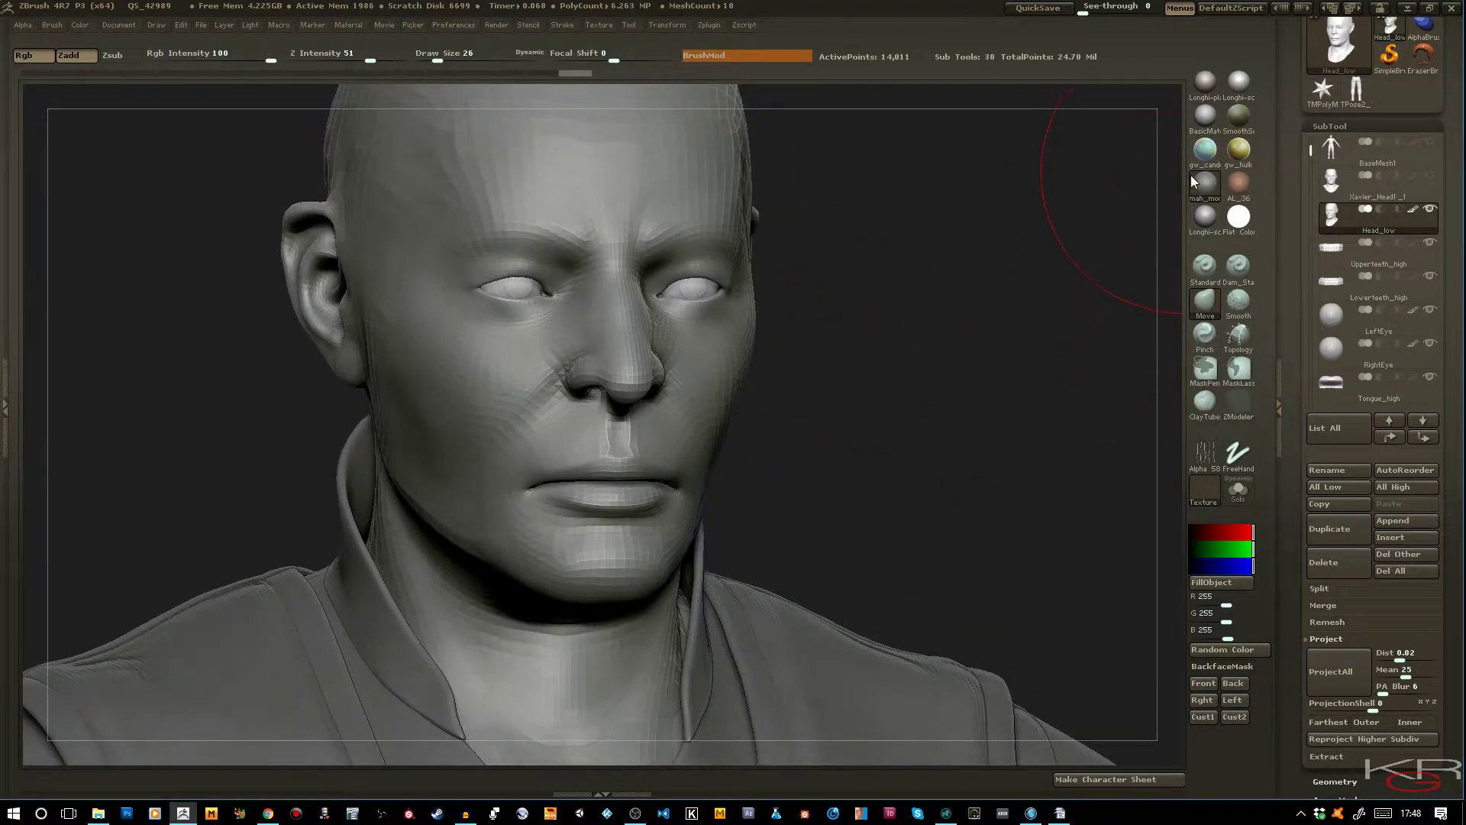
Preview the reddish-brown material, restore mah_modeling_01, and reduce the Move brush's Draw Size to 17
left_click(1237, 185)
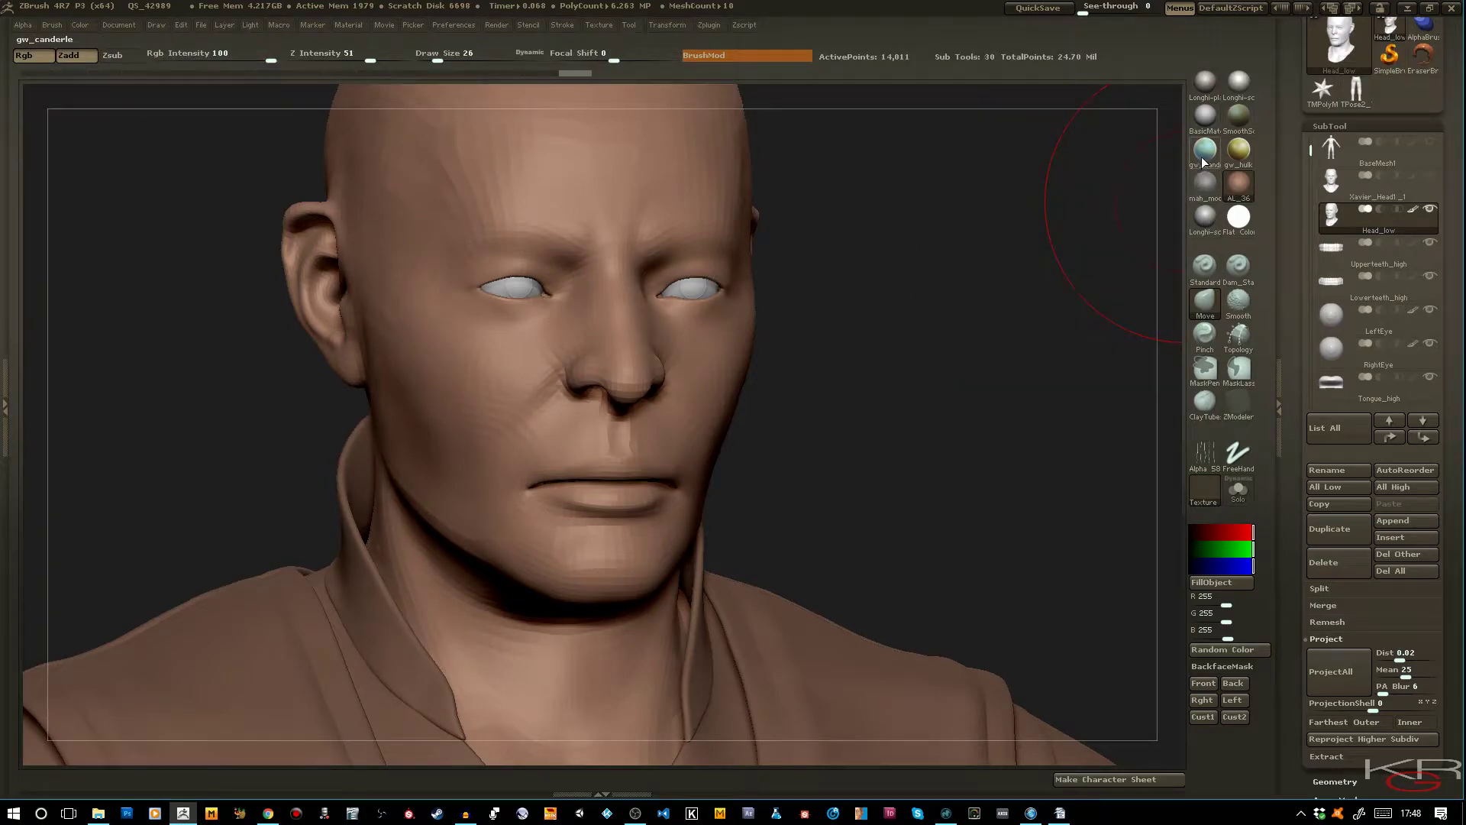
left_click(1203, 186)
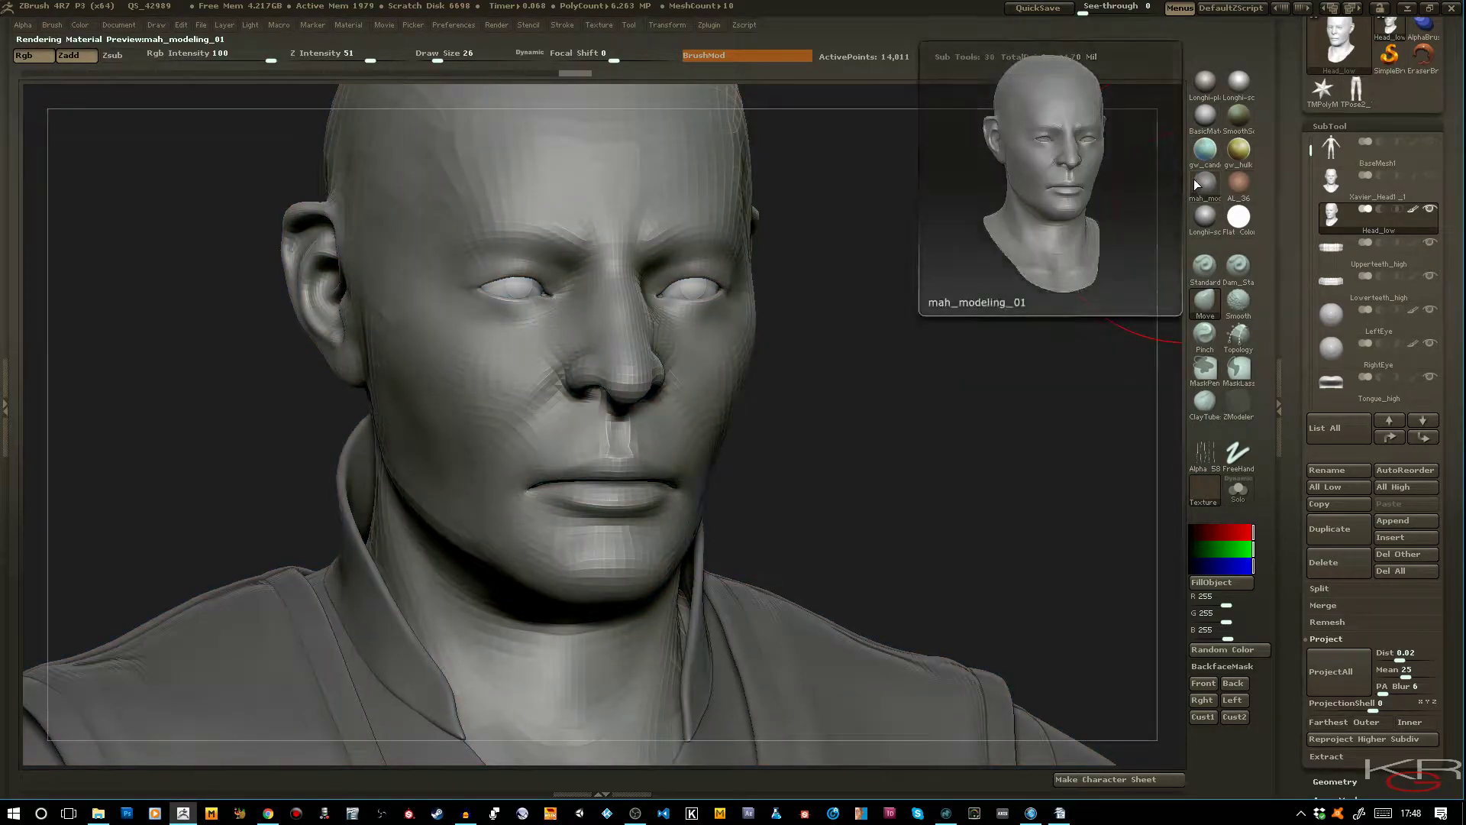
left_click_drag(437, 59, 432, 58)
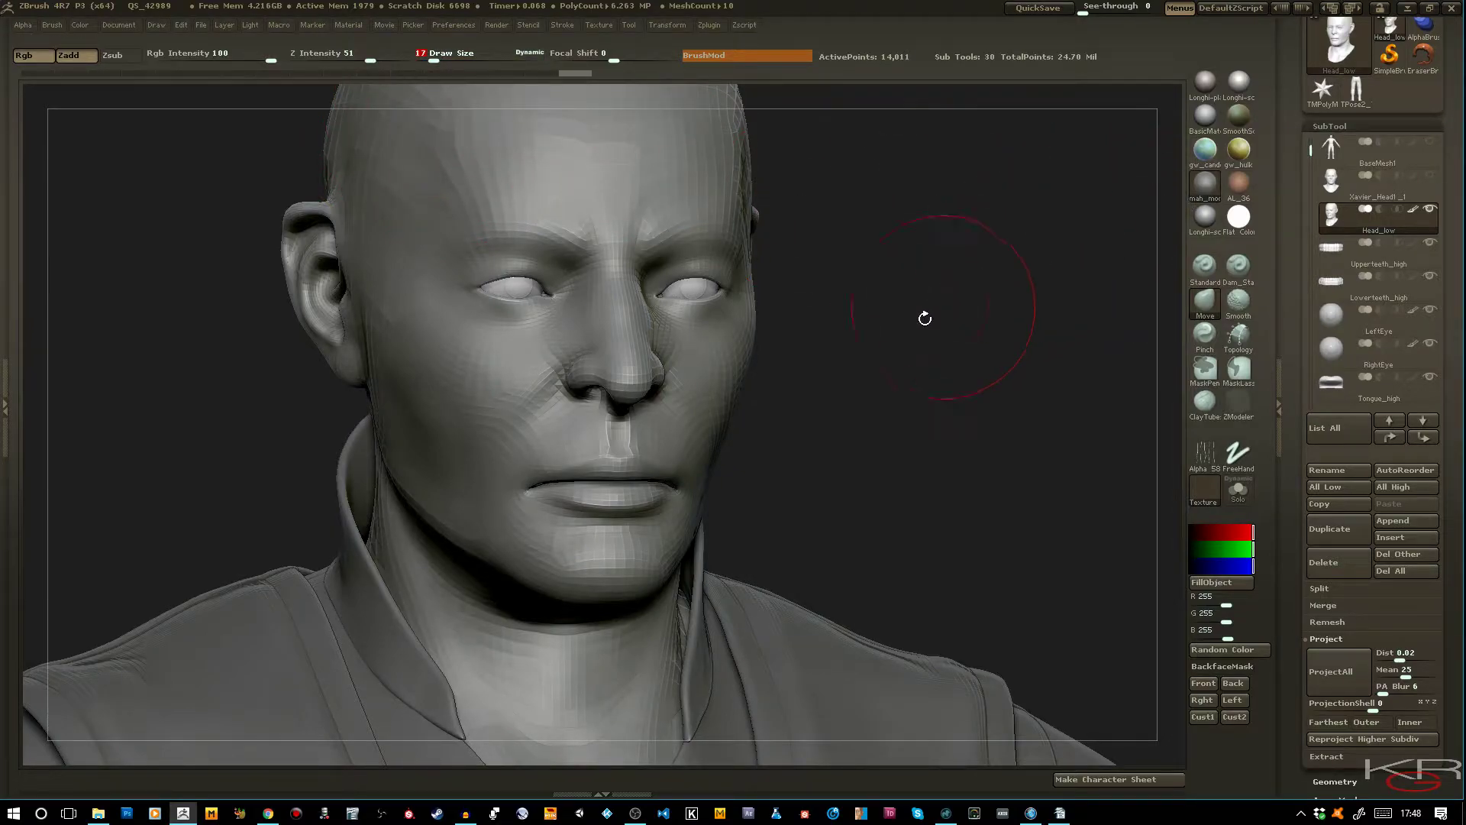
mouse_move(892, 409)
left_mouse_down()
mouse_move(998, 376)
mouse_move(987, 371)
left_mouse_up()
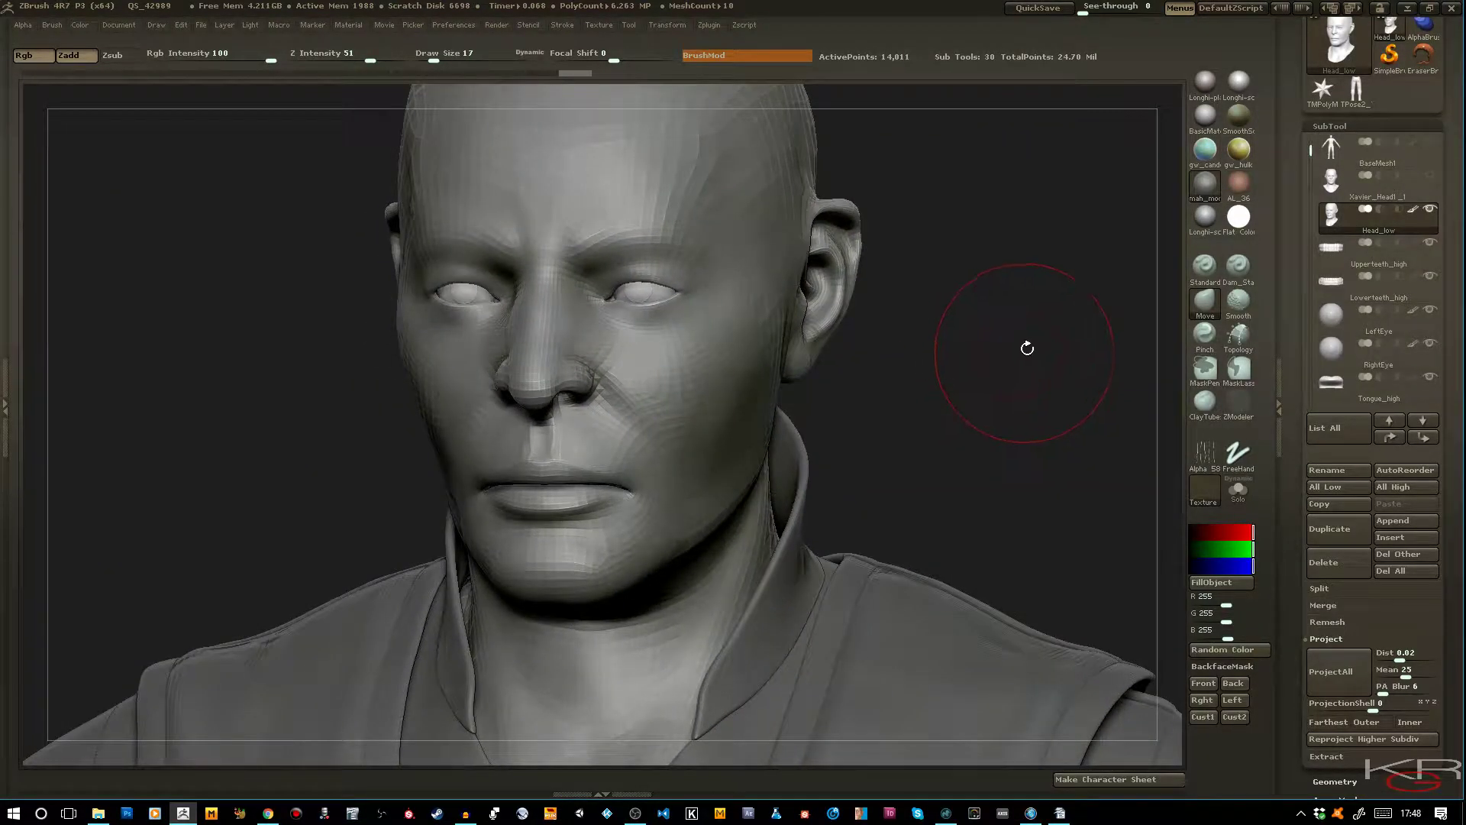
left_click(1203, 399)
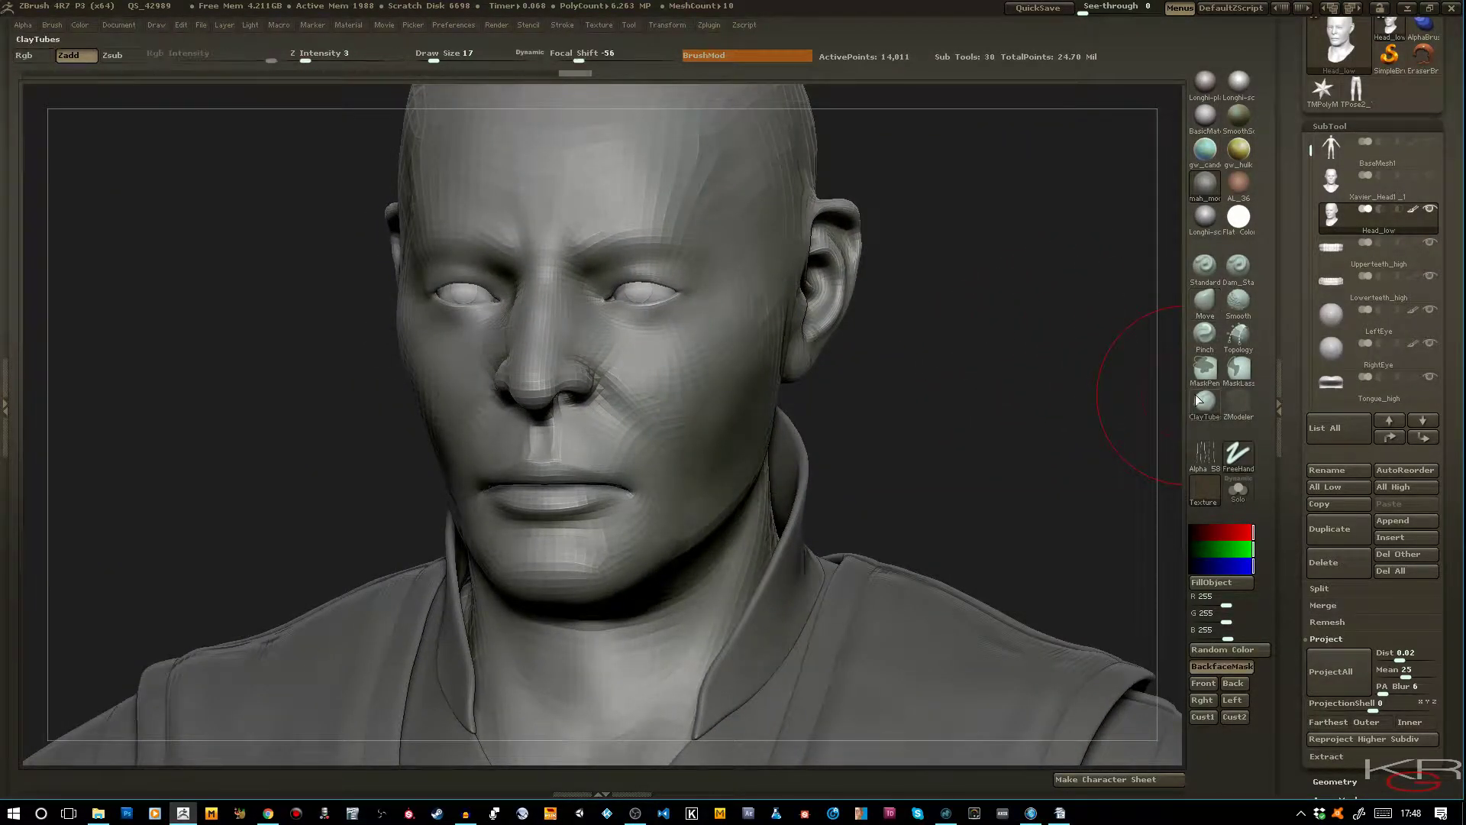
left_click(1200, 453)
left_click(1202, 404)
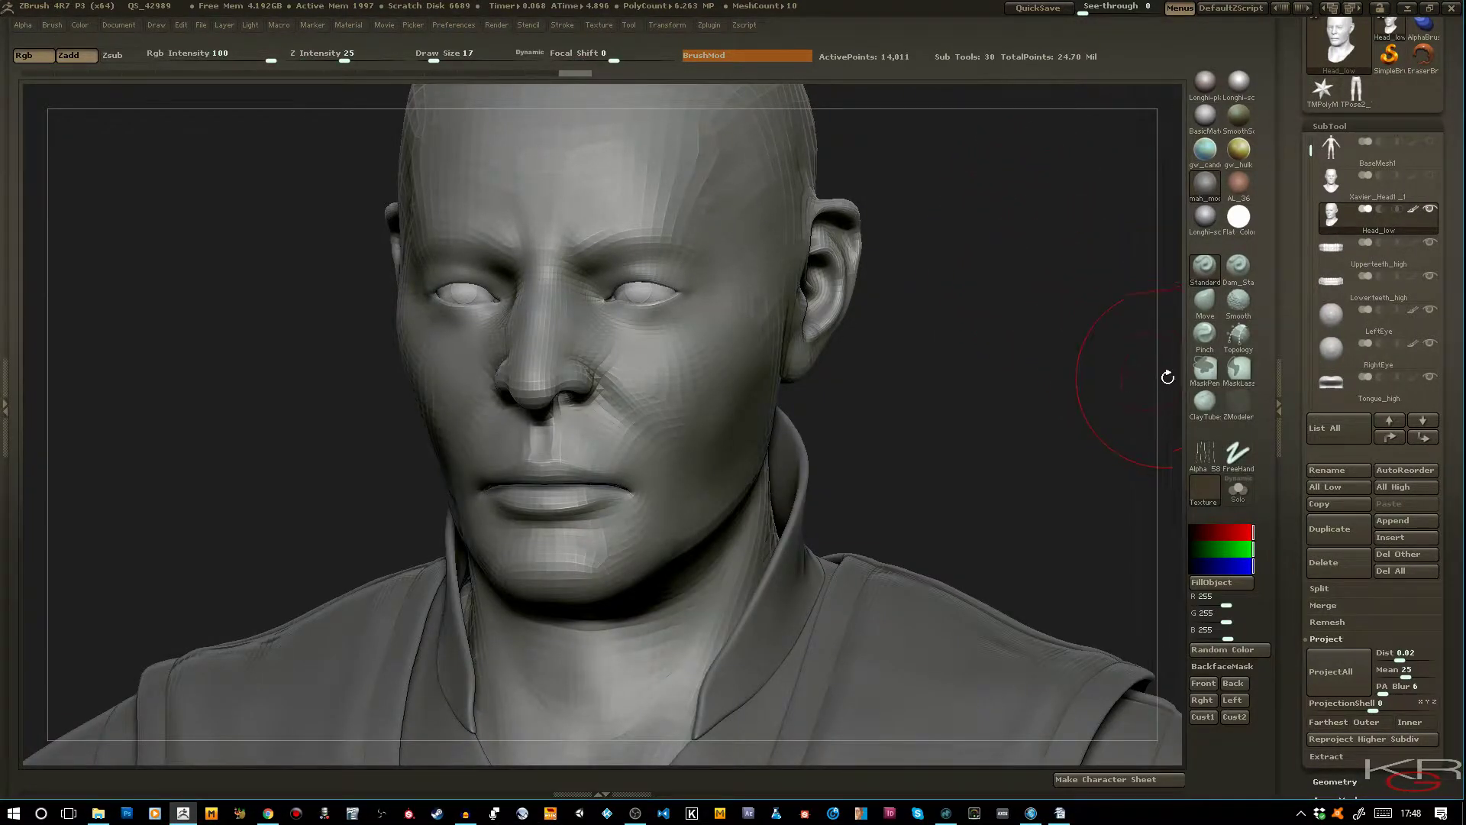
Refine the cheeks and jawline with the Move brush at Z Intensity 31
left_click(1204, 303)
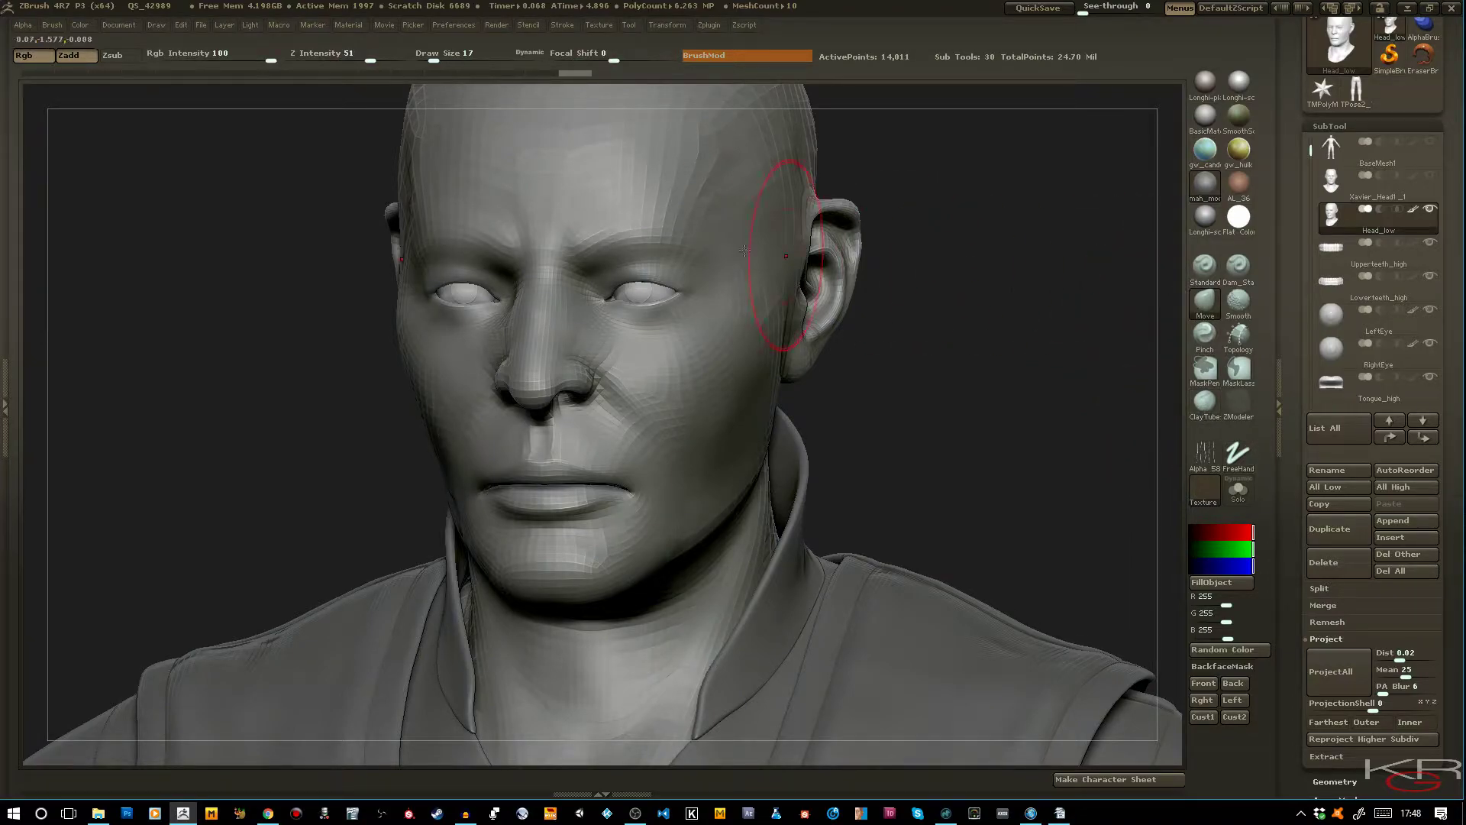
left_click(351, 59)
mouse_move(308, 308)
left_mouse_down()
mouse_move(322, 306)
mouse_move(427, 465)
left_mouse_up()
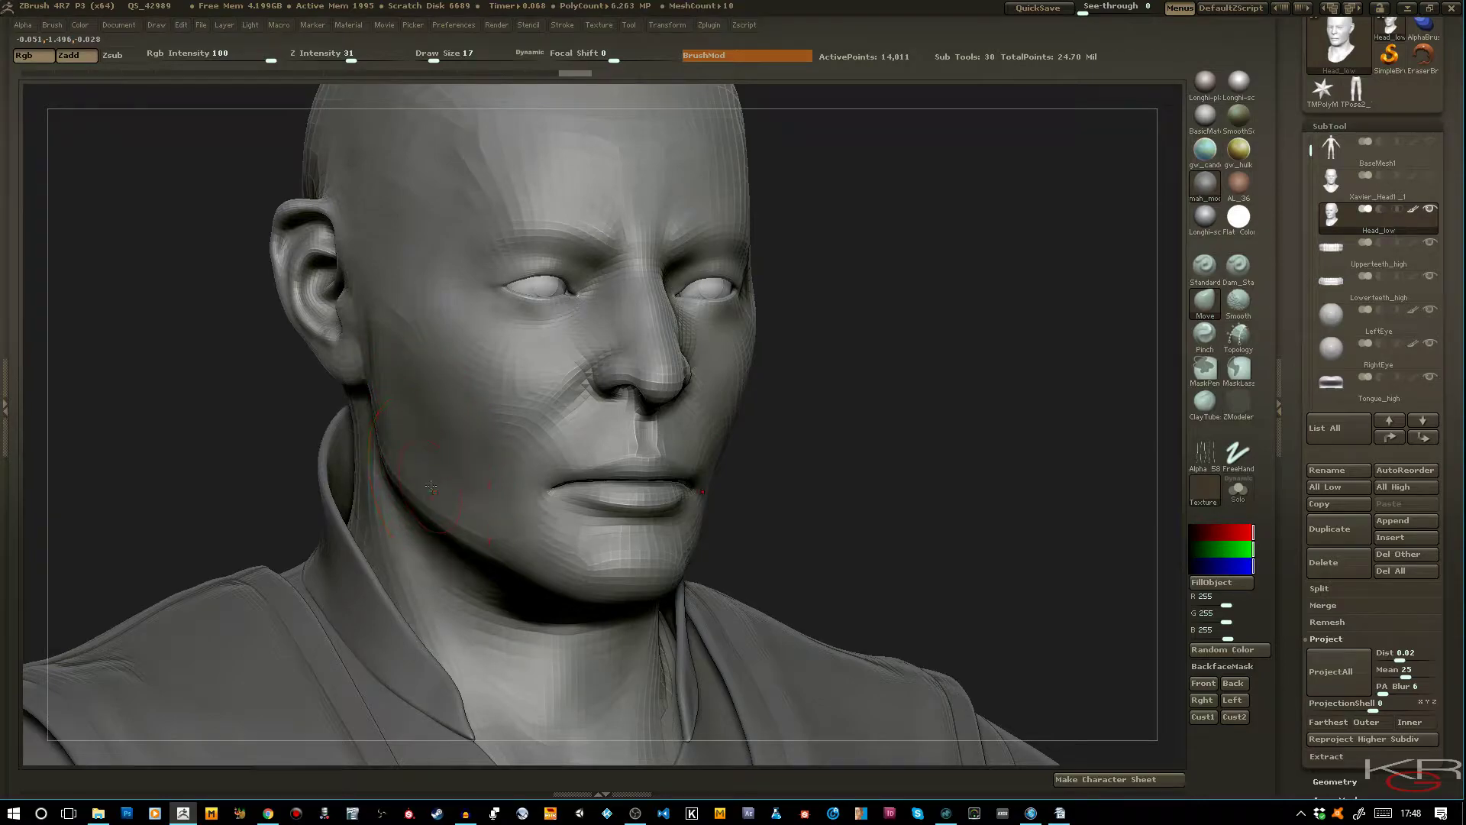
mouse_move(227, 424)
left_mouse_down()
mouse_move(247, 413)
mouse_move(168, 426)
left_mouse_up()
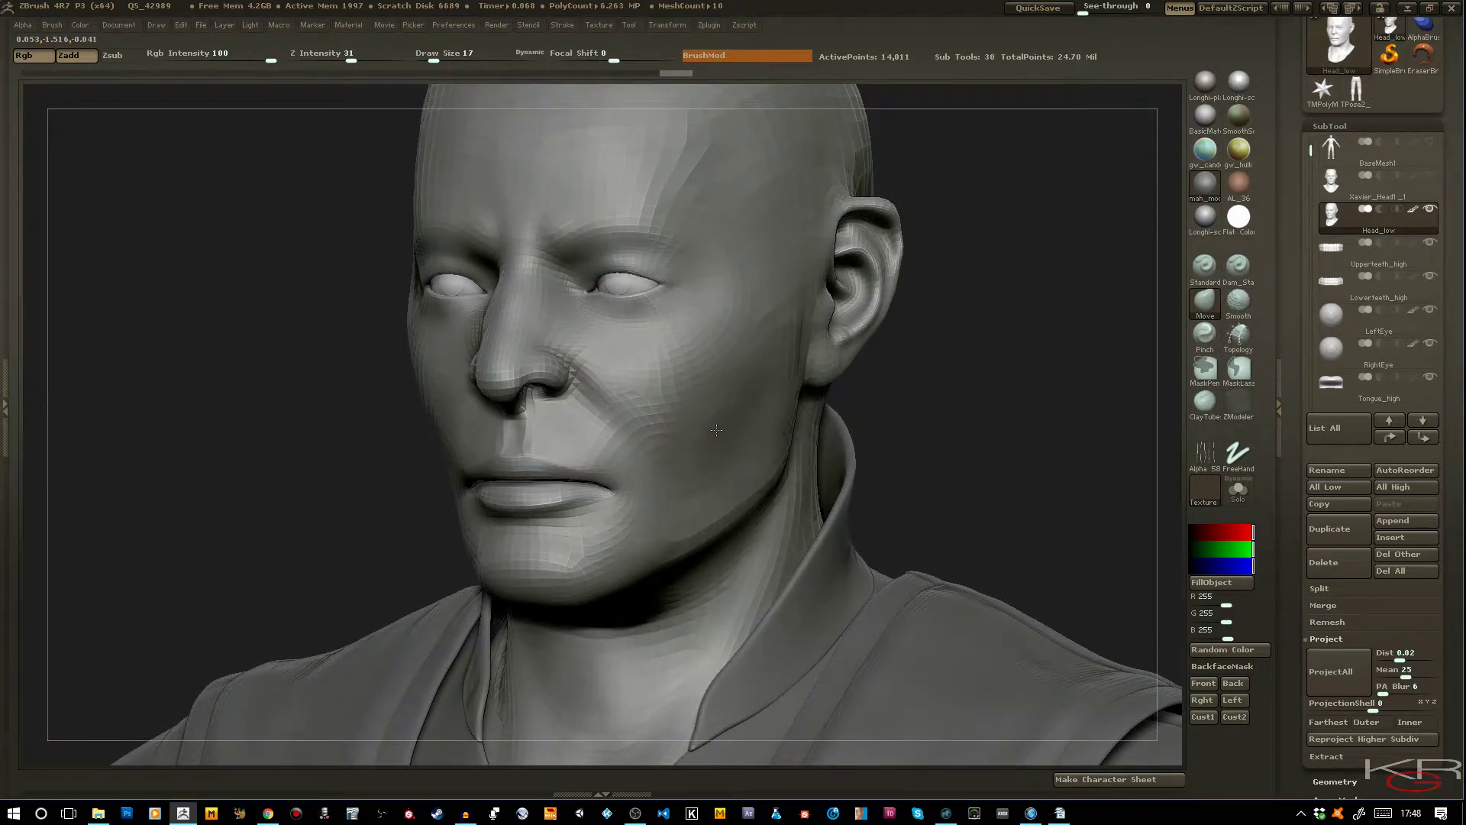
Build up the brow ridges with the ClayTubes brush at Z Intensity 3 and Draw Size 7
left_click(1204, 400)
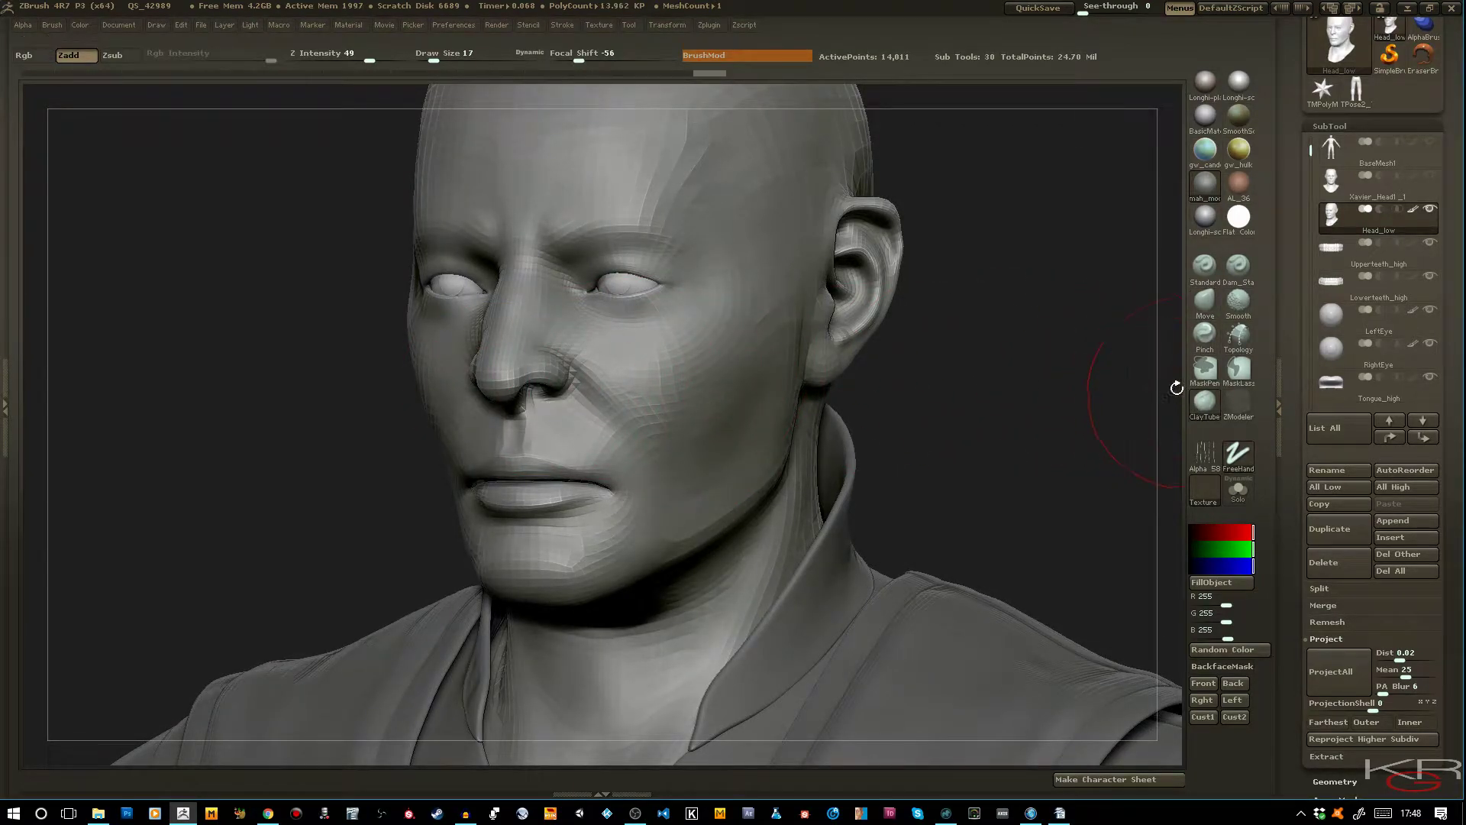
left_click_drag(370, 60, 313, 58)
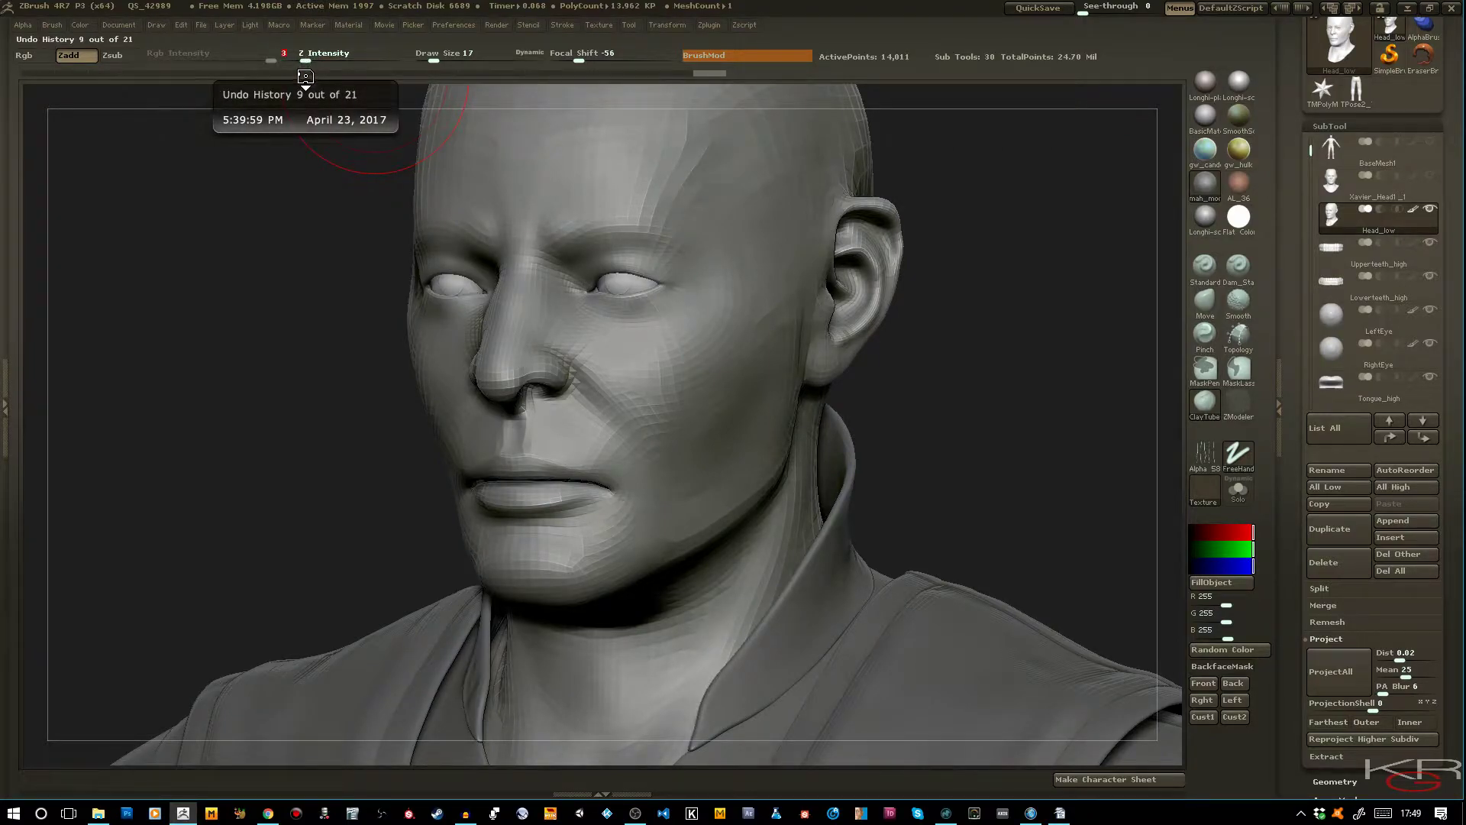
left_click_drag(432, 59, 429, 59)
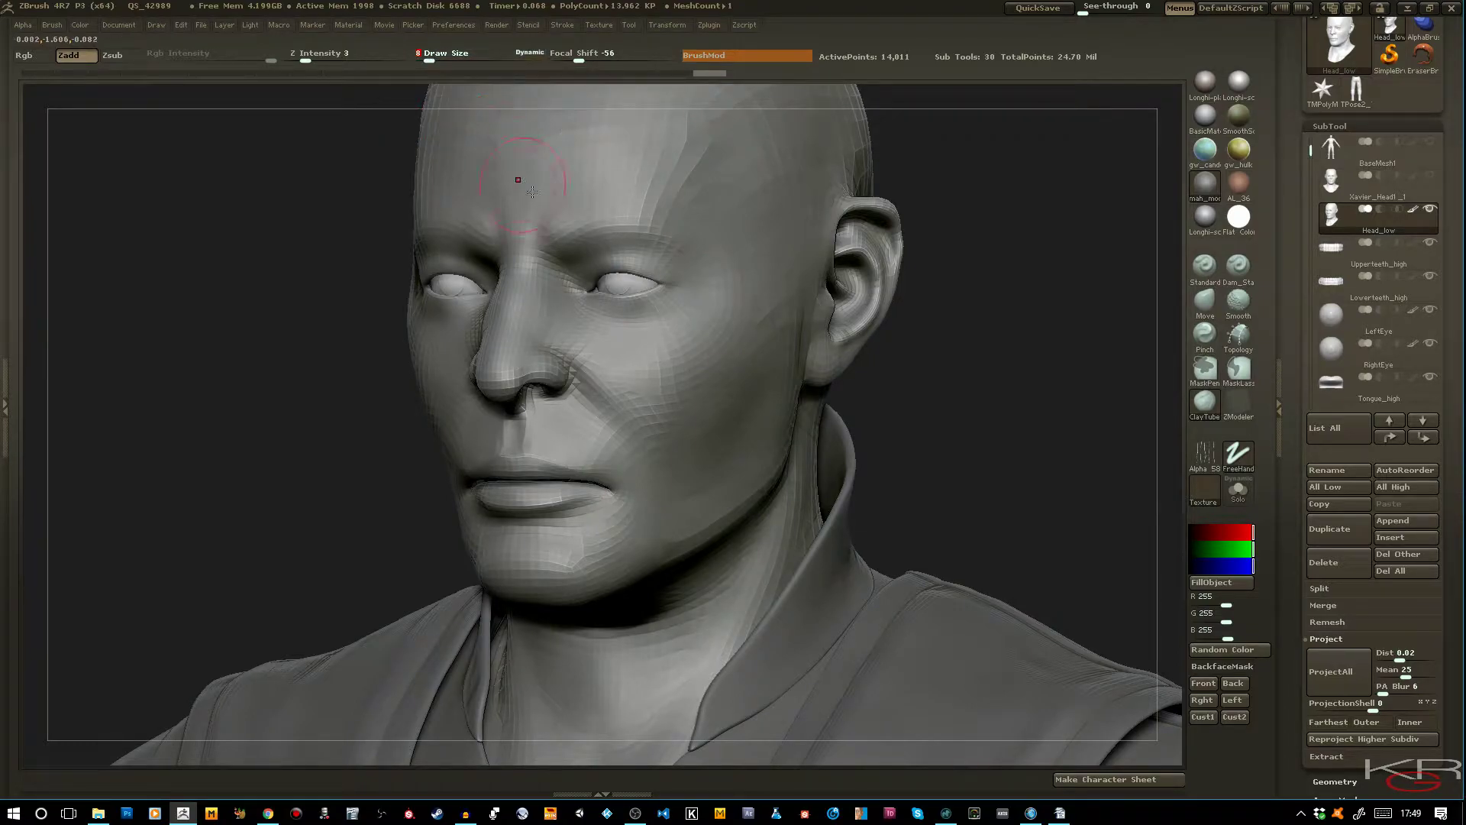
left_click_drag(429, 58, 428, 59)
left_click_drag(569, 235, 569, 252)
left_click_drag(571, 235, 632, 229)
left_click_drag(635, 232, 672, 240)
mouse_move(572, 242)
left_mouse_down()
mouse_move(665, 225)
mouse_move(681, 242)
left_mouse_up()
left_click_drag(328, 259, 573, 269)
Reshape the chin and lower jaw with the Move brush at Draw Size 7
left_click(1199, 308)
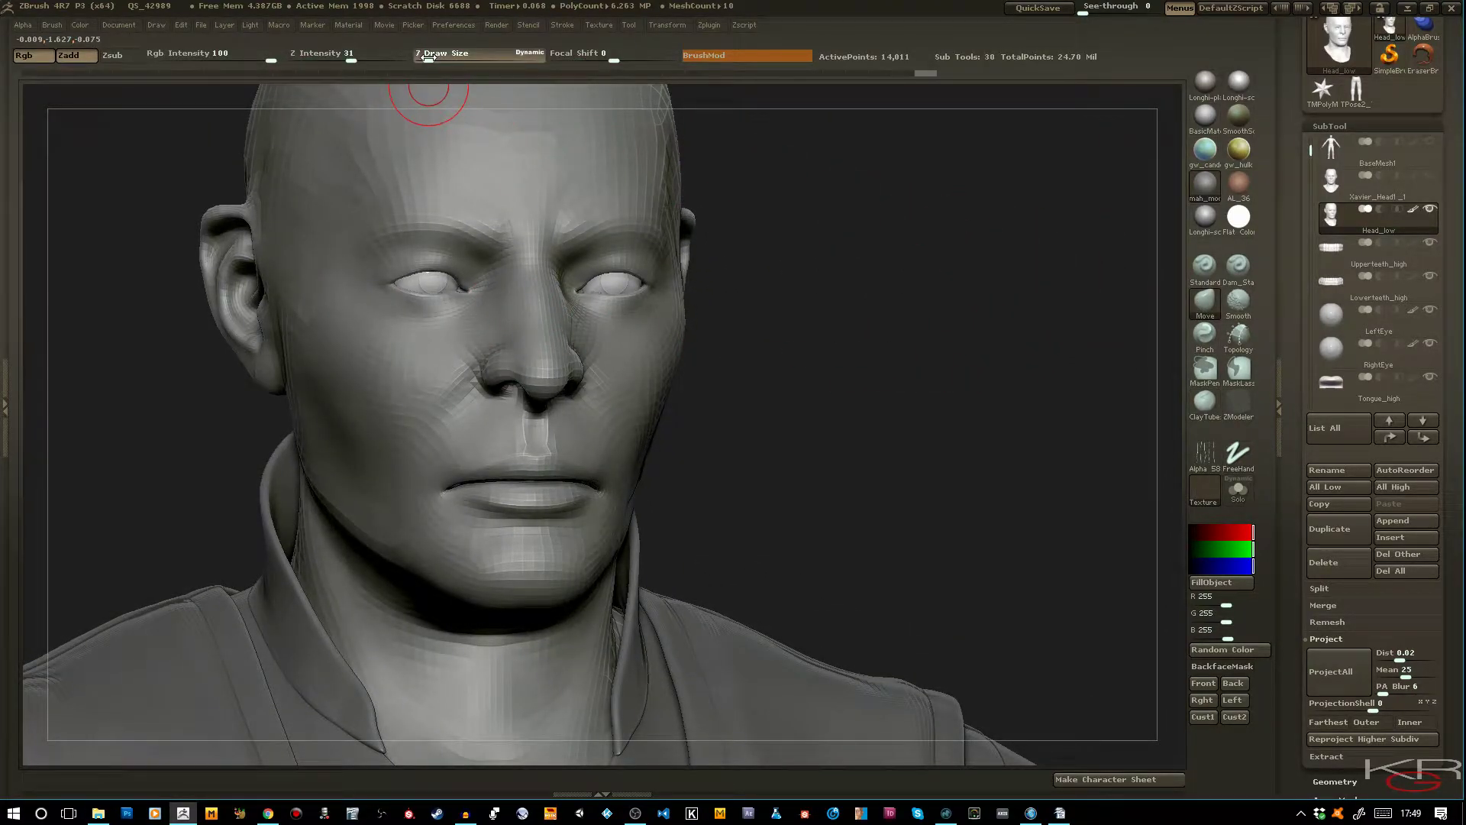
left_click_drag(471, 574, 516, 572)
left_click_drag(735, 551, 500, 575)
mouse_move(610, 604)
left_mouse_down()
mouse_move(500, 590)
mouse_move(574, 581)
left_mouse_up()
left_click_drag(370, 547, 294, 563)
left_click_drag(542, 575, 536, 573)
left_click_drag(442, 579, 385, 571)
left_click_drag(547, 596, 563, 598)
left_click_drag(448, 589, 571, 578)
right_click_drag(492, 589, 506, 585)
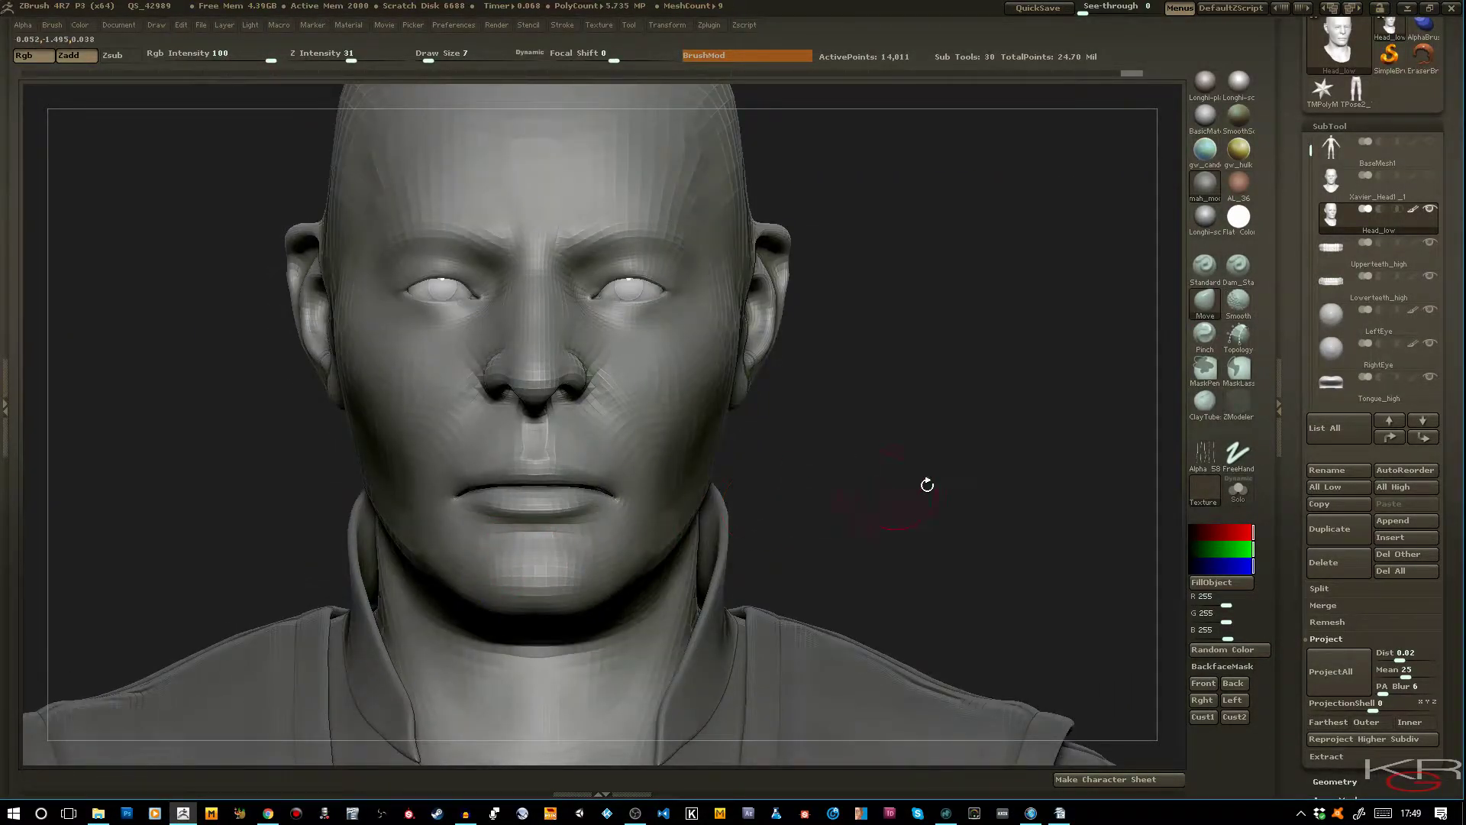
Build up the area beneath the mouth corners with the ClayTubes brush at Draw Size 5
left_click(1196, 412)
left_click_drag(1034, 529, 995, 535)
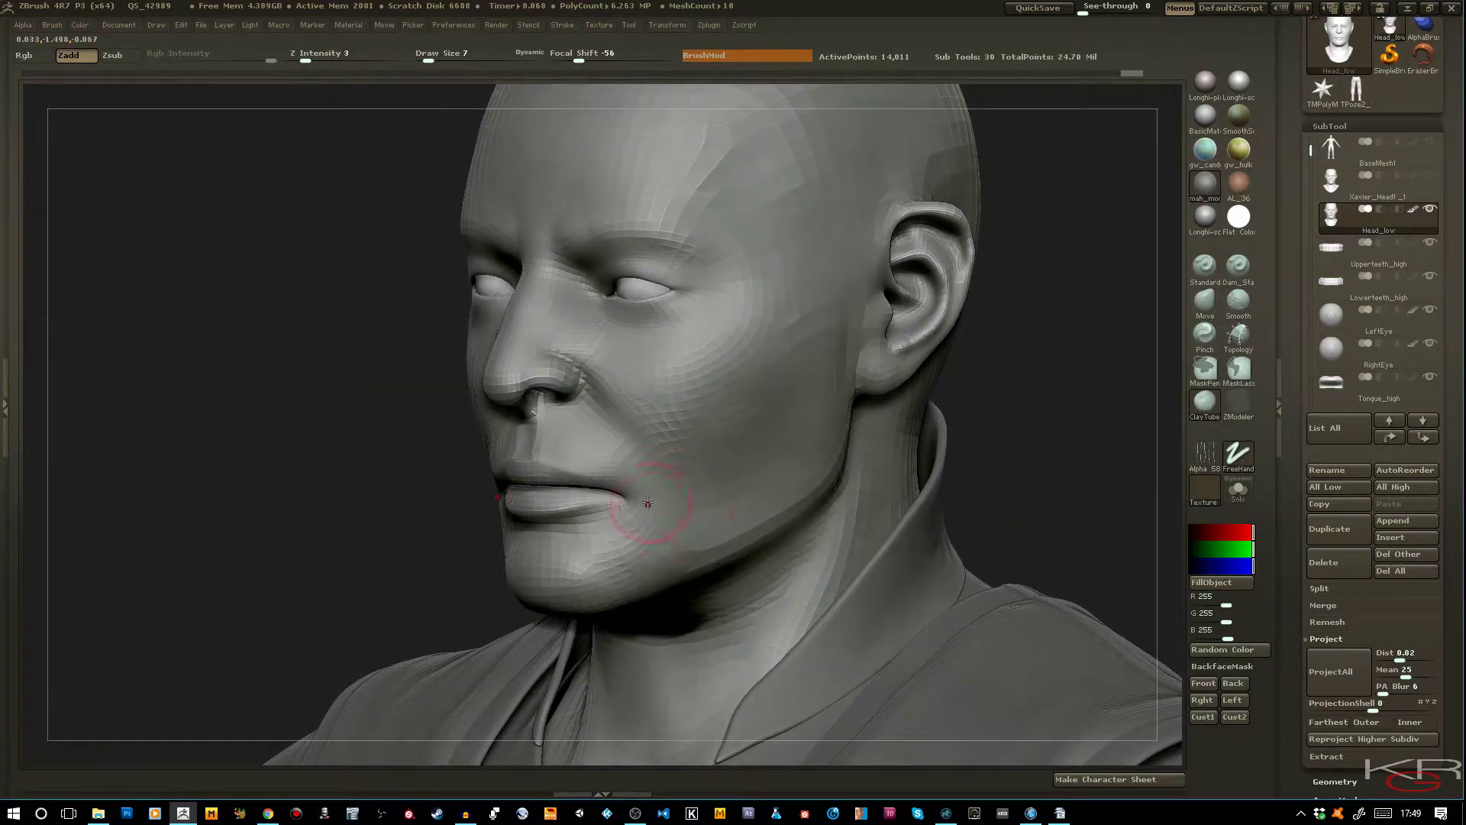
key("[")
left_click_drag(580, 534, 595, 523)
left_click_drag(609, 539, 578, 522)
Raise the head to its next subdivision level, and sculpt and smooth the forms around the mouth corners
key("ctrl+d")
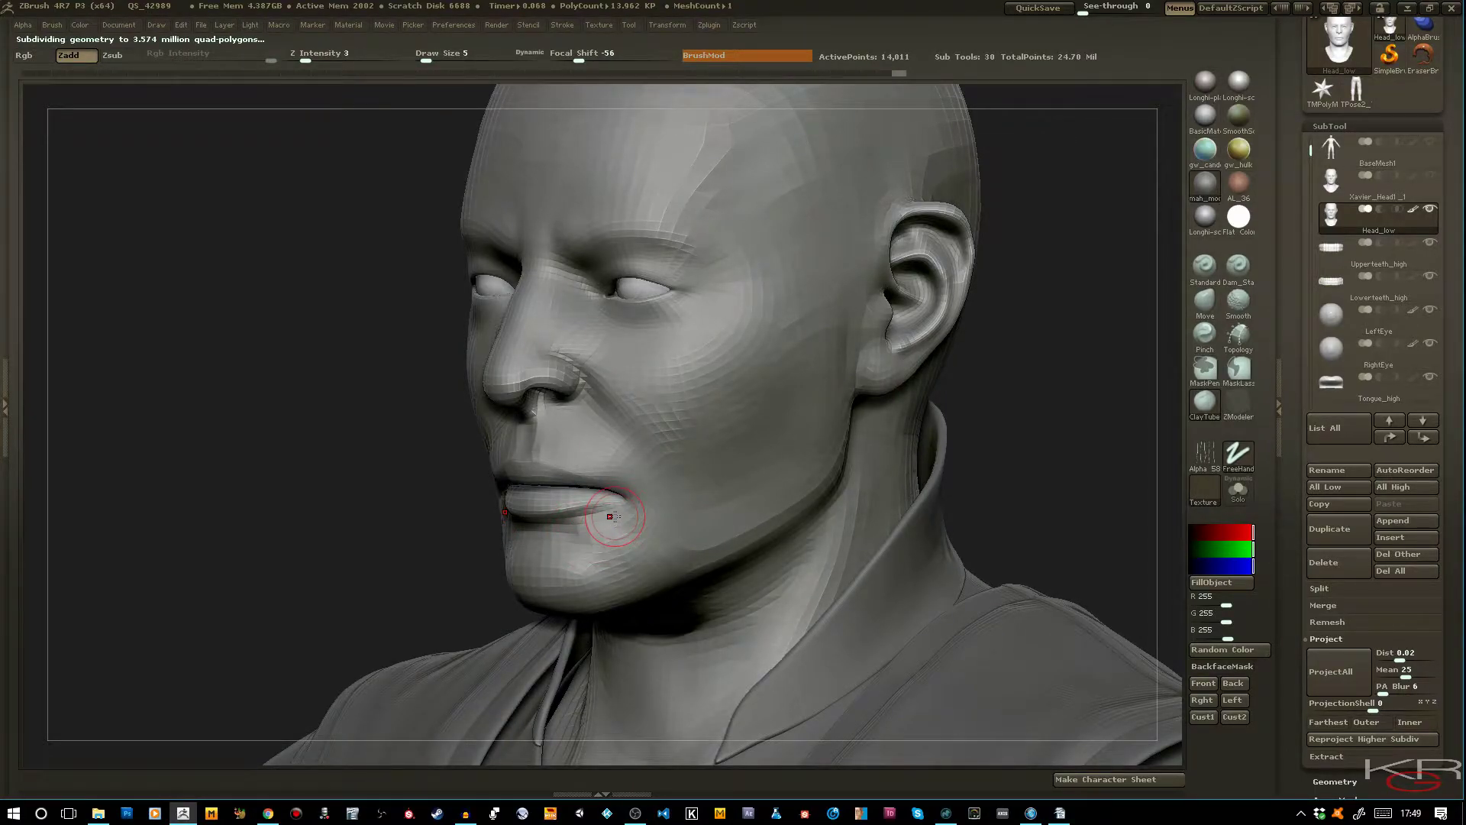
left_click_drag(294, 510, 374, 512)
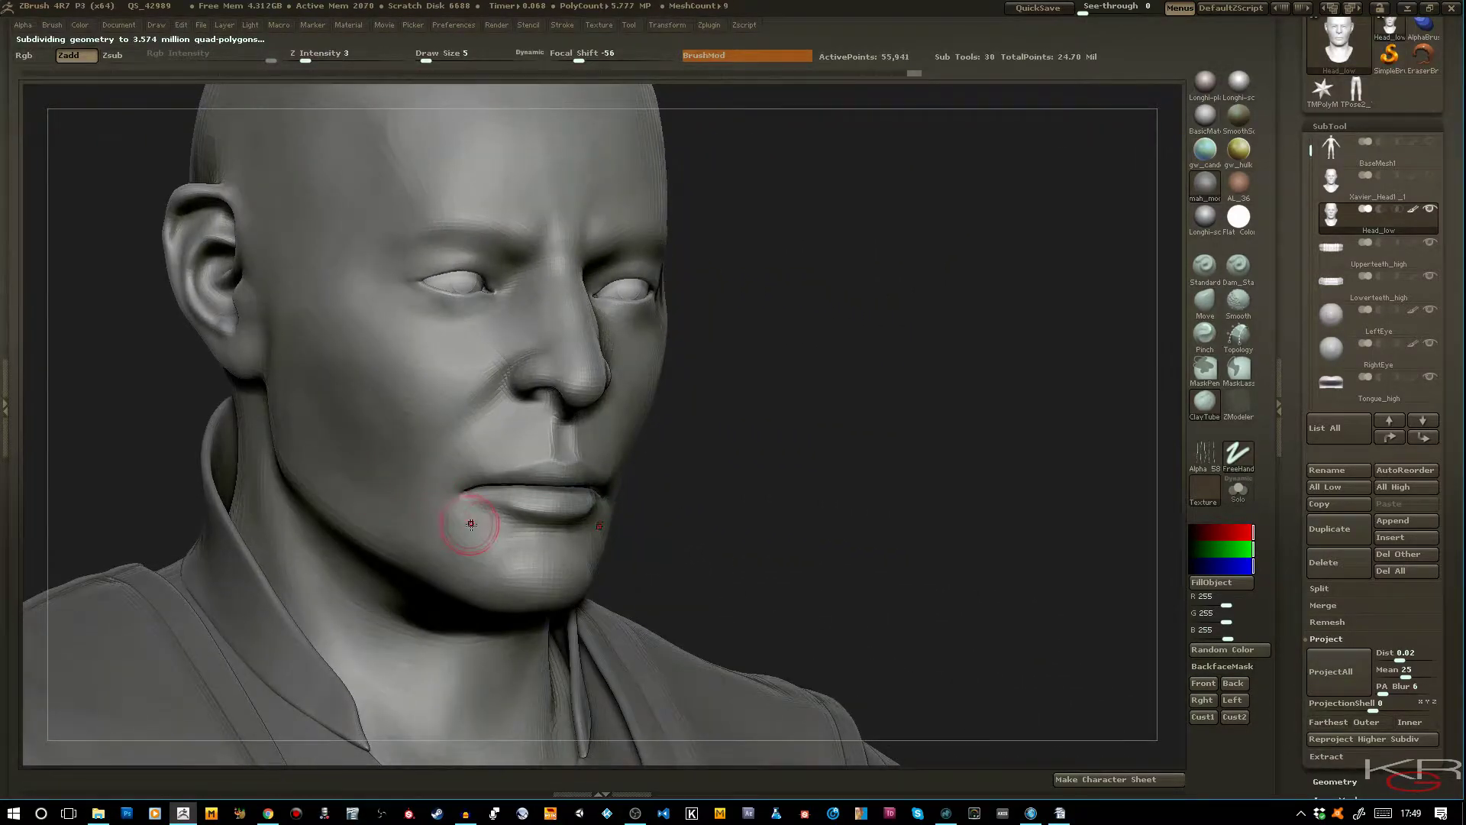
mouse_move(471, 526)
left_mouse_down()
mouse_move(444, 541)
mouse_move(495, 530)
mouse_move(474, 553)
mouse_move(496, 516)
mouse_move(477, 543)
left_mouse_up()
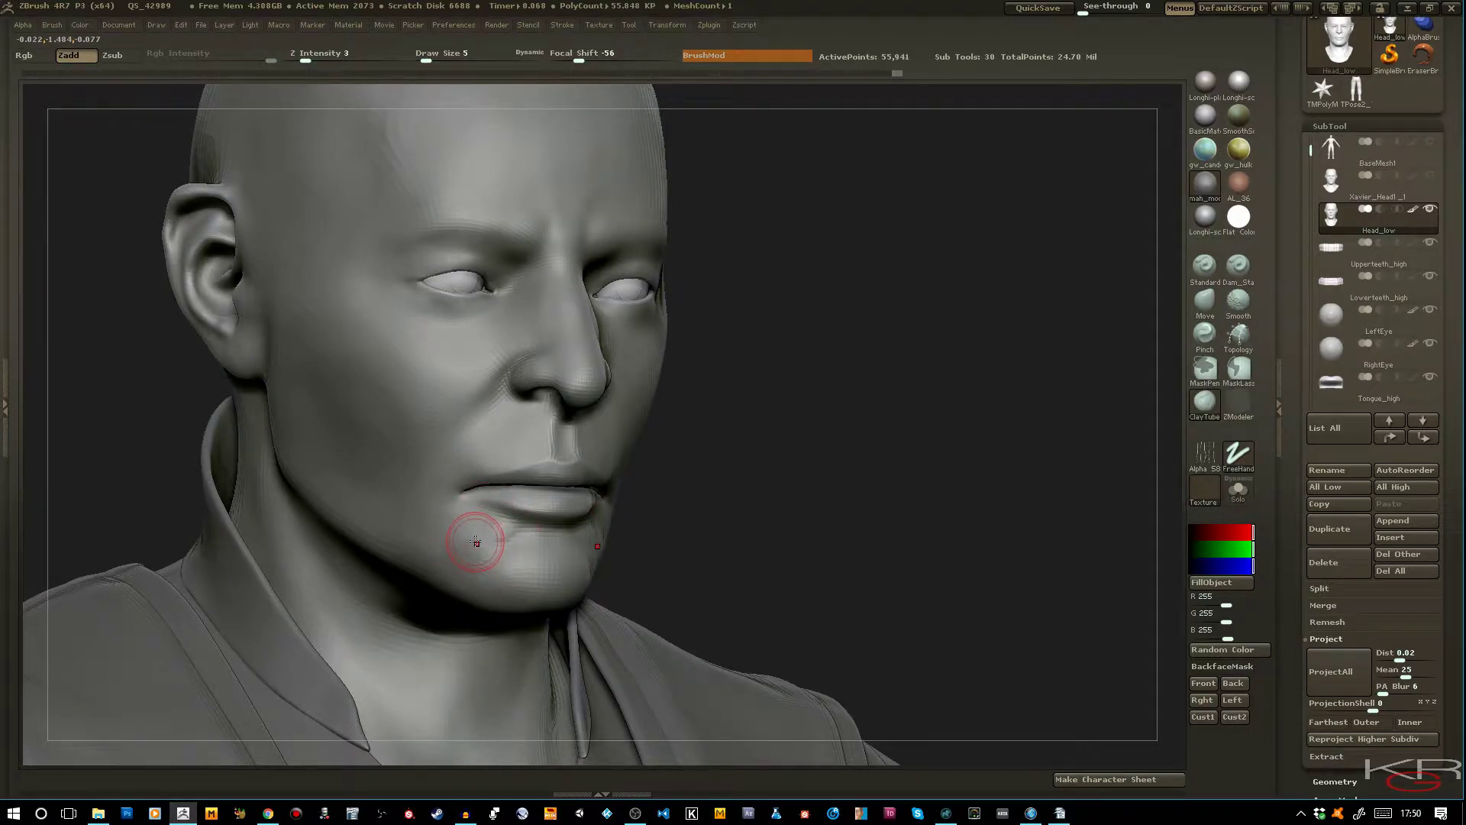
key("shift")
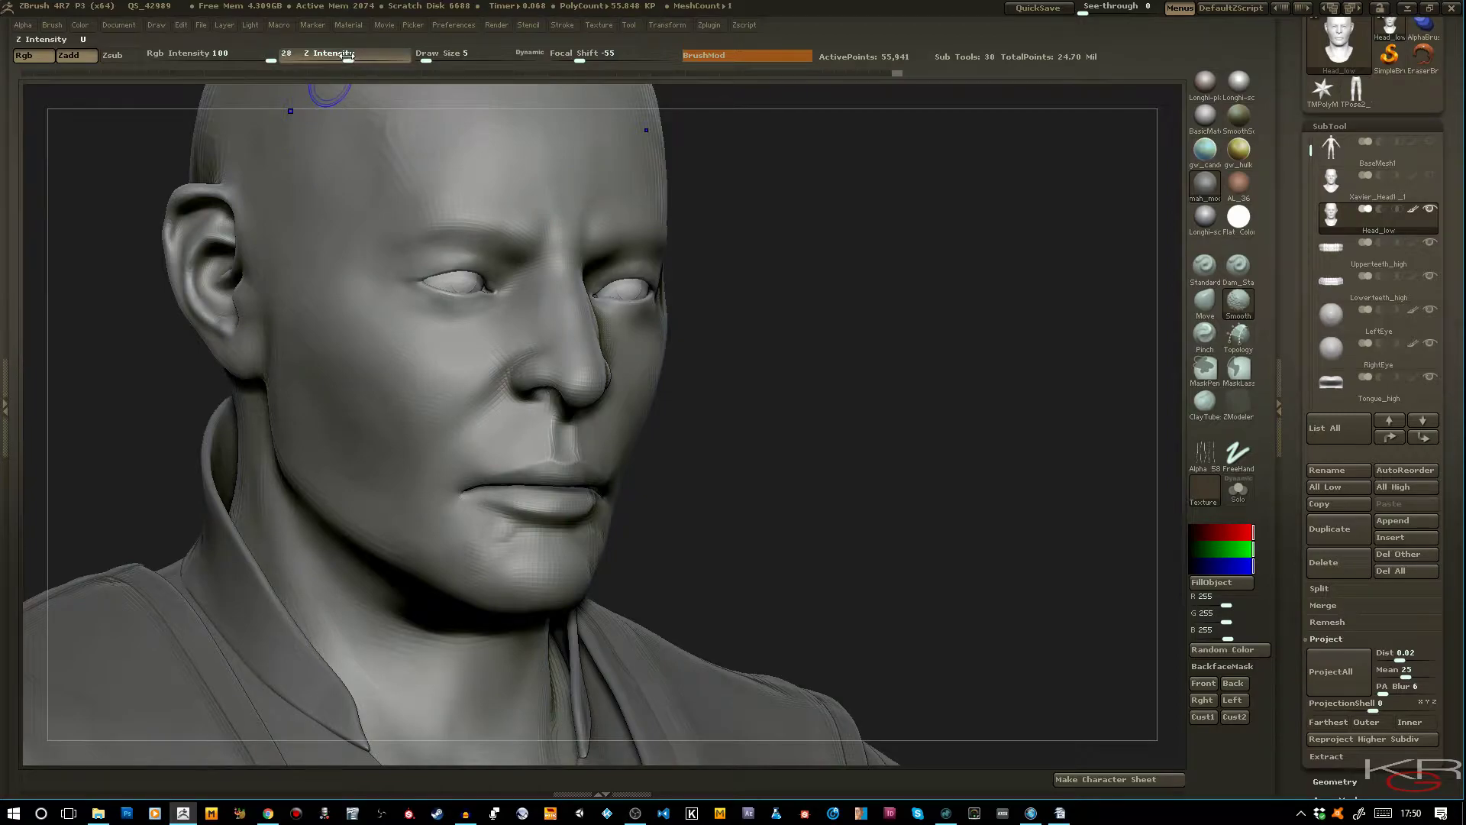
mouse_move(491, 534)
left_mouse_down("shift")
mouse_move(492, 547)
mouse_move(477, 535)
left_mouse_up("shift")
mouse_move(863, 538)
left_mouse_down()
mouse_move(588, 532)
mouse_move(622, 533)
mouse_move(631, 559)
left_mouse_up()
mouse_move(199, 428)
left_mouse_down()
mouse_move(318, 420)
mouse_move(344, 443)
left_mouse_up()
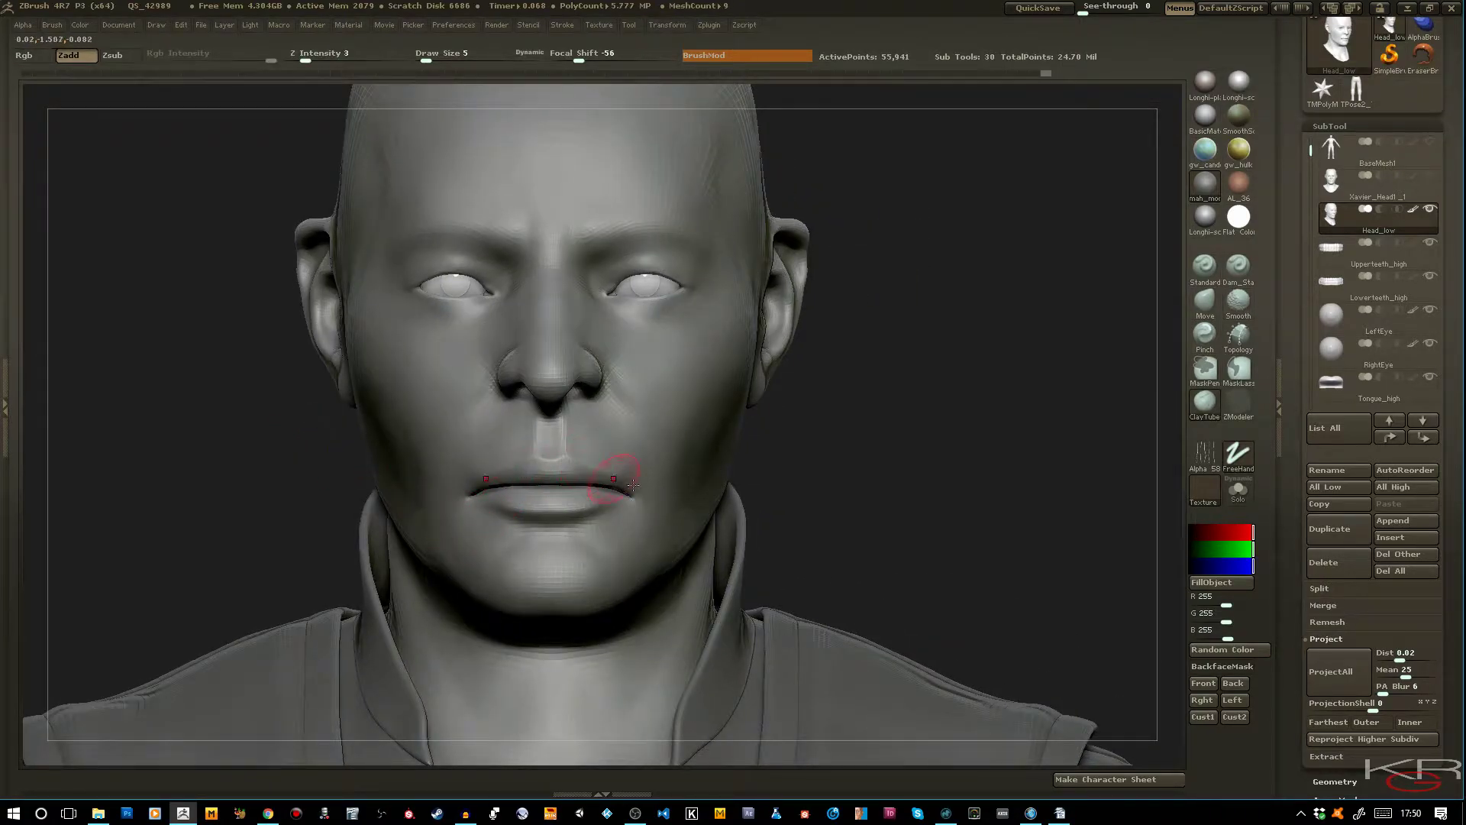
Sculpt the forms around the nostril wings and adjoining cheek creases with the ClayTubes brush at Draw Size 3
left_click_drag(908, 579, 736, 484)
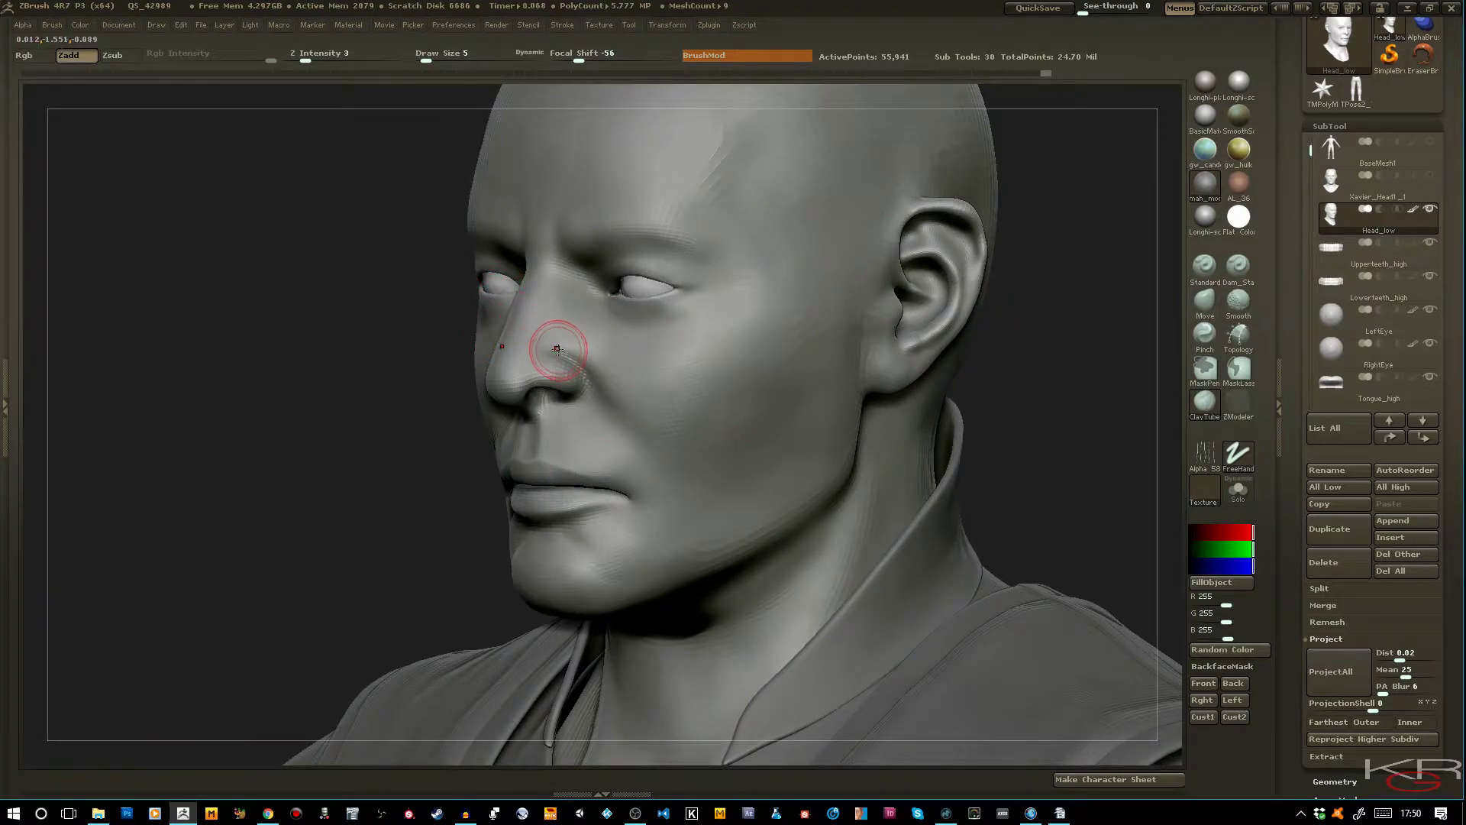
left_click_drag(430, 60, 424, 61)
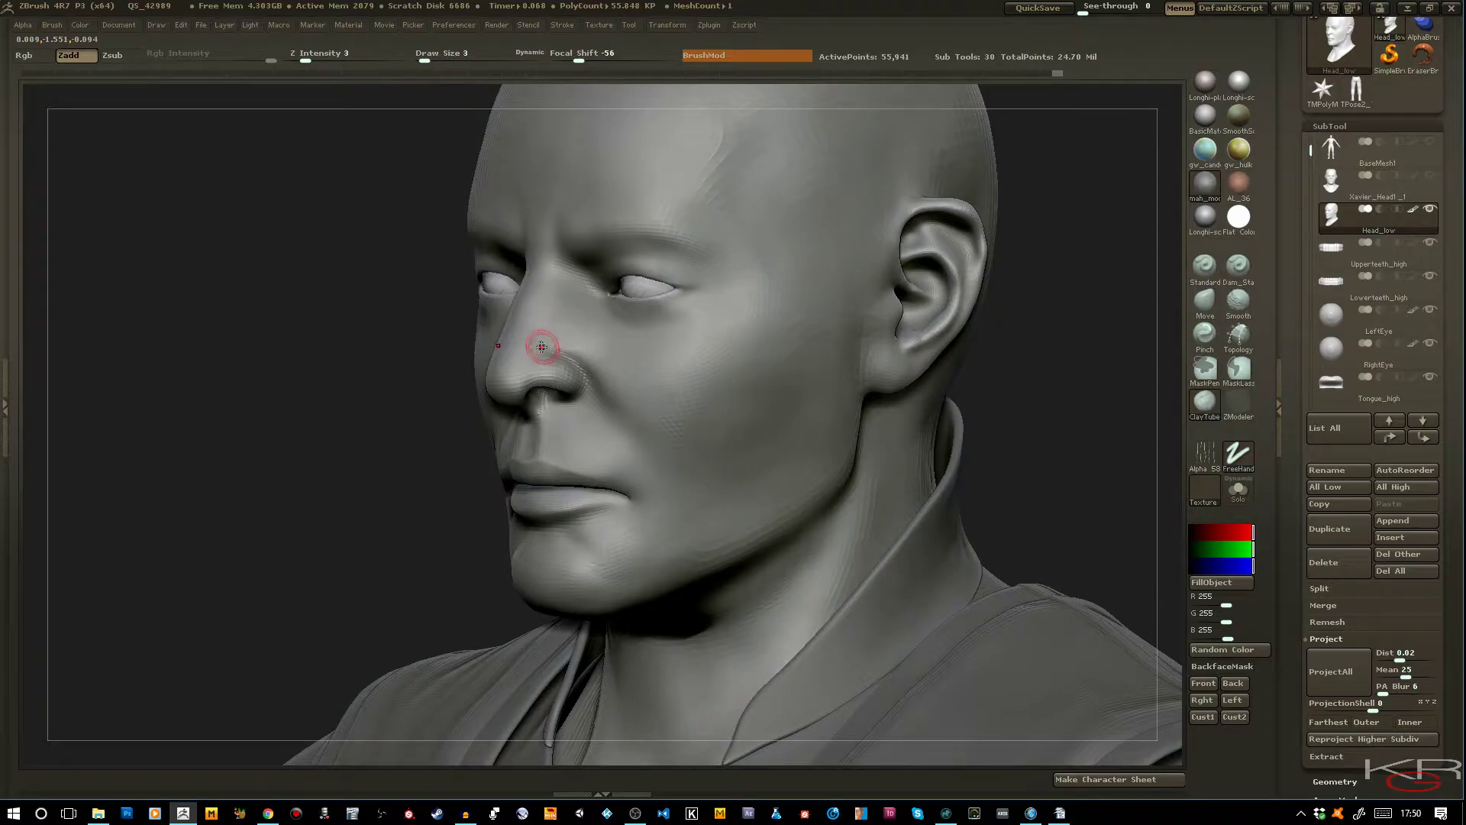
mouse_move(539, 341)
left_mouse_down()
mouse_move(595, 367)
mouse_move(552, 335)
mouse_move(562, 318)
mouse_move(569, 346)
left_mouse_up()
mouse_move(358, 310)
left_mouse_down()
mouse_move(373, 340)
mouse_move(554, 346)
left_mouse_up()
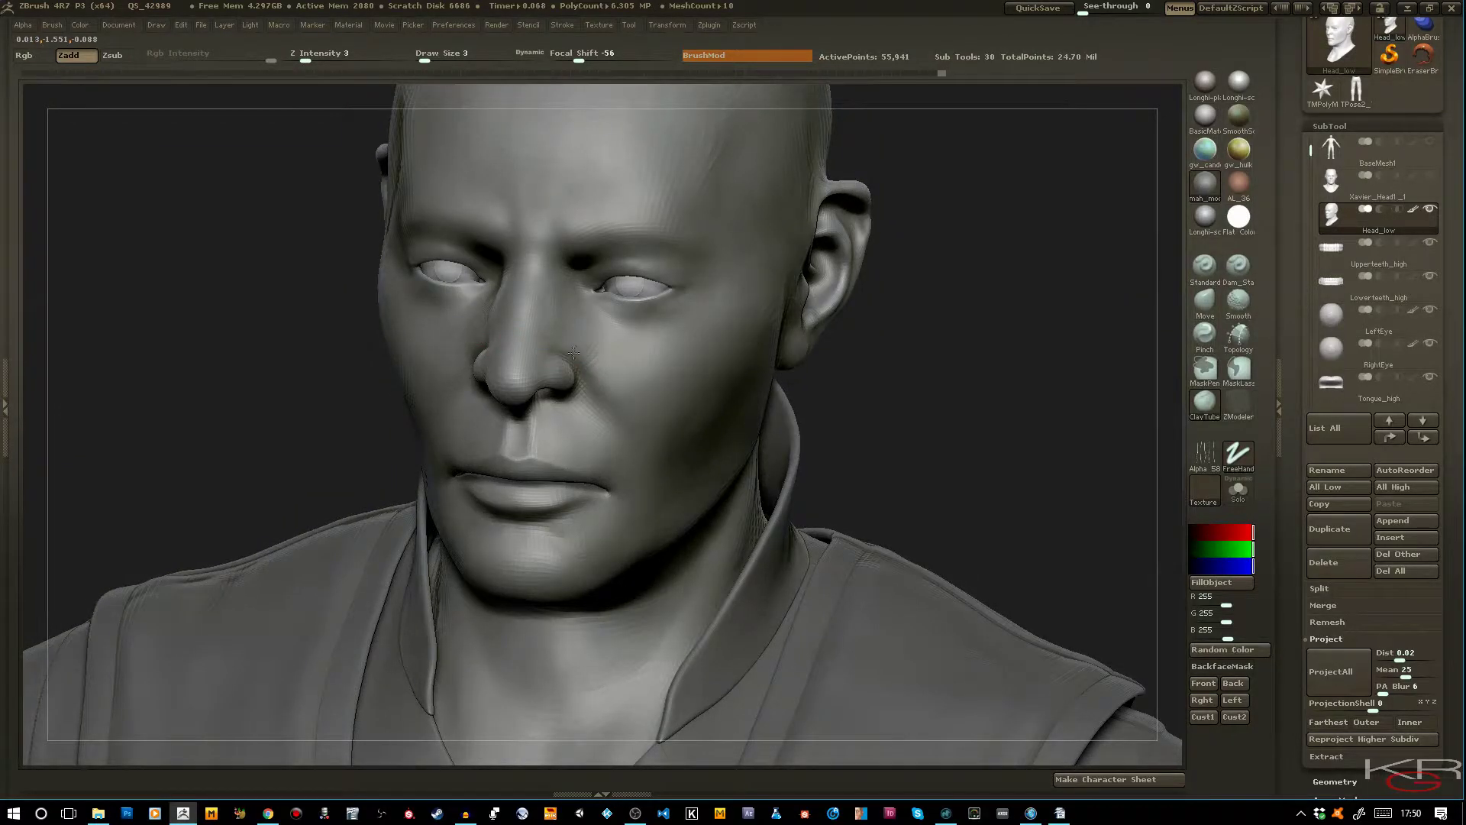
mouse_move(883, 497)
left_mouse_down()
mouse_move(951, 533)
mouse_move(933, 527)
left_mouse_up()
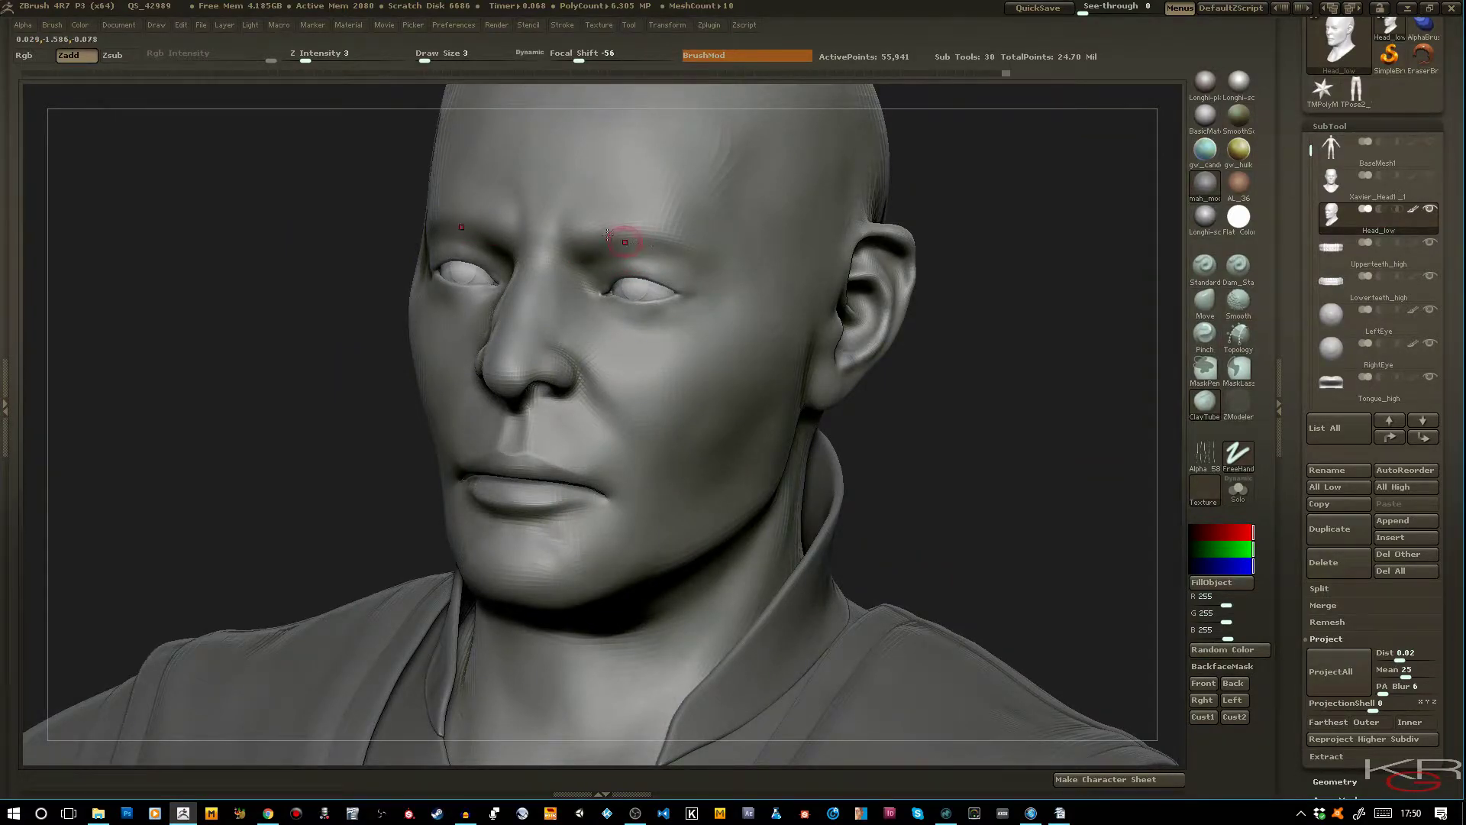
left_click_drag(886, 428, 883, 489)
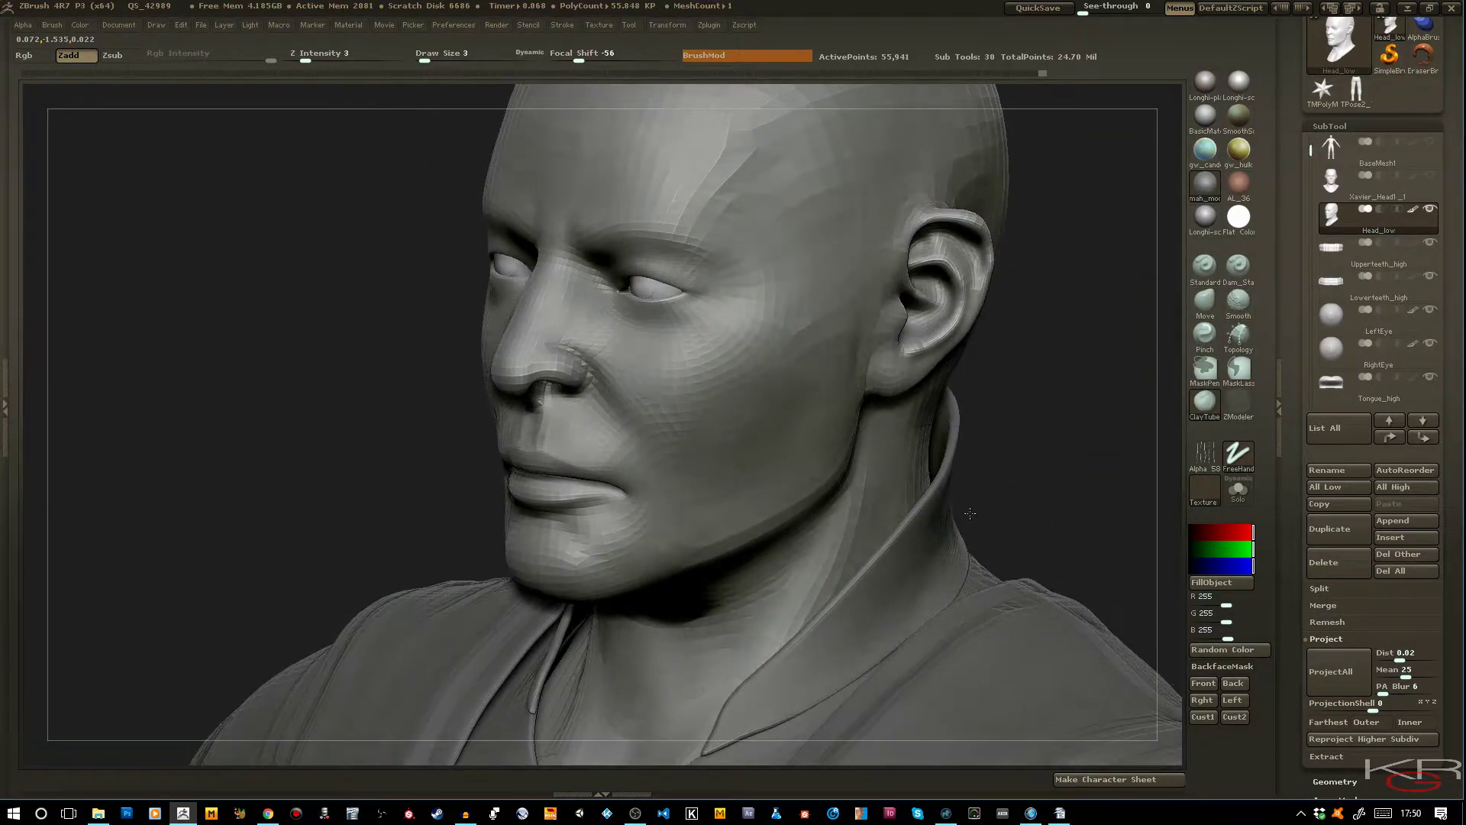
left_click_drag(1057, 468, 883, 425)
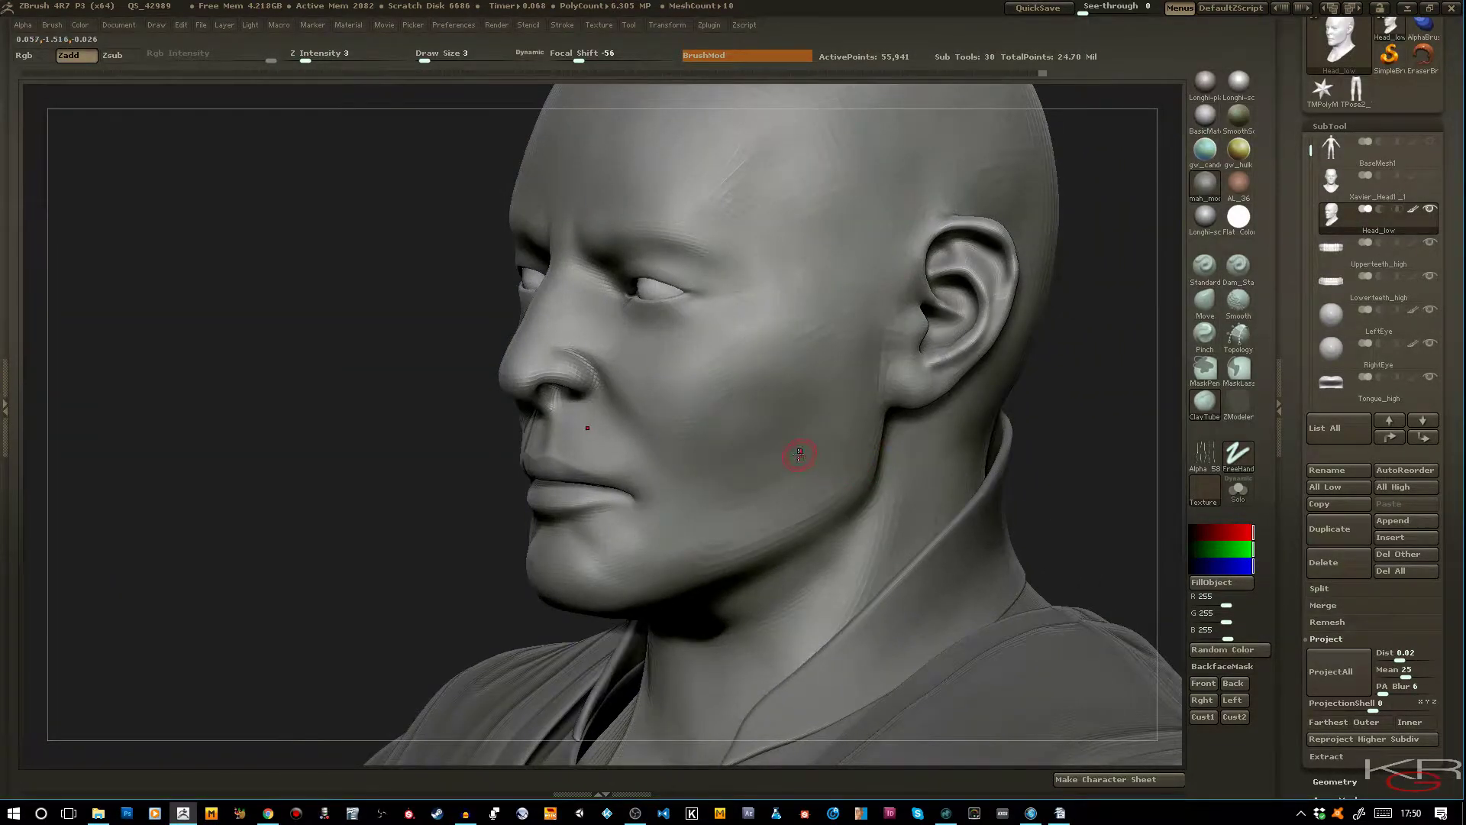
left_click_drag(340, 428, 776, 501)
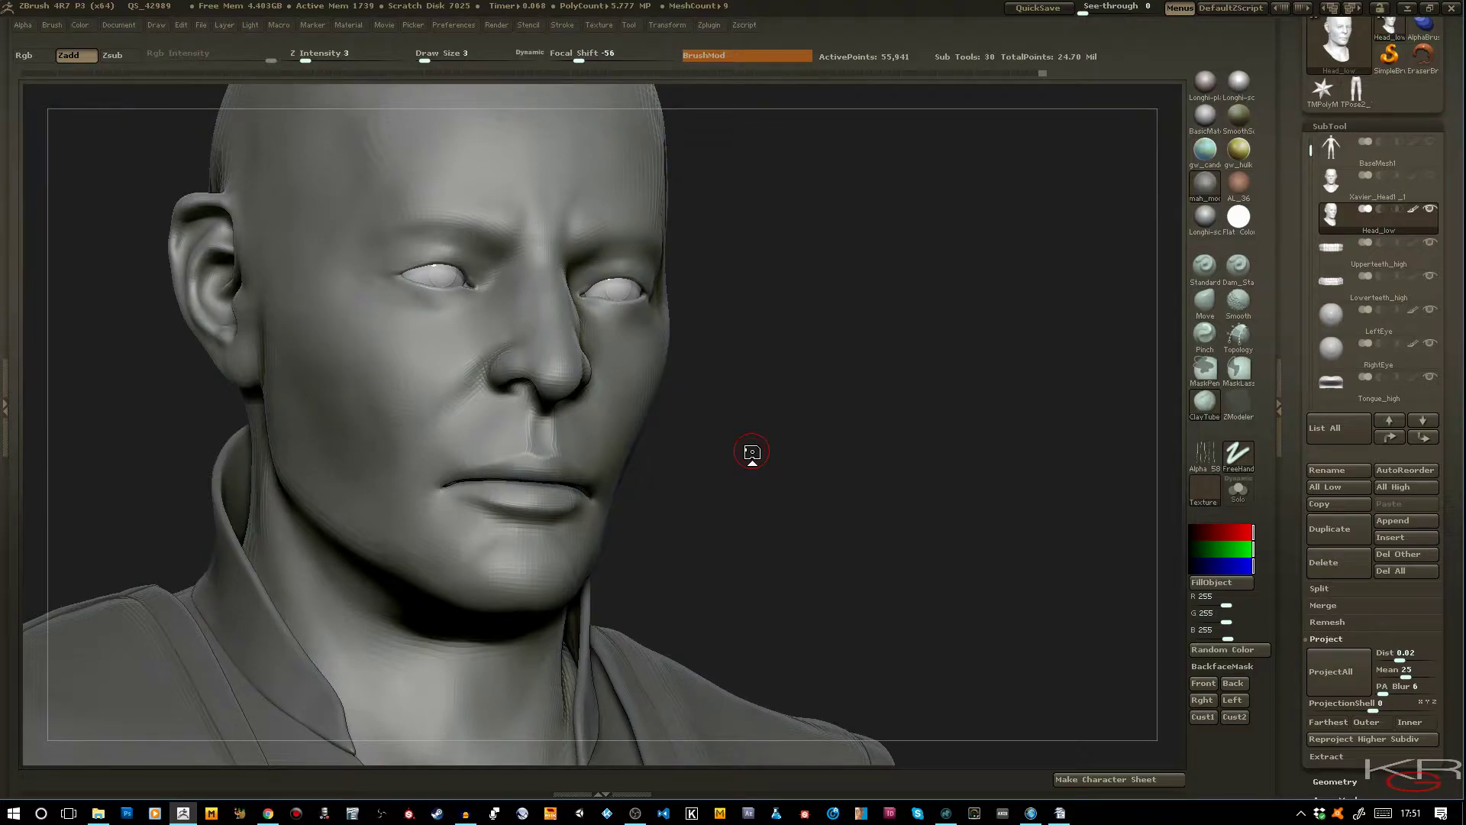
Build up the inner corner of the eye along the lower lid with the ClayTubes brush at Draw Size 1
left_click_drag(786, 481, 870, 498, "shift")
mouse_move(755, 317)
right_mouse_down("ctrl")
mouse_move(807, 462)
mouse_move(756, 371)
right_mouse_up("ctrl")
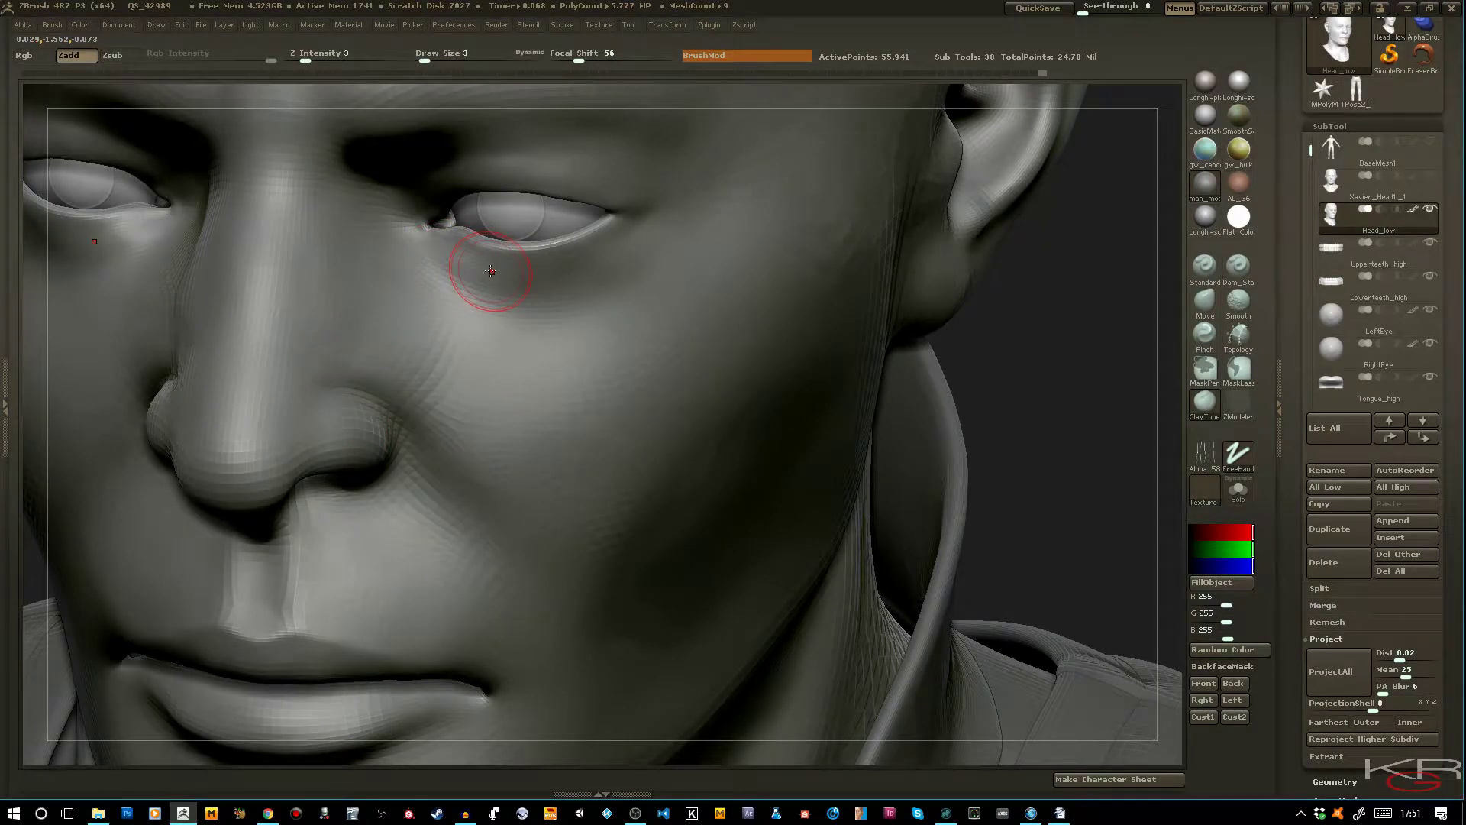
right_click_drag(491, 272, 522, 402, "ctrl")
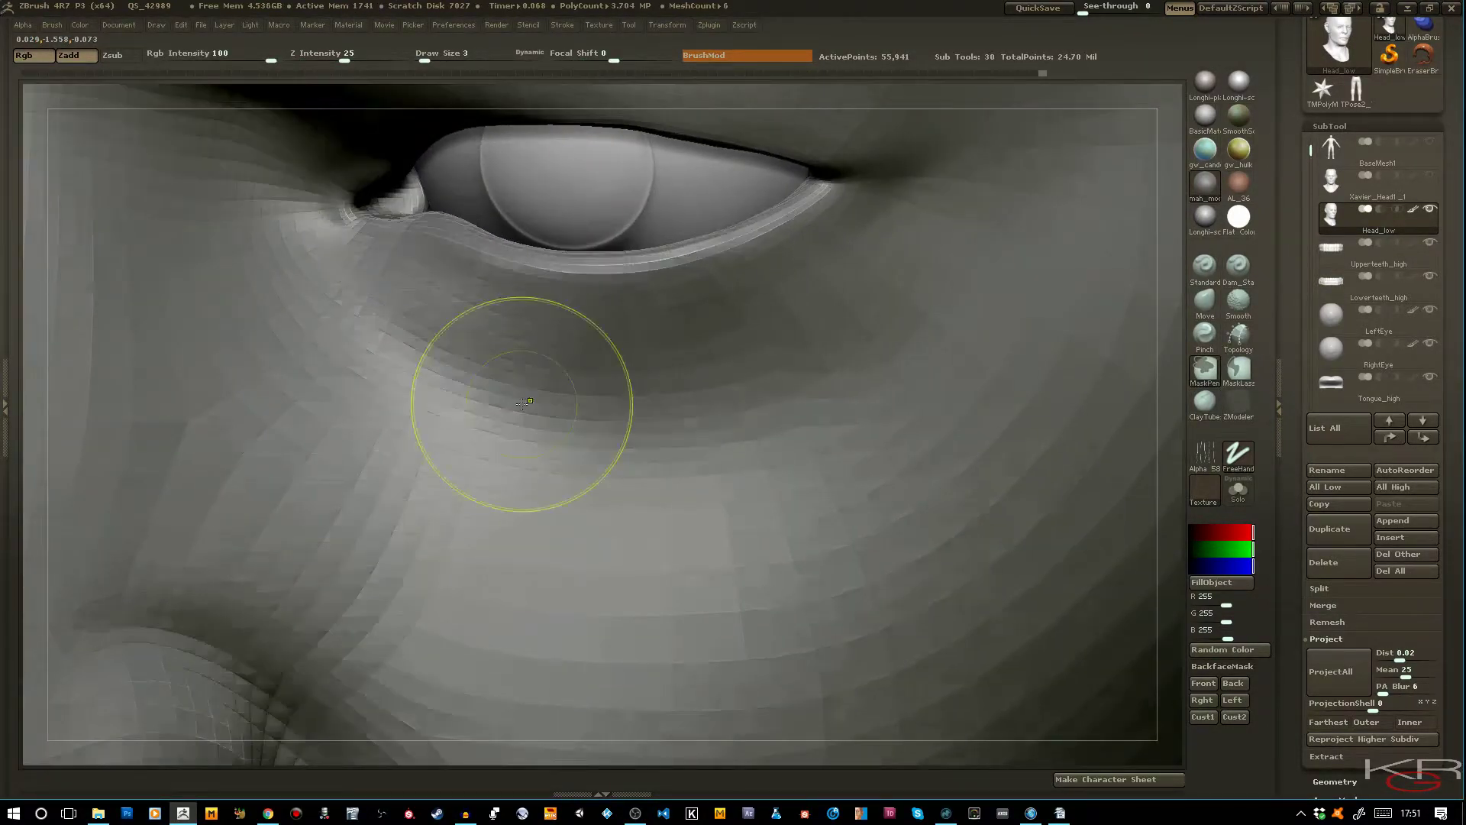
key("bracketleft")
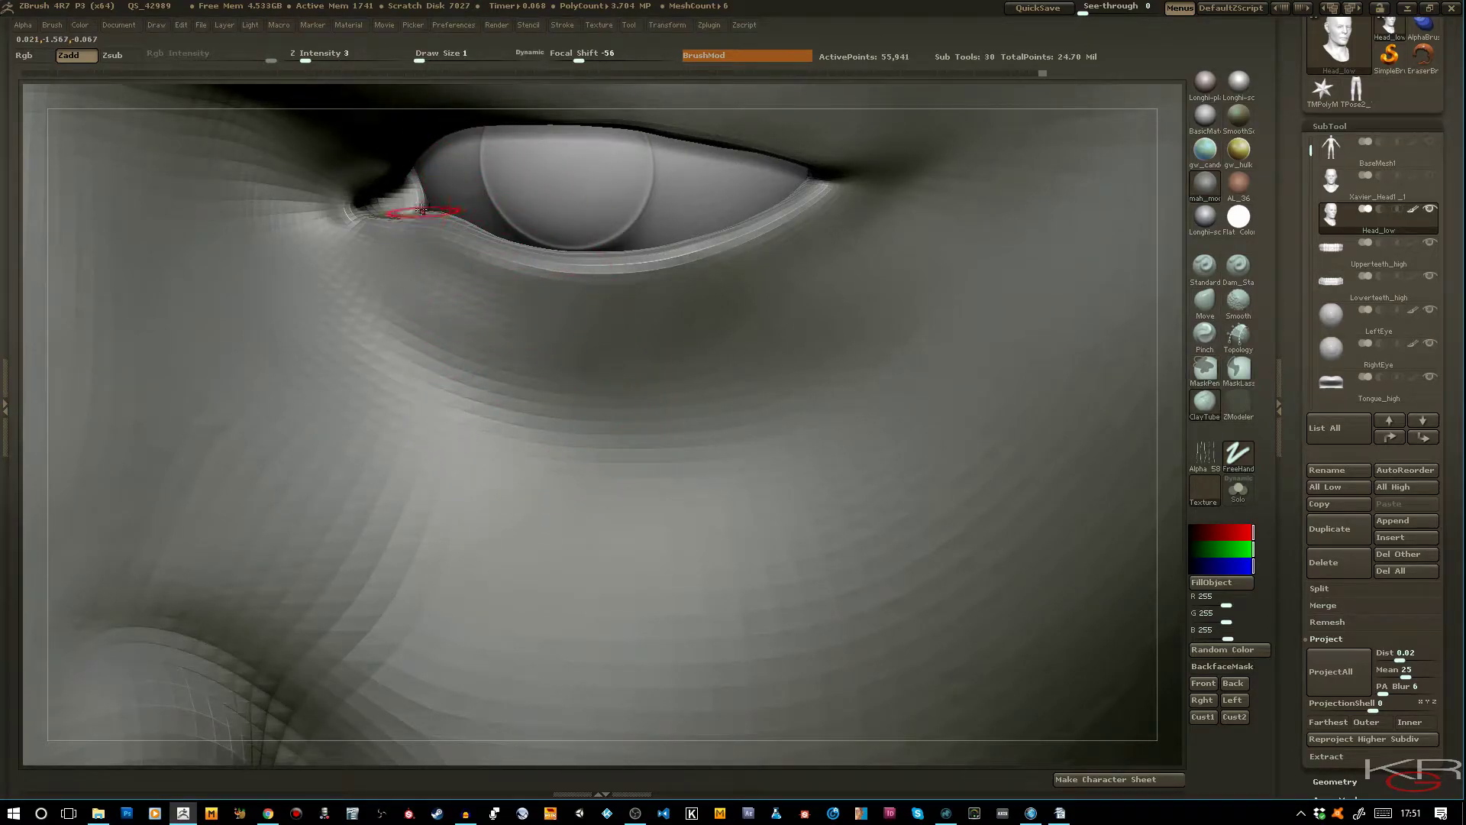
mouse_move(395, 203)
left_mouse_down()
mouse_move(412, 196)
mouse_move(365, 223)
mouse_move(405, 204)
left_mouse_up()
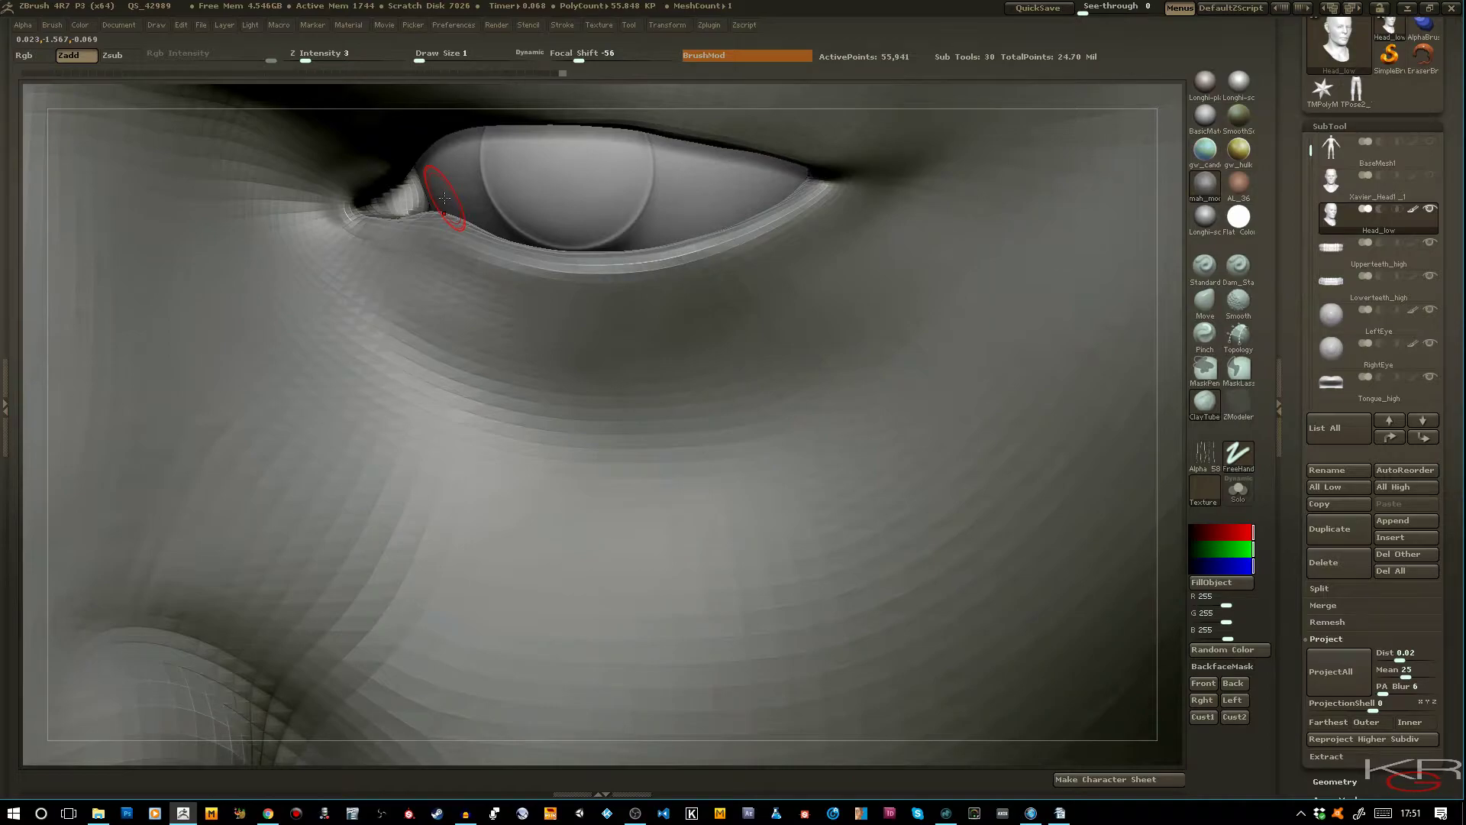
Build up the bags under the eyes with the ClayTubes brush at Draw Sizes 2 and 3
right_click_drag(607, 400, 614, 243, "ctrl")
left_click_drag(1127, 460, 1127, 446)
left_click_drag(1080, 521, 1058, 527)
key("]")
key("]")
key("[")
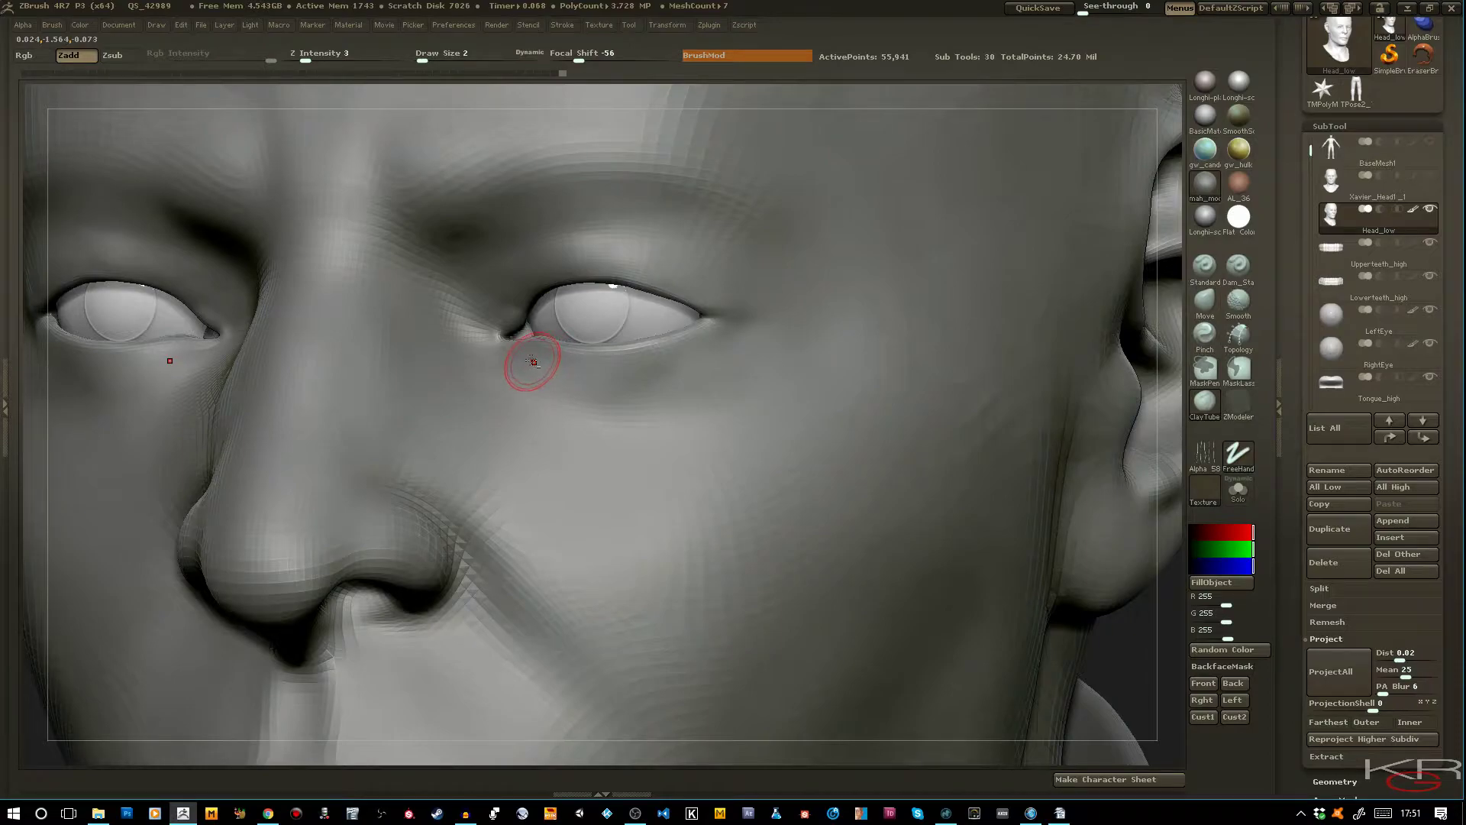
left_click_drag(534, 365, 532, 369)
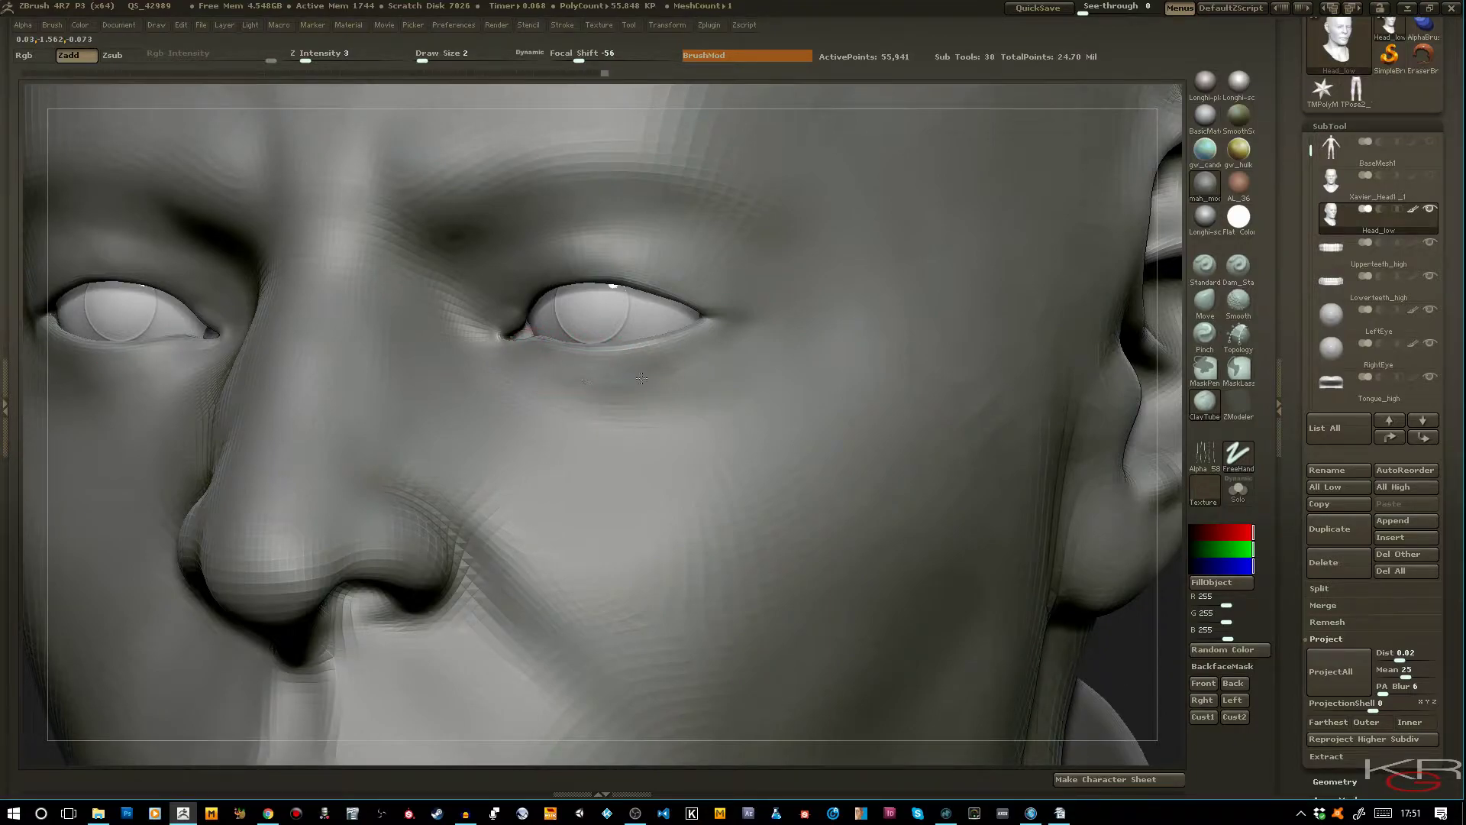
key("]")
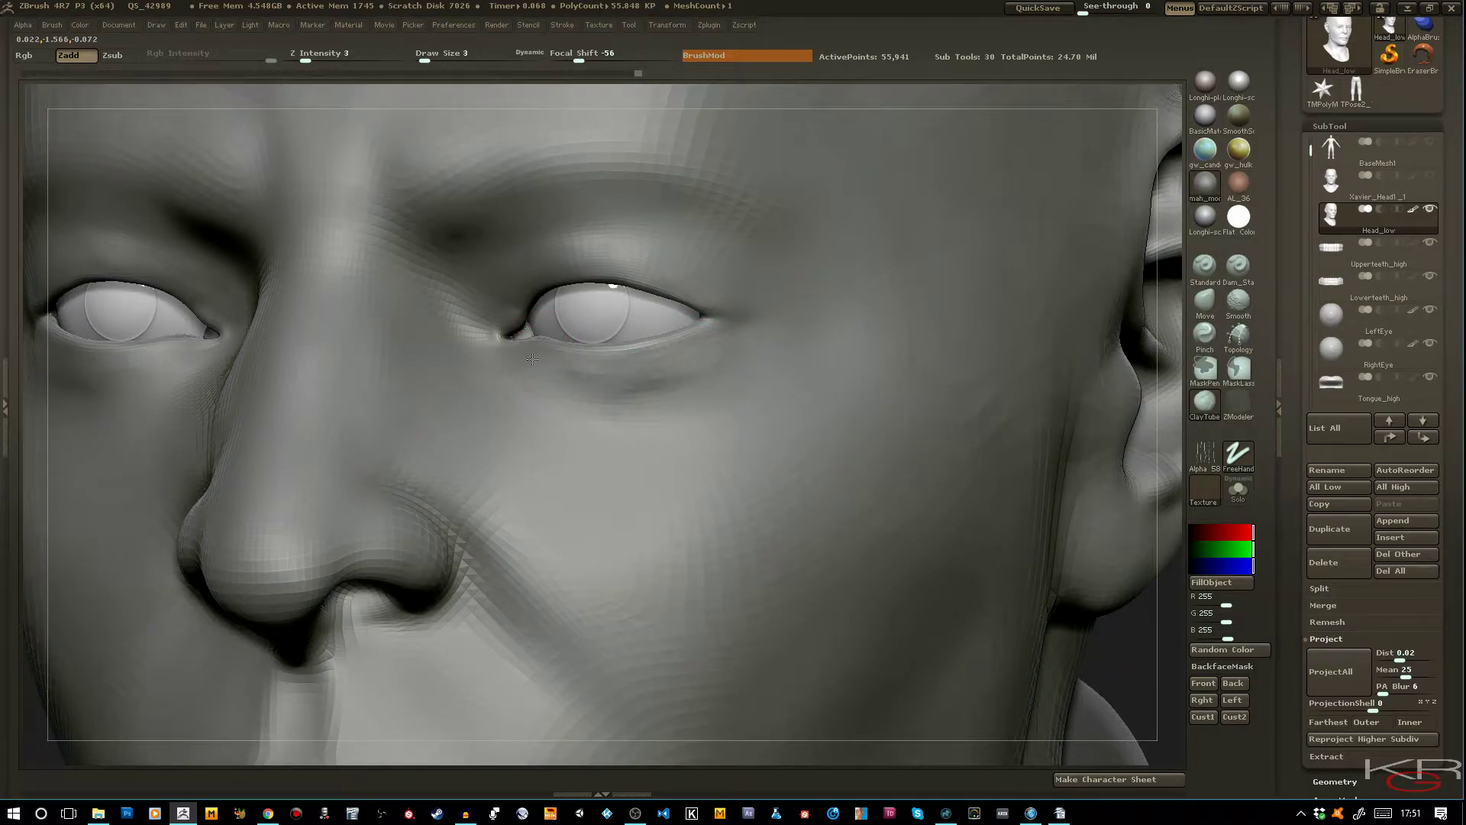
Carve a crease along the lower edge of the eye bags with the Dam_Standard brush at Z Intensity 16 and Draw Size 1
left_click(1243, 277)
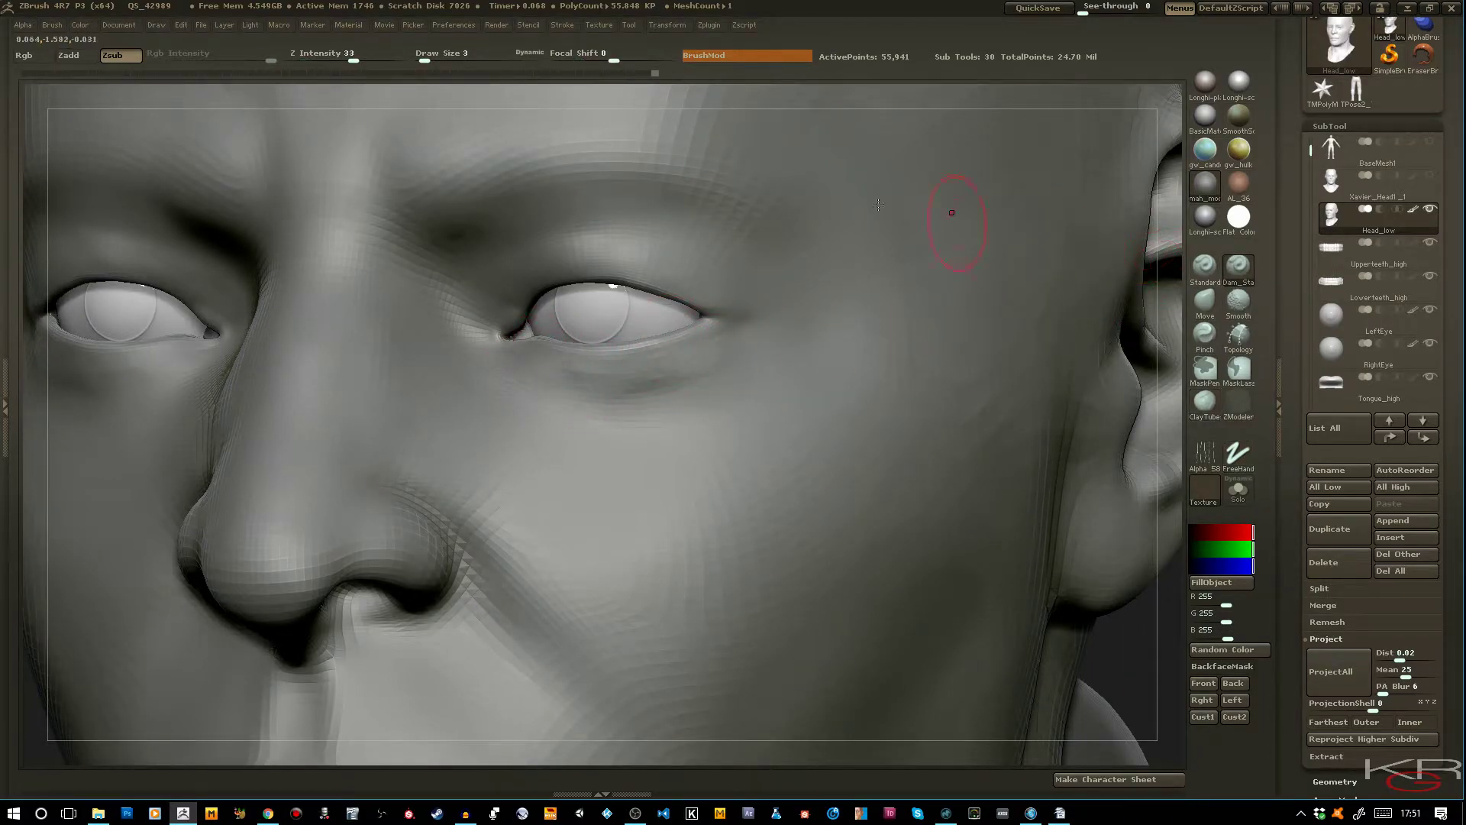
key("[")
key("[")
left_click_drag(540, 388, 676, 395)
mouse_move(753, 361)
left_mouse_down()
mouse_move(611, 397)
mouse_move(661, 394)
mouse_move(544, 384)
left_mouse_up()
left_click_drag(630, 402, 599, 392)
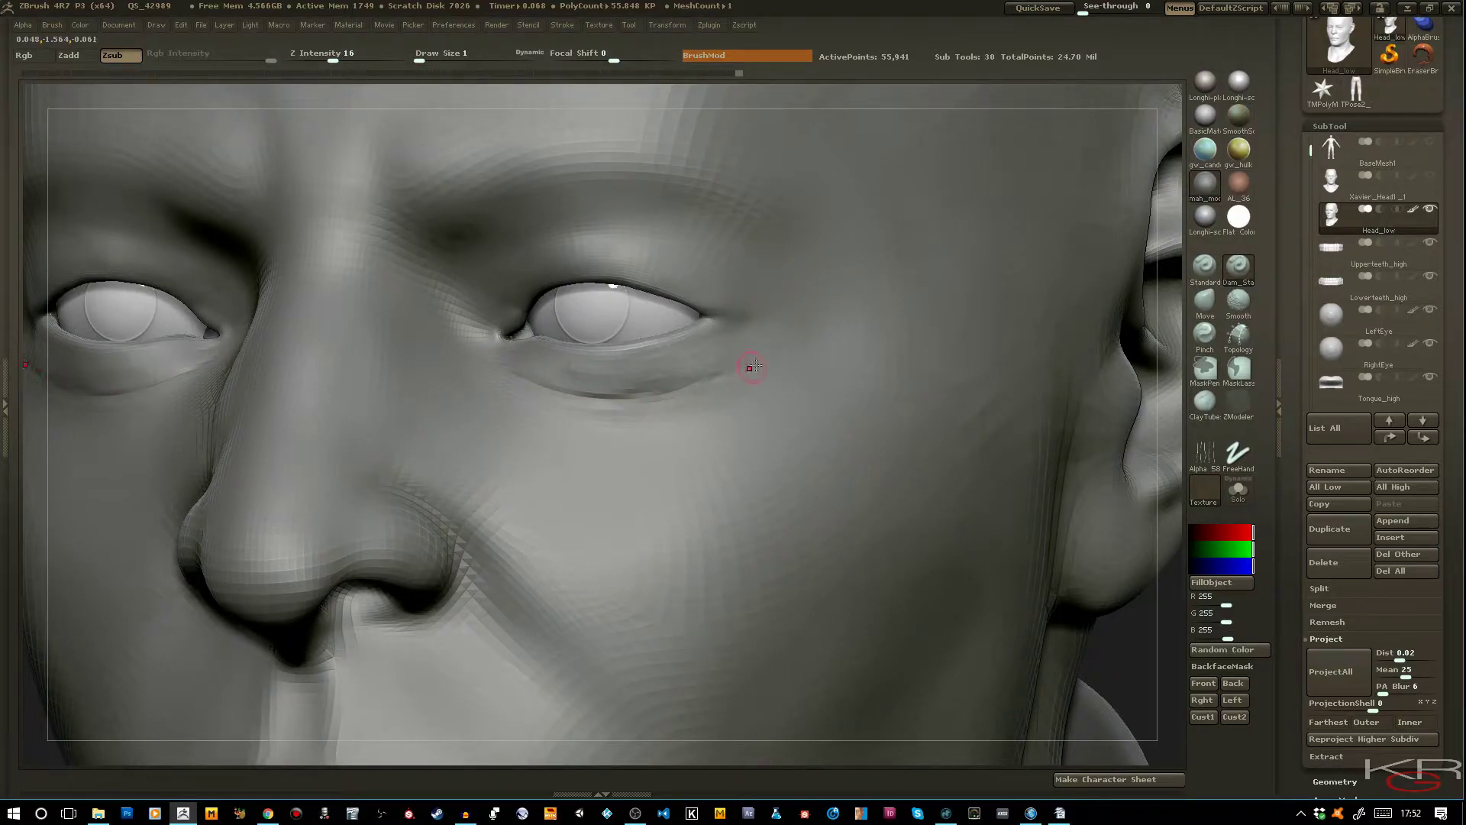
mouse_move(551, 385)
left_mouse_down()
mouse_move(653, 396)
mouse_move(733, 378)
left_mouse_up()
Raise the head to its next subdivision level and smooth the under-eye creases at Draw Size 2
key("shift")
key("d")
mouse_move(617, 370)
left_mouse_down("shift")
mouse_move(566, 386)
mouse_move(507, 376)
mouse_move(524, 379)
left_mouse_up("shift")
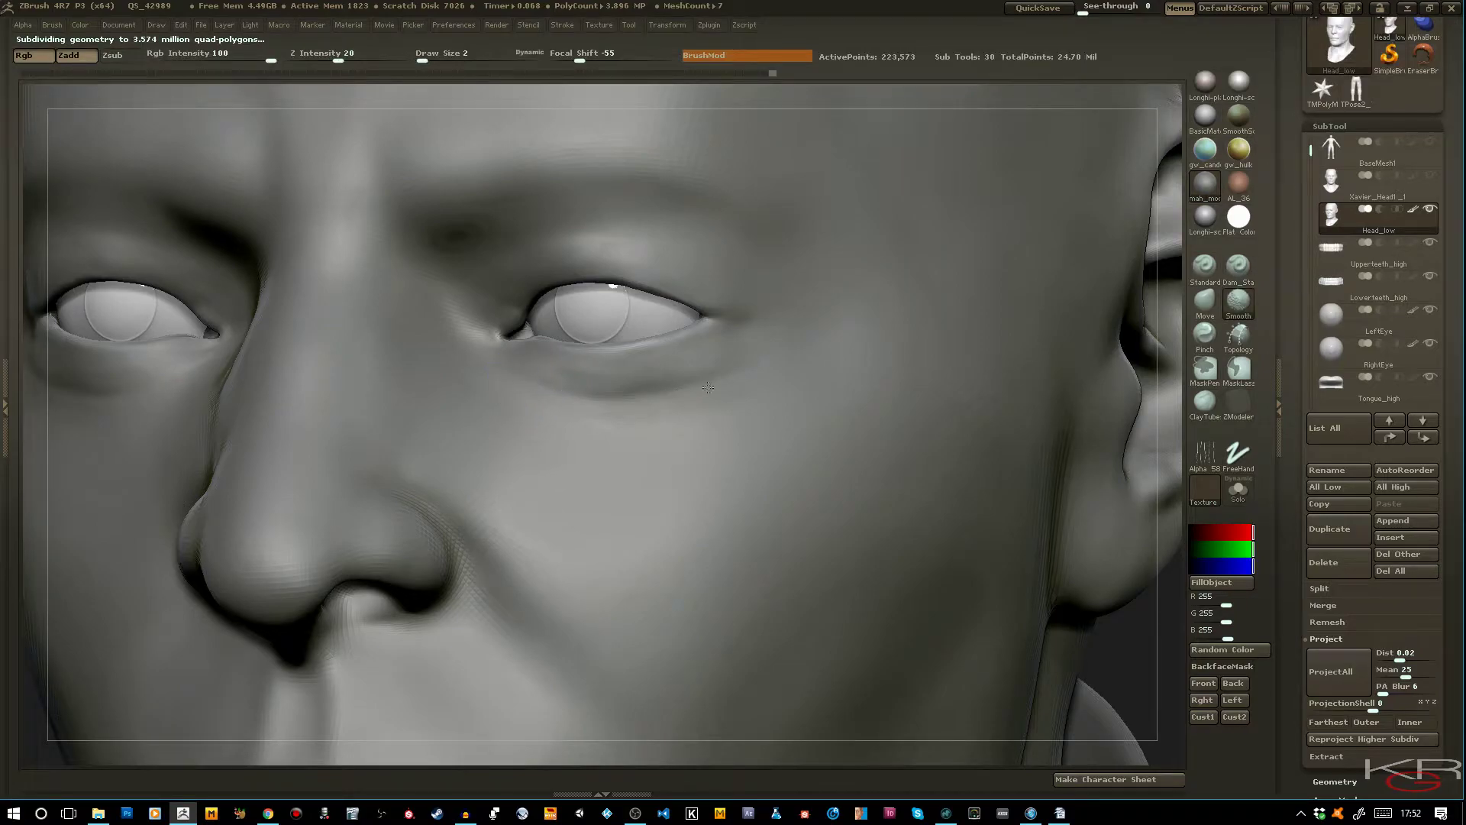
left_click_drag(701, 391, 685, 376, "shift")
Refine the lower eyelids and eye bags with the ClayTubes brush at Z Intensity 3 and Draw Size 2
right_click_drag(666, 393, 651, 323, "ctrl")
mouse_move(968, 537)
left_mouse_down()
mouse_move(1023, 535)
mouse_move(947, 548)
mouse_move(974, 552)
left_mouse_up()
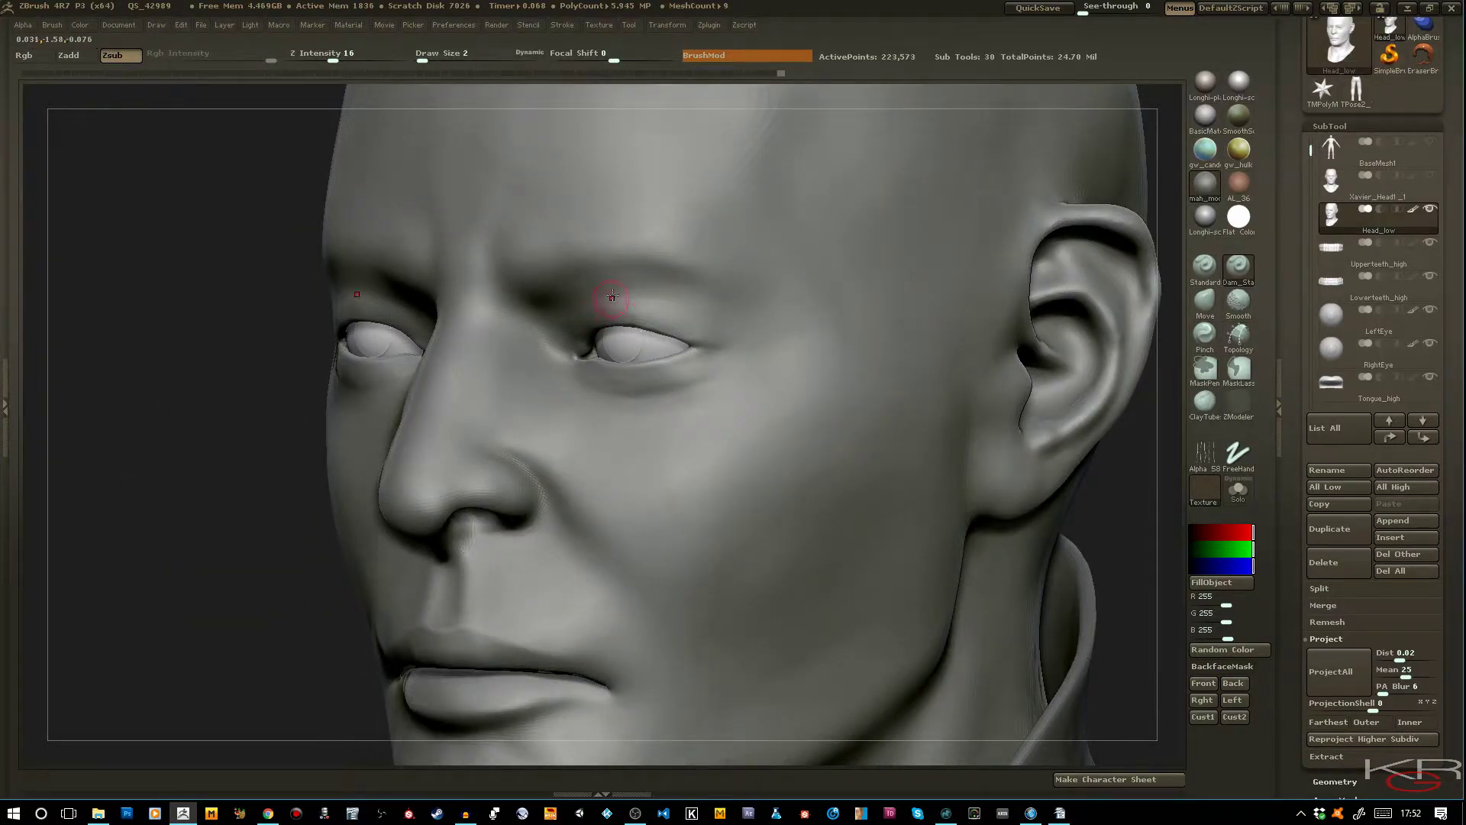
left_click(1196, 398)
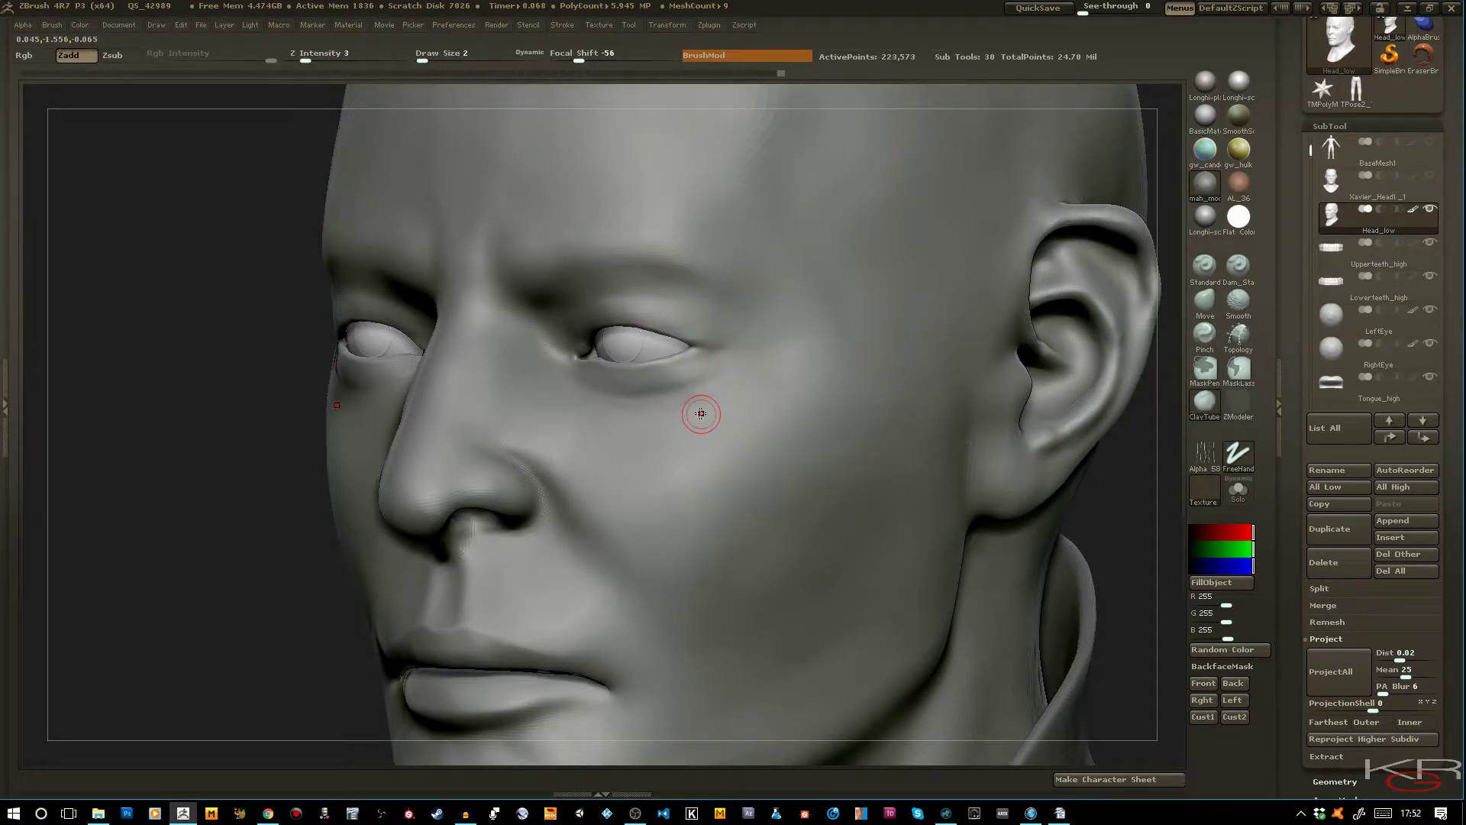
key("]")
key("[")
left_click_drag(586, 374, 671, 370)
mouse_move(130, 419)
left_mouse_down()
mouse_move(159, 453)
mouse_move(203, 412)
left_mouse_up()
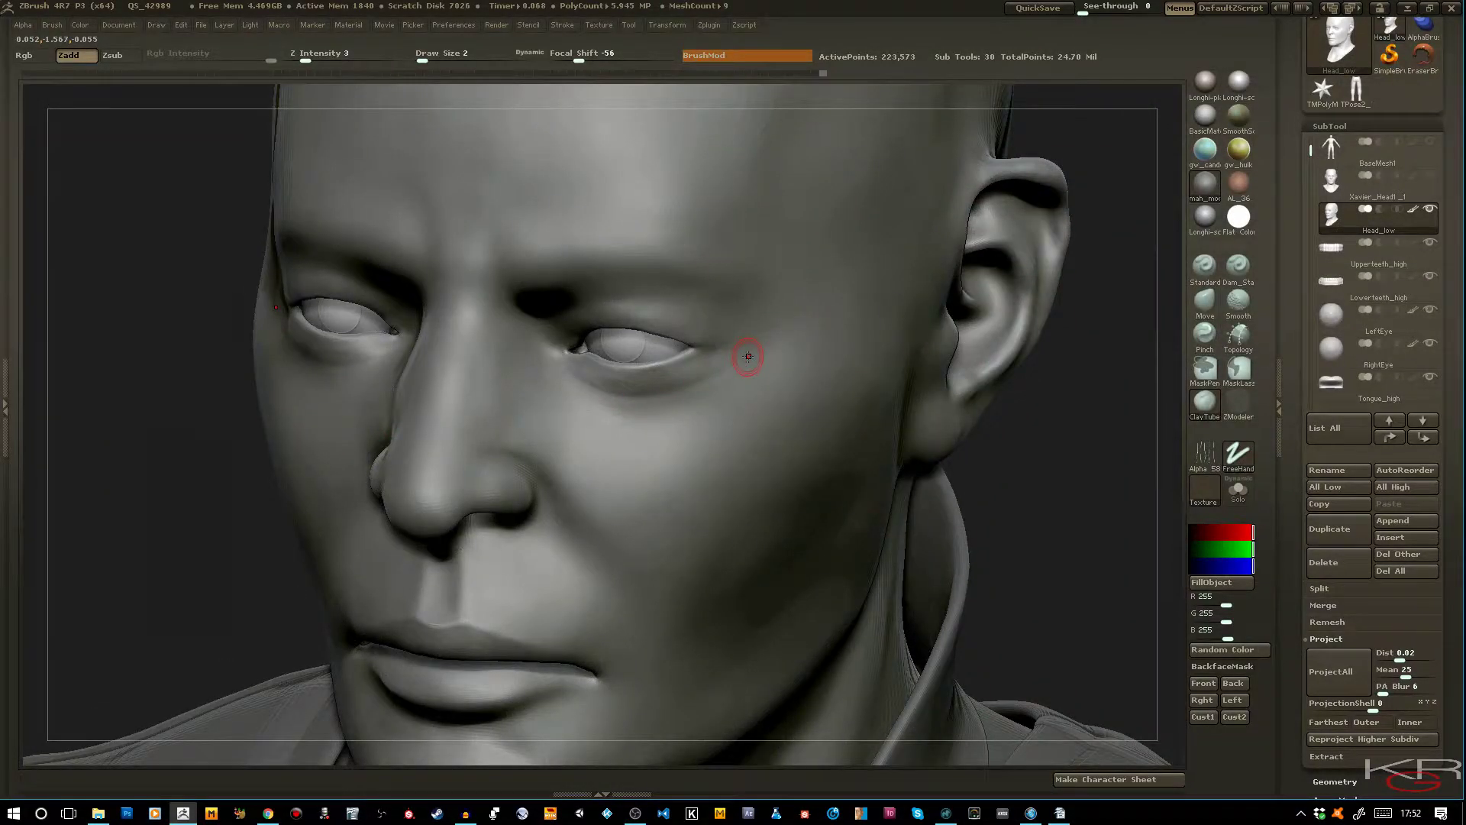
Switch the model to the brown AL_36 material and touch up the area beneath the inner eye corners
left_click(1232, 189)
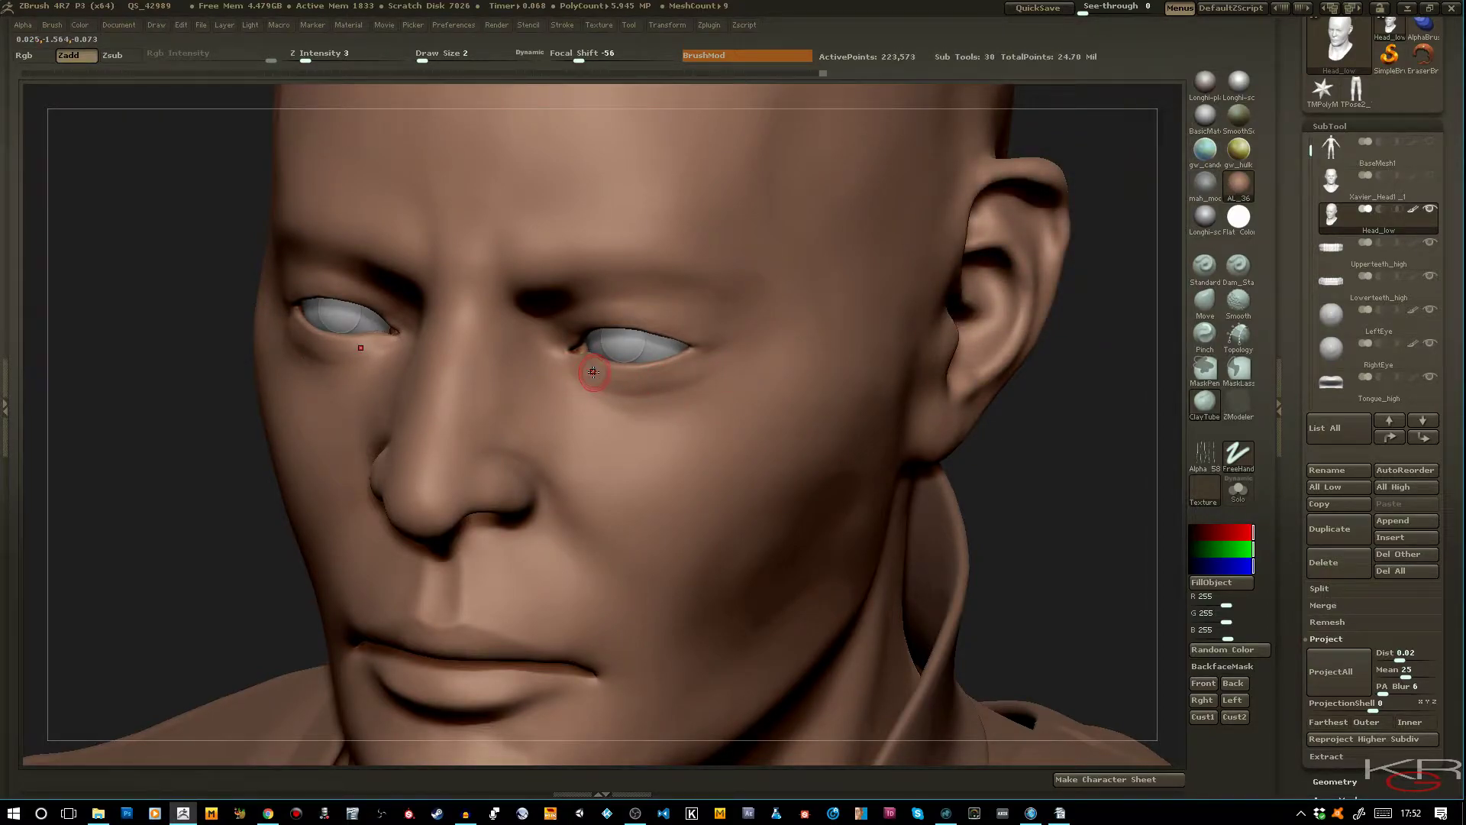
mouse_move(587, 373)
left_mouse_down()
mouse_move(645, 370)
mouse_move(622, 391)
mouse_move(660, 382)
mouse_move(574, 366)
mouse_move(606, 384)
left_mouse_up()
mouse_move(1039, 504)
left_mouse_down()
mouse_move(1065, 484)
mouse_move(1034, 515)
mouse_move(1040, 530)
mouse_move(982, 539)
mouse_move(932, 504)
mouse_move(956, 495)
left_mouse_up()
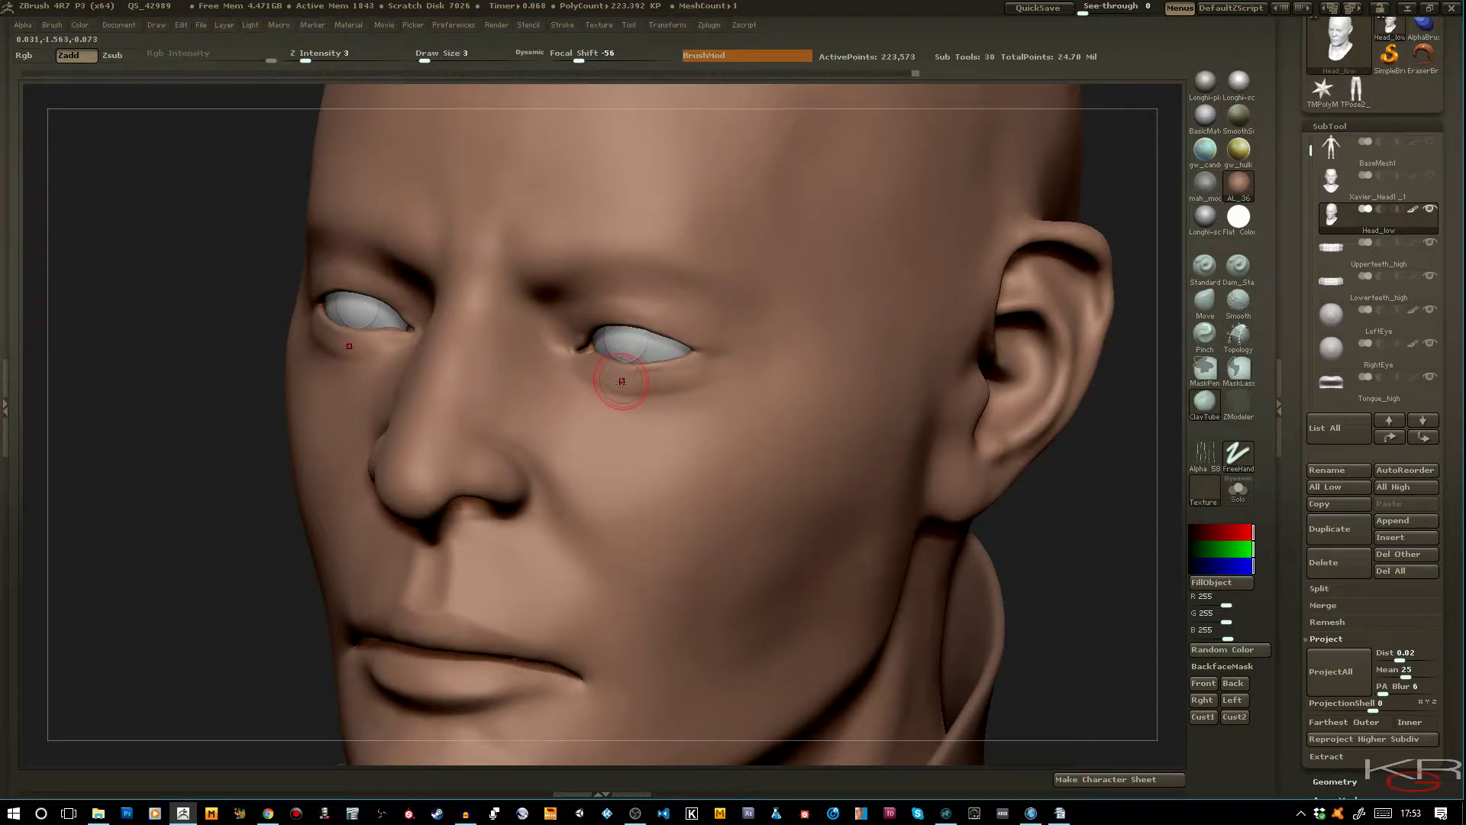
Lower the head one subdivision level and build up the cheeks below the eyes with the ClayTubes brush at Draw Sizes 5 to 7
key("shift+d")
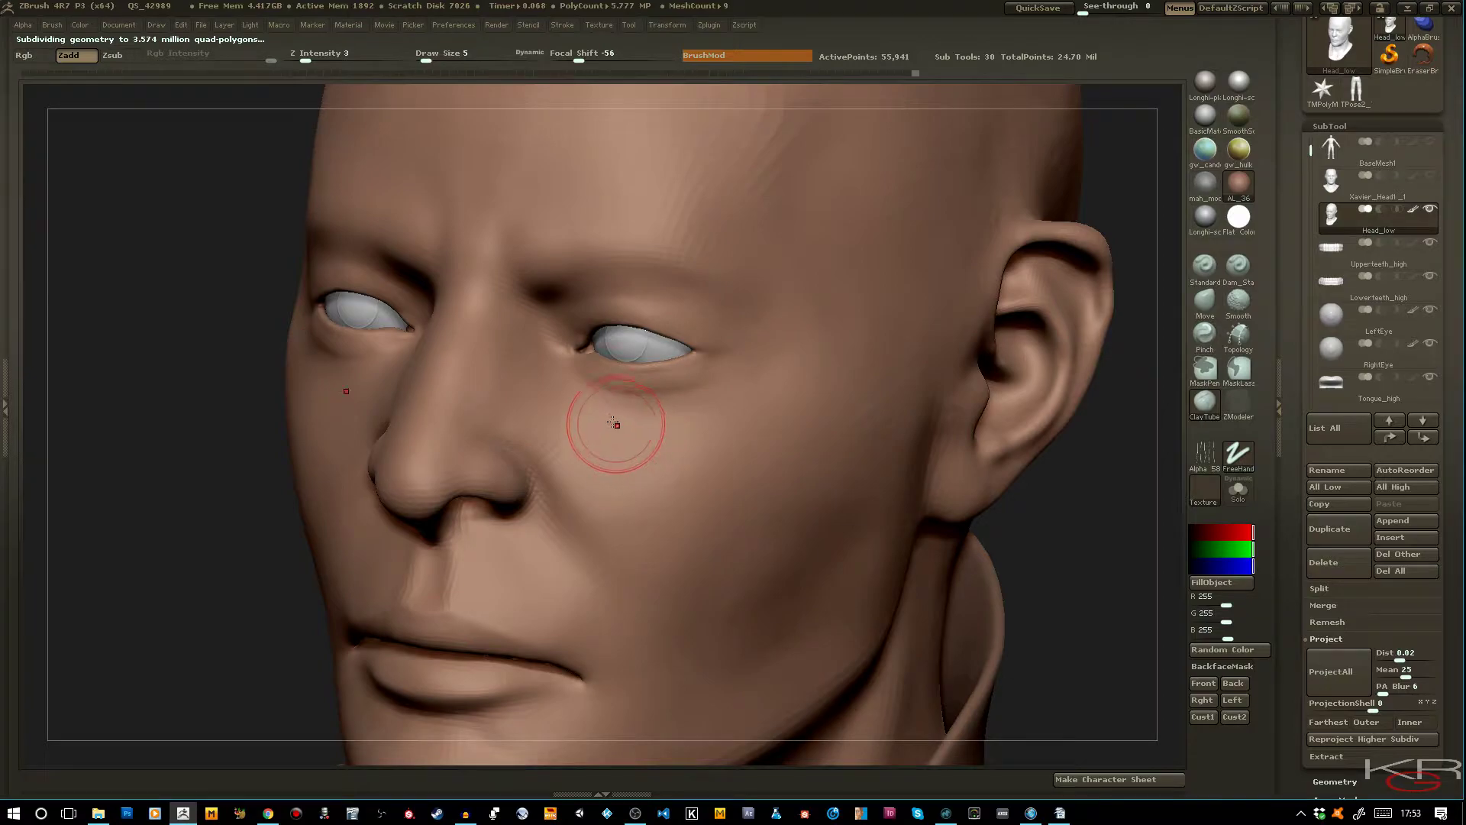
left_click_drag(573, 394, 580, 396)
left_click_drag(662, 419, 660, 399)
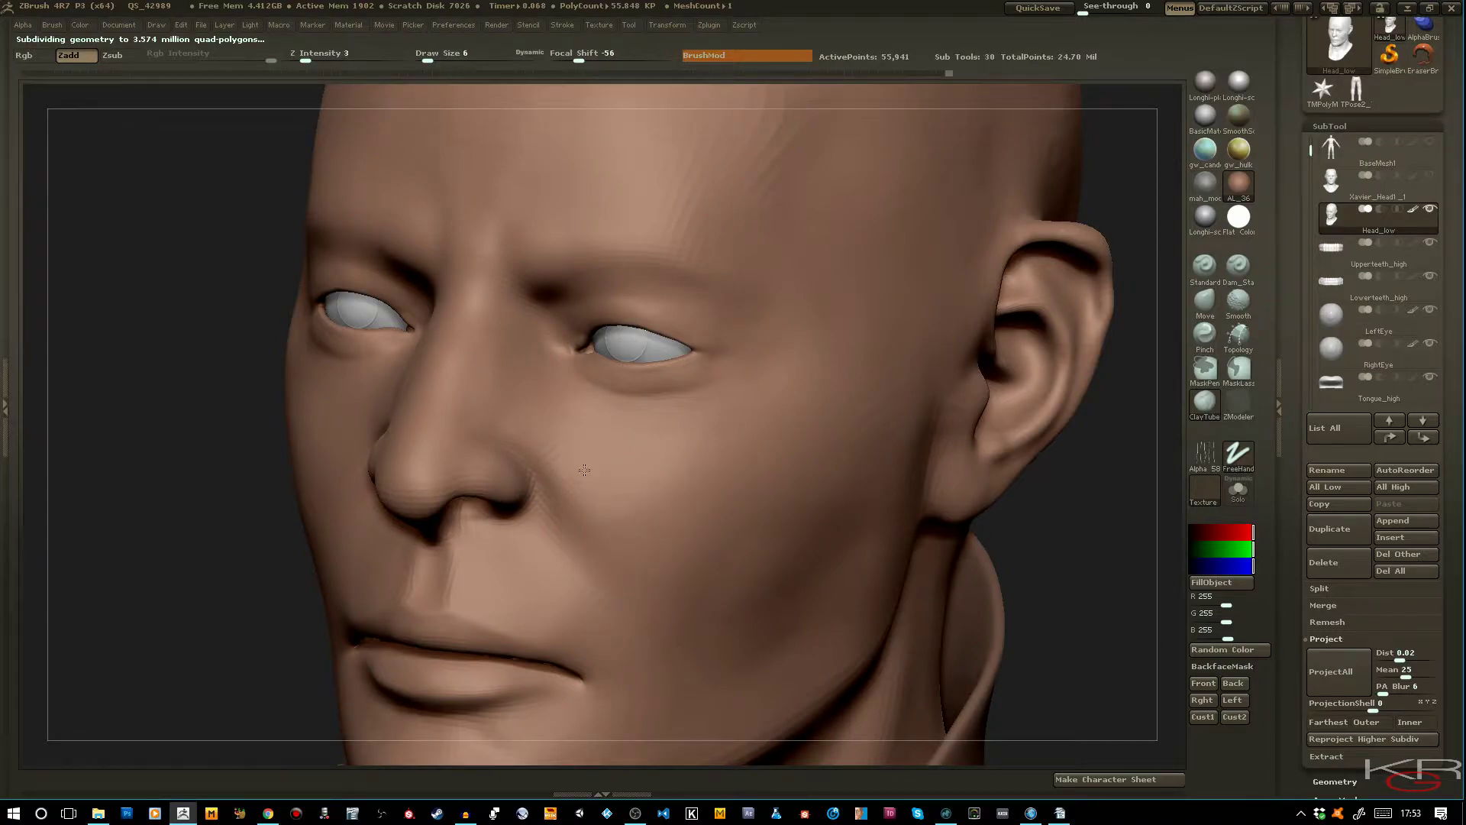
left_click_drag(654, 524, 696, 524)
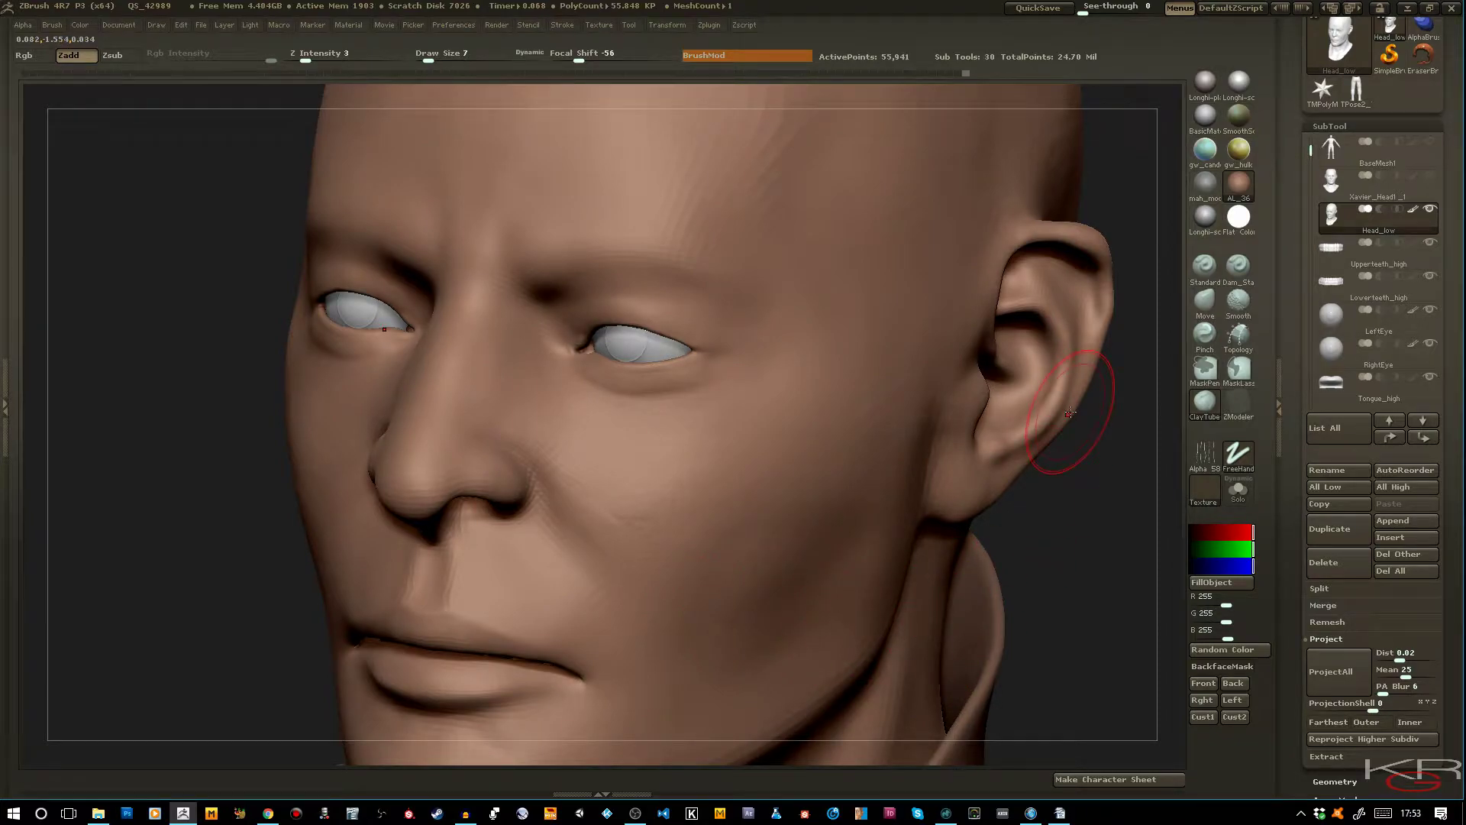
Switch the model back to the grey material and frame the whole face
left_click(1205, 184)
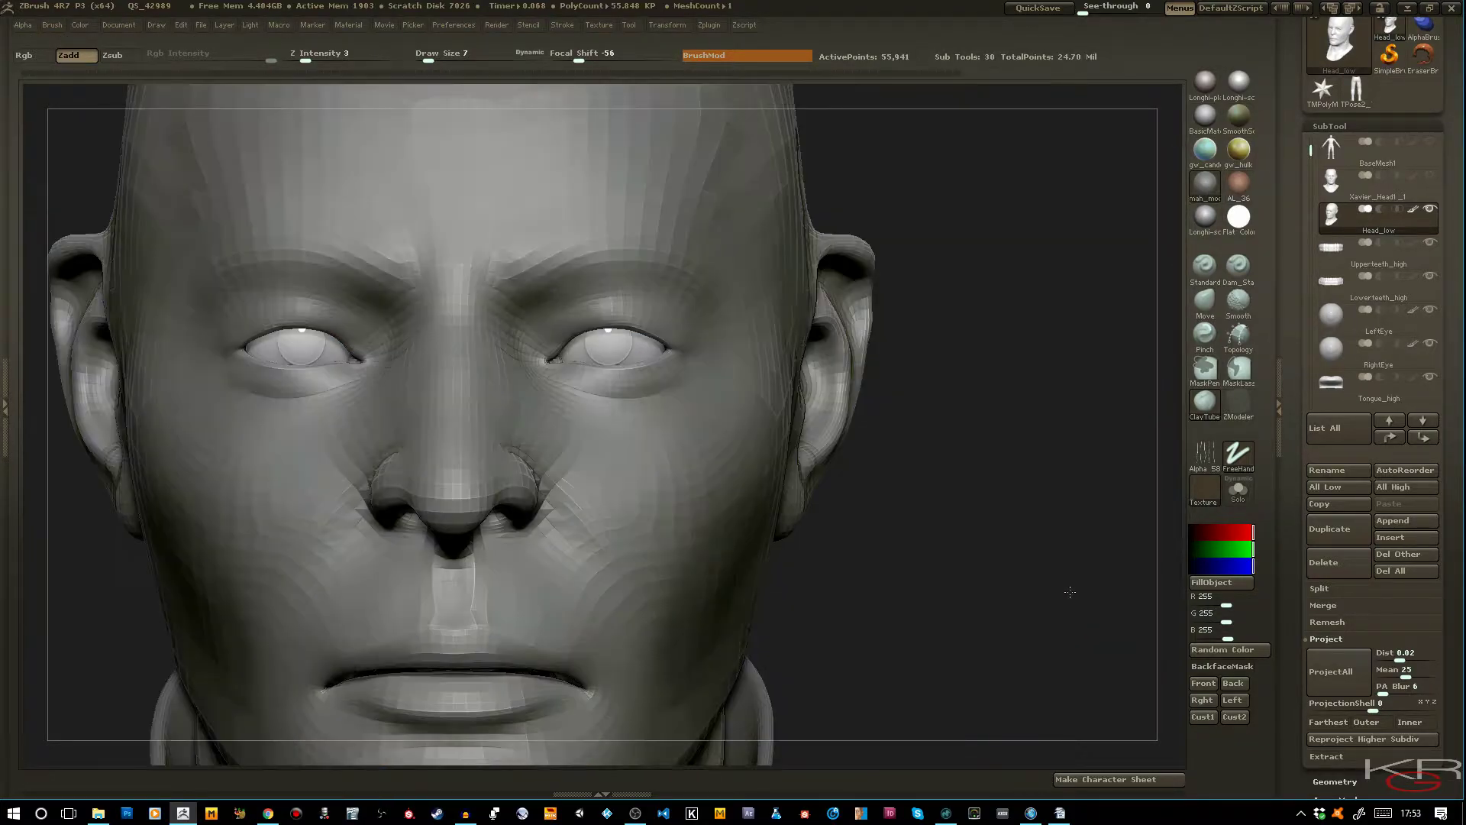
mouse_move(1066, 590)
left_mouse_down()
mouse_move(983, 493)
mouse_move(947, 534)
mouse_move(956, 577)
mouse_move(936, 576)
left_mouse_up()
right_click_drag(942, 572, 965, 635, "ctrl")
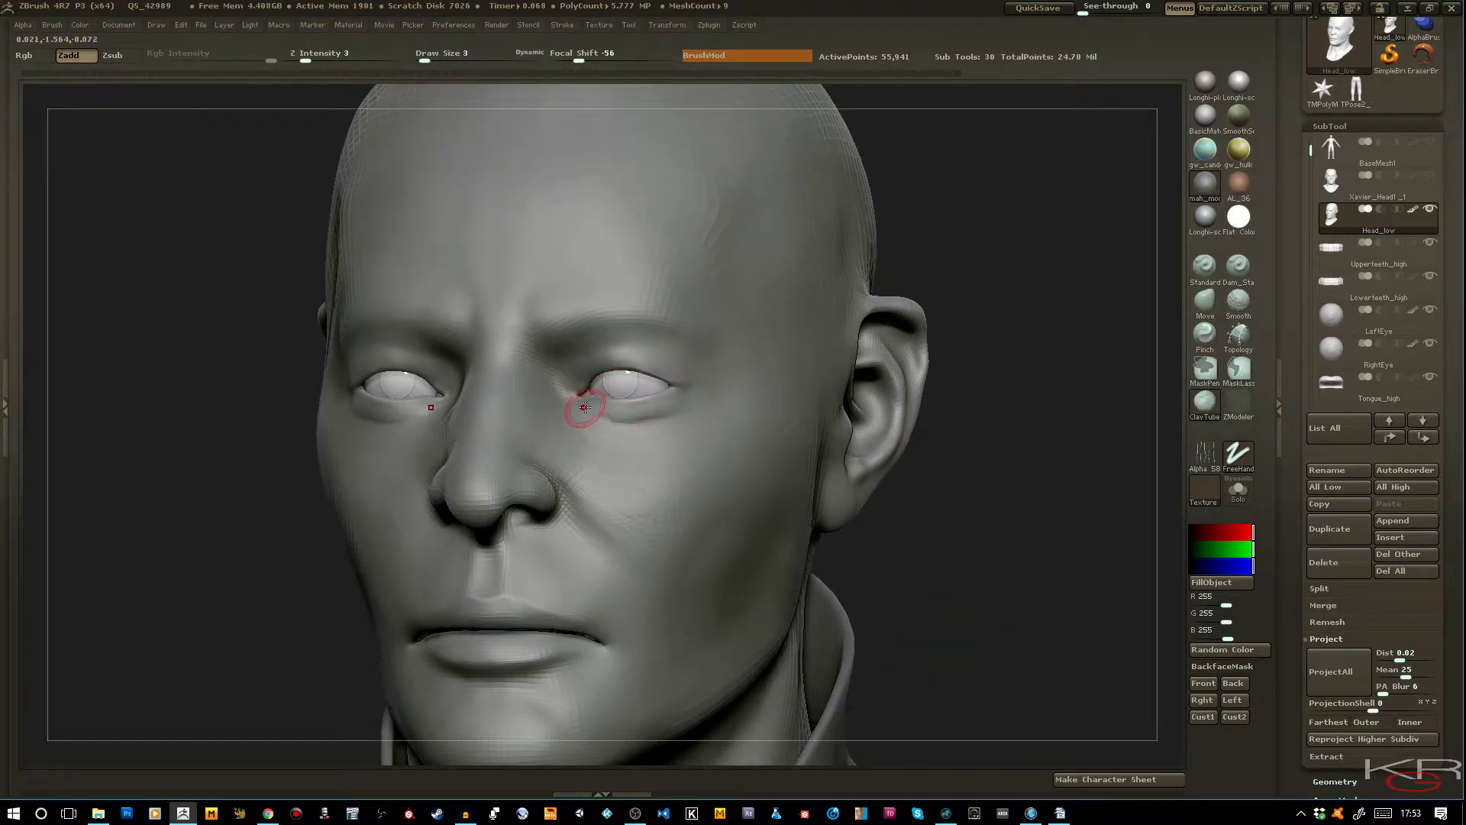
Reshape the eye bags with the Move brush at Draw Size 6 and smooth them at Draw Size 4
left_click(1205, 300)
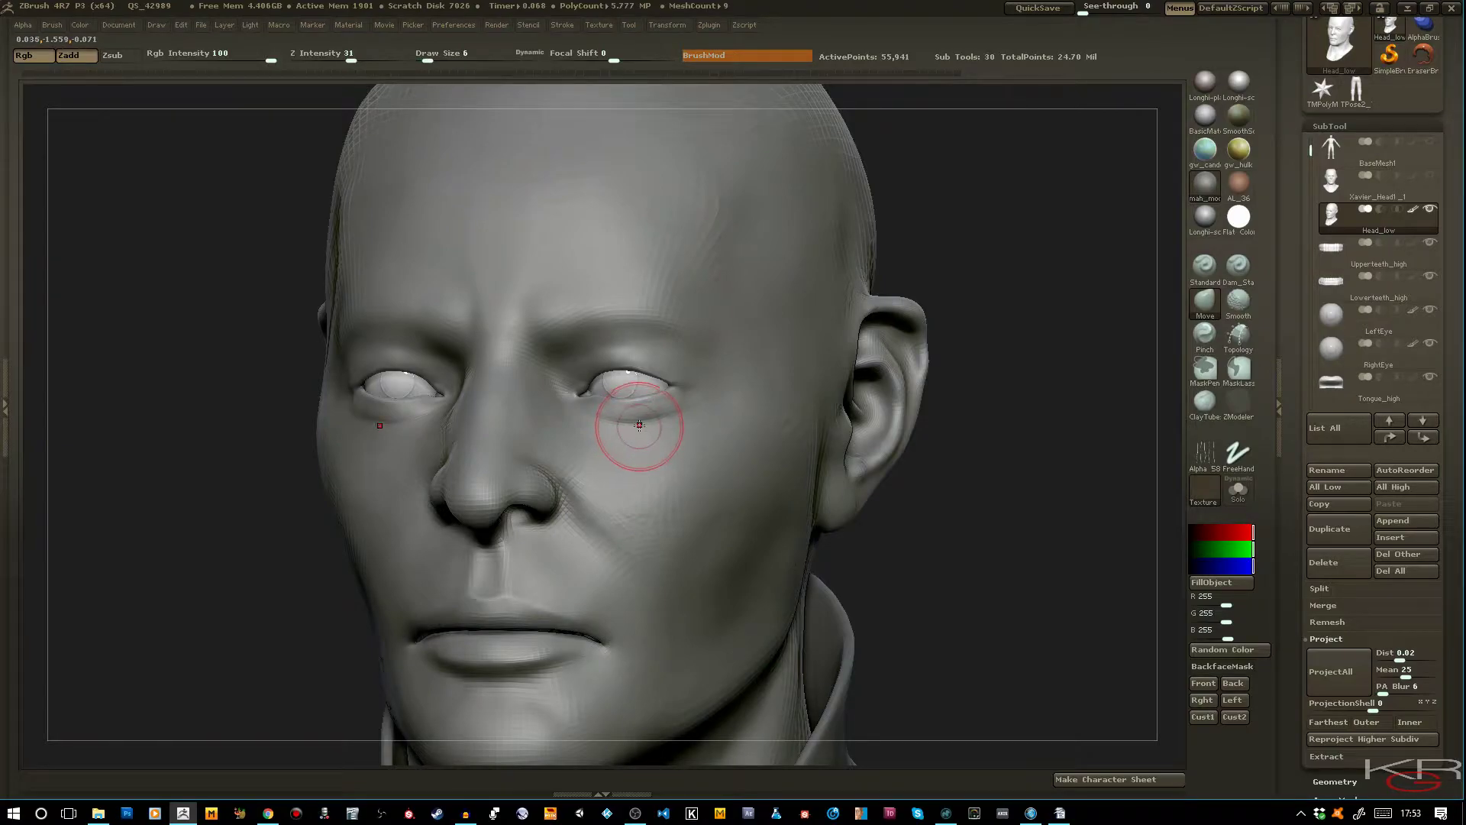
left_click_drag(645, 434, 633, 438)
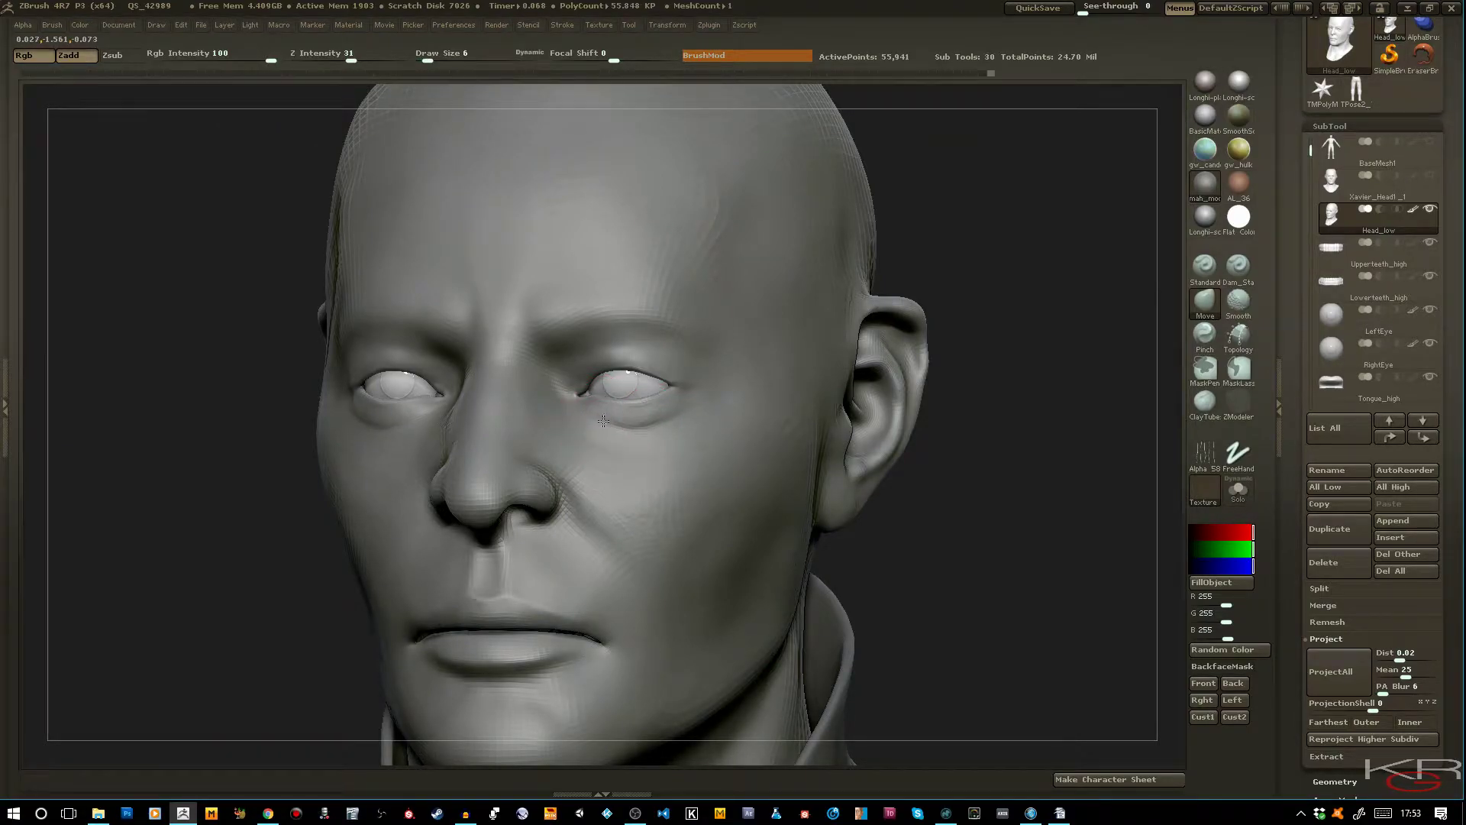
mouse_move(657, 434)
left_mouse_down()
mouse_move(669, 422)
mouse_move(641, 424)
left_mouse_up()
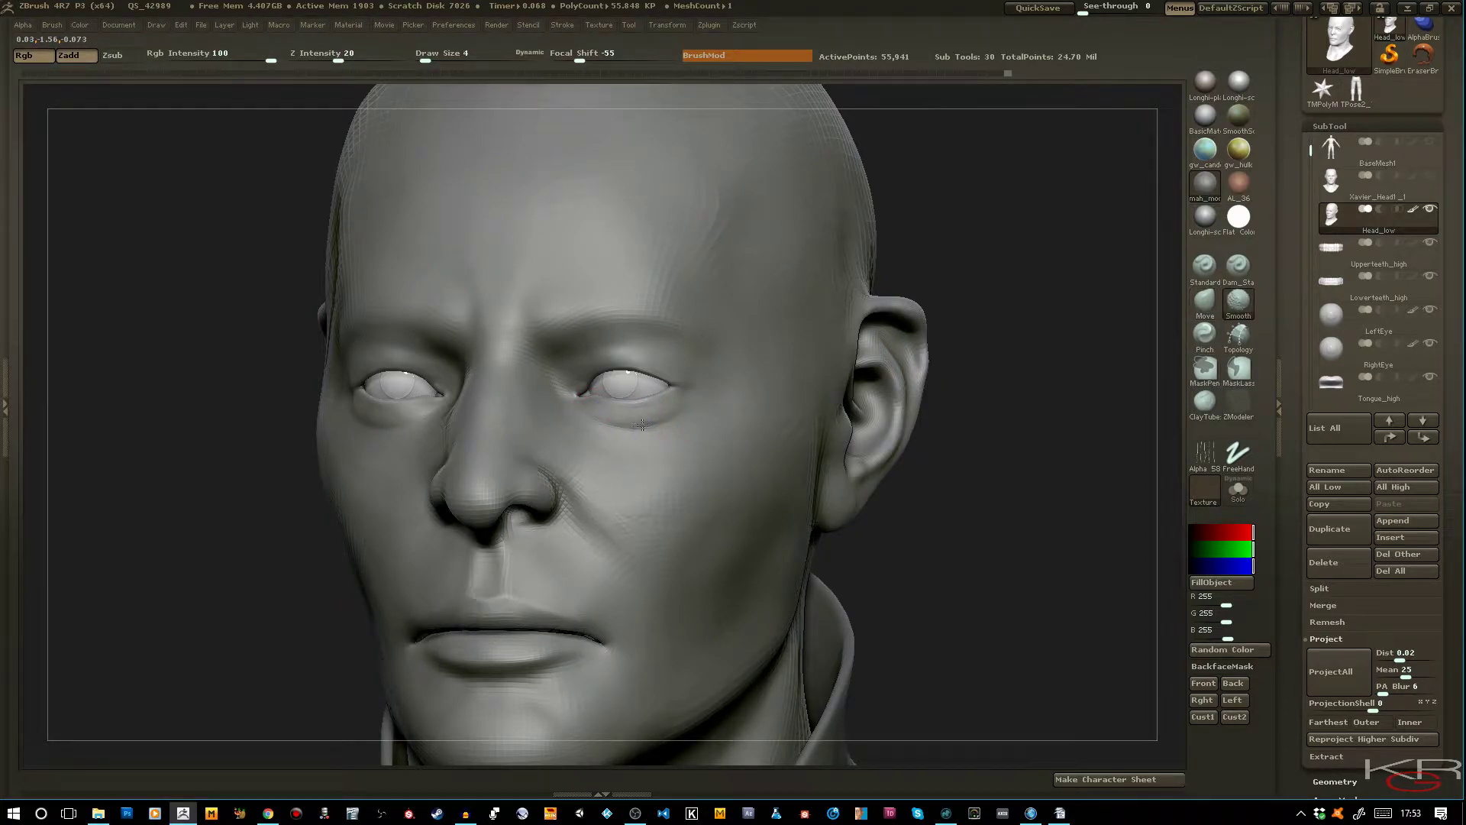
mouse_move(939, 599)
left_mouse_down()
mouse_move(962, 603)
mouse_move(942, 606)
mouse_move(622, 419)
mouse_move(666, 419)
left_mouse_up()
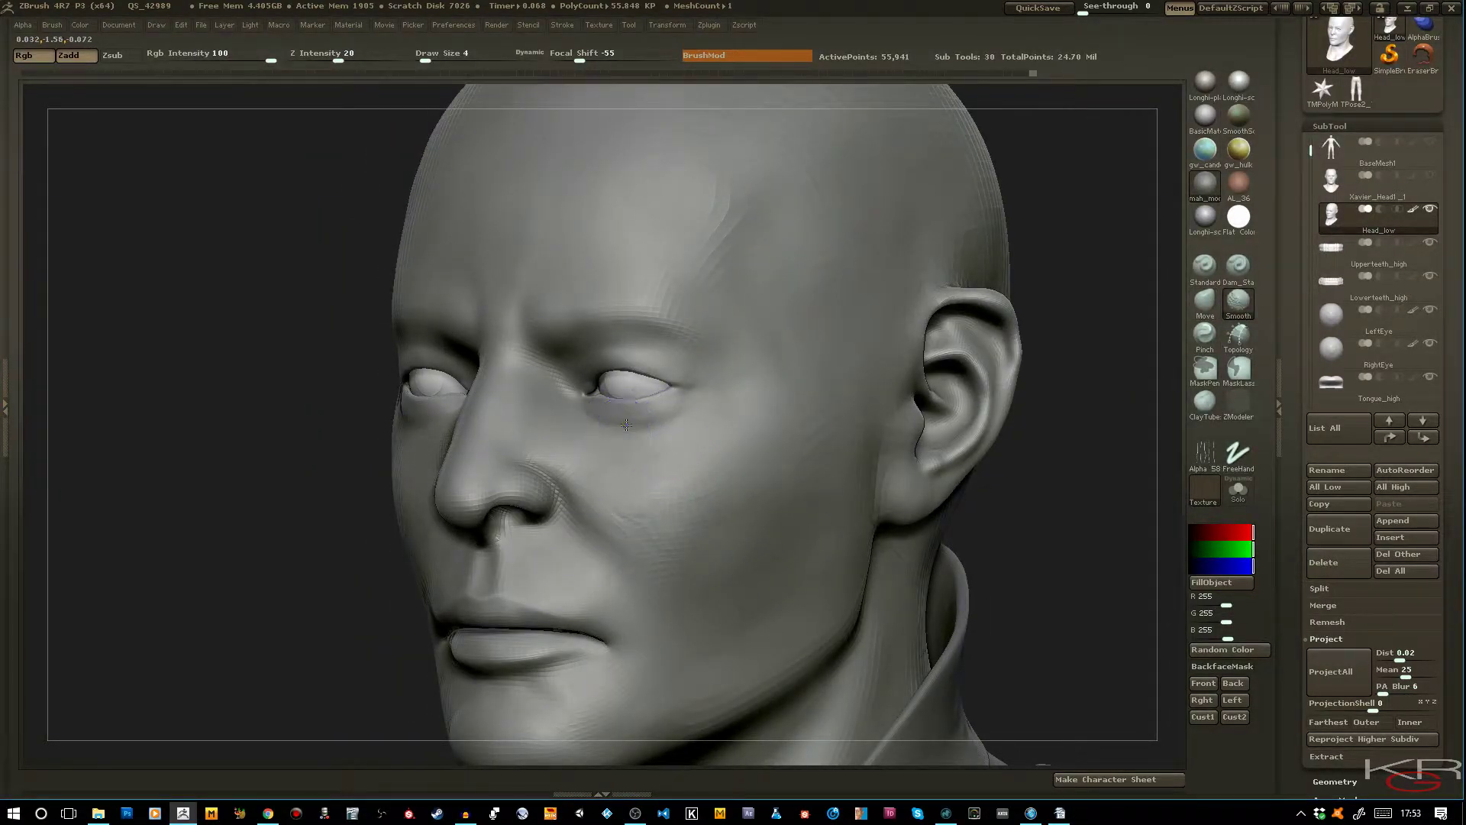
left_click_drag(236, 400, 1143, 419)
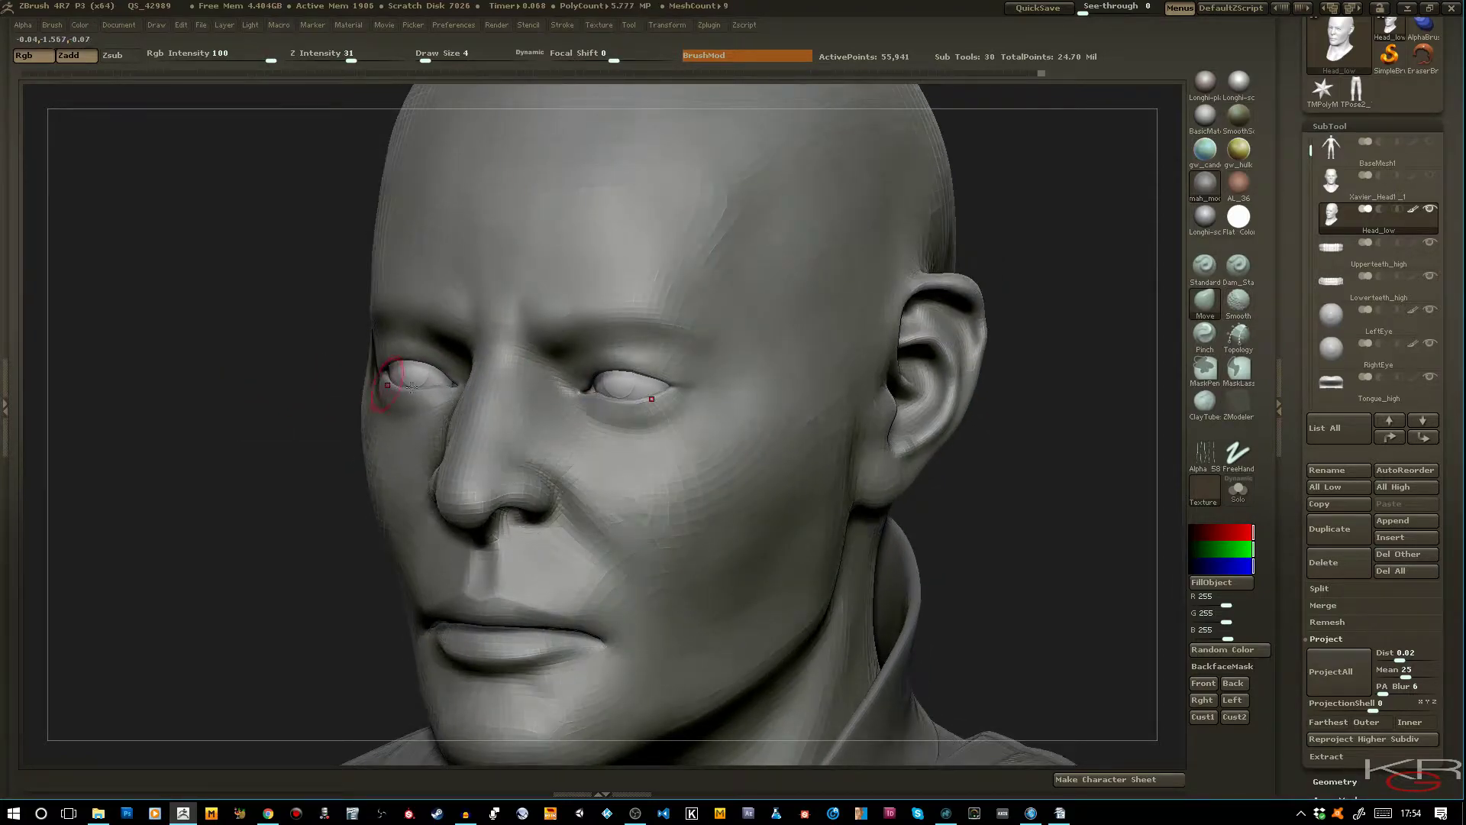
Frame the character's eye from the front and display the head's wireframe at its lowest subdivision level
left_click_drag(1095, 463, 1124, 474)
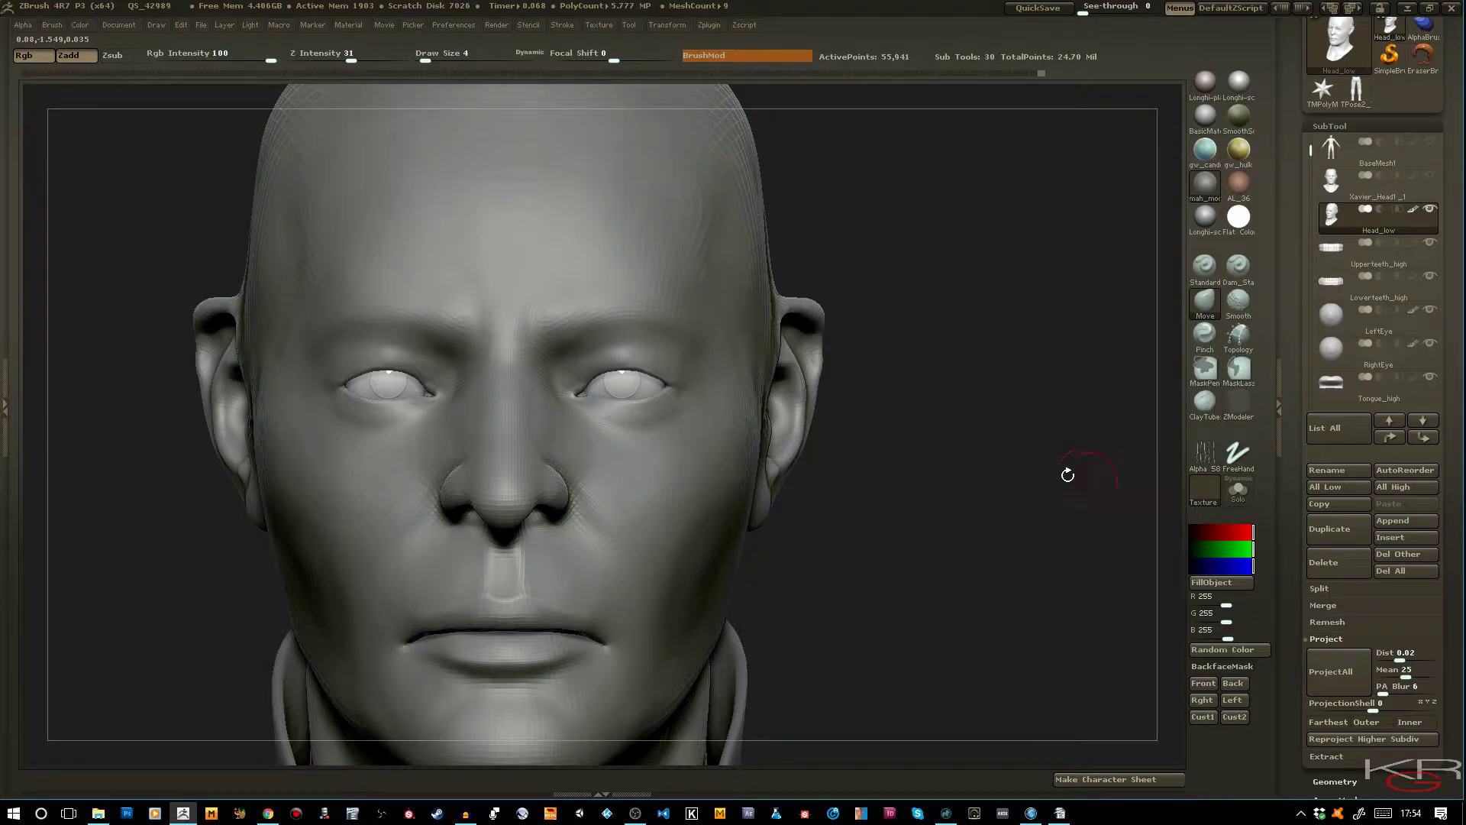
right_click_drag(651, 355, 702, 503, "ctrl")
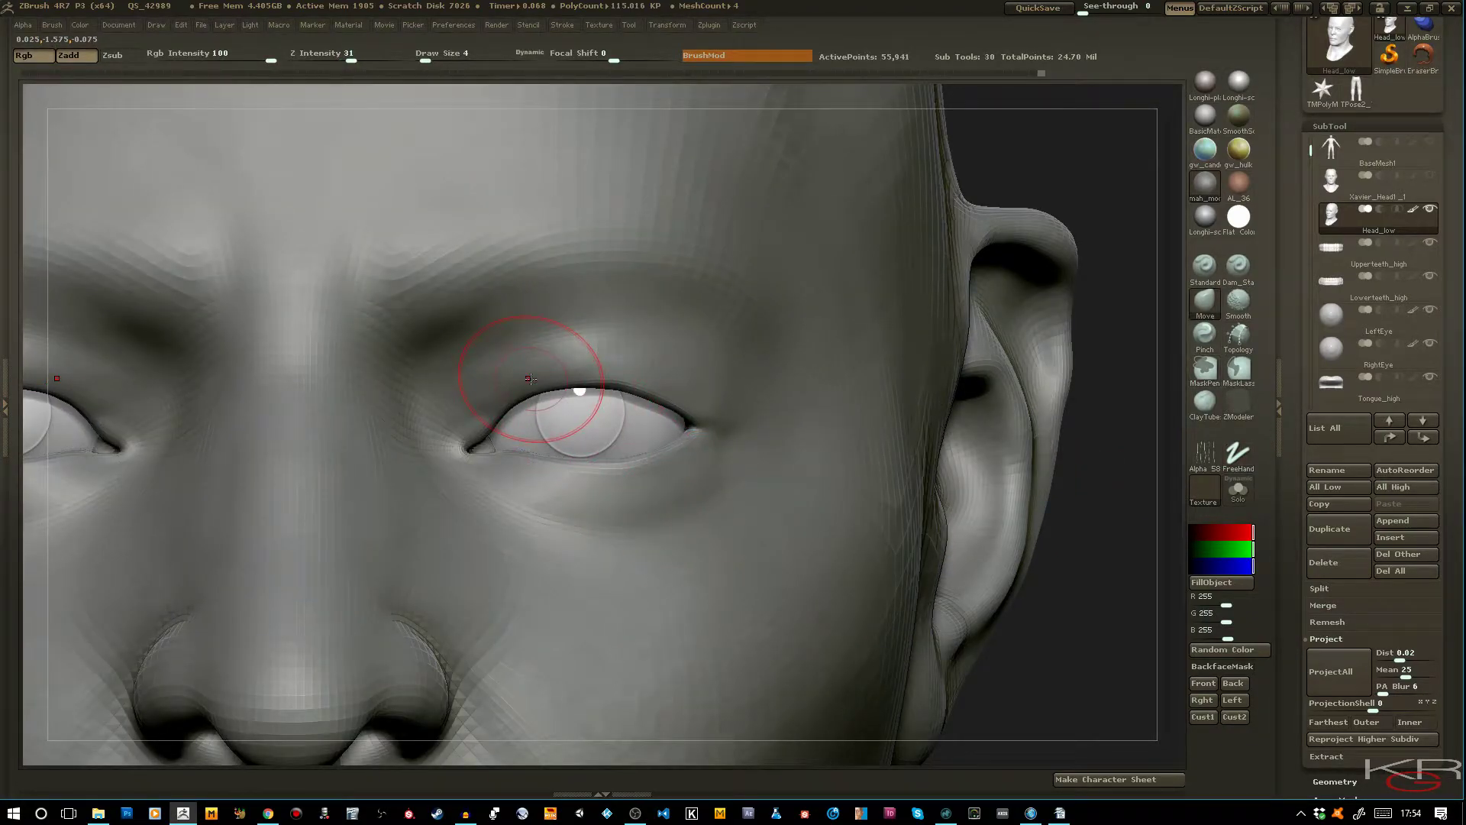
key("shift")
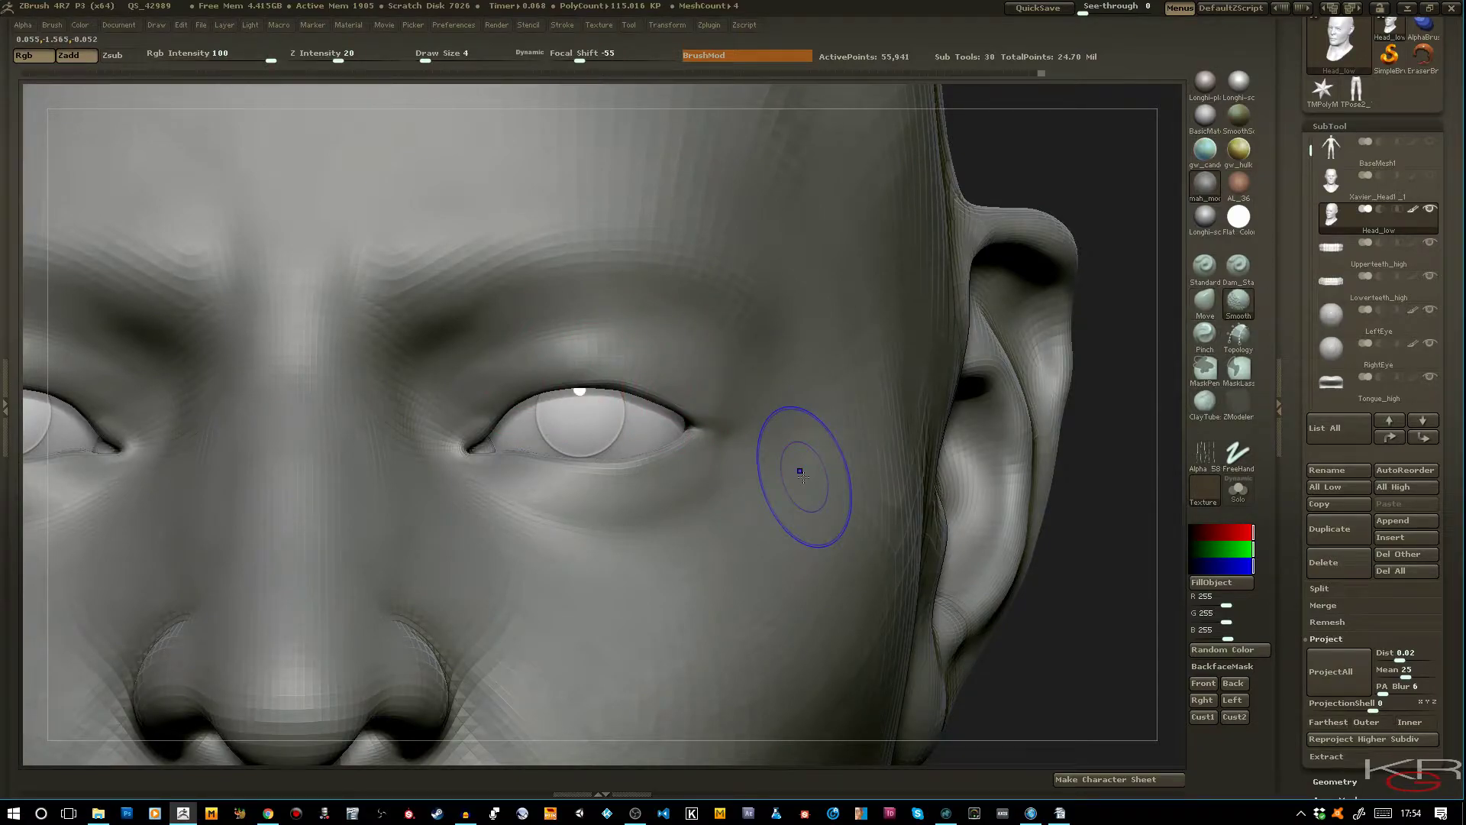
key("shift+f")
key("shift+d")
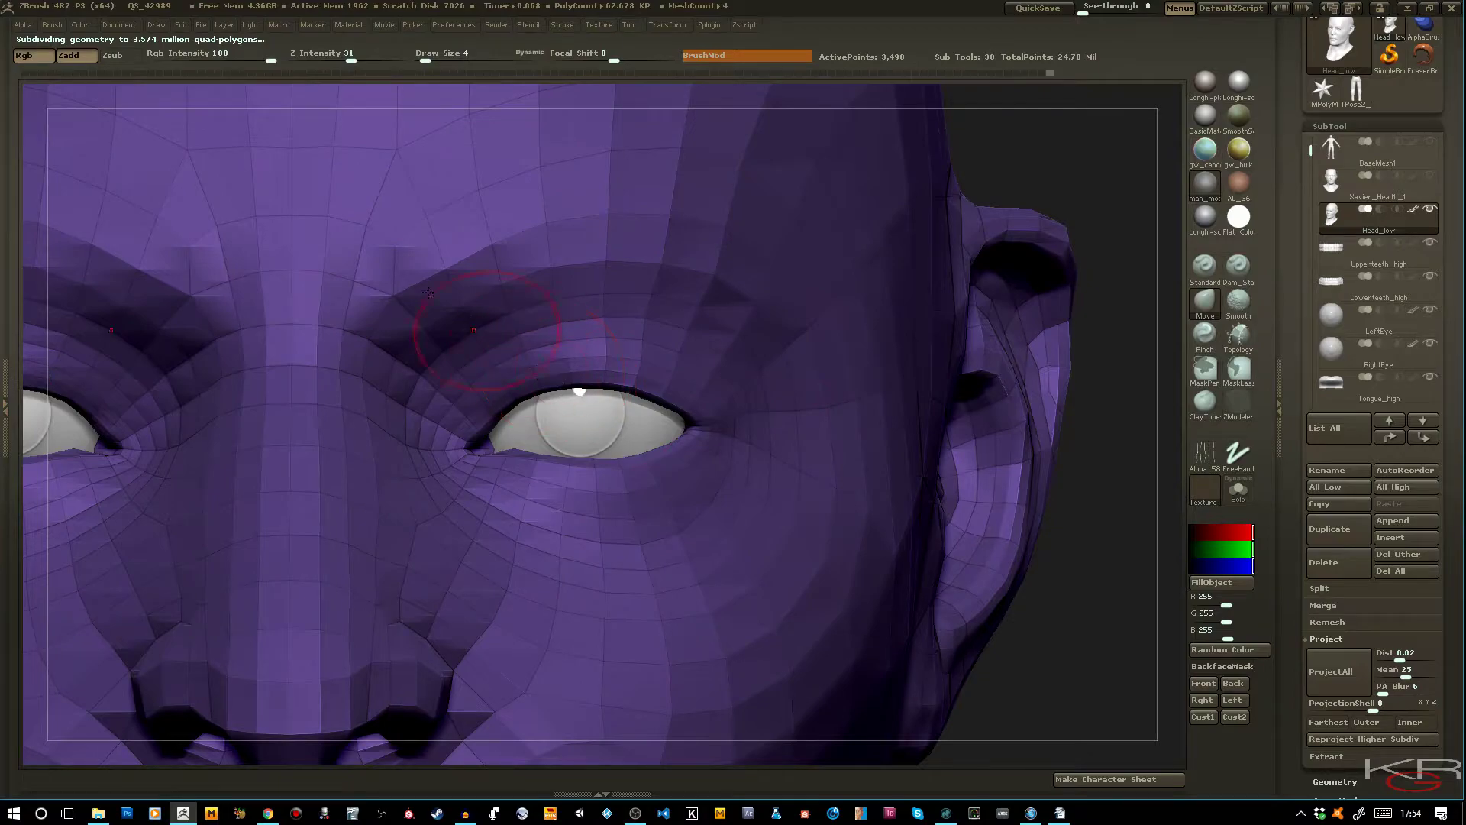
Try to isolate the eyelid rims by hiding successive polygon loops around both eyes
mouse_move(97, 54)
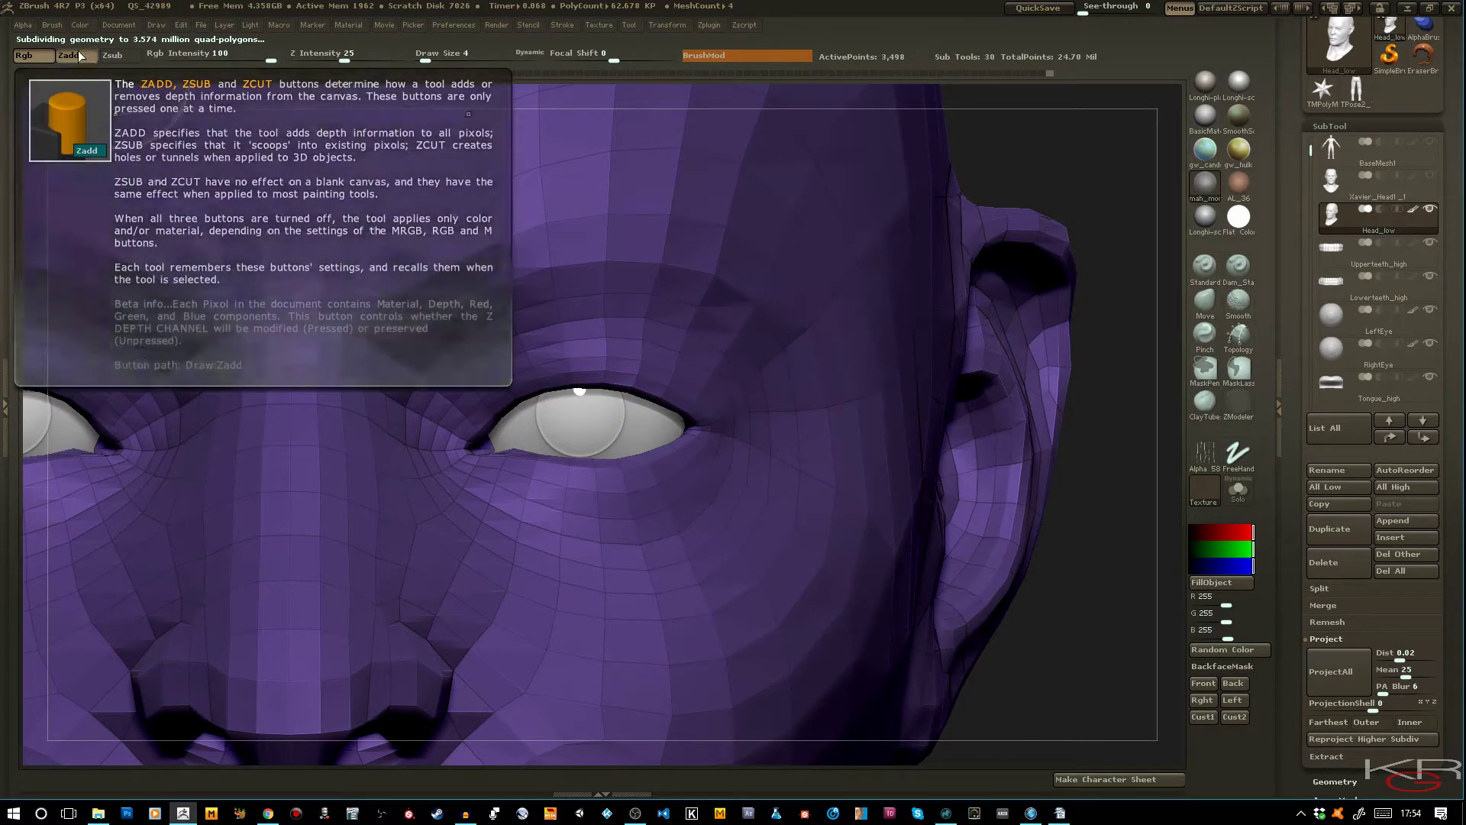
left_click(55, 24)
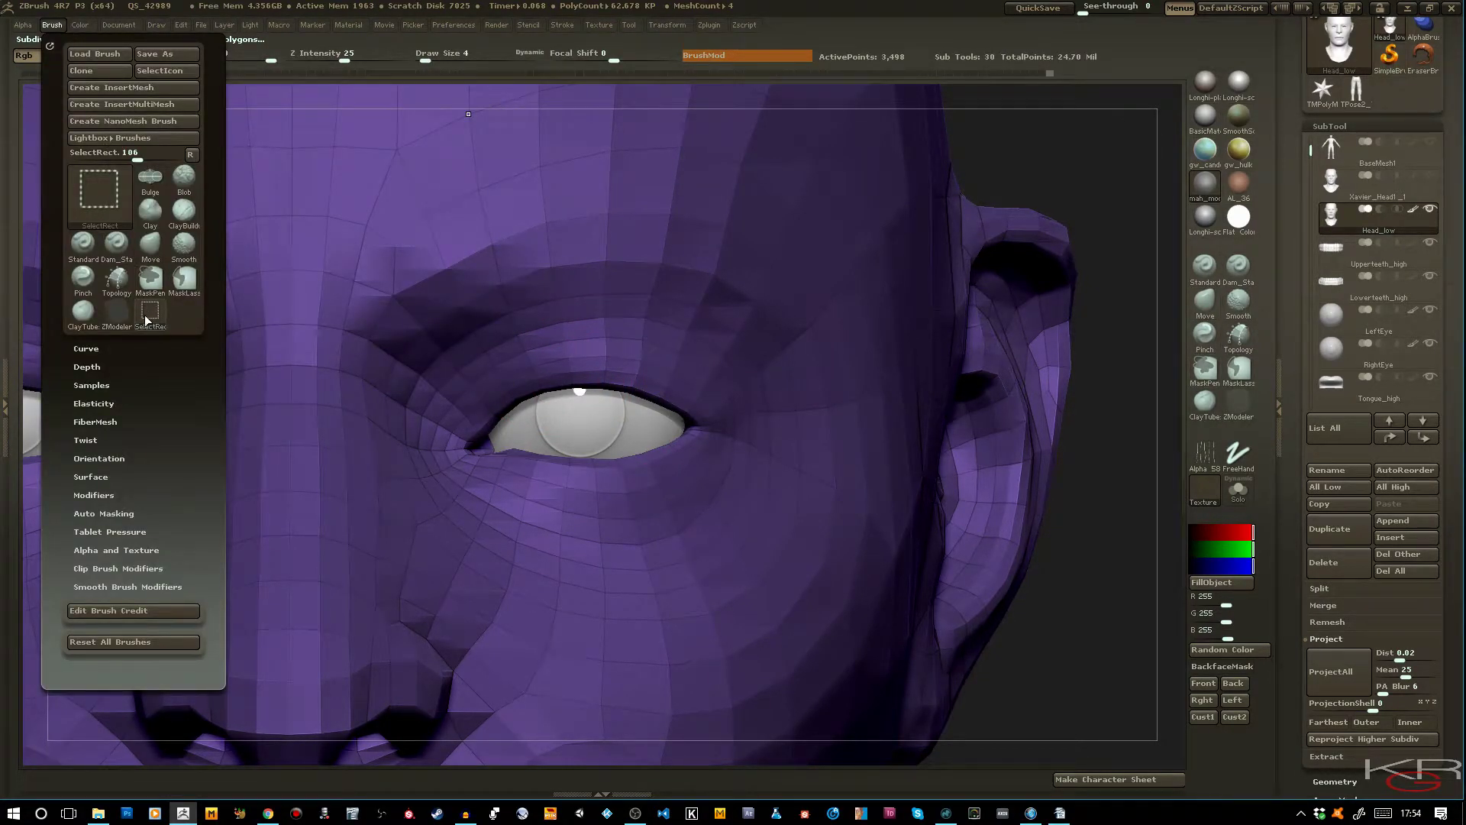
key("b")
left_click(513, 415, "ctrl+shift")
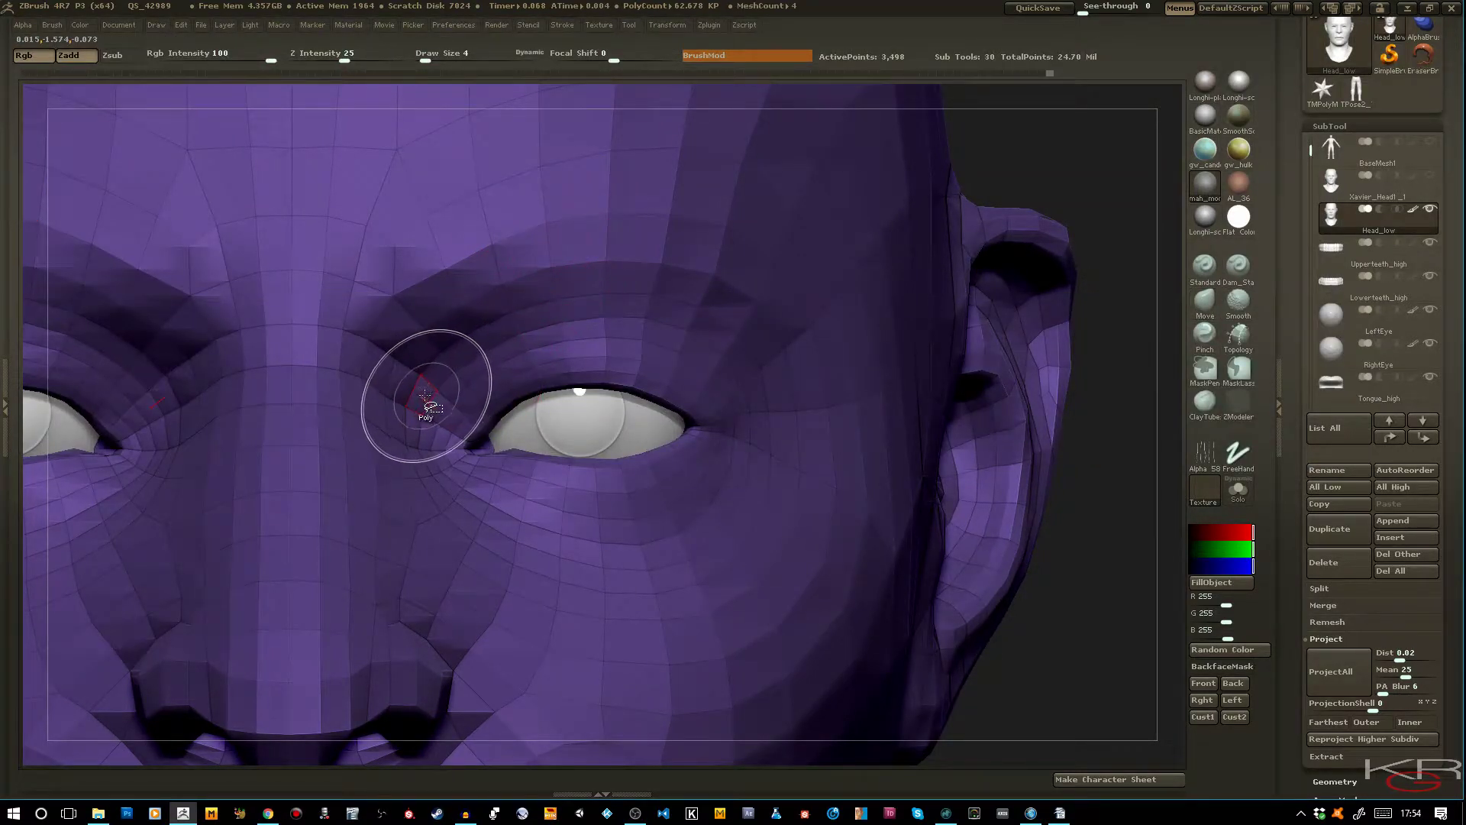
left_click(399, 399, "ctrl+shift")
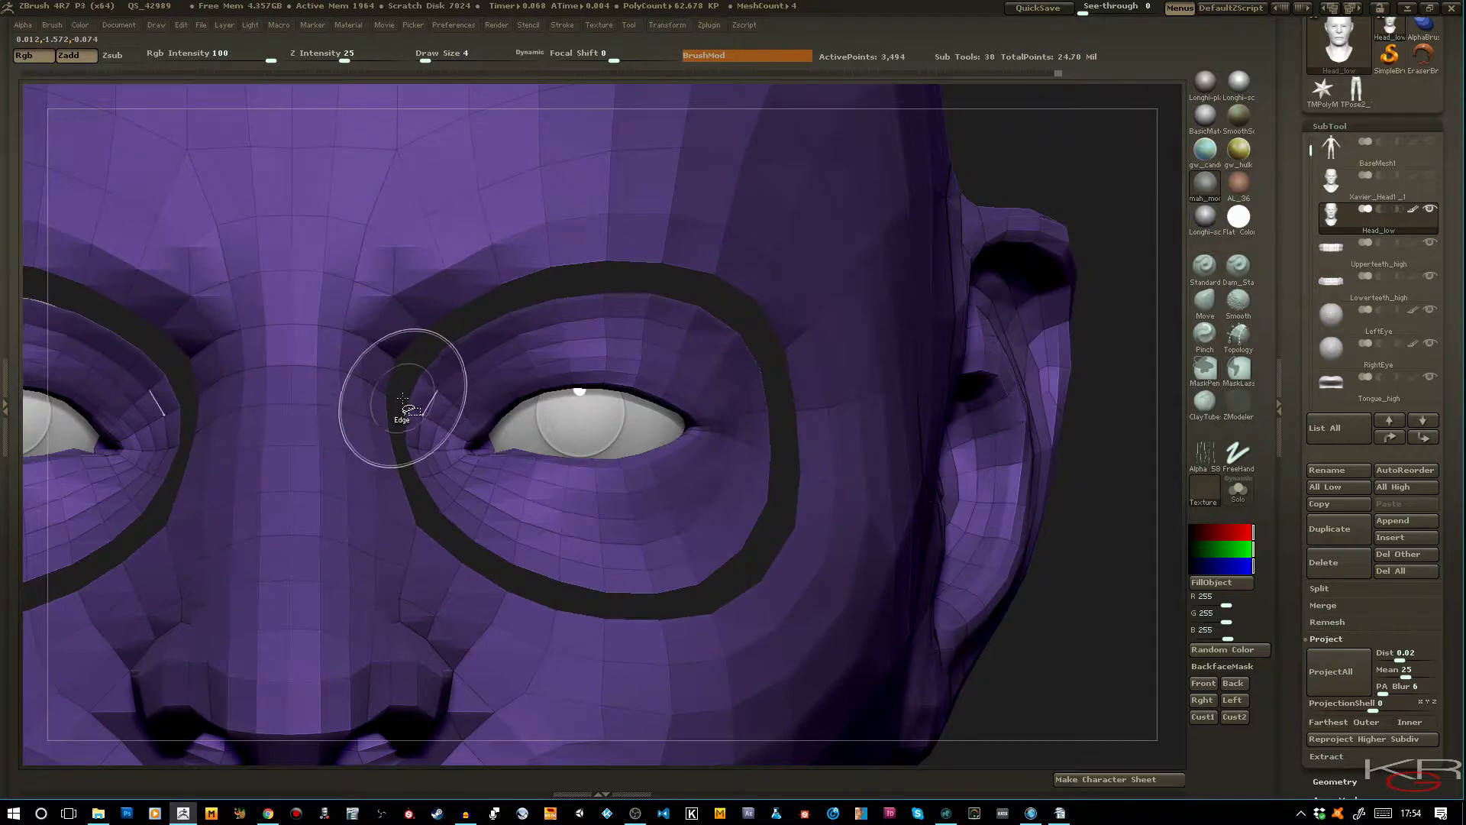
left_click(425, 414, "ctrl+shift")
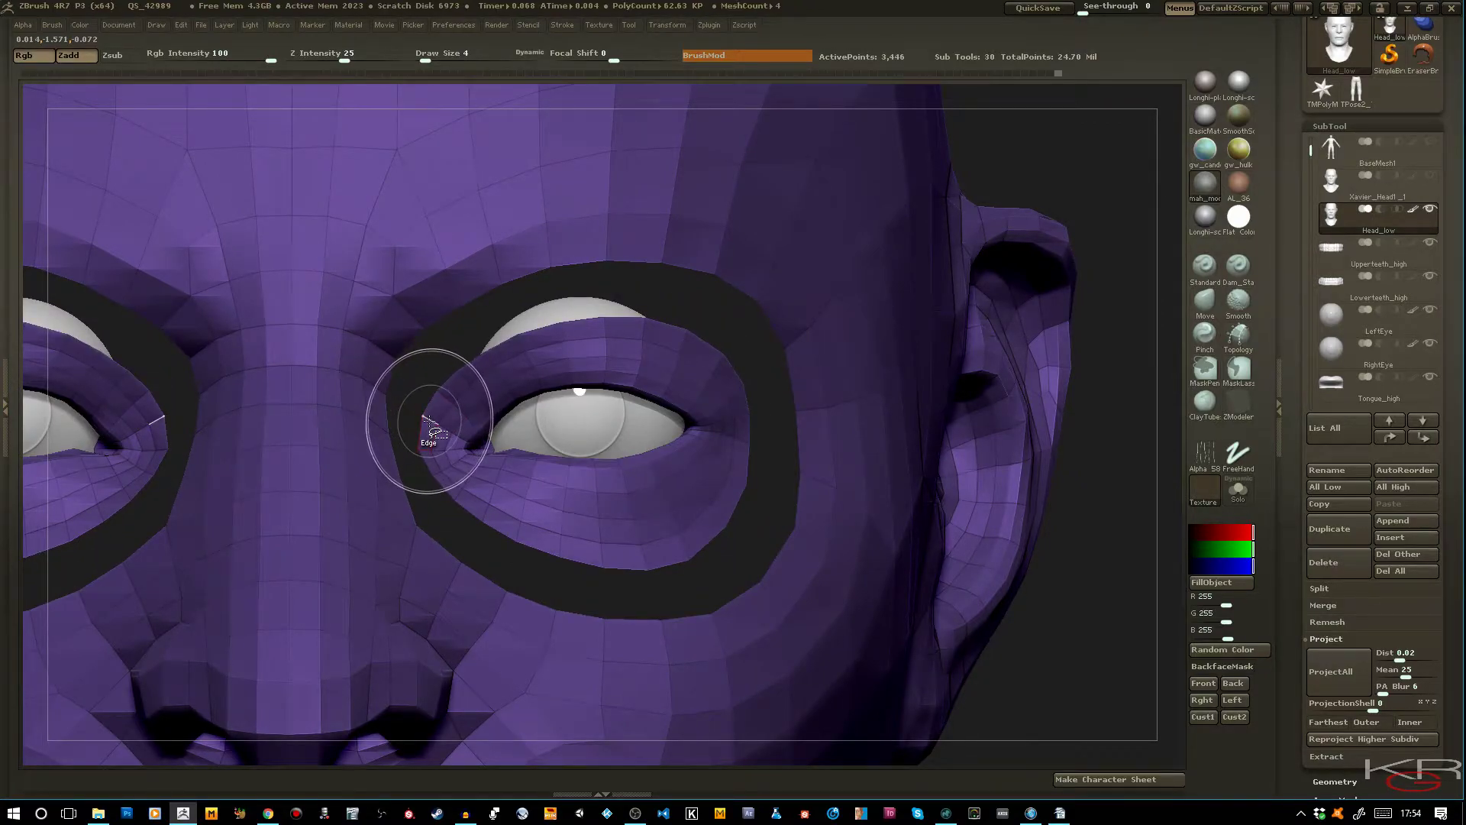
left_click(429, 419, "ctrl+shift")
left_click(444, 432, "ctrl+shift")
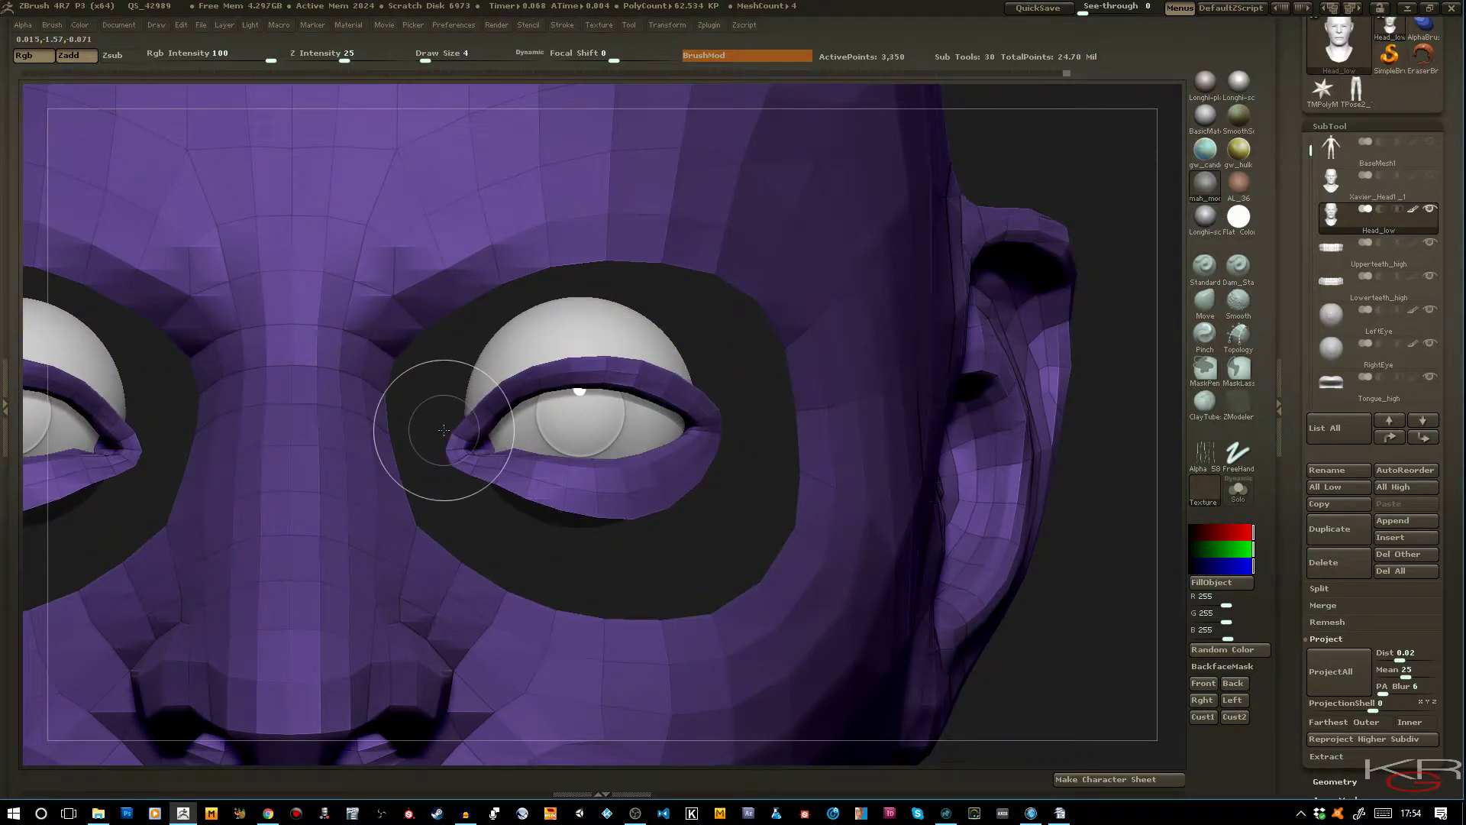
key("b")
key("m")
key("v")
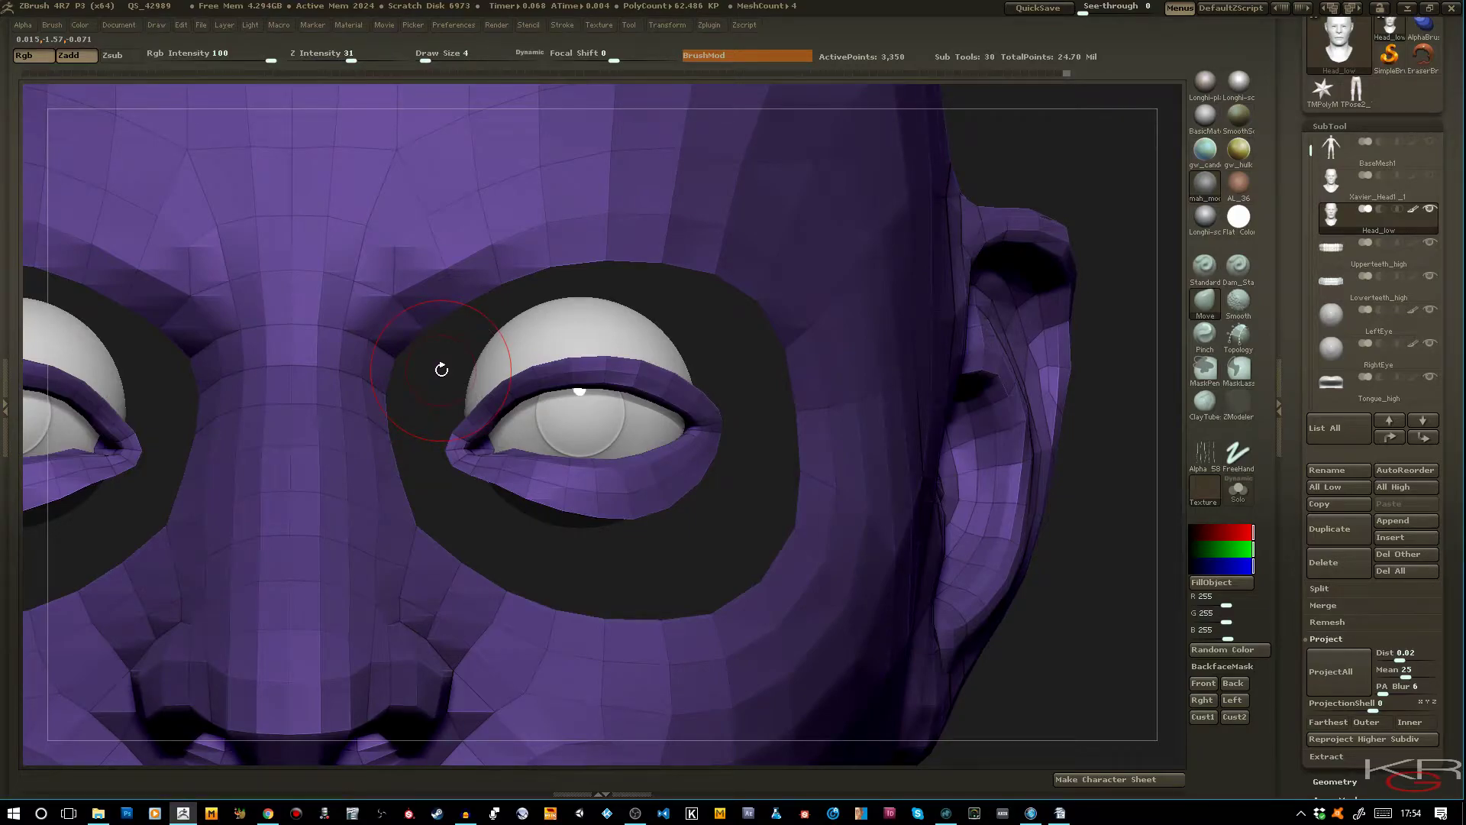
left_click_drag(441, 370, 653, 548, "alt")
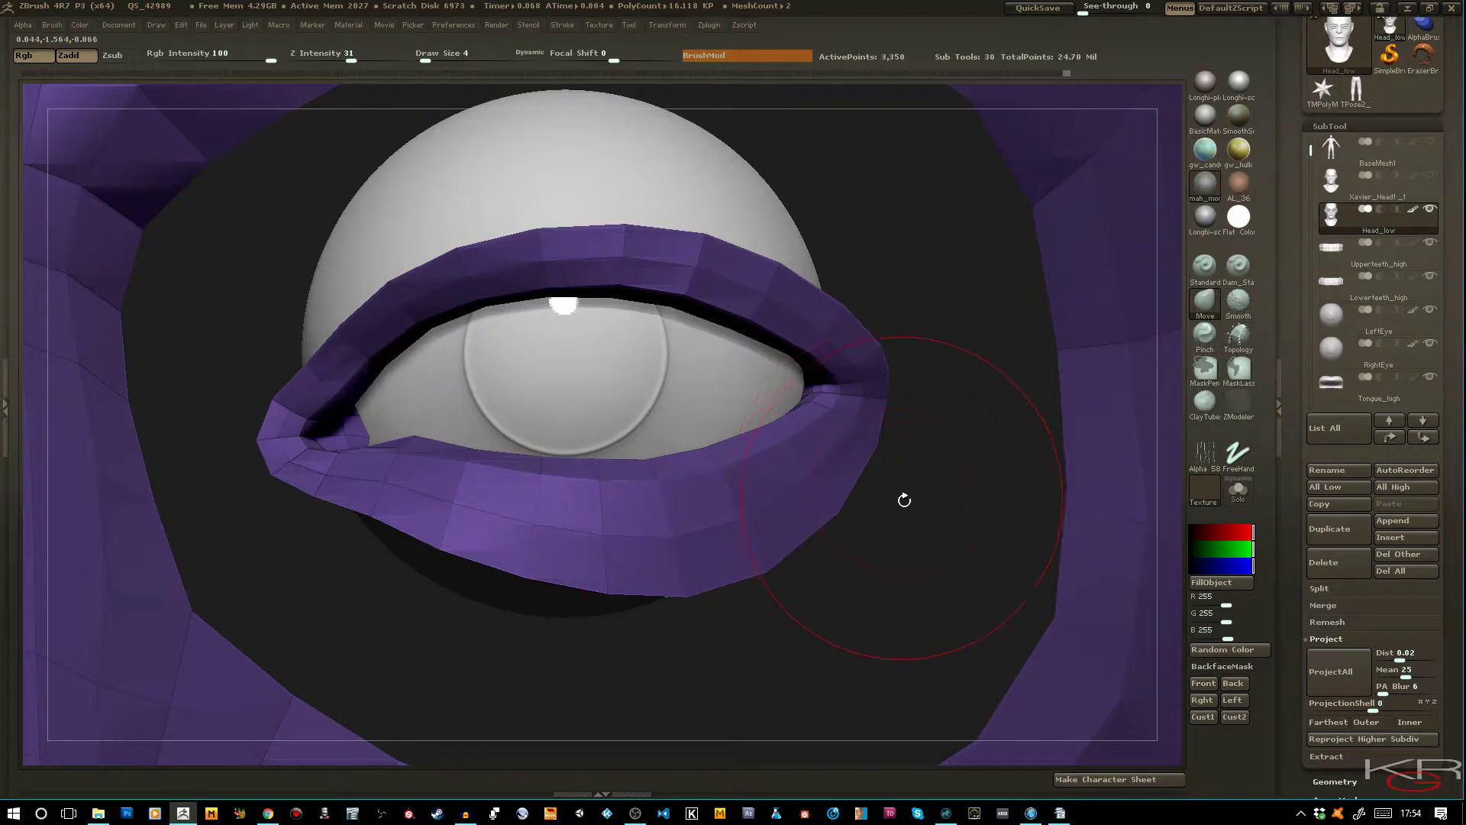
Solo the head and isolate the polygon loops forming the eyelid rims around both eye openings
left_click(1236, 491)
mouse_move(1031, 534)
left_mouse_down()
mouse_move(974, 402)
mouse_move(965, 425)
mouse_move(933, 410)
left_mouse_up()
key("s")
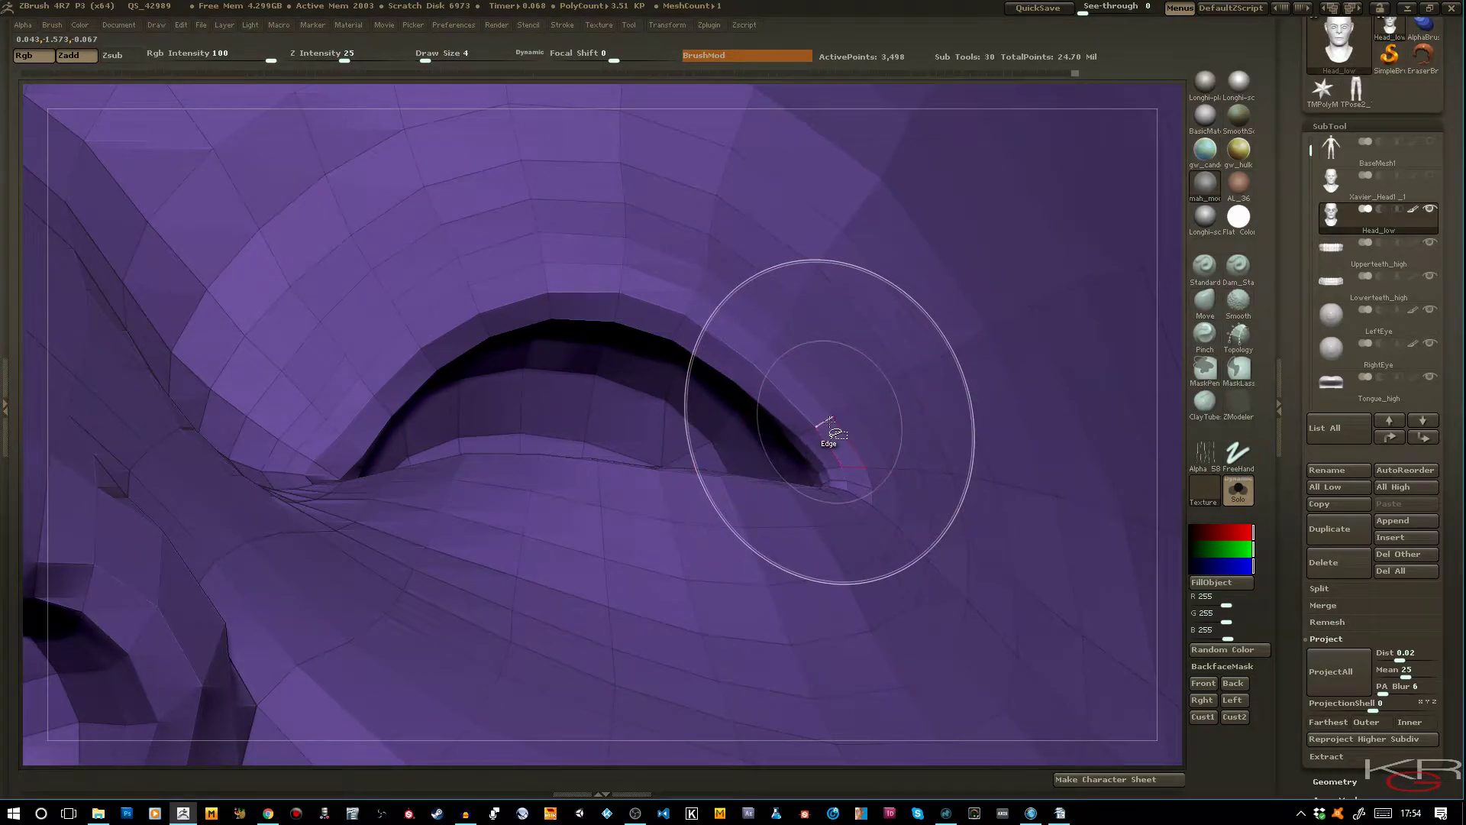
left_click(827, 425, "ctrl+shift")
left_click_drag(827, 425, 785, 399)
left_click(766, 352, "ctrl+shift")
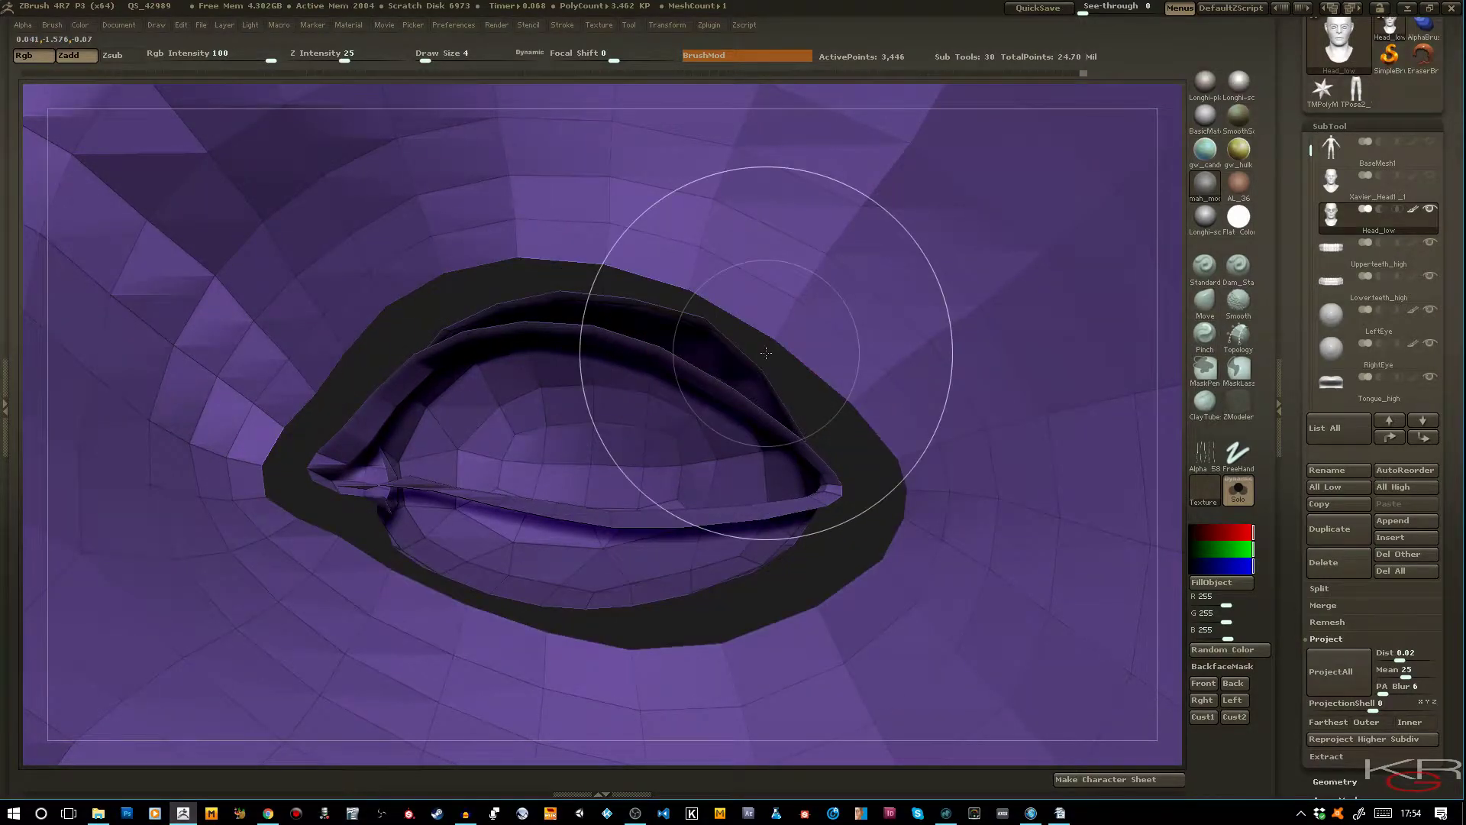
left_click_drag(811, 412, 832, 434)
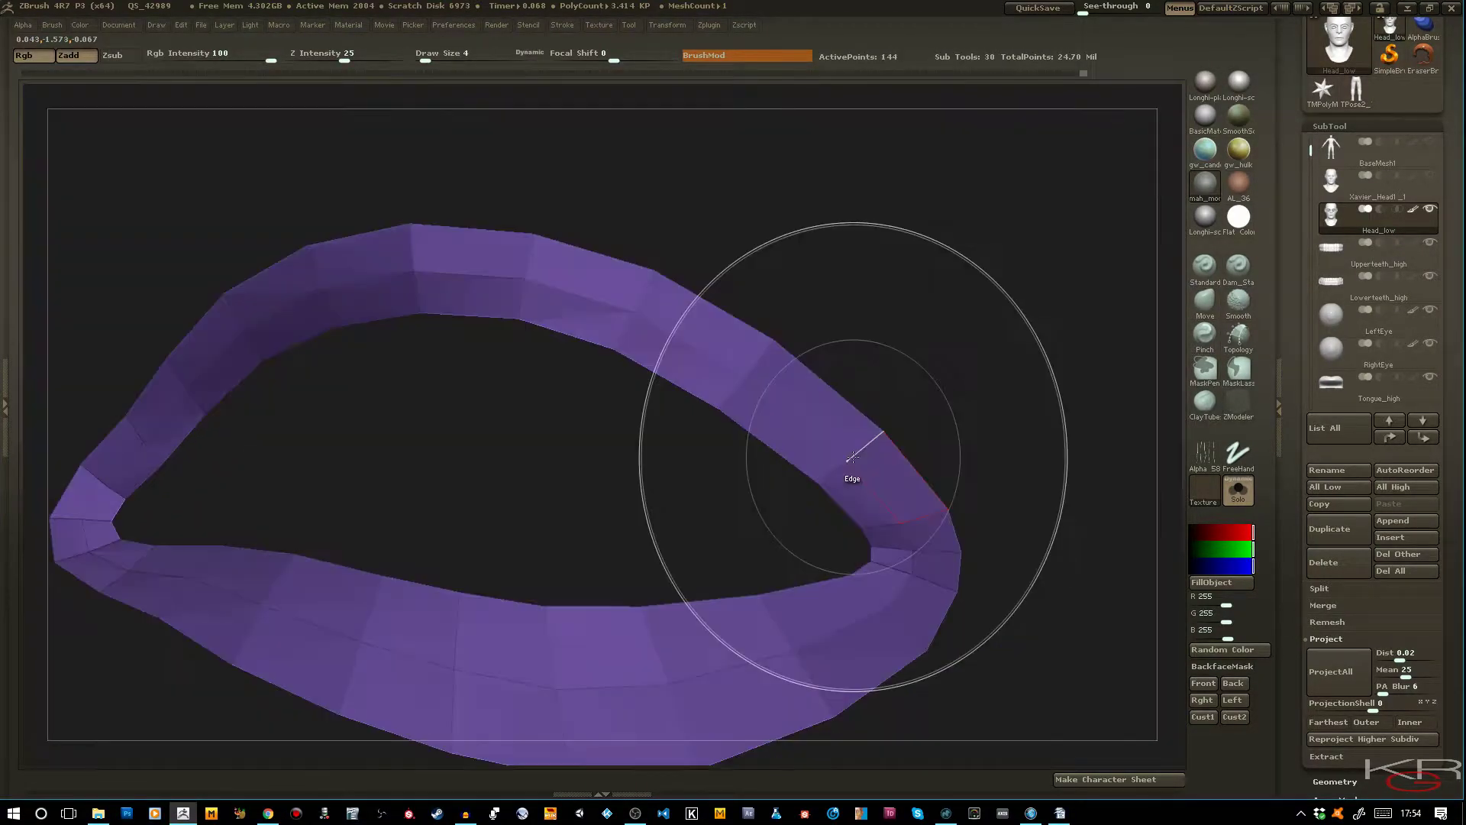
left_click(840, 458, "ctrl+shift")
Raise the isolated eyelid loops one subdivision level and mask them around both eyes
key("b")
key("m")
key("v")
key("ctrl+d")
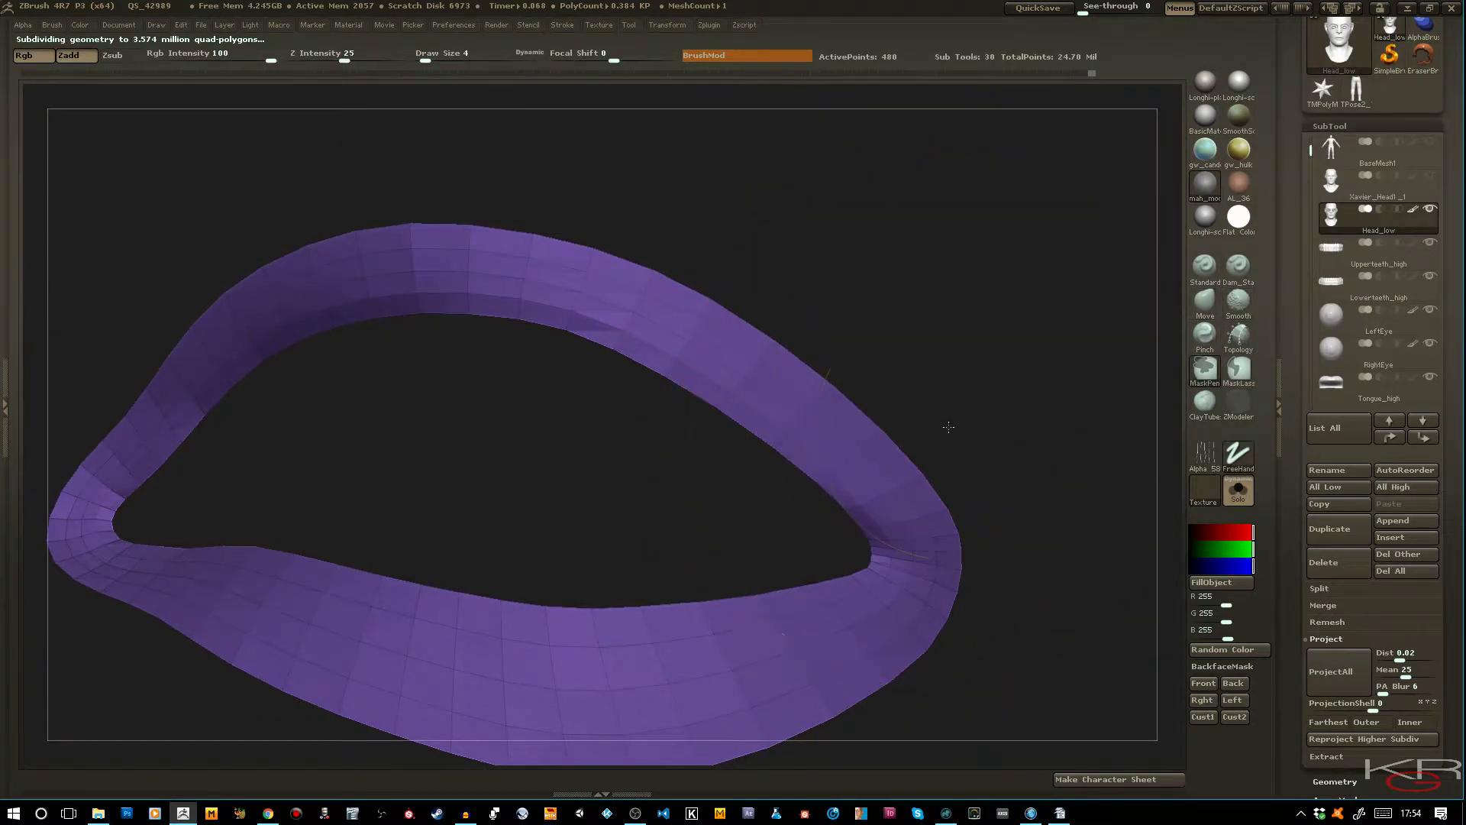
right_click_drag(948, 427, 894, 303, "ctrl")
right_click_drag(911, 383, 900, 345)
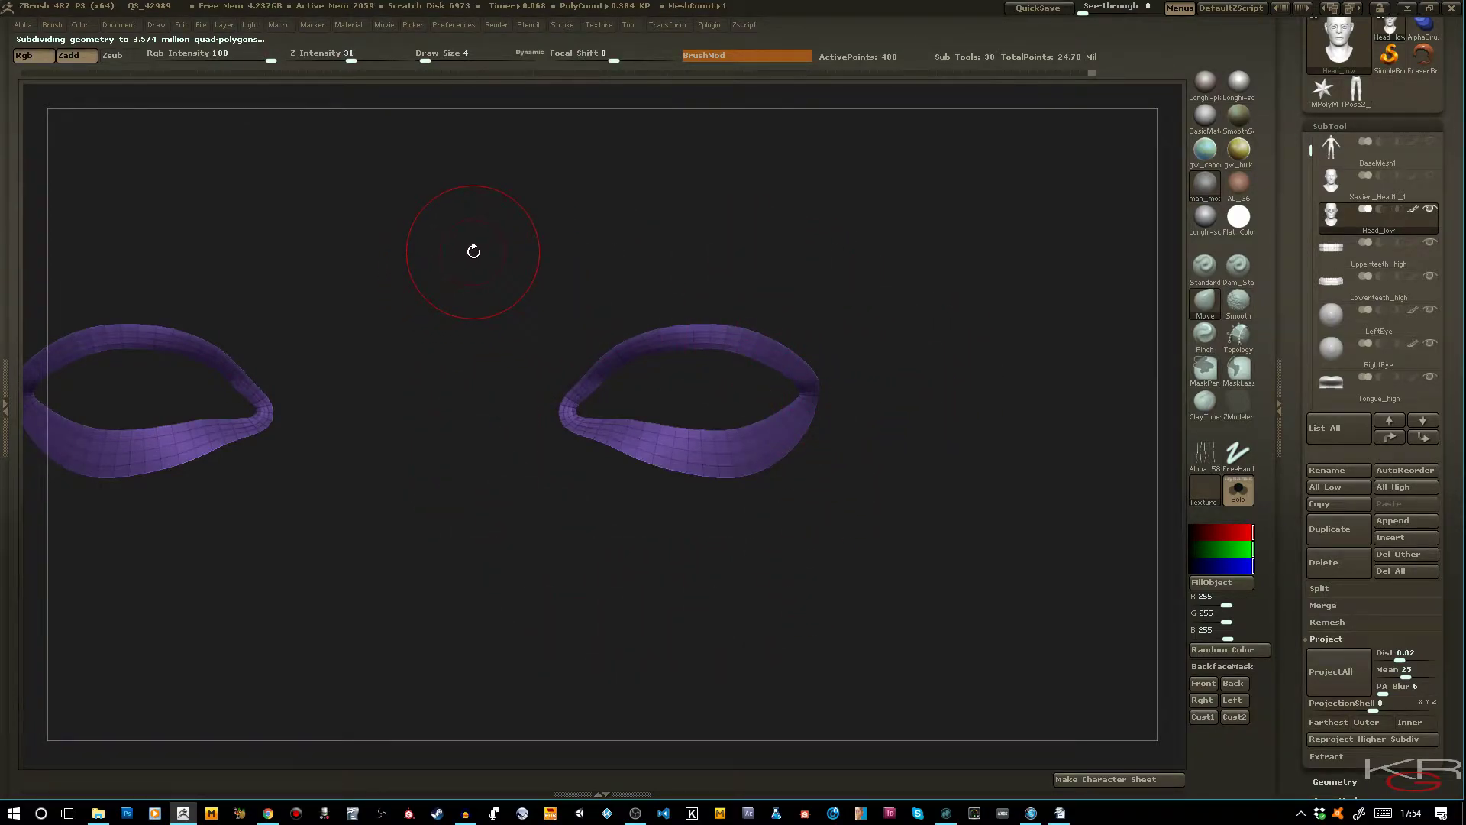
mouse_move(453, 214)
left_mouse_down("ctrl")
mouse_move(727, 497)
mouse_move(897, 517)
left_mouse_up("ctrl")
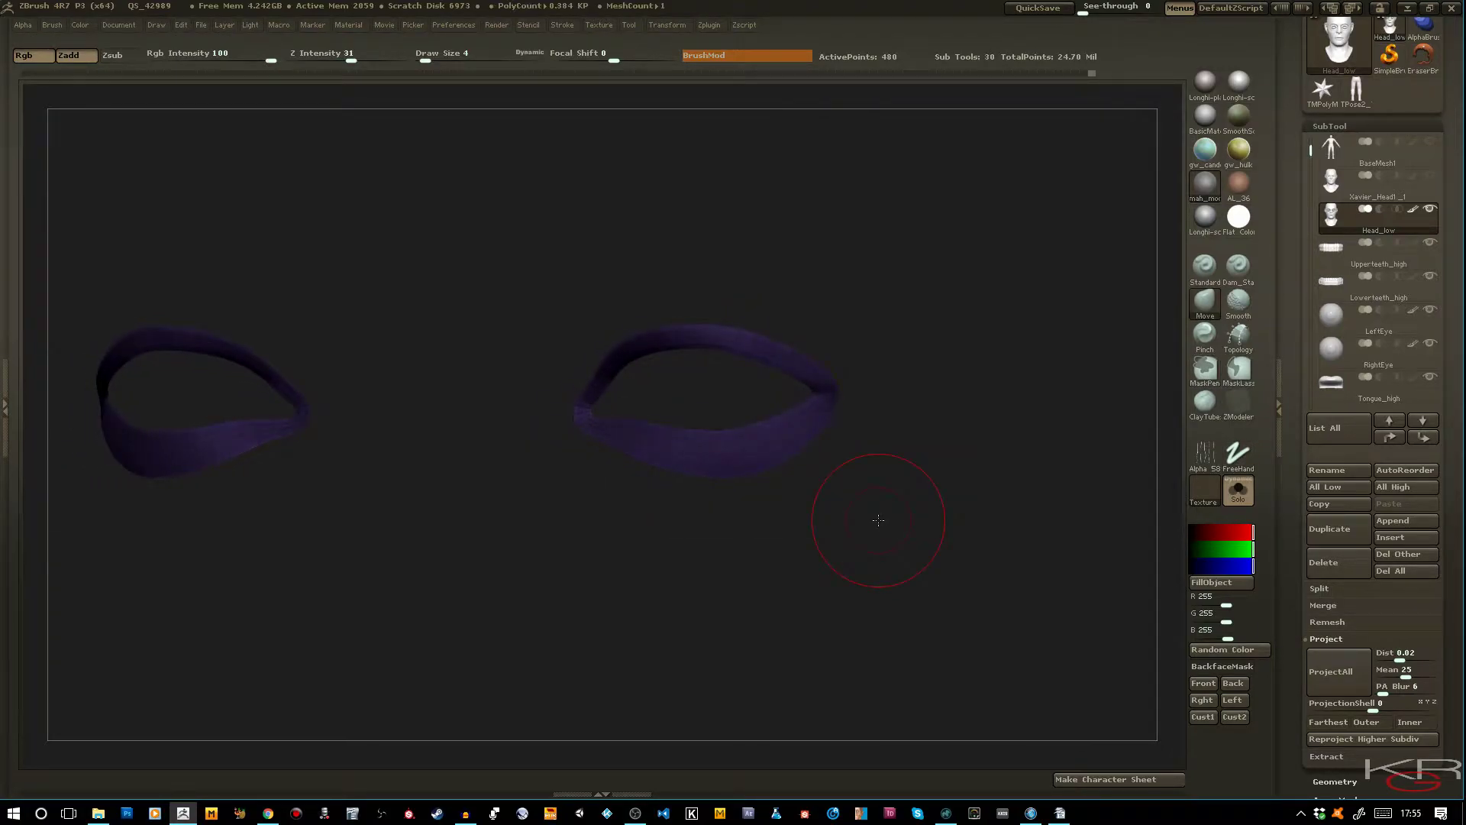
left_click(723, 342, "ctrl")
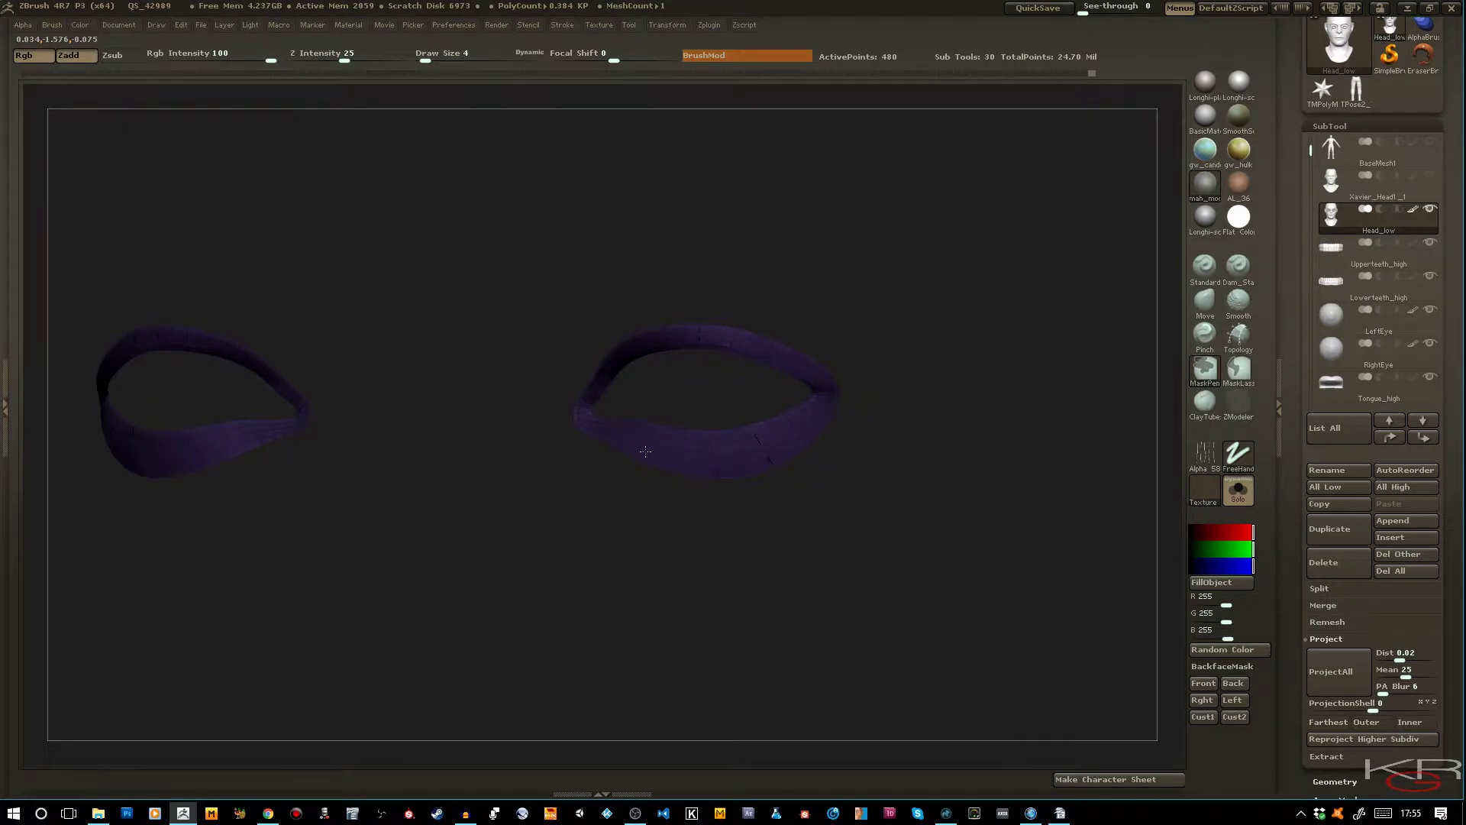
Invert the visibility to show the head without the eyelid loops and raise it one subdivision level
left_click(932, 433, "ctrl+shift")
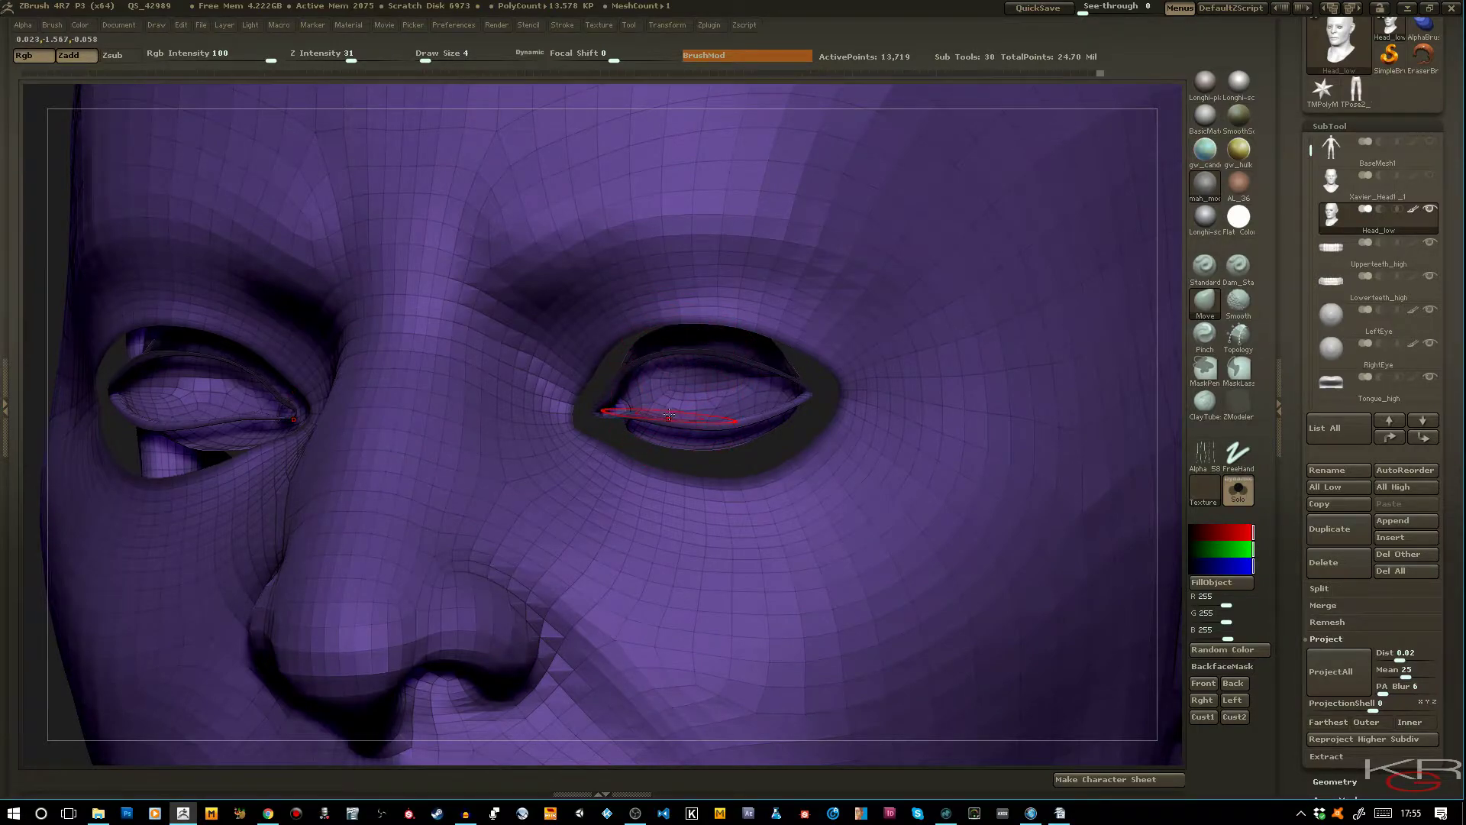
key("[")
key("ctrl")
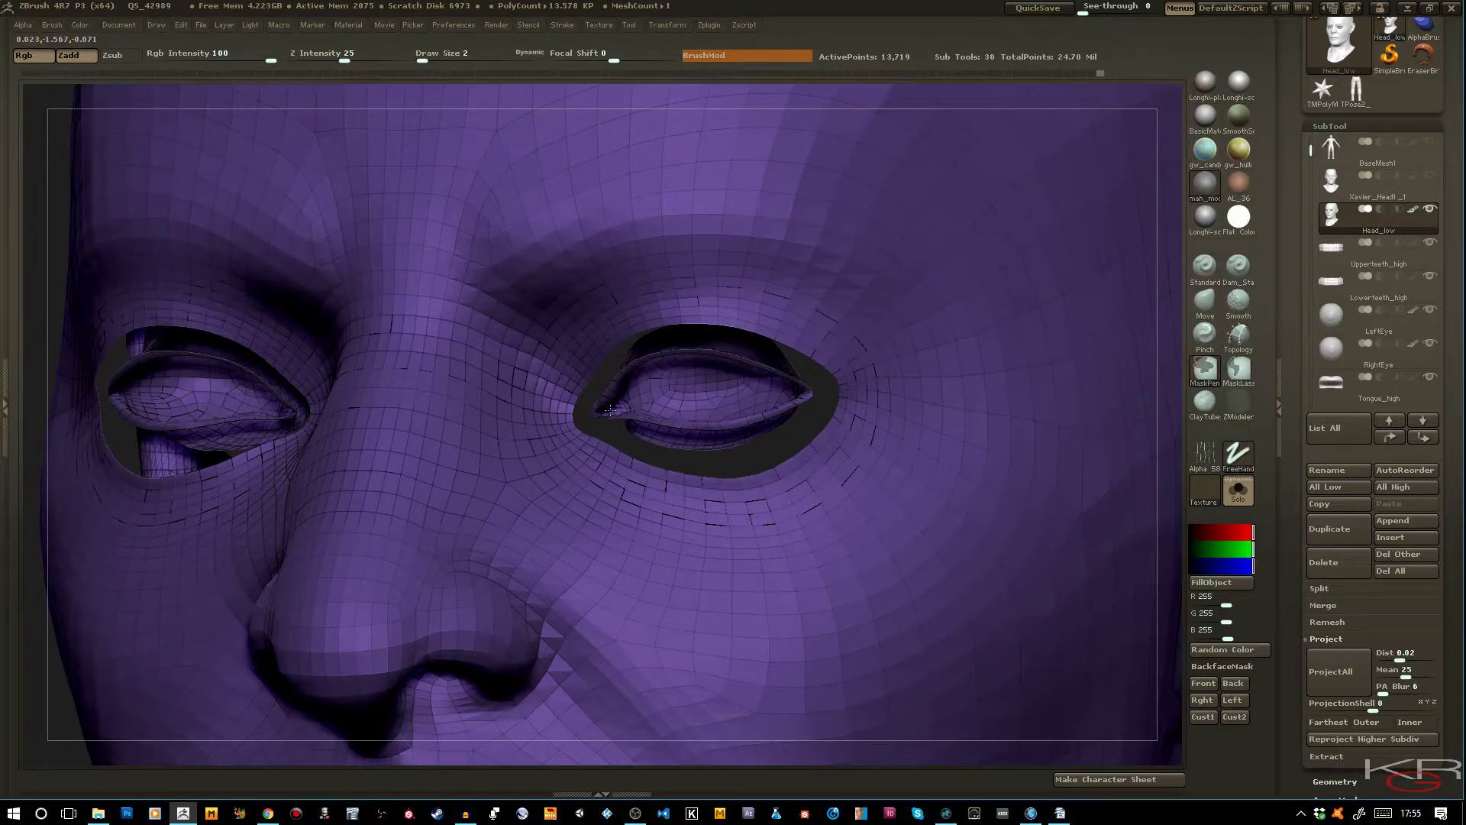
left_click_drag(728, 447, 666, 374)
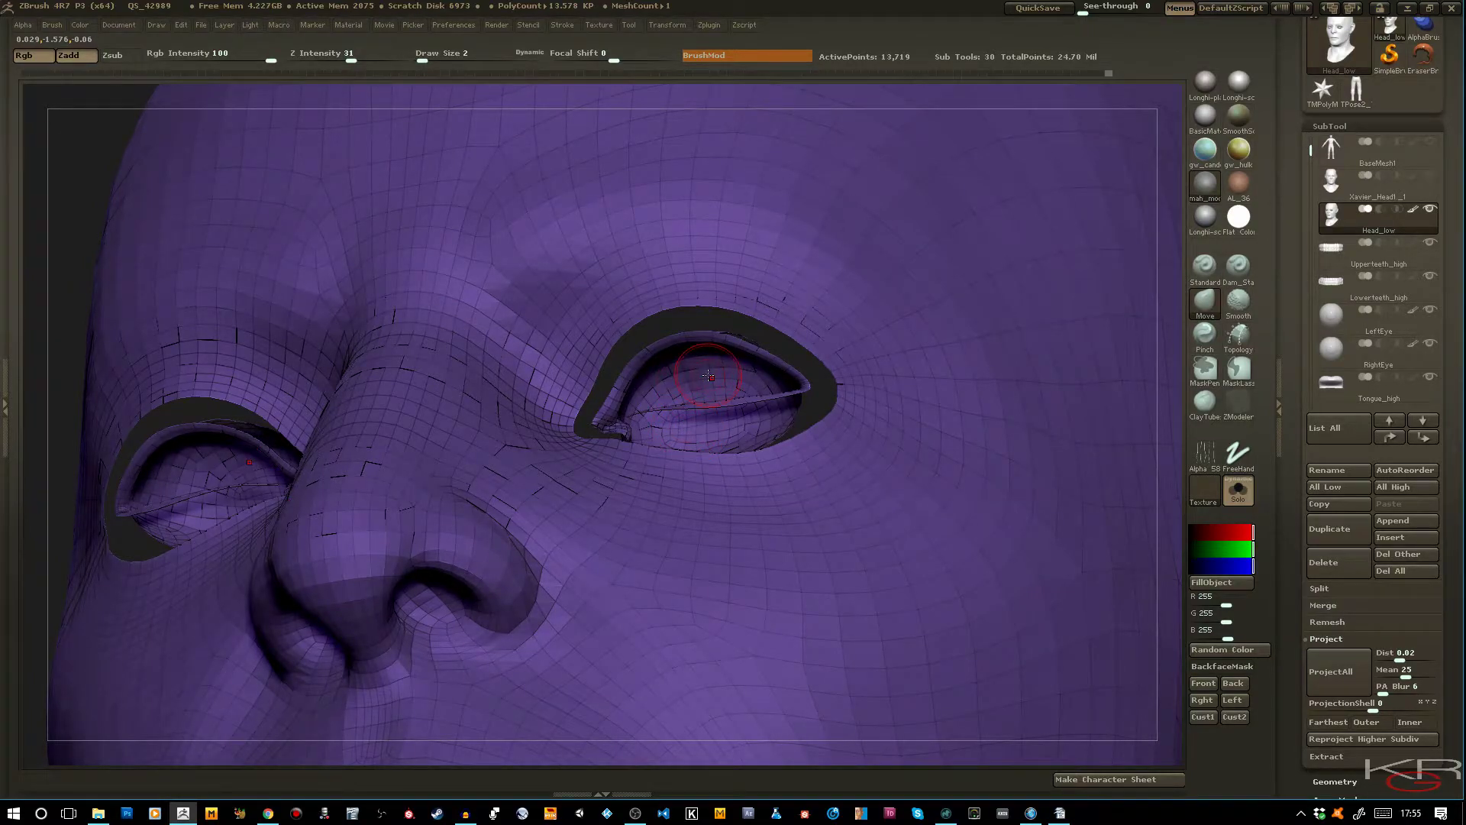
right_click_drag(682, 387, 451, 377, "ctrl")
key("ctrl+d")
left_click_drag(231, 374, 237, 403)
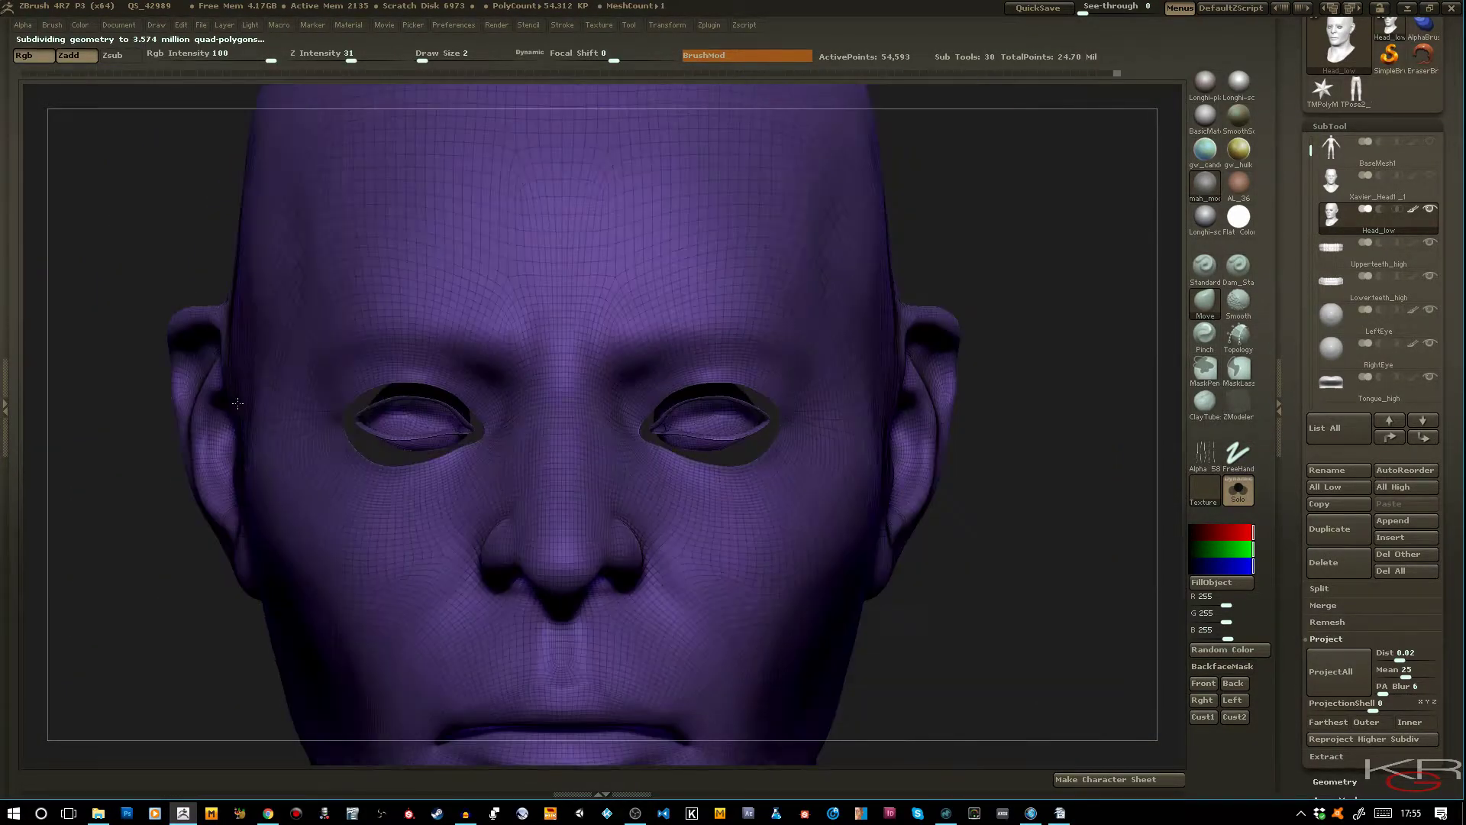
Isolate the eyelid loops at this subdivision level, mask them and make the whole head visible again
left_click(100, 337, "ctrl+shift")
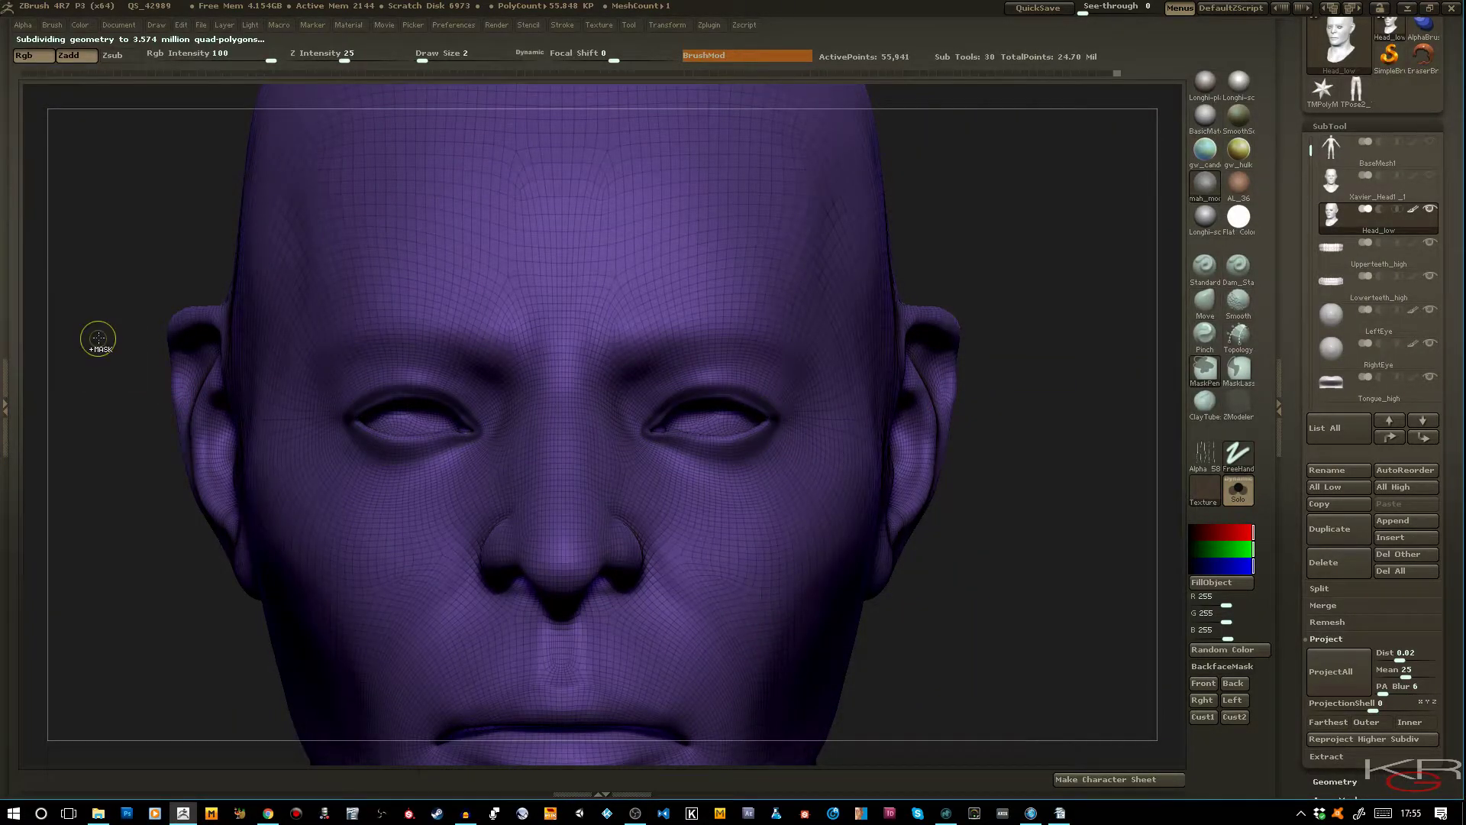
key("ctrl+z")
left_click_drag(94, 334, 93, 327, "ctrl+shift")
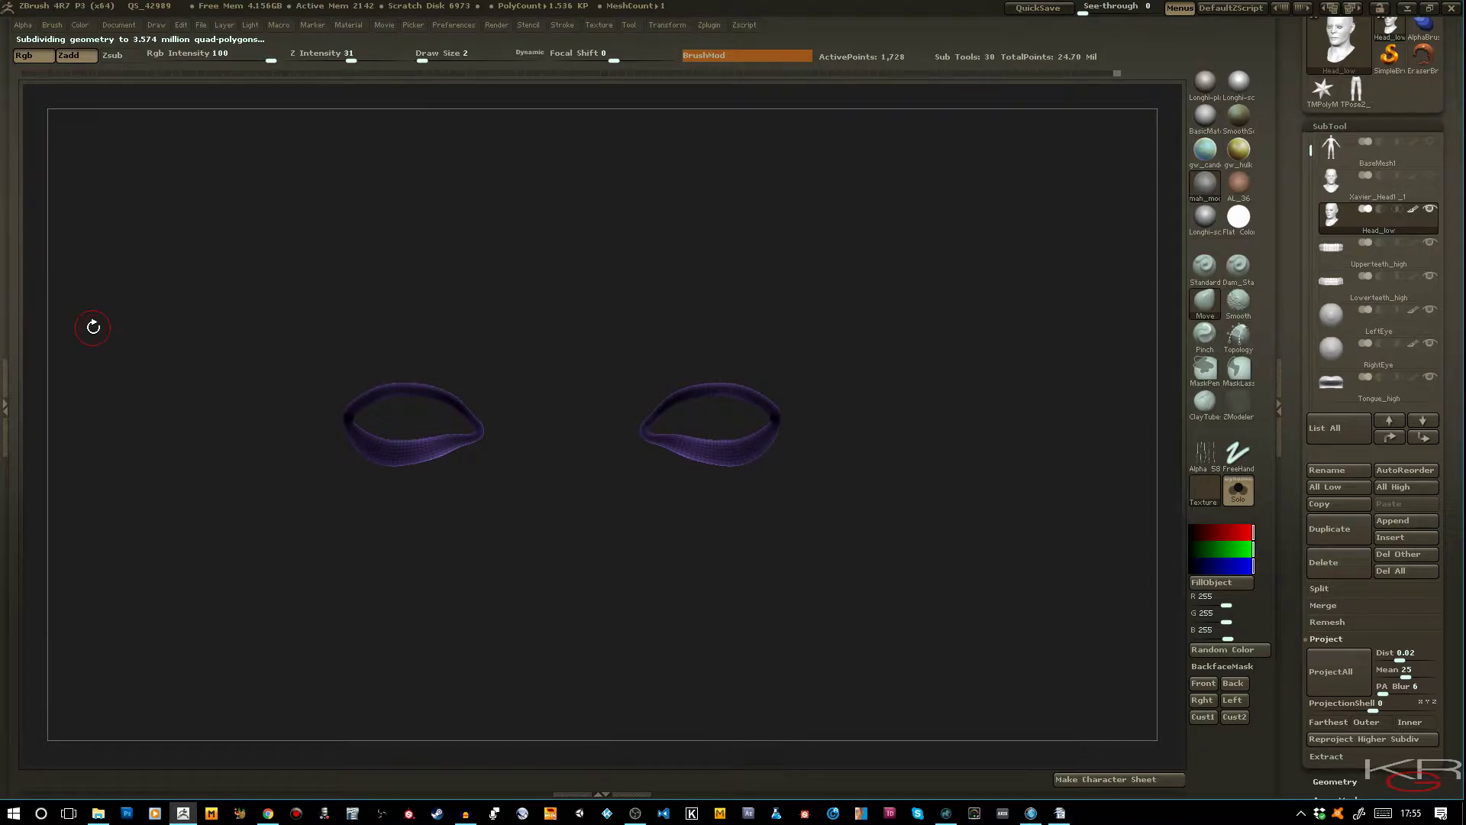
mouse_move(695, 397)
left_mouse_down("ctrl")
mouse_move(722, 391)
mouse_move(740, 452)
mouse_move(651, 443)
left_mouse_up("ctrl")
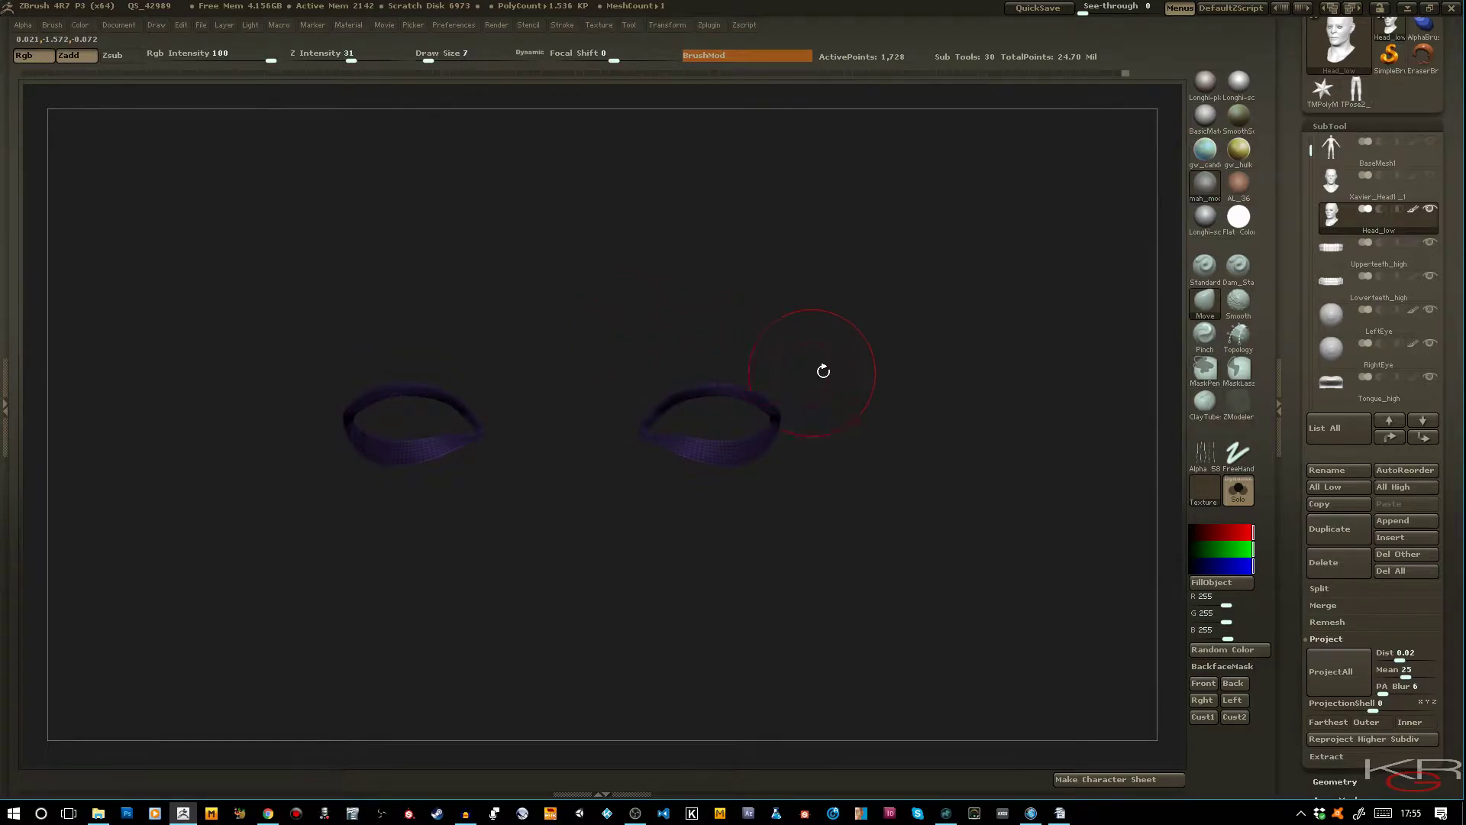
left_click(878, 360, "ctrl+shift")
Examine the masked eyelids up close, comparing them at neighbouring subdivision levels
left_click_drag(968, 354, 983, 311)
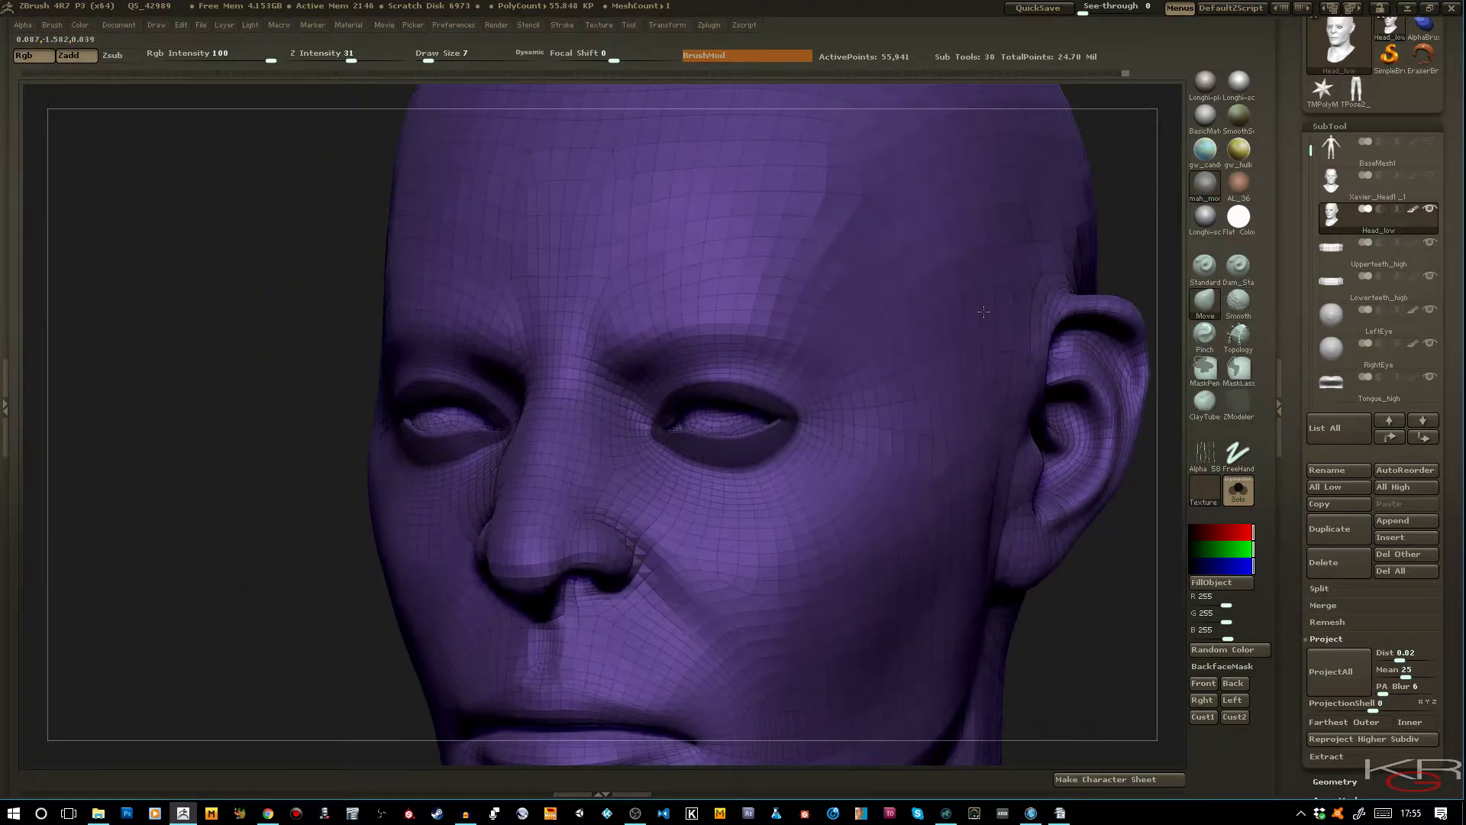
right_click_drag(983, 313, 1005, 399, "ctrl")
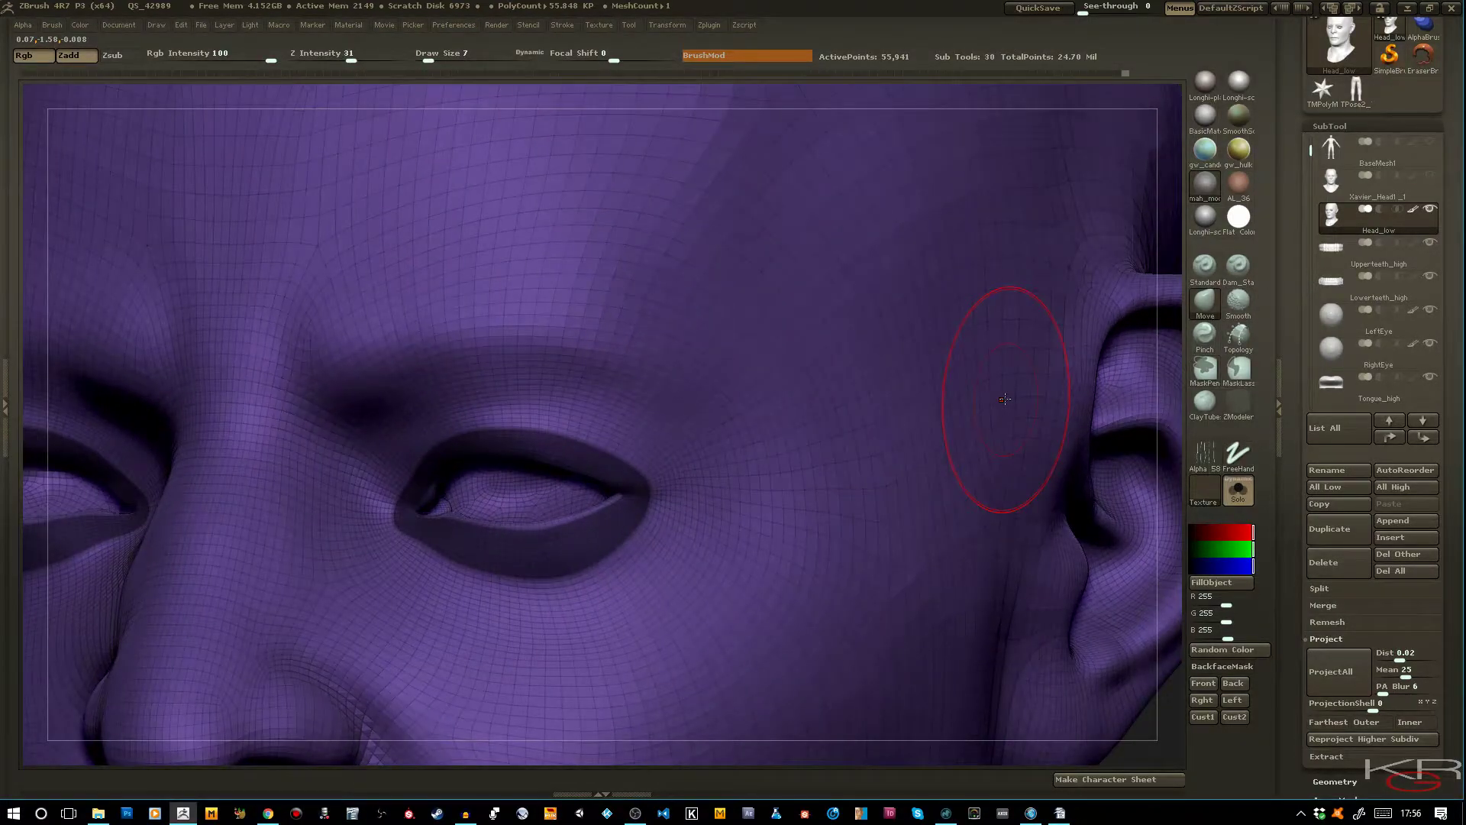
key("ctrl+d")
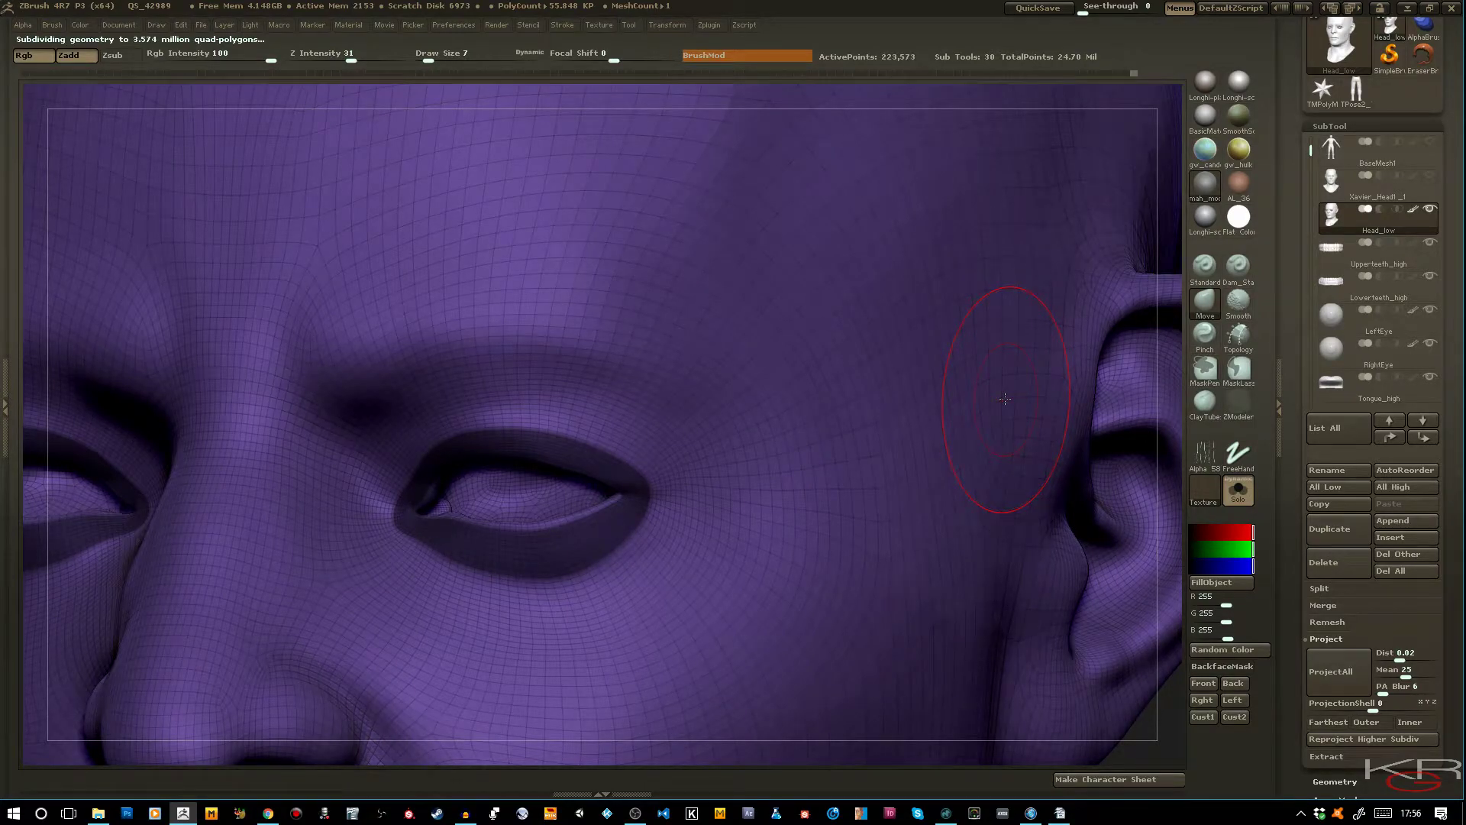
key("ctrl")
key("ctrl+z")
right_click_drag(738, 513, 881, 502)
key("shift")
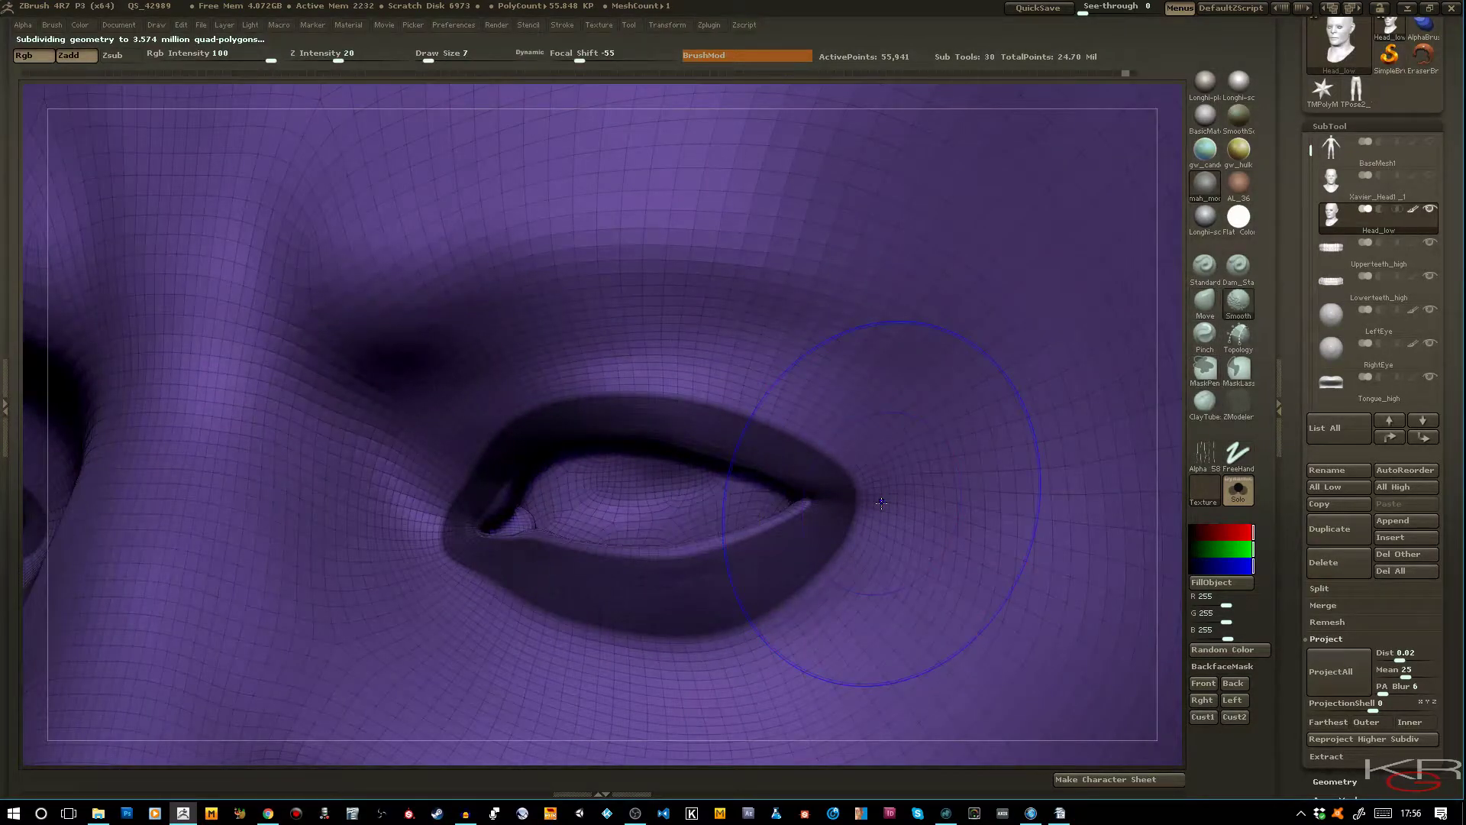
key("shift+d")
key("ctrl+d")
right_click_drag(882, 504, 856, 393, "ctrl")
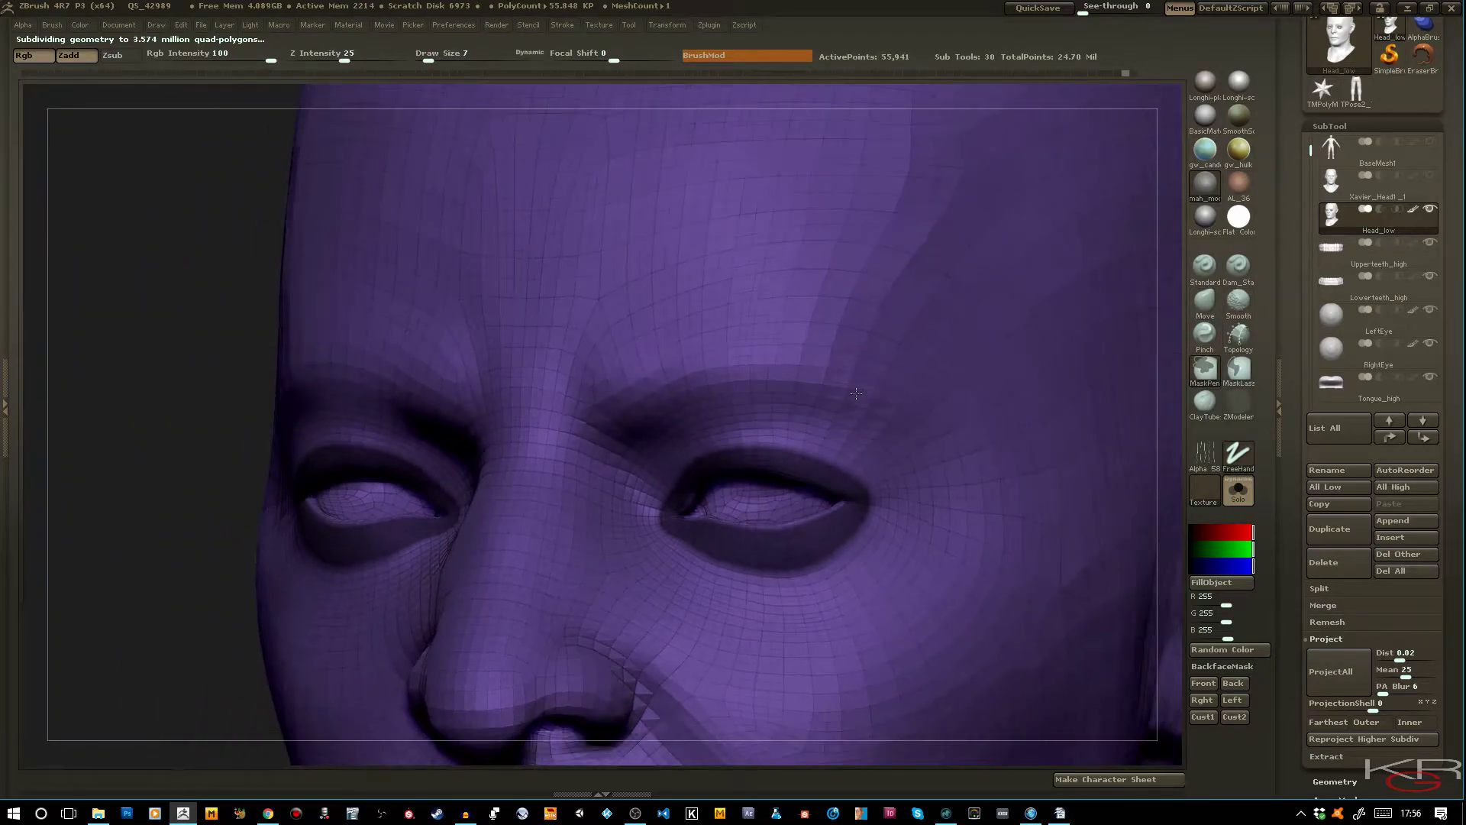
Hide the polyframe and build up the skin fold above the masked upper eyelid with the ClayTubes brush at draw size 4
key("shift+f")
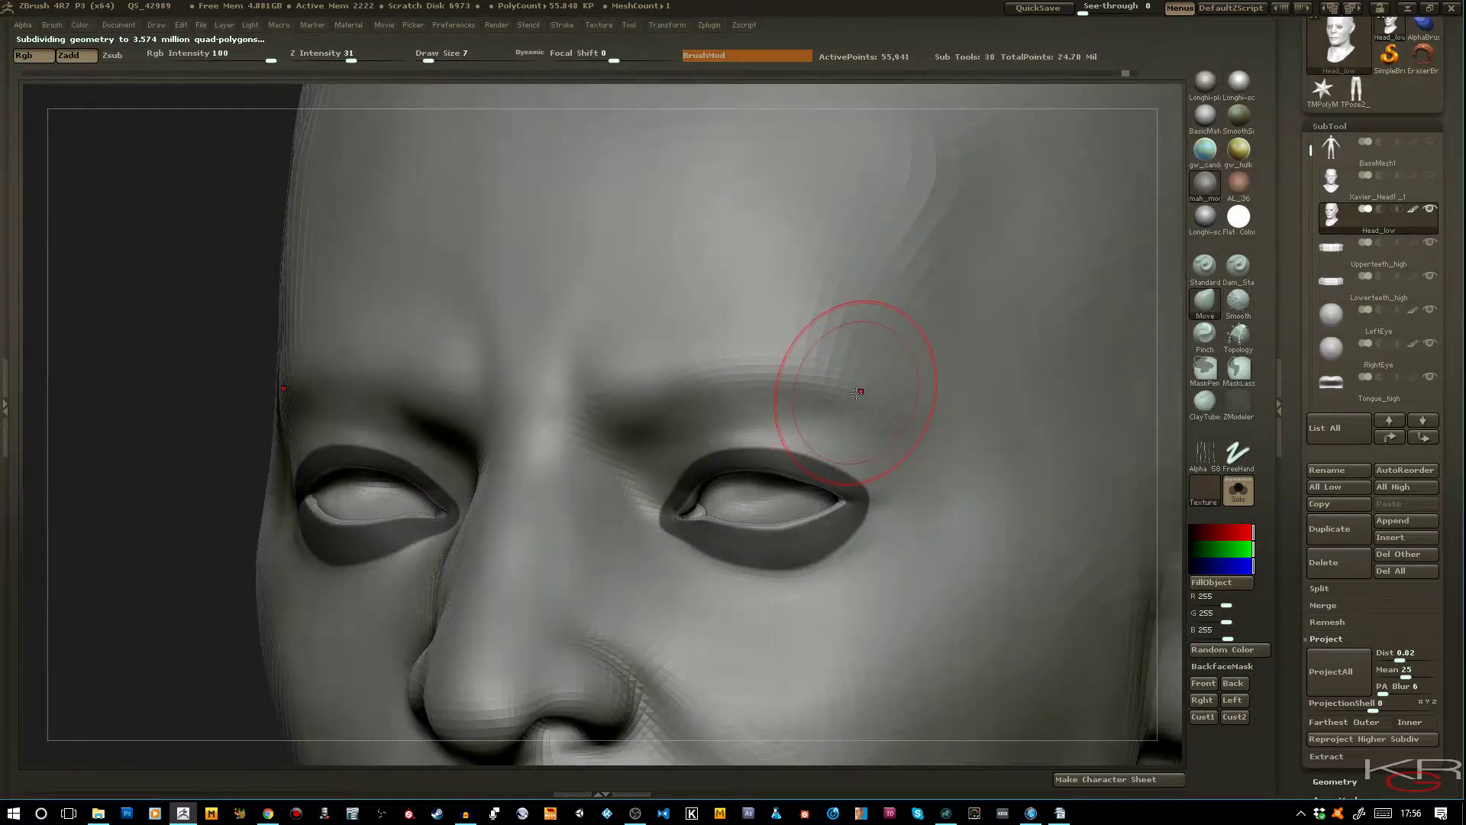
left_click(1204, 401)
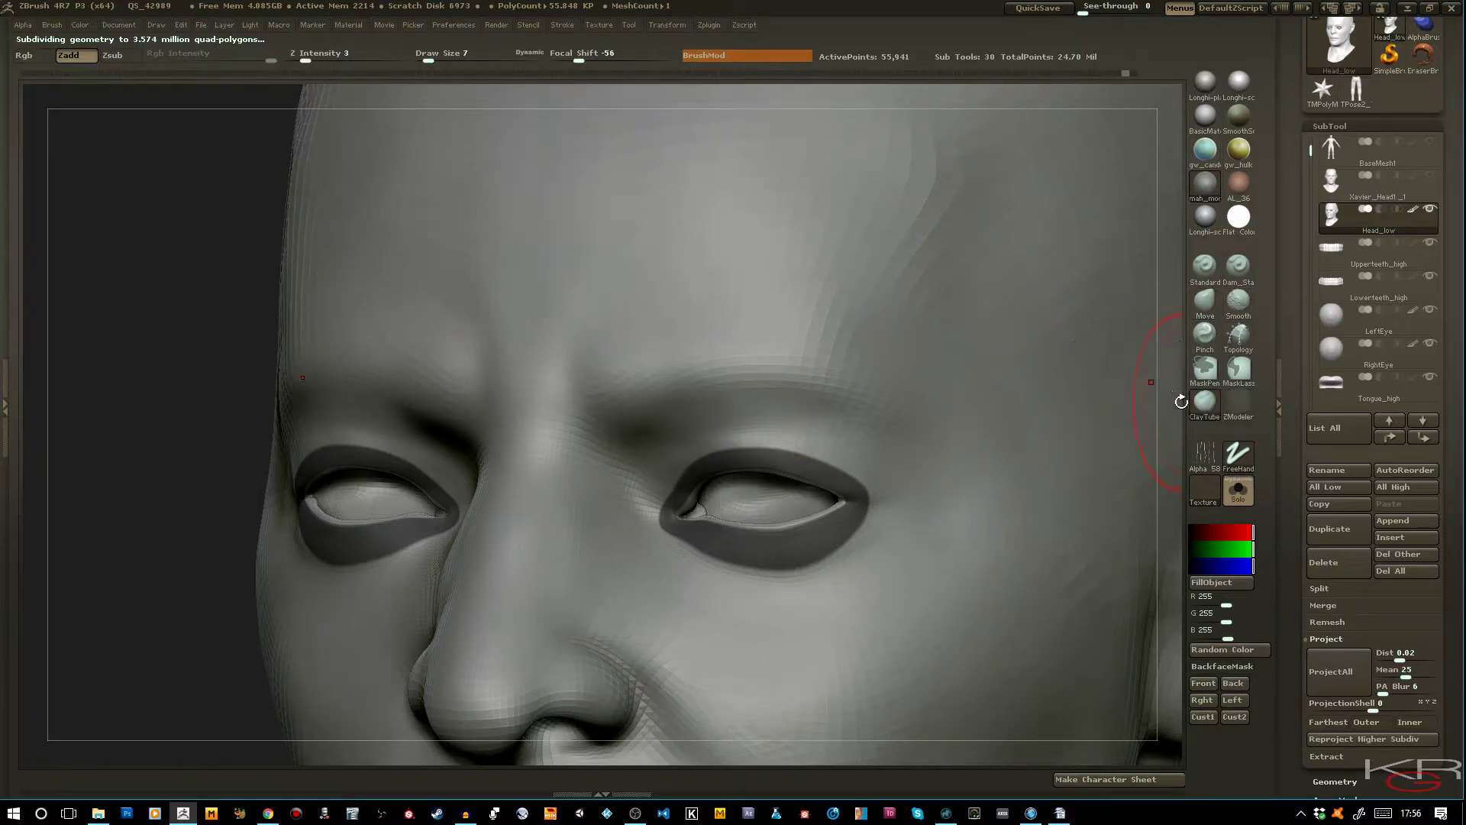
key("[")
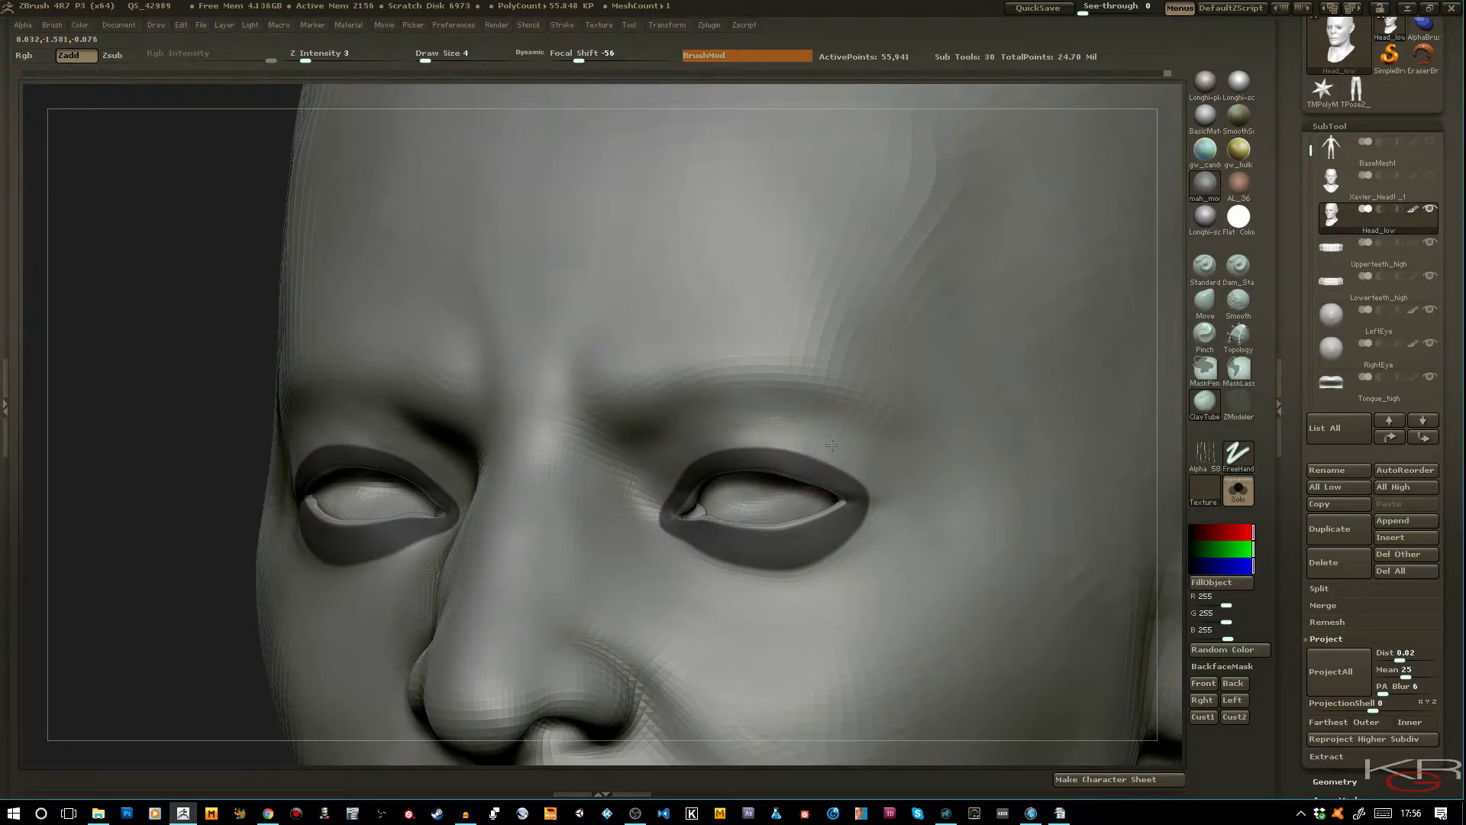
left_click_drag(856, 452, 861, 455)
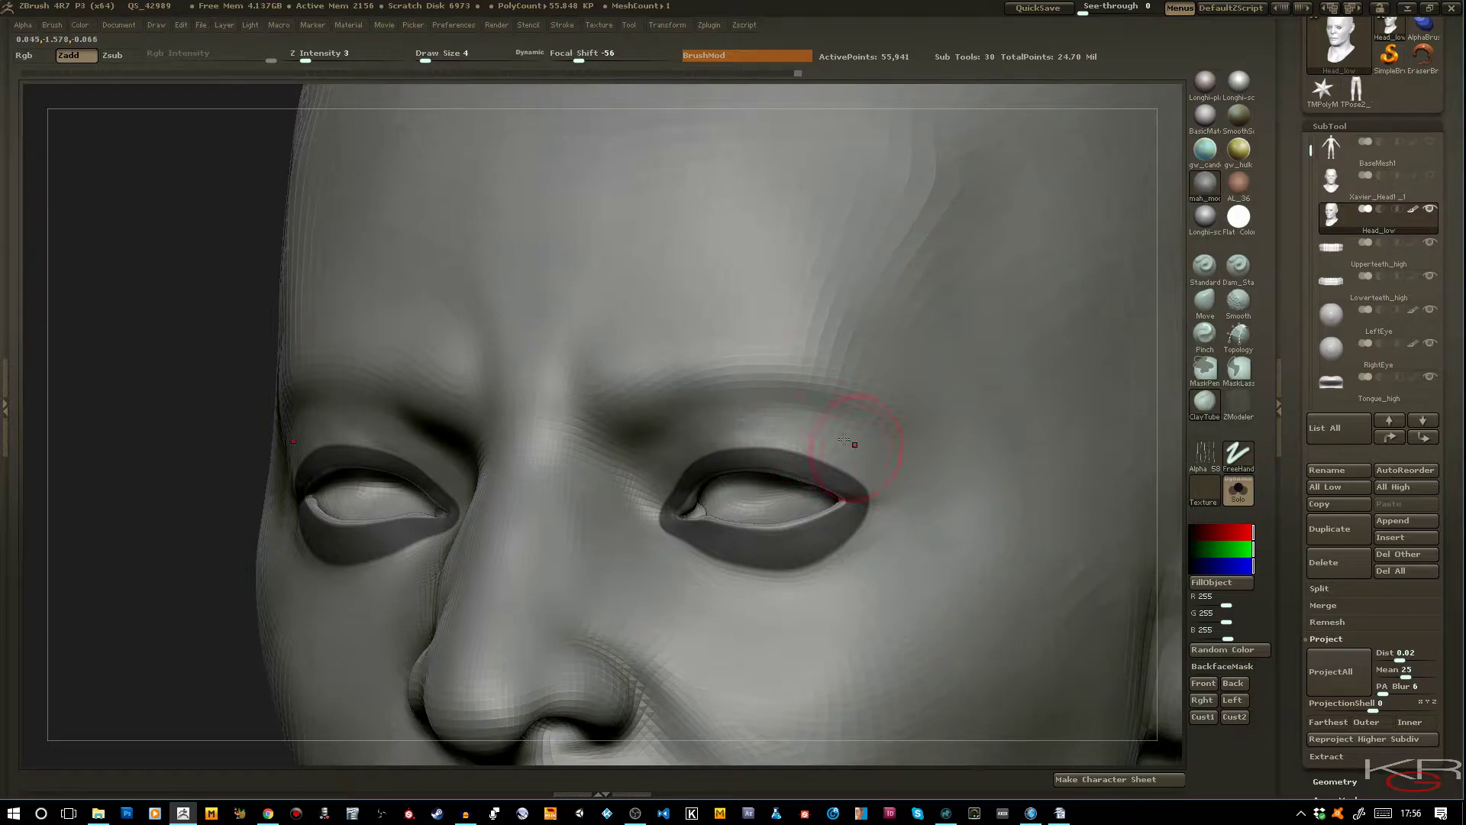
mouse_move(151, 407)
left_mouse_down()
mouse_move(120, 416)
mouse_move(130, 399)
left_mouse_up()
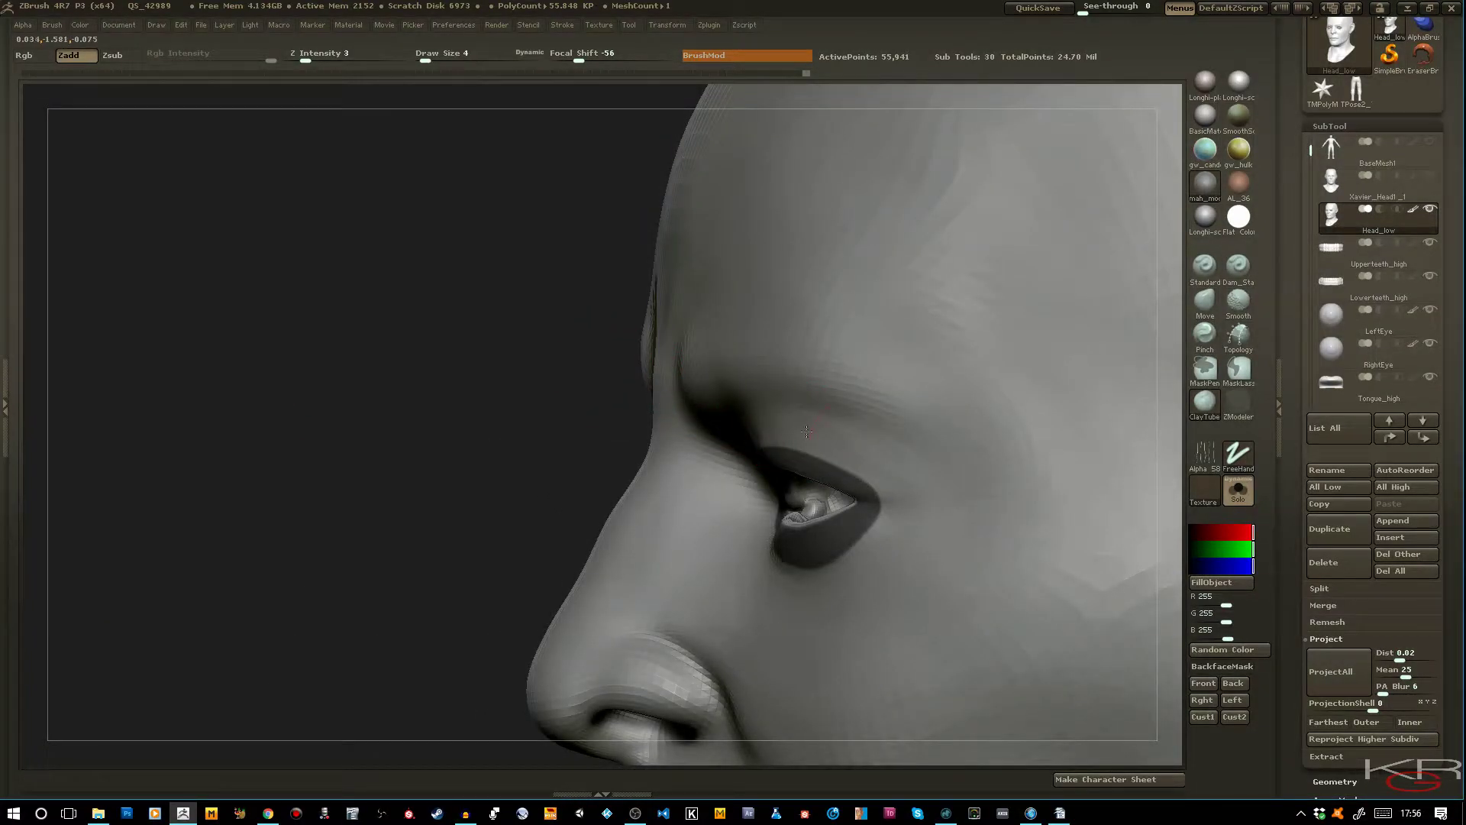
mouse_move(820, 440)
left_mouse_down()
mouse_move(882, 460)
mouse_move(801, 442)
mouse_move(839, 456)
left_mouse_up()
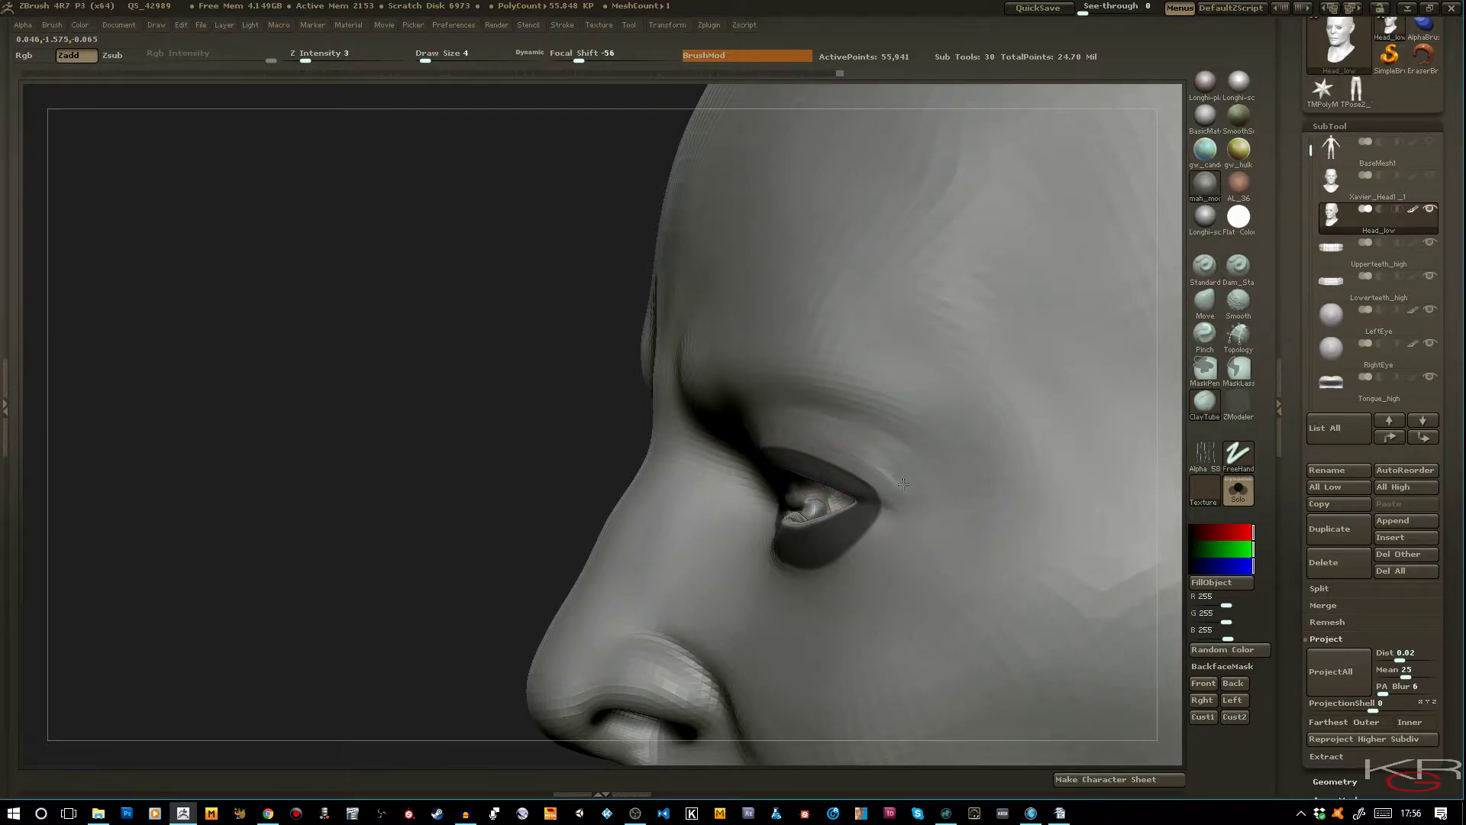
Open the masking settings for the head
left_click_drag(1182, 535, 1183, 570)
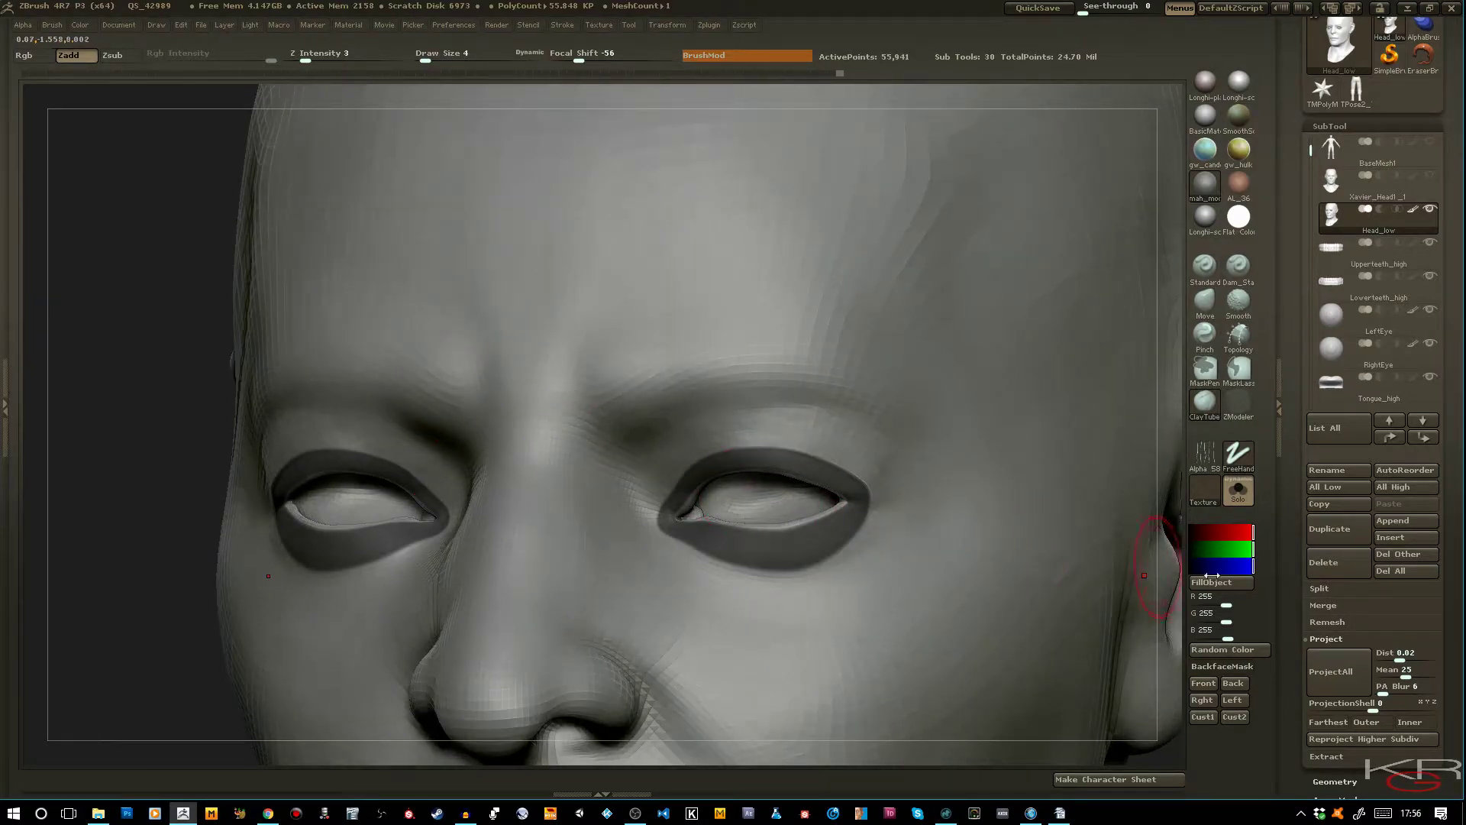
scroll(1311, 674, "down", 3)
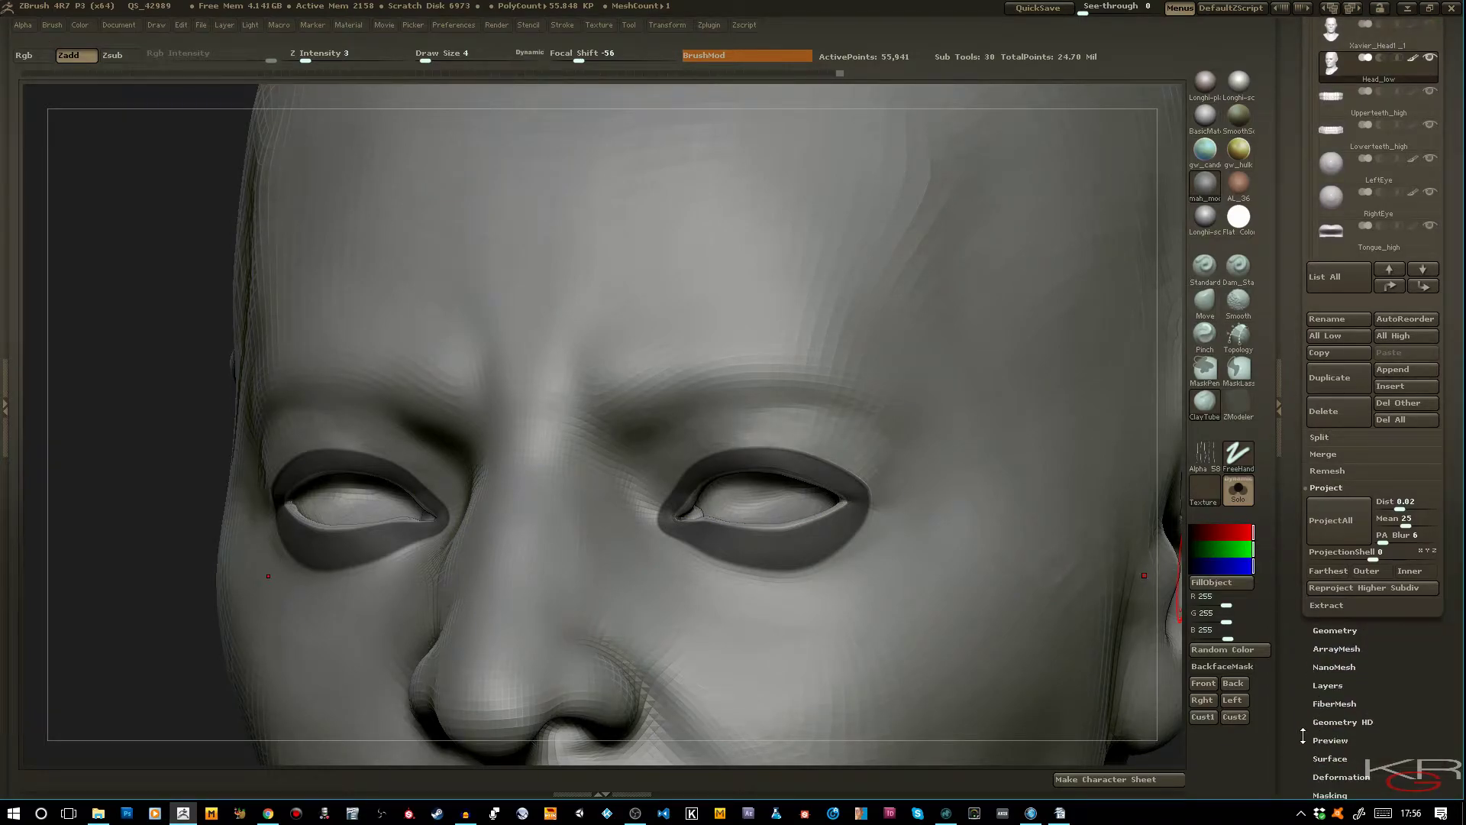
scroll(1303, 736, "down", 1)
left_click(1324, 737)
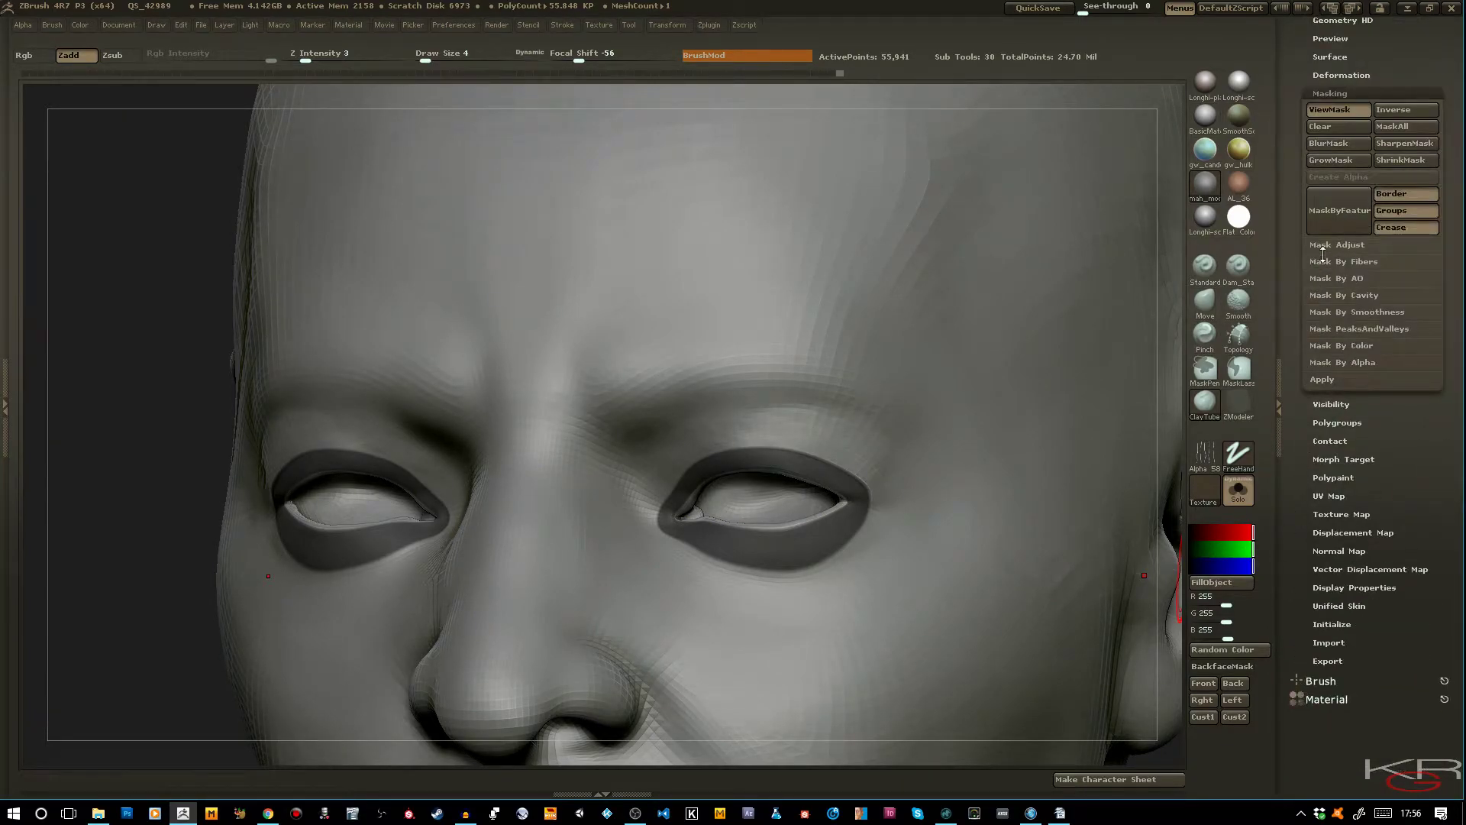
left_click(1310, 226)
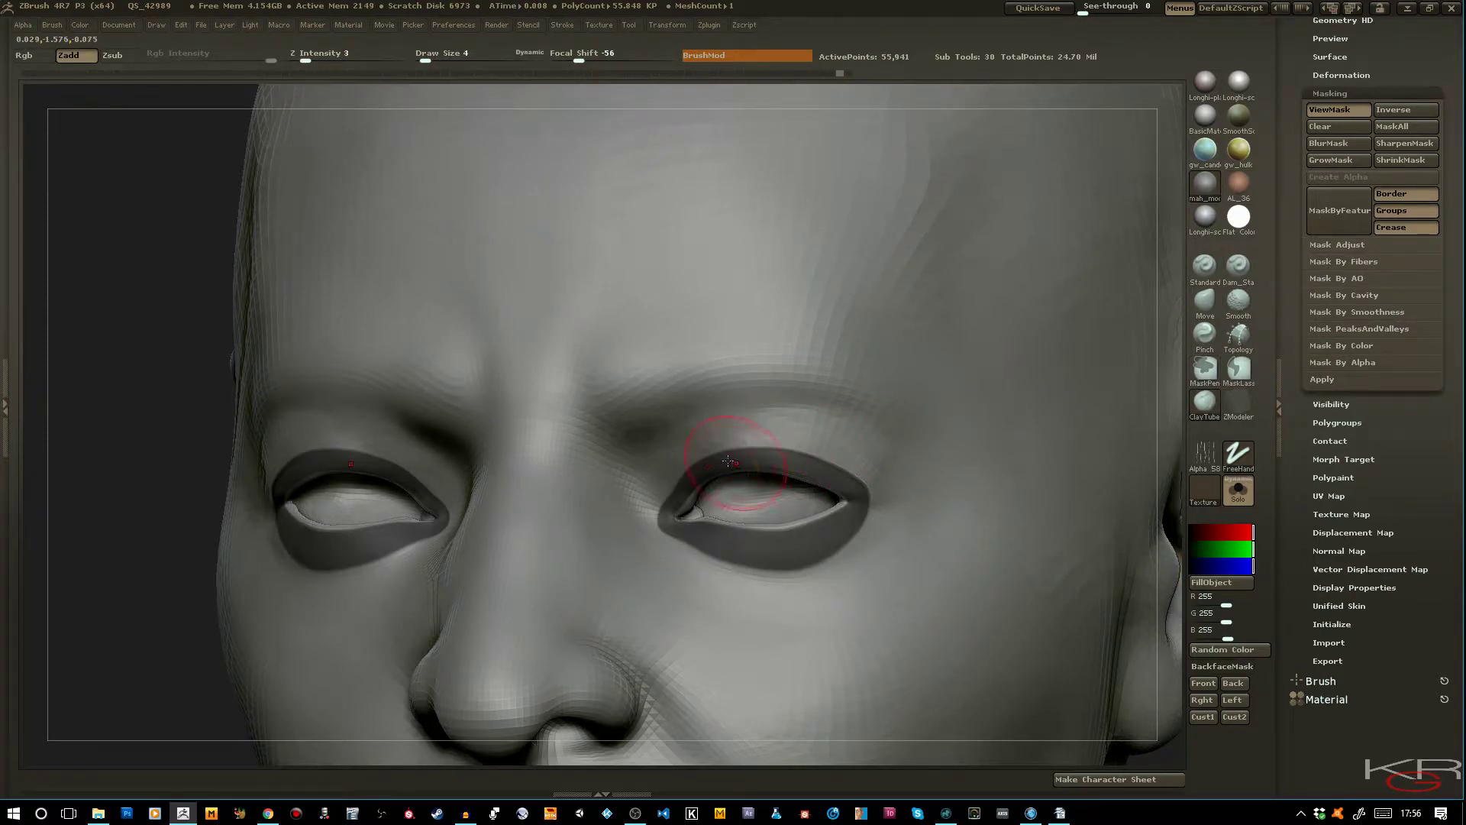
Build up the area between brow and upper eyelid with ClayTubes, smoothing toward the inner and outer eye corners
key("ctrl")
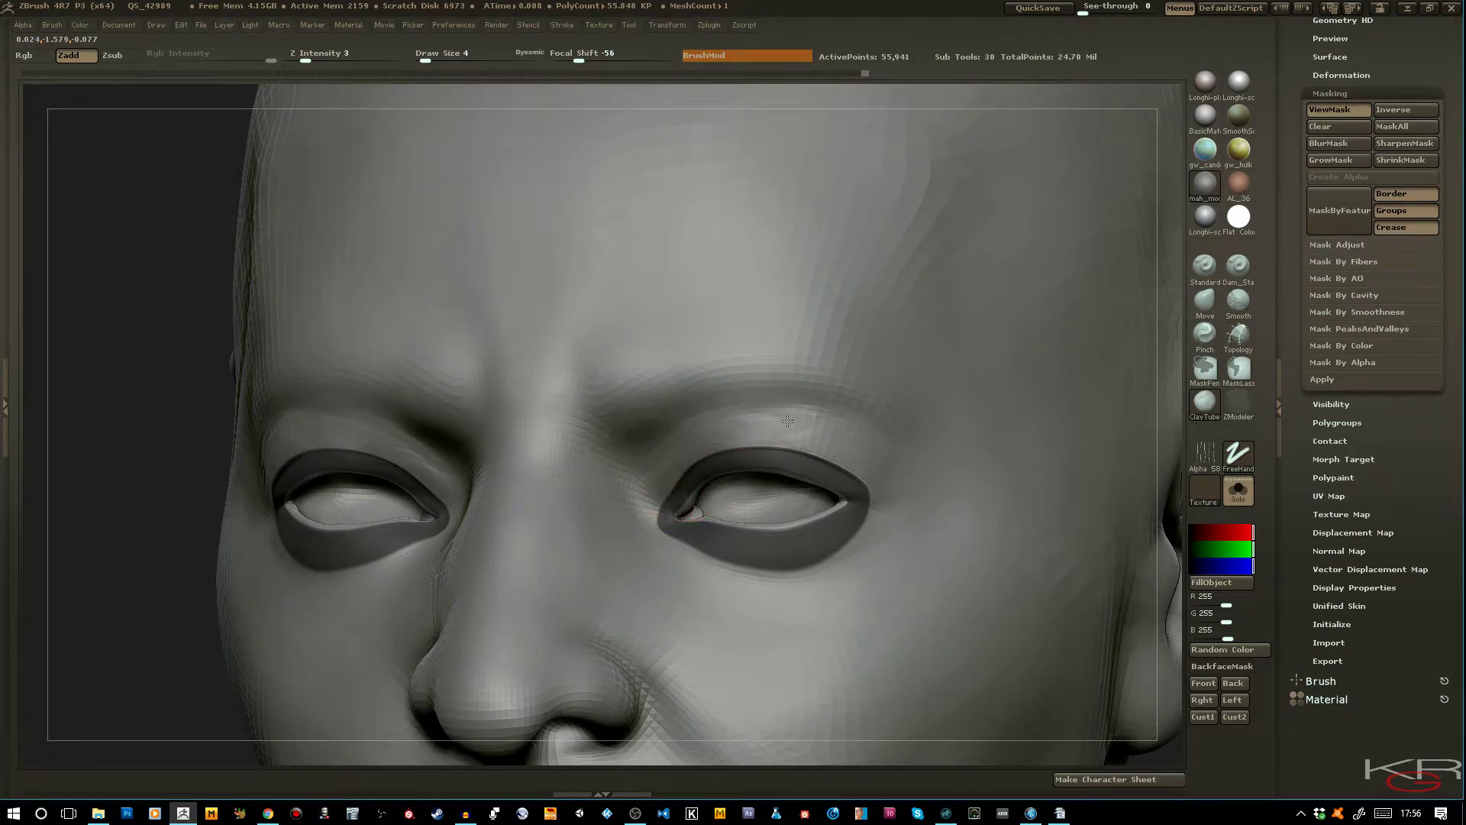
mouse_move(163, 431)
left_mouse_down()
mouse_move(124, 448)
mouse_move(473, 458)
mouse_move(582, 491)
left_mouse_up()
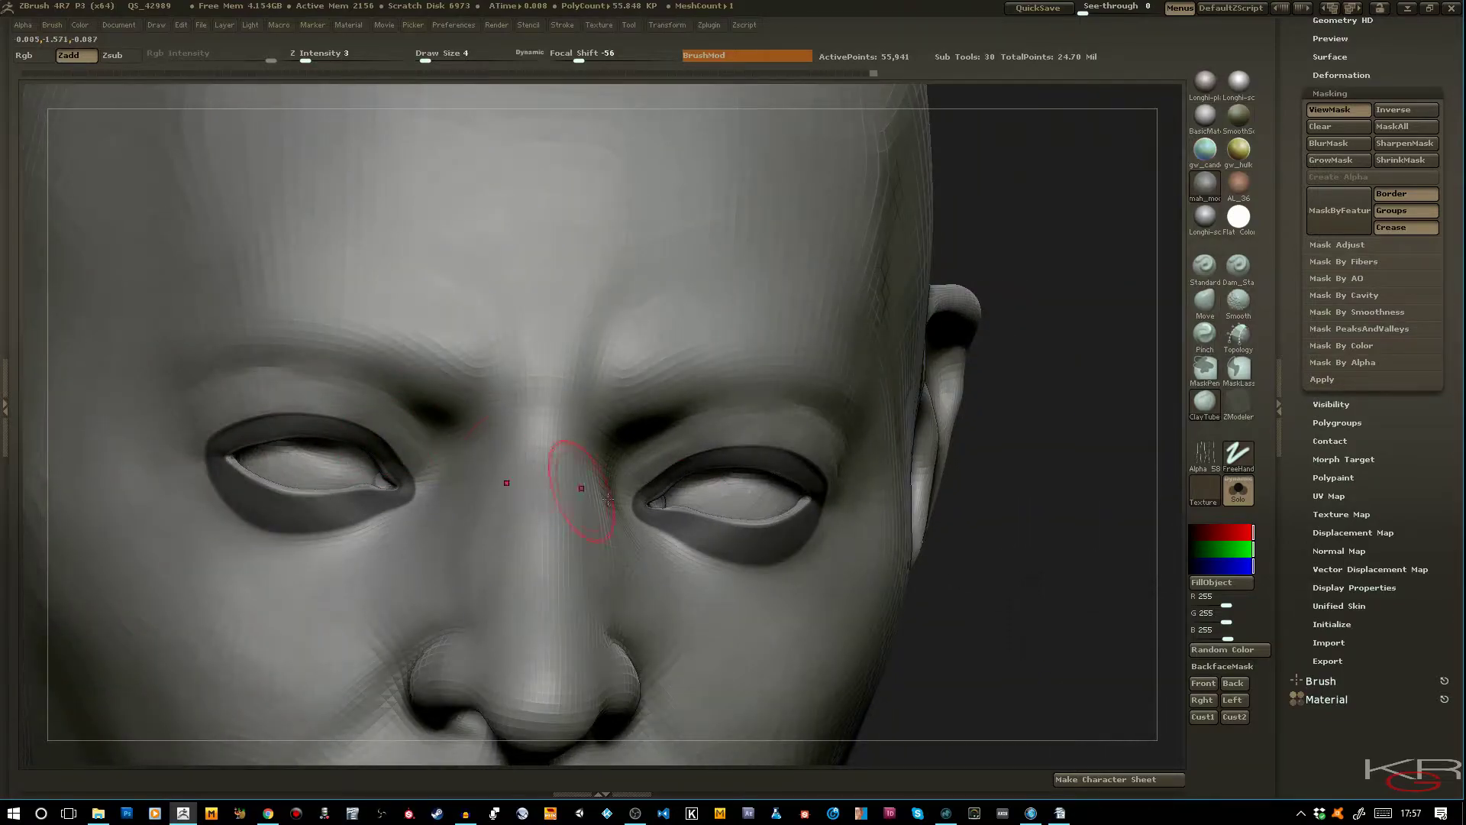
left_click_drag(1004, 623, 763, 473)
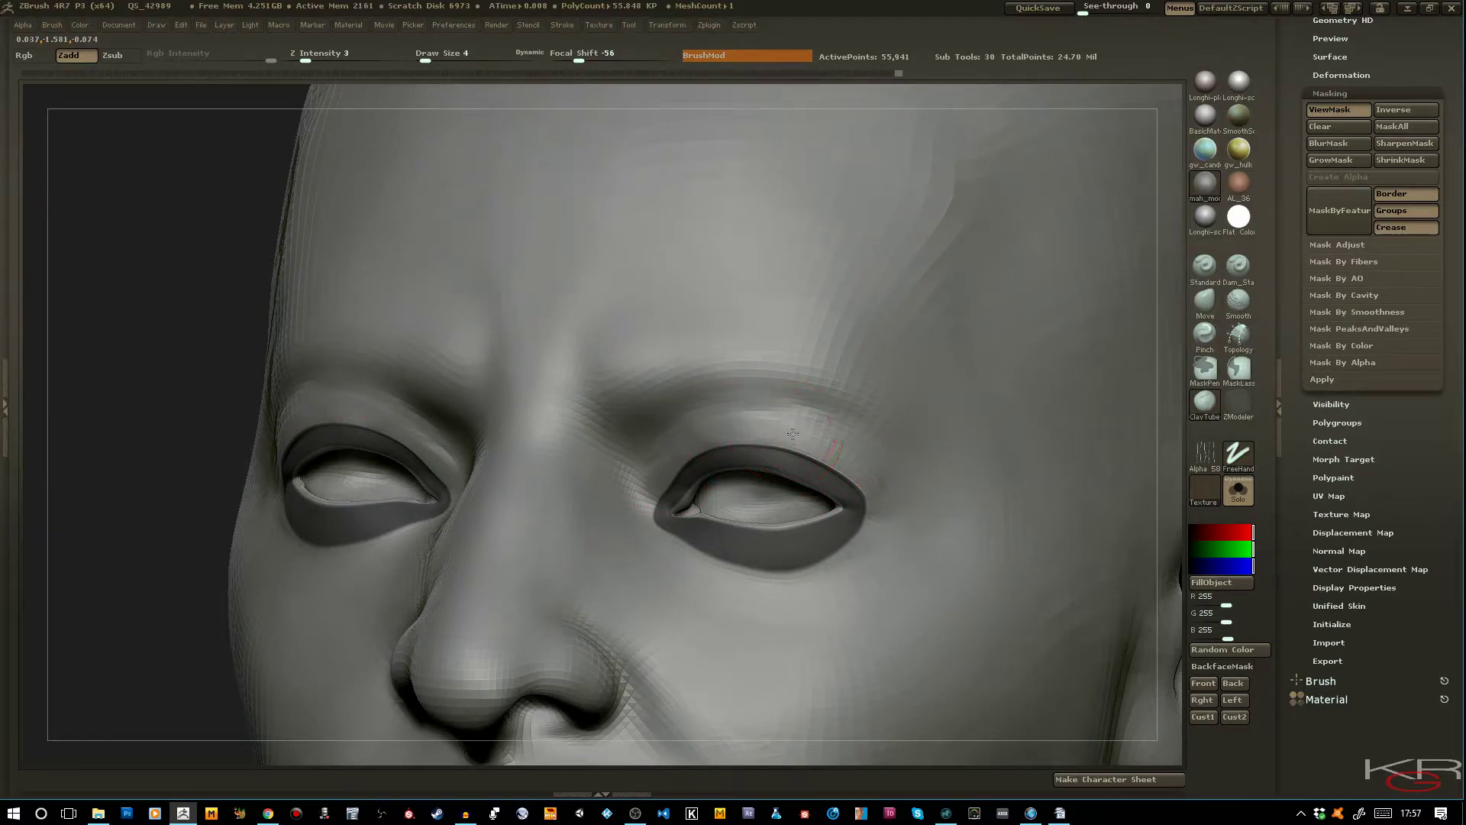
left_click_drag(807, 431, 785, 425)
left_click_drag(729, 419, 705, 421, "shift")
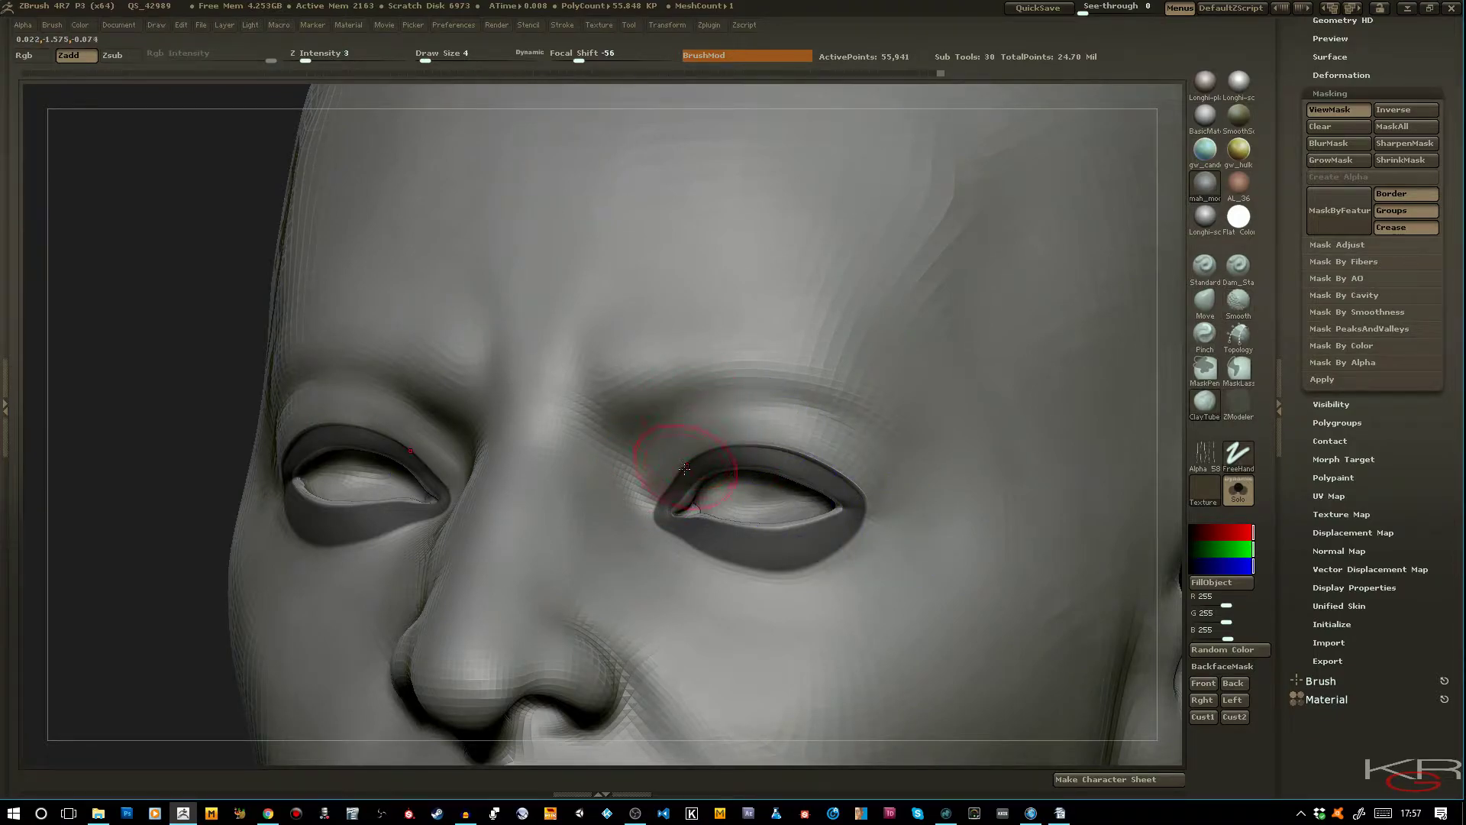
left_click_drag(874, 505, 861, 486, "shift")
left_click_drag(787, 430, 675, 464)
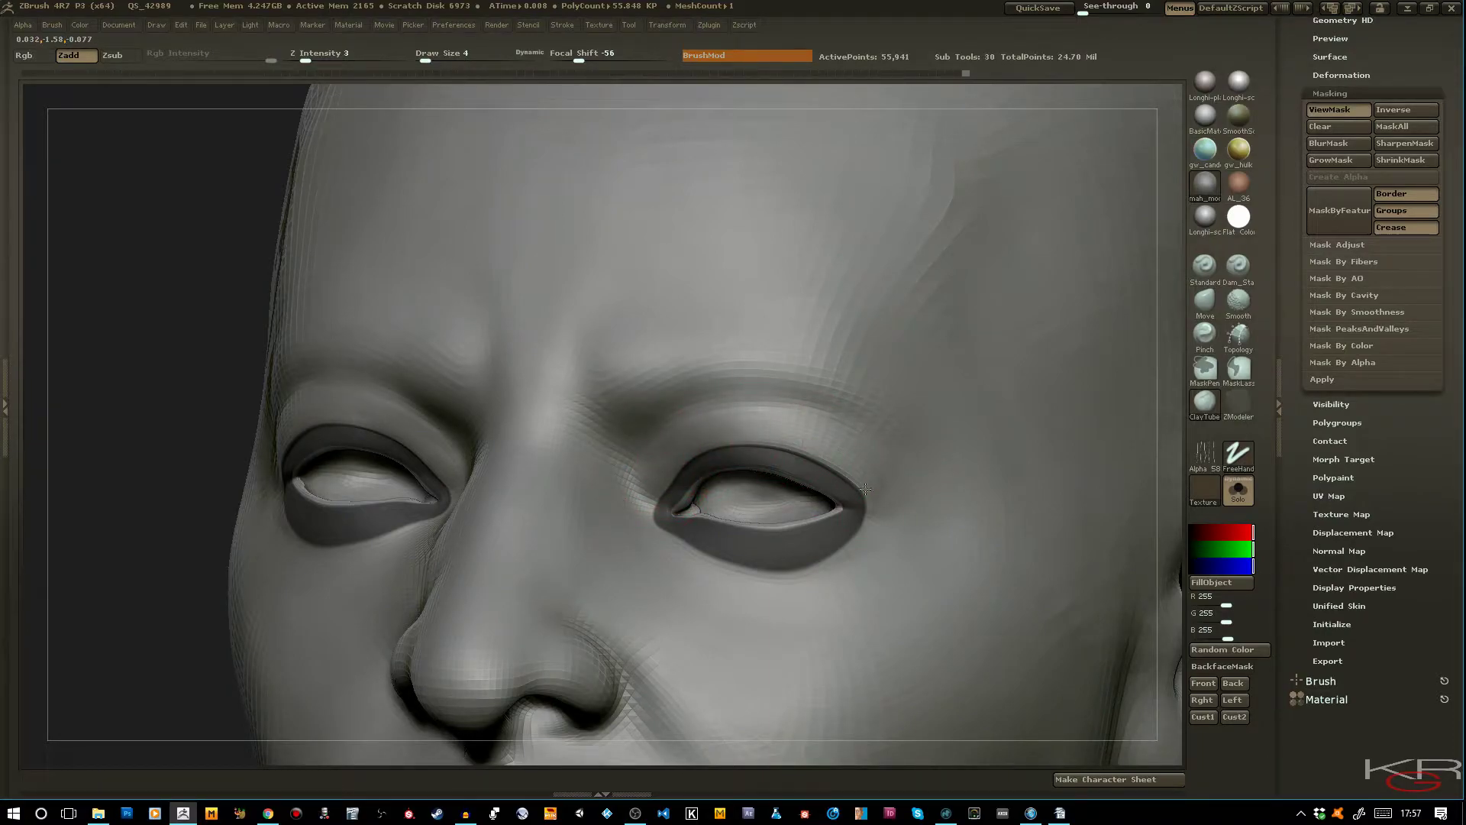
Fill out the fold over the upper eyelid from a lower viewpoint and smooth it along the mask edge
left_click_drag(249, 328, 69, 322)
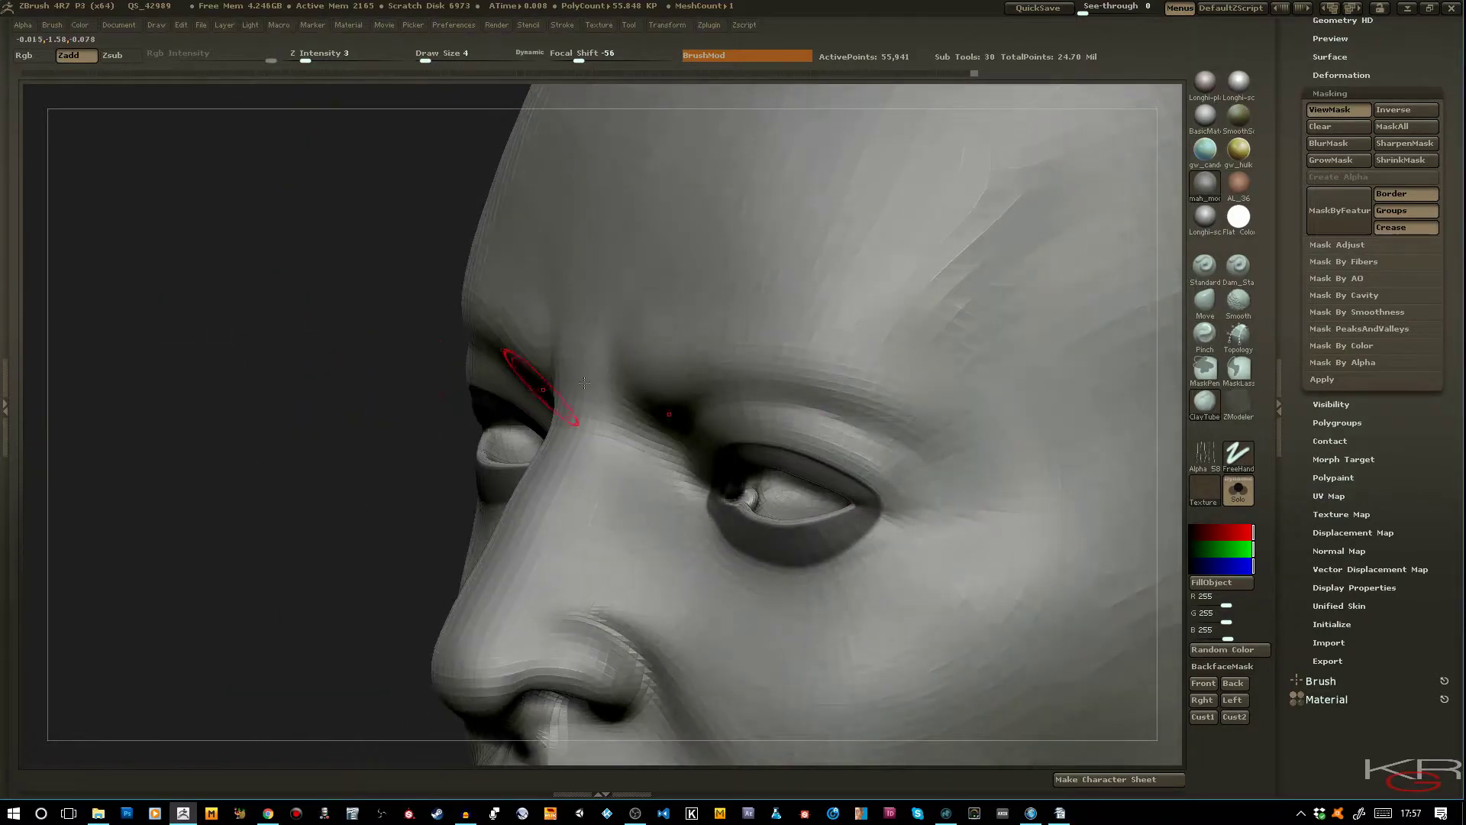
mouse_move(275, 400)
left_mouse_down()
mouse_move(684, 439)
mouse_move(713, 484)
mouse_move(786, 409)
mouse_move(863, 459)
left_mouse_up()
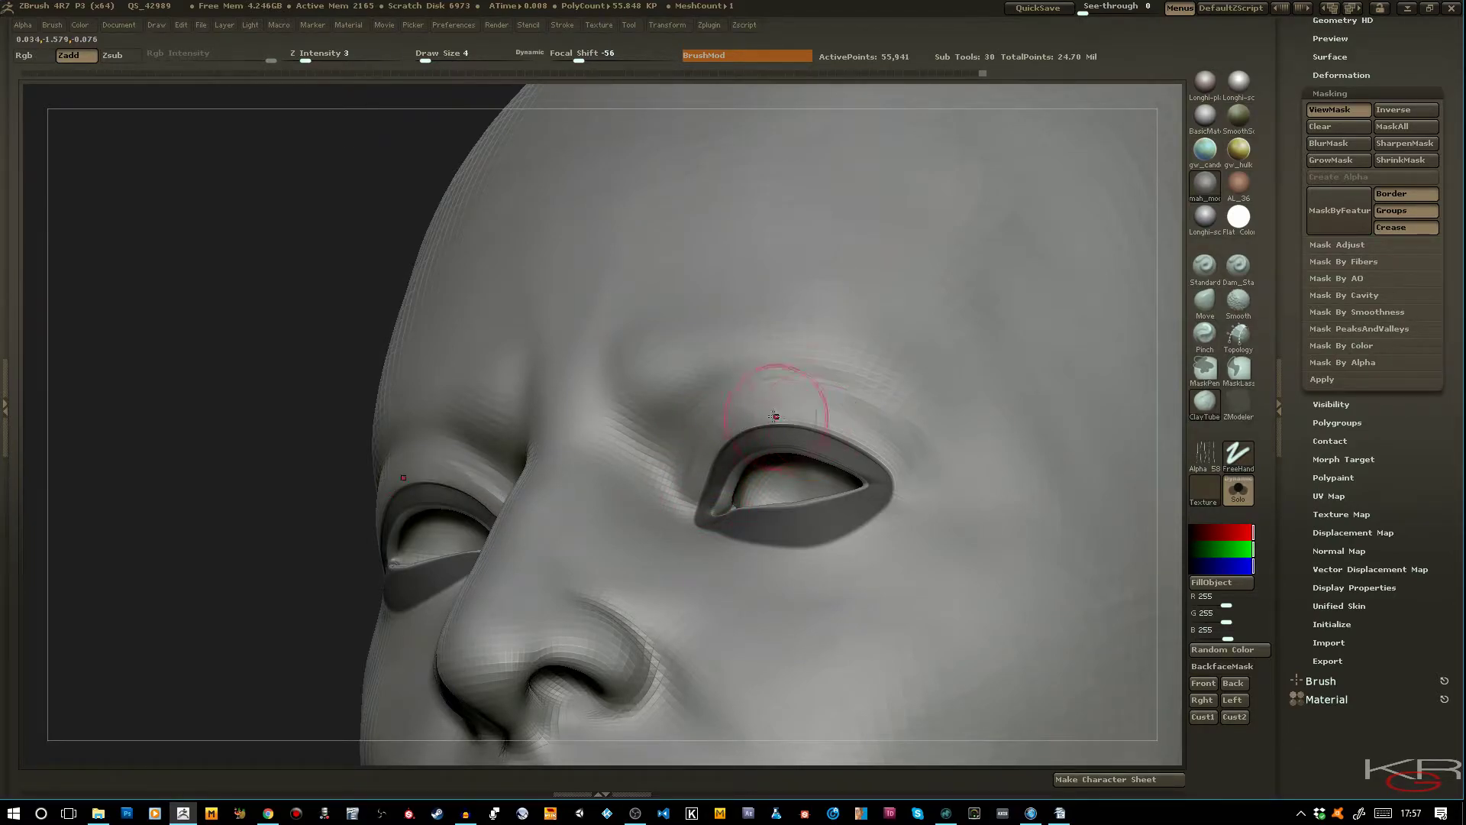
left_click_drag(860, 440, 878, 456)
left_click_drag(745, 419, 759, 415)
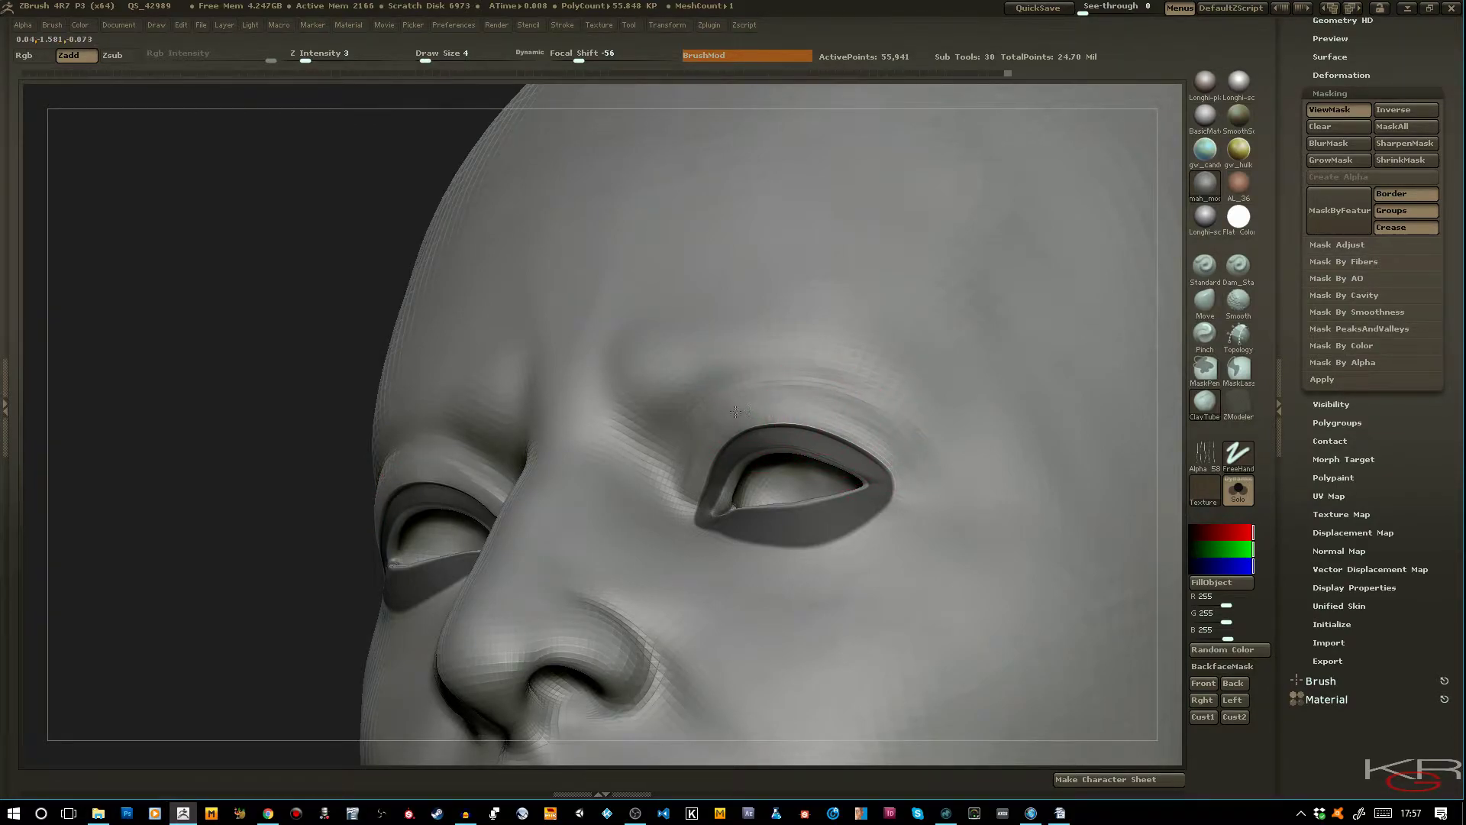
left_click_drag(699, 447, 808, 405, "shift")
left_click_drag(224, 352, 458, 359)
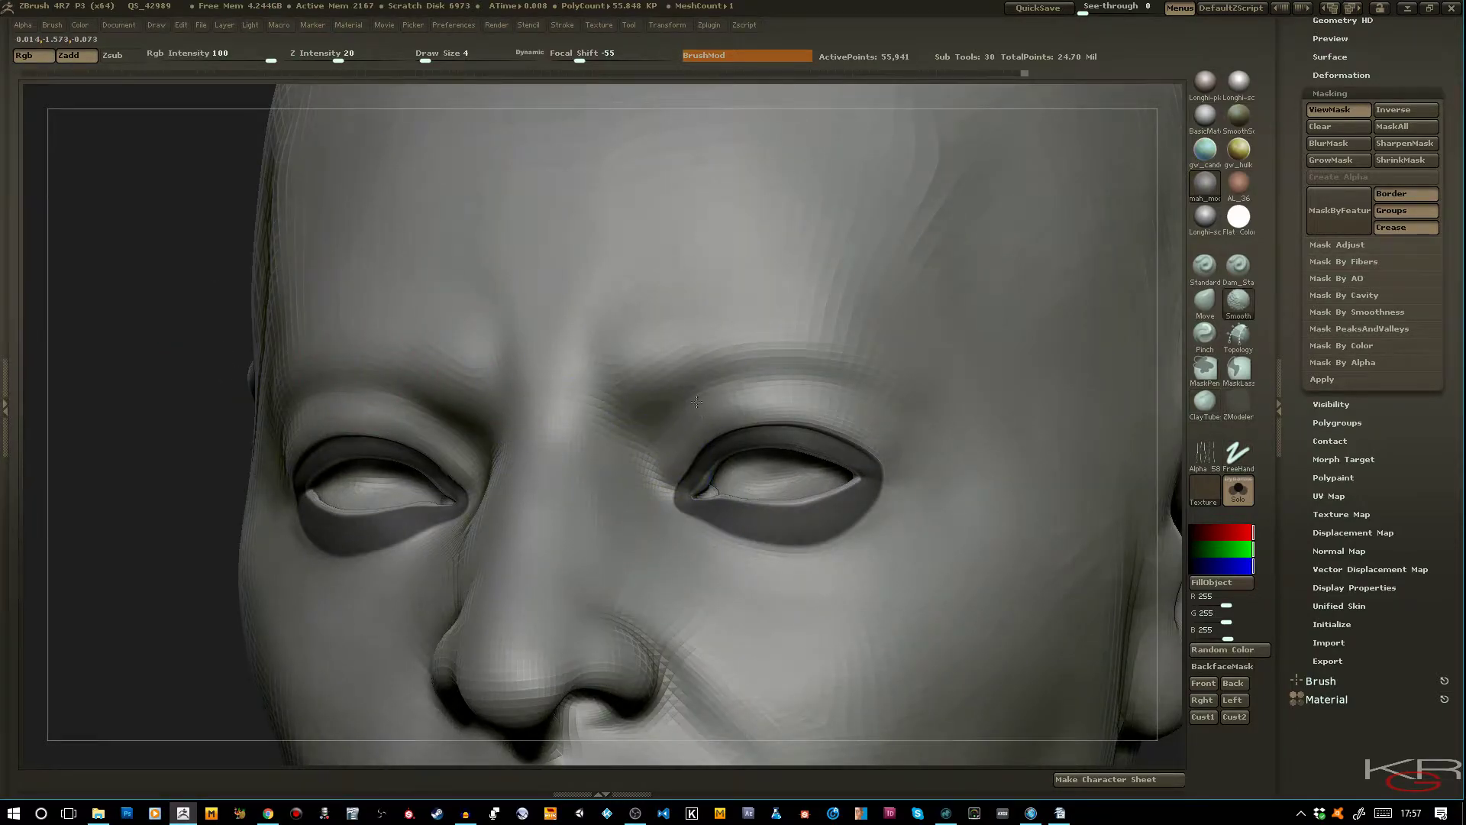
mouse_move(682, 485)
left_mouse_down("shift")
mouse_move(696, 493)
mouse_move(752, 424)
left_mouse_up("shift")
Hide the mask display and examine the eyelid forms, comparing them with the next lower subdivision level
left_click_drag(107, 318, 605, 391)
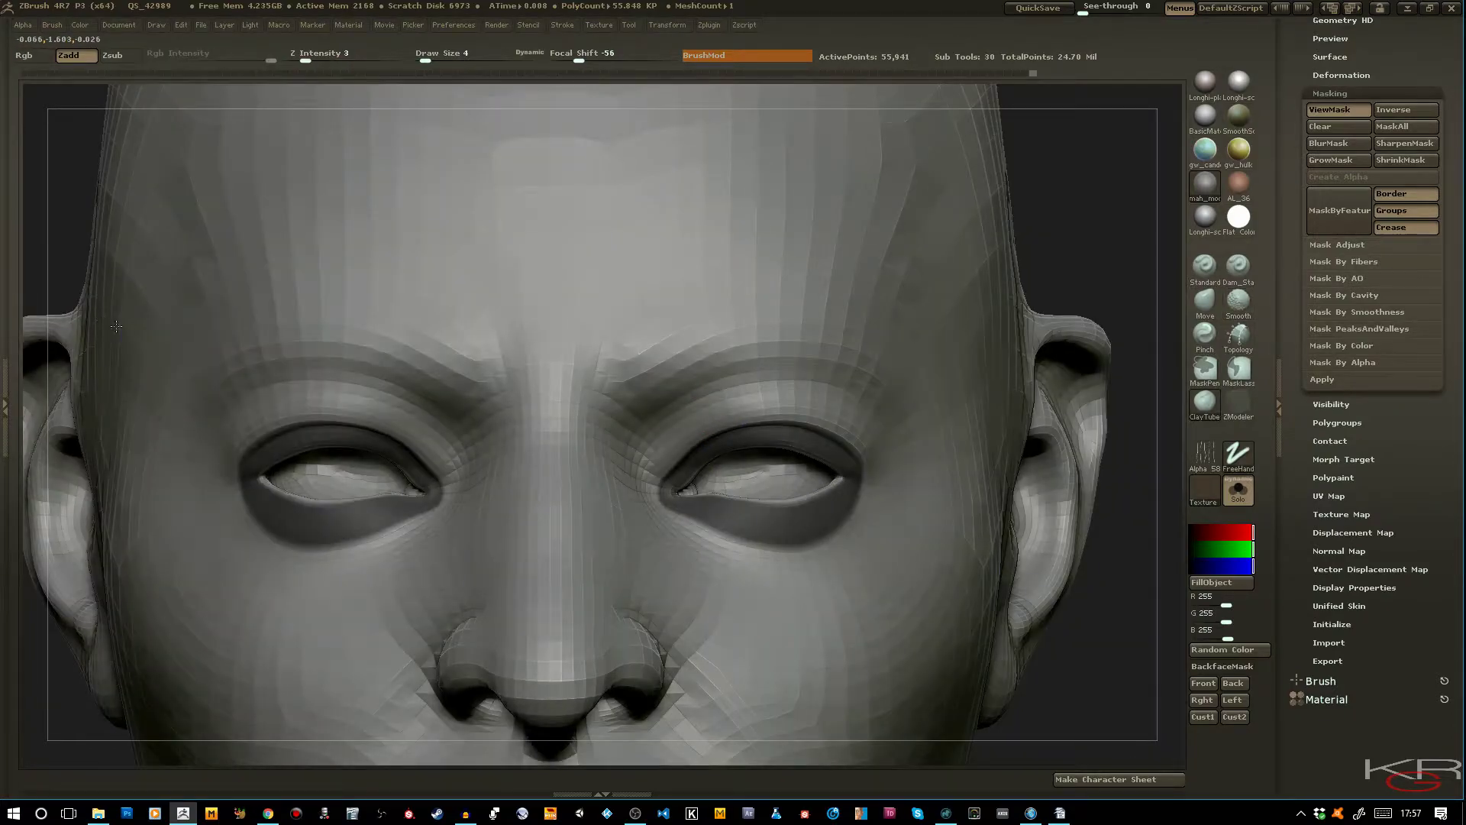
left_click(1326, 113)
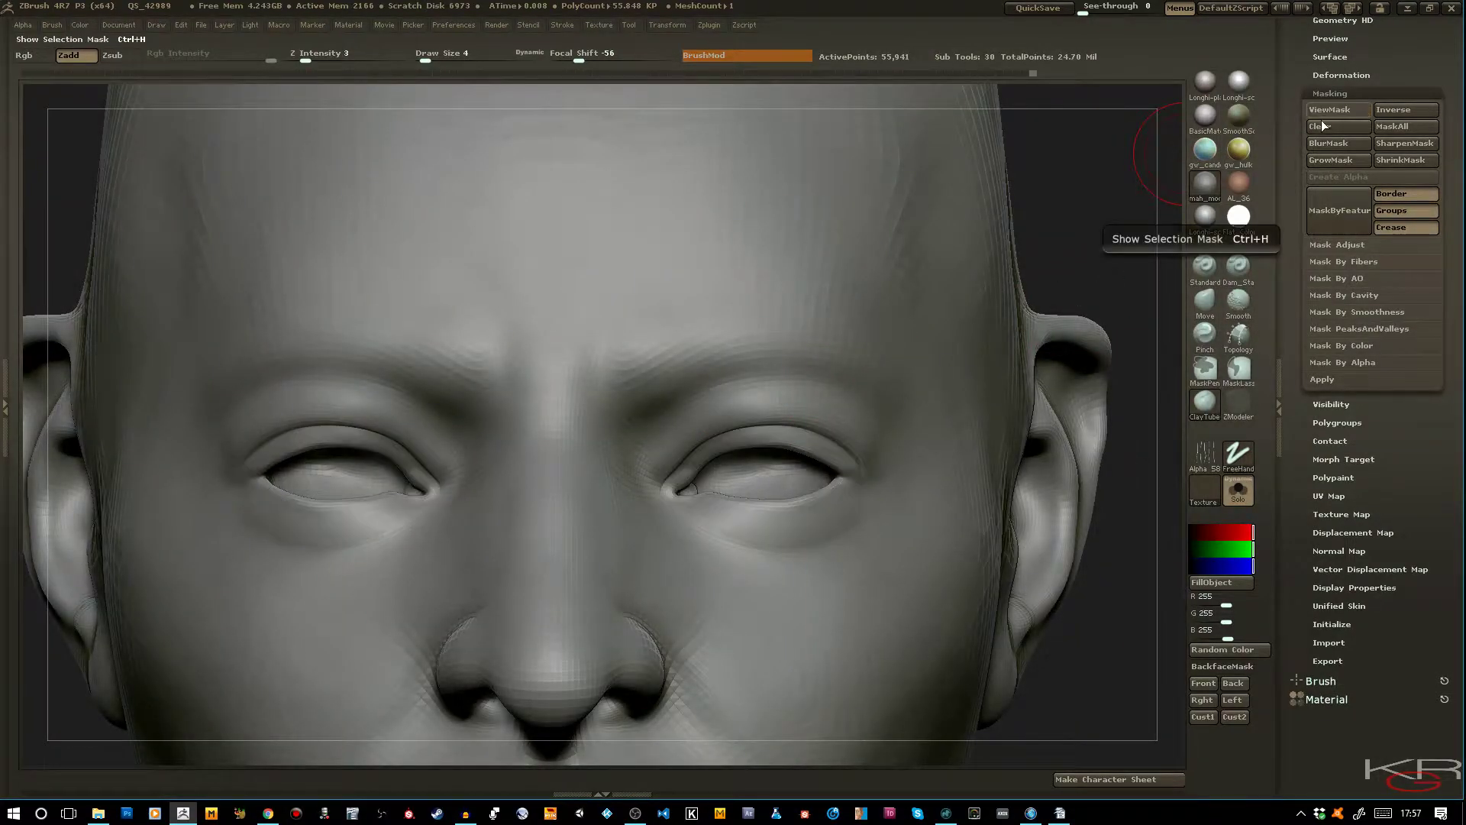
mouse_move(1096, 240)
left_mouse_down()
mouse_move(1016, 255)
mouse_move(1048, 265)
left_mouse_up()
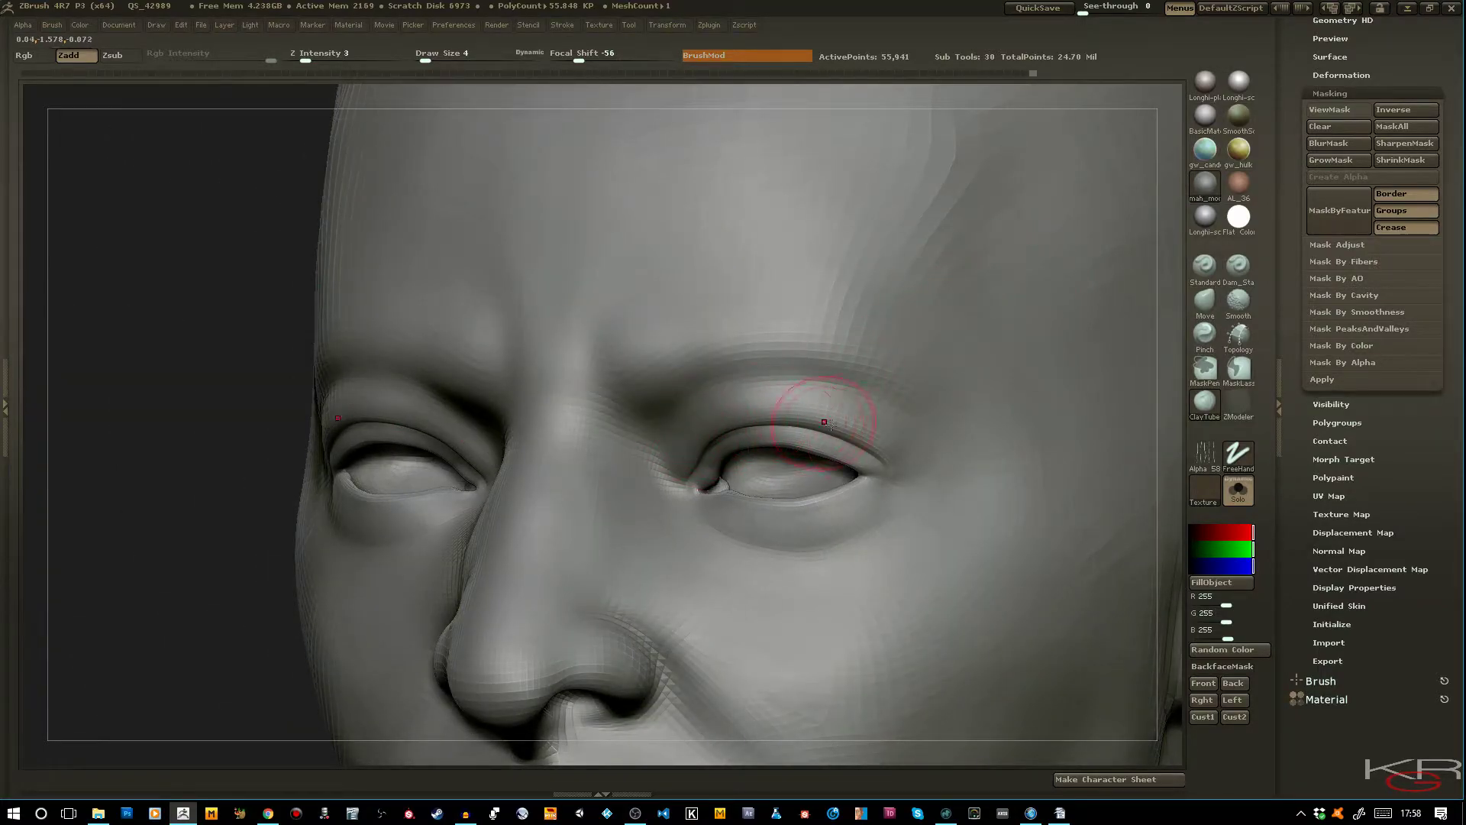
key("shift")
key("shift+d")
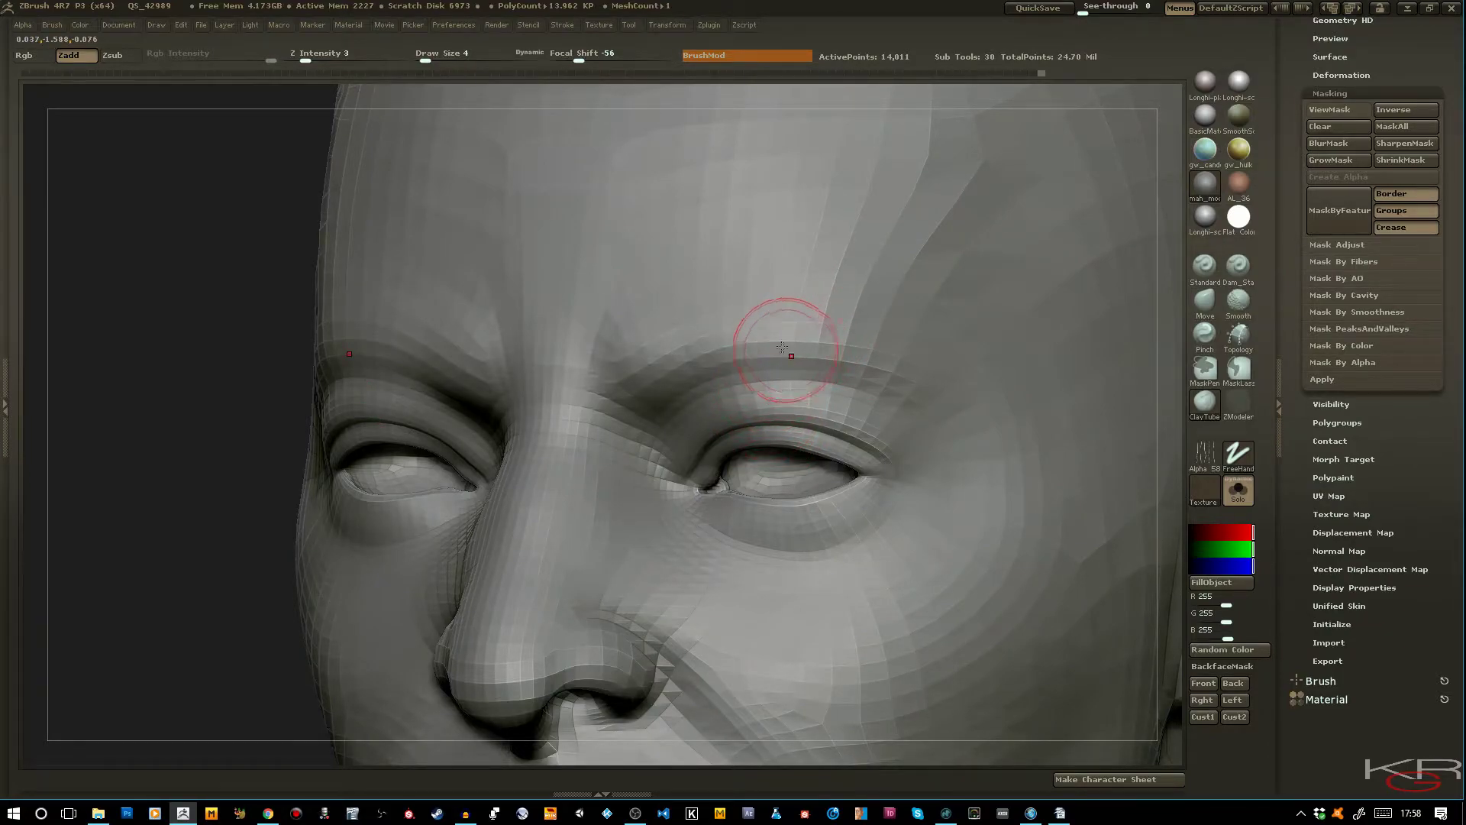
key("d")
Change the head's display material to gw_wax
mouse_move(1250, 175)
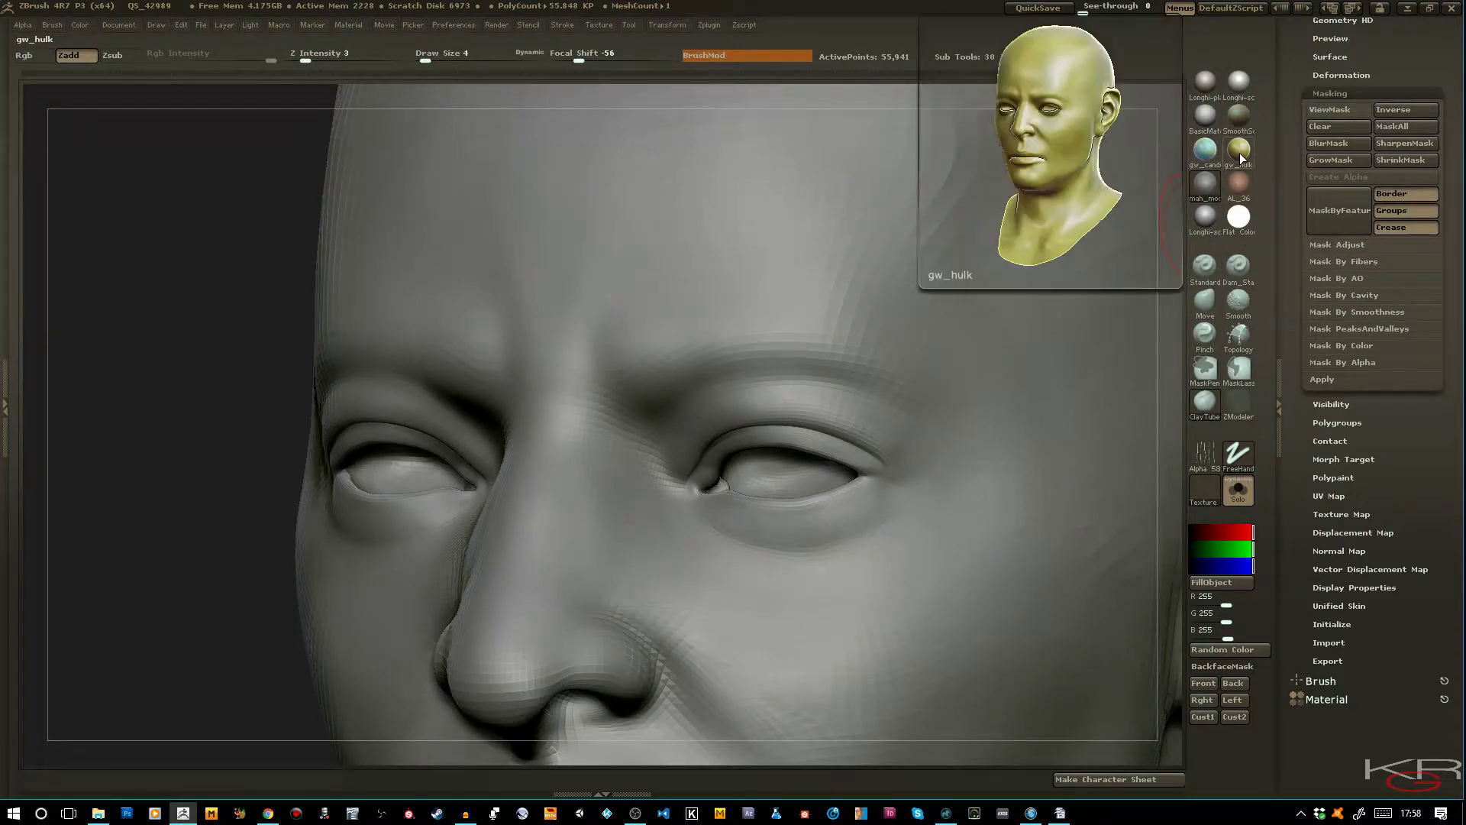
left_click(1238, 154)
left_click(1231, 153)
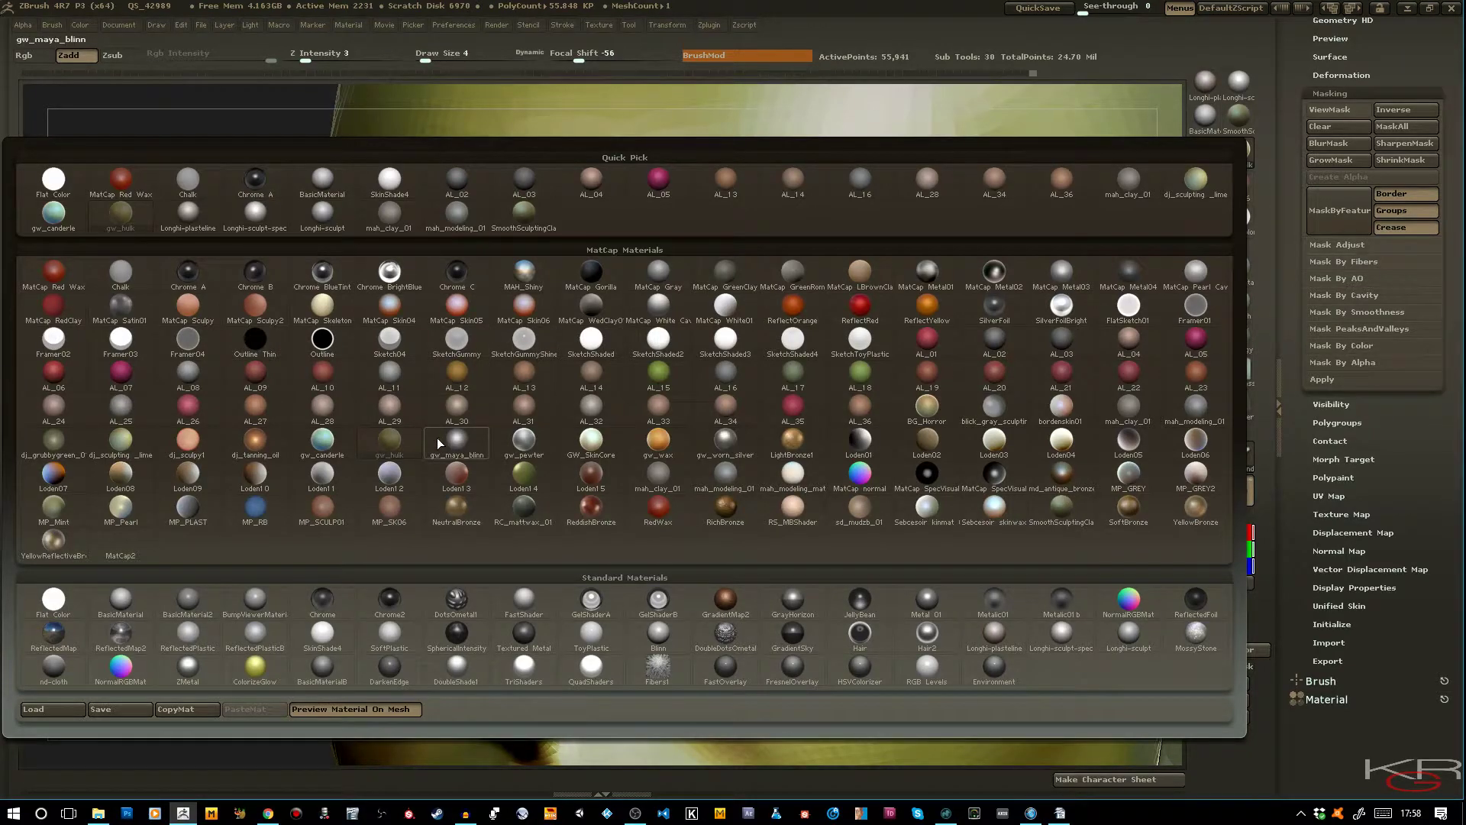
left_click(659, 442)
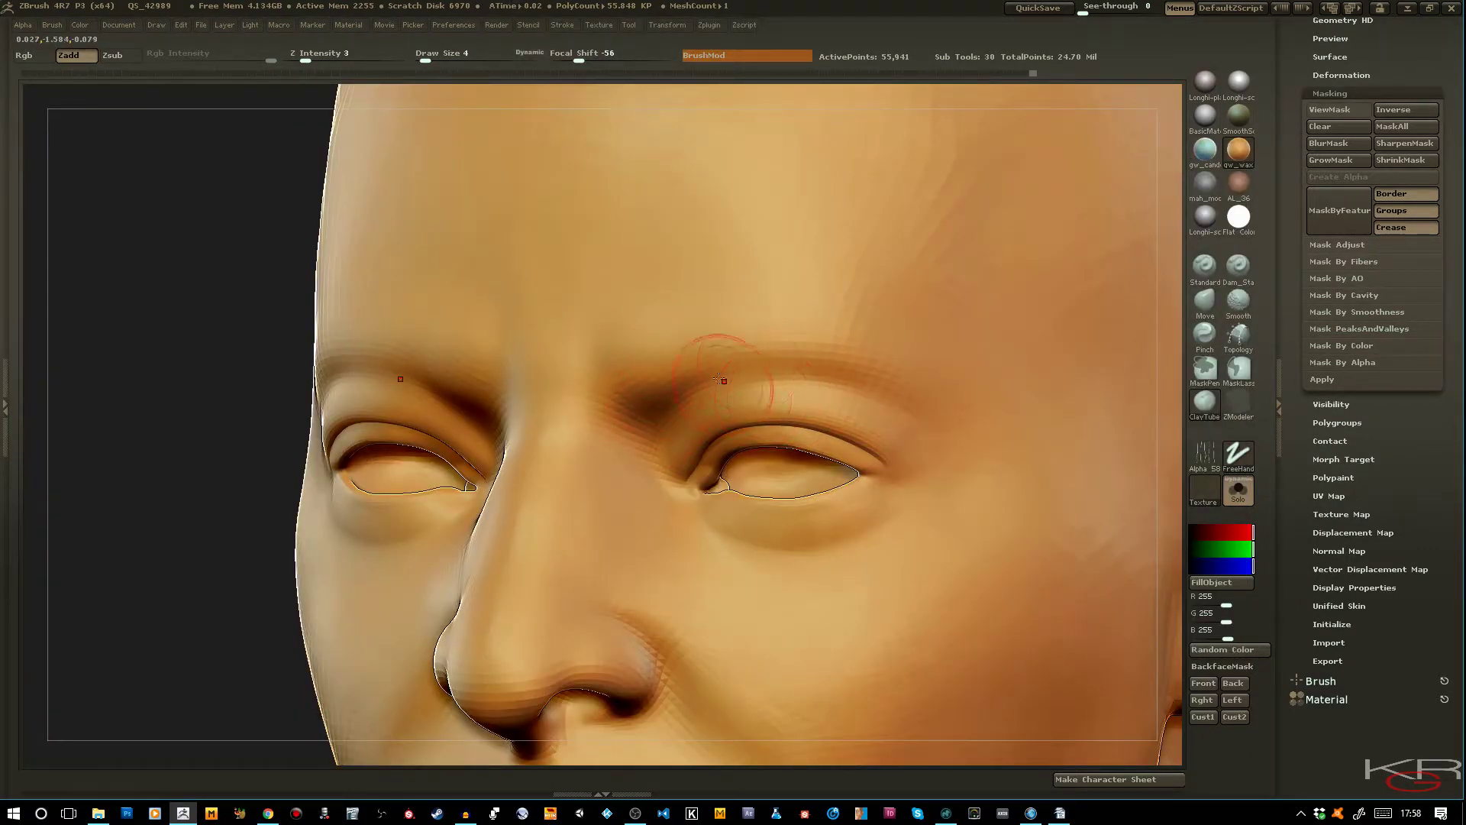
mouse_move(1200, 191)
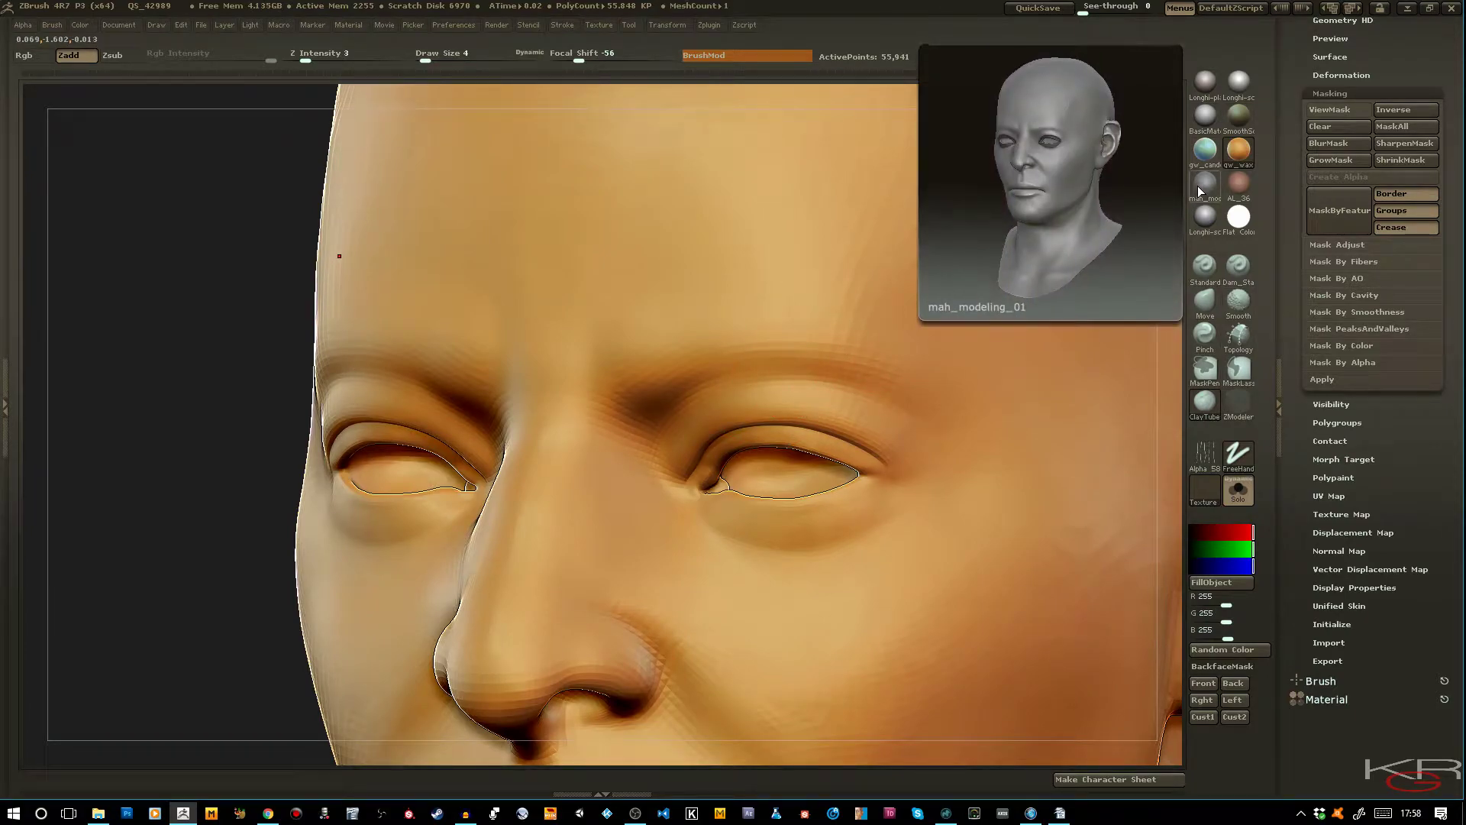
mouse_move(1240, 157)
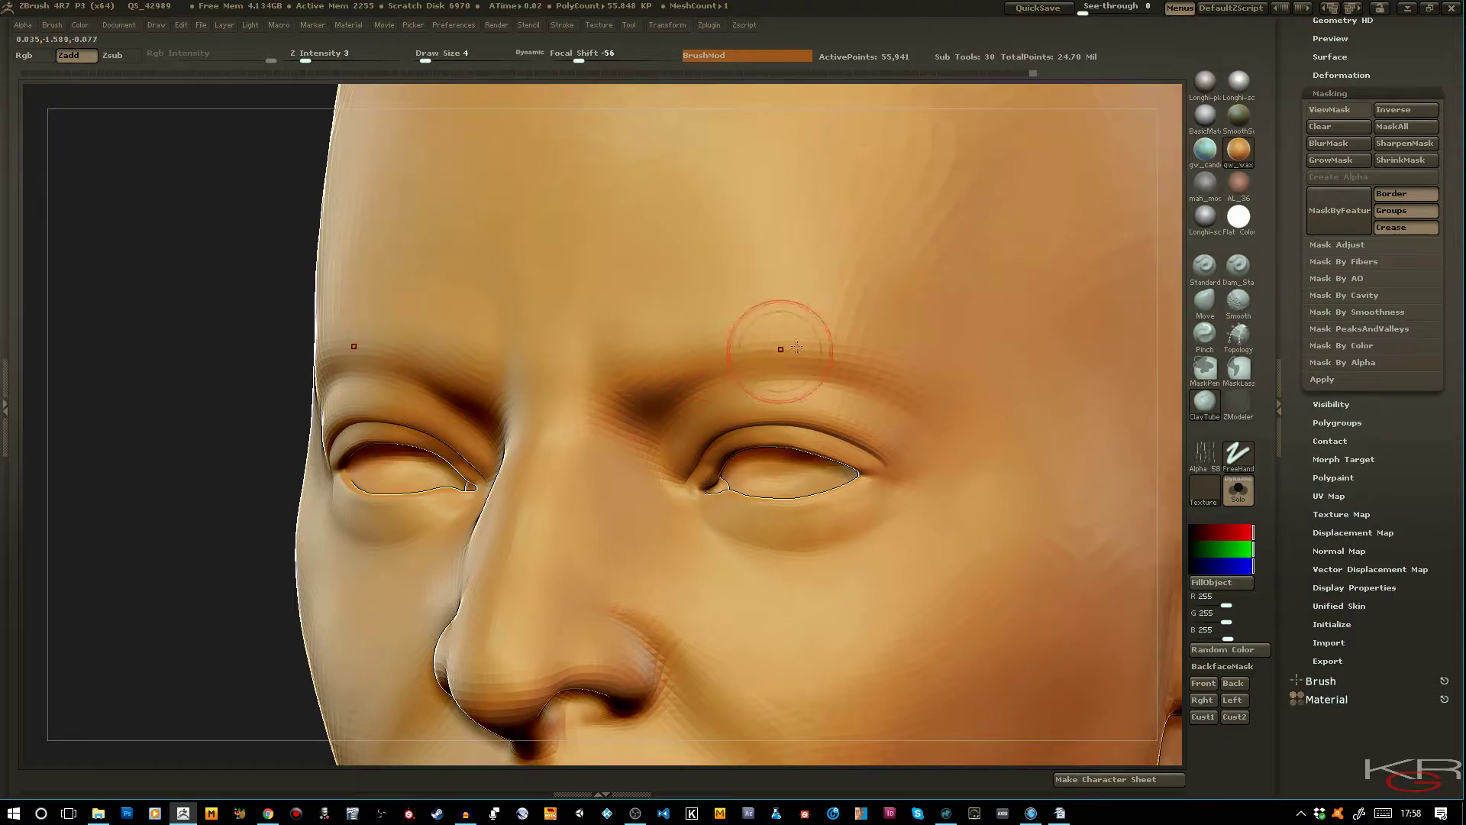
Show the mask again and add volume to the skin directly above the upper eyelid
left_click(1311, 111)
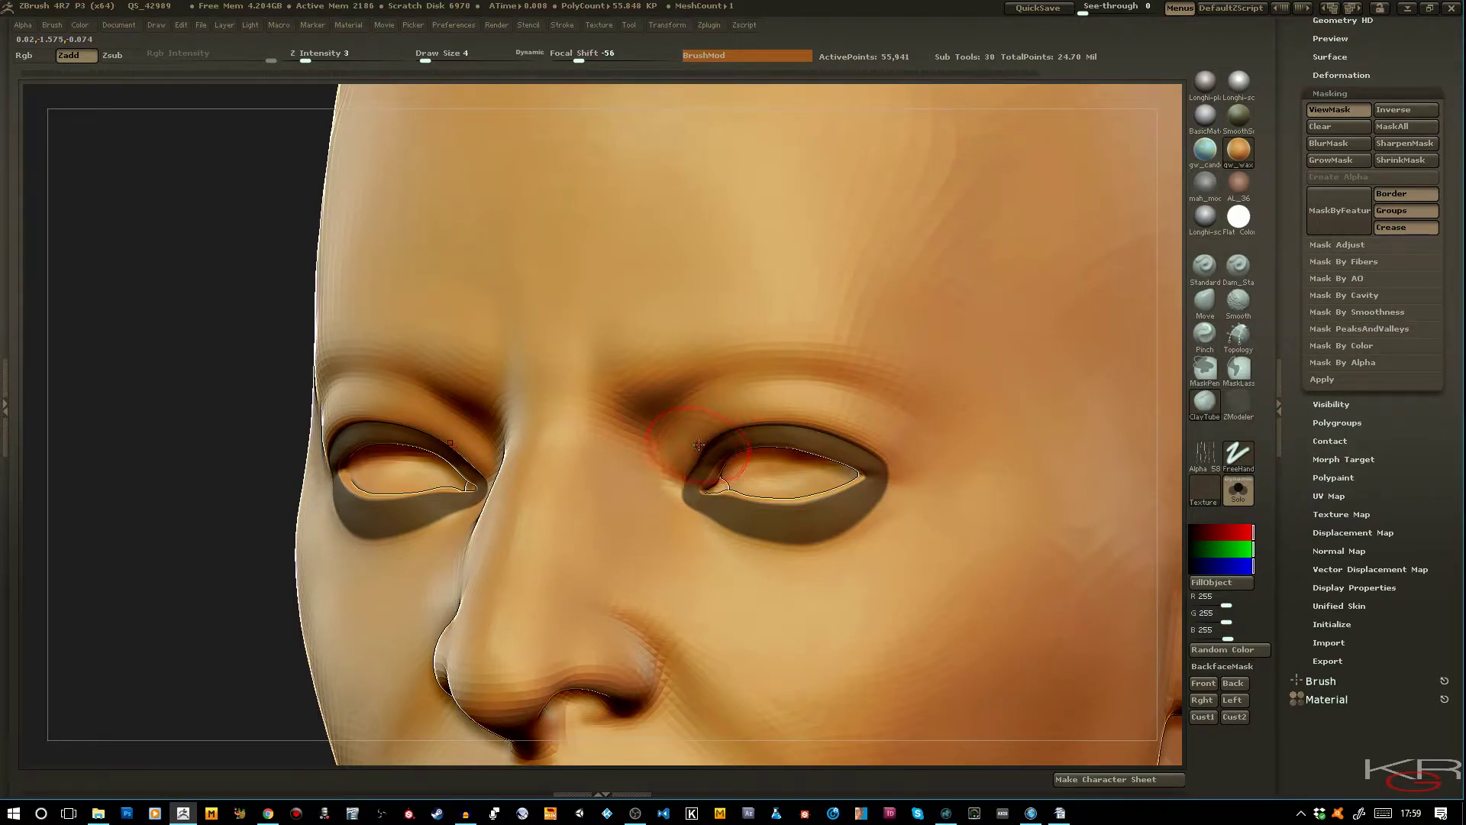
left_click_drag(794, 404, 726, 411)
left_click_drag(712, 400, 780, 411)
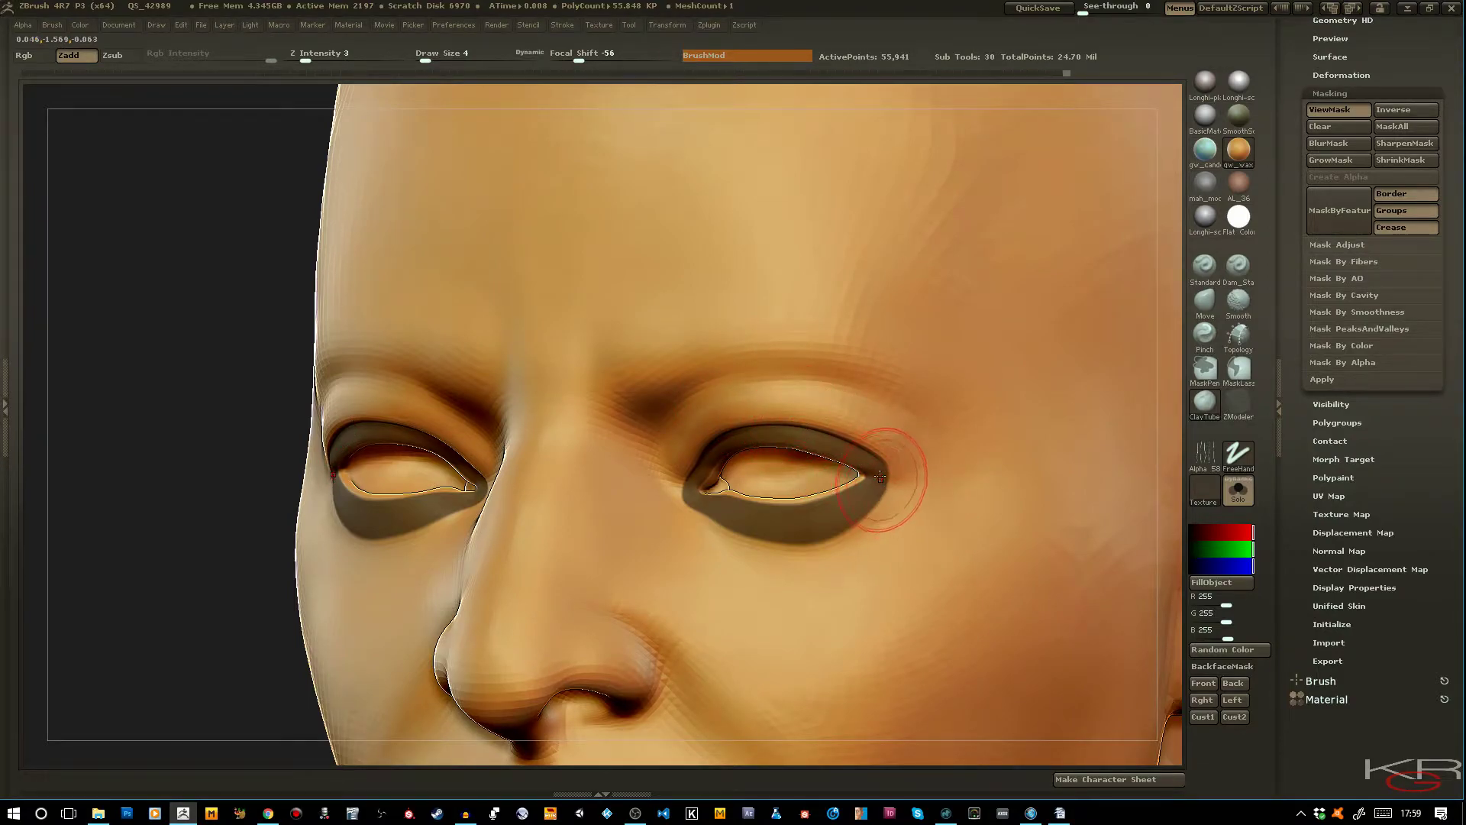
Extend the mask beyond the outer eye corner at draw size 1 and build clay over it at draw size 3
key("[")
key("ctrl")
left_click_drag(894, 488, 888, 483, "ctrl")
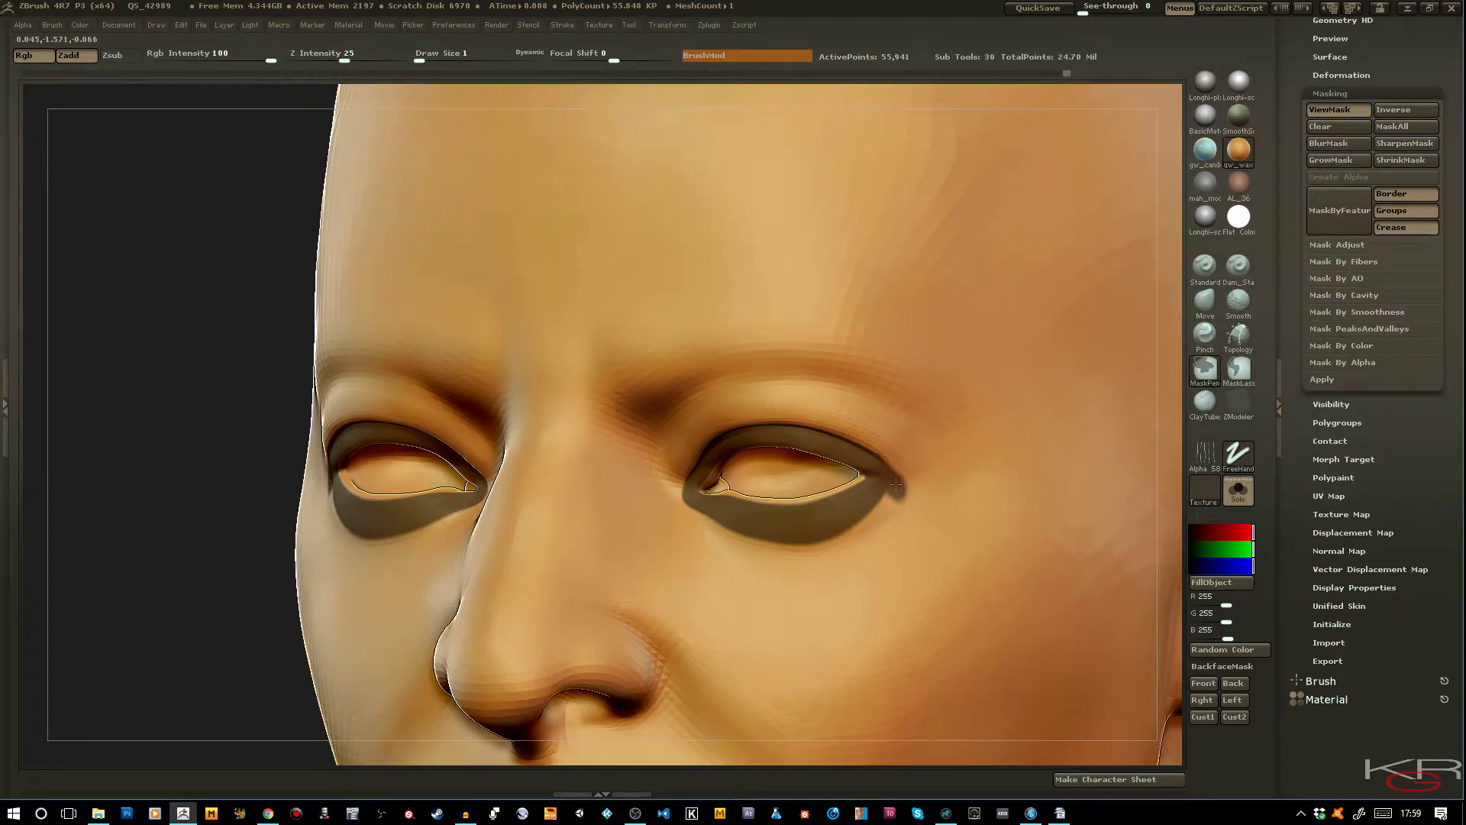
key("ctrl")
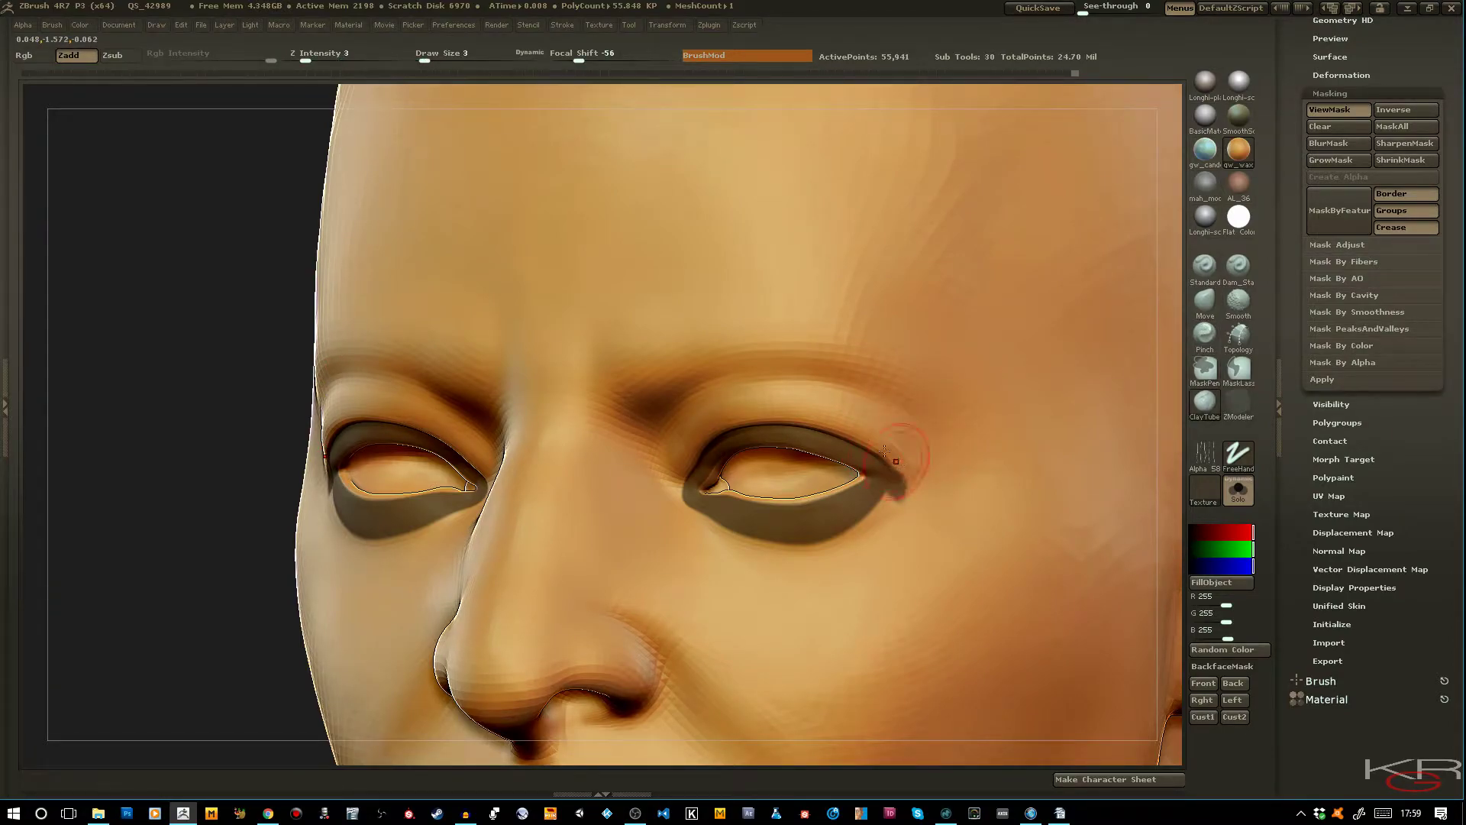
left_click_drag(910, 475, 870, 427)
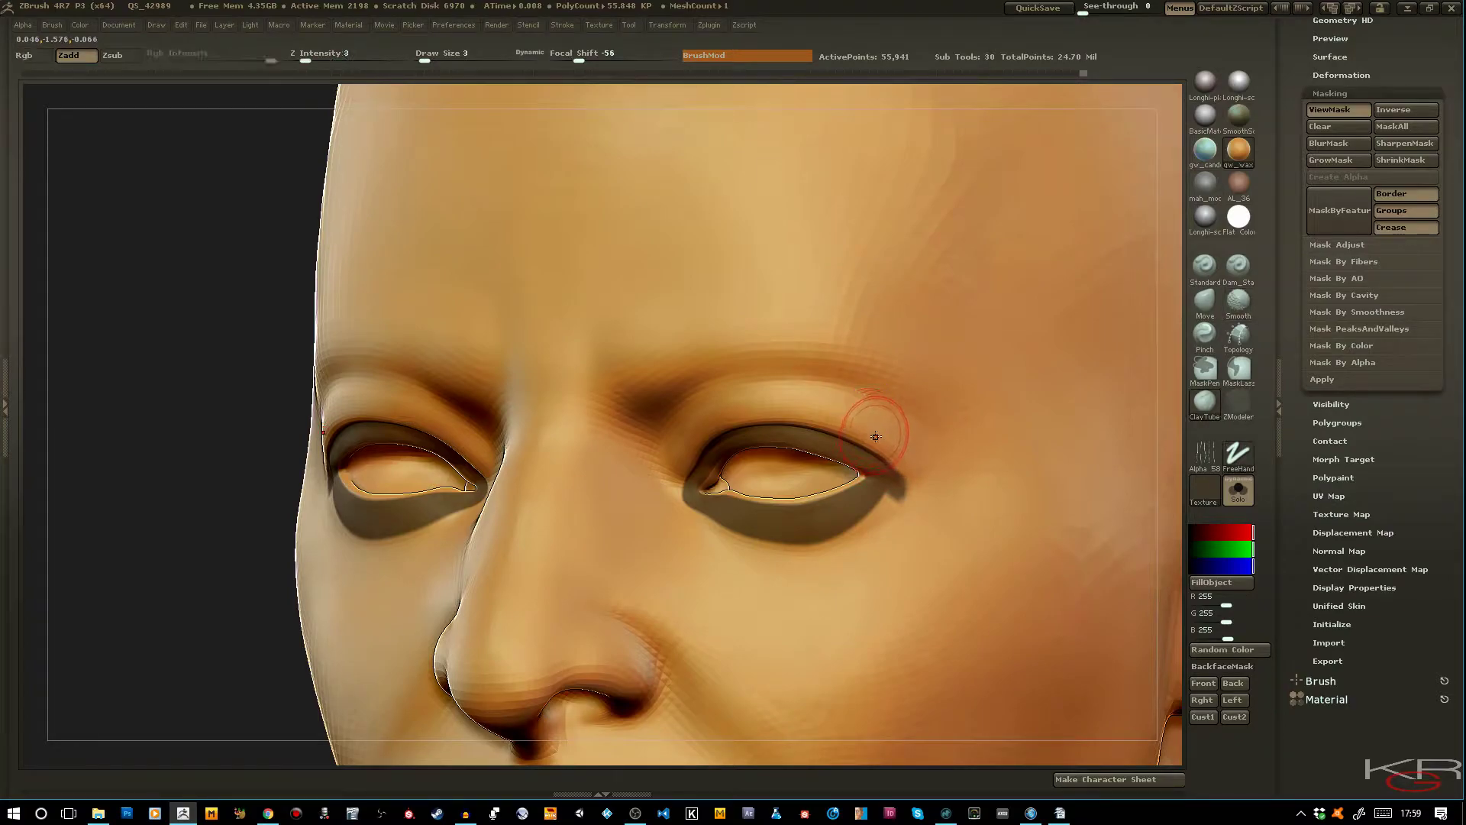
Hide the mask display and smooth the skin at the outer end of the upper eyelid fold
left_click(1320, 111)
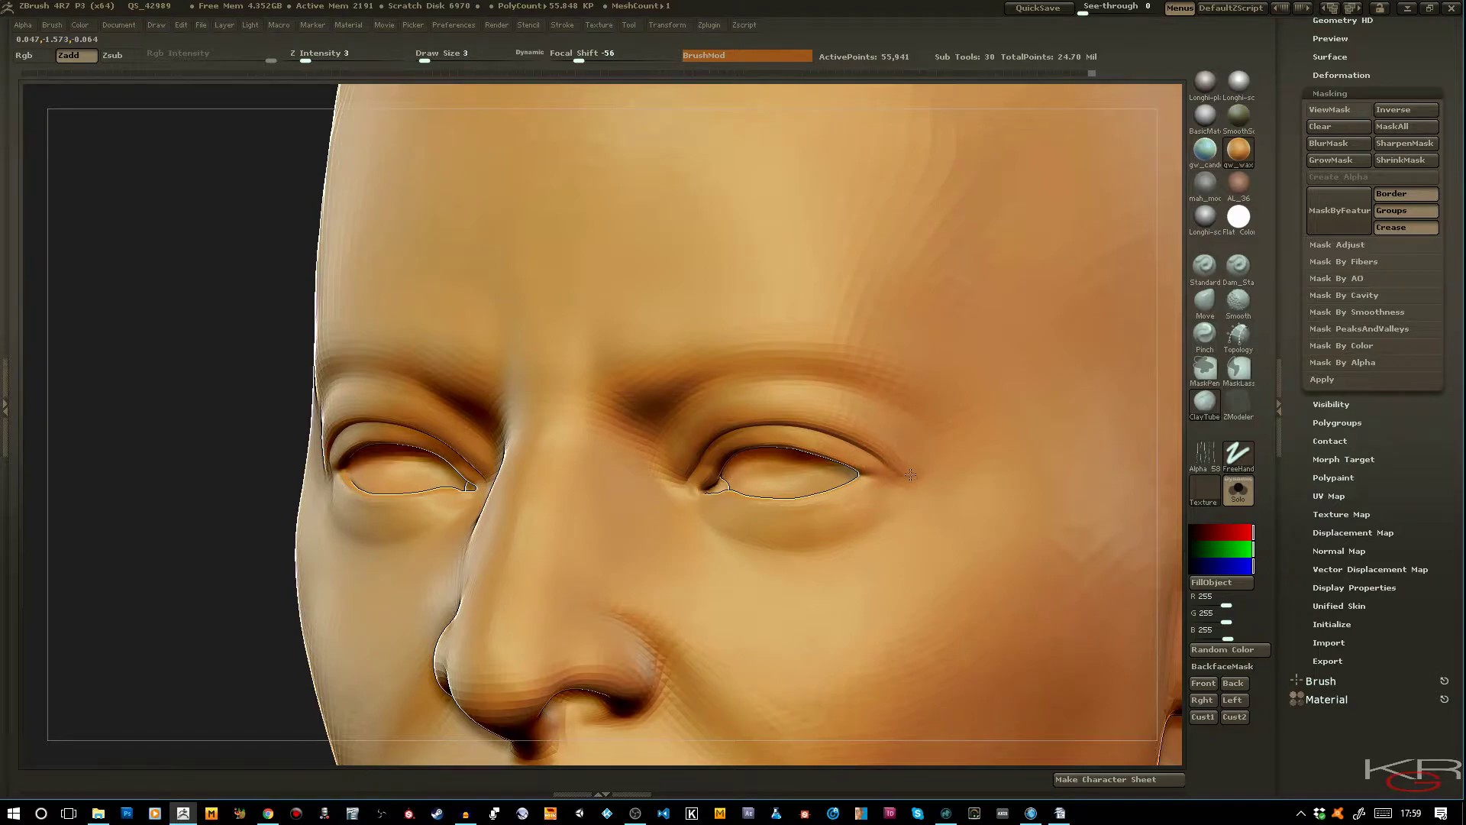
mouse_move(878, 447)
left_mouse_down()
mouse_move(898, 462)
mouse_move(891, 439)
left_mouse_up()
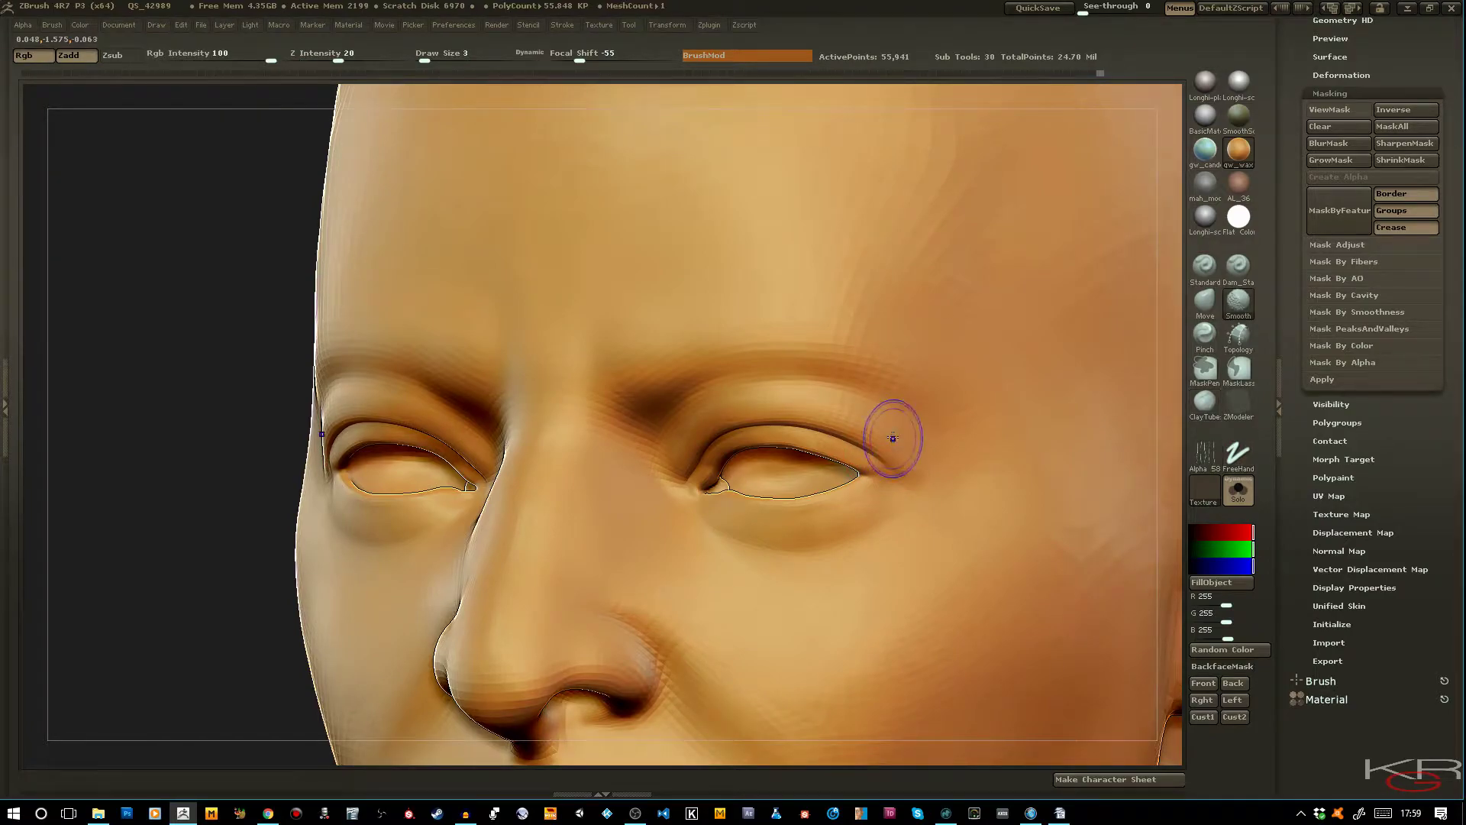
left_click_drag(155, 466, 316, 406)
left_click_drag(330, 344, 514, 380)
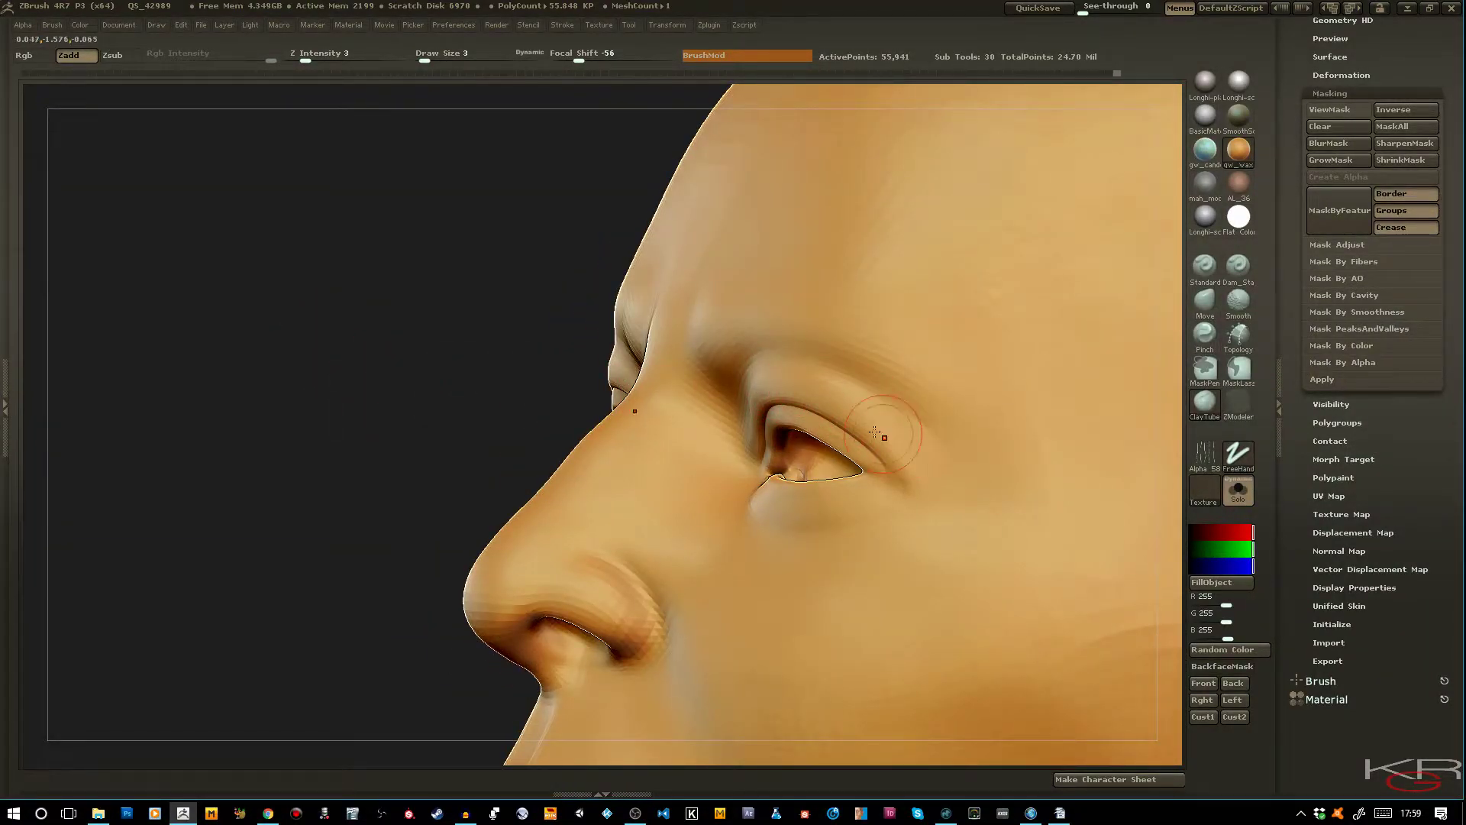
Build up the skin between the eyebrow and the upper eyelid fold with strokes at draw size 1
key("bracketleft")
key("bracketleft")
mouse_move(795, 357)
left_mouse_down()
mouse_move(680, 305)
mouse_move(664, 407)
left_mouse_up()
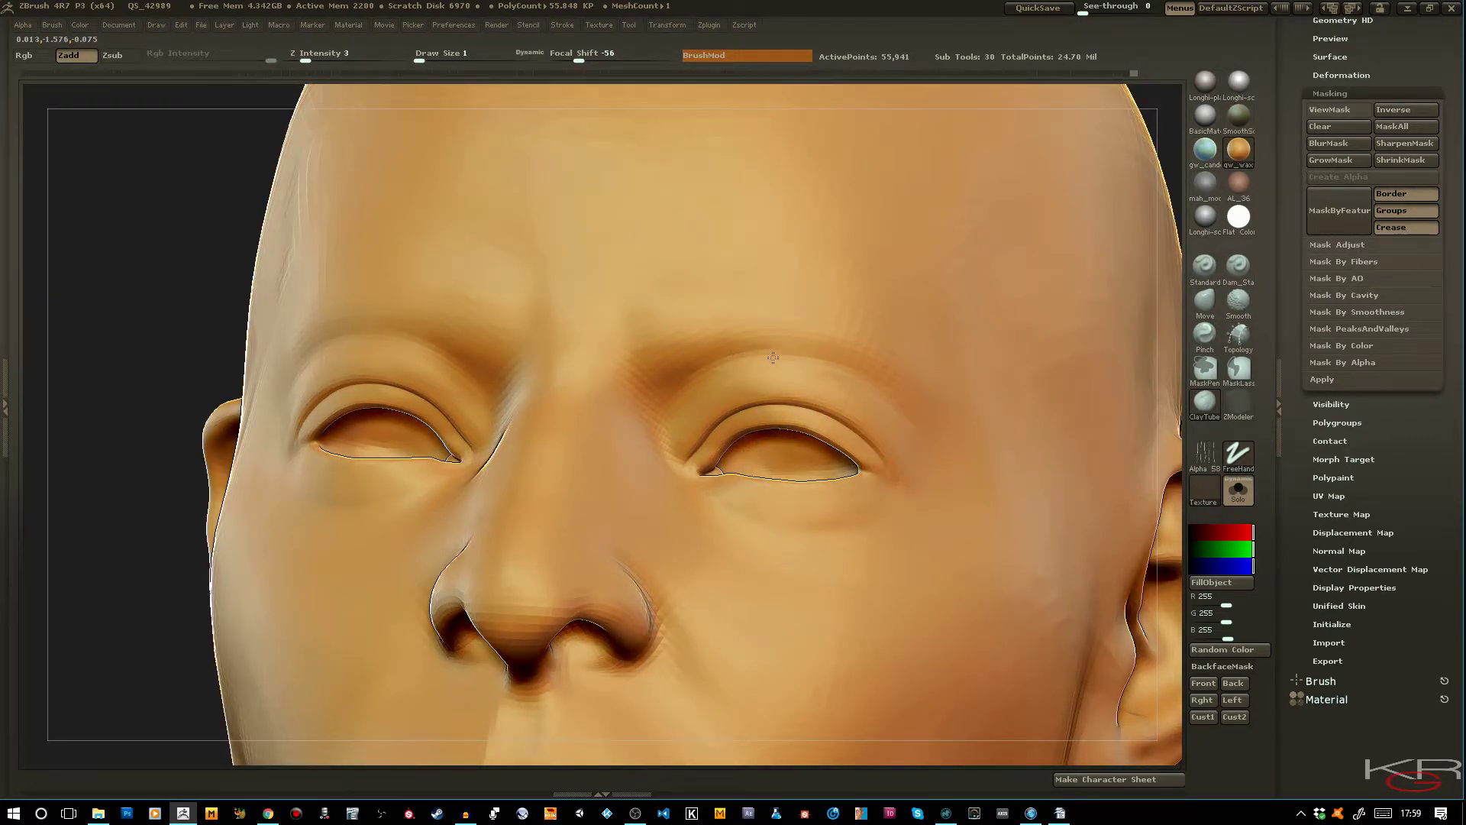
left_click_drag(672, 394, 679, 389)
left_click_drag(763, 346, 807, 357)
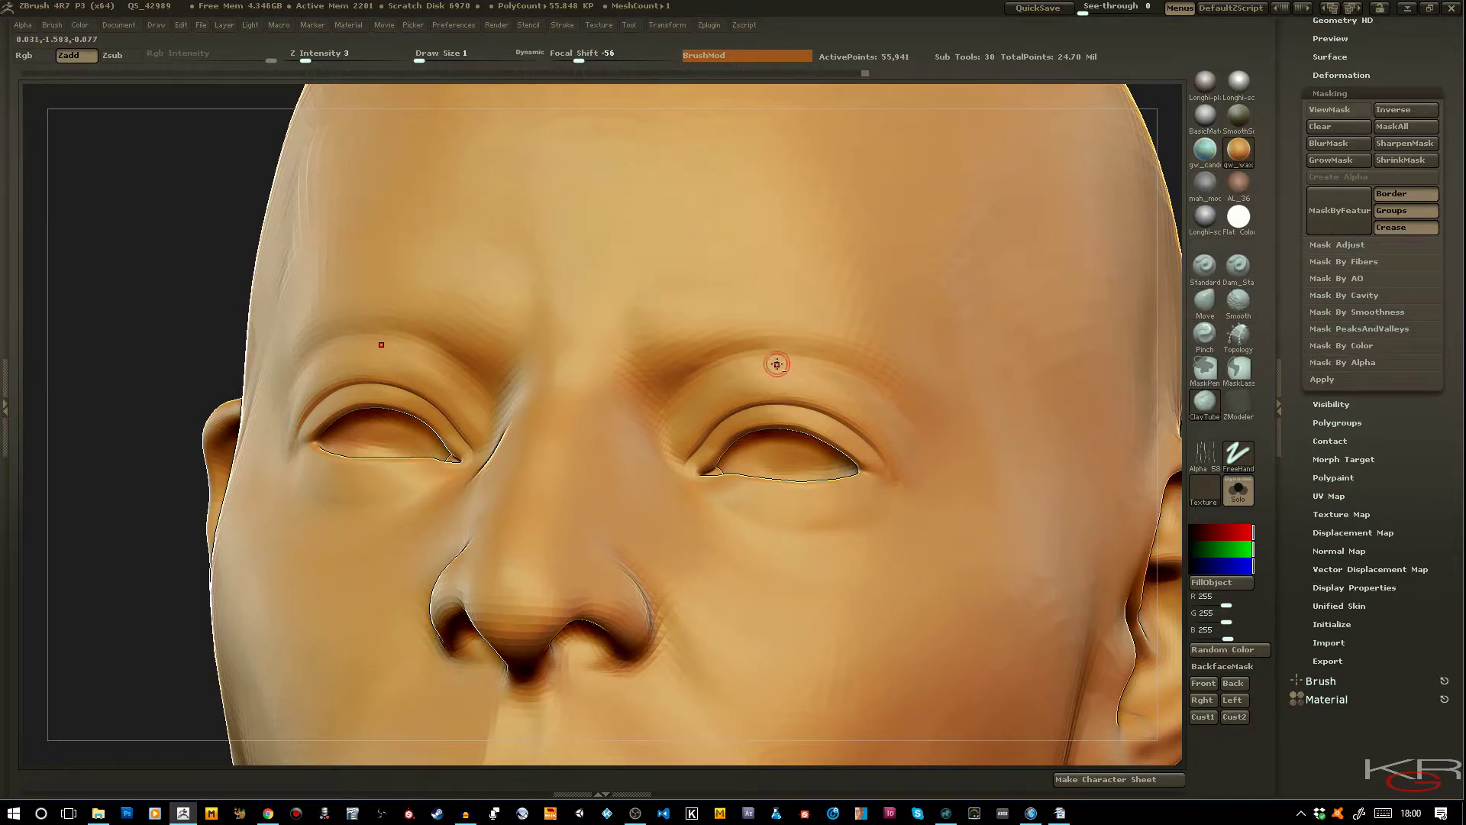
left_click_drag(208, 233, 206, 242)
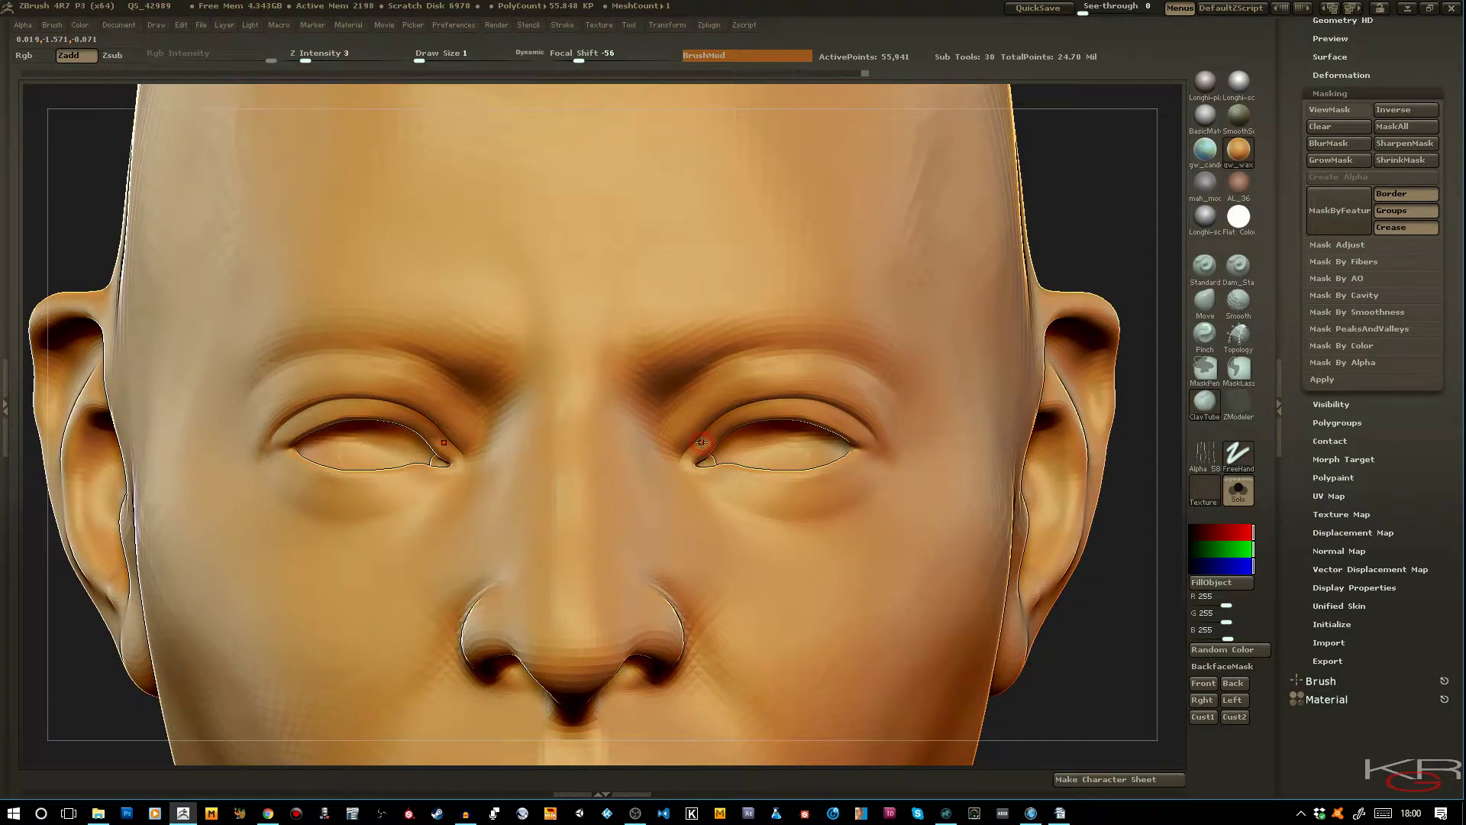
Examine the eye area from front and three-quarter views, both on the isolated head and with the whole character shown
key("]")
left_click_drag(1104, 655, 1053, 653)
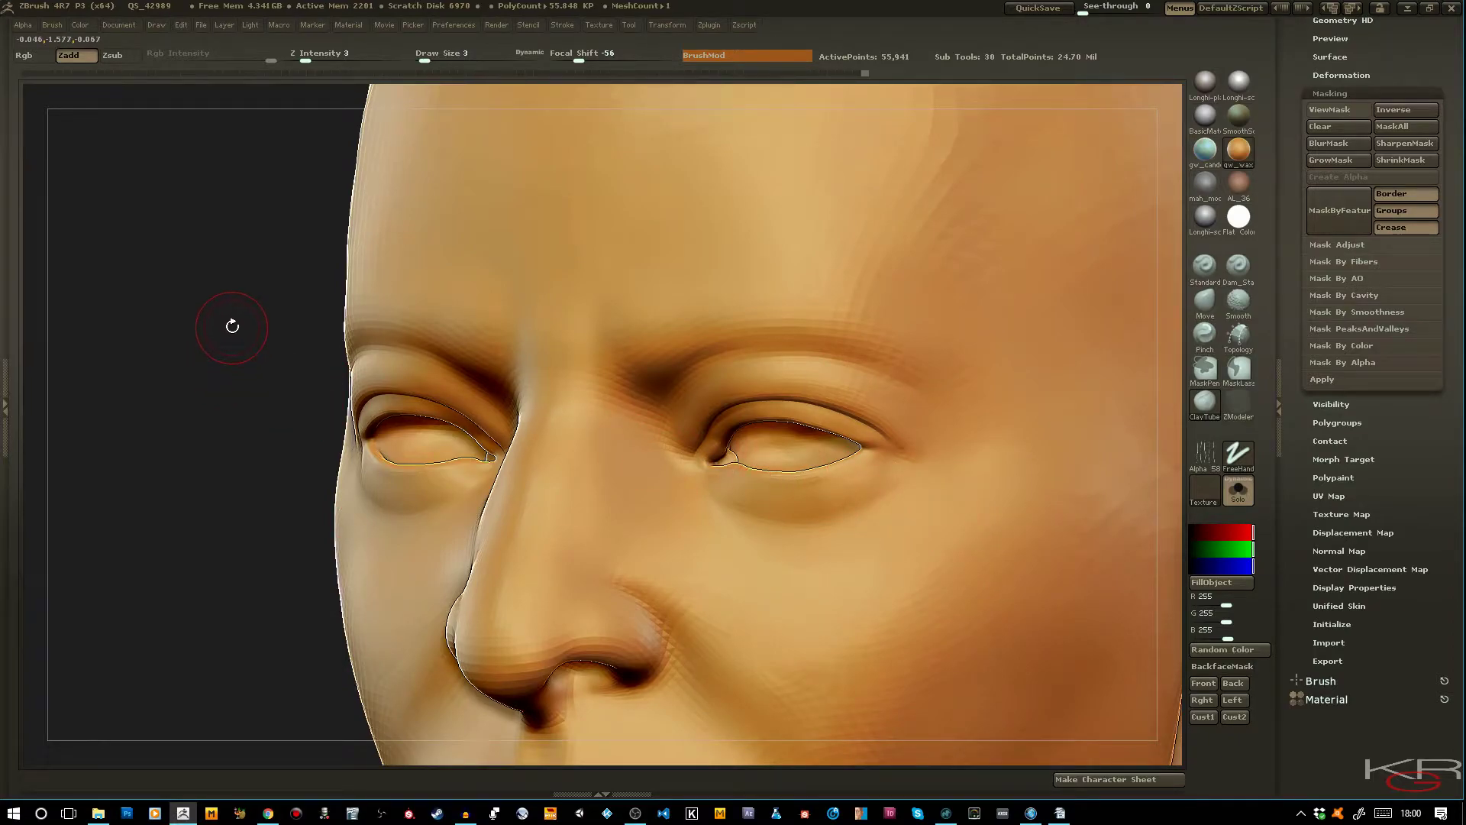
mouse_move(233, 313)
left_mouse_down()
mouse_move(236, 330)
mouse_move(221, 317)
left_mouse_up()
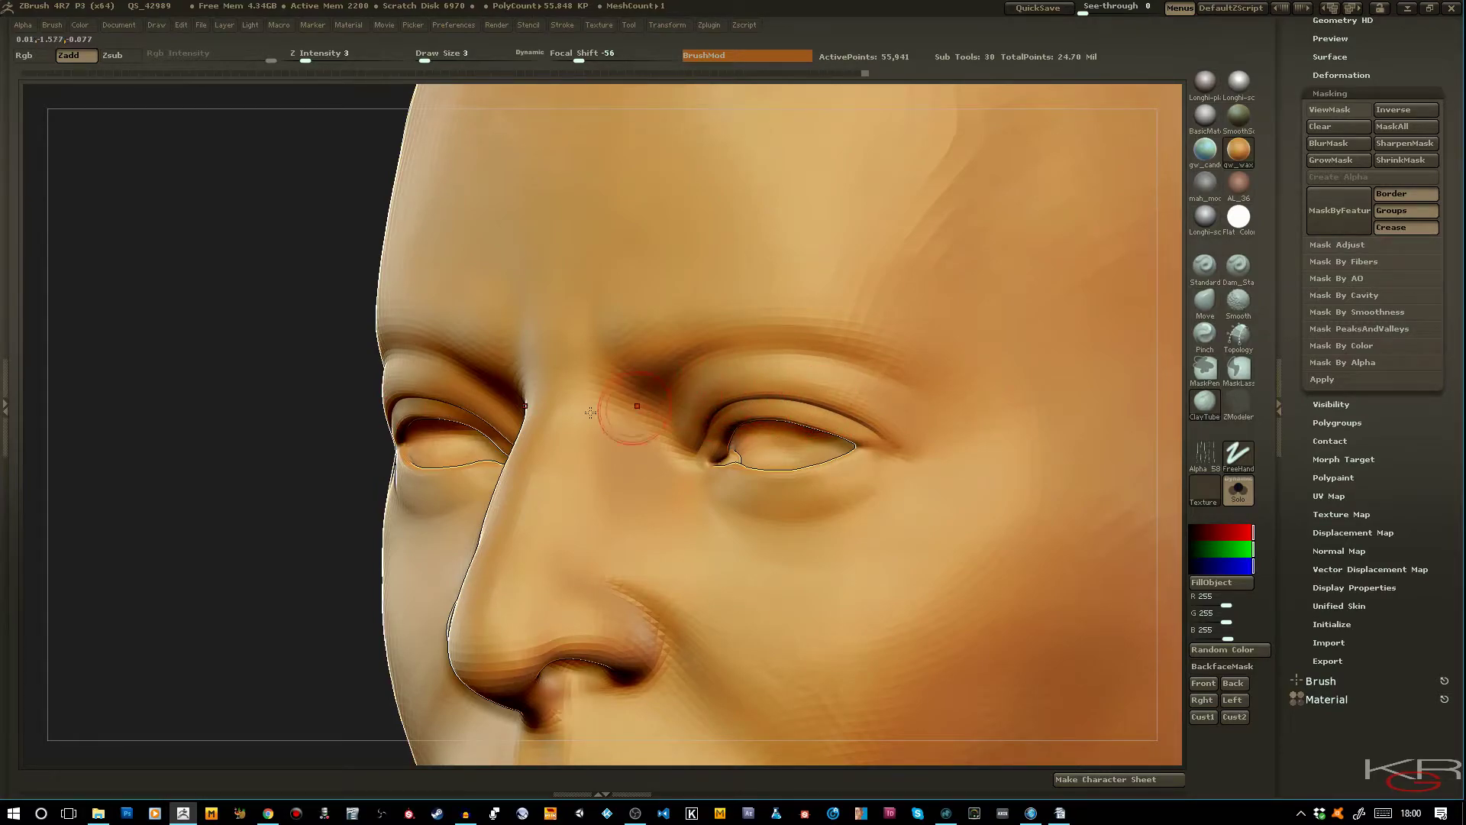
left_click_drag(233, 433, 248, 422, "shift")
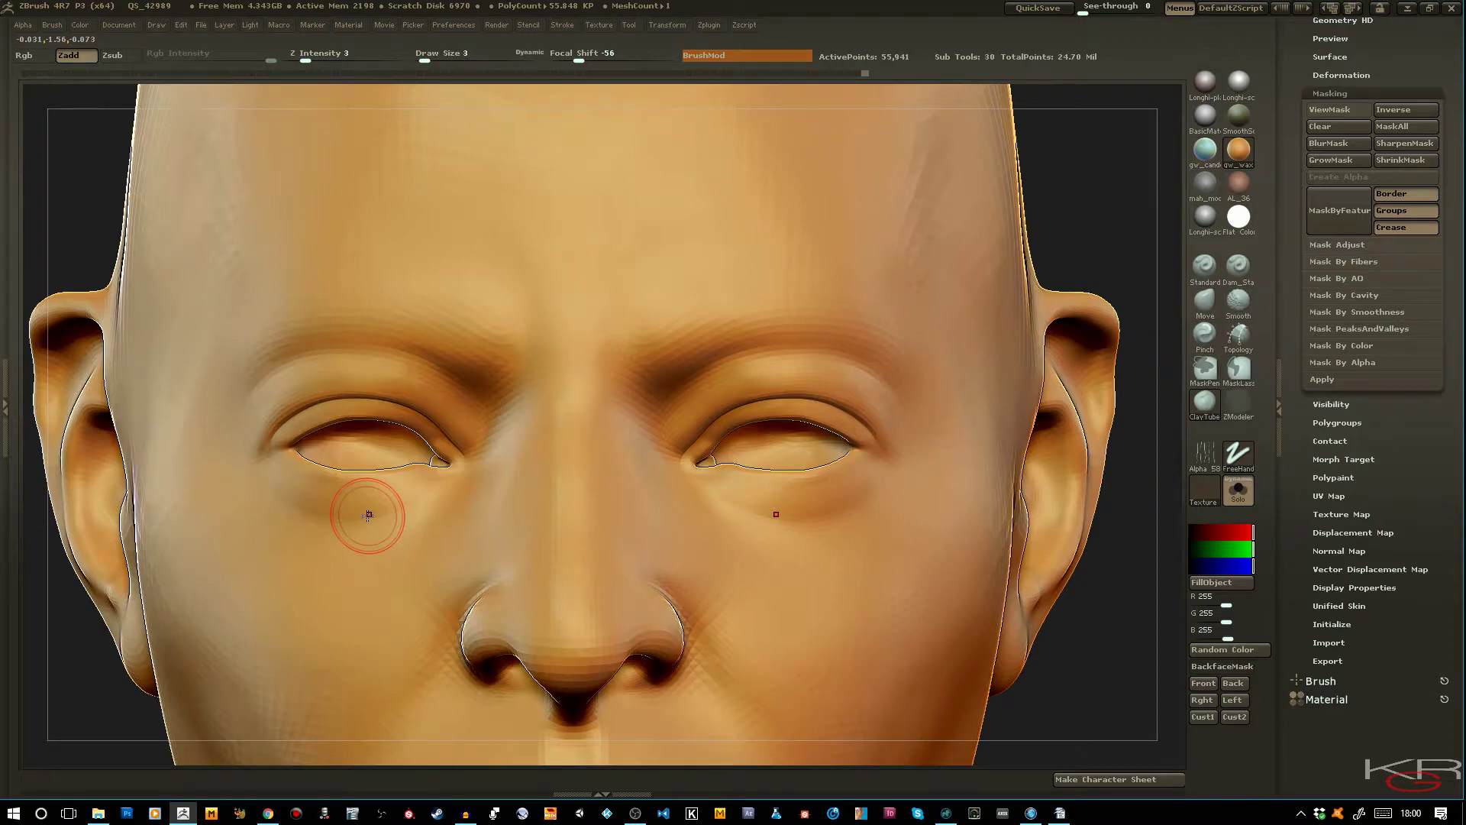
key("f")
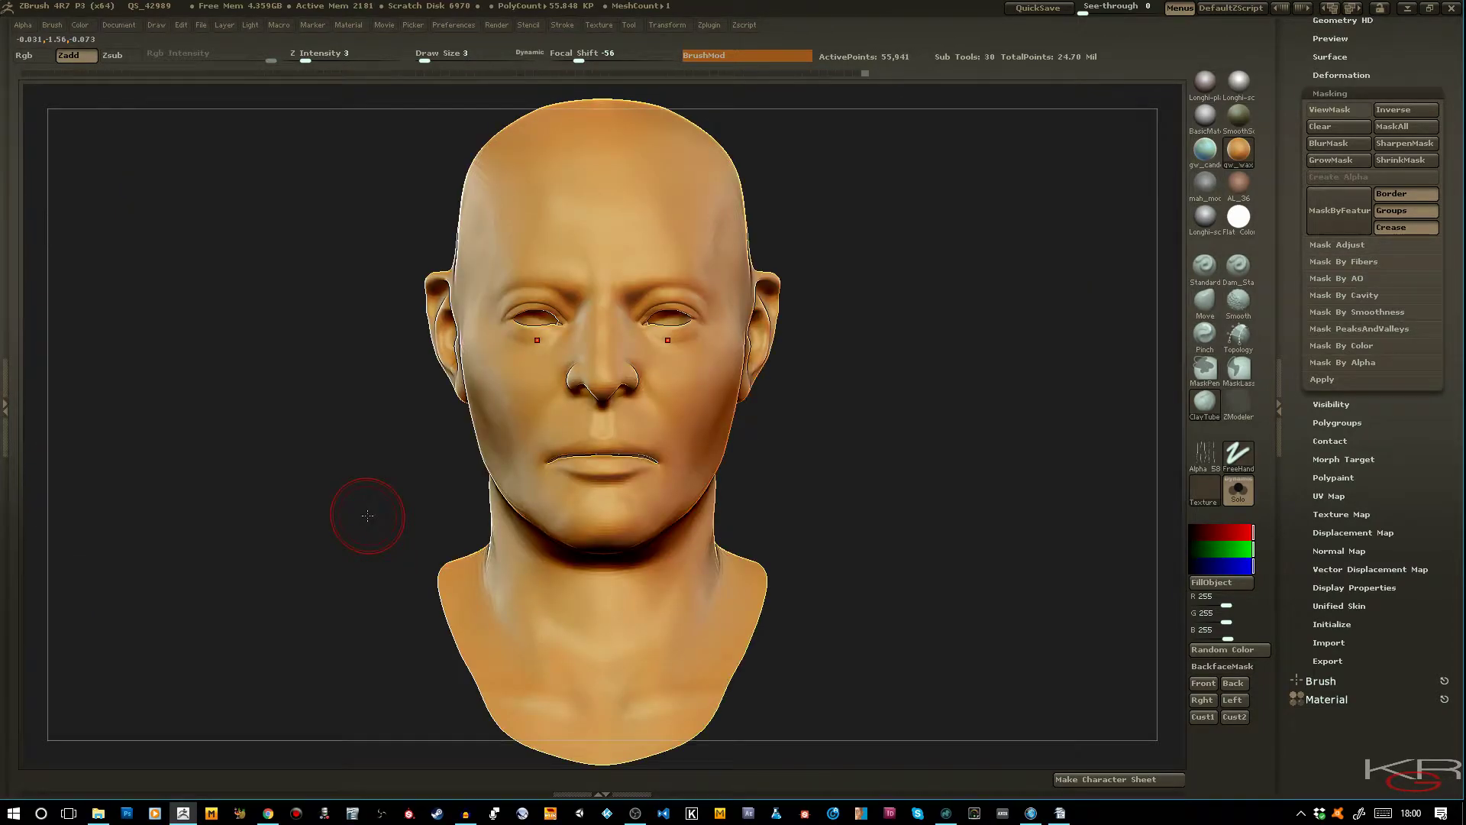
left_click(1236, 493)
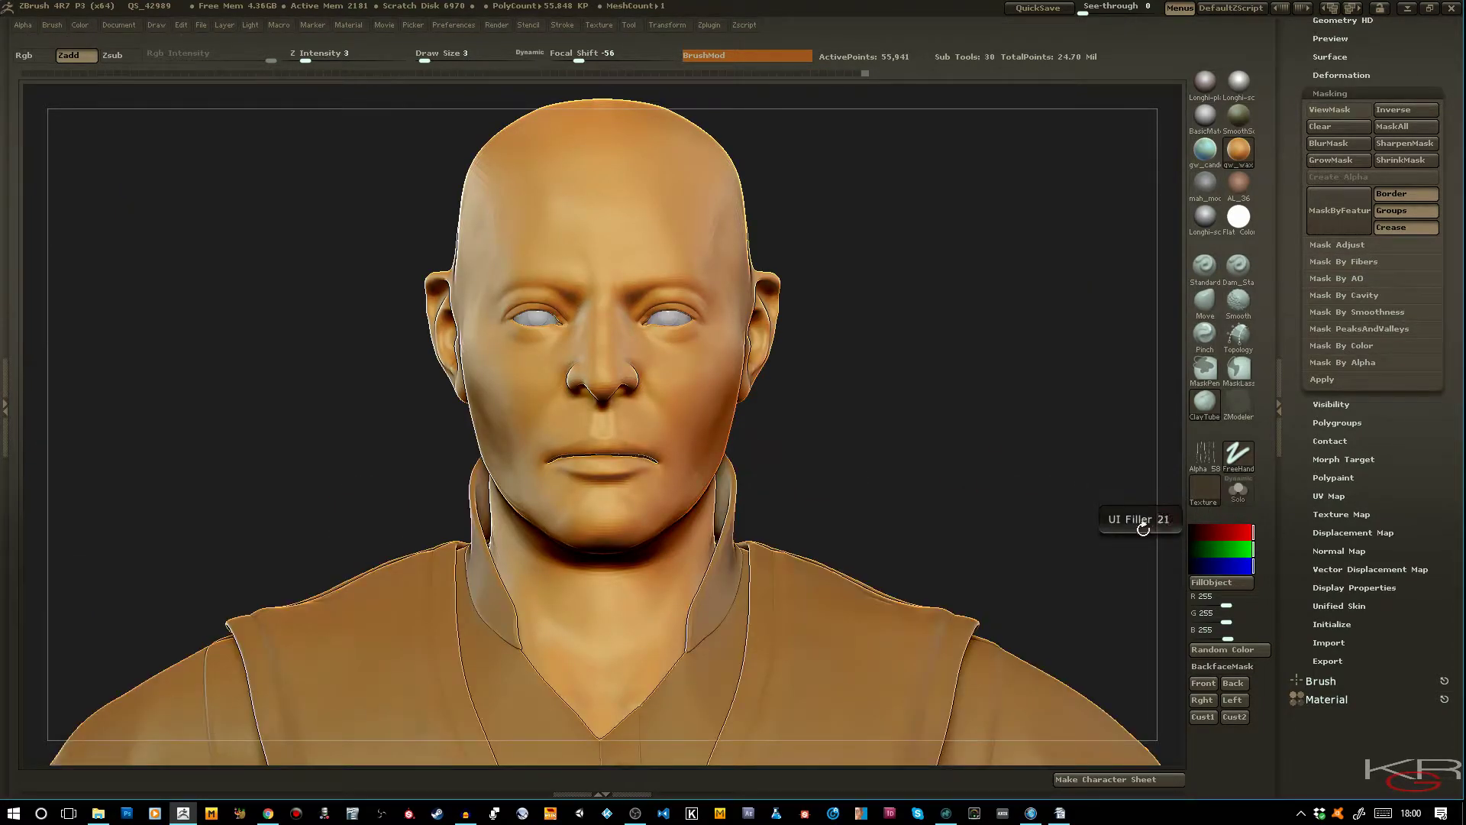
mouse_move(970, 407)
left_mouse_down()
mouse_move(926, 415)
mouse_move(971, 415)
left_mouse_up()
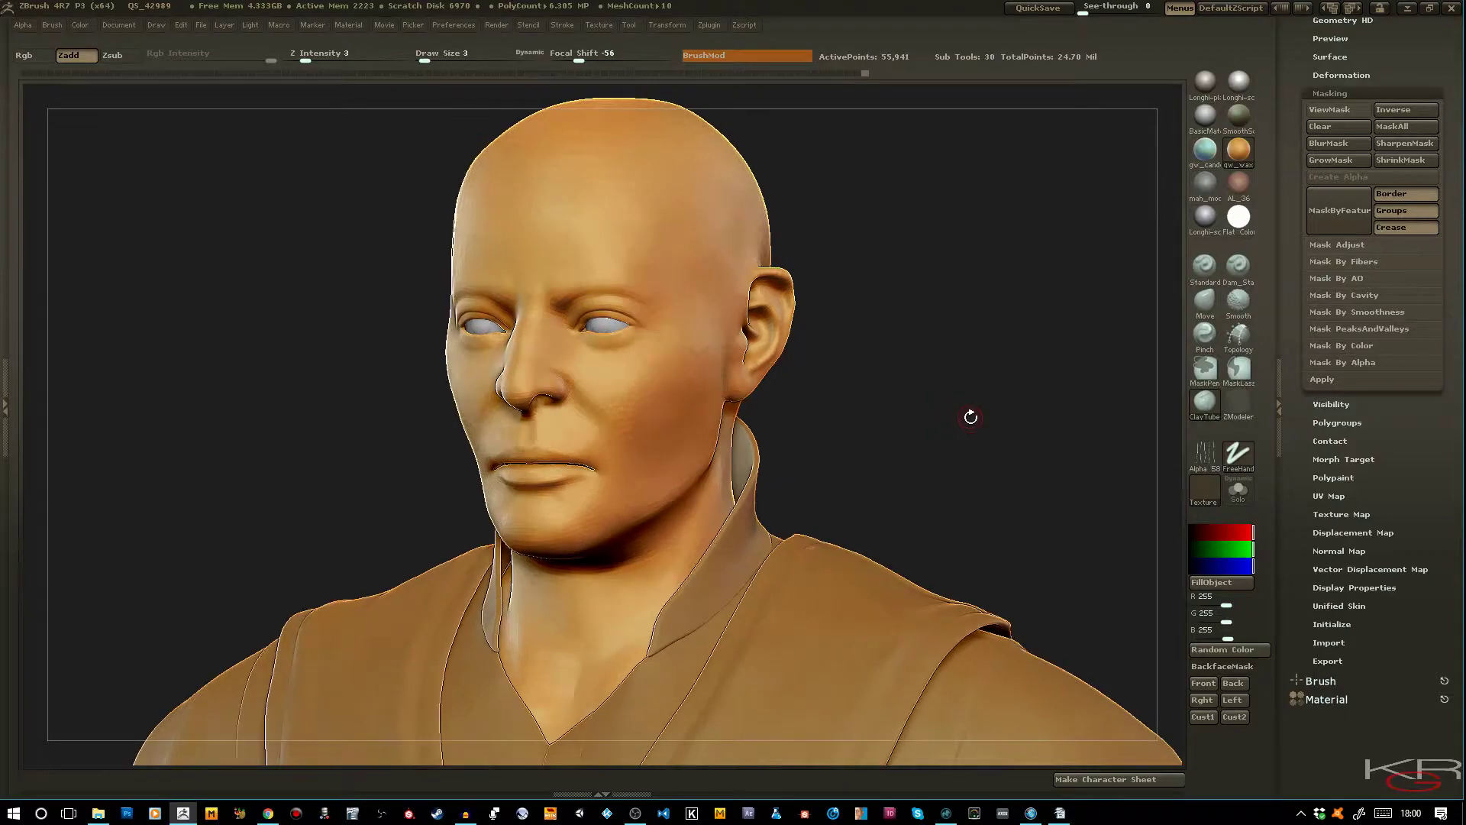
Show the mask again and invert it so that only the eyelids can be sculpted
left_click(1362, 222)
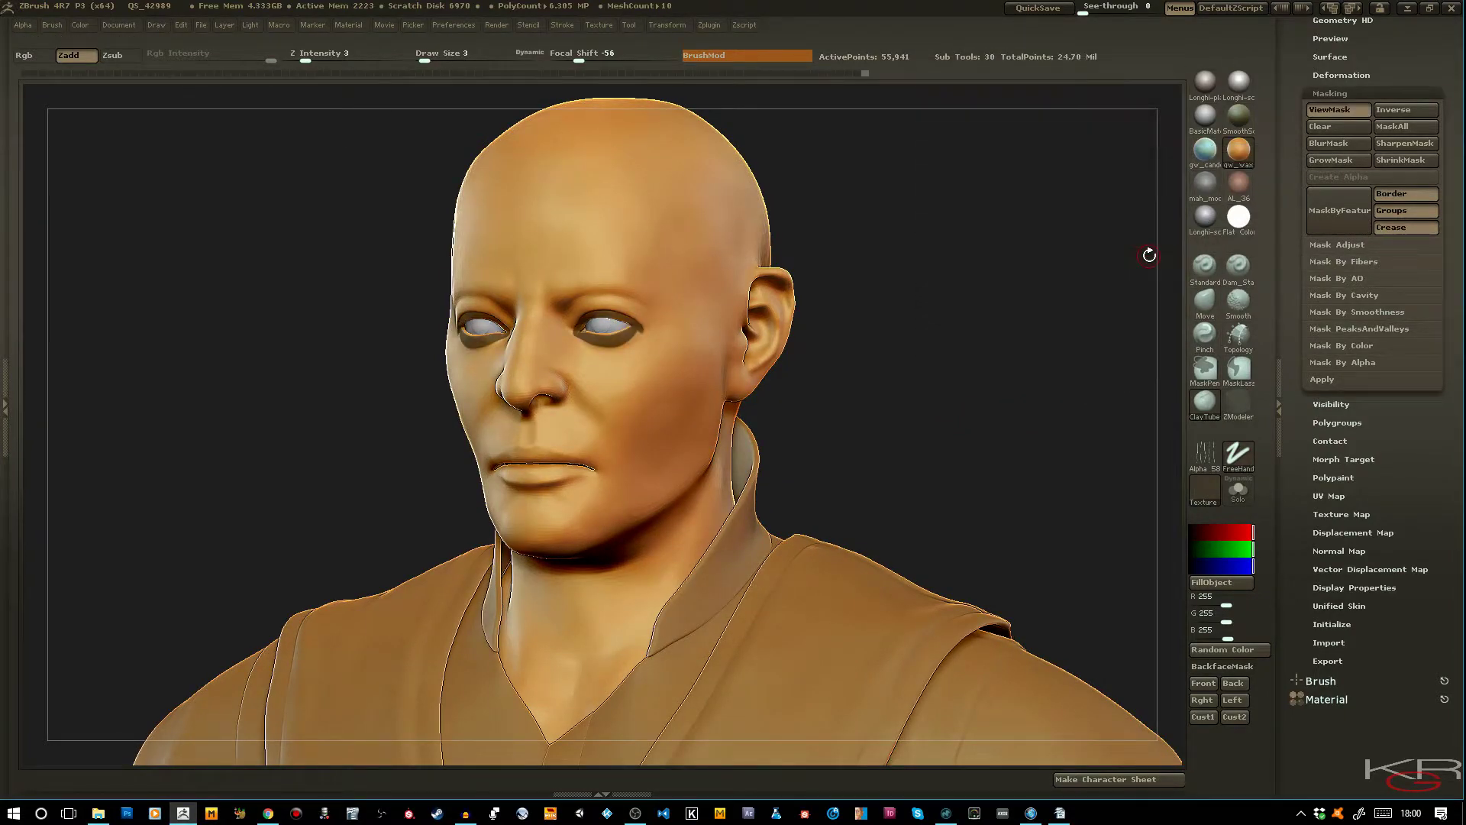
right_click_drag(965, 263, 1014, 374, "ctrl")
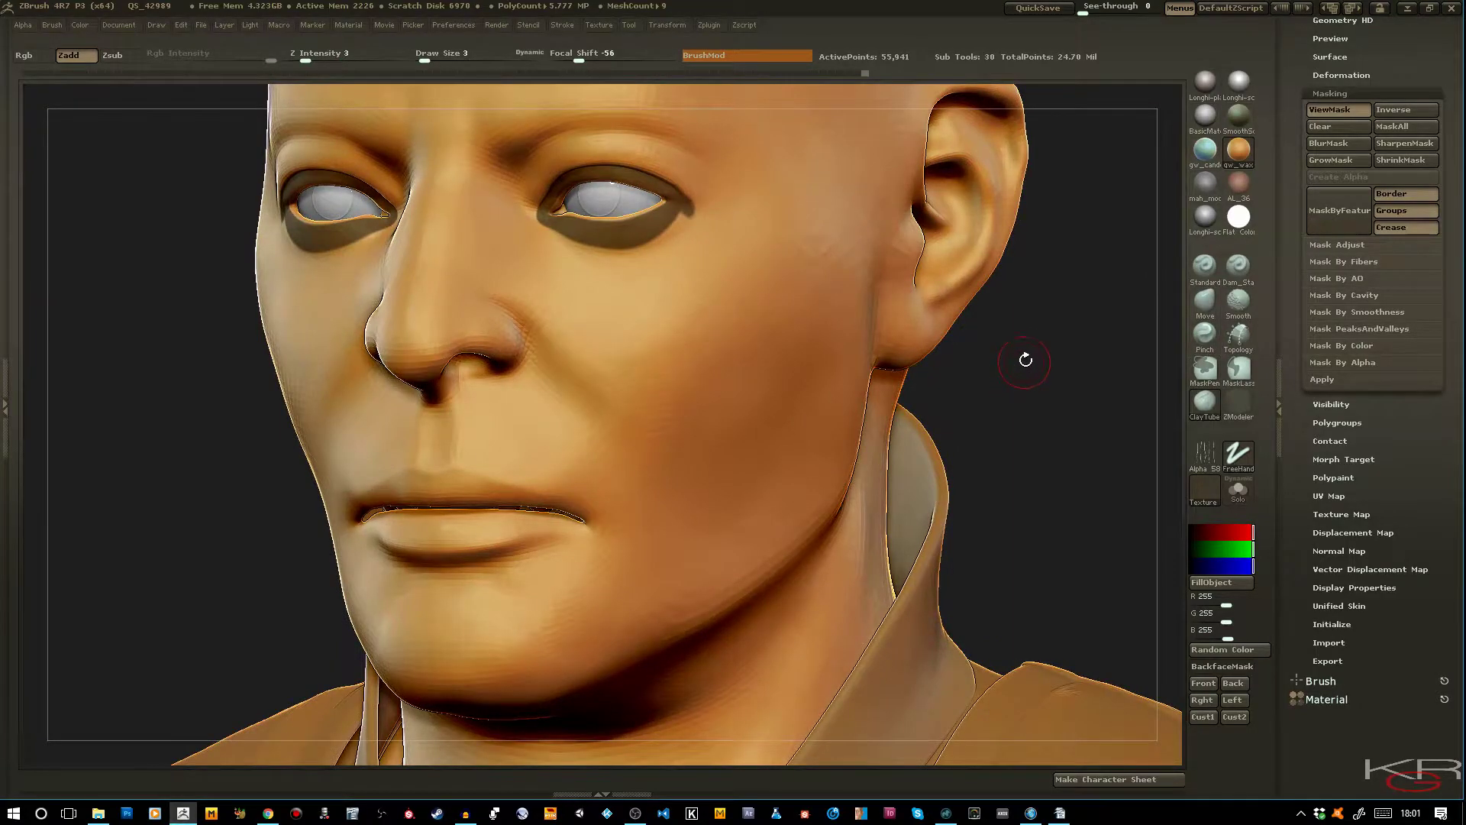
left_click_drag(1034, 358, 1064, 481)
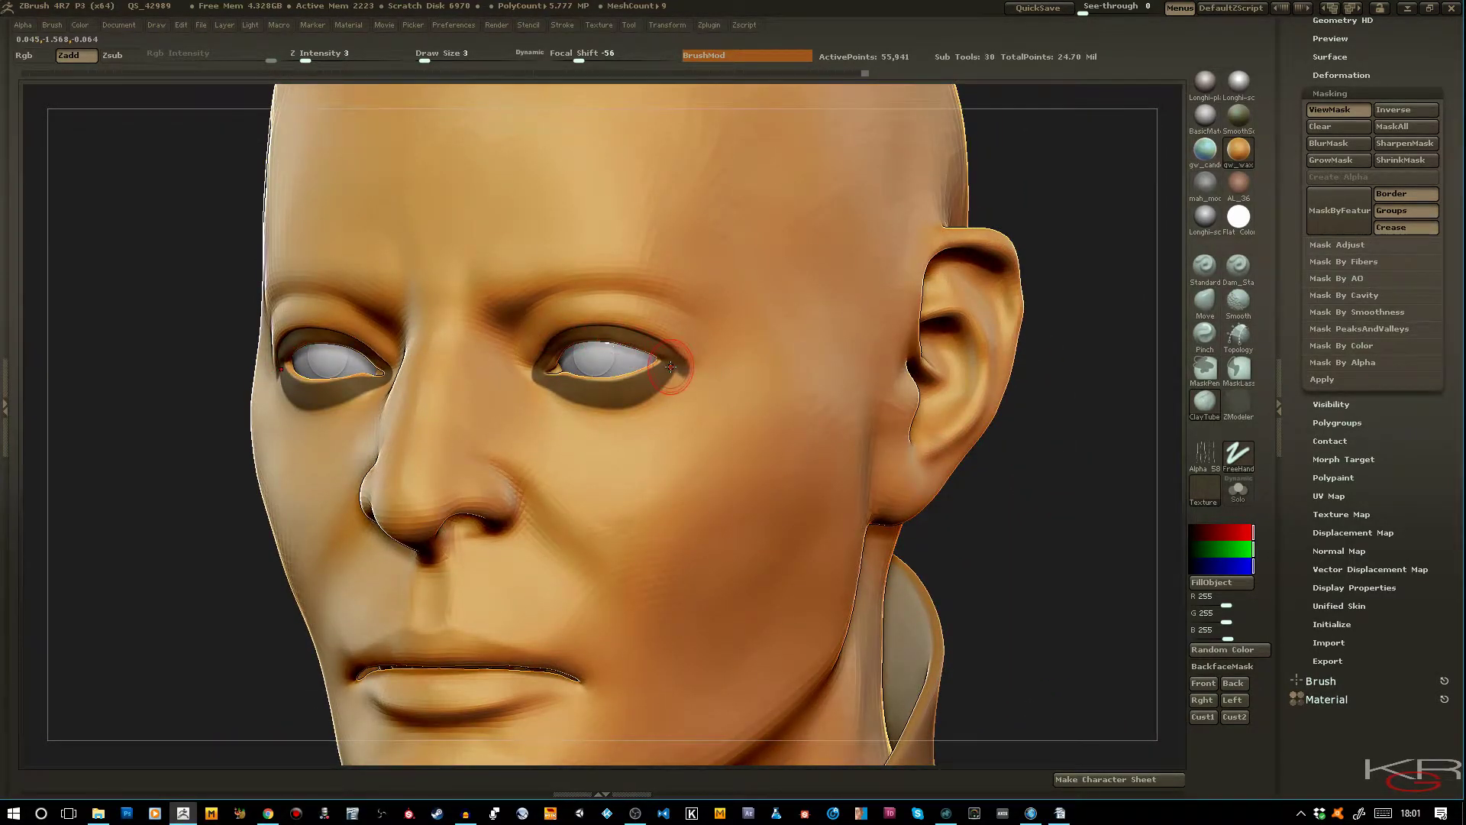
right_click_drag(674, 324, 718, 408, "ctrl")
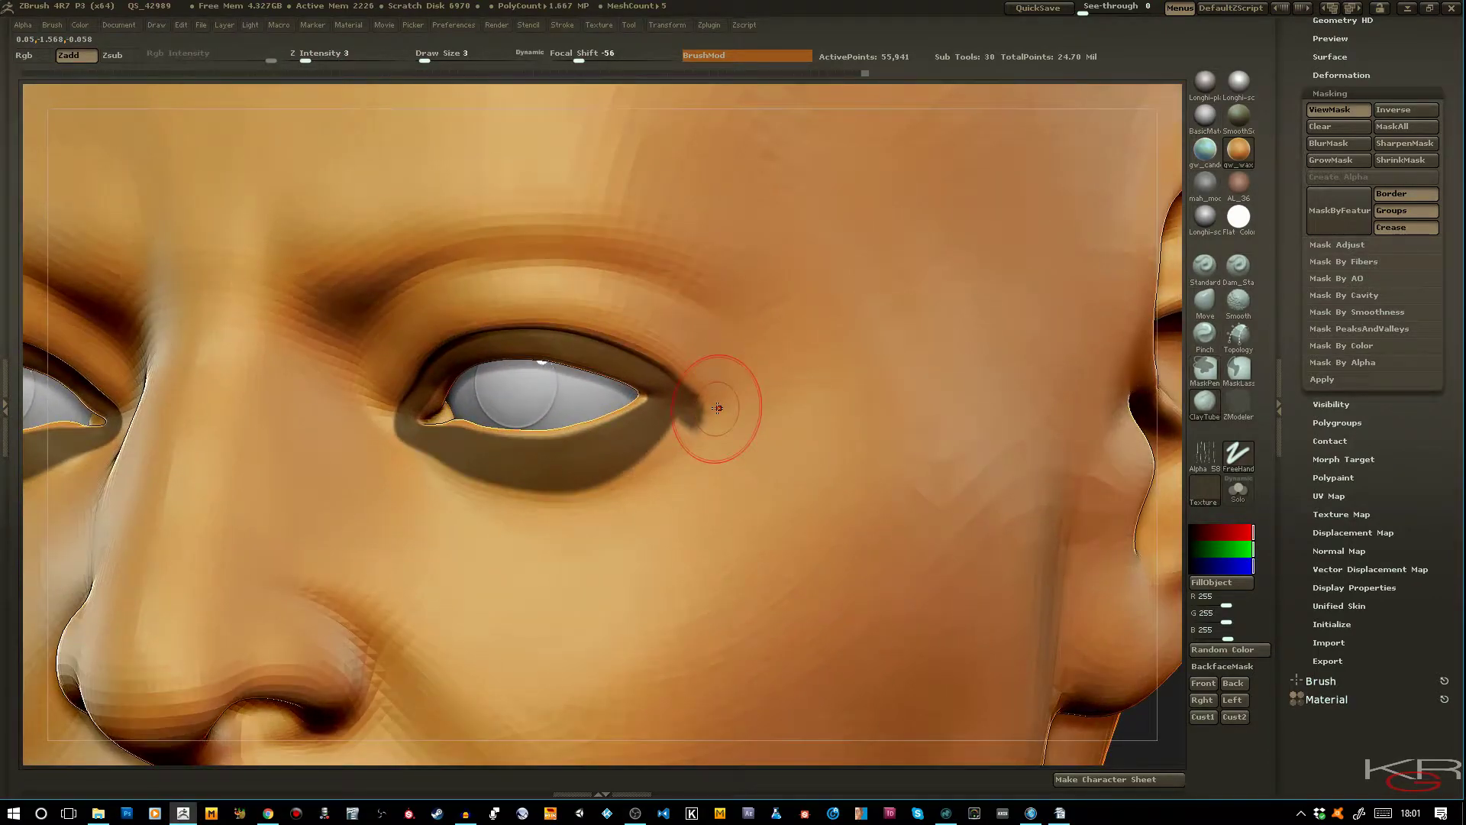
key("ctrl+i")
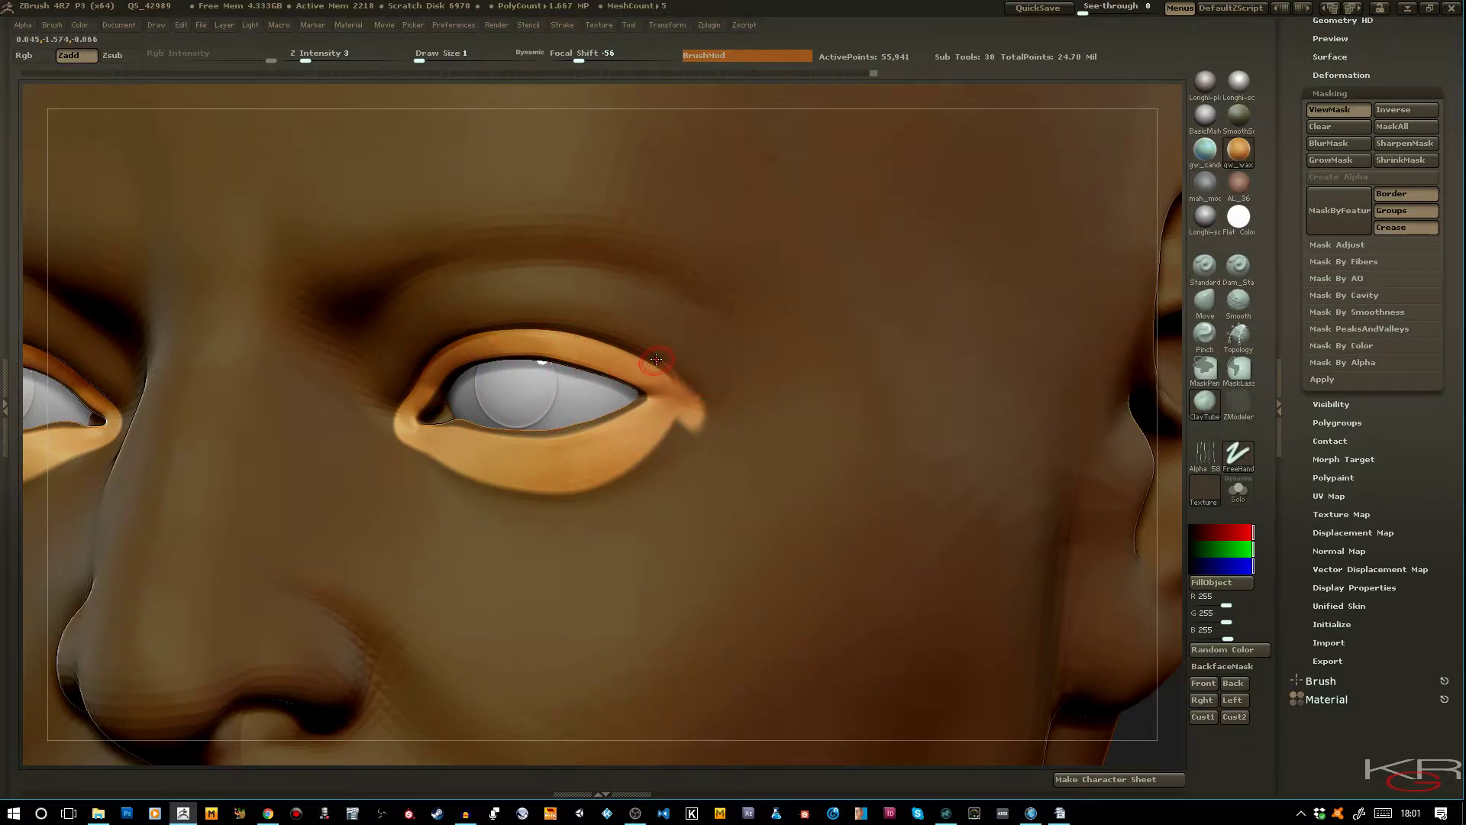
Mask the lower eyelid from the outer to the inner corner at draw size 2, leaving only the upper eyelid unmasked
left_click(700, 387, "ctrl")
mouse_move(484, 458)
left_mouse_down("ctrl")
mouse_move(522, 478)
mouse_move(603, 462)
mouse_move(620, 452)
mouse_move(604, 444)
mouse_move(614, 424)
mouse_move(664, 432)
left_mouse_up("ctrl")
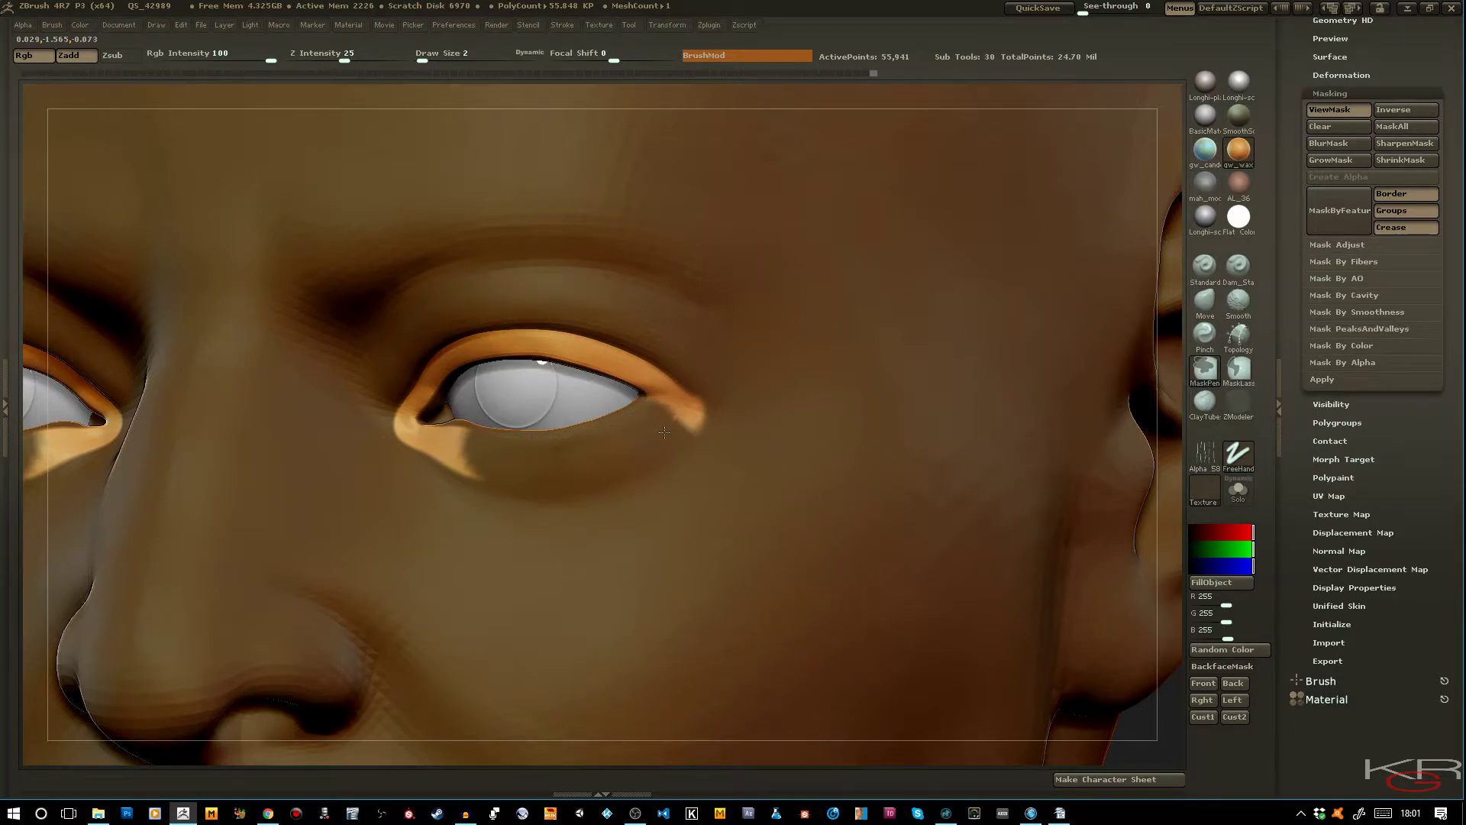
mouse_move(425, 474)
left_mouse_down("ctrl")
mouse_move(449, 449)
mouse_move(416, 401)
mouse_move(436, 376)
left_mouse_up("ctrl")
key("ctrl+z")
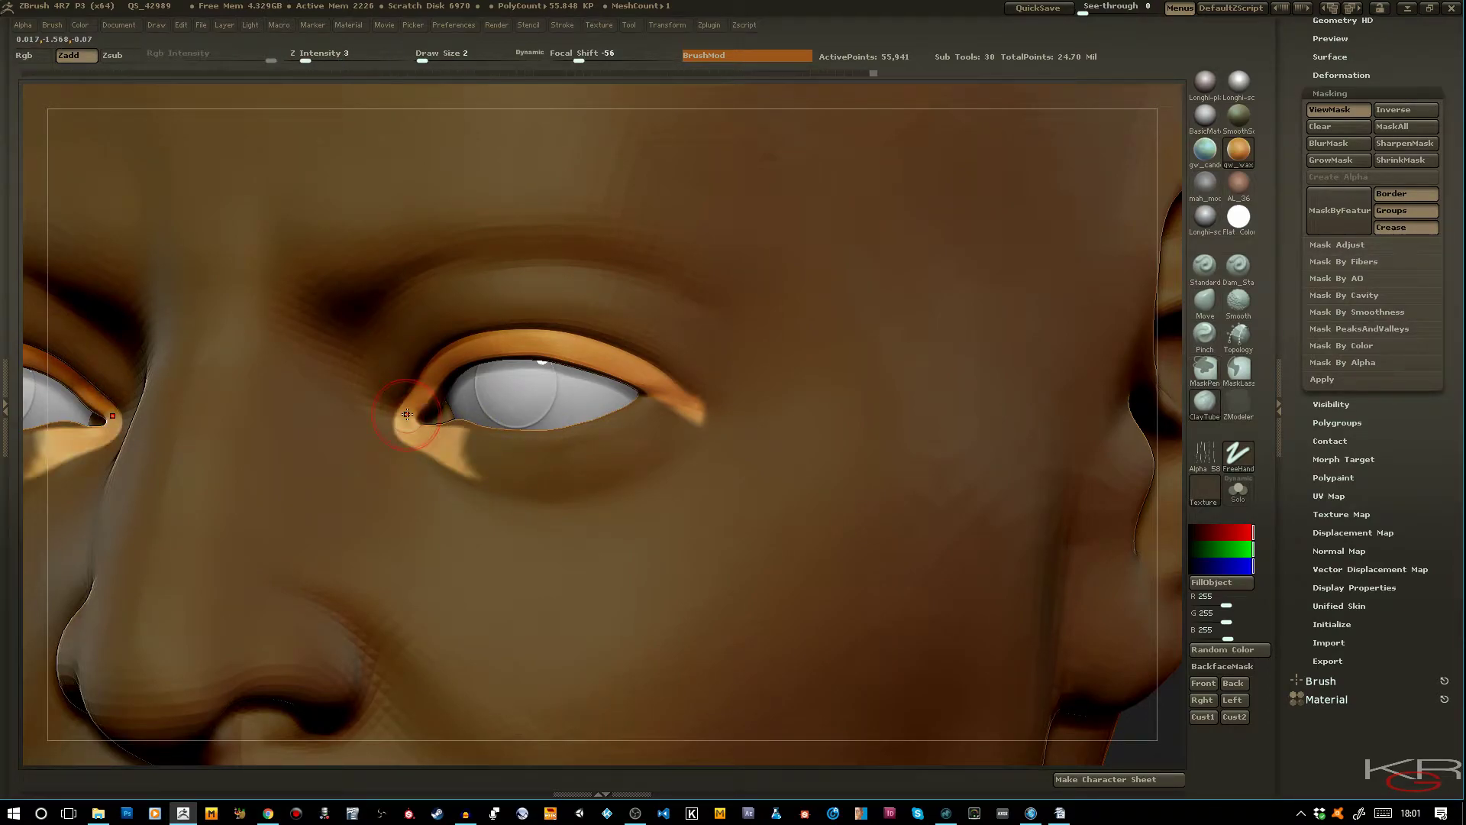
mouse_move(466, 466)
left_mouse_down("ctrl")
mouse_move(416, 435)
mouse_move(410, 464)
left_mouse_up("ctrl")
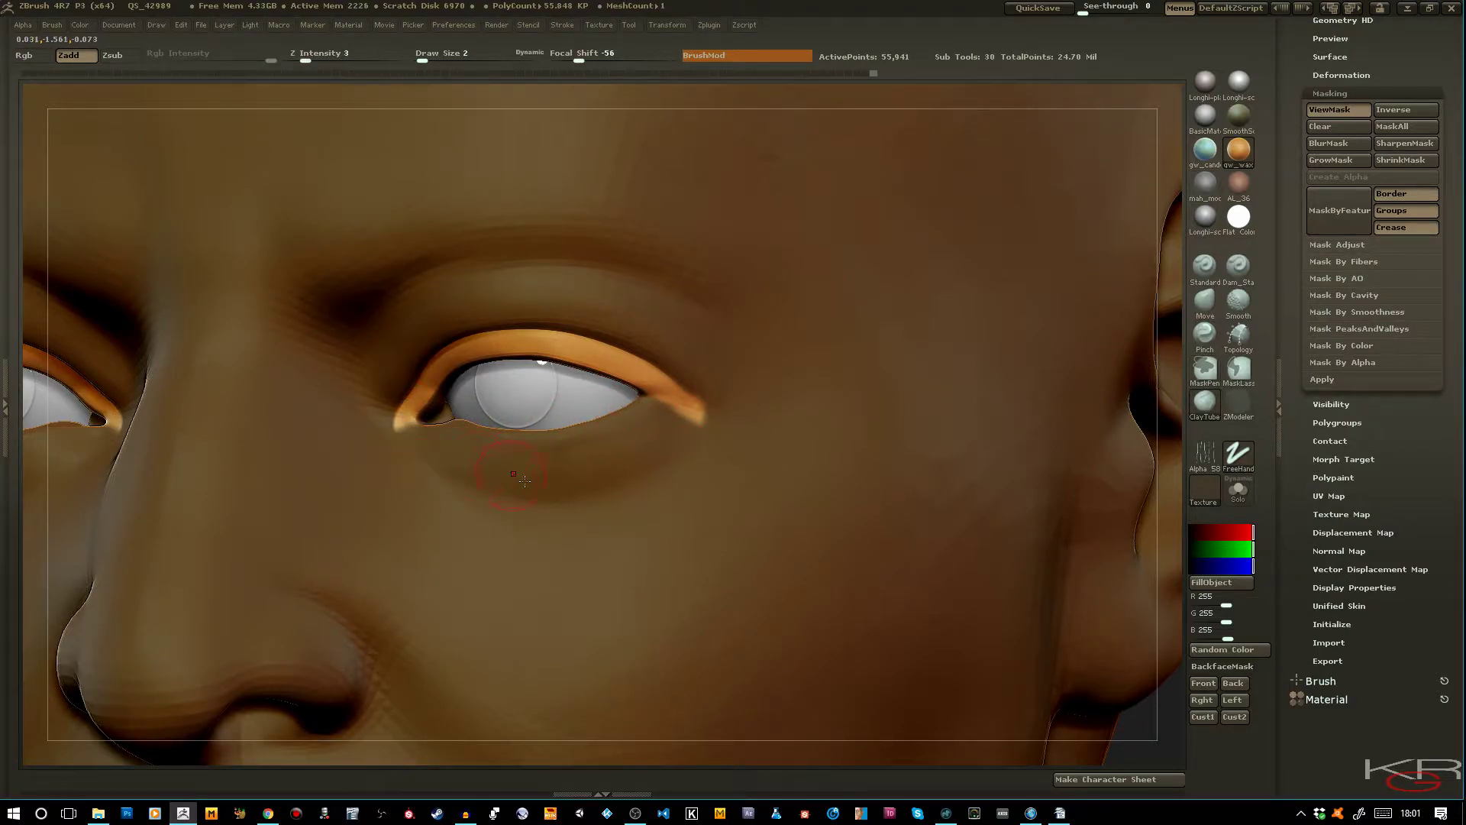
Compare the eye area with the next lower subdivision level, and isolate the head to inspect the upper eyelid from below
key("shift+d")
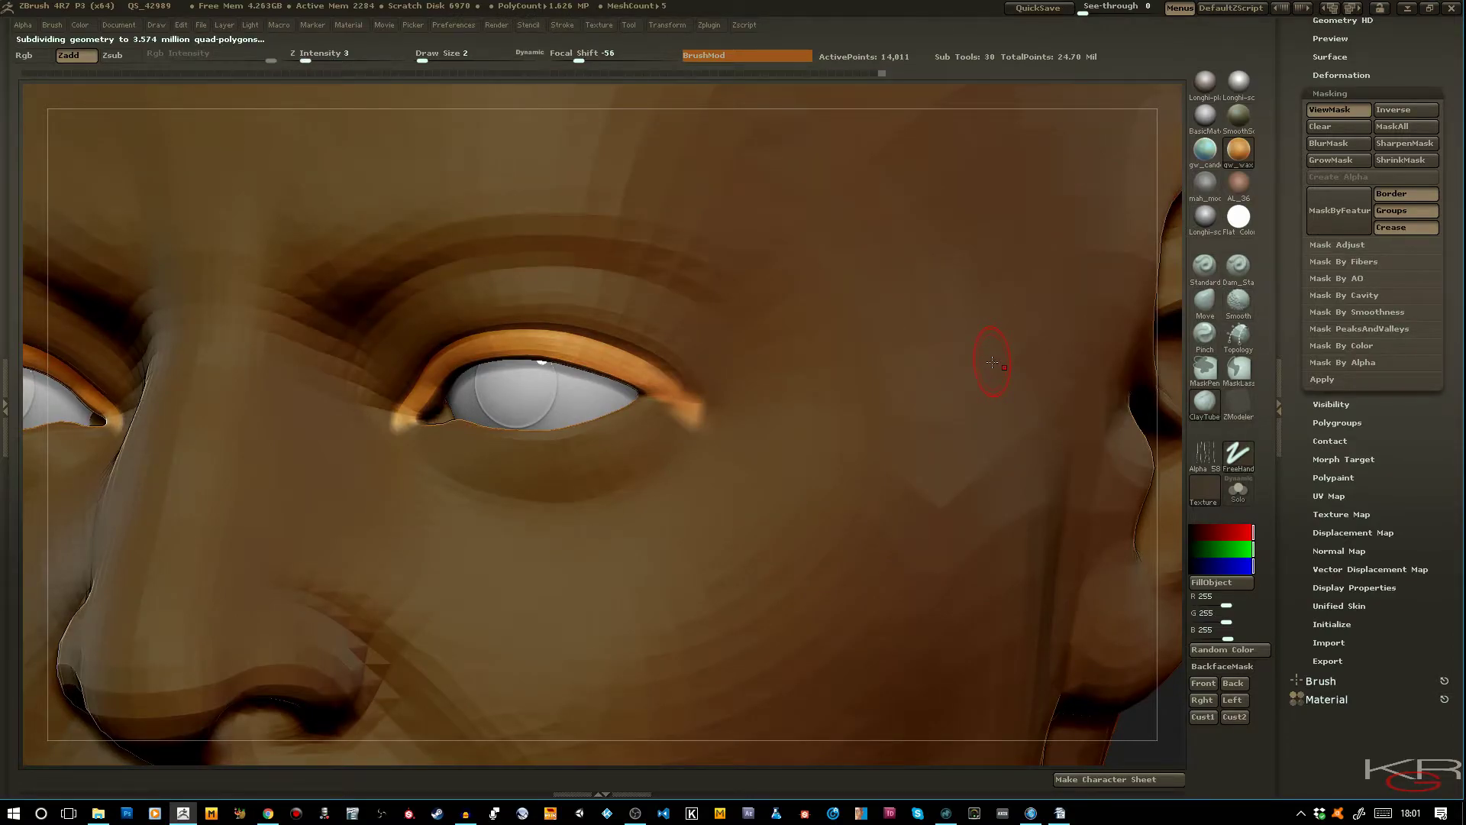
key("d")
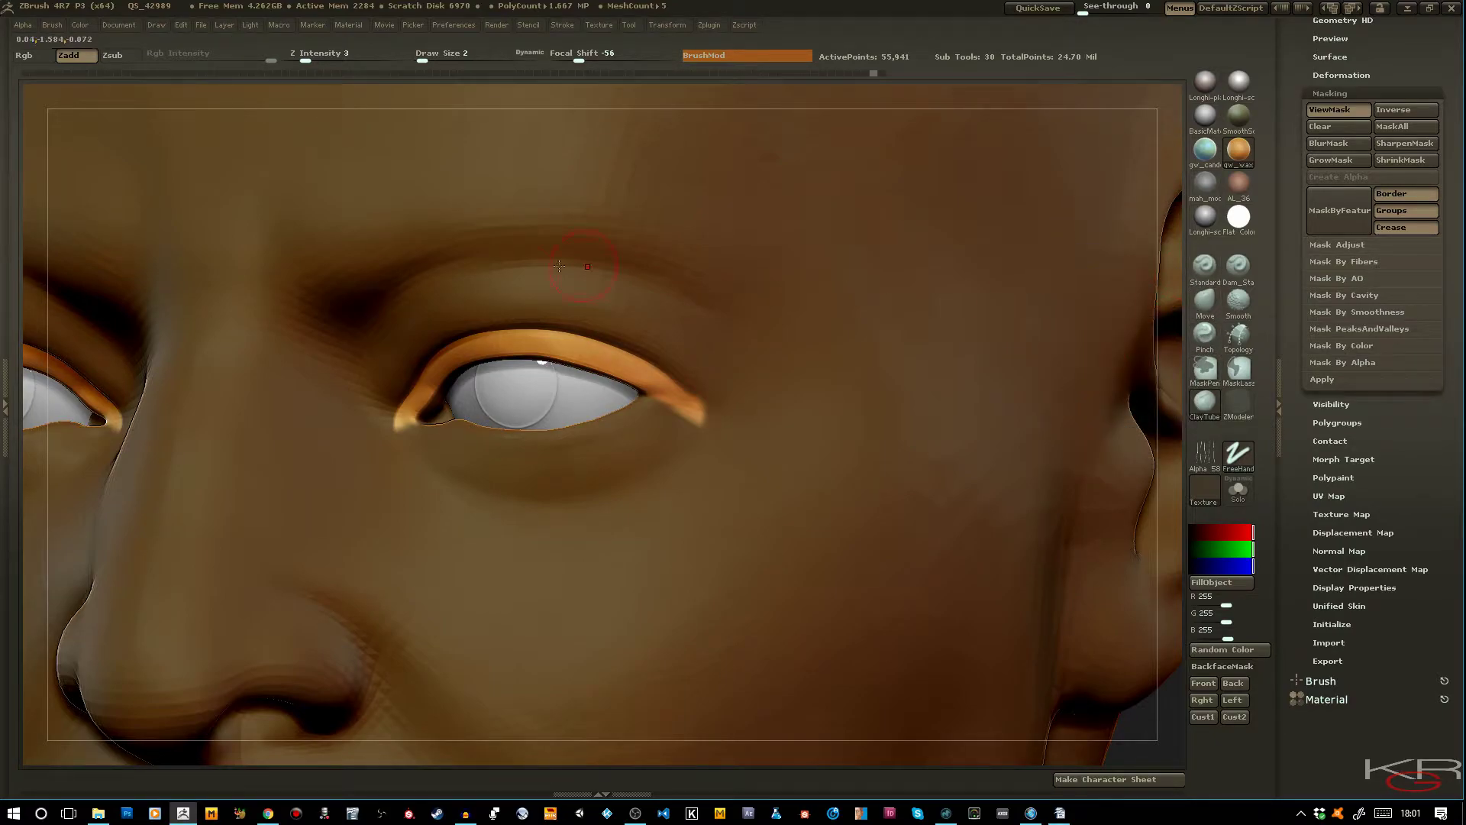
left_click(1238, 489)
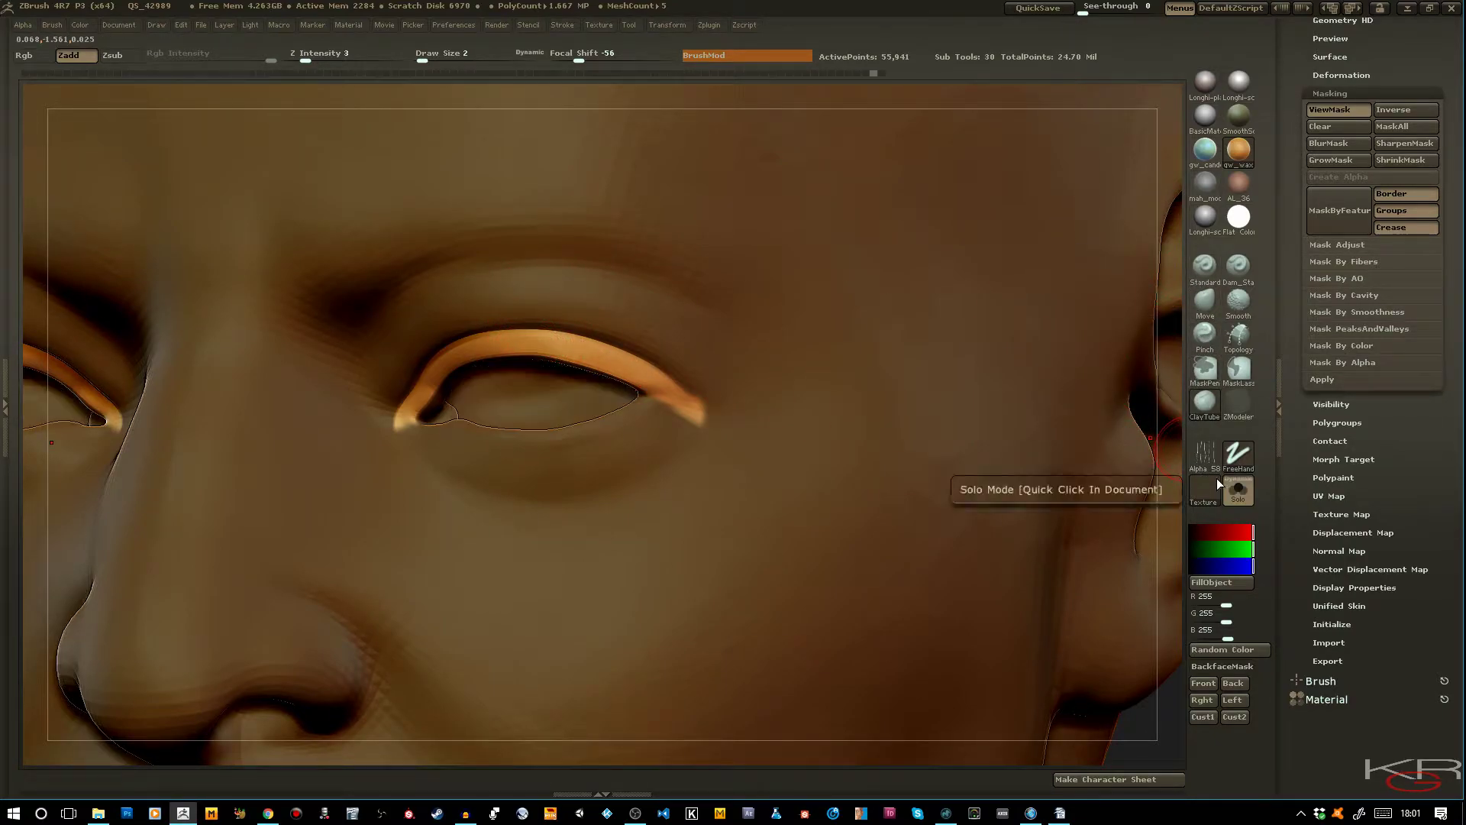
left_click_drag(1146, 724, 1105, 547)
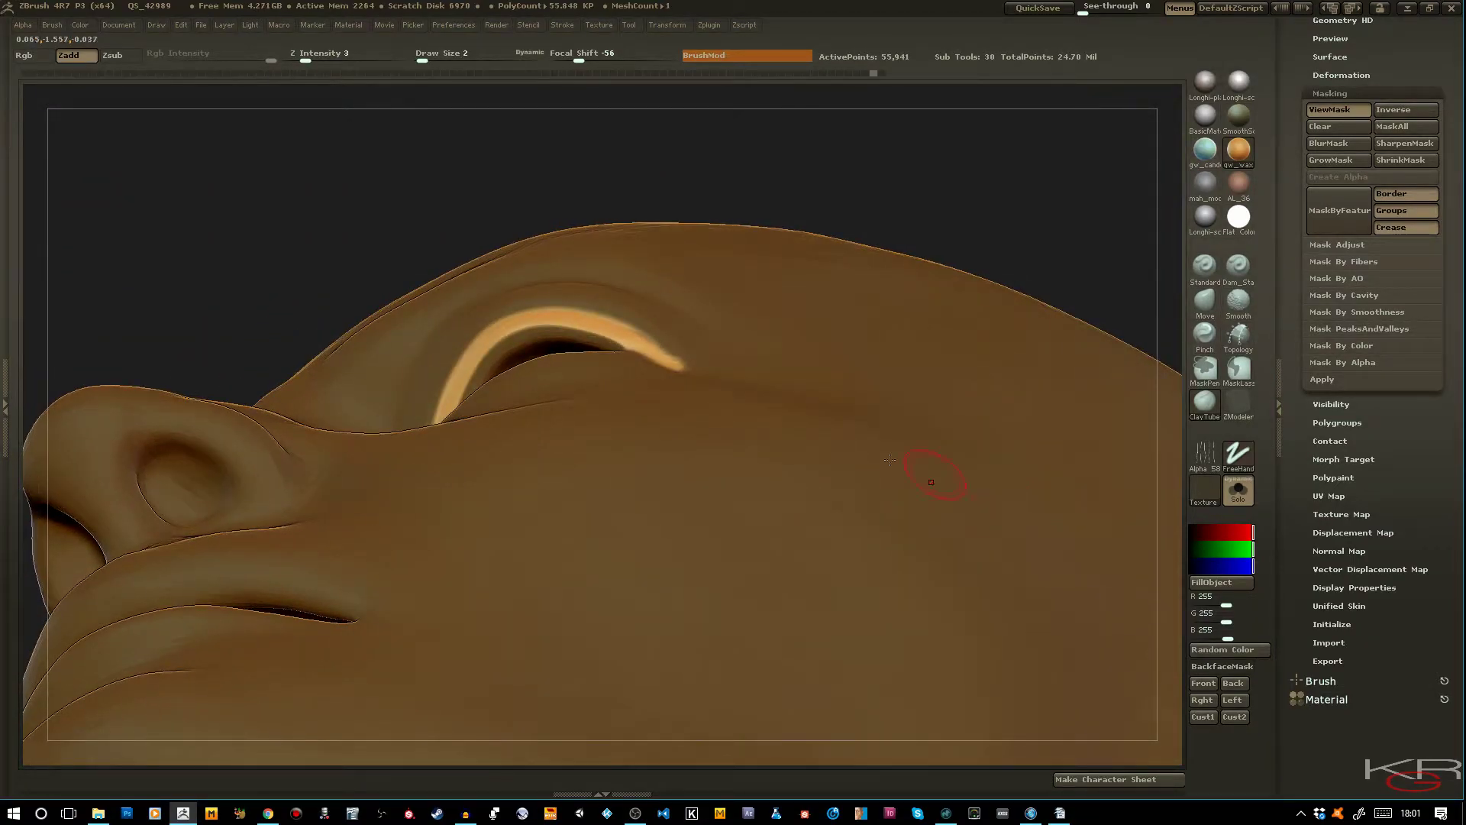
Touch up the mask along the inner rim of the upper eyelid at draw size 1
key("bracketleft")
key("ctrl")
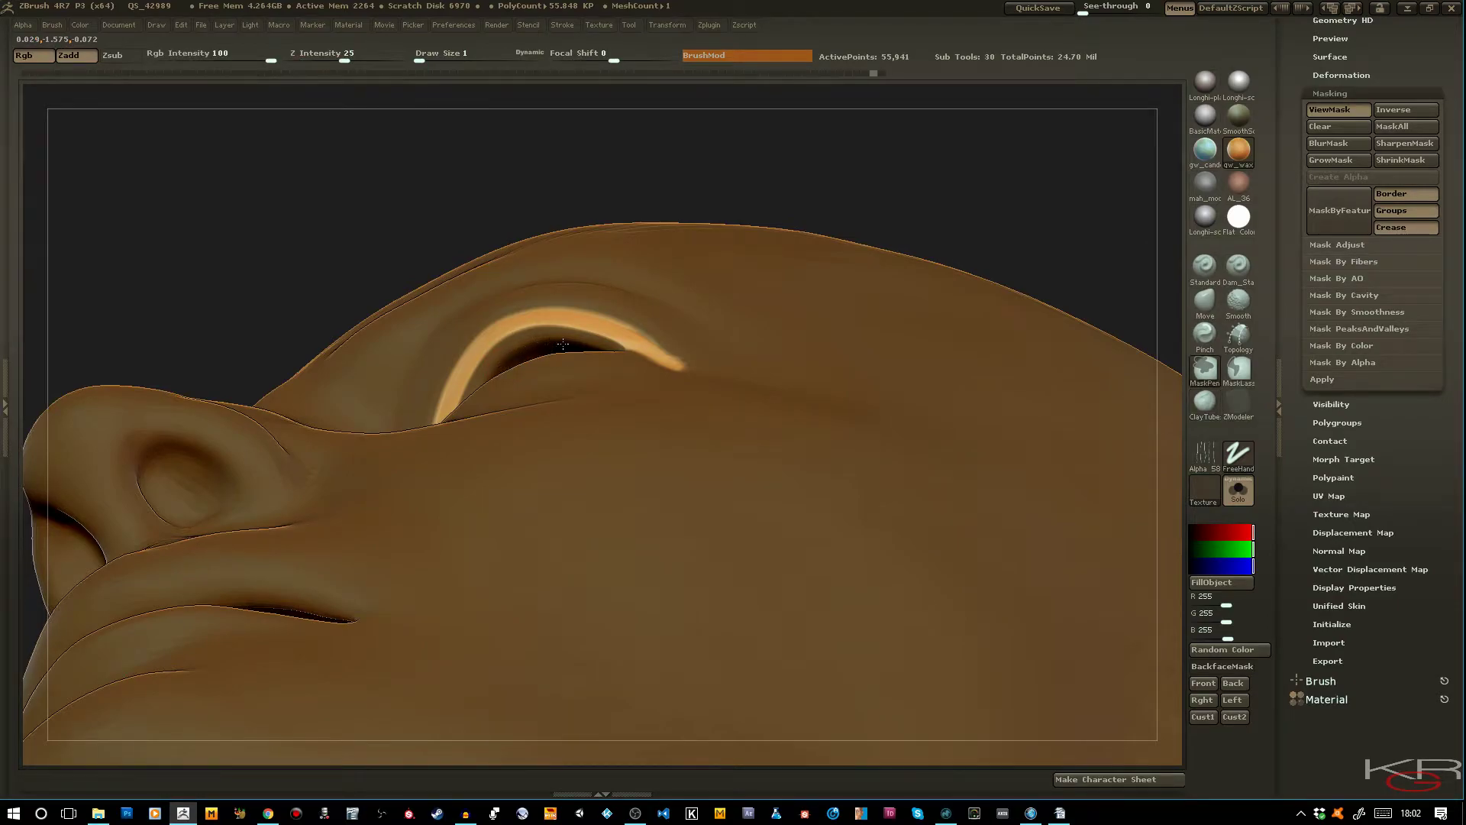
left_click_drag(491, 186, 687, 374)
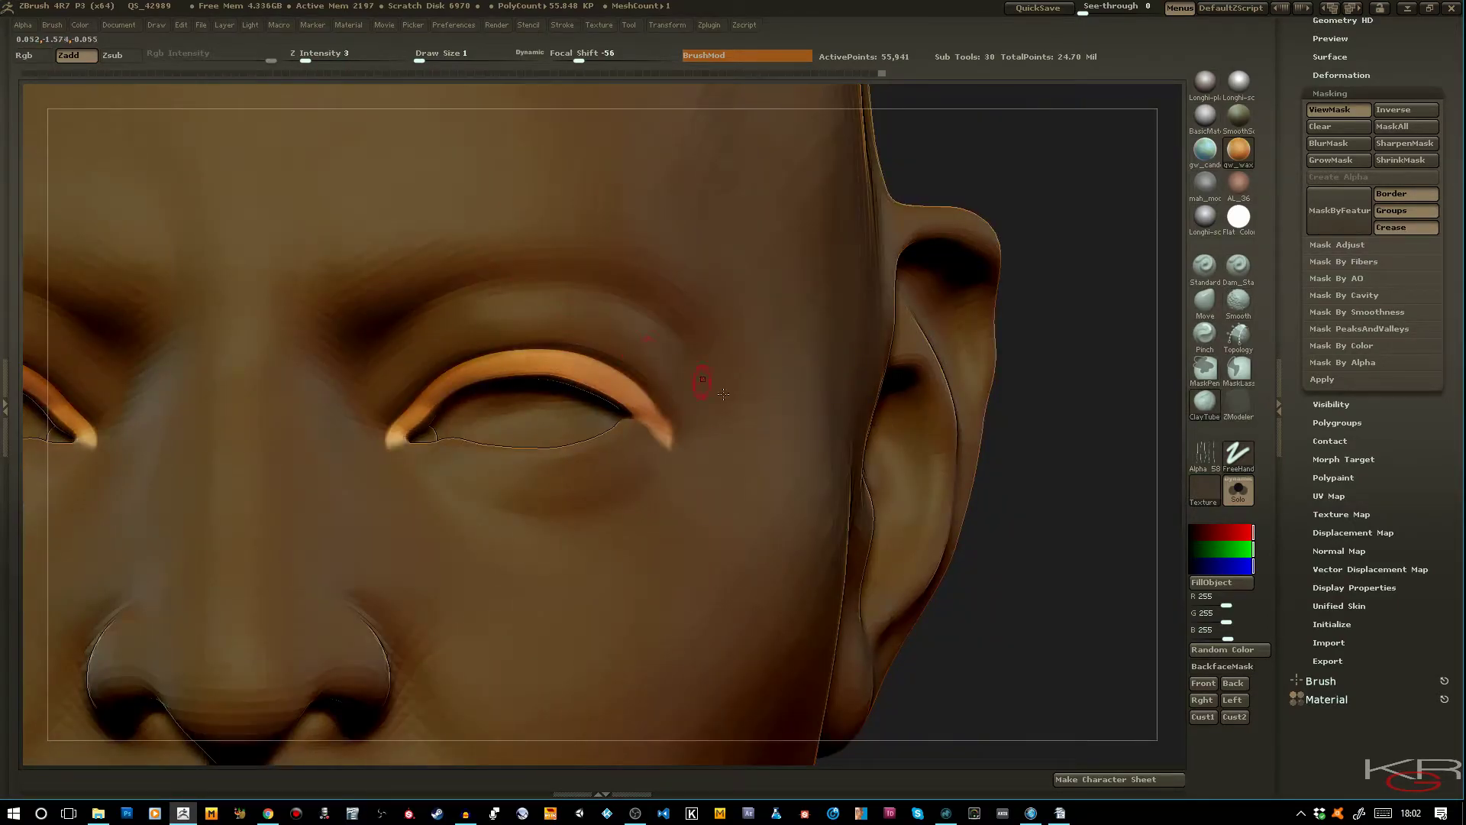
left_click_drag(1081, 552, 1015, 539)
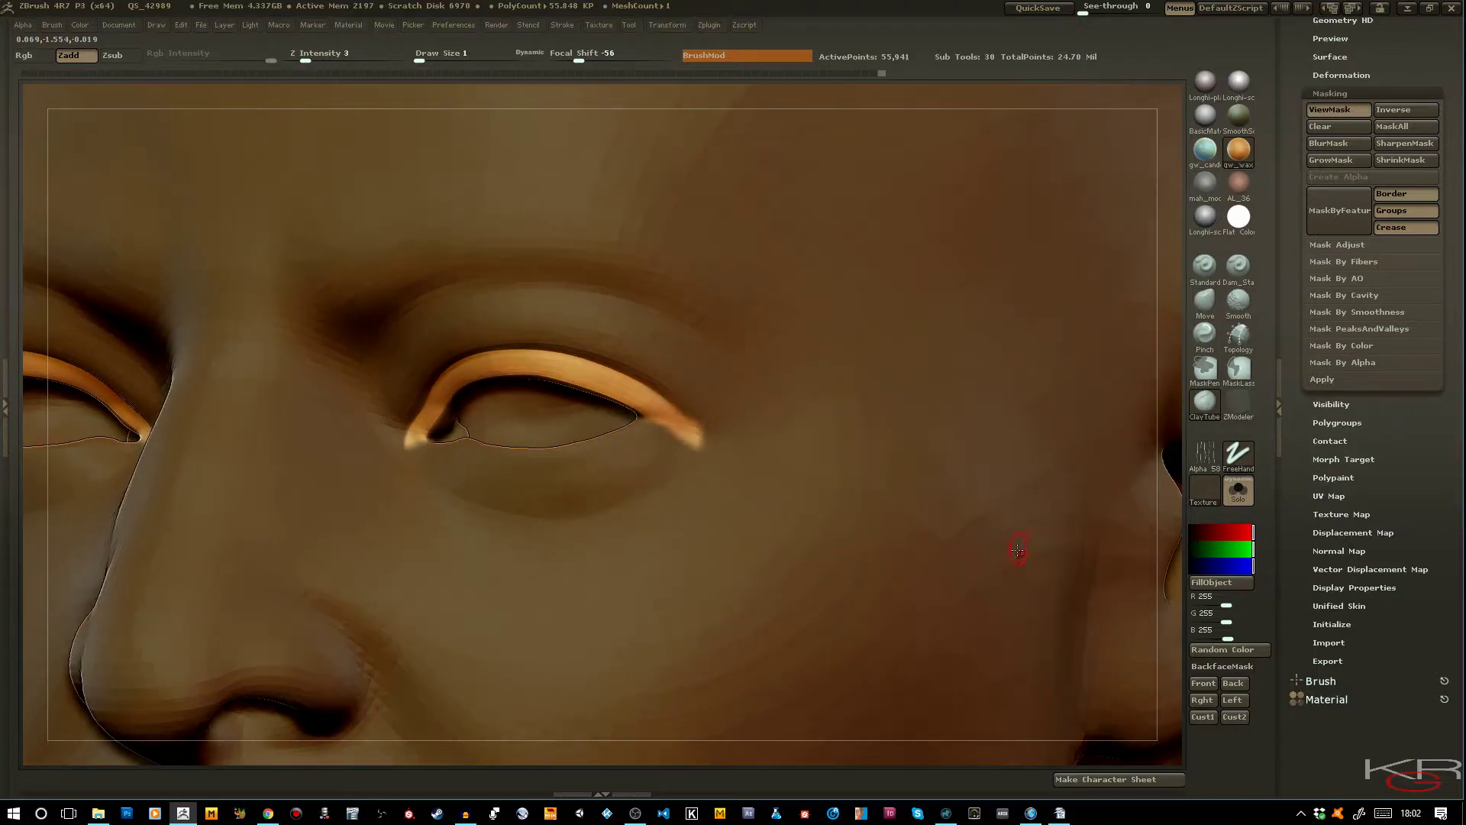
Build clay along the unmasked upper eyelid with small strokes over its middle section
left_click(1220, 667)
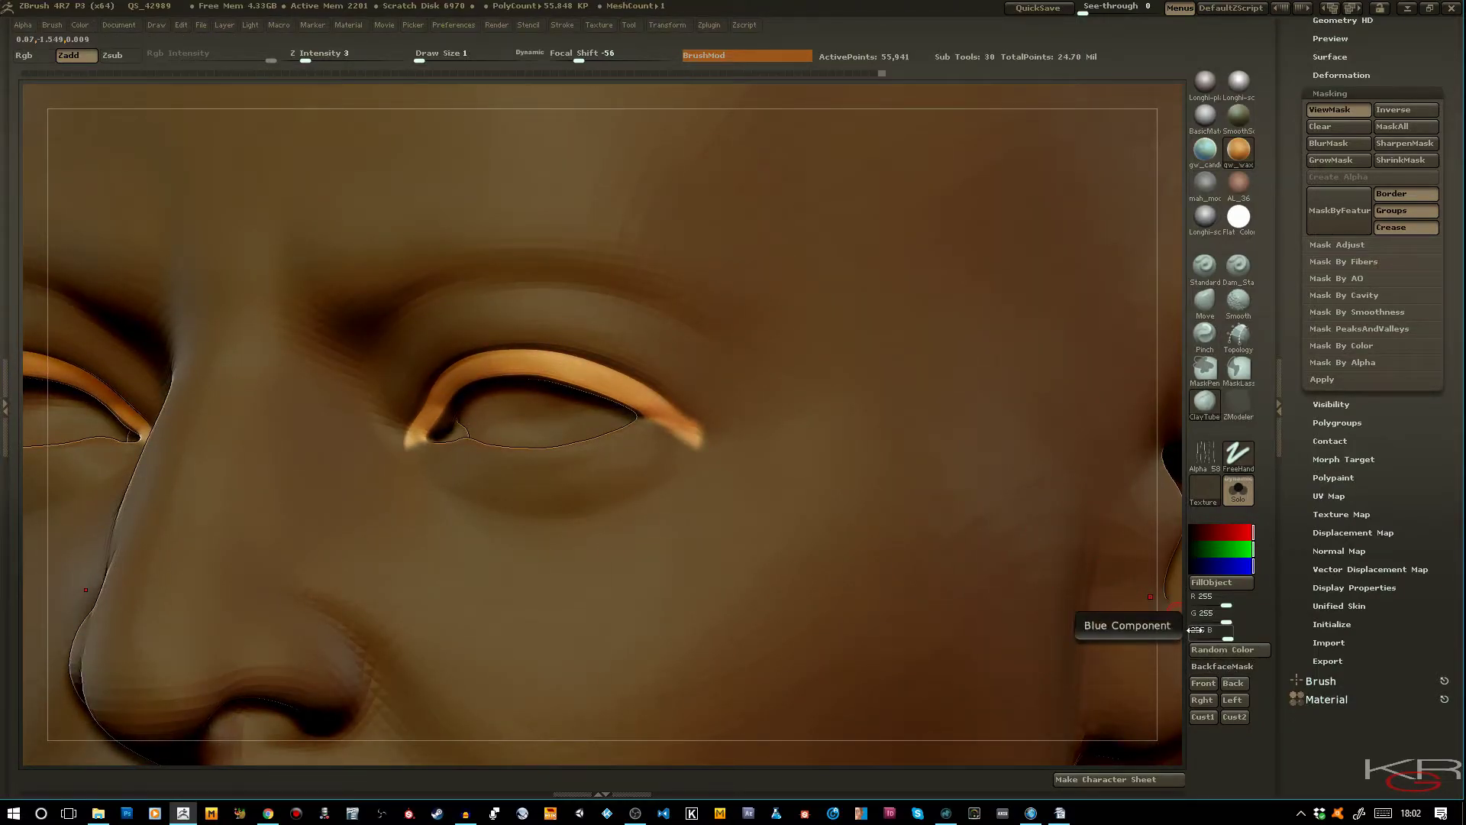
key("bracketright")
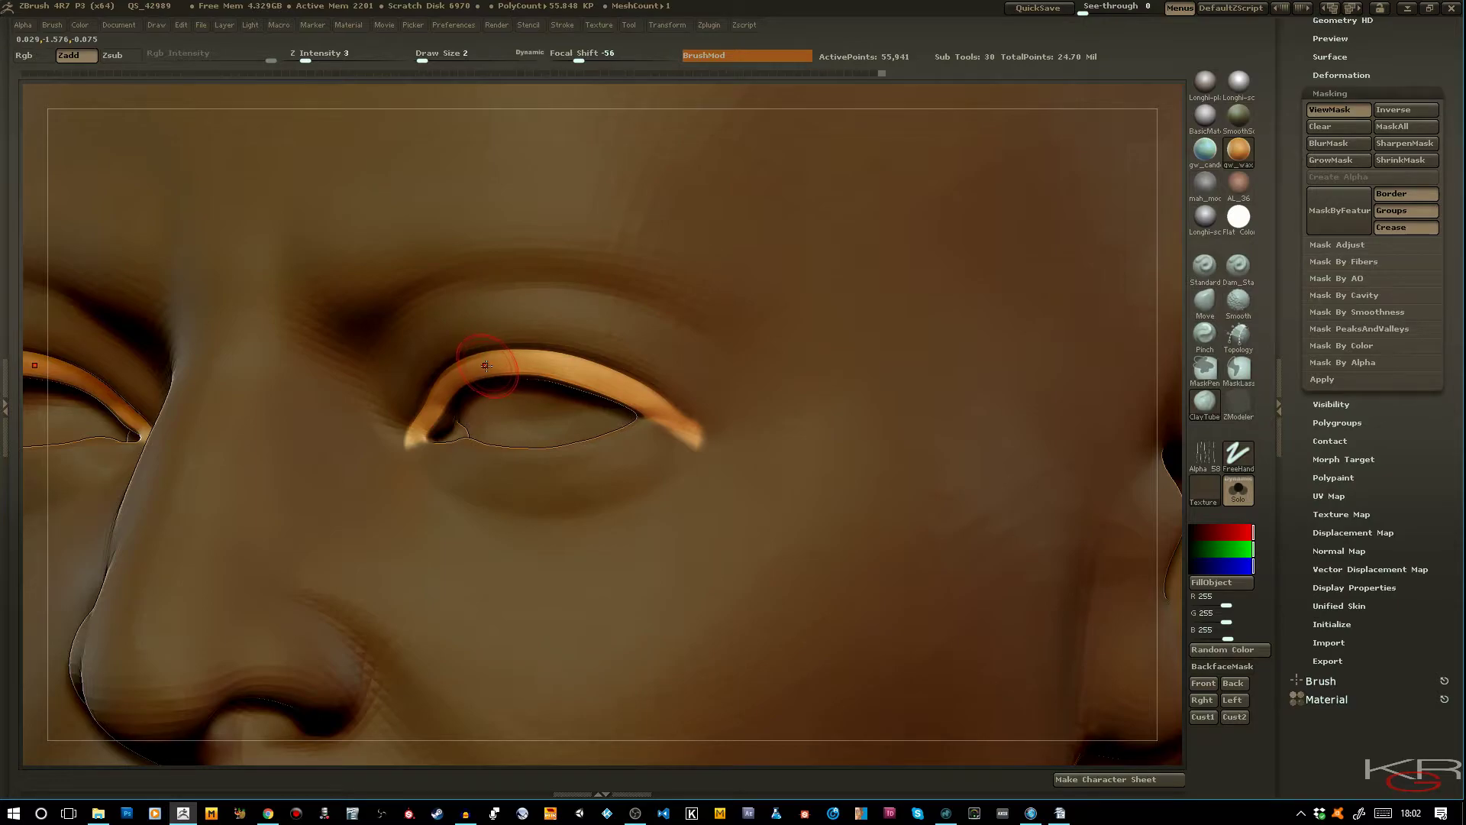
key("bracketleft")
mouse_move(527, 362)
left_mouse_down()
mouse_move(610, 387)
mouse_move(565, 368)
left_mouse_up()
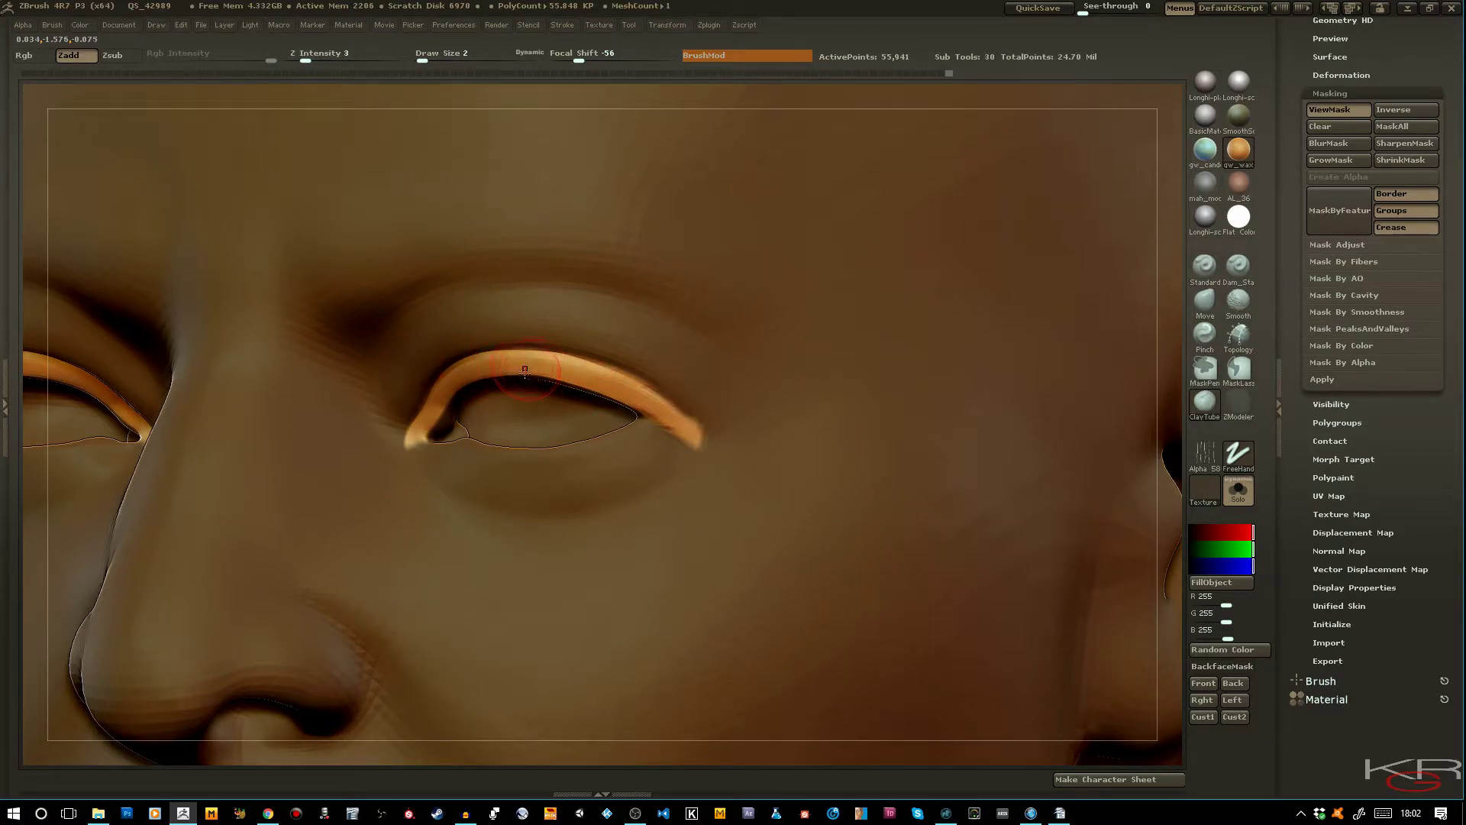
Refine the upper eyelid with the Standard brush at Z intensity 11 and draw size 1, smoothing it towards the outer corner
left_click_drag(1173, 537, 1168, 458)
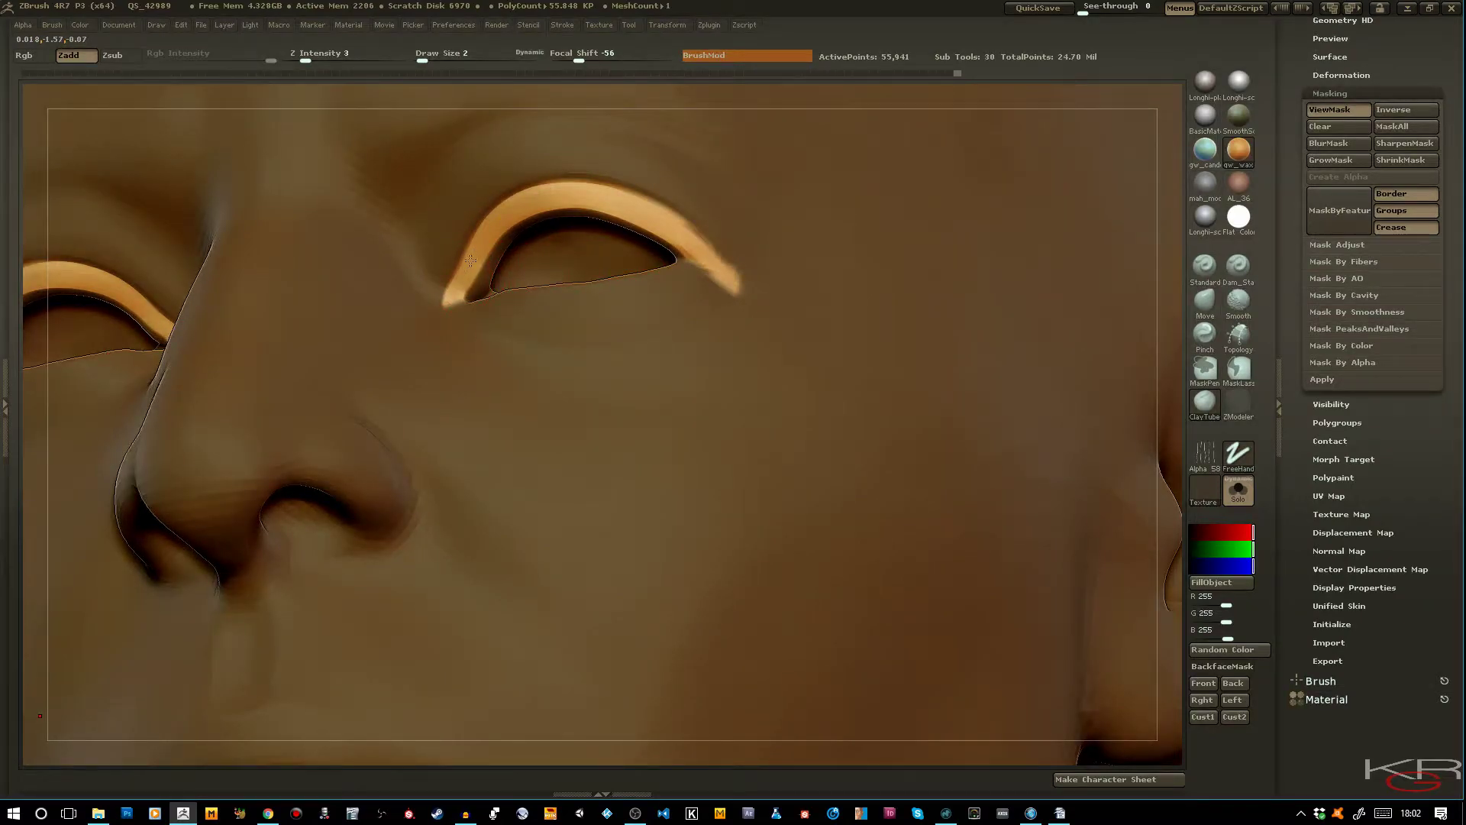
left_click(1205, 264)
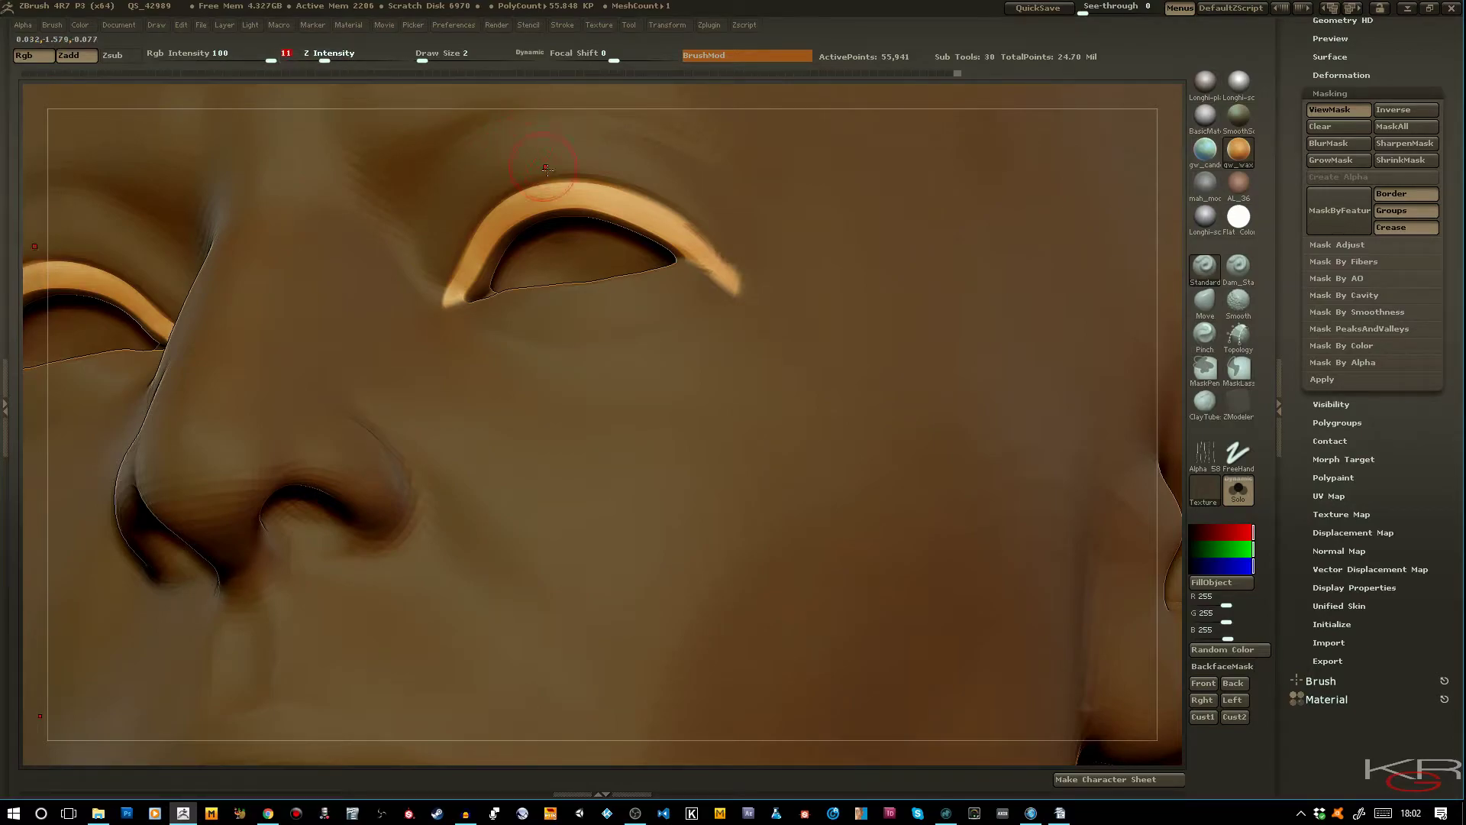
key("bracketleft")
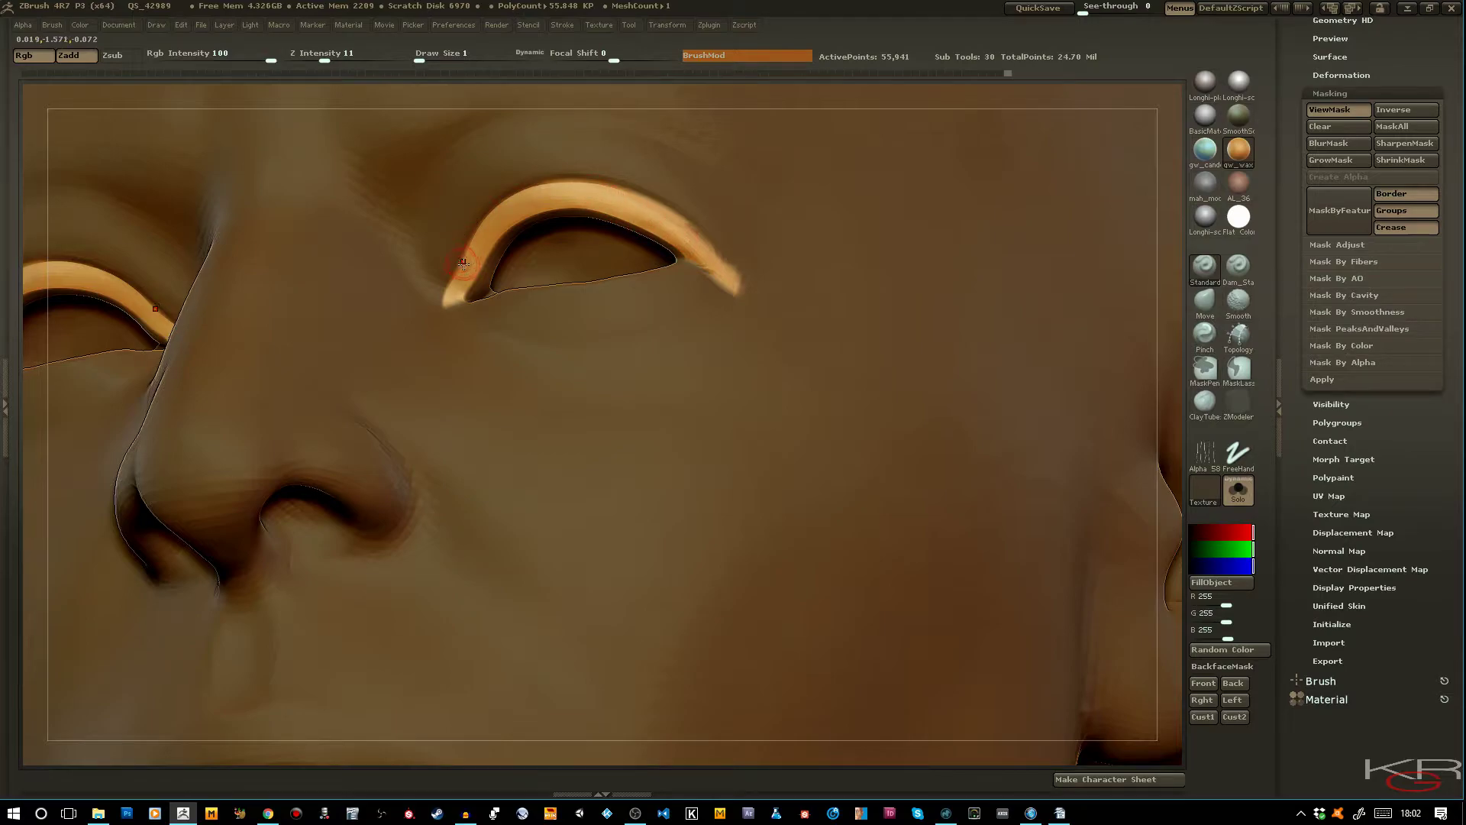
left_click_drag(544, 203, 531, 203)
mouse_move(477, 257)
left_mouse_down()
mouse_move(464, 270)
mouse_move(478, 240)
mouse_move(469, 263)
left_mouse_up()
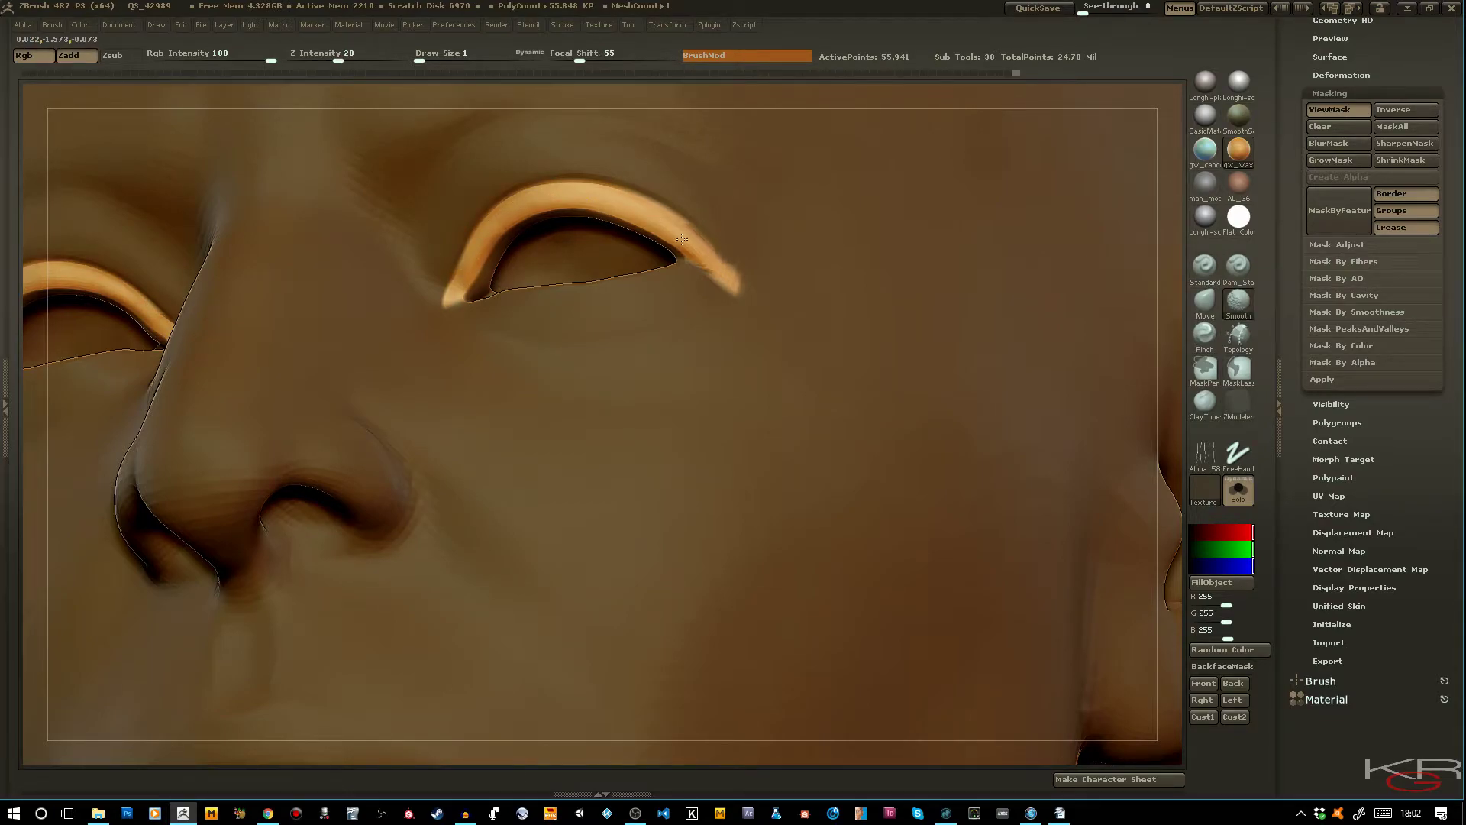
mouse_move(689, 245)
left_mouse_down()
mouse_move(679, 237)
mouse_move(715, 261)
left_mouse_up()
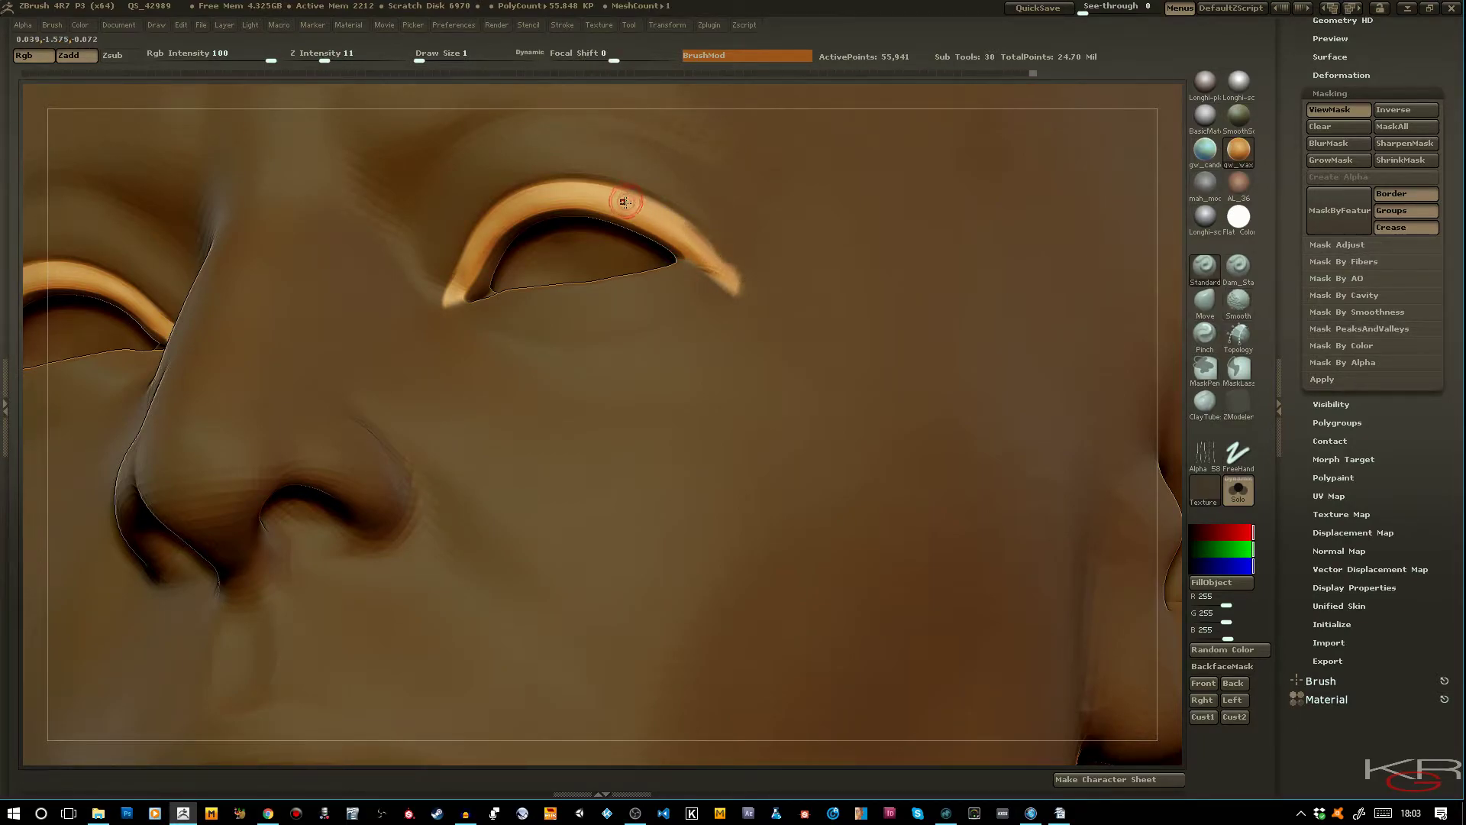
Turn off the mask display on the isolated head and check the upper eyelids from a three-quarter view
right_click_drag(636, 234, 639, 228, "ctrl")
left_click_drag(676, 287, 688, 350)
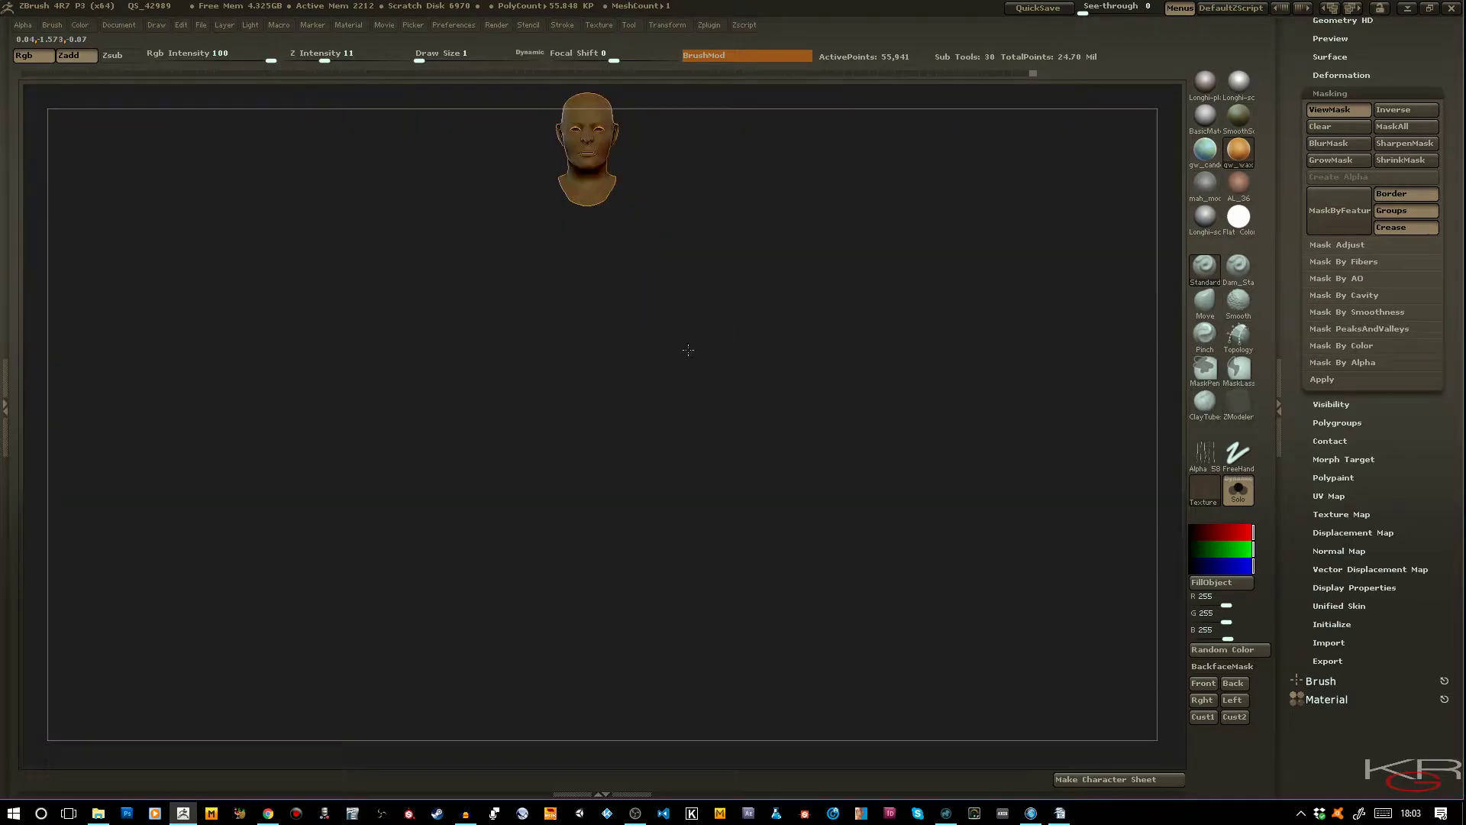
key("f")
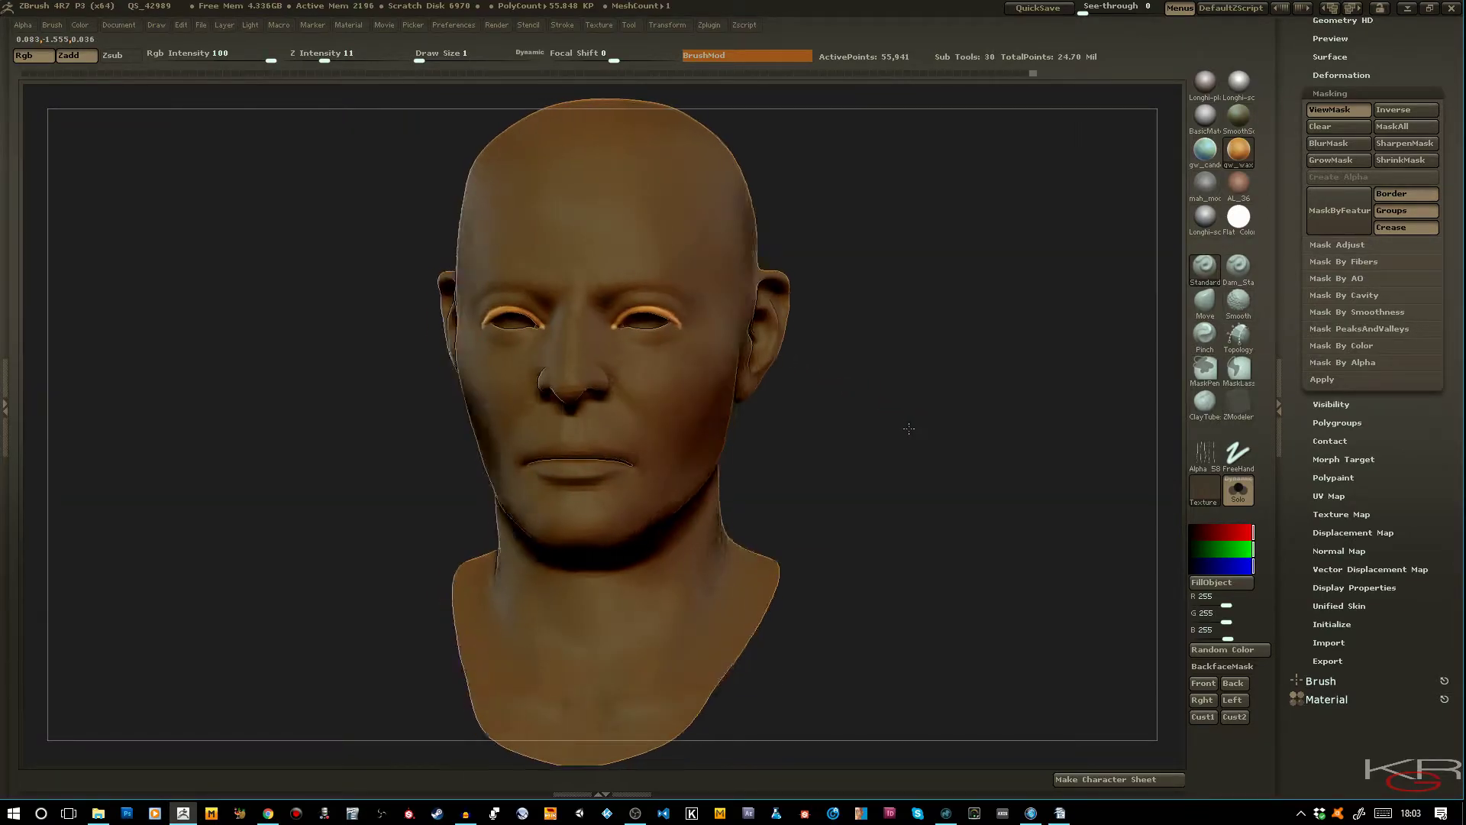
left_click_drag(911, 429, 899, 416)
left_click(1323, 112)
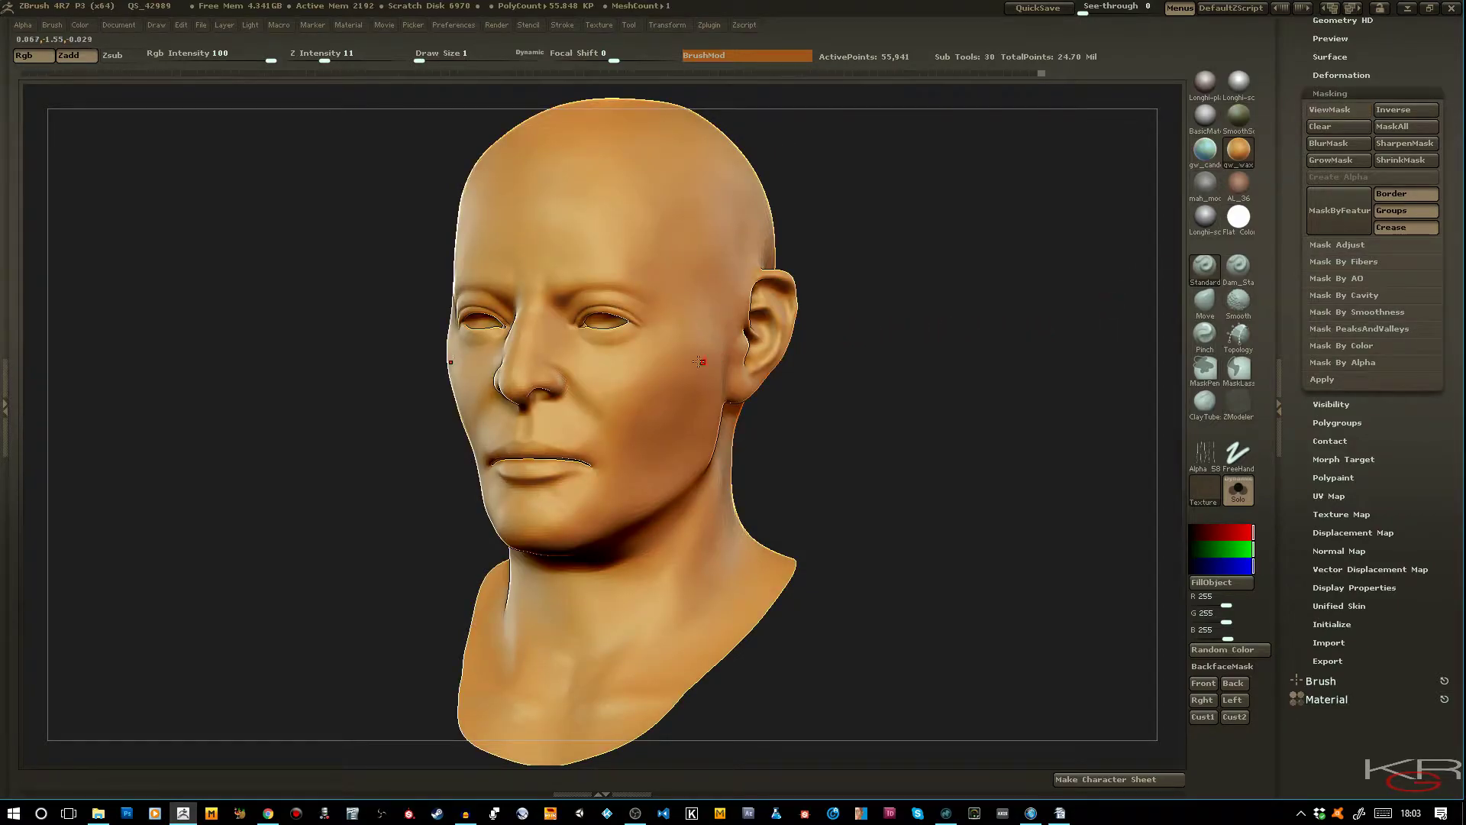
right_click_drag(635, 327, 720, 448, "ctrl")
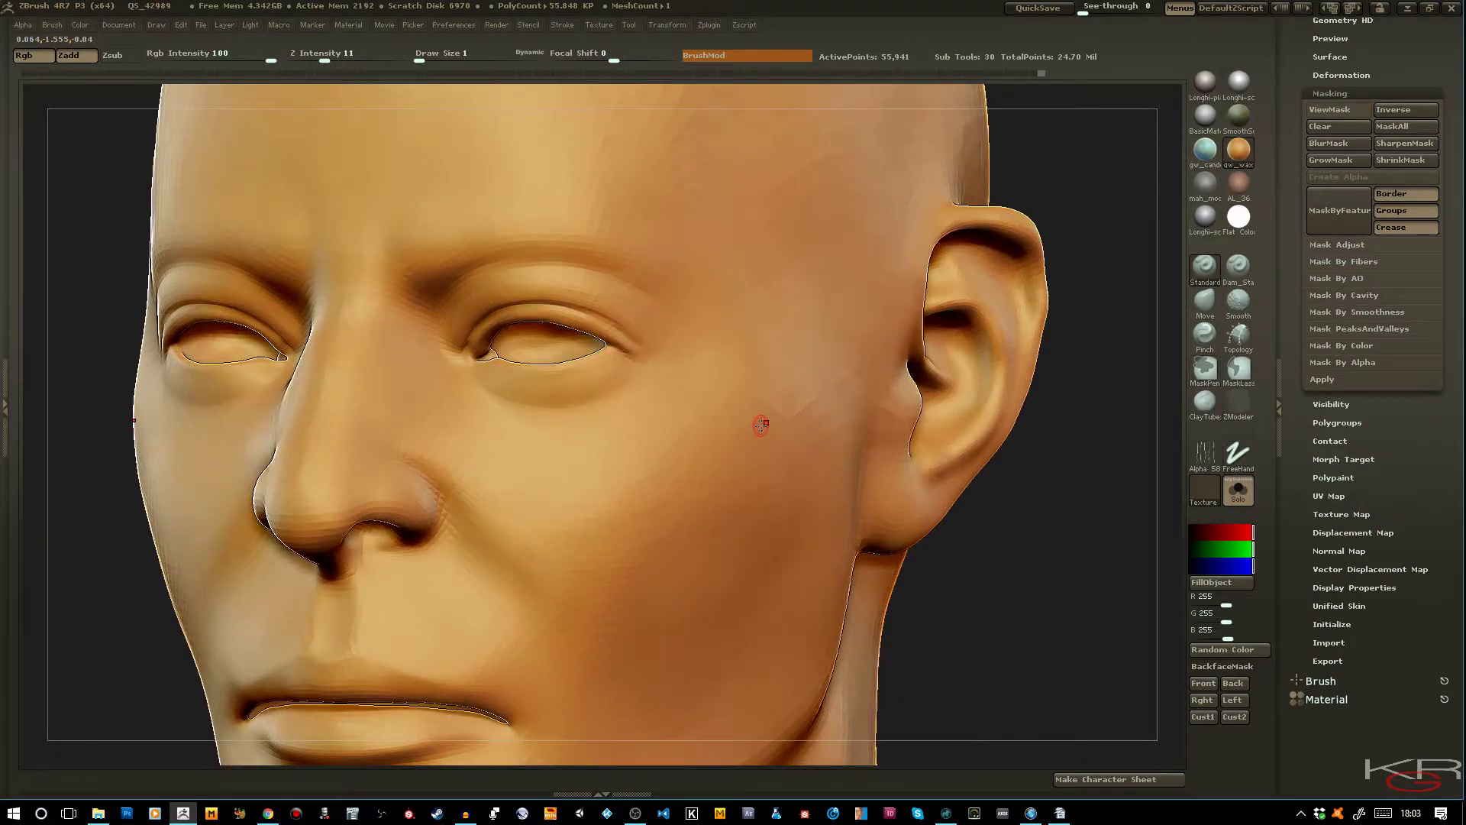
Compare the face at the lower and current subdivision levels, with and without mask shading, and examine the head from above
key("shift+d")
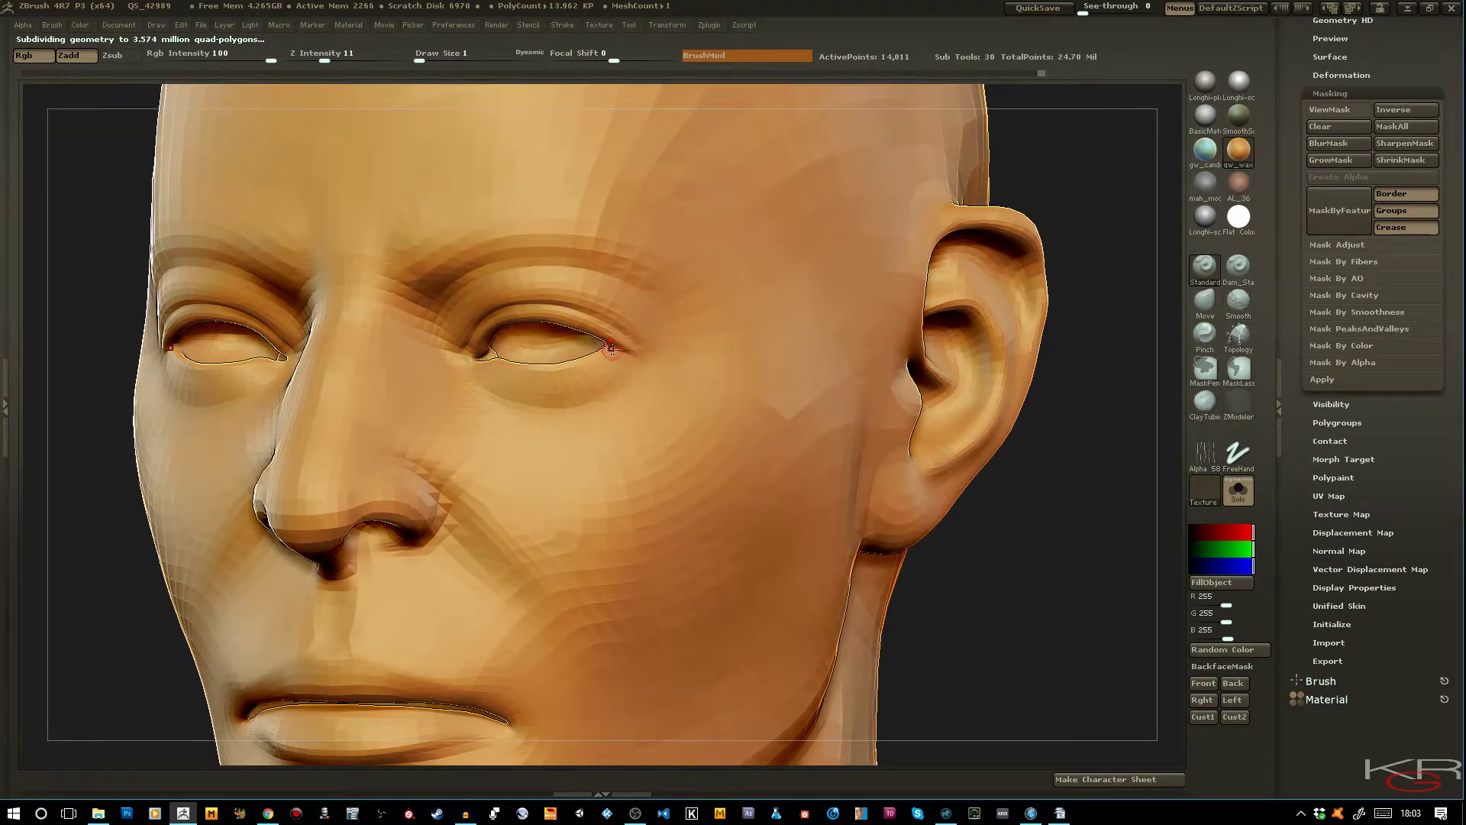
key("shift+f")
key("shift+f")
key("d")
key("ctrl+h")
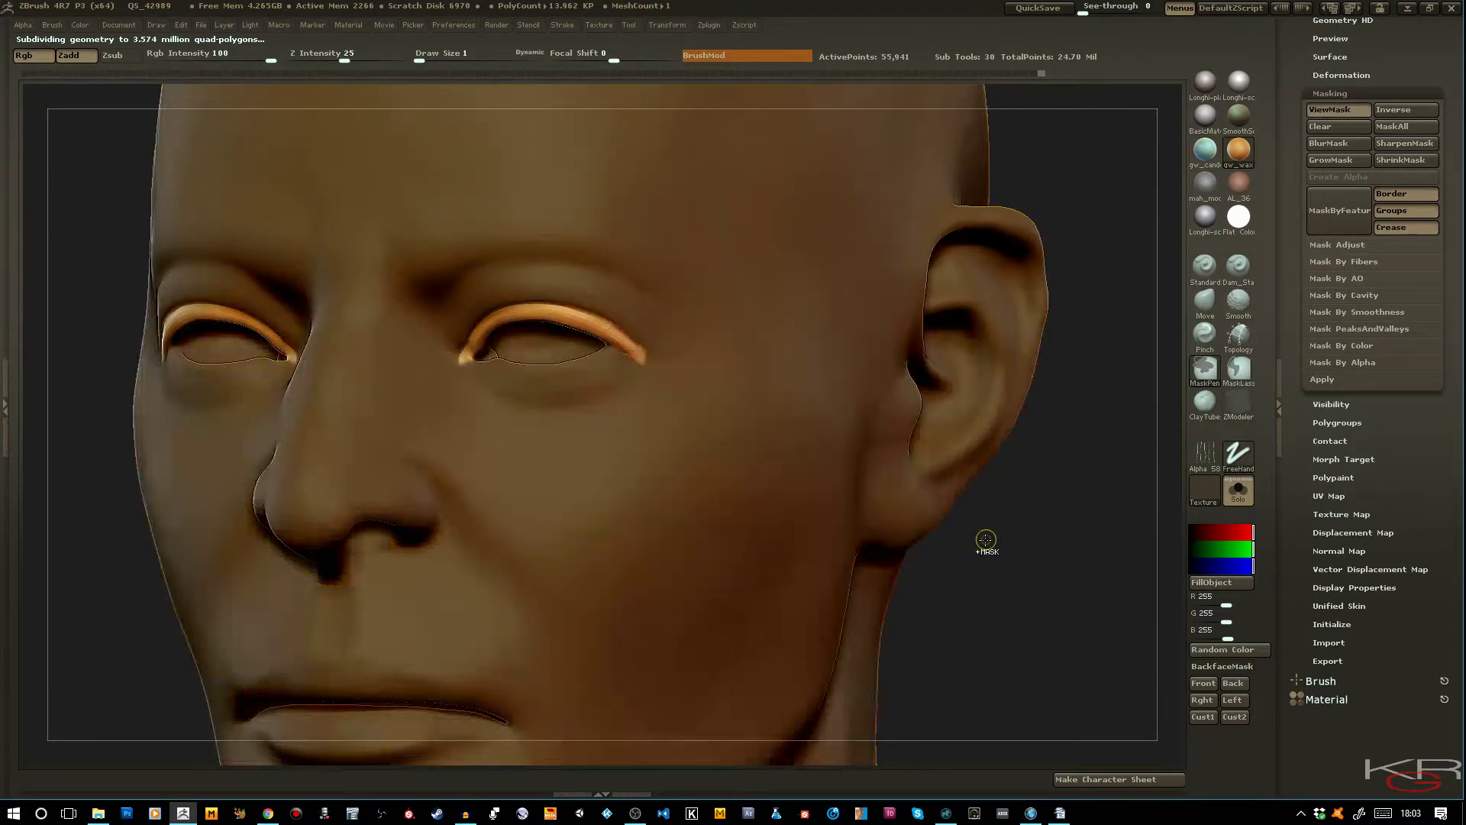
key("ctrl+h")
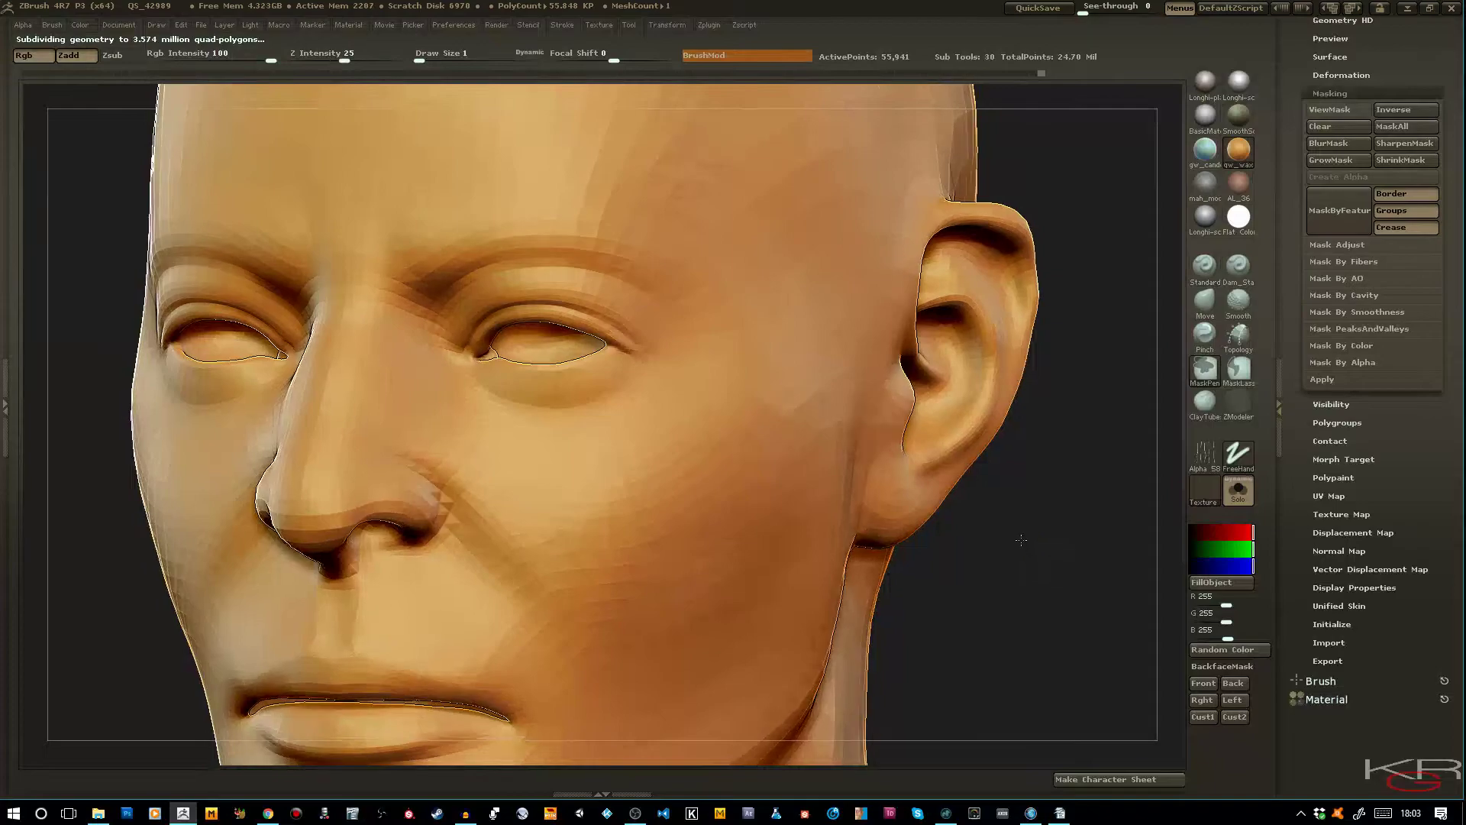
left_click_drag(1020, 540, 1018, 514)
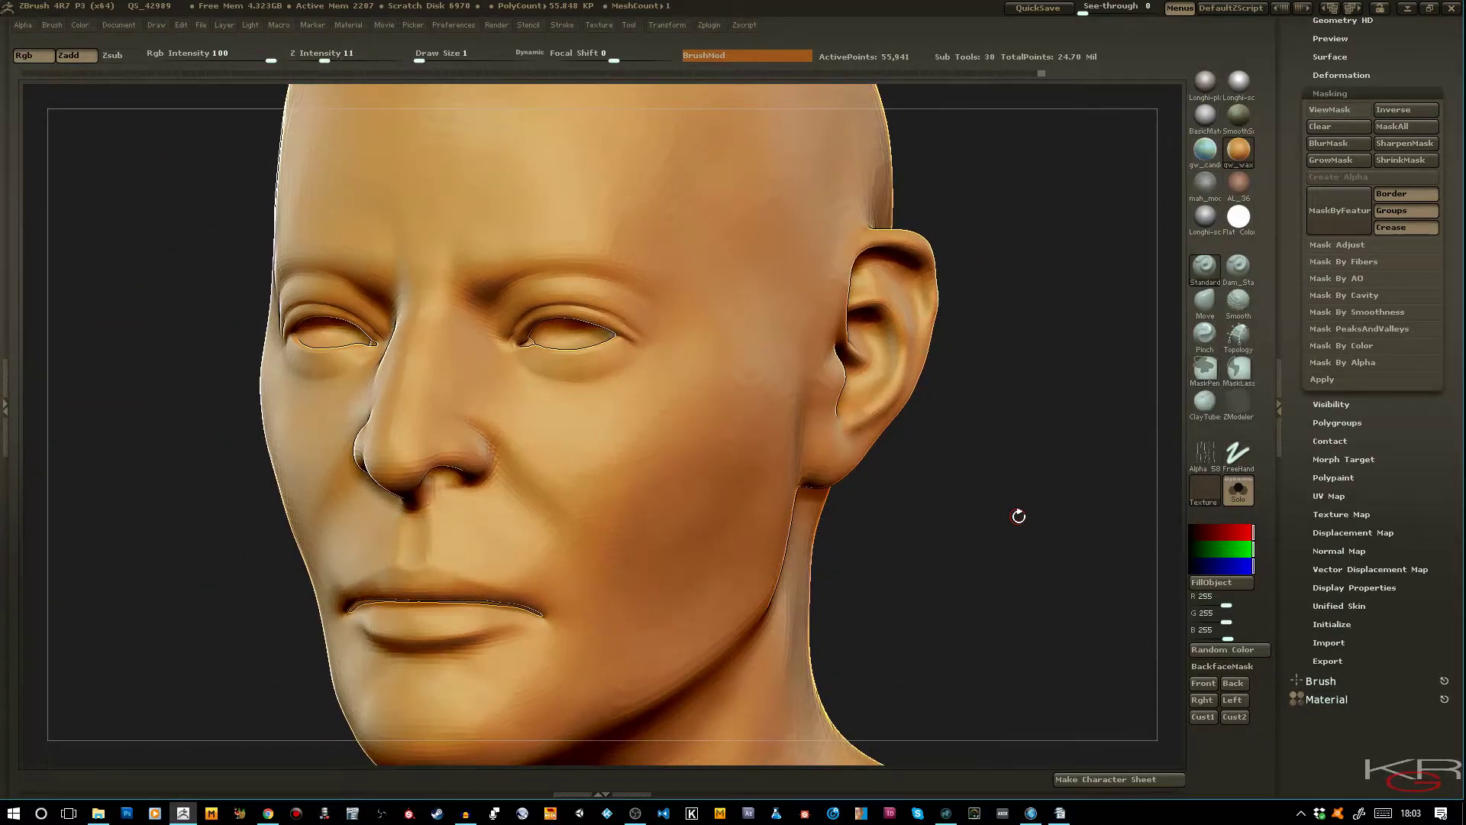
left_click_drag(903, 563, 878, 607)
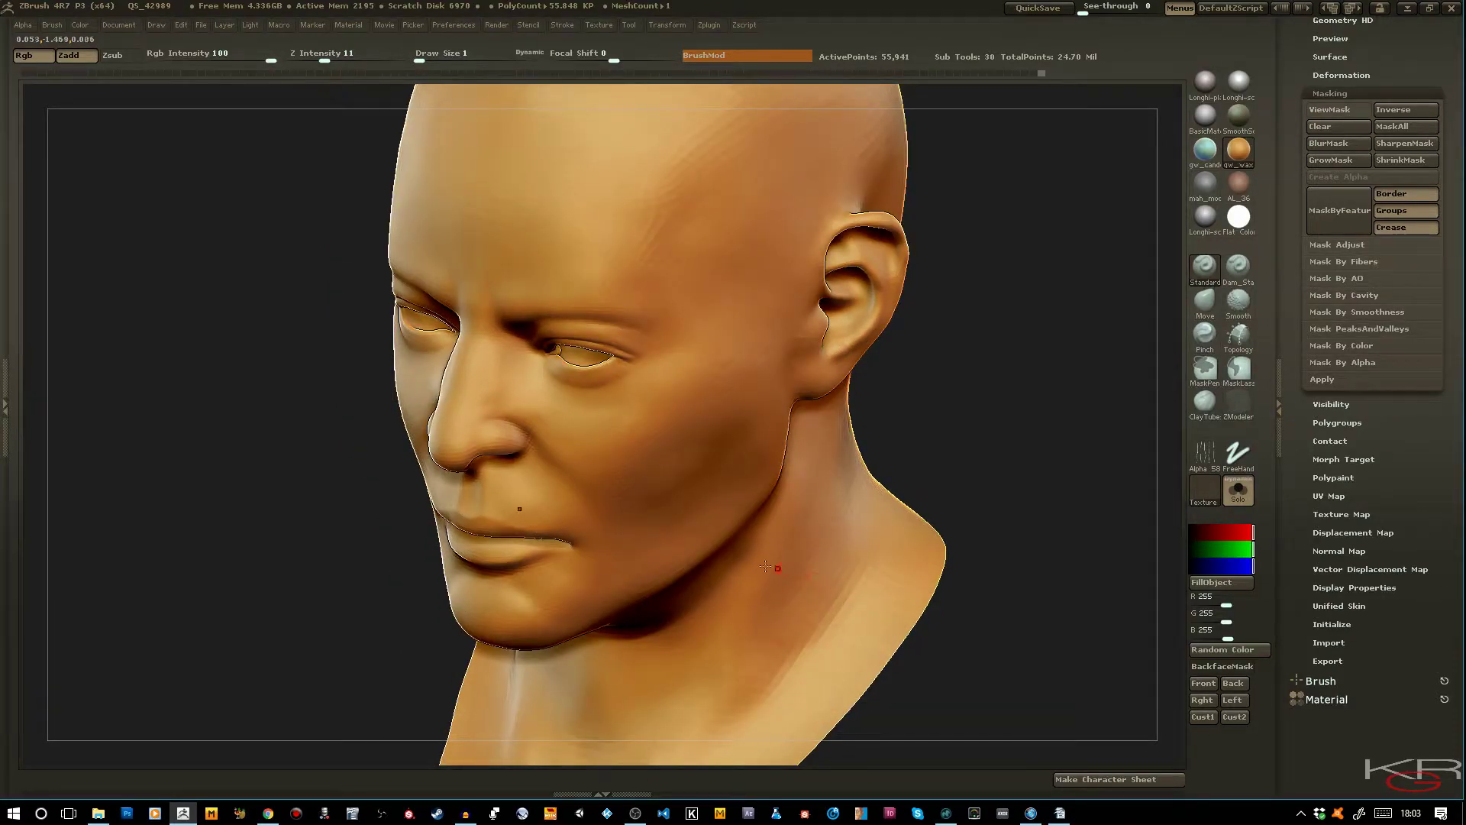
right_click_drag(599, 488, 632, 547, "ctrl")
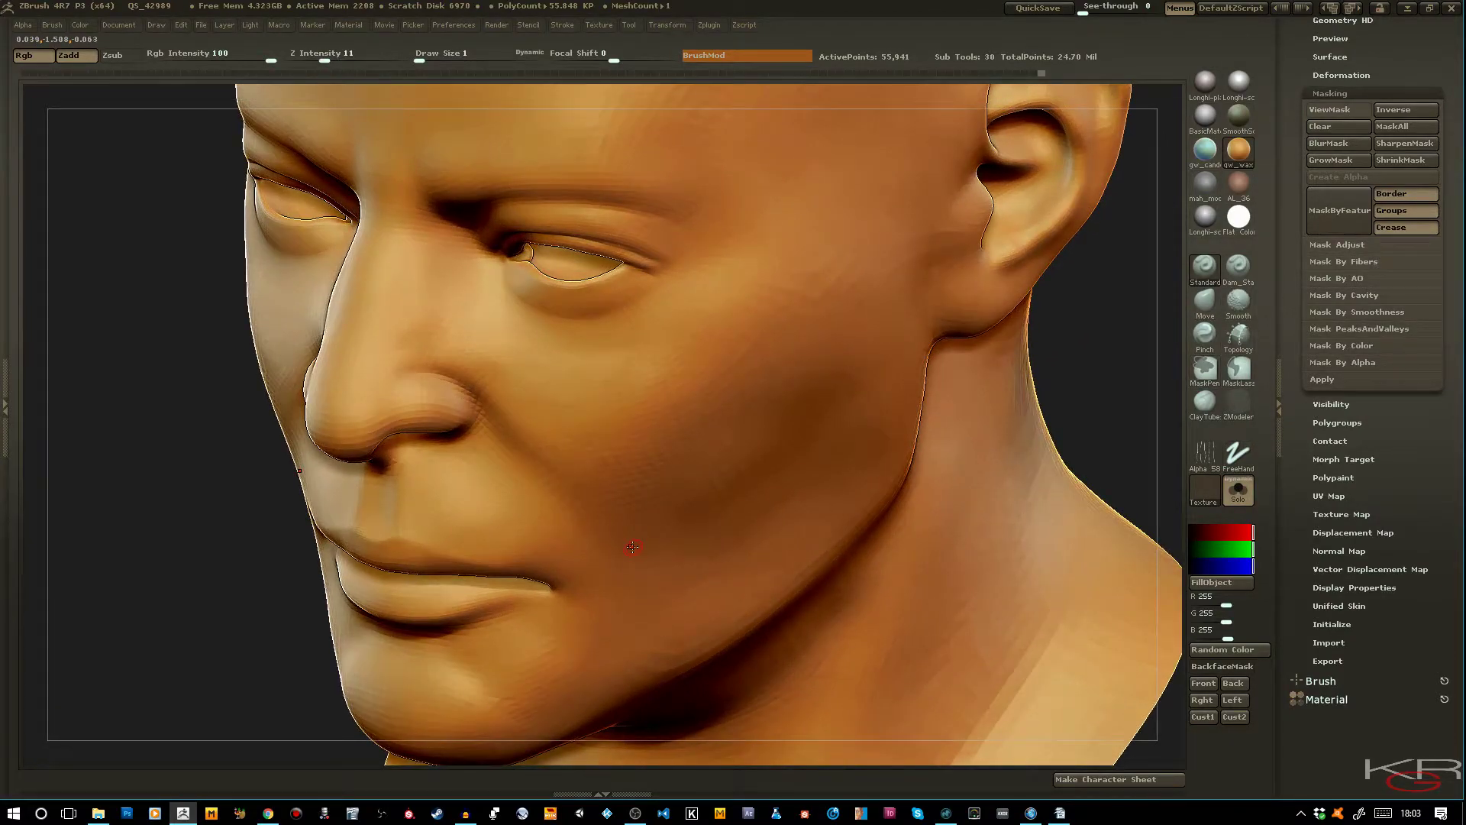
Carve the crease above the nostril wing with the Dam Standard brush at Z intensity 16 and draw size 1, smoothing its inner end
key("b")
key("d")
key("s")
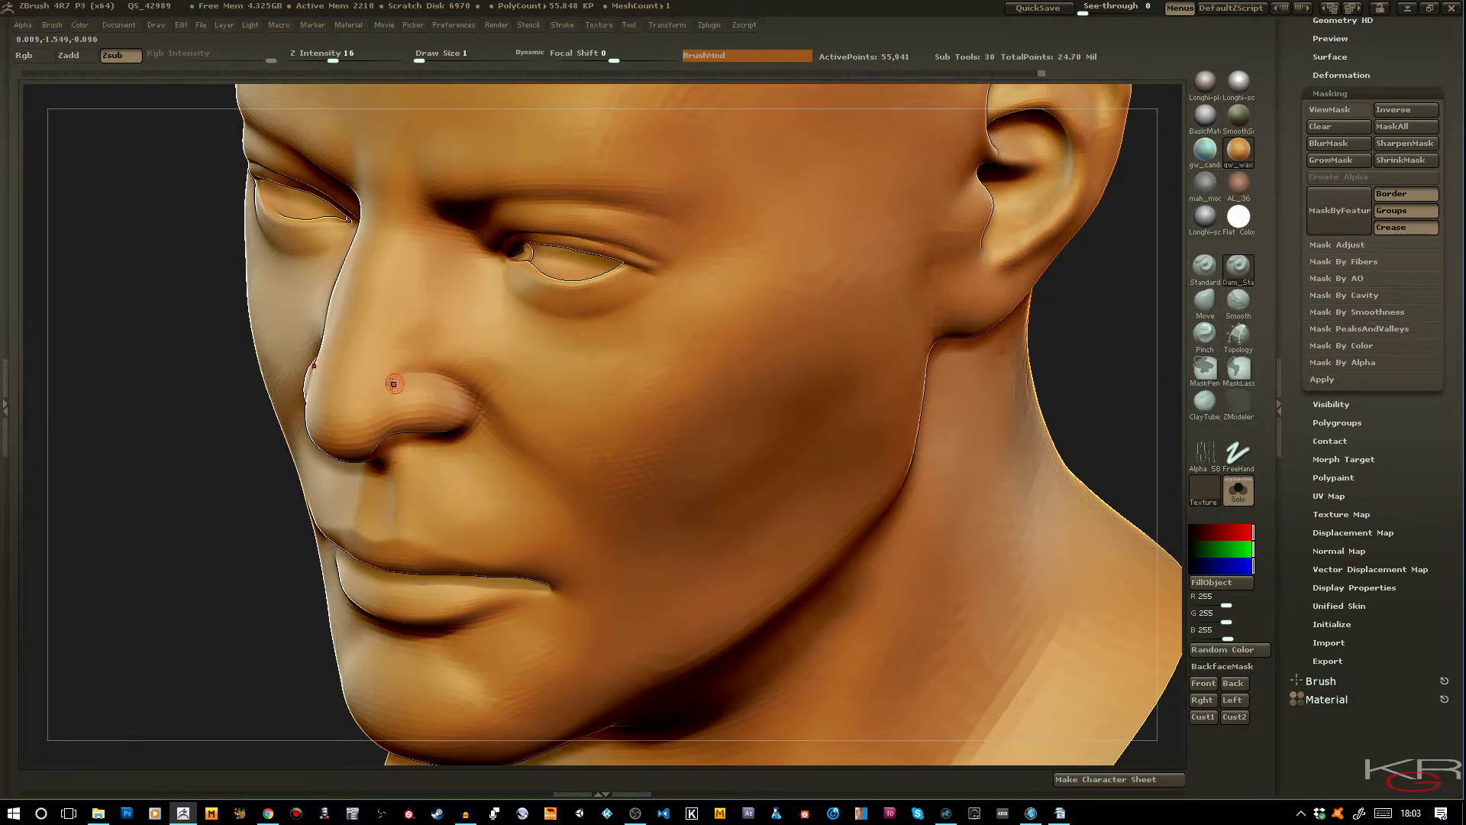
left_click_drag(412, 376, 473, 400)
left_click_drag(388, 381, 384, 390, "shift")
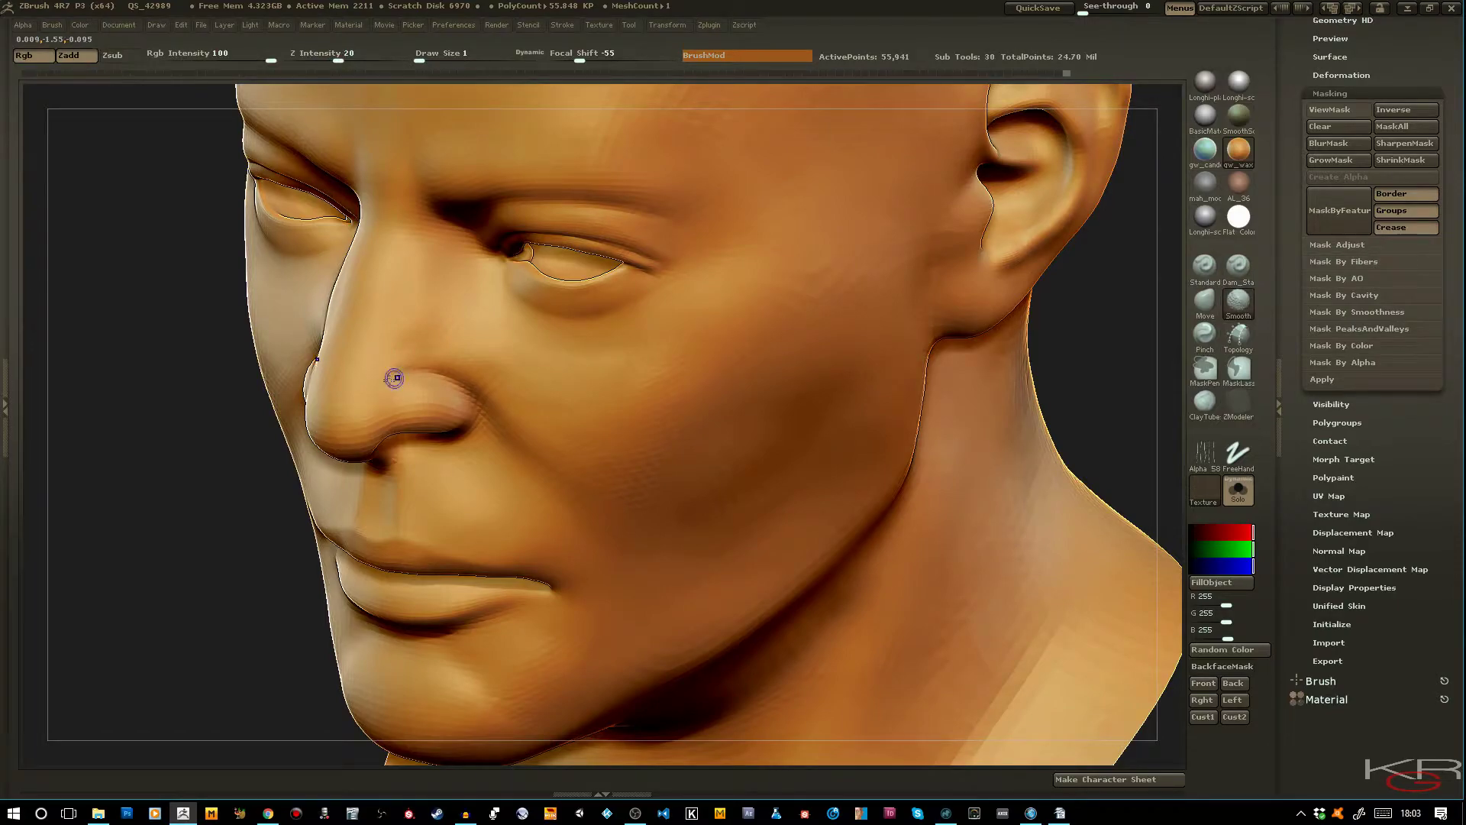
Switch the head to the grey modelling material and inspect the face from the front
left_click_drag(1113, 438, 1032, 472)
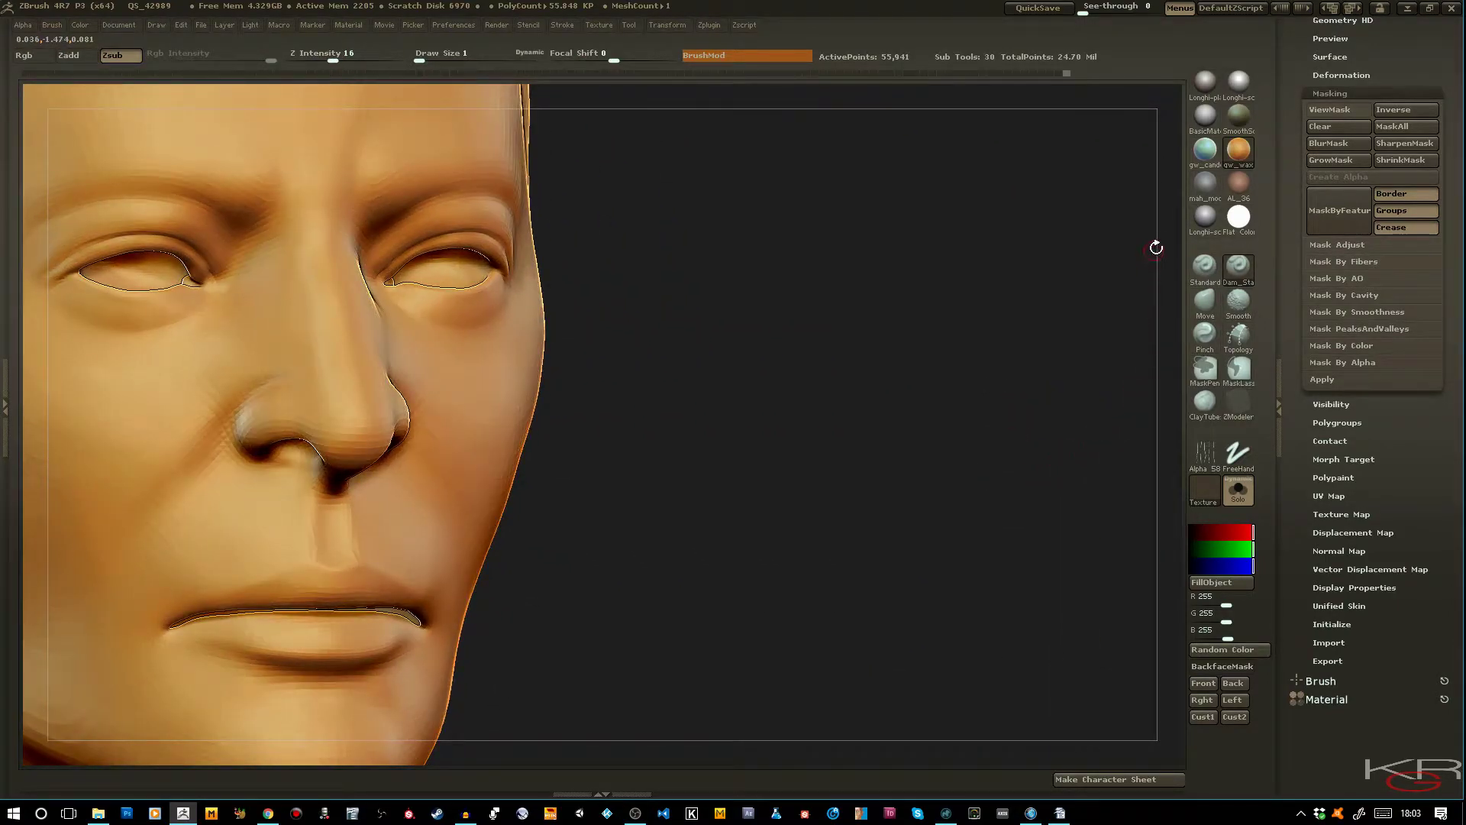
left_click(1205, 181)
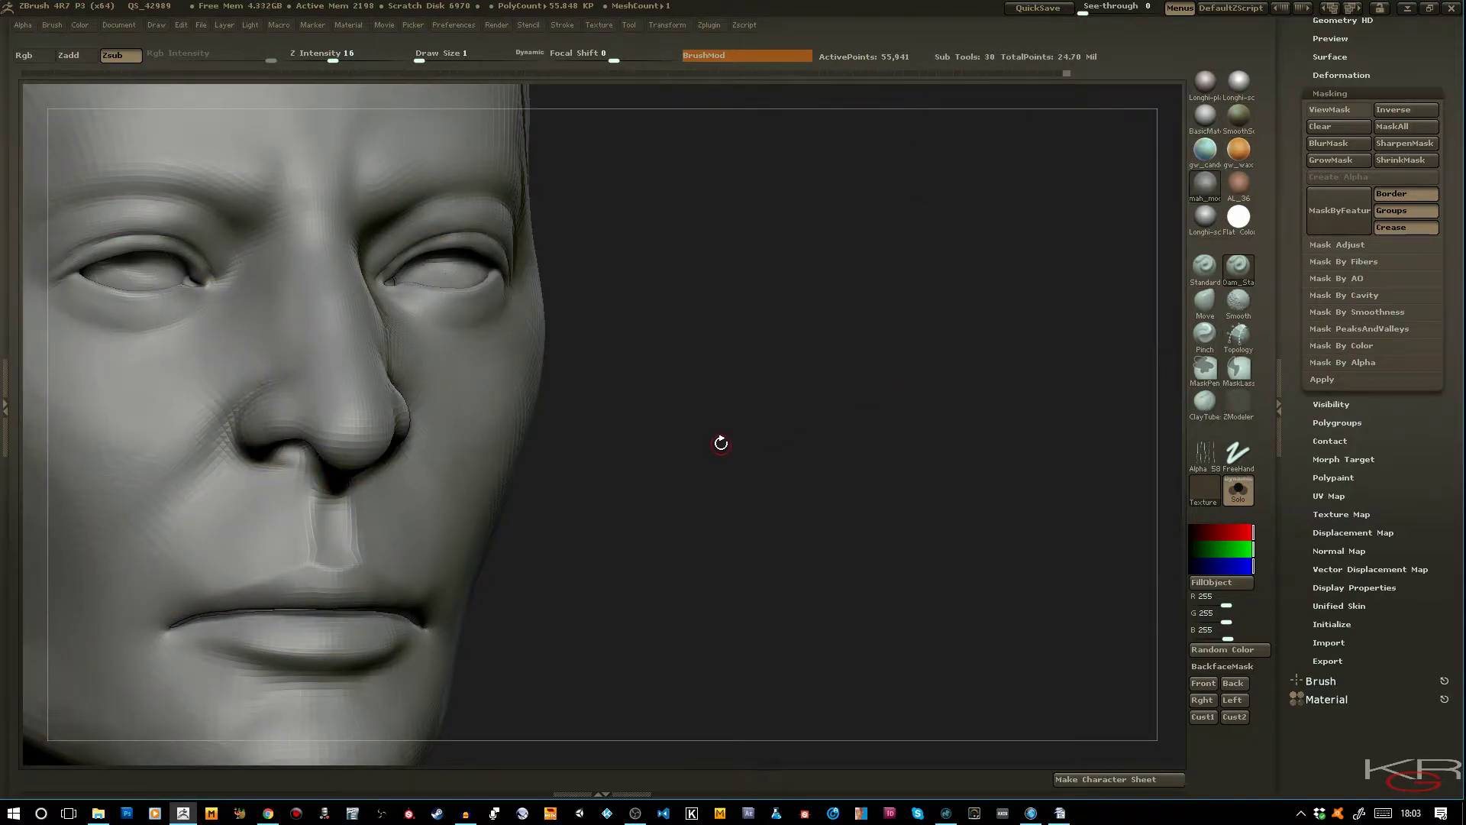
key("f")
key("f")
left_click_drag(894, 459, 936, 513)
left_click_drag(974, 447, 978, 569, "alt")
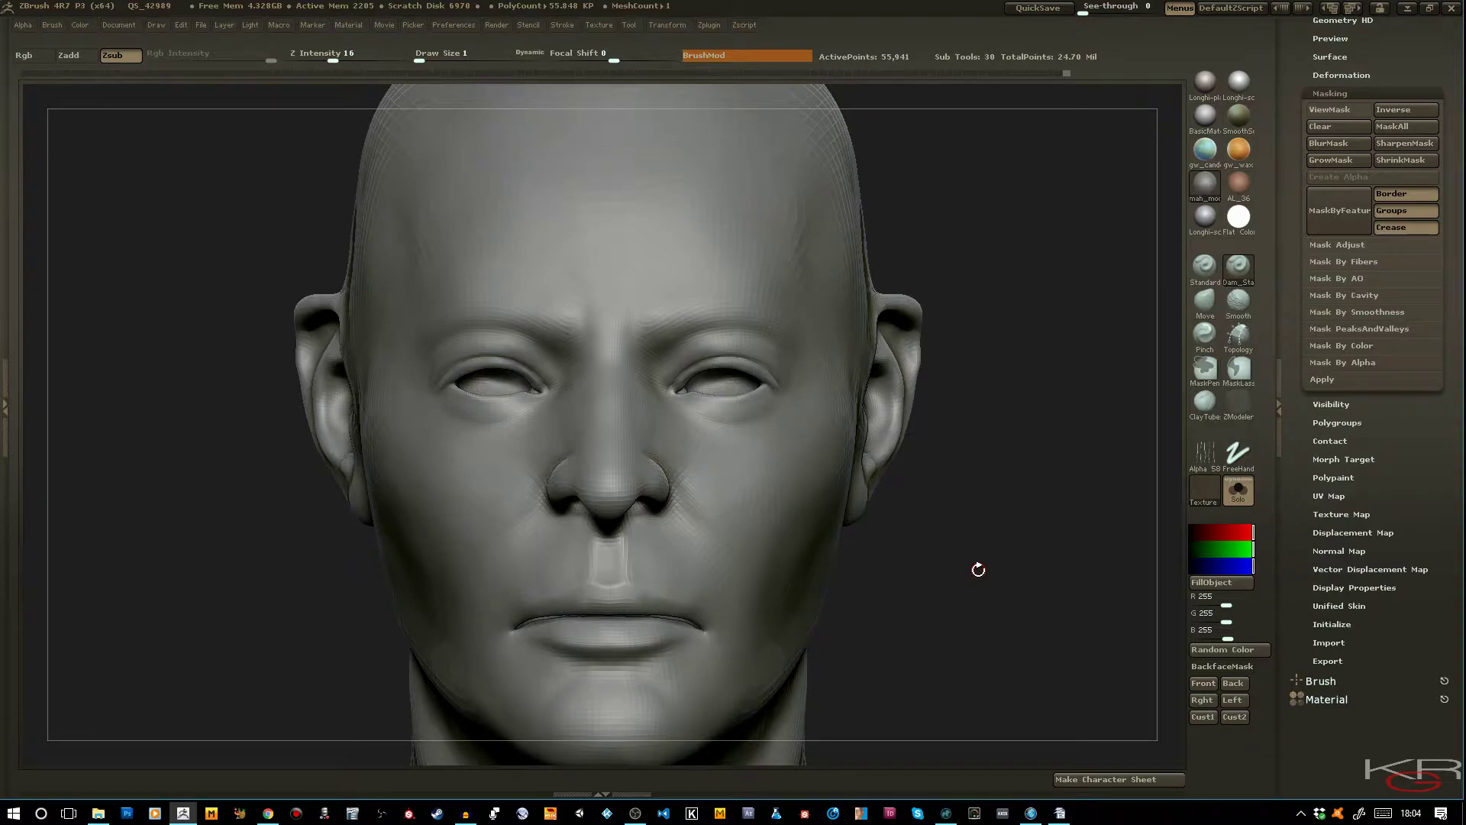
Carve vertical frown creases between the inner brows with the Dam Standard brush at Z intensity 16 and soften them
mouse_move(1032, 519)
left_mouse_down()
mouse_move(1018, 530)
mouse_move(1020, 517)
left_mouse_up()
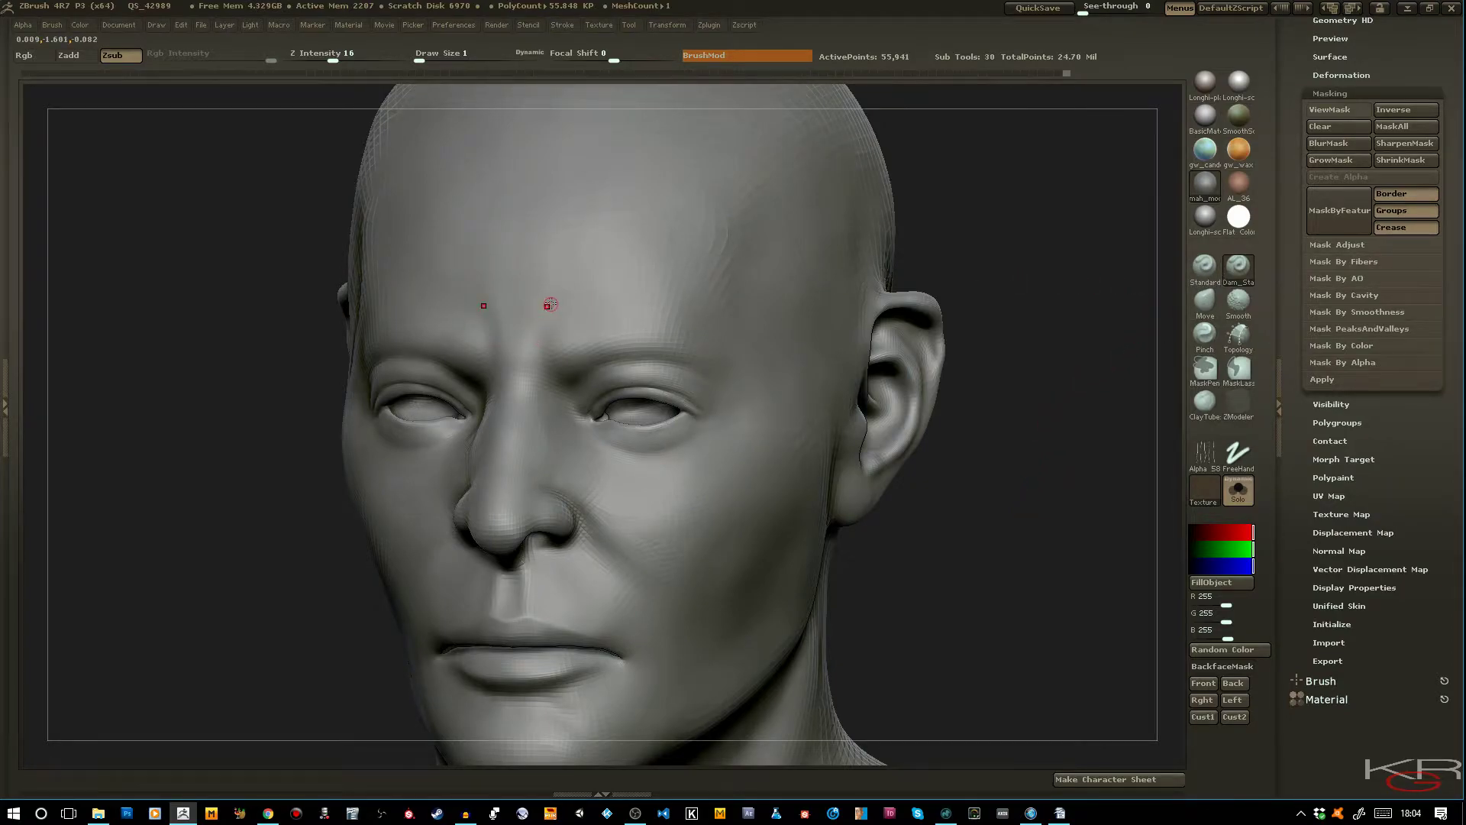
mouse_move(547, 352)
left_mouse_down()
mouse_move(542, 334)
mouse_move(543, 376)
left_mouse_up()
left_click_drag(552, 308, 541, 362)
left_click_drag(284, 331, 369, 324, "shift")
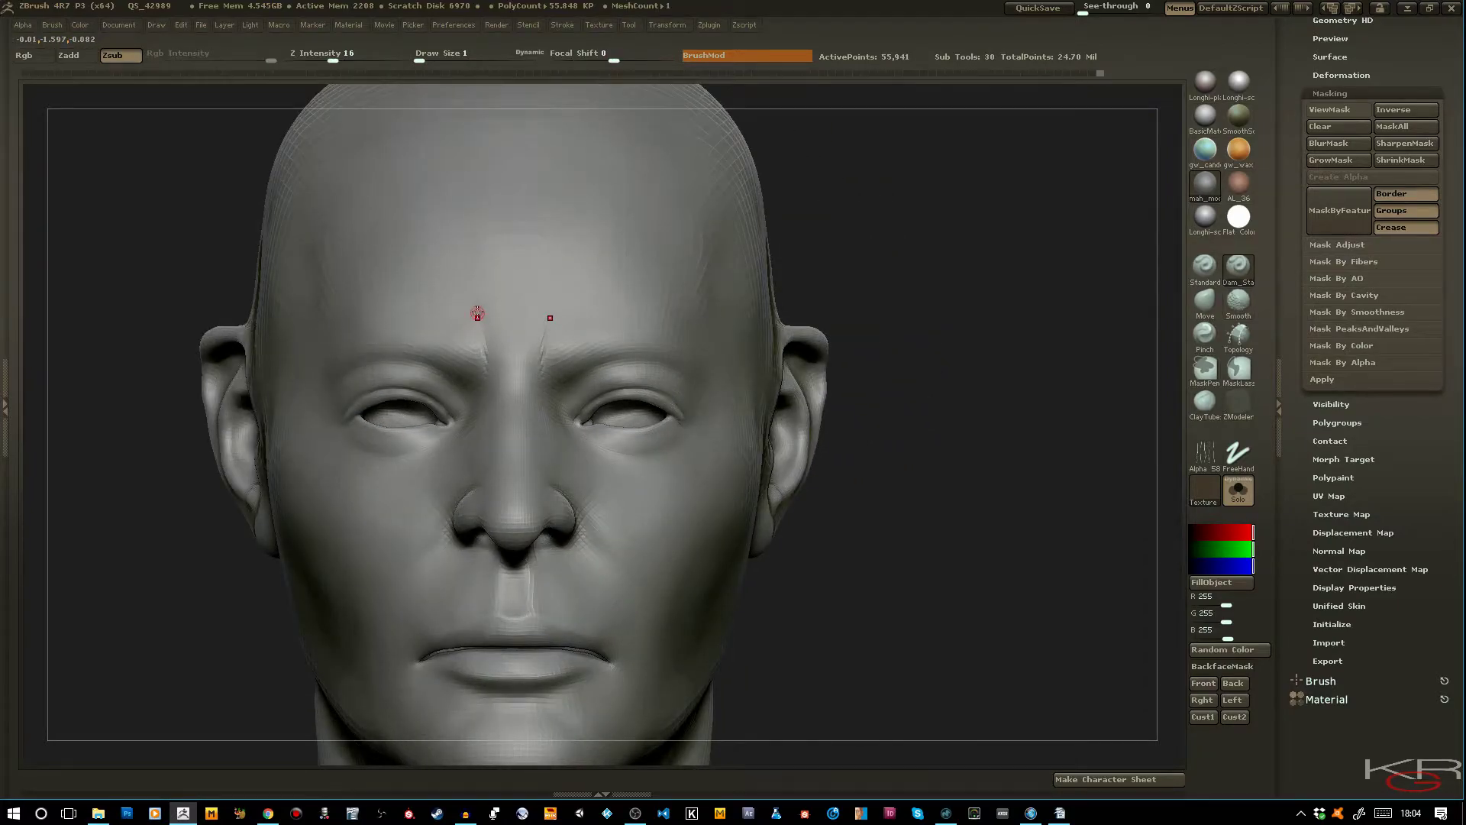
key("shift")
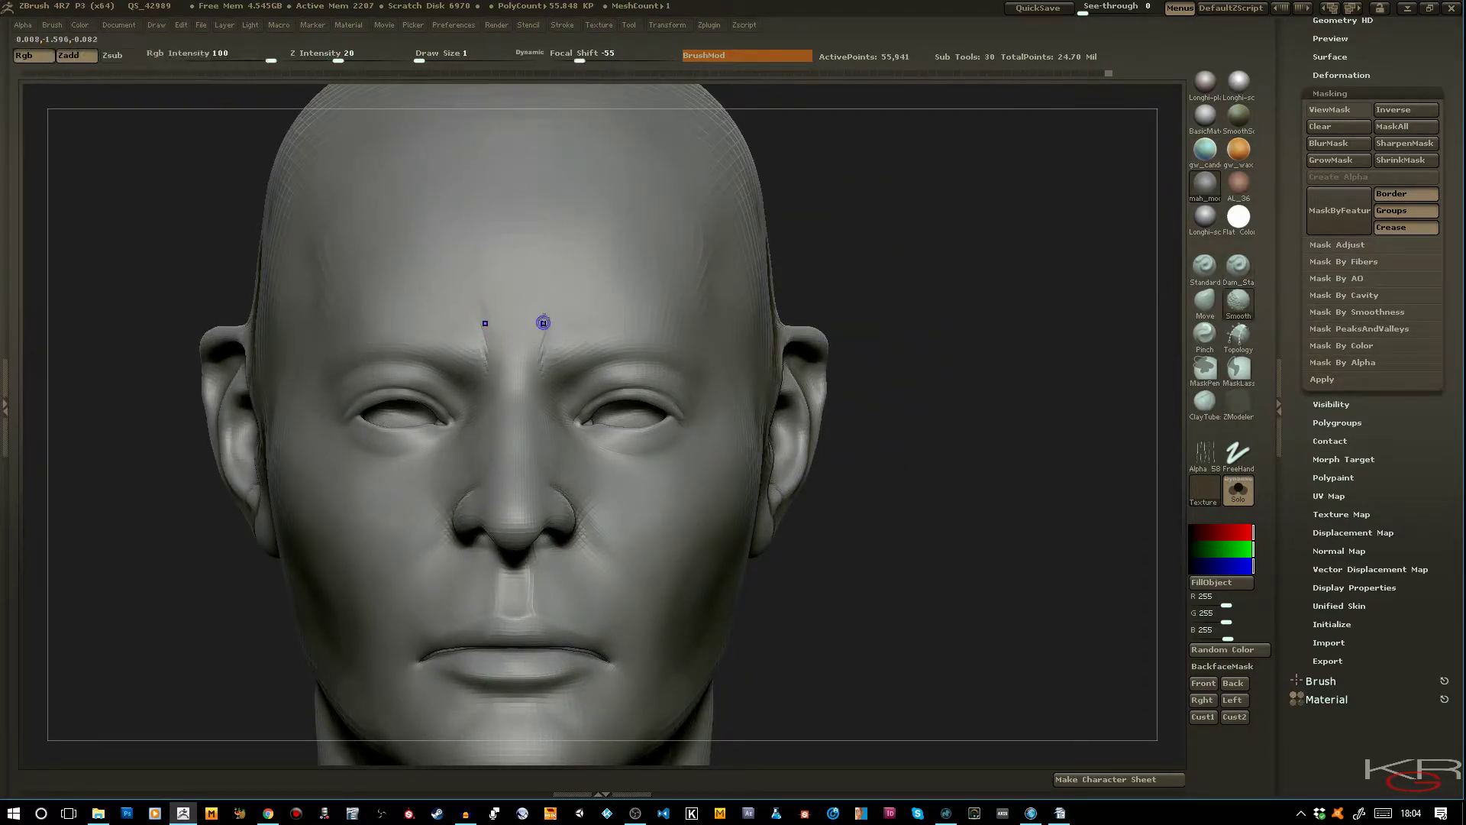
Check the frown creases at the next higher subdivision level and return to the lower level
key("ctrl+d")
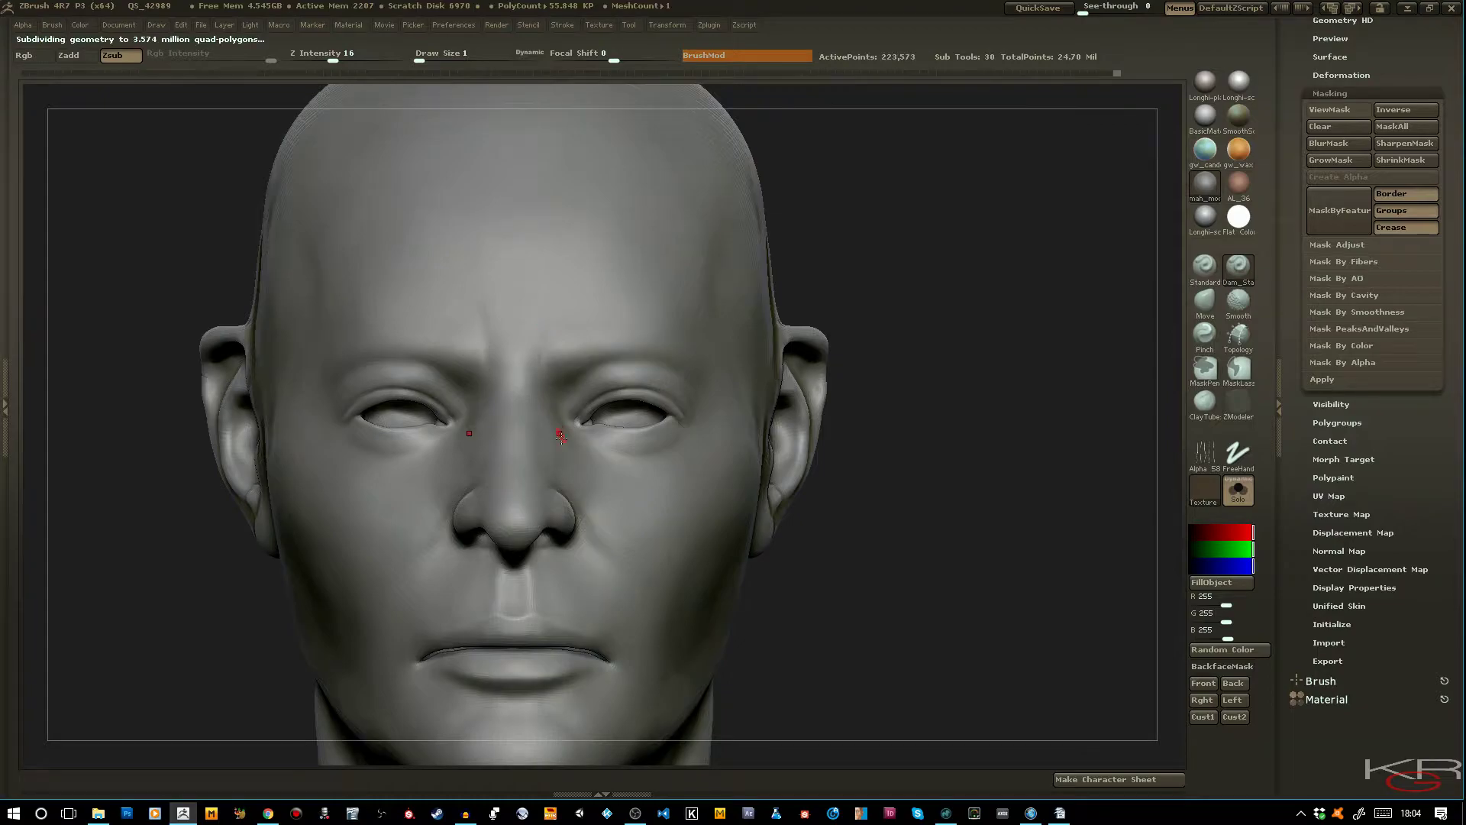
left_click_drag(906, 598, 719, 510)
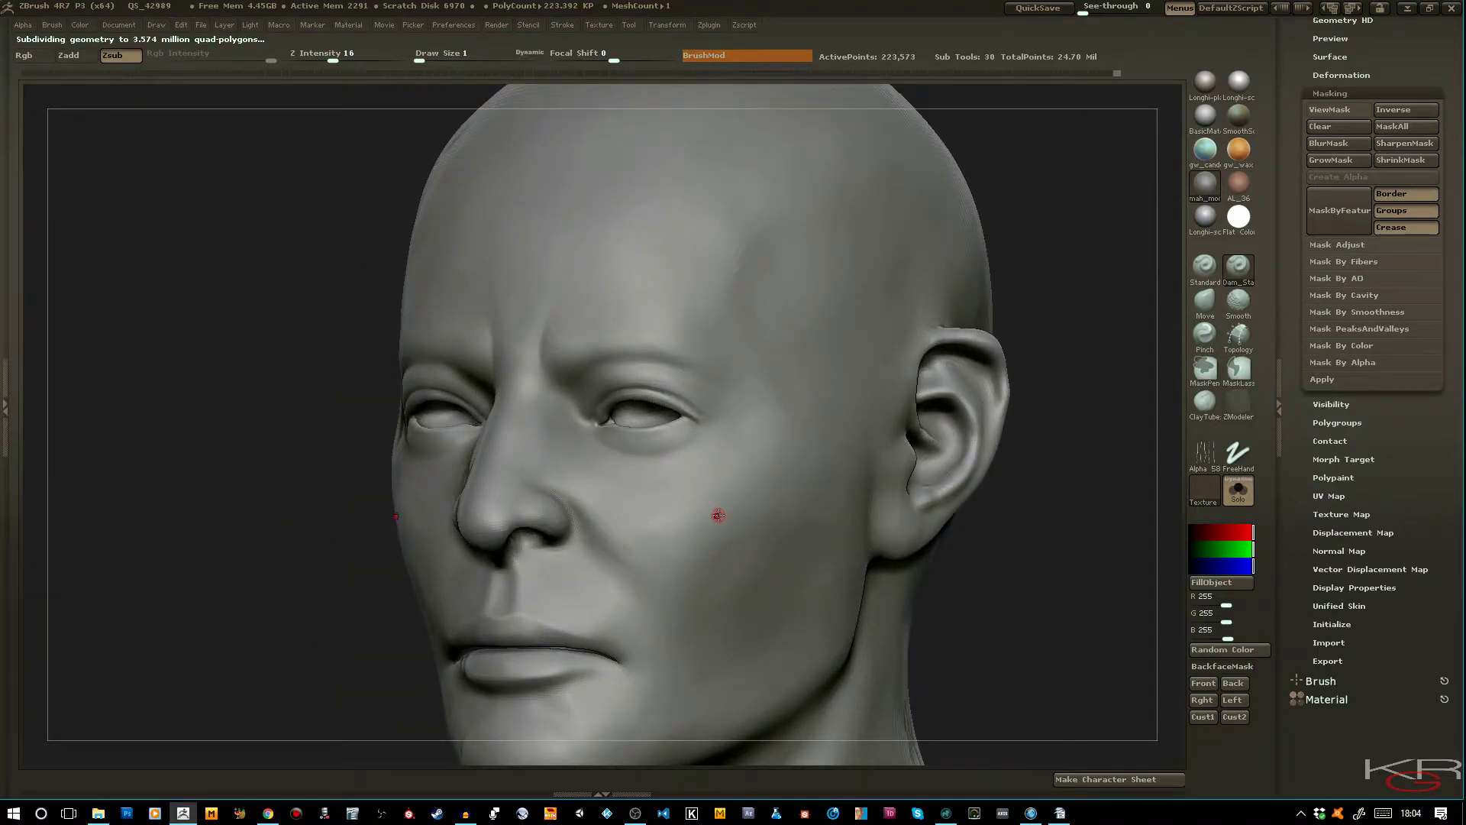
key("shift+d")
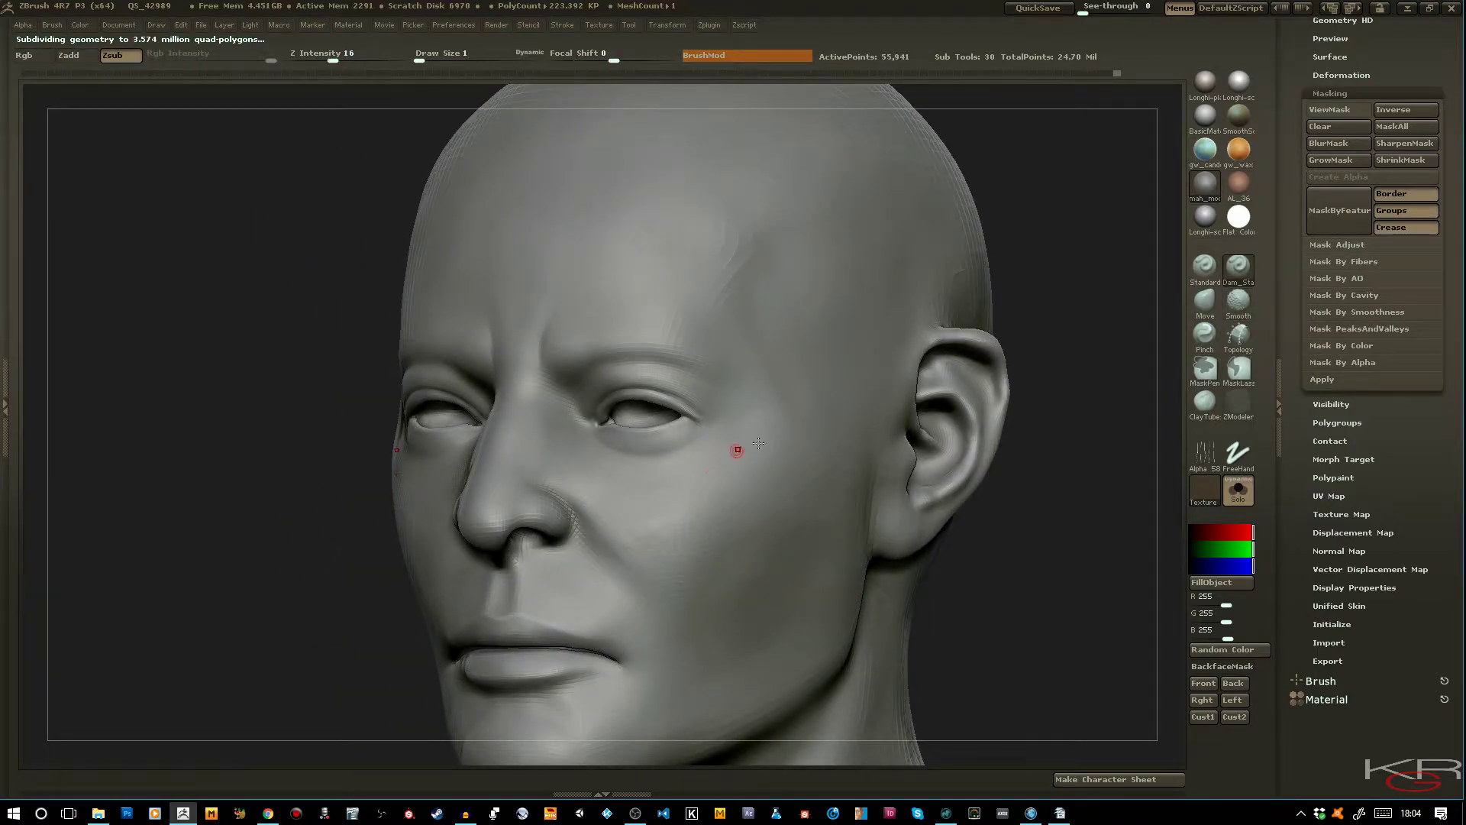
Reposition the inner ends of the brows with the Move brush at Z intensity 31 and draw size 7
left_click(1204, 299)
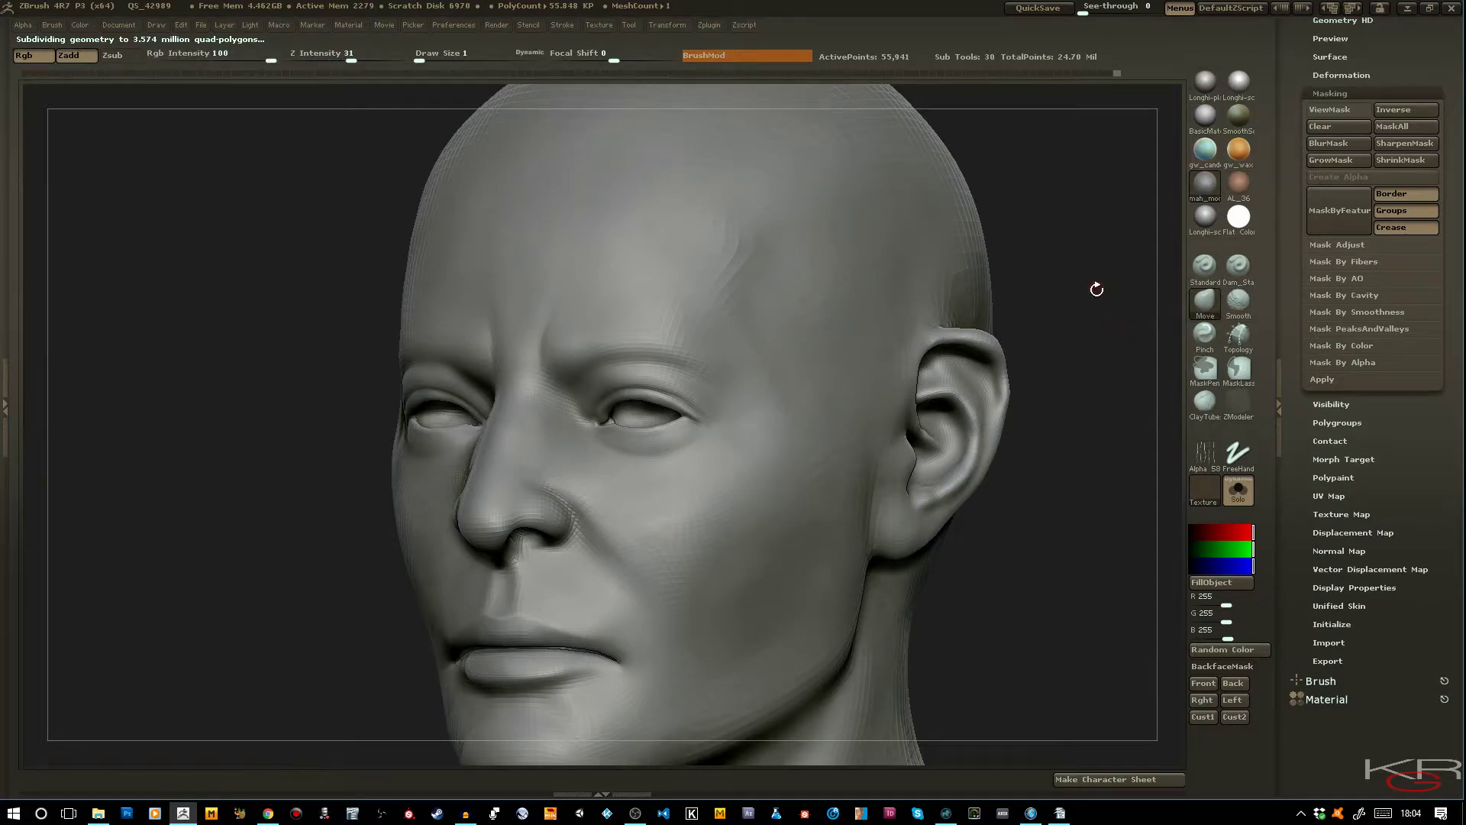
left_click_drag(1095, 285, 1099, 286, "shift")
key("bracketright")
key("bracketright")
key("bracketright")
key("bracketright")
key("bracketright")
key("bracketright")
key("bracketright")
key("bracketright")
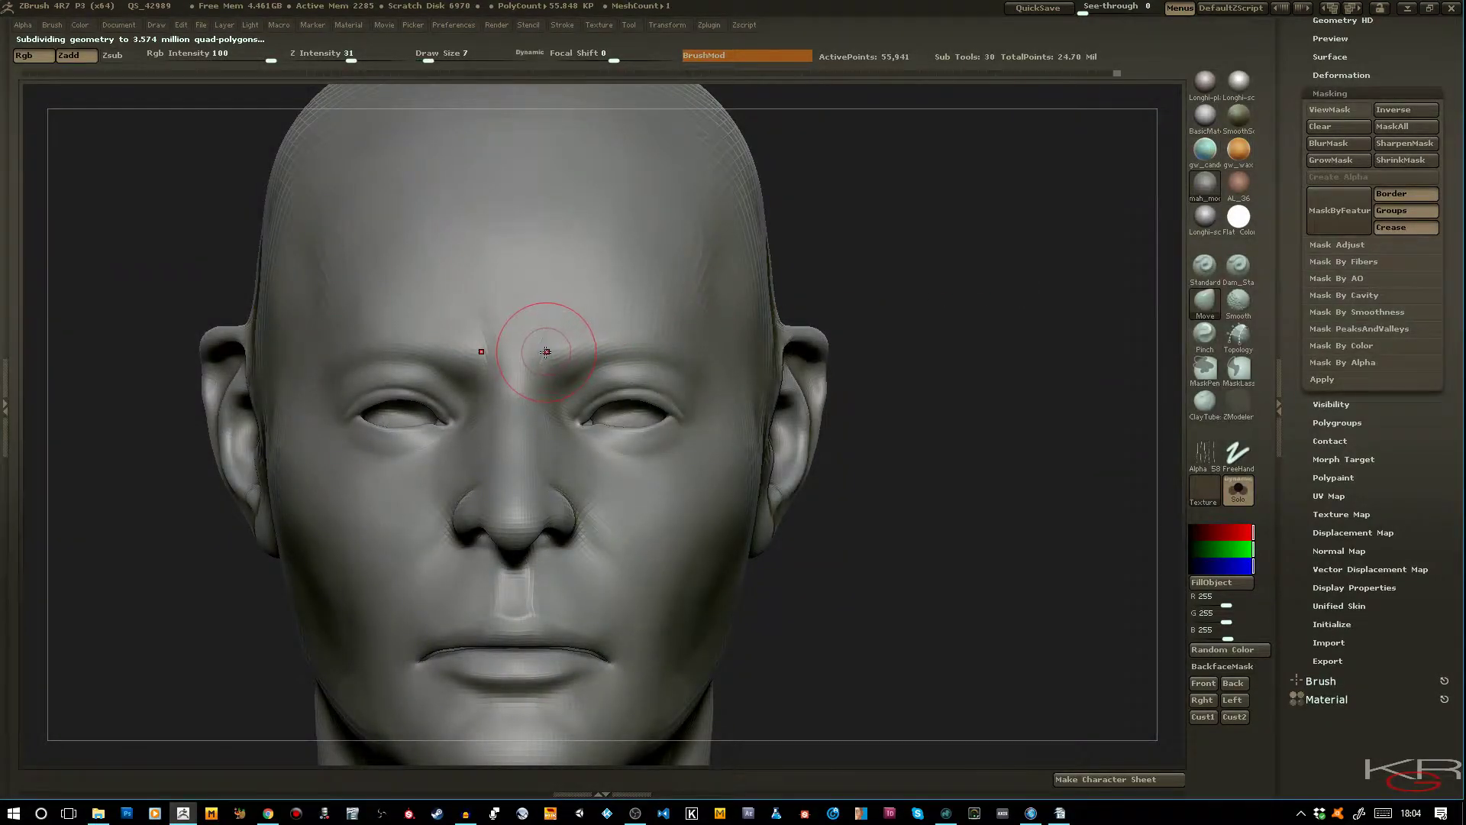
mouse_move(545, 357)
left_mouse_down()
mouse_move(544, 329)
mouse_move(538, 368)
left_mouse_up()
mouse_move(831, 540)
left_mouse_down()
mouse_move(874, 593)
mouse_move(843, 600)
mouse_move(878, 605)
mouse_move(870, 596)
left_mouse_up()
left_click_drag(336, 345, 377, 344)
Build up the area between the inner brow and eye corner with ClayTubes at Z intensity 3 and draw size 5, and smooth it
key("b")
key("c")
key("t")
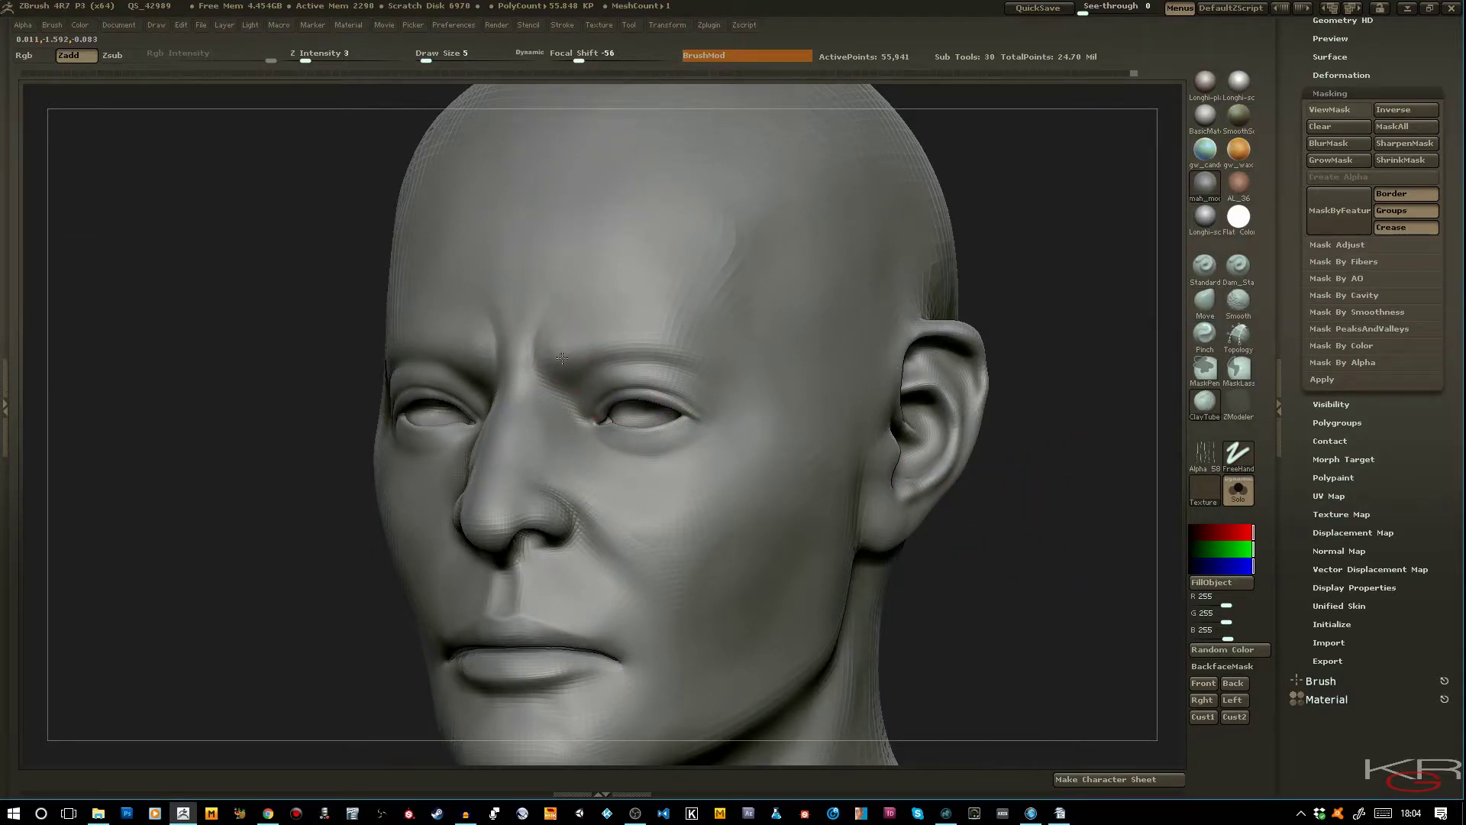
mouse_move(570, 334)
left_mouse_down()
mouse_move(712, 369)
mouse_move(558, 326)
mouse_move(553, 339)
mouse_move(580, 333)
mouse_move(556, 328)
mouse_move(540, 391)
mouse_move(586, 420)
left_mouse_up()
left_click_drag(563, 405, 561, 396, "shift")
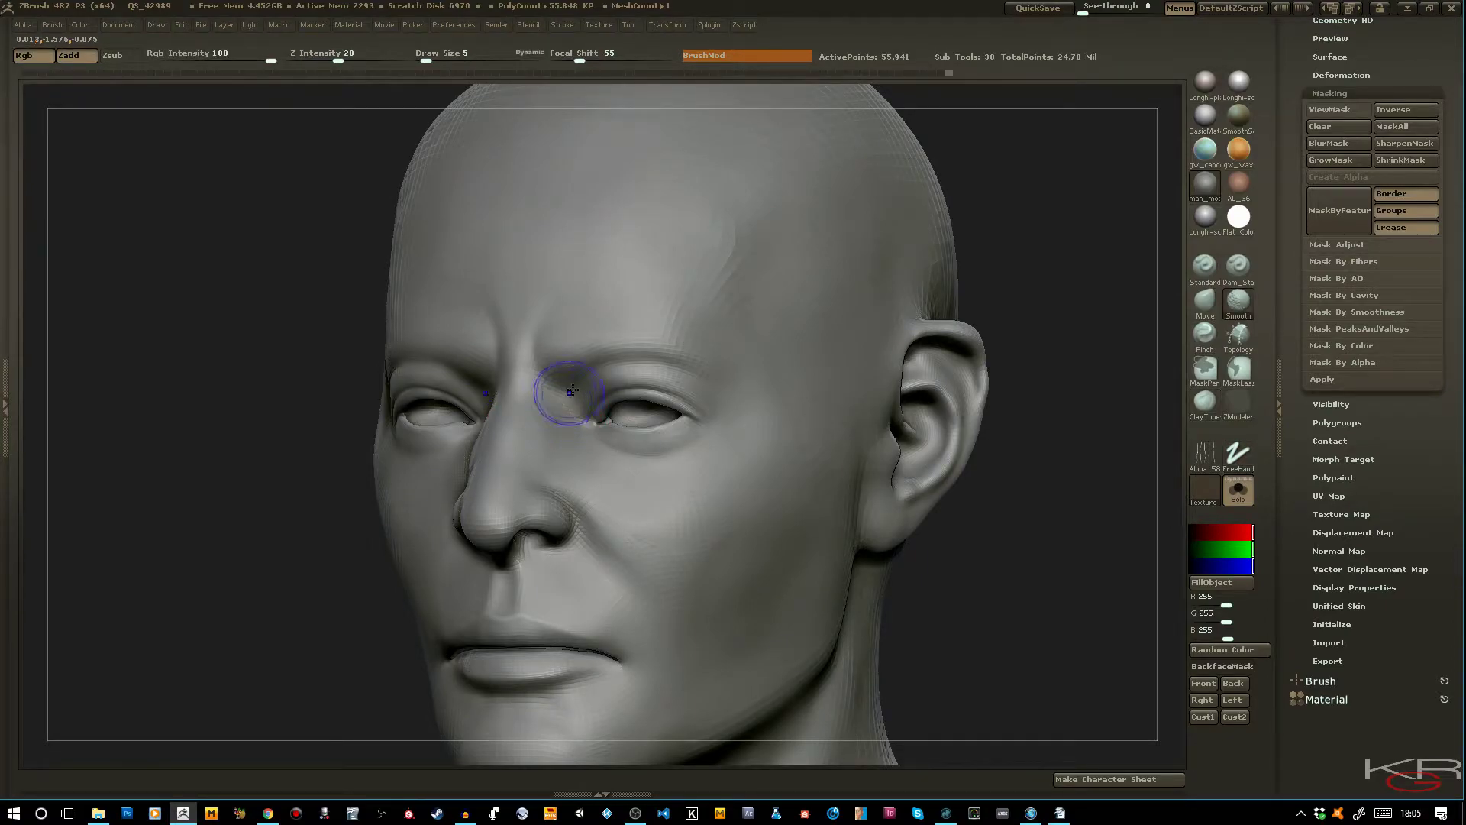
left_click_drag(272, 449, 382, 420)
left_click_drag(846, 547, 802, 544, "shift")
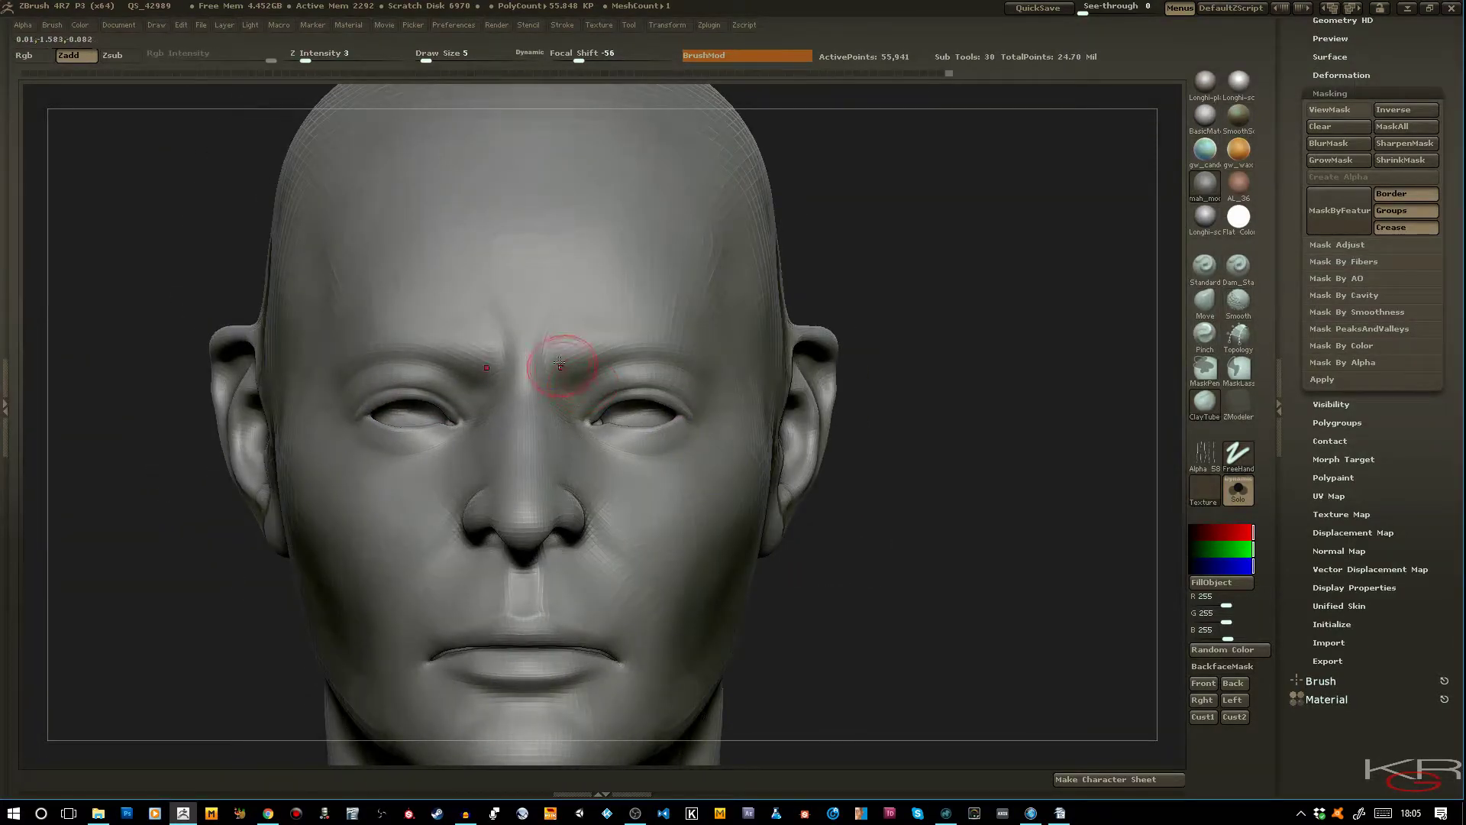
left_click_drag(560, 319, 545, 358, "shift")
Adjust the inner brows and nose bridge with the Move brush at draw size 9, from front and side views
left_click(1203, 305)
key("]")
left_click_drag(560, 372, 552, 375)
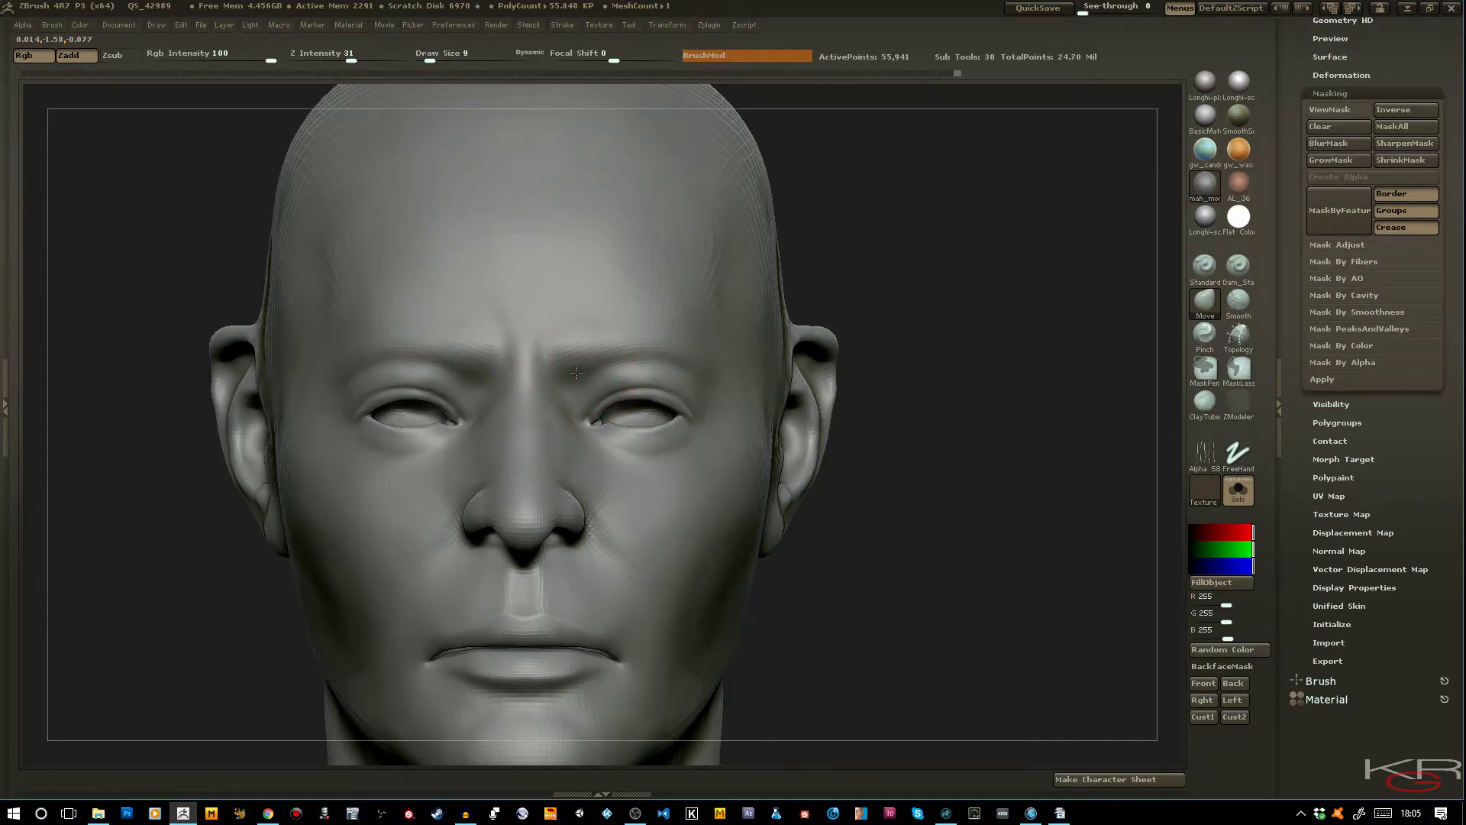
left_click_drag(844, 478, 636, 386)
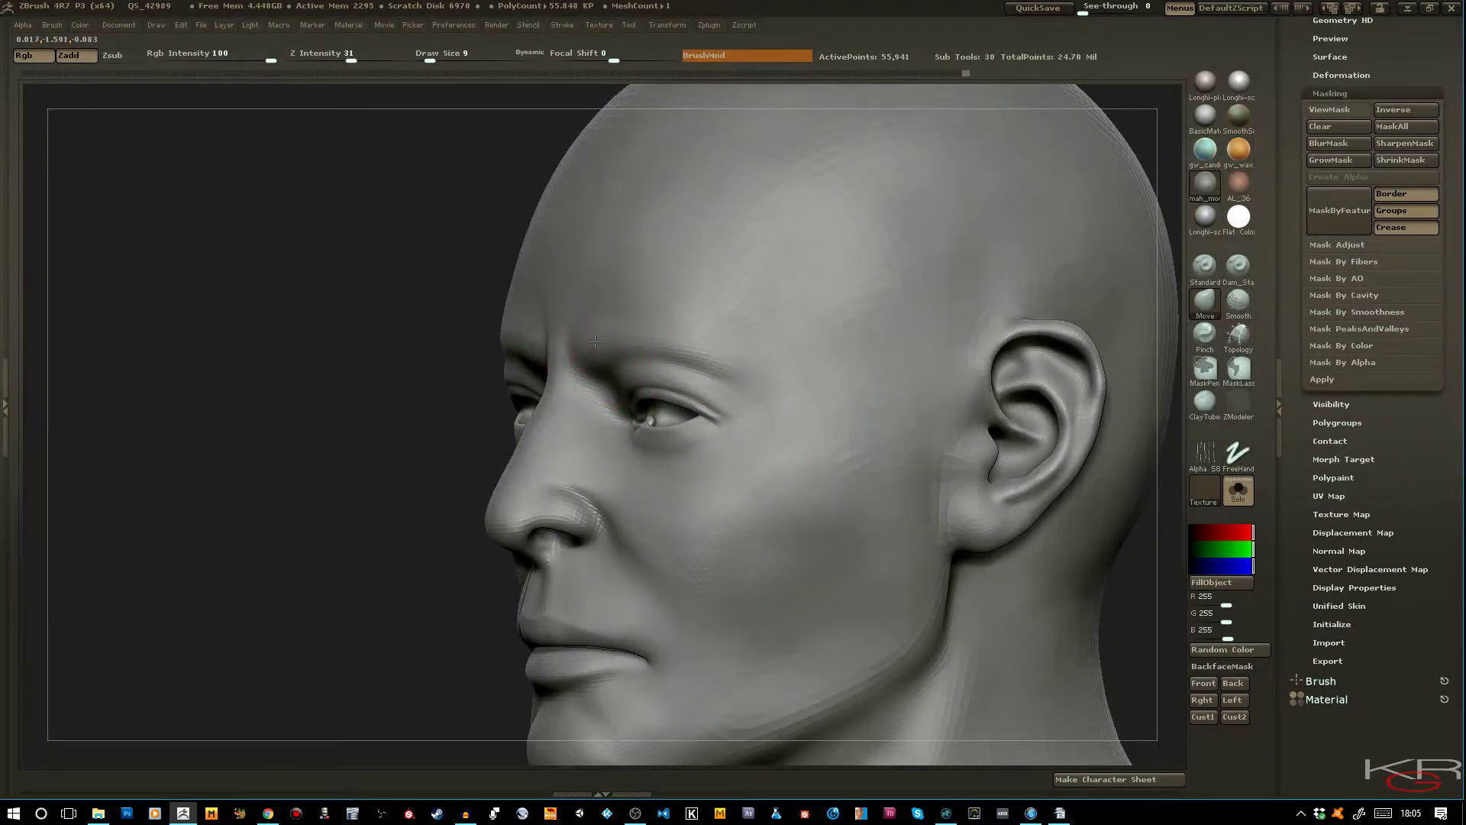
left_click_drag(401, 332, 574, 359)
left_click_drag(583, 452, 563, 450)
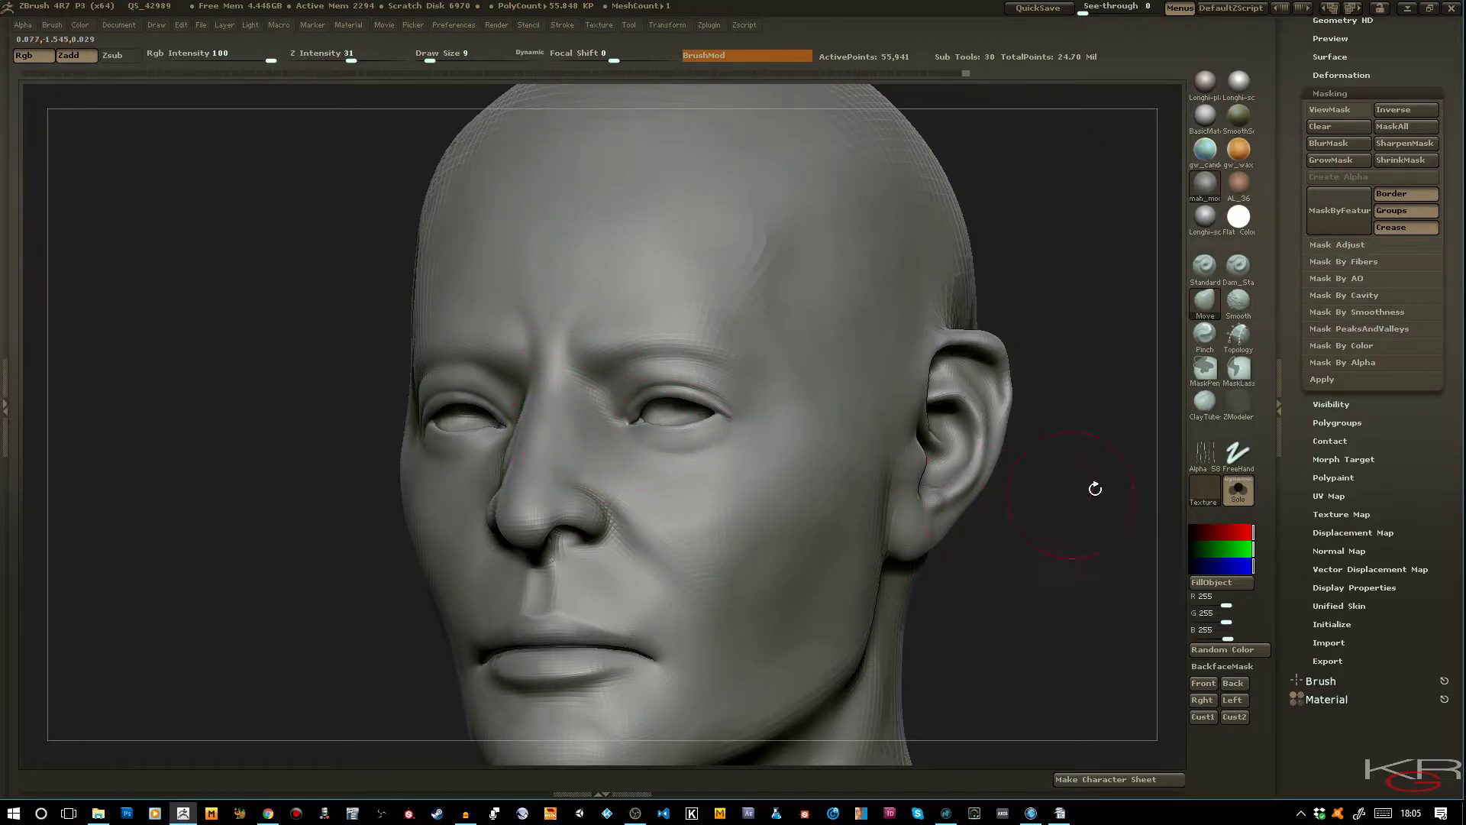
Refine the philtrum above the upper lip with the ClayTubes brush at Z intensity 3 and draw size 3
left_click(1204, 403)
left_click_drag(1134, 563, 981, 561)
key("bracketleft")
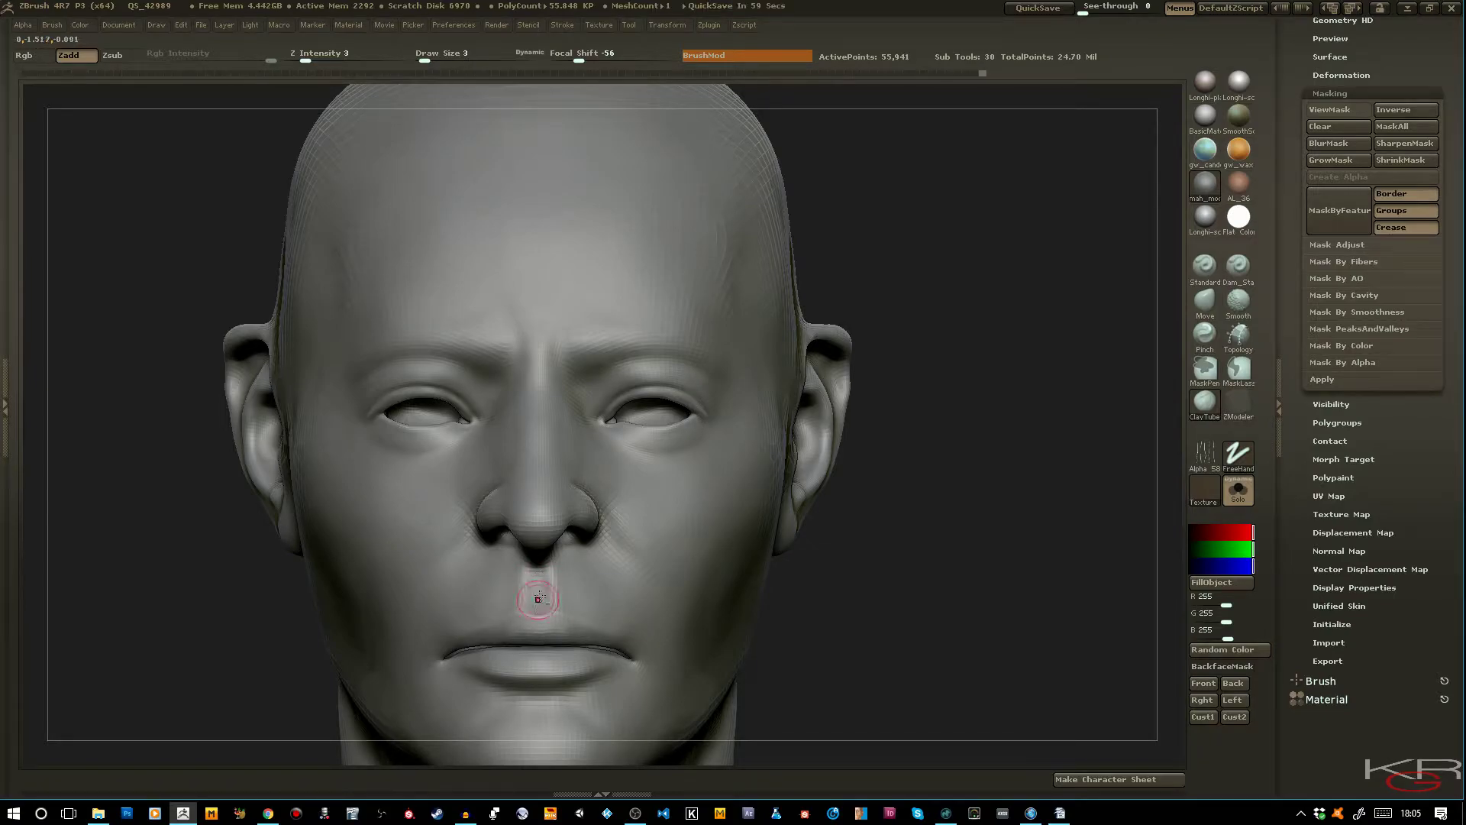
left_click_drag(870, 667, 836, 671)
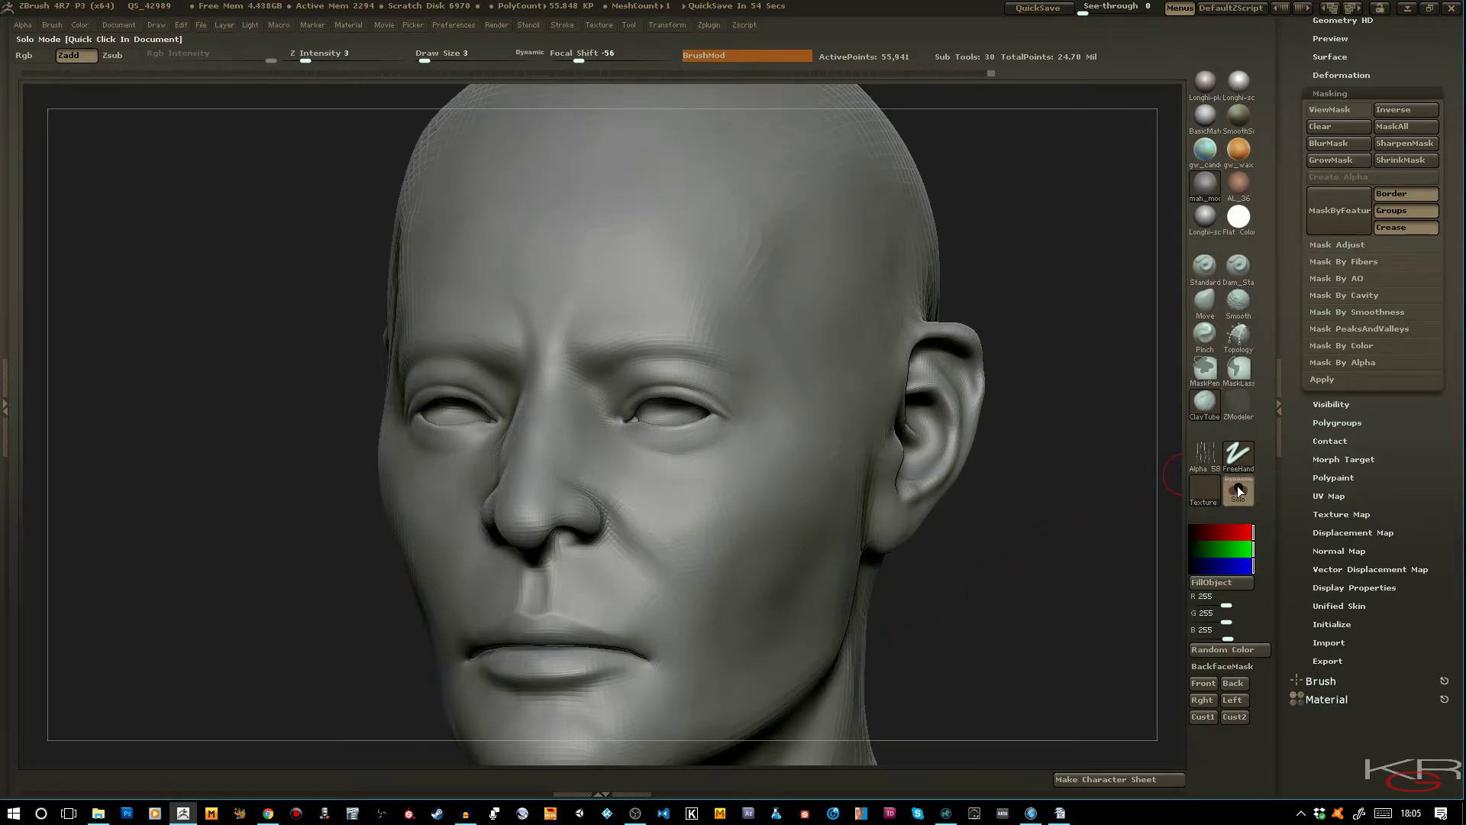
Show the whole robed figure with all subtools and examine its silhouette in the Flat Color material
key("f")
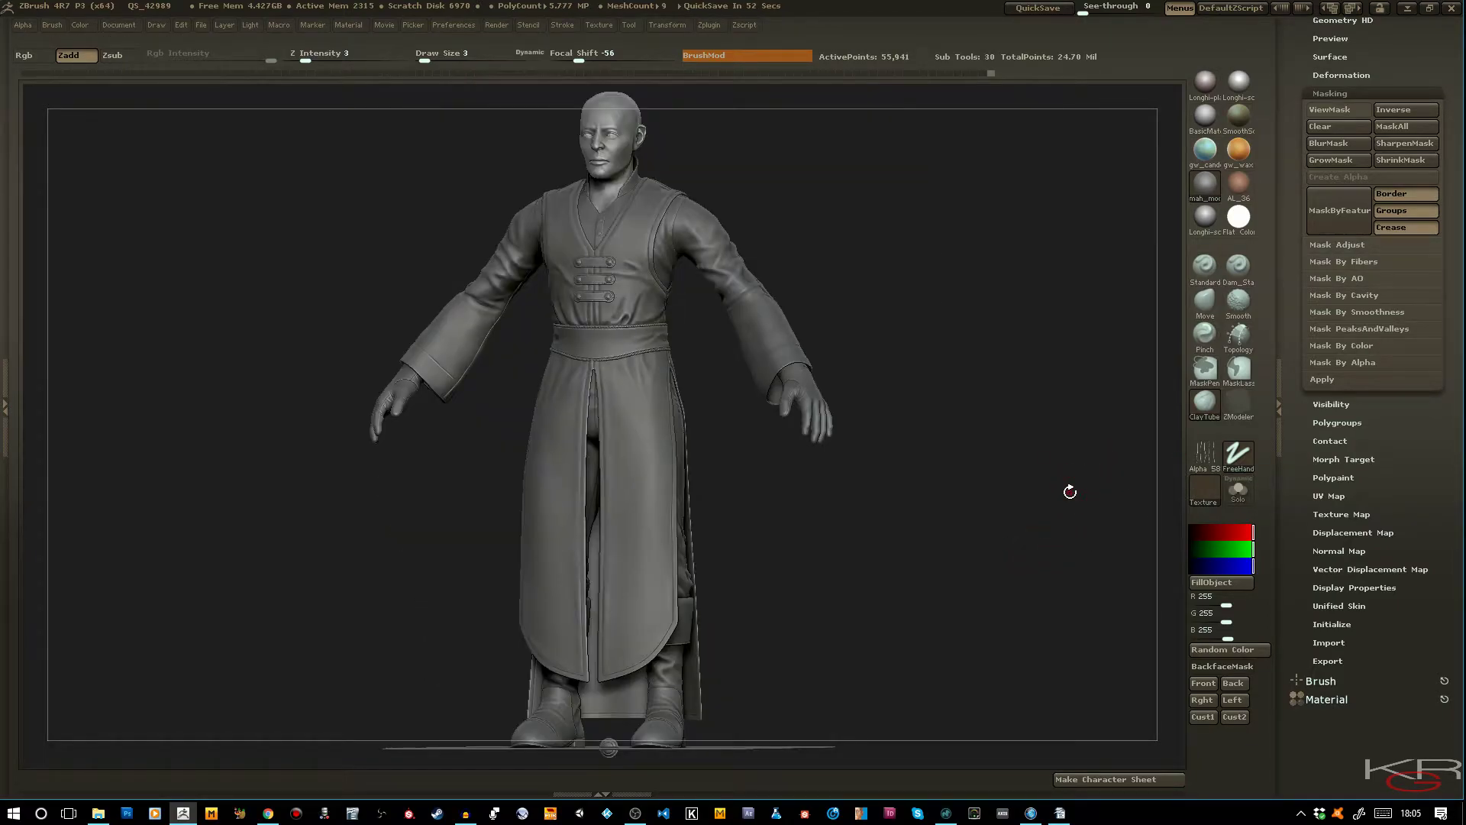
left_click_drag(1018, 510, 1042, 531, "shift")
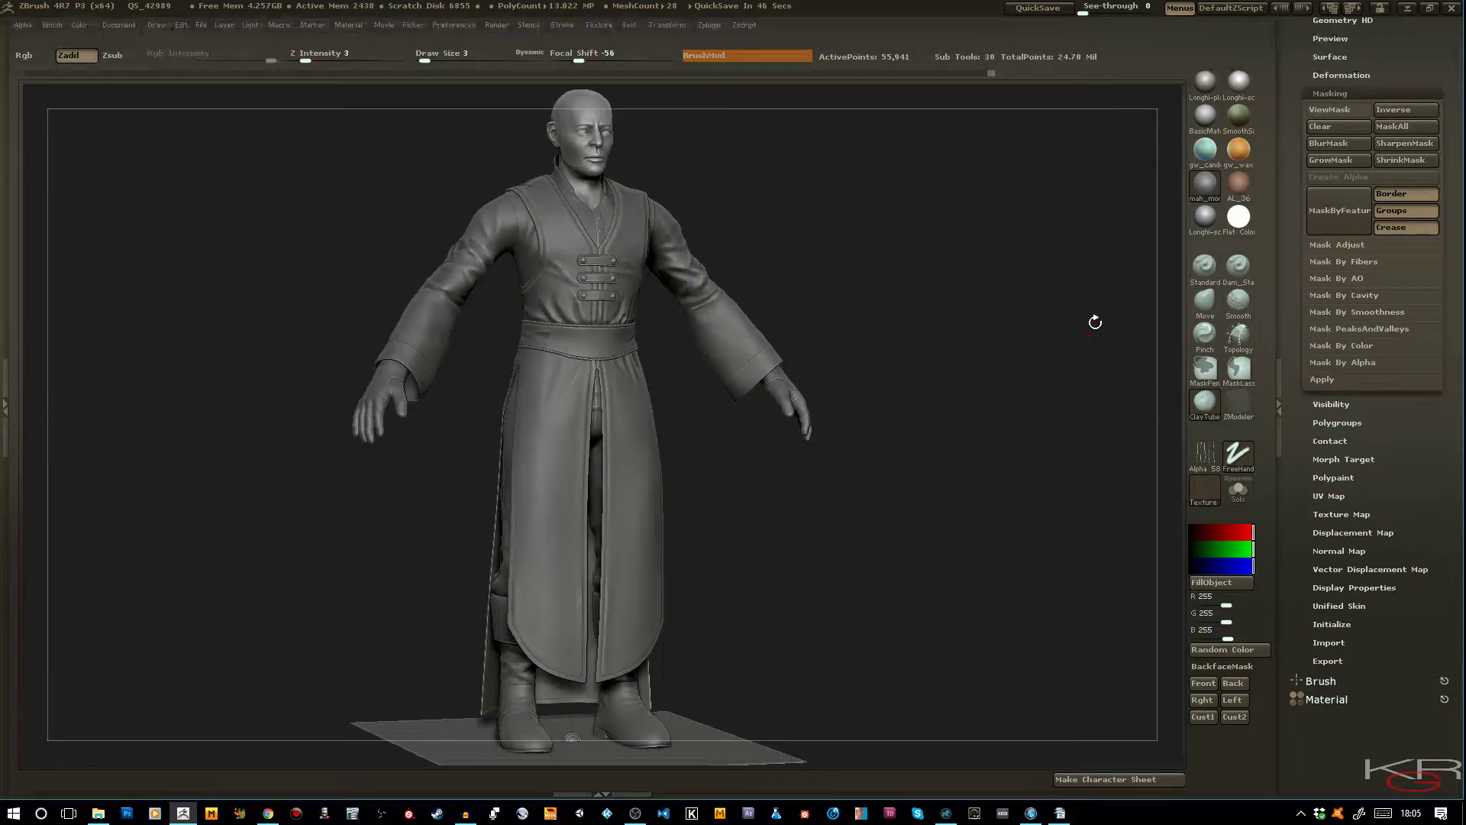
left_click(1238, 218)
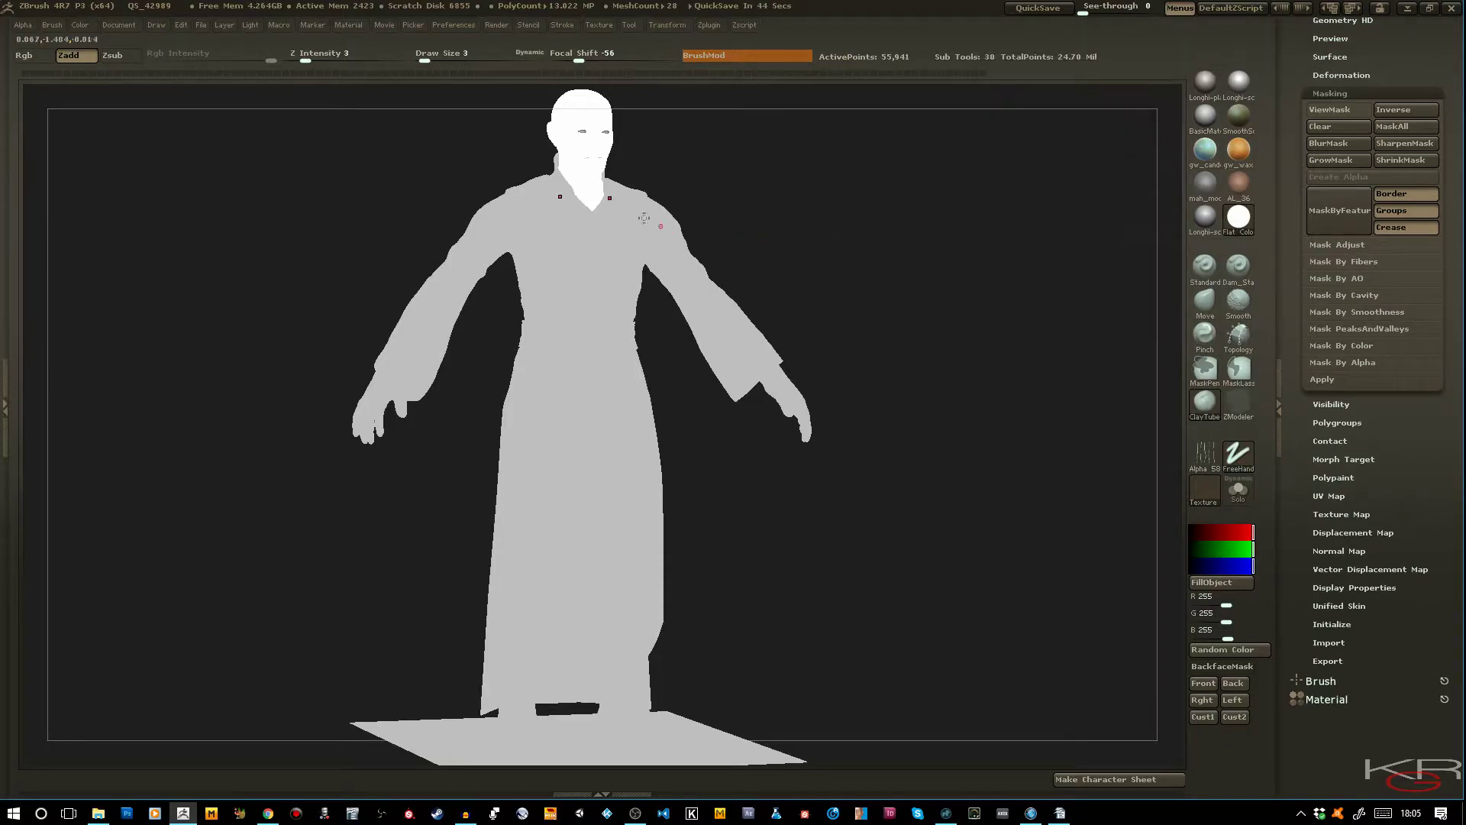
left_click_drag(876, 434, 897, 409)
left_click_drag(1030, 328, 1031, 332)
right_click(1030, 334)
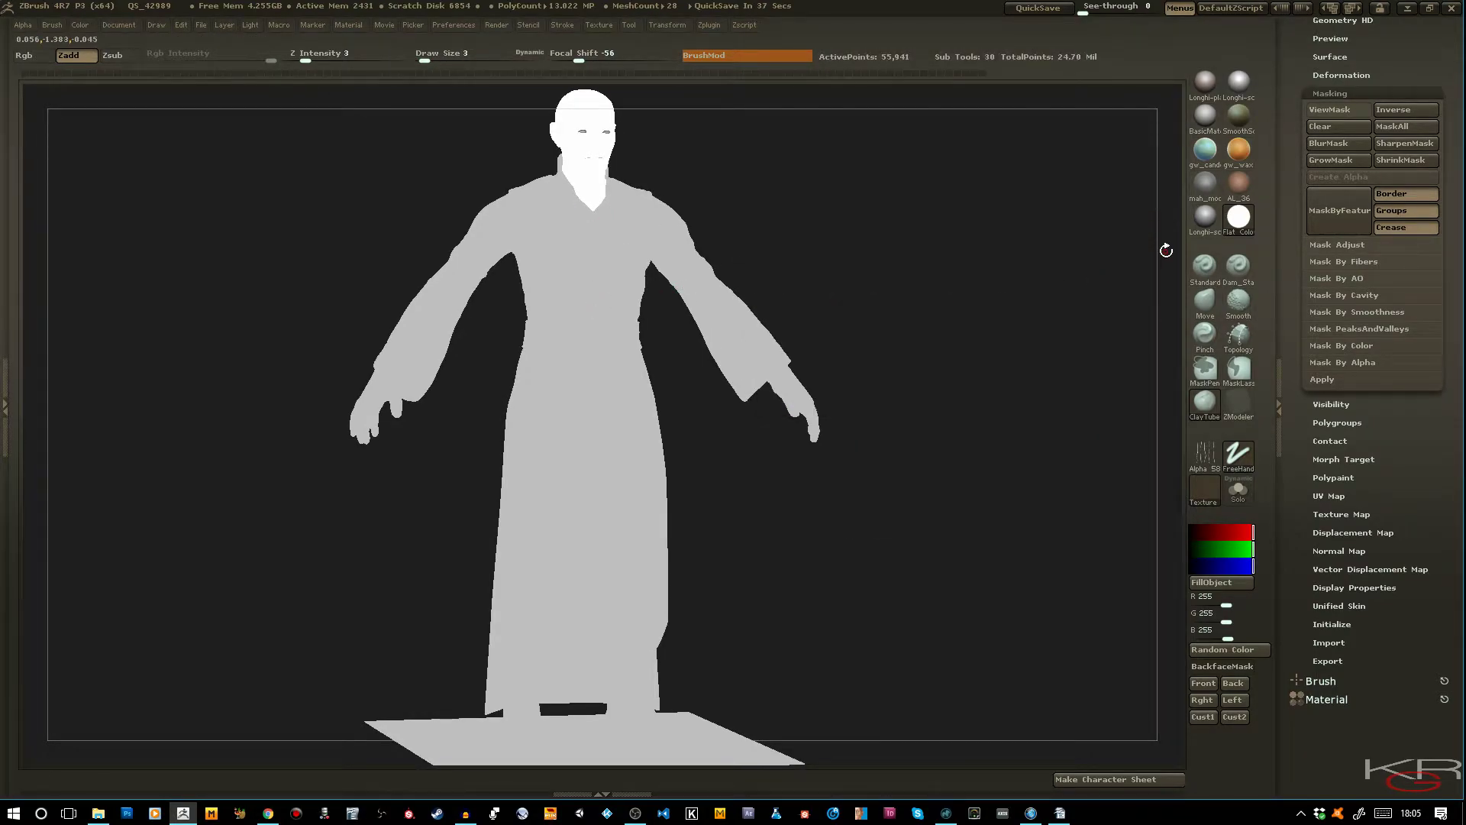
Switch the model's material to mah_modeling_01 and reframe the head and shoulders
left_click(1239, 193)
mouse_move(1240, 195)
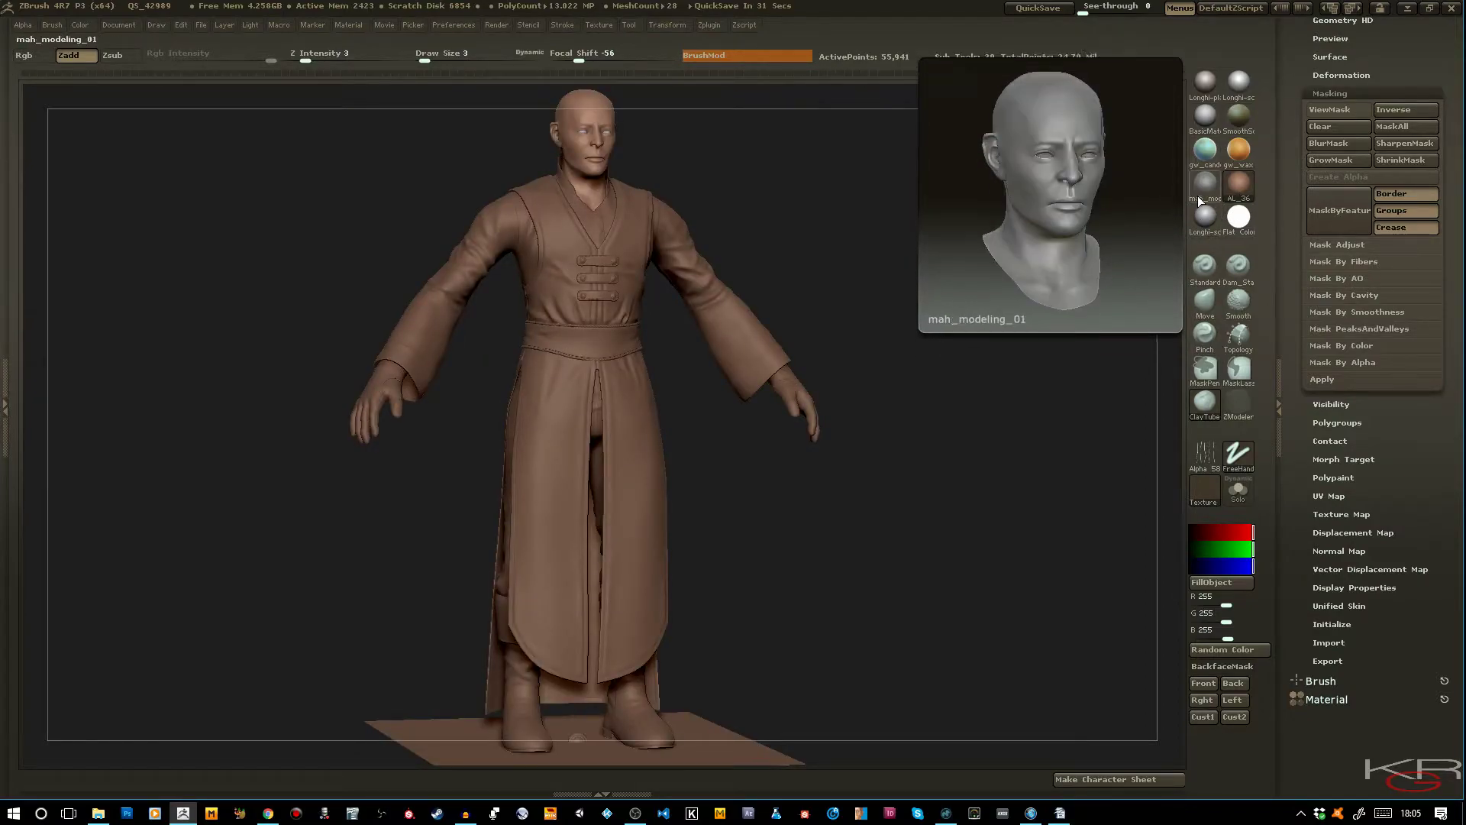
left_click(1202, 194)
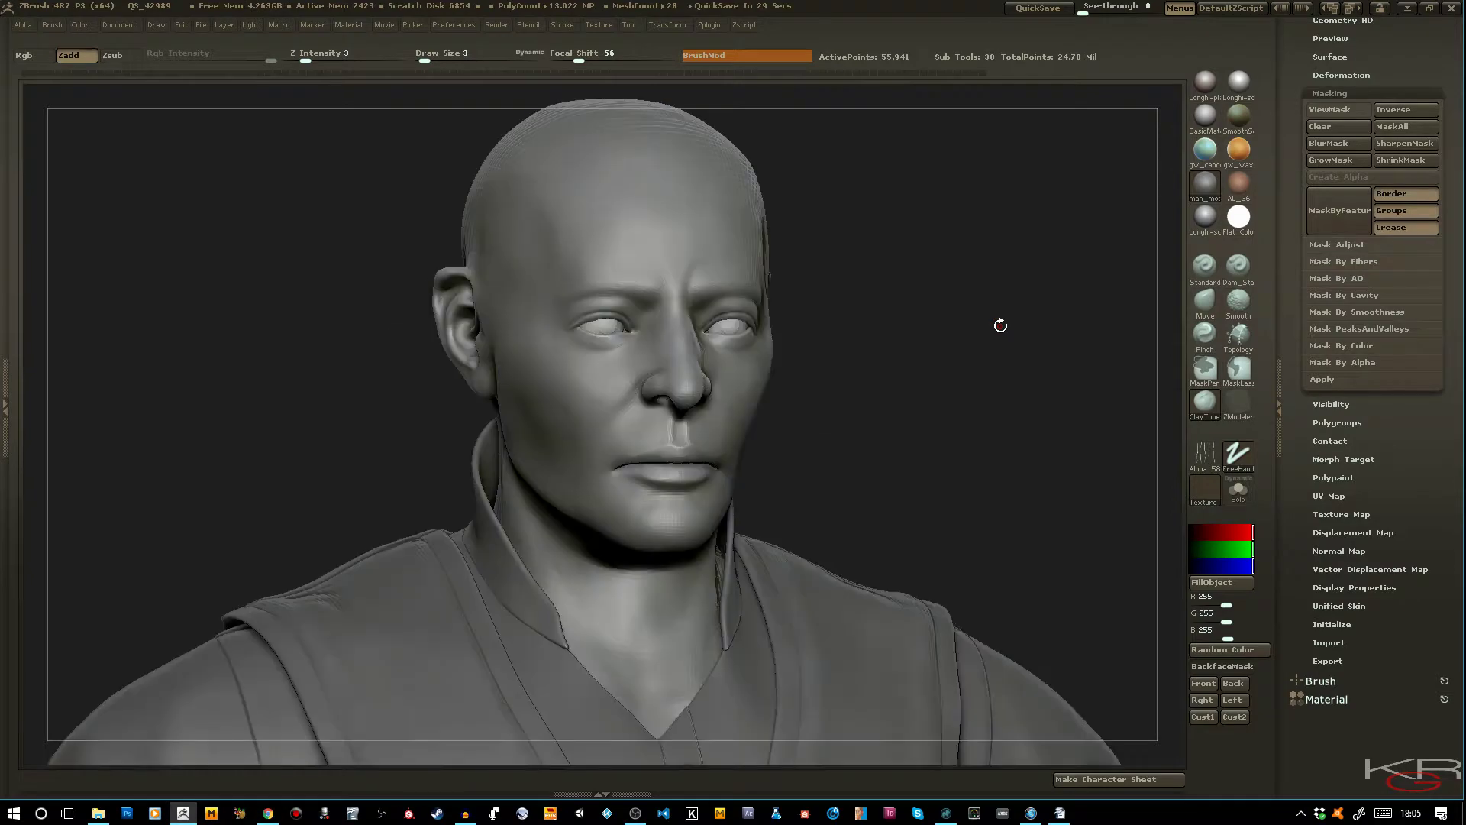
left_click_drag(981, 406, 964, 405)
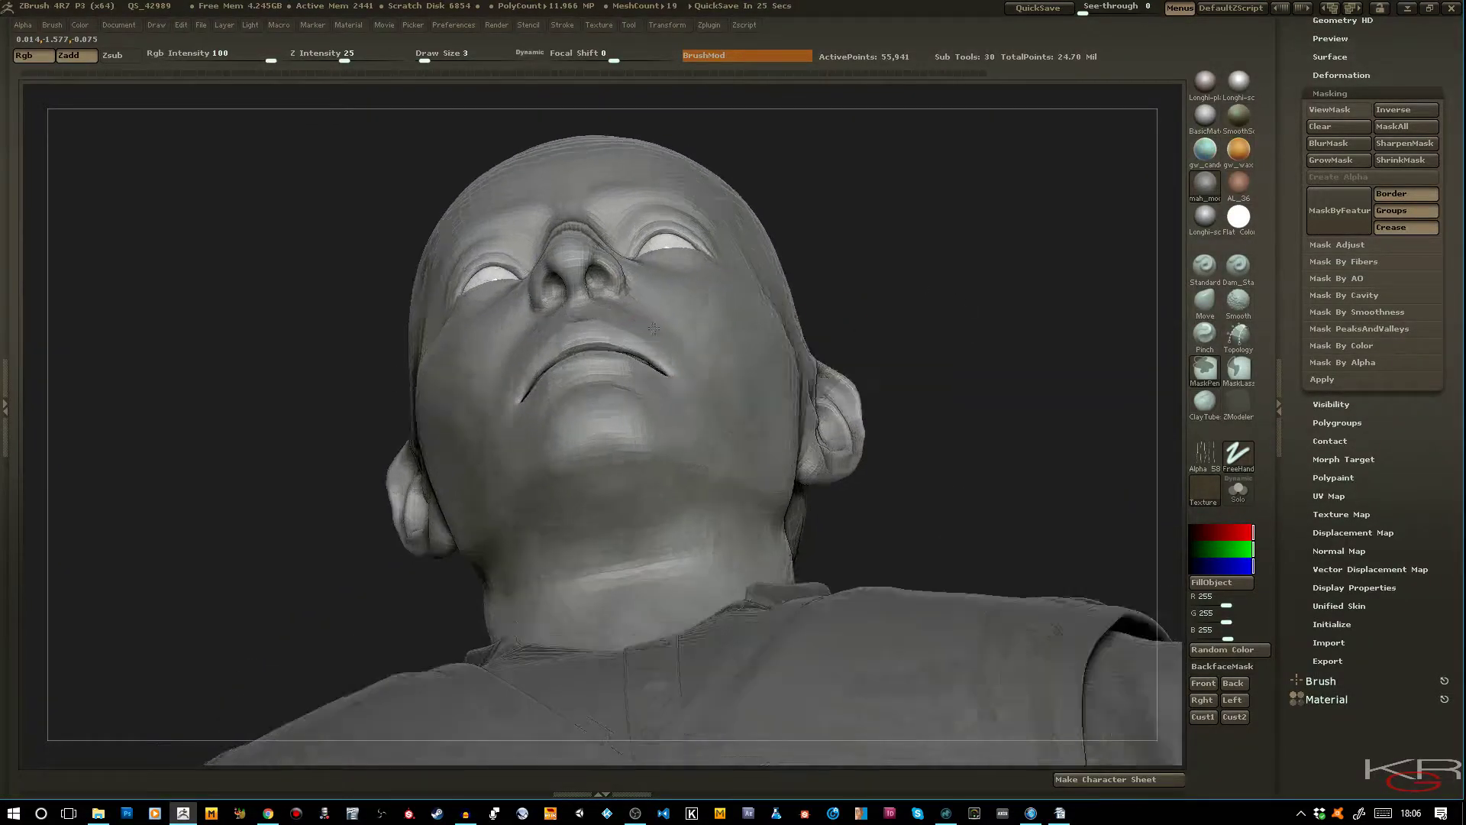
Carve the nostril openings from below with ClayTubes at Z intensity 3 and draw size 2, and smooth inside them
right_click_drag(654, 329, 784, 532, "ctrl")
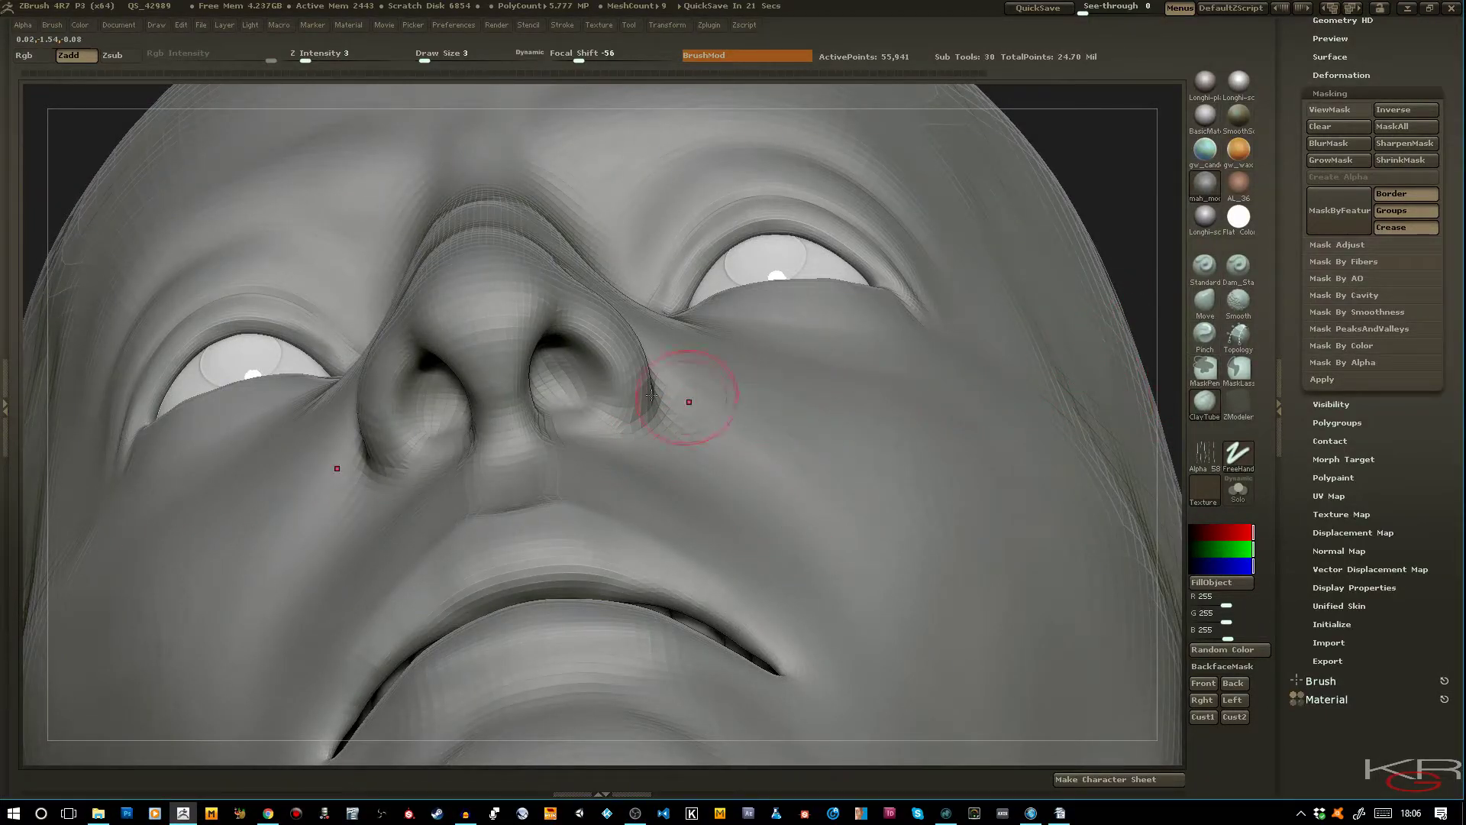
key("bracketleft")
left_click_drag(1130, 174, 1000, 210)
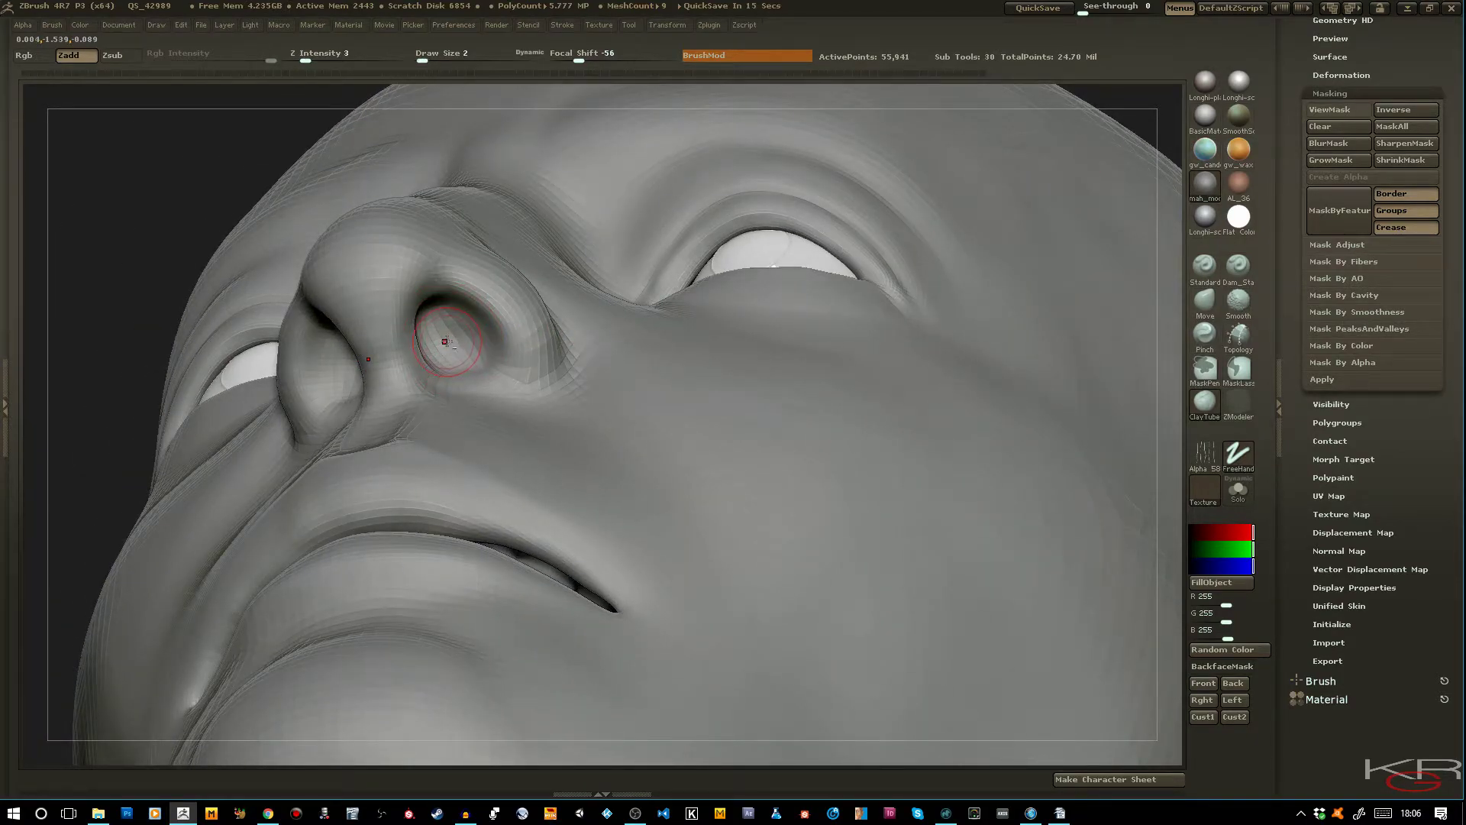
left_click_drag(456, 327, 446, 335, "alt")
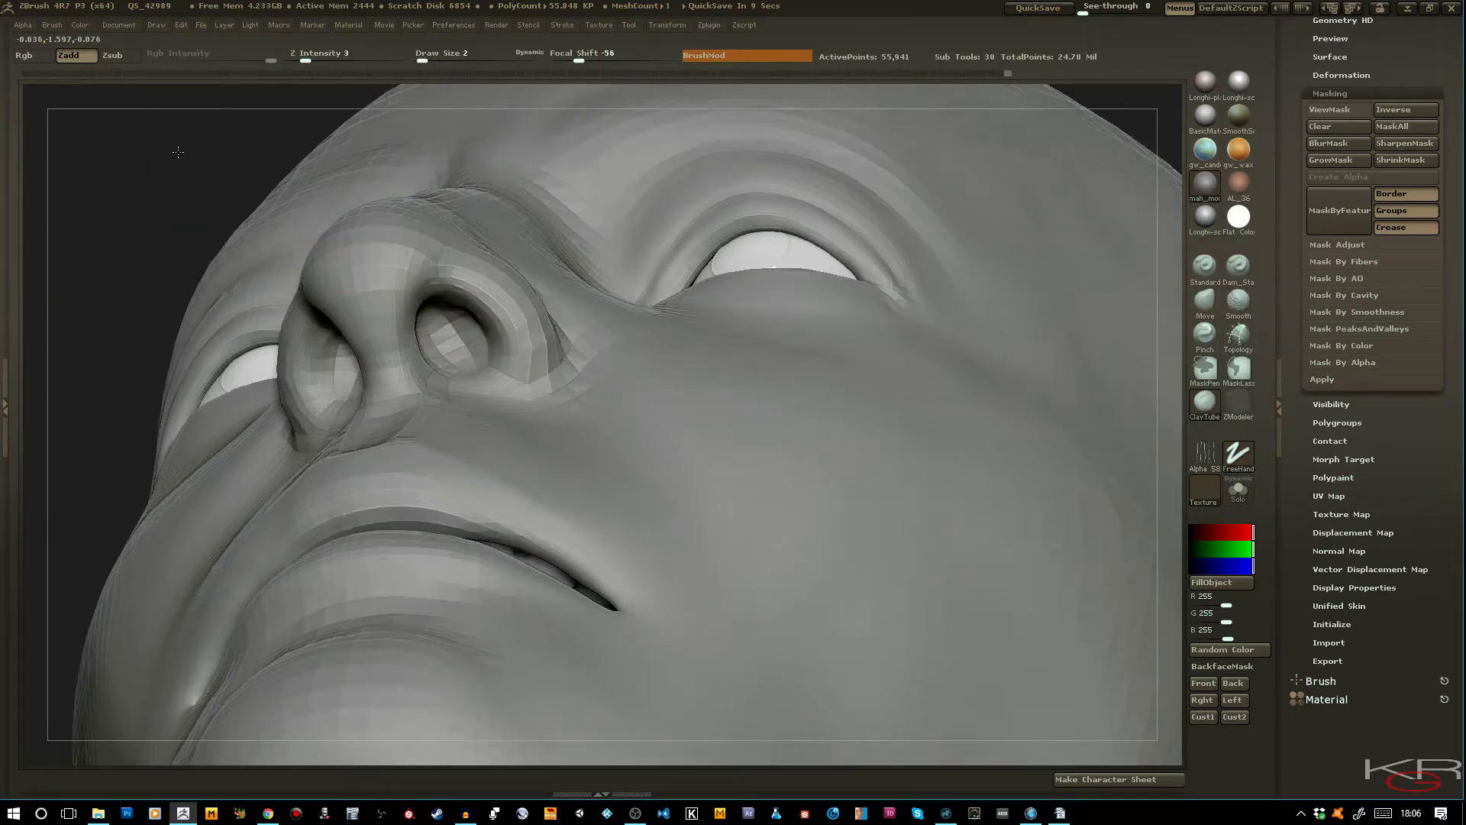
left_click_drag(177, 155, 190, 130)
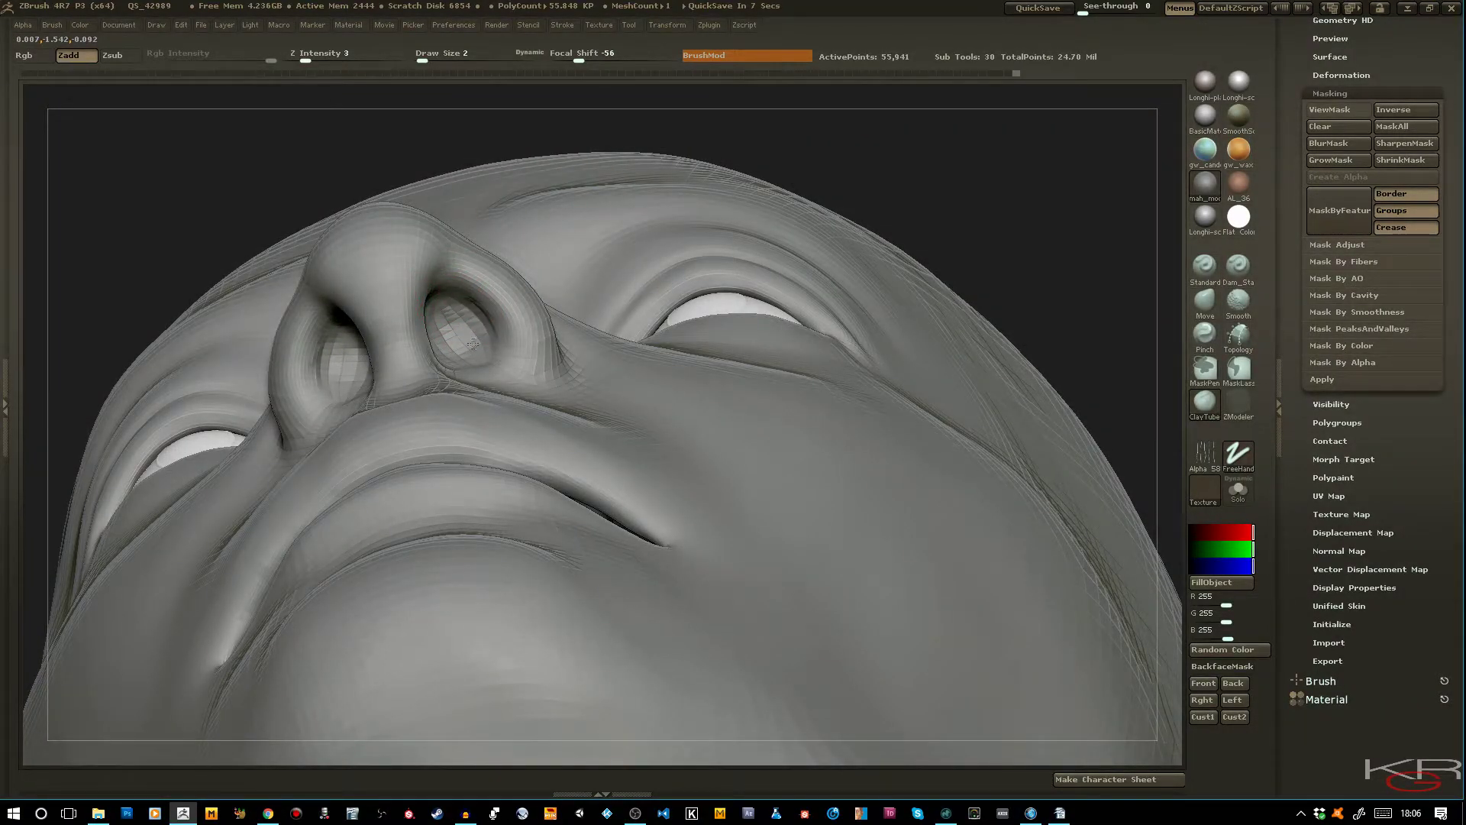
mouse_move(294, 163)
left_mouse_down()
mouse_move(238, 158)
mouse_move(286, 152)
left_mouse_up()
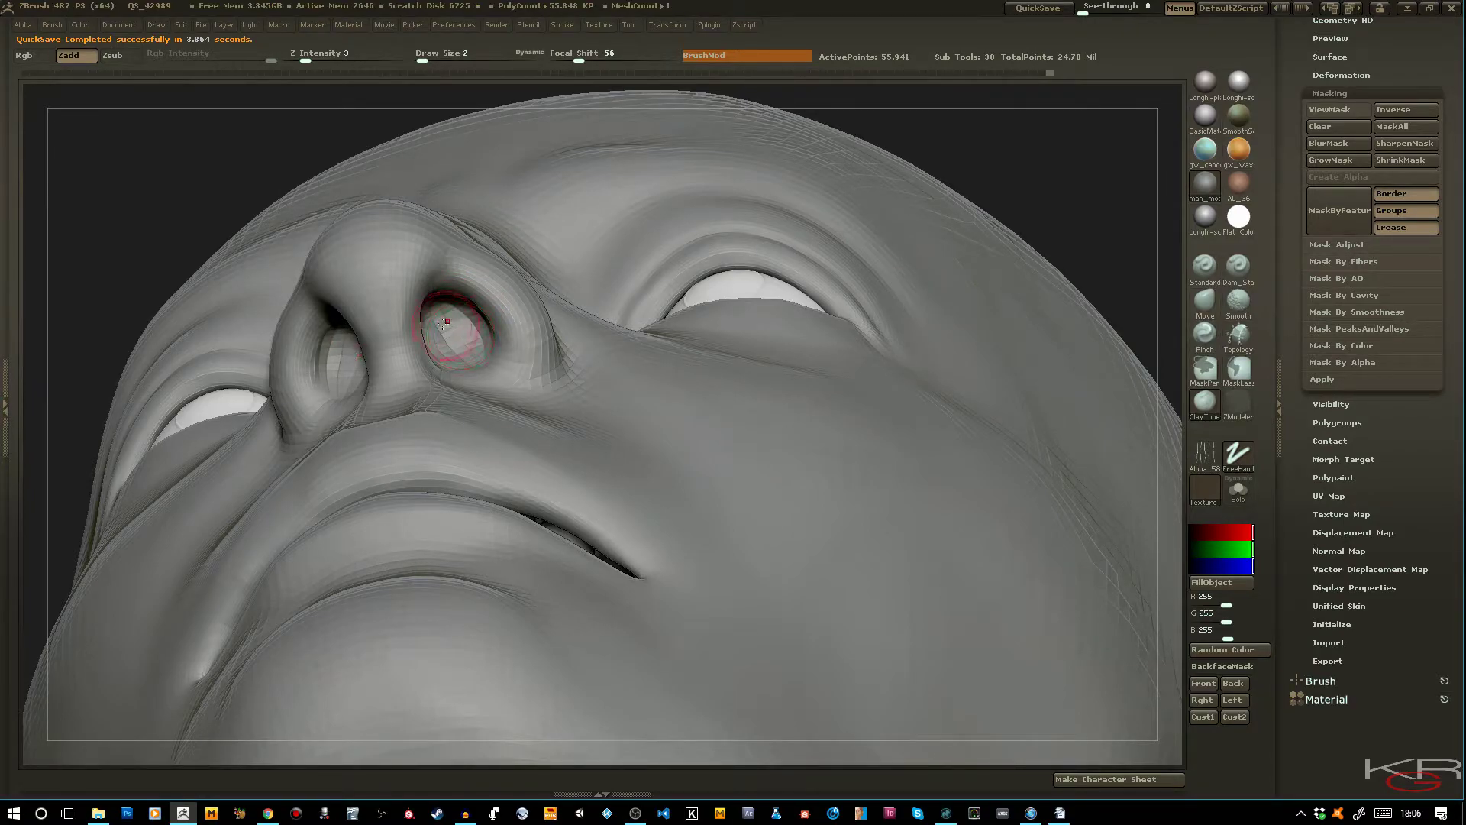
left_click_drag(463, 327, 451, 344, "shift")
Refine the inner nostril walls and base of the septum with fine ClayTubes strokes, working from side and underside views
left_click_drag(209, 161, 318, 248)
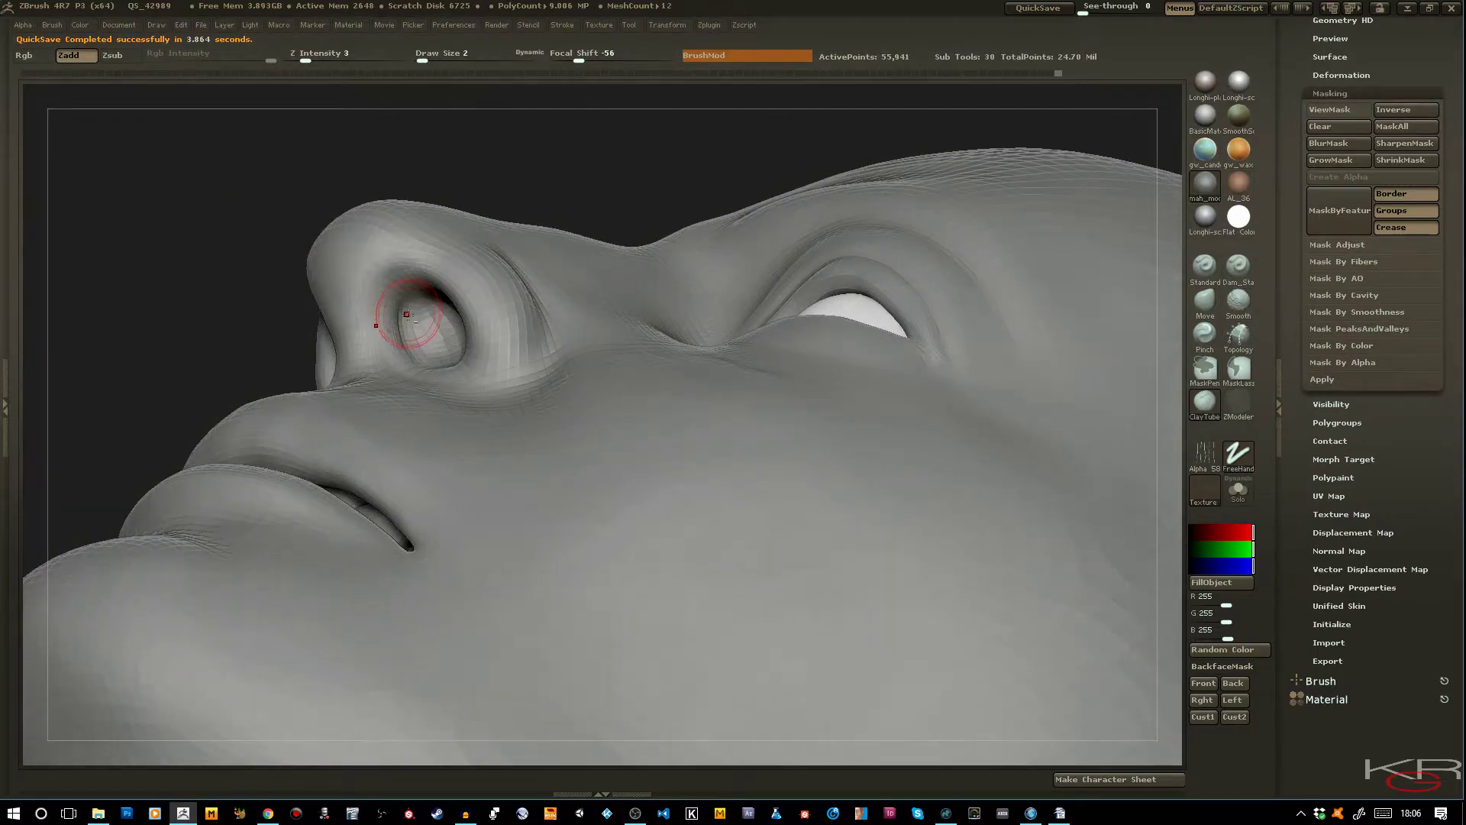
left_click_drag(426, 302, 421, 325)
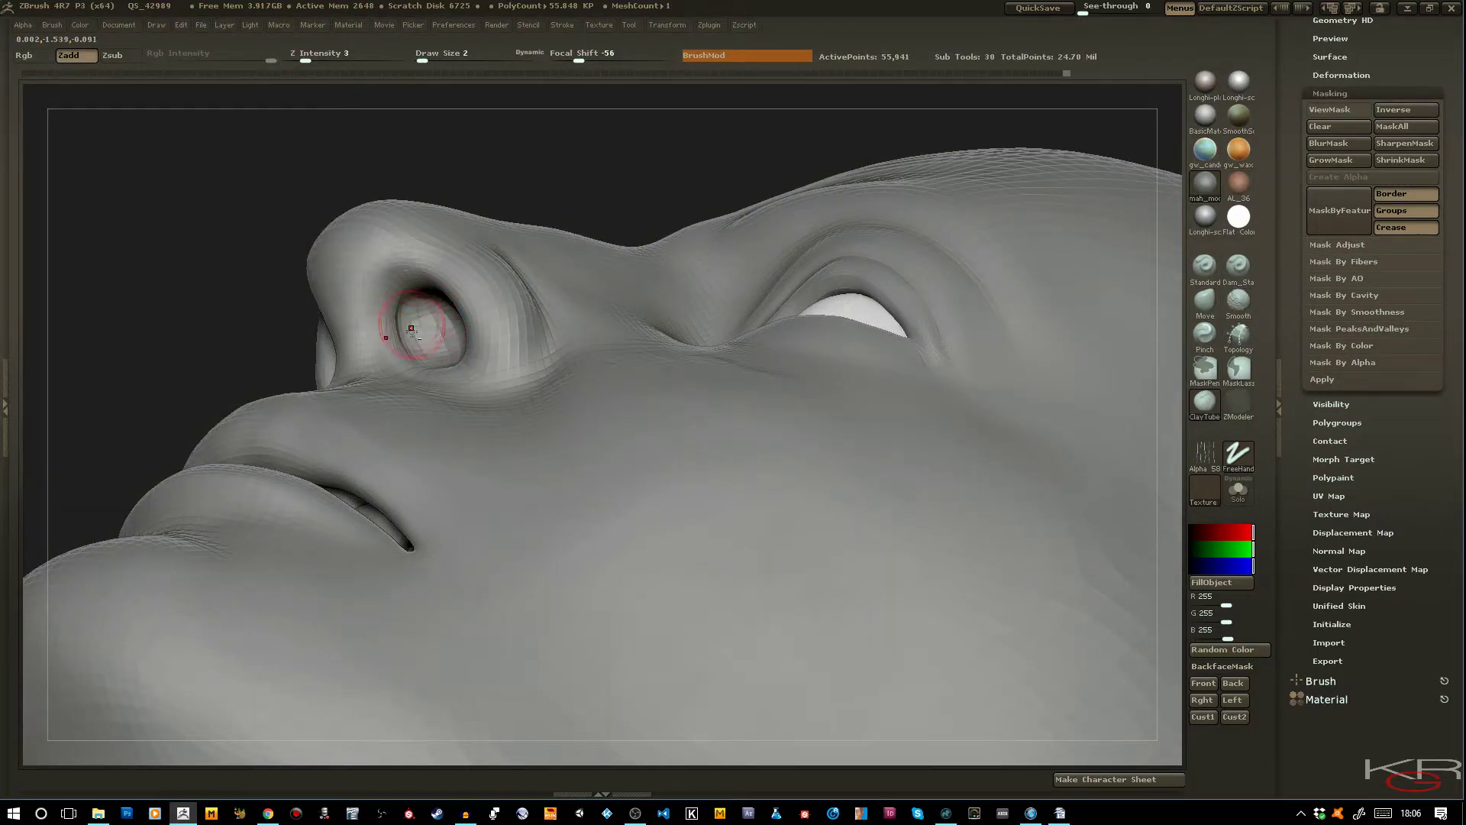
left_click_drag(220, 249, 156, 264)
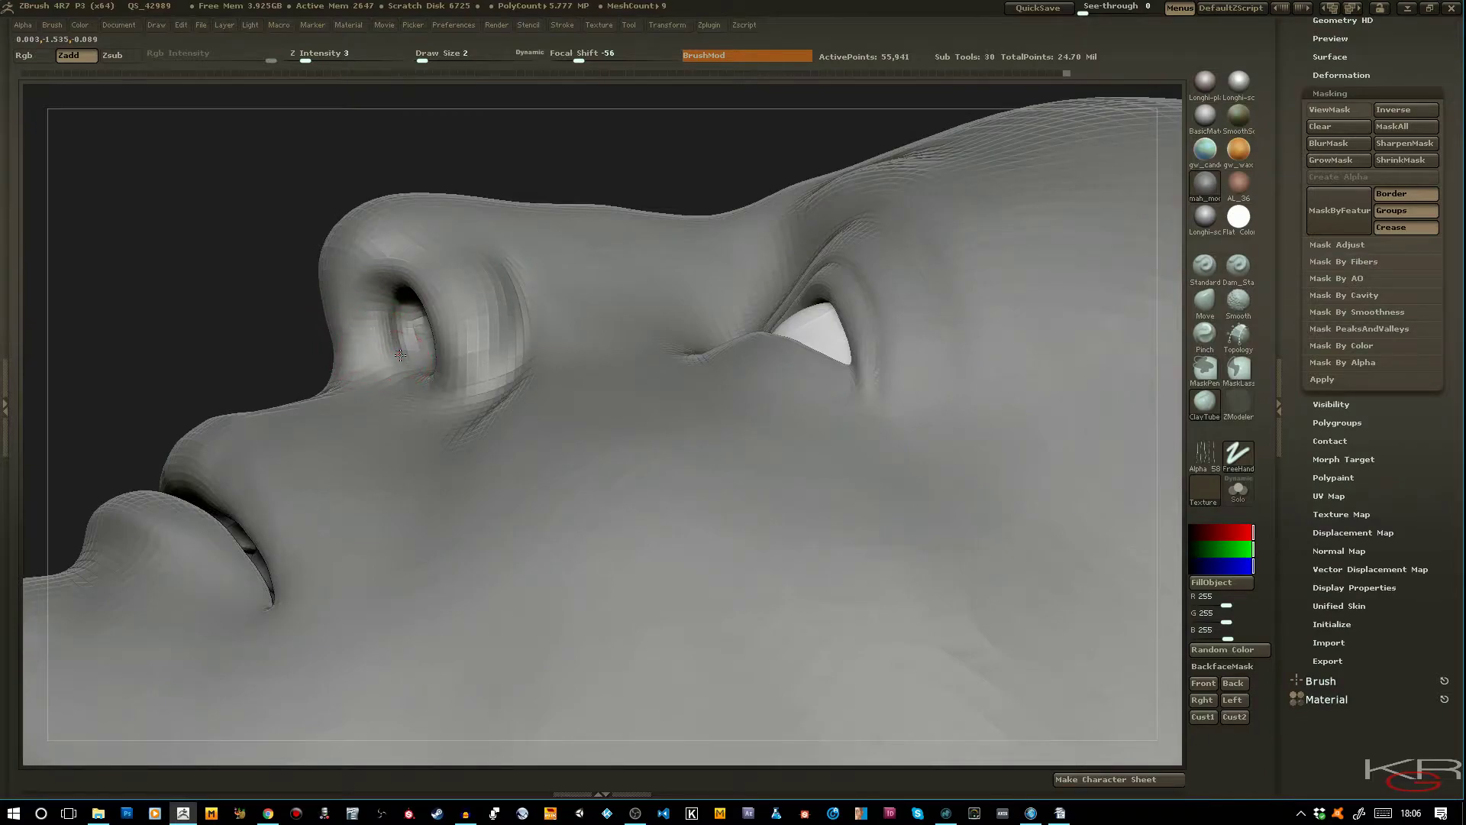
mouse_move(398, 331)
left_mouse_down()
mouse_move(395, 309)
mouse_move(381, 329)
left_mouse_up()
left_click_drag(255, 259, 328, 386)
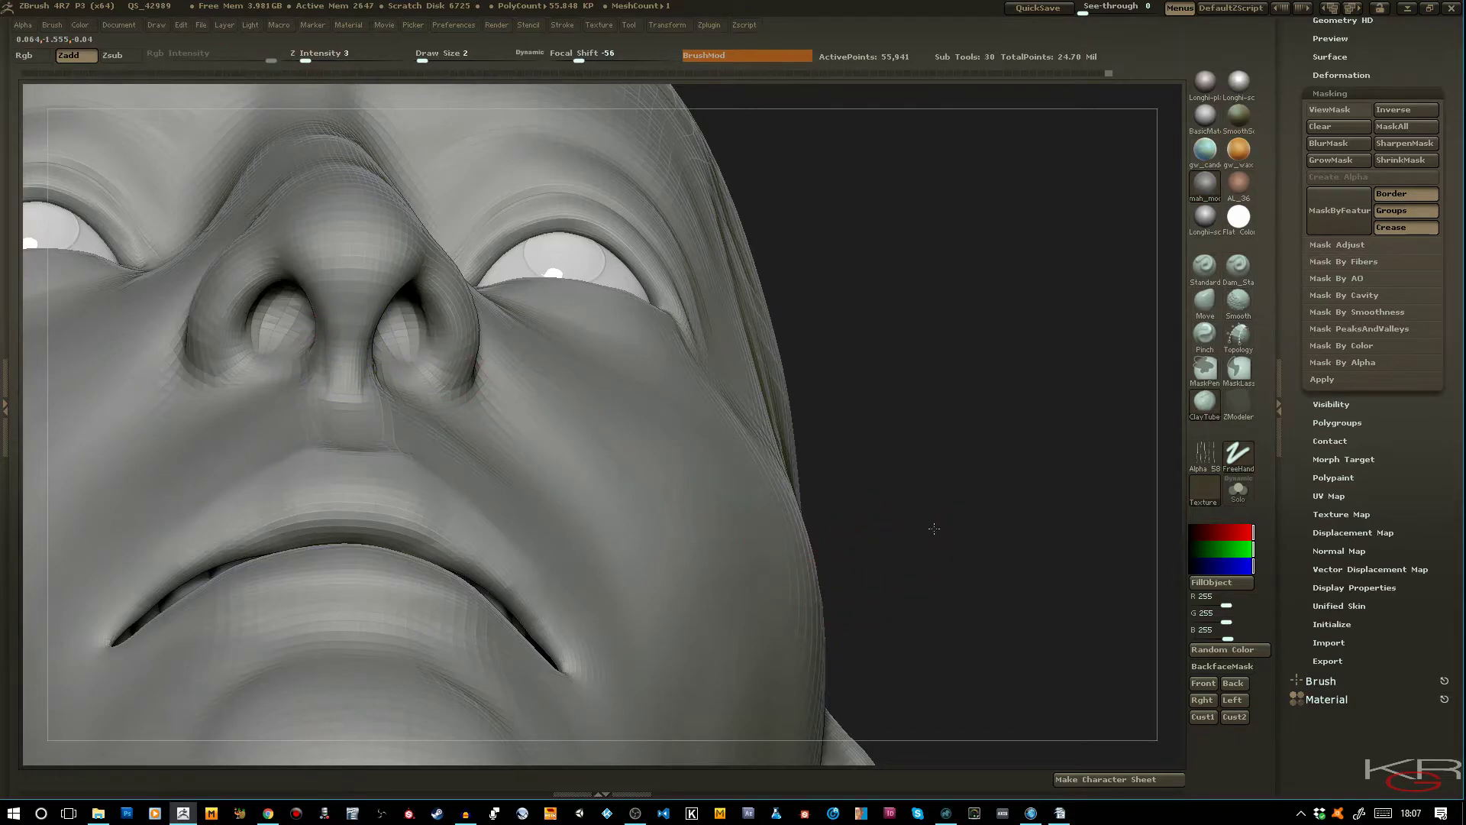
left_click_drag(933, 527, 592, 441)
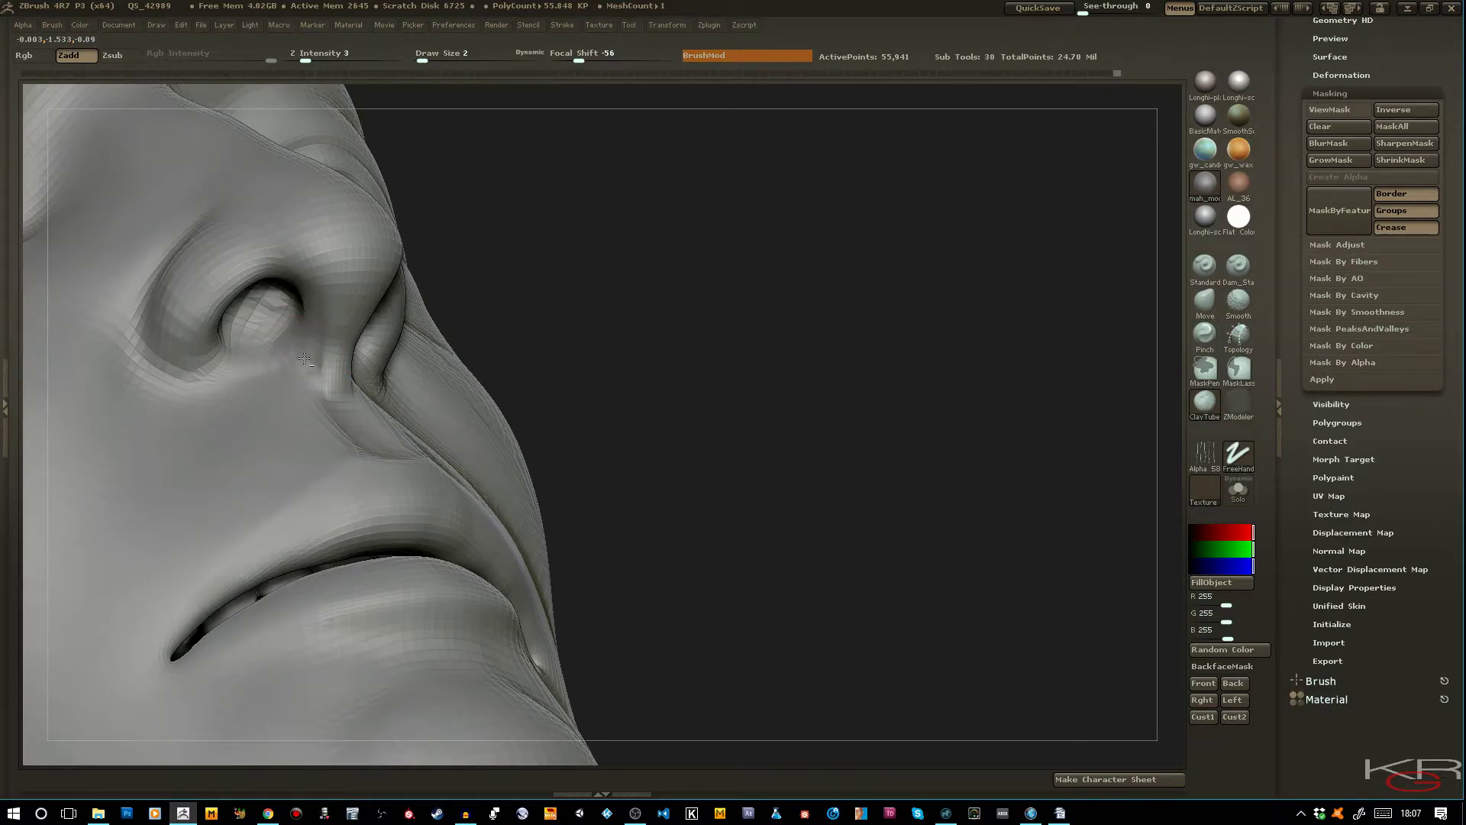
left_click_drag(556, 399, 608, 451)
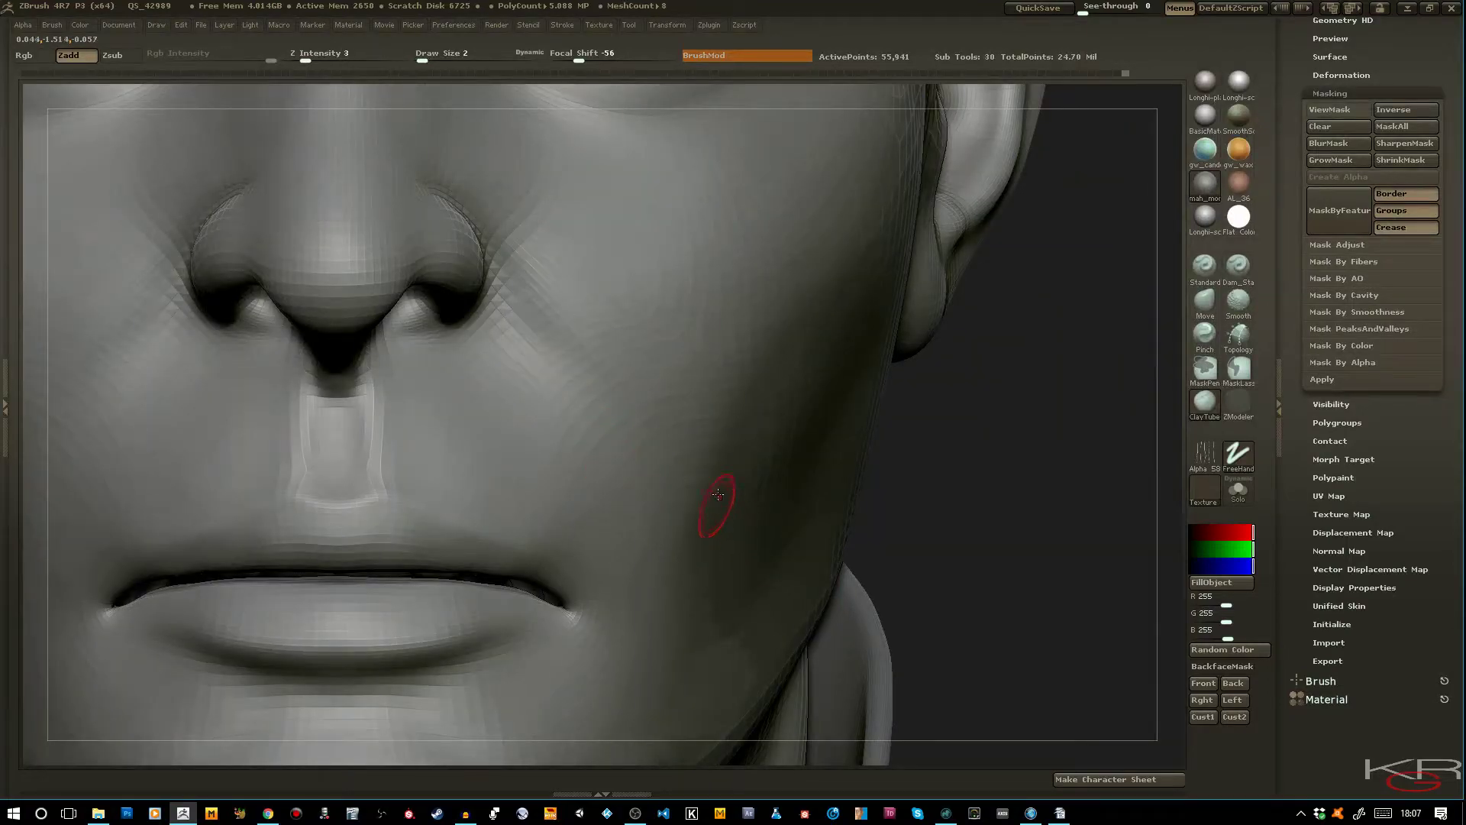
Sculpt the cheek area beside the nose subtly with ClayTubes at Z intensity 3 and draw size 14, and smooth it
key("f")
left_click_drag(892, 599, 869, 612)
key("f")
left_click_drag(835, 470, 823, 441)
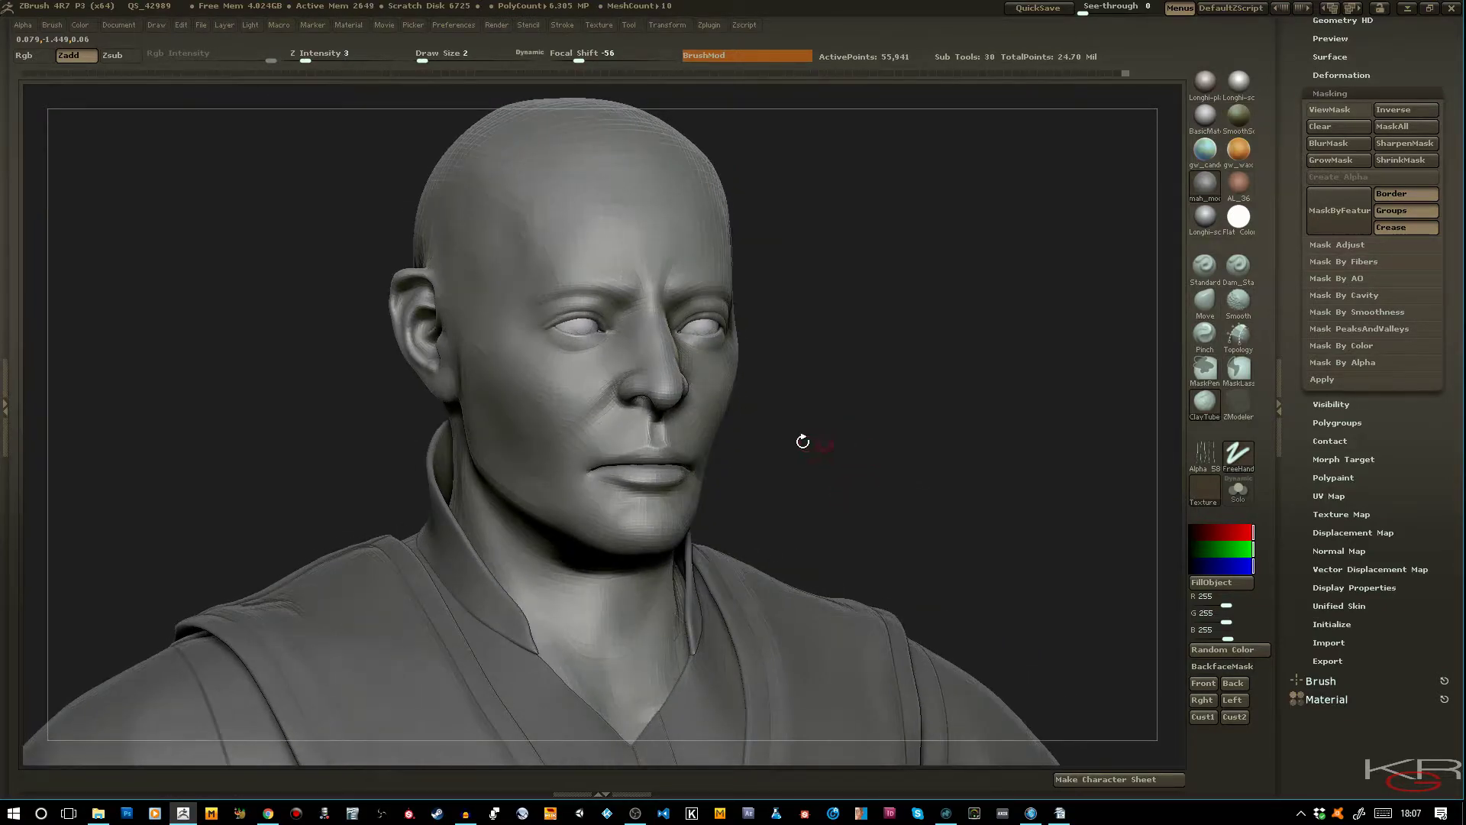
key("]")
left_click_drag(526, 405, 546, 419)
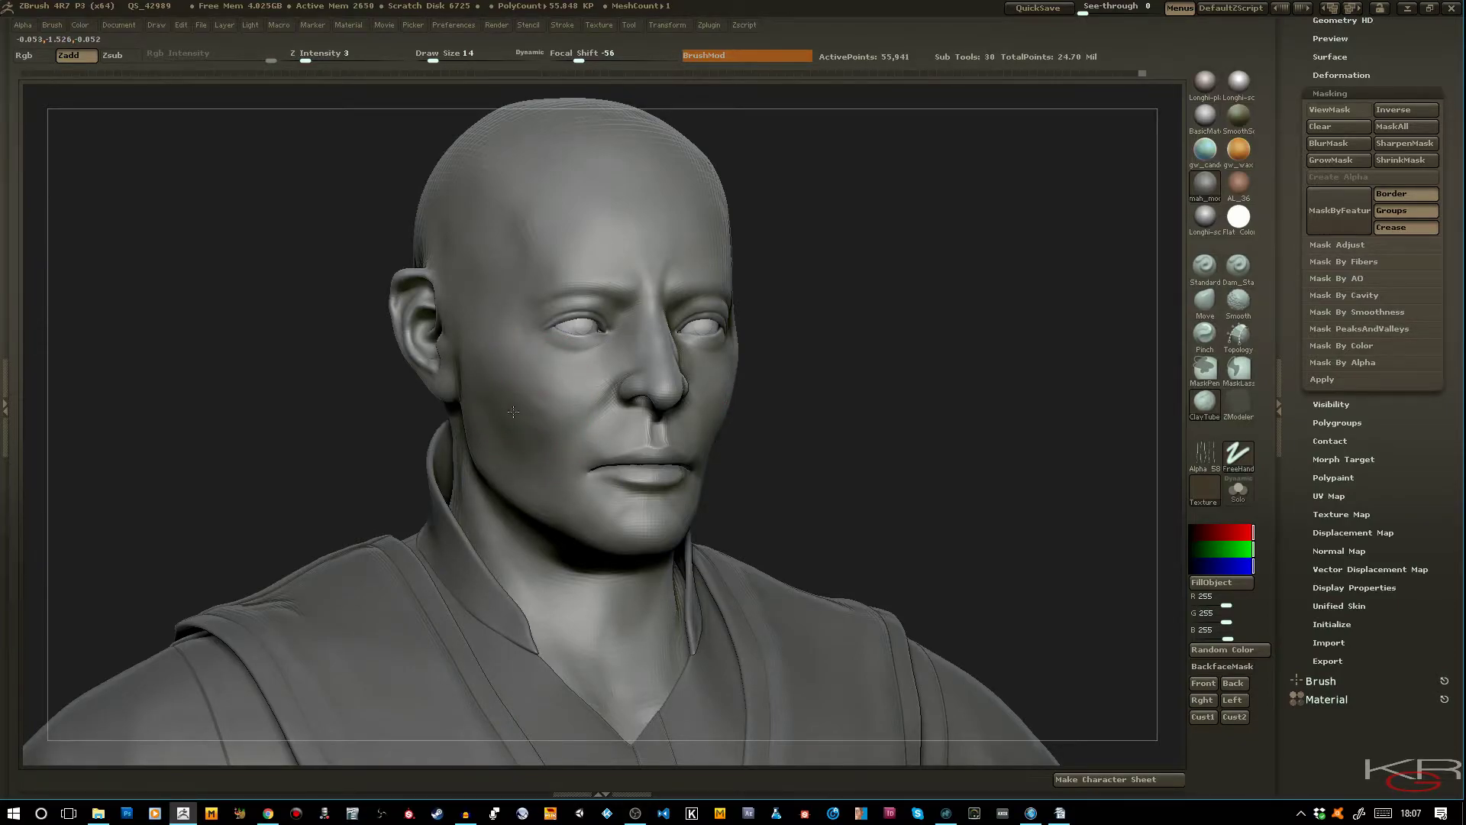
mouse_move(566, 400)
left_mouse_down()
mouse_move(546, 418)
mouse_move(536, 400)
left_mouse_up()
mouse_move(536, 400)
left_mouse_down("shift")
mouse_move(542, 411)
mouse_move(508, 410)
mouse_move(550, 396)
left_mouse_up("shift")
mouse_move(400, 426)
left_mouse_down()
mouse_move(328, 433)
mouse_move(385, 430)
left_mouse_up()
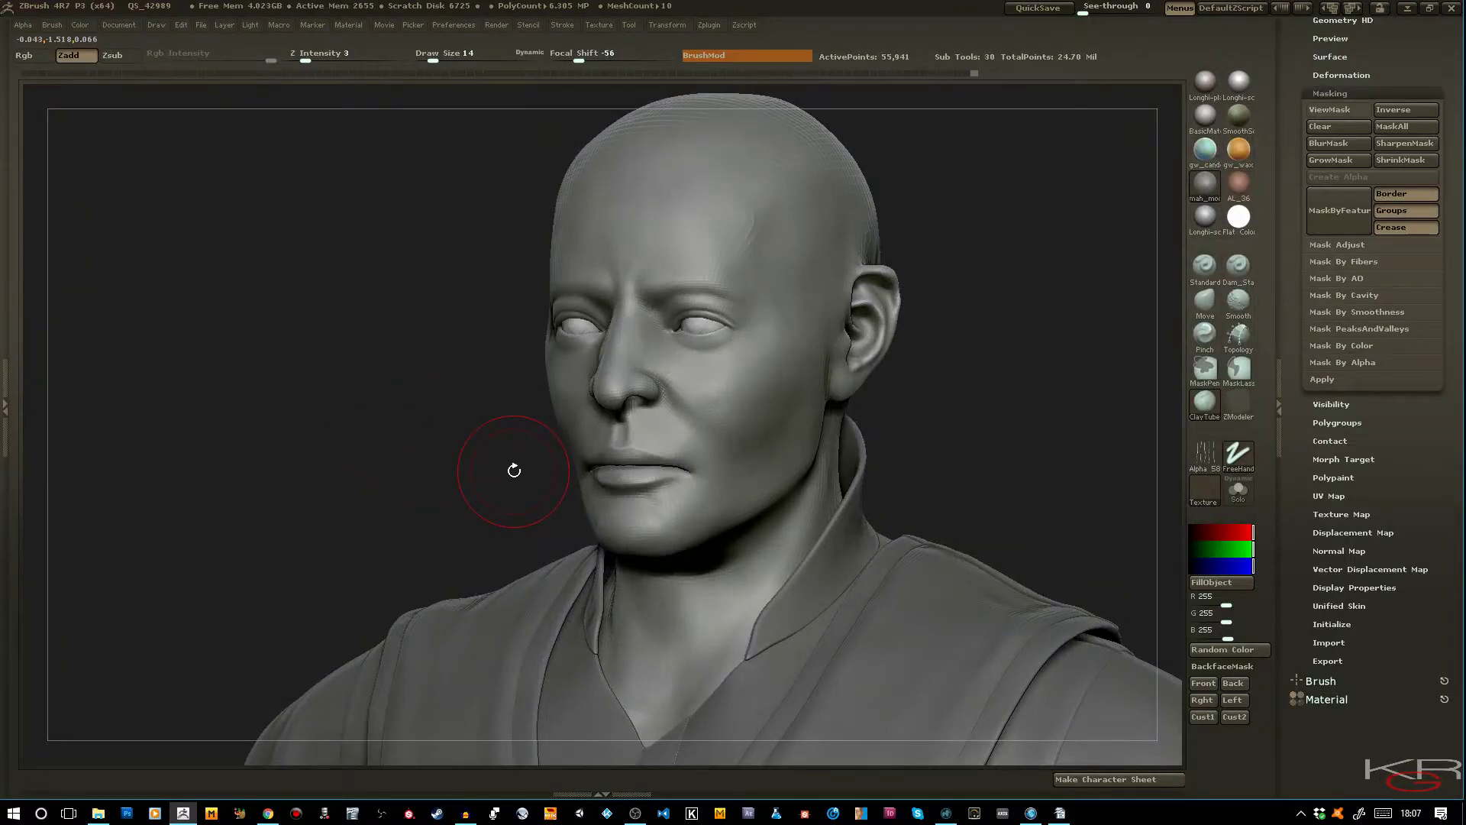
Adjust the mouth corners and lower lip shape with the Move brush at Z intensity 31 and draw sizes 9 and 10
left_click_drag(514, 468, 563, 529, "alt")
key("b")
key("m")
key("v")
key("[")
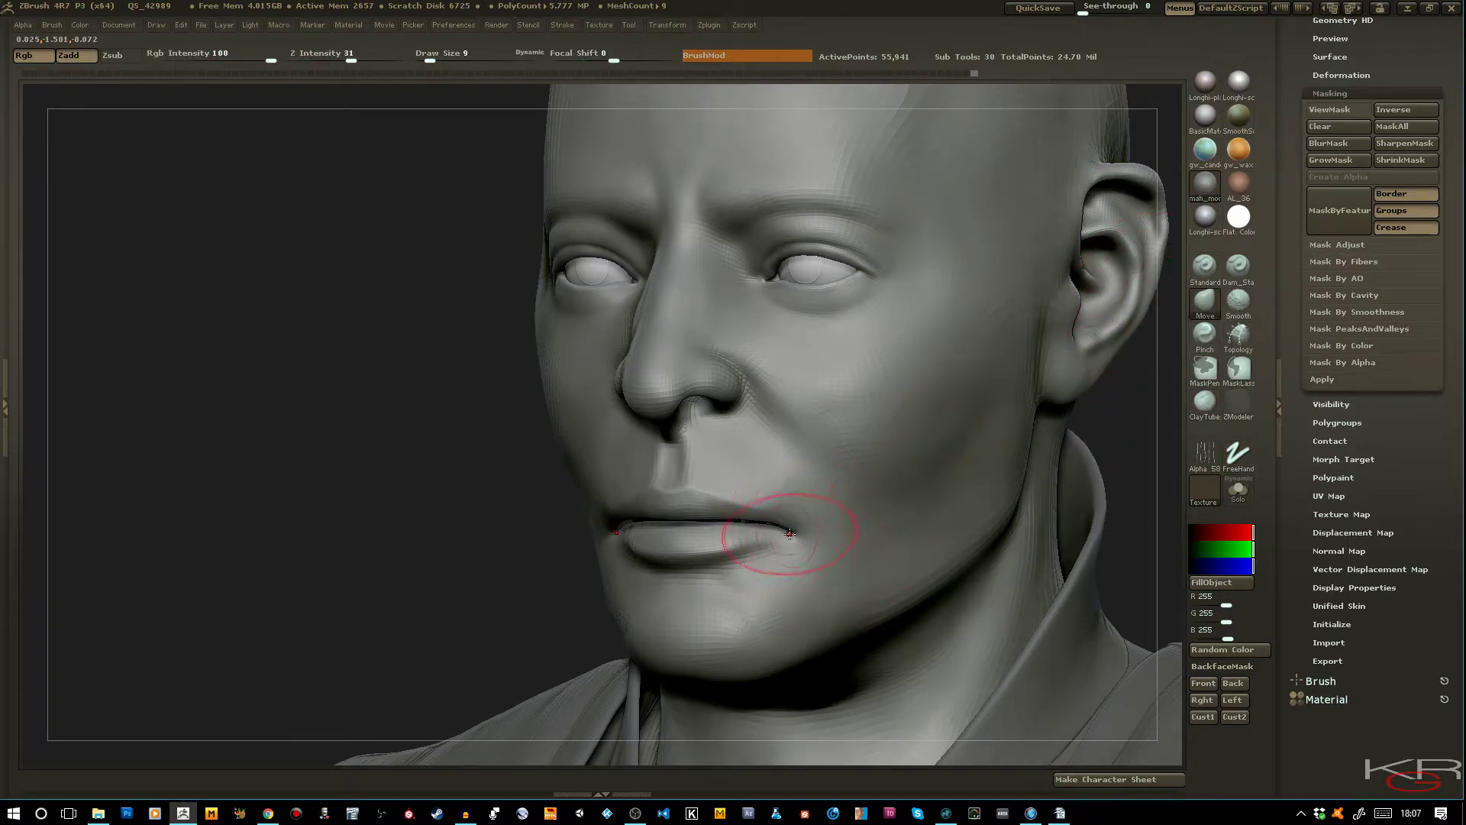
left_click_drag(796, 534, 744, 492)
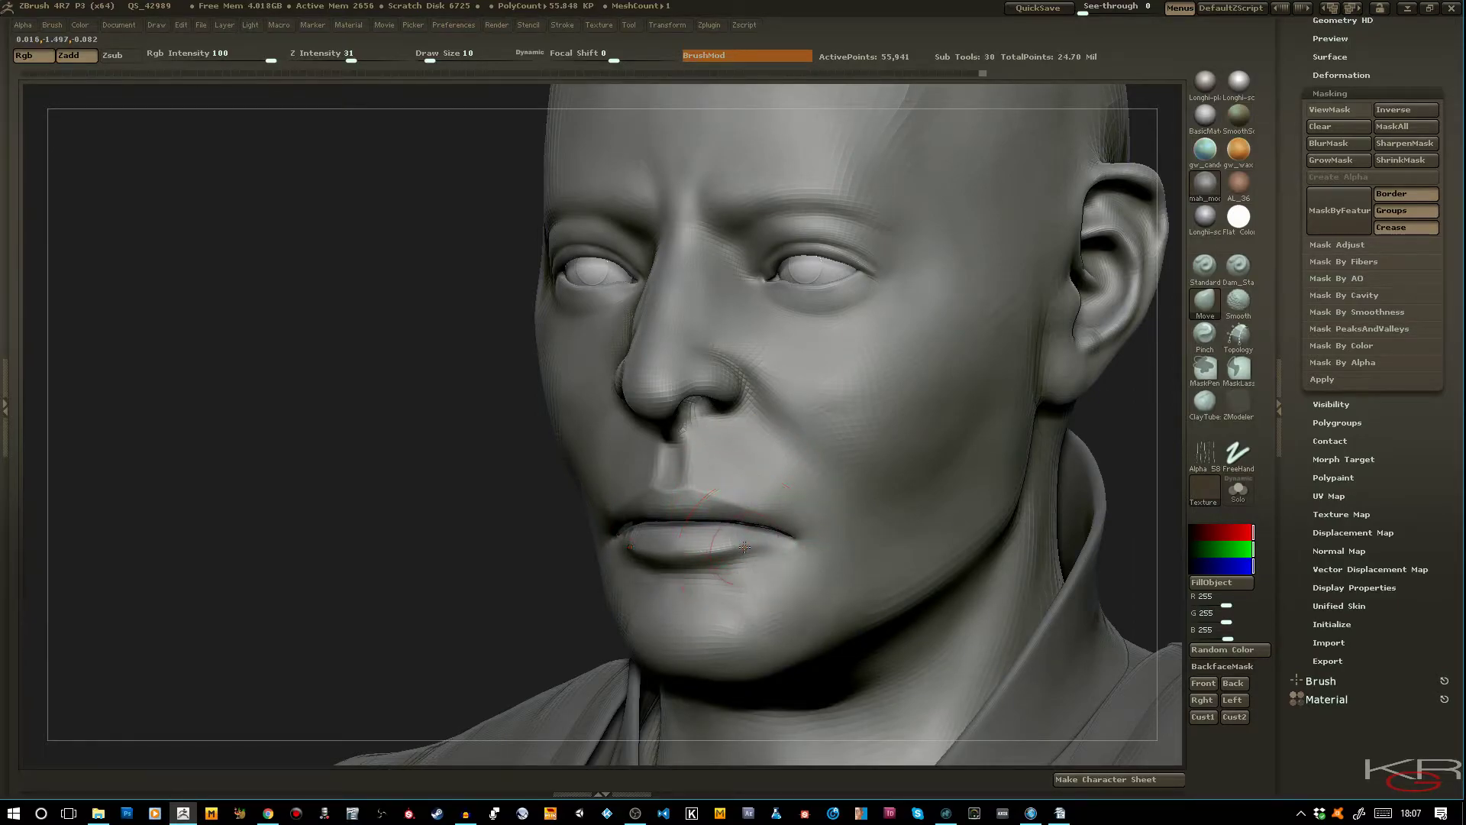
left_click_drag(744, 544, 727, 539)
left_click_drag(726, 545, 728, 542)
left_click_drag(736, 550, 735, 549)
left_click_drag(317, 425, 383, 443)
left_click_drag(526, 472, 518, 468, "shift")
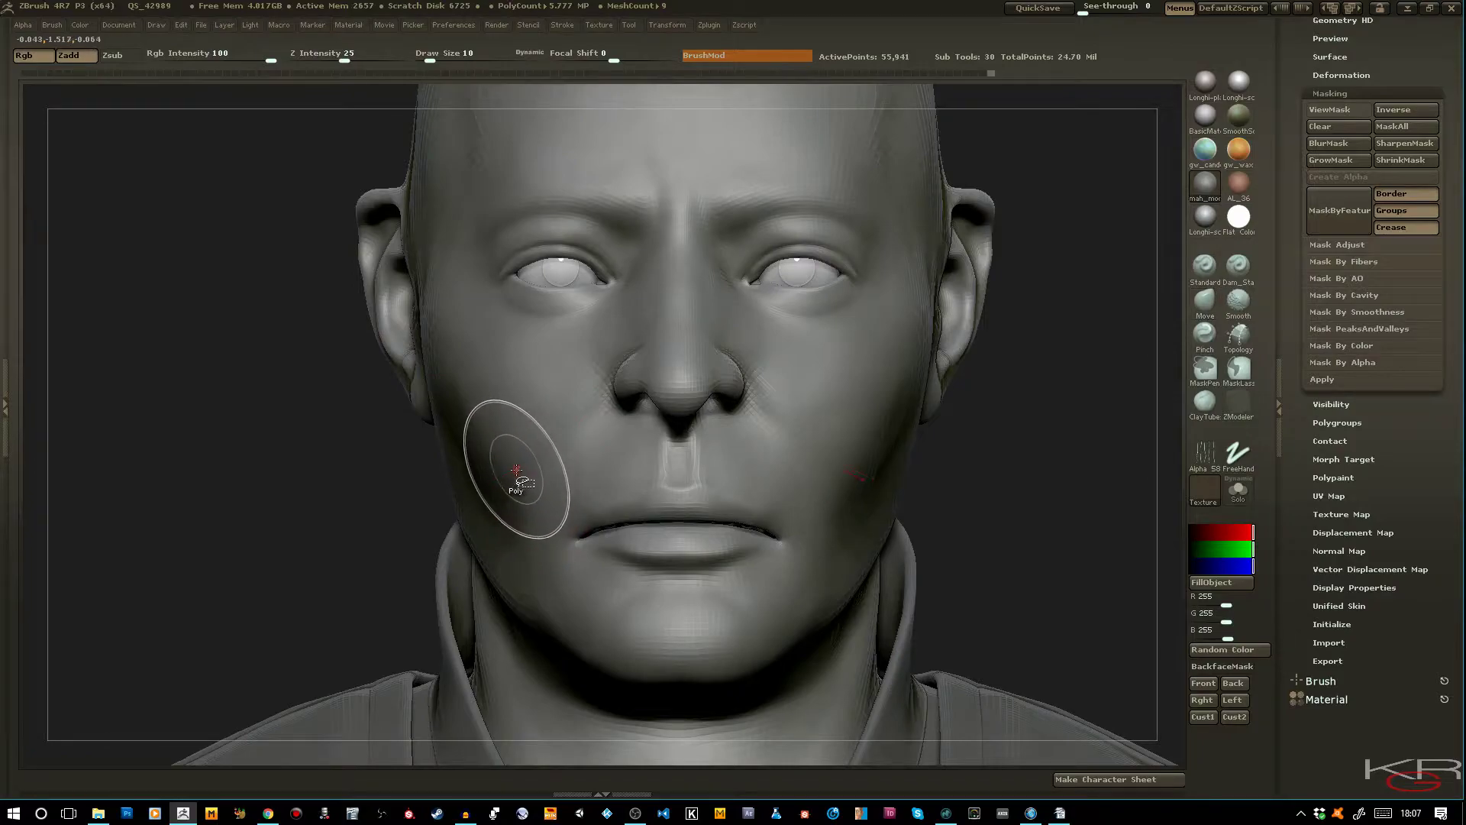
Isolate the lower face around the nose and mouth, solo the head subtool, and drop it two subdivision levels
left_click_drag(284, 473, 455, 470)
mouse_move(585, 340)
left_mouse_down("ctrl+shift")
mouse_move(714, 565)
mouse_move(809, 641)
left_mouse_up("ctrl+shift")
left_click(534, 492, "ctrl+shift")
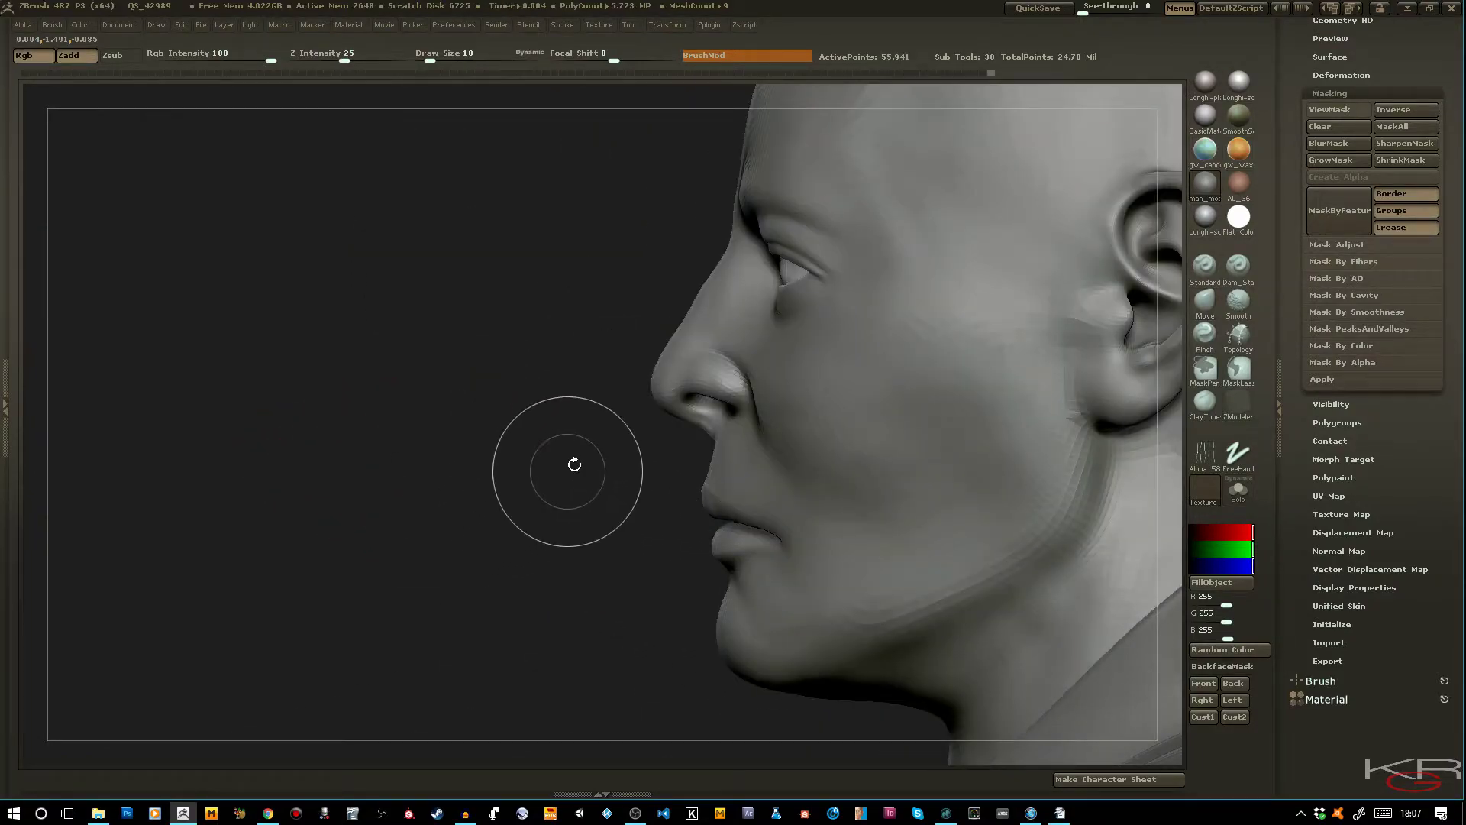
mouse_move(570, 349)
left_mouse_down("ctrl+shift")
mouse_move(664, 693)
mouse_move(882, 725)
mouse_move(878, 435)
mouse_move(609, 352)
left_mouse_up("ctrl+shift")
mouse_move(570, 448)
left_mouse_down()
mouse_move(497, 461)
mouse_move(489, 427)
mouse_move(476, 447)
left_mouse_up()
left_click(1238, 490)
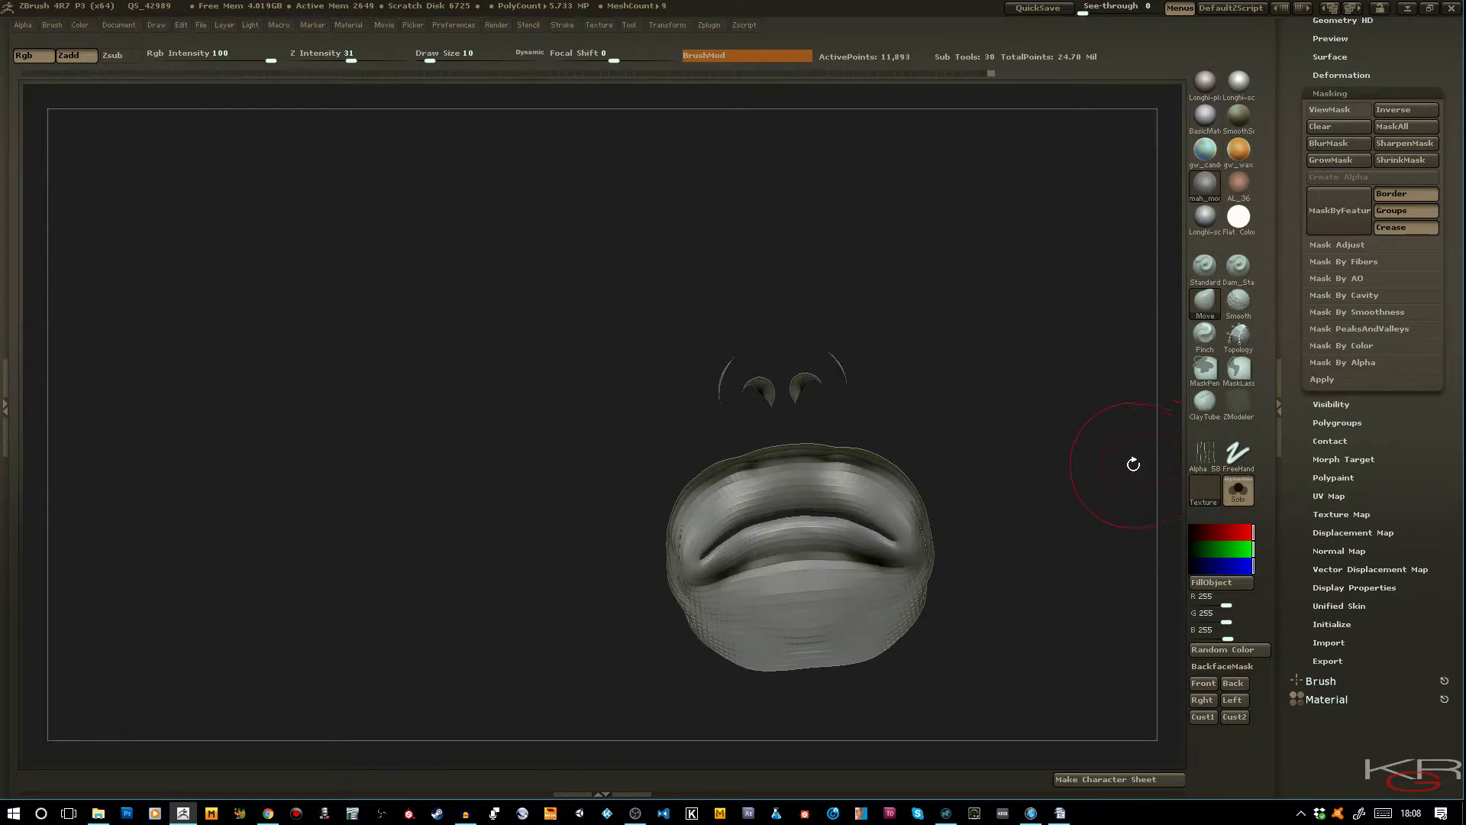
right_click_drag(1107, 461, 1074, 538, "ctrl")
left_click_drag(529, 410, 515, 389, "shift")
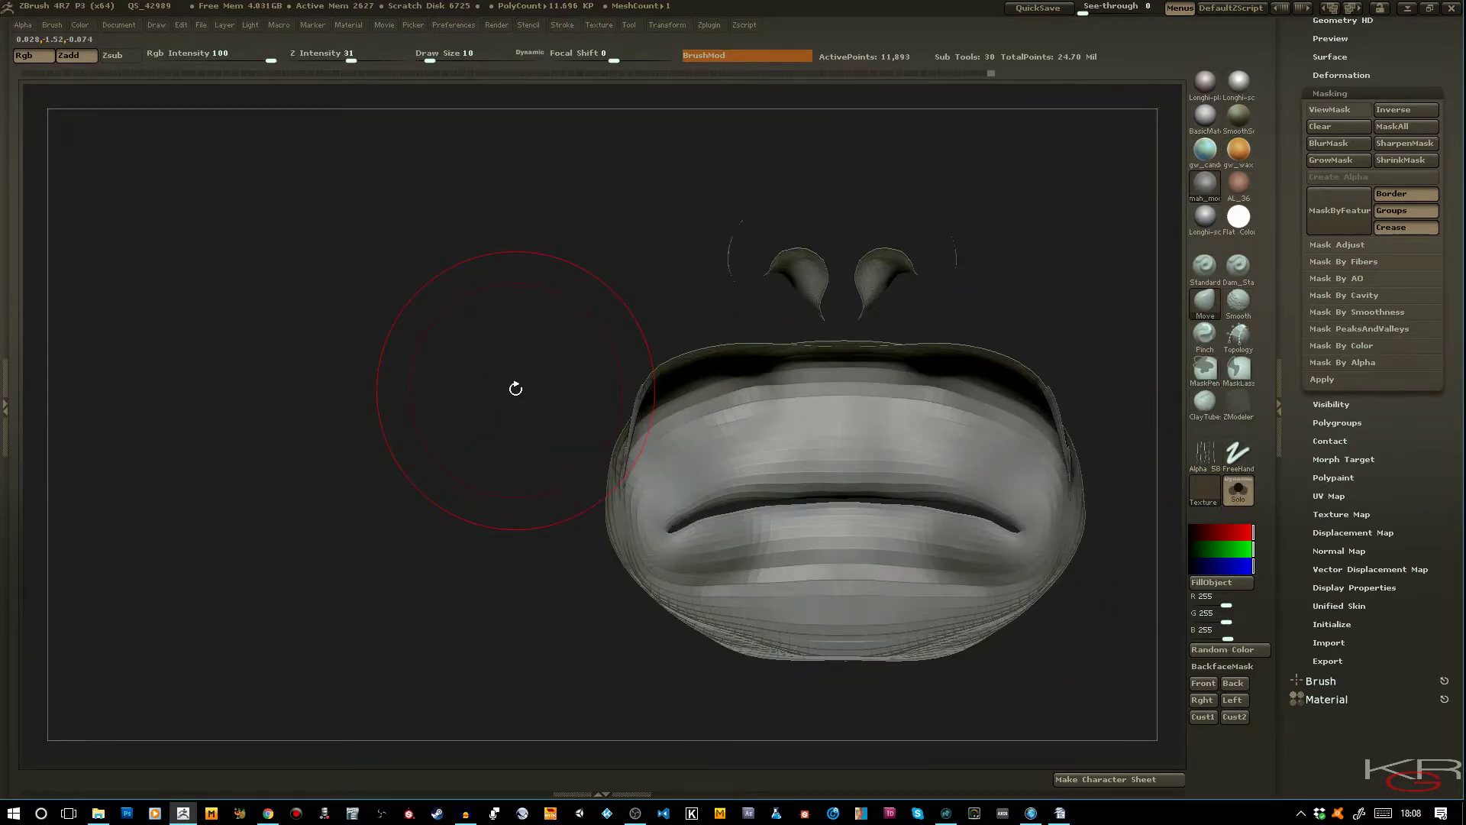
key("shift+d")
key("shift+d")
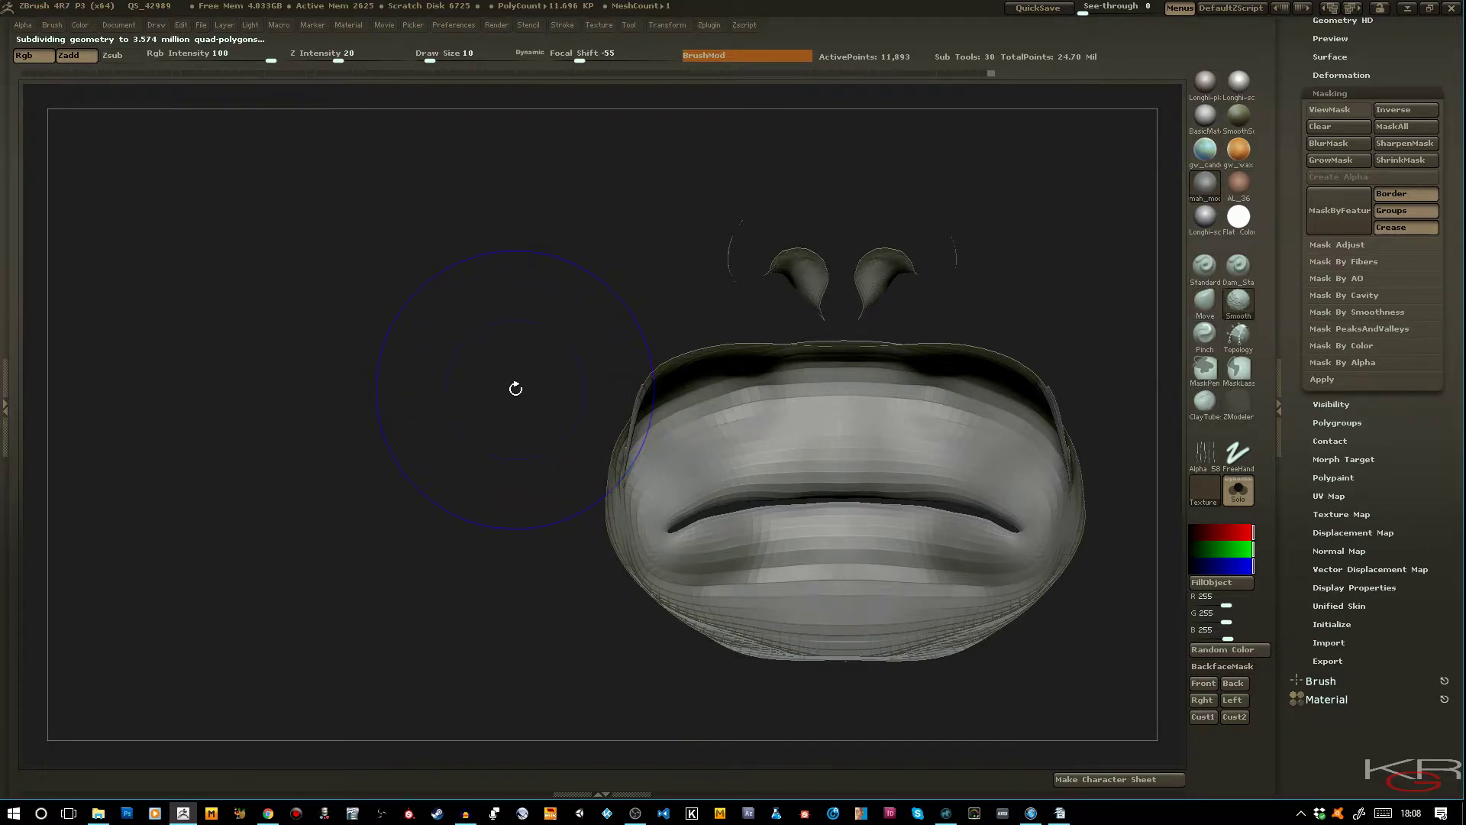
Narrow the gap between the lips from inside the mouth with the Move Topological brush at Z intensity 51 and draw size 3
right_click_drag(597, 463, 644, 554, "ctrl")
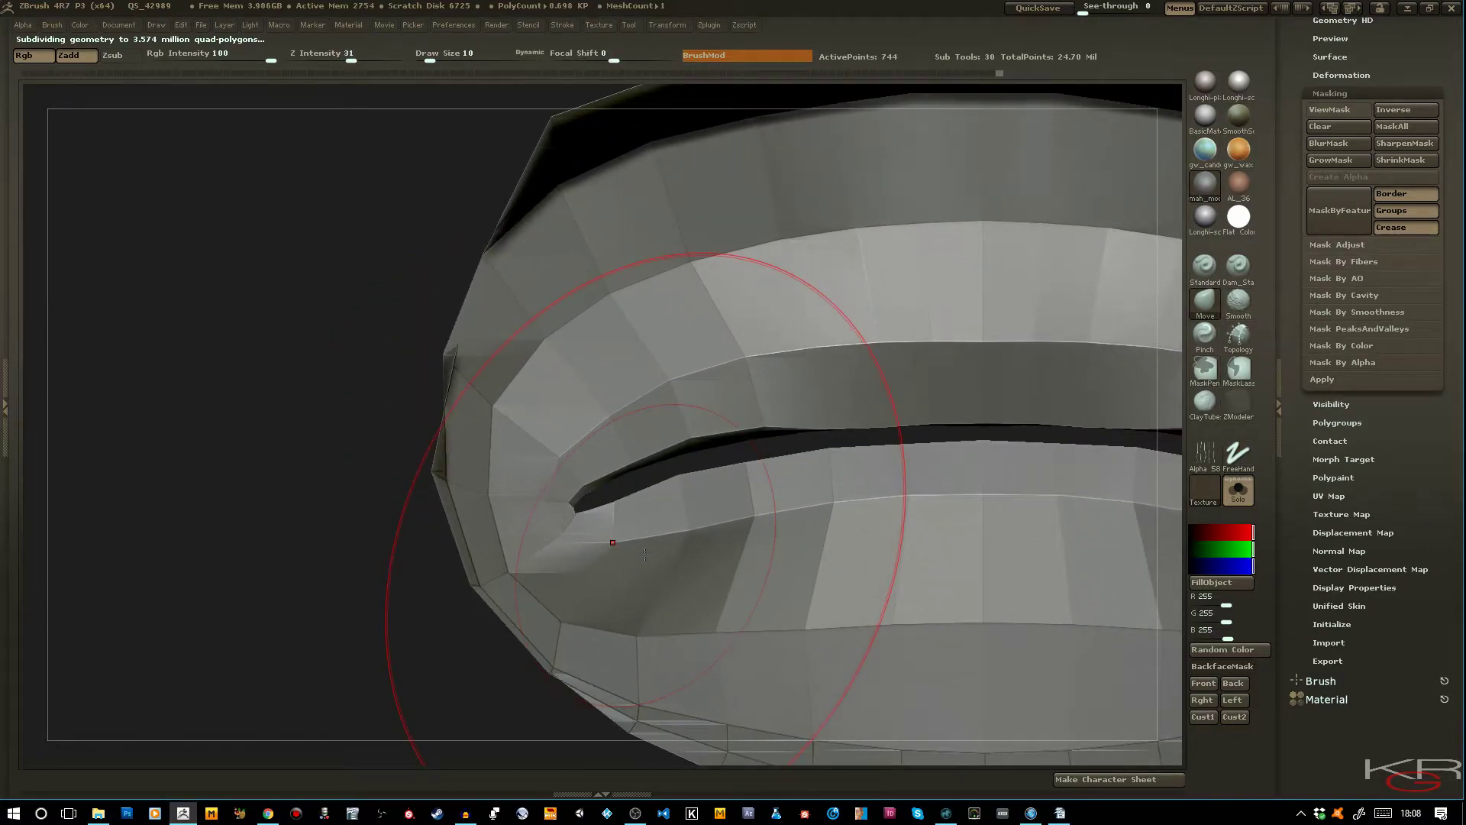
key("b")
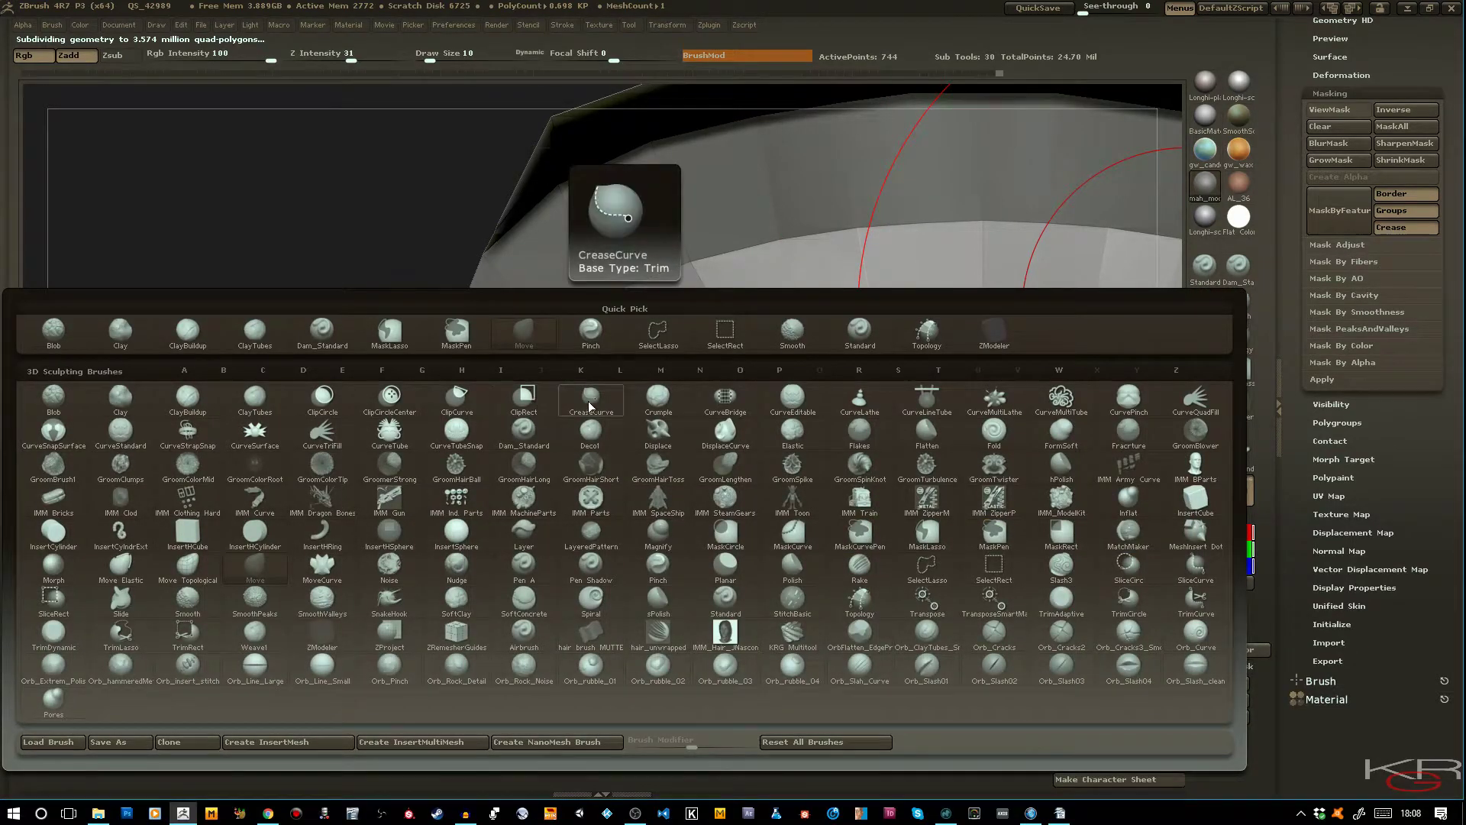
key("m")
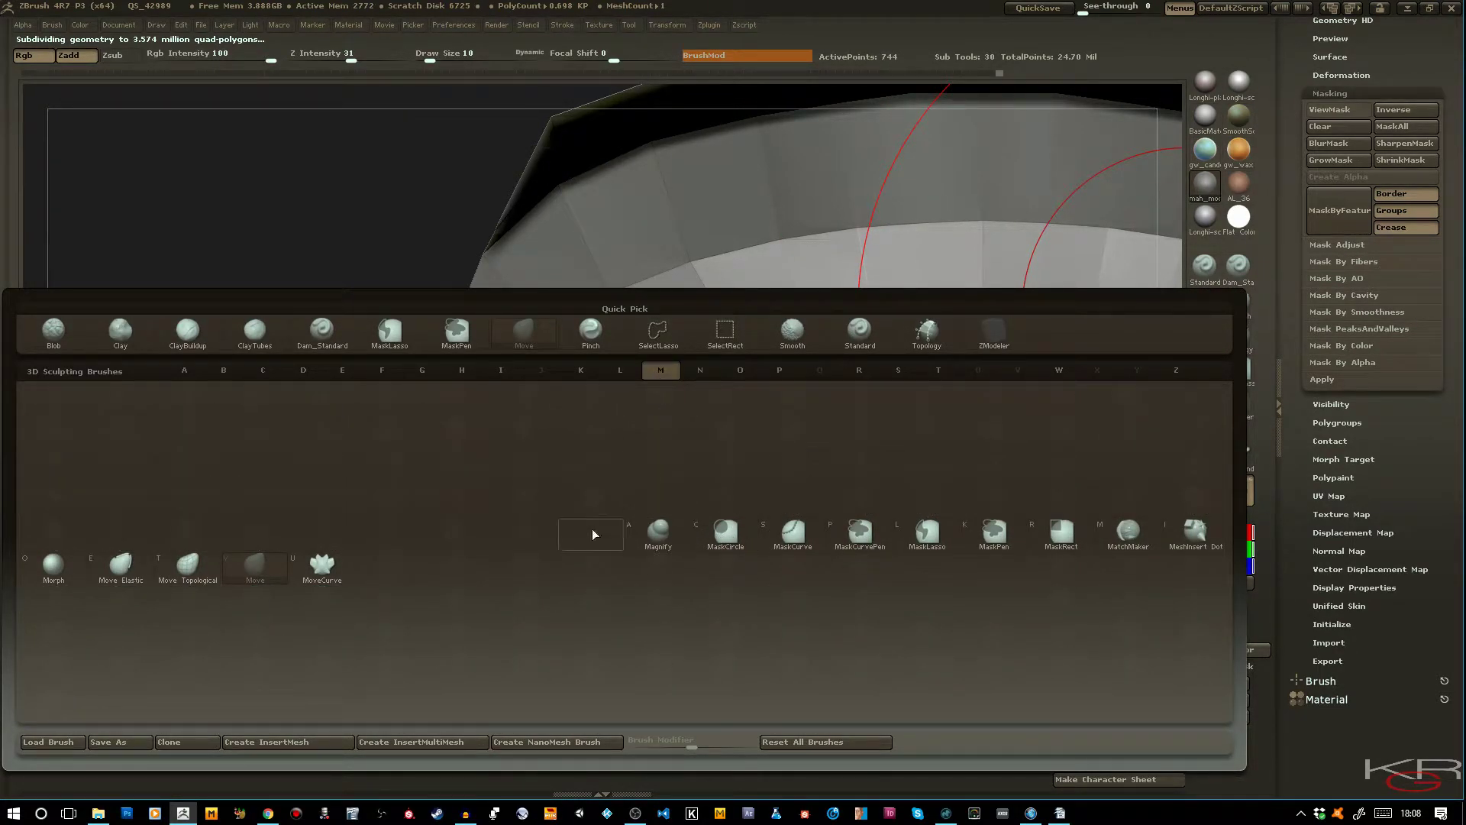
left_click(211, 565)
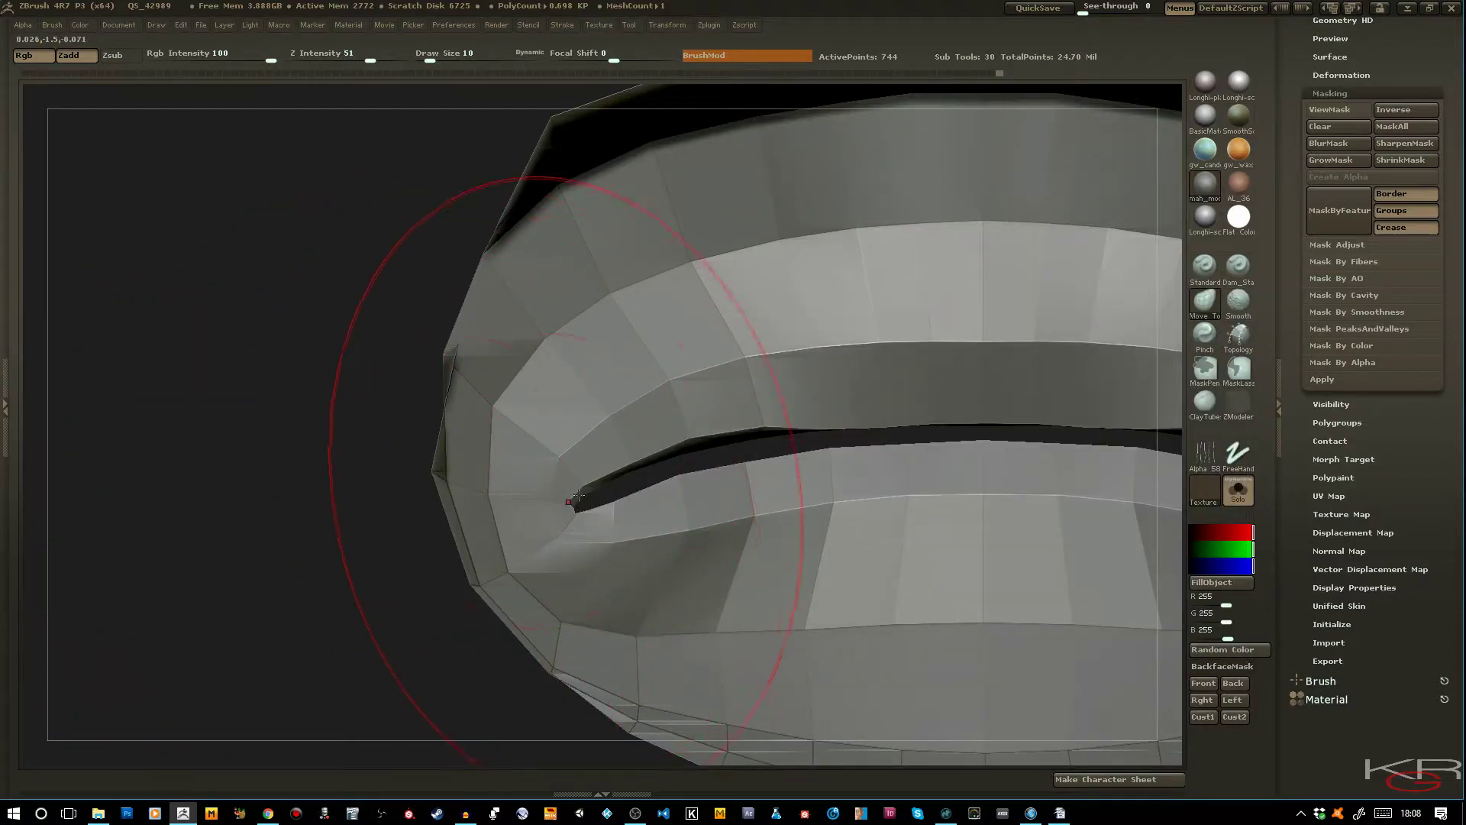
key("bracketleft")
key("bracketleft")
key("bracketleft")
key("bracketleft")
key("bracketleft")
key("bracketleft")
mouse_move(682, 521)
left_mouse_down()
mouse_move(679, 504)
mouse_move(746, 499)
mouse_move(745, 482)
left_mouse_up()
mouse_move(837, 490)
left_mouse_down()
mouse_move(918, 450)
mouse_move(981, 466)
left_mouse_up()
left_click_drag(827, 470, 746, 461)
left_click_drag(617, 510, 673, 506)
left_click_drag(691, 435, 766, 426)
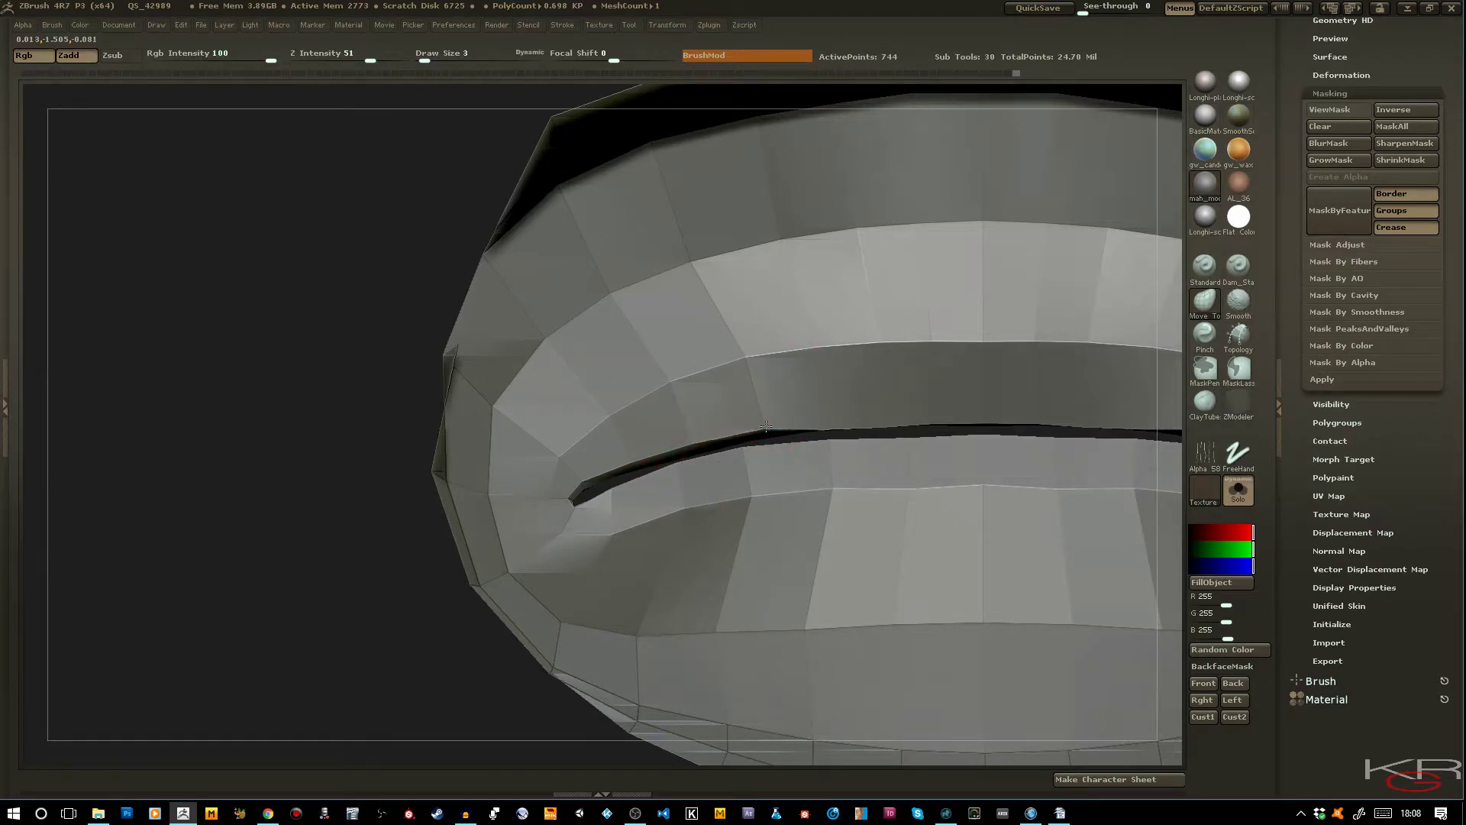
Raise the head one subdivision level and pull the upper lip's centre down into a small dip with Move Topological
key("ctrl+d")
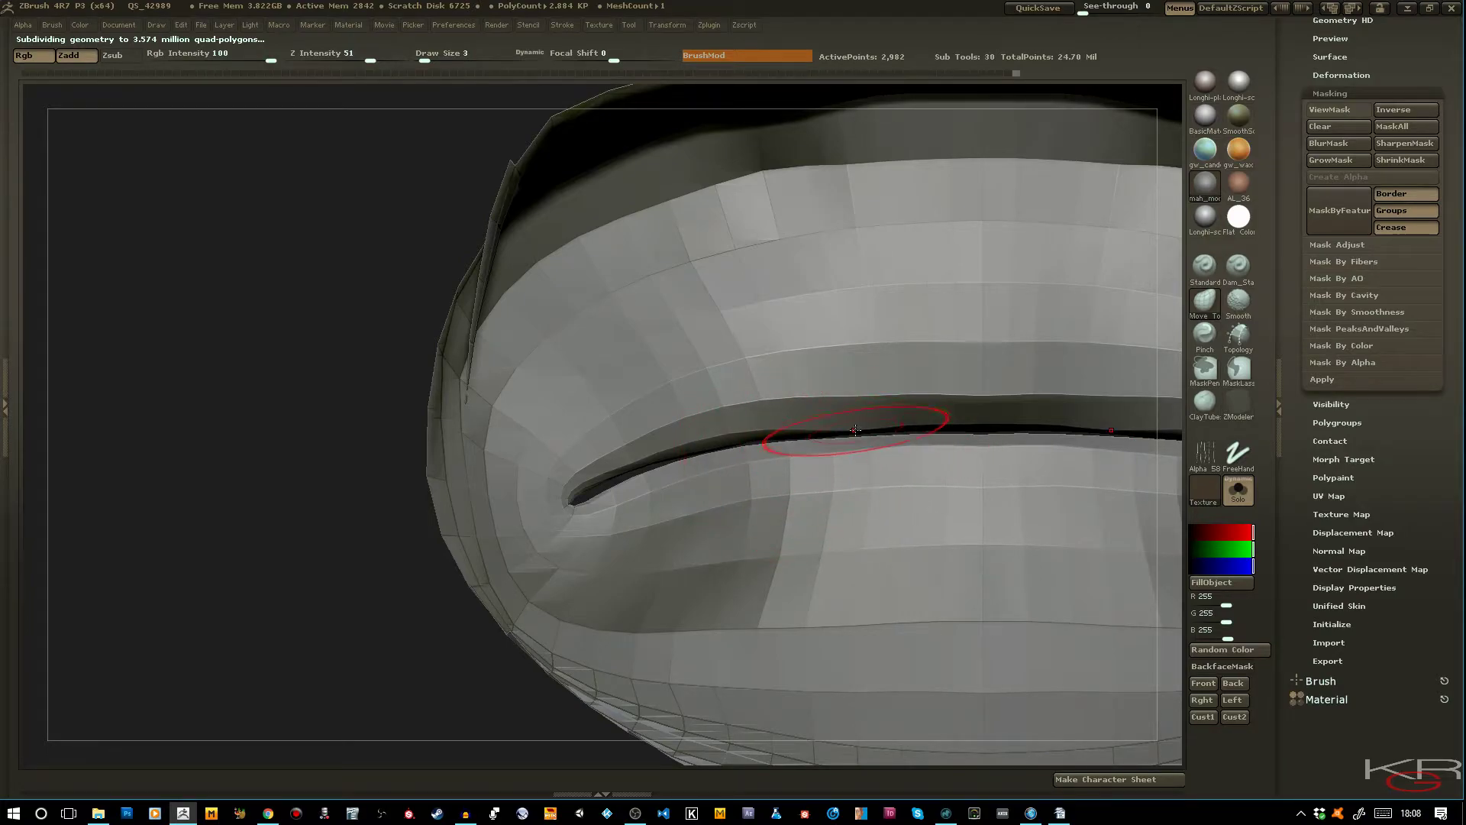
mouse_move(199, 458)
left_mouse_down()
mouse_move(288, 484)
mouse_move(373, 477)
left_mouse_up()
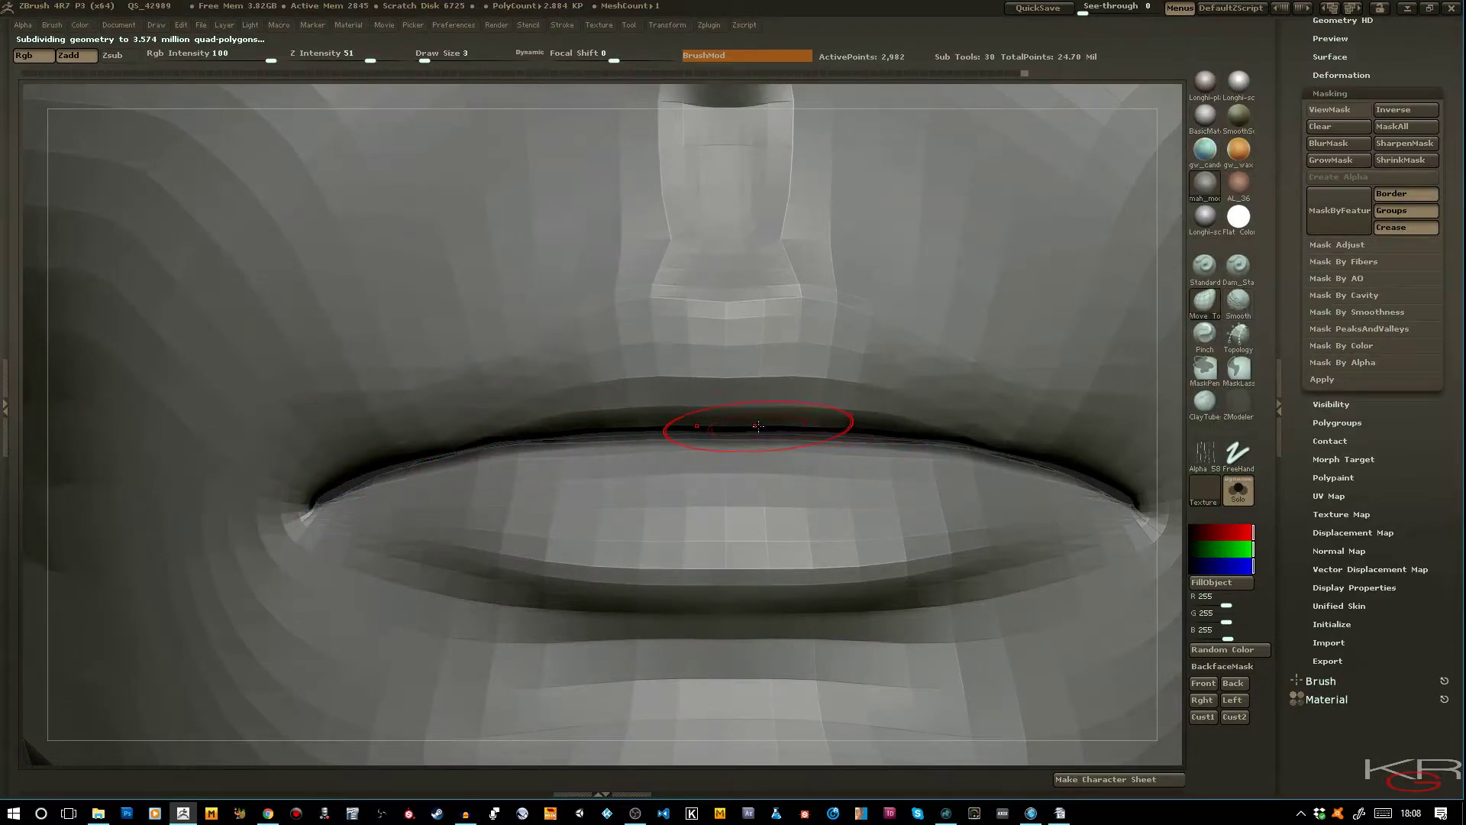
left_click_drag(765, 412, 737, 422)
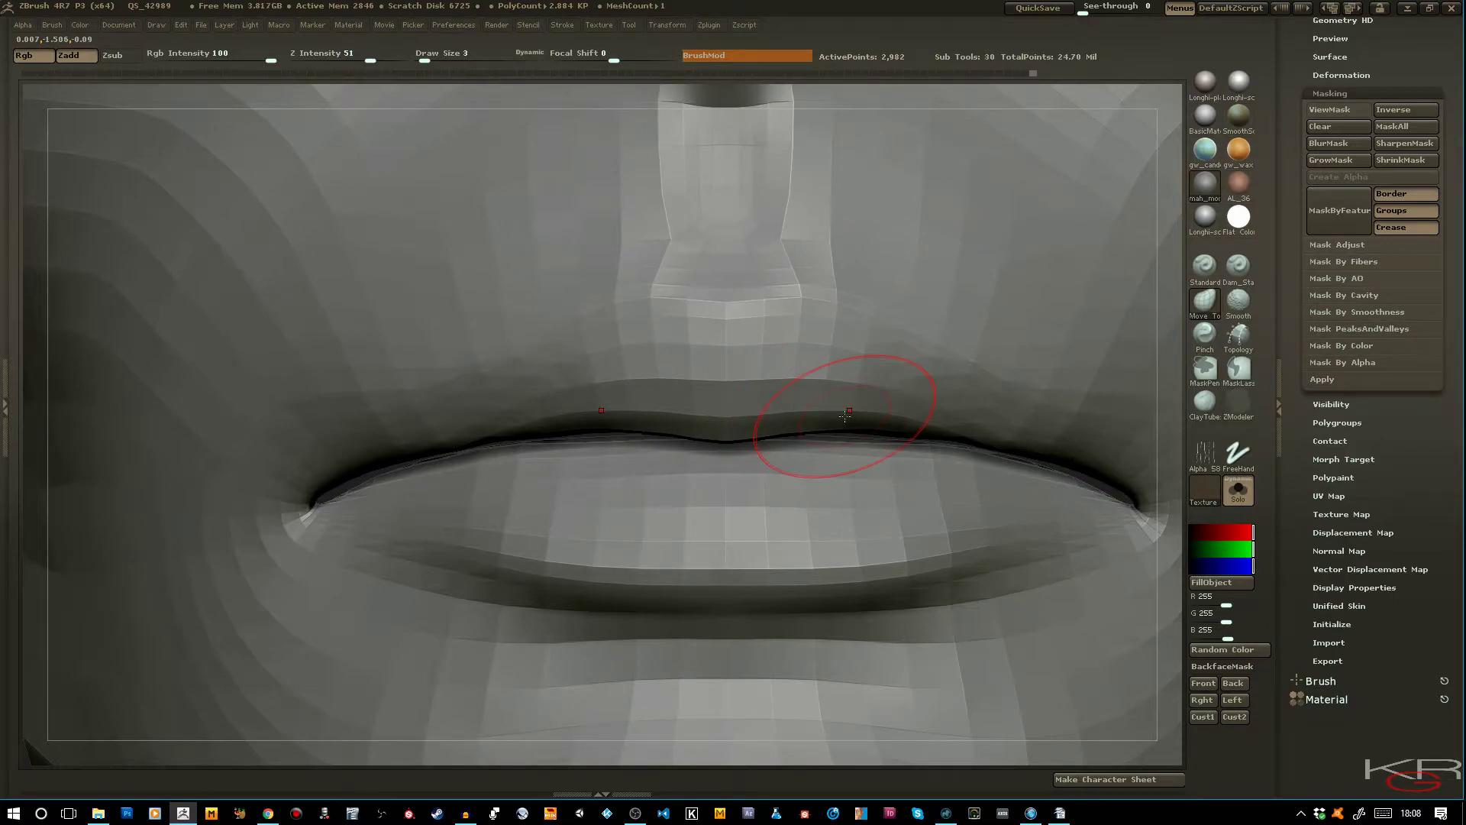
right_click_drag(845, 416, 502, 413, "ctrl")
left_click_drag(380, 434, 342, 443)
Raise the head another subdivision level and adjust the upper lip's edge from a low angle, checking it from the front
key("ctrl+d")
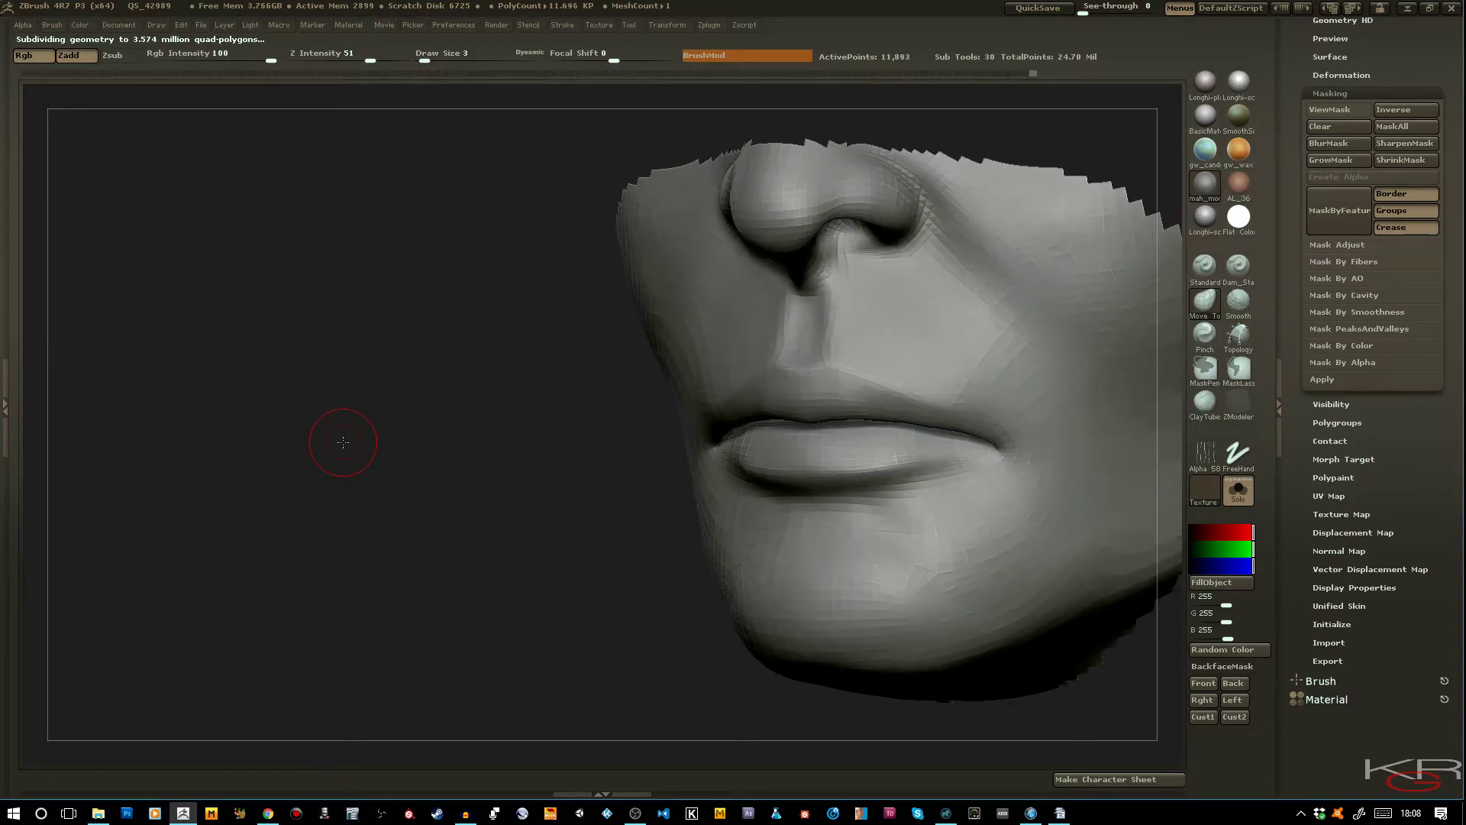
left_click_drag(512, 518, 574, 420)
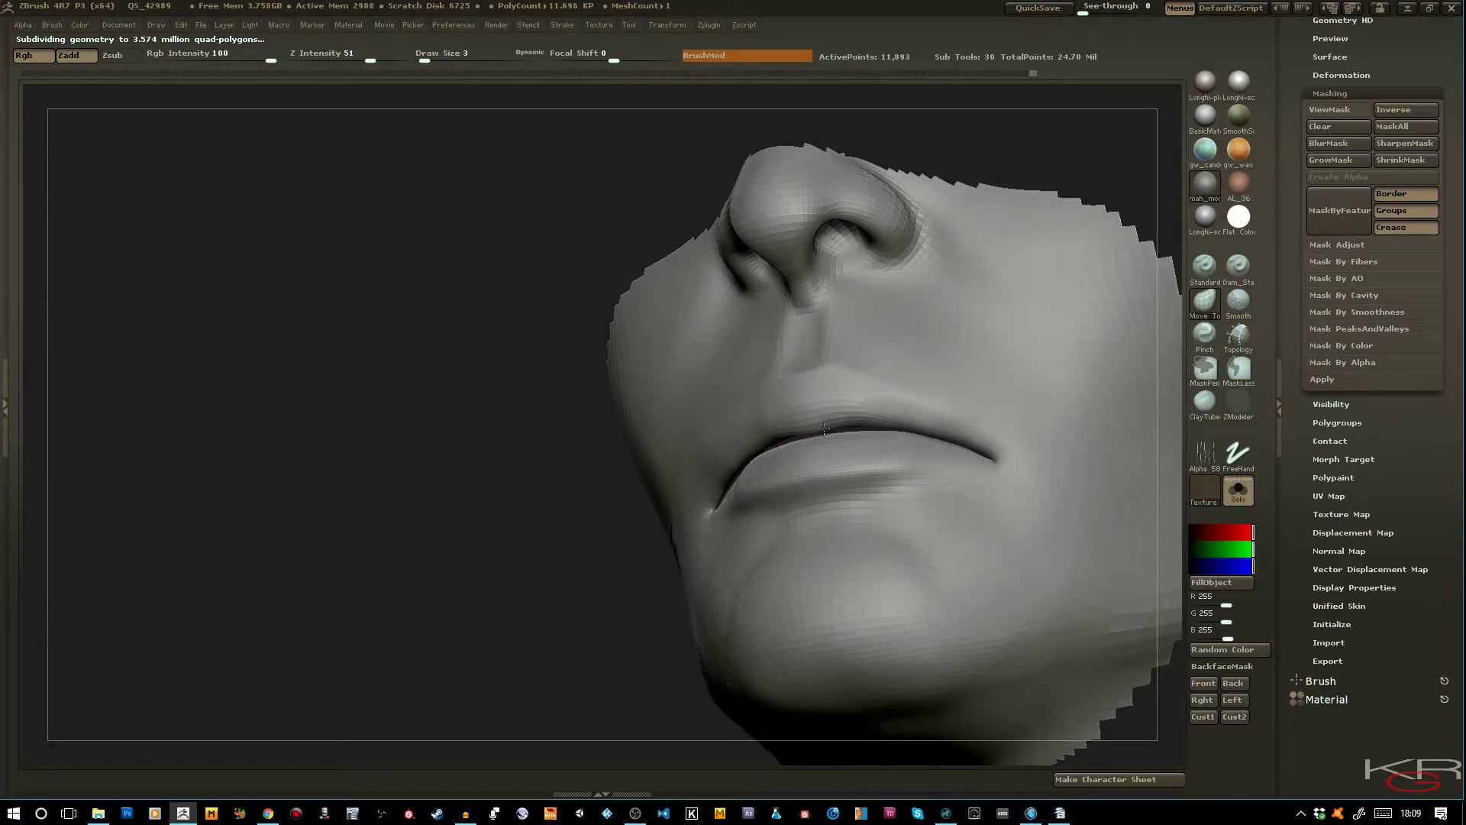
left_click_drag(840, 424, 833, 409)
left_click_drag(430, 332, 448, 334, "shift")
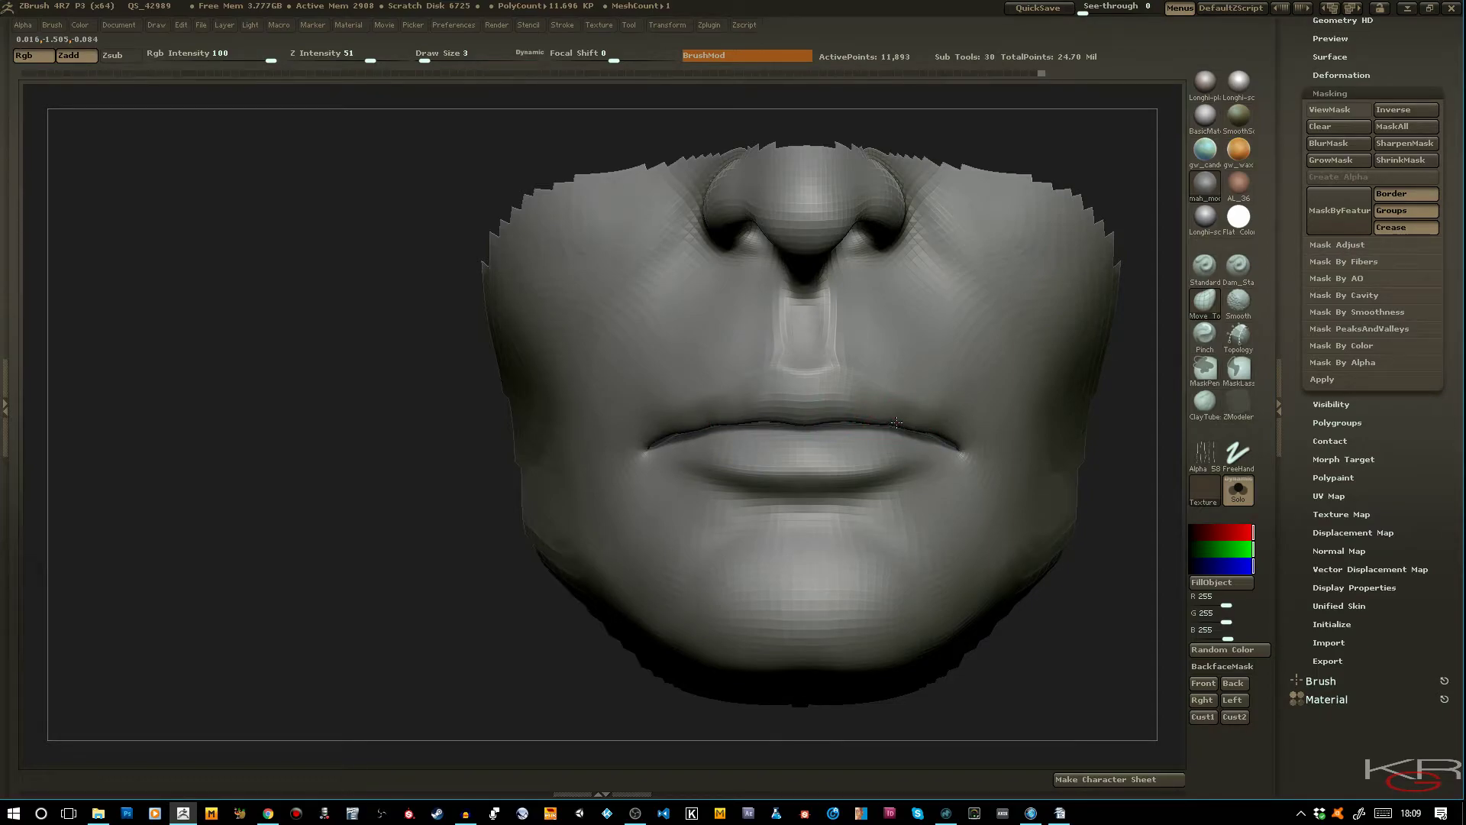
Fill out the area below the lower lip's corners with the ClayTubes brush at Z intensity 3 and draw size 4, smoothing the strokes
key("ctrl")
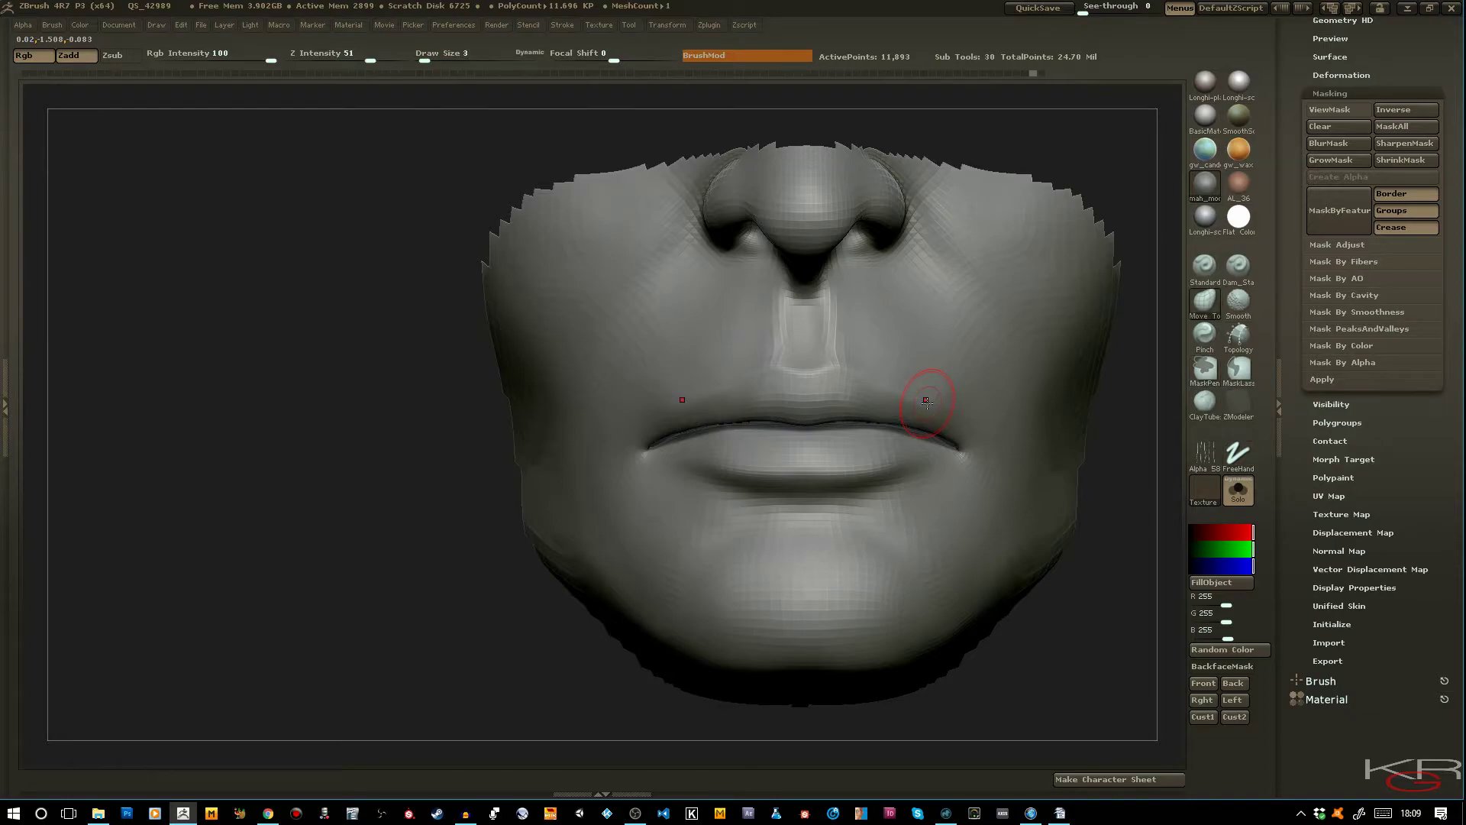
left_click_drag(344, 479, 697, 500)
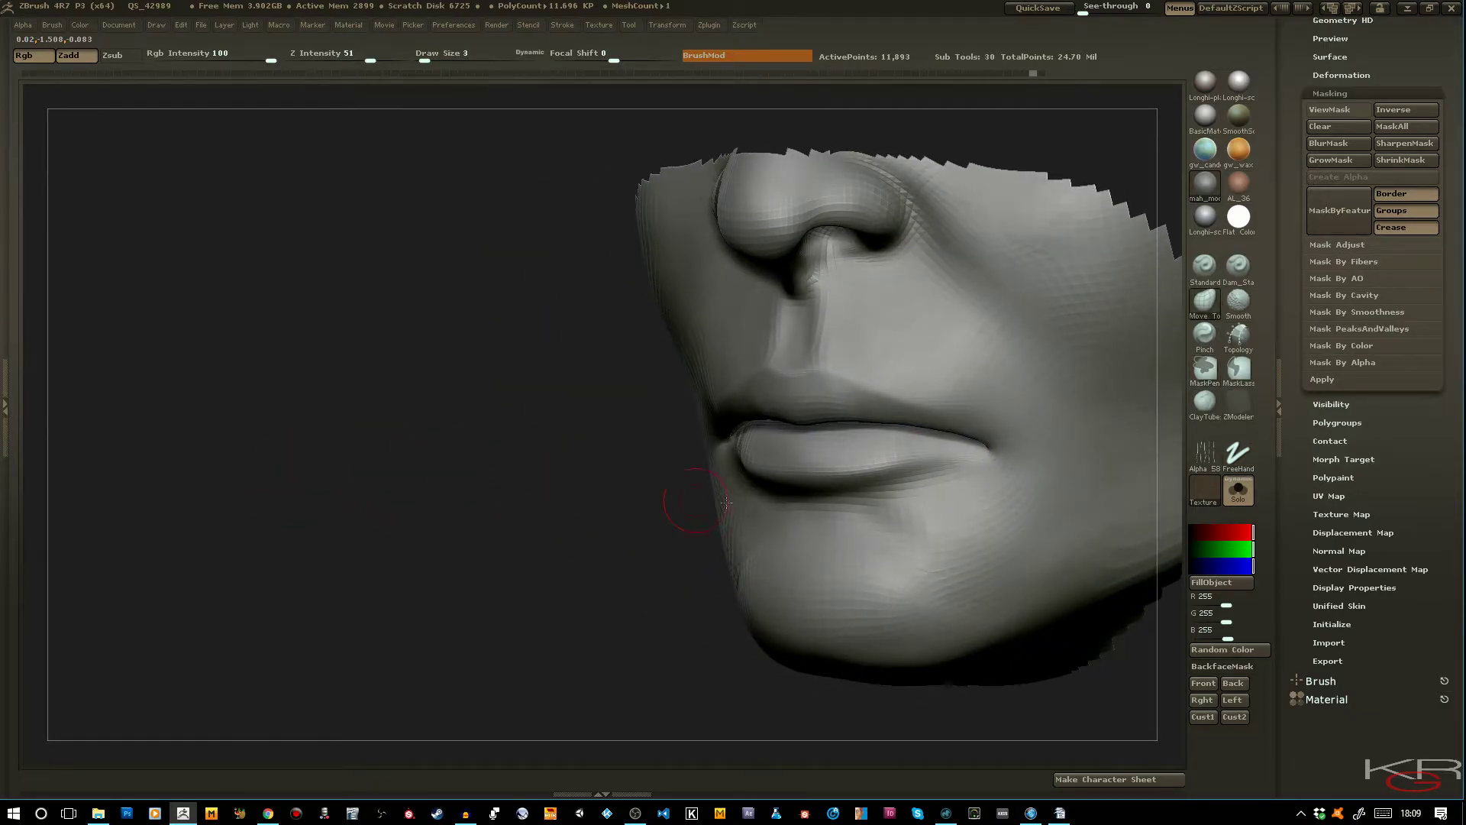
left_click(1203, 402)
key("bracketright")
key("bracketleft")
left_click_drag(892, 515, 923, 537)
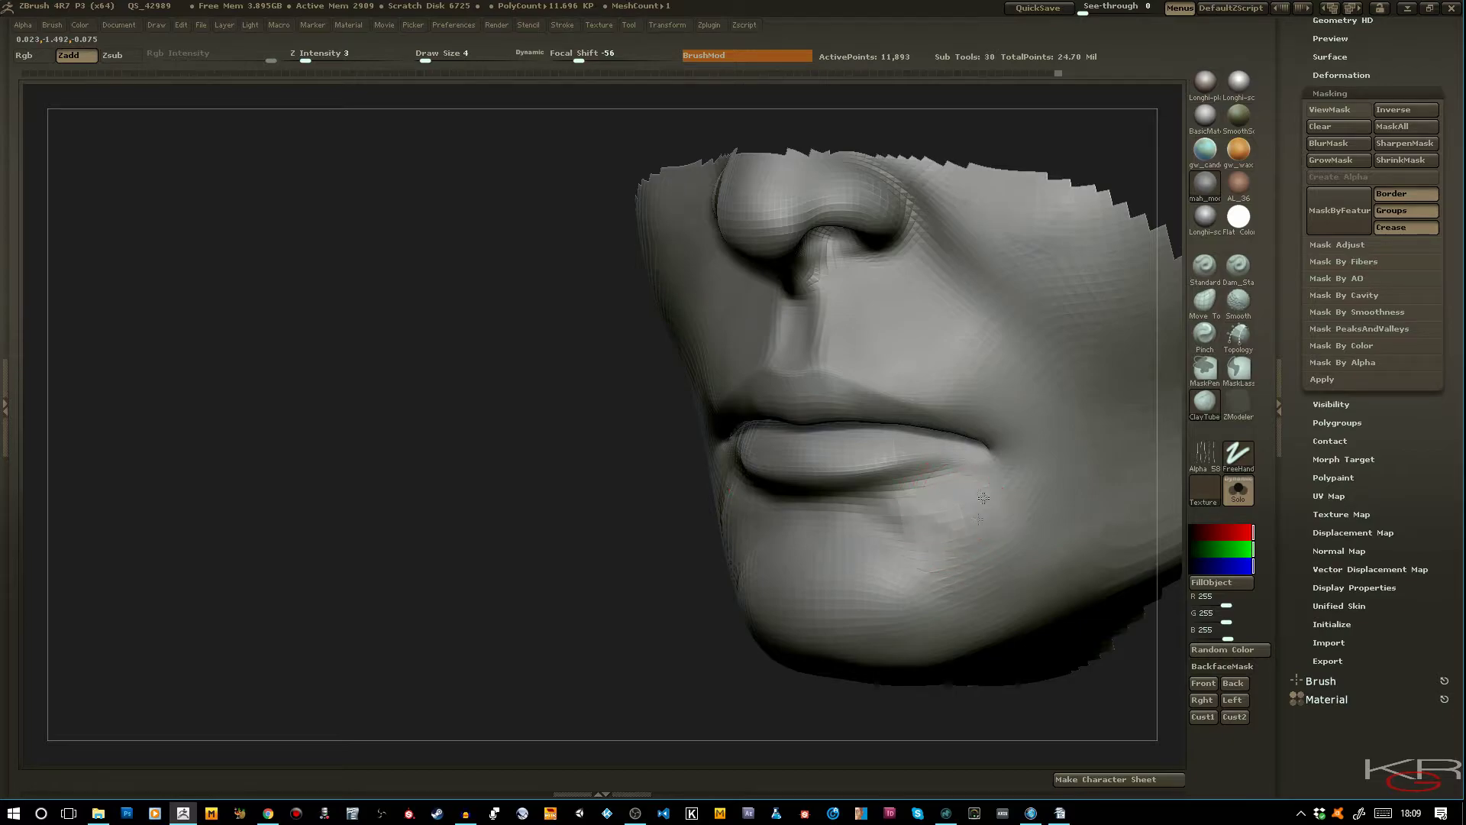
left_click_drag(977, 510, 939, 502)
key("shift")
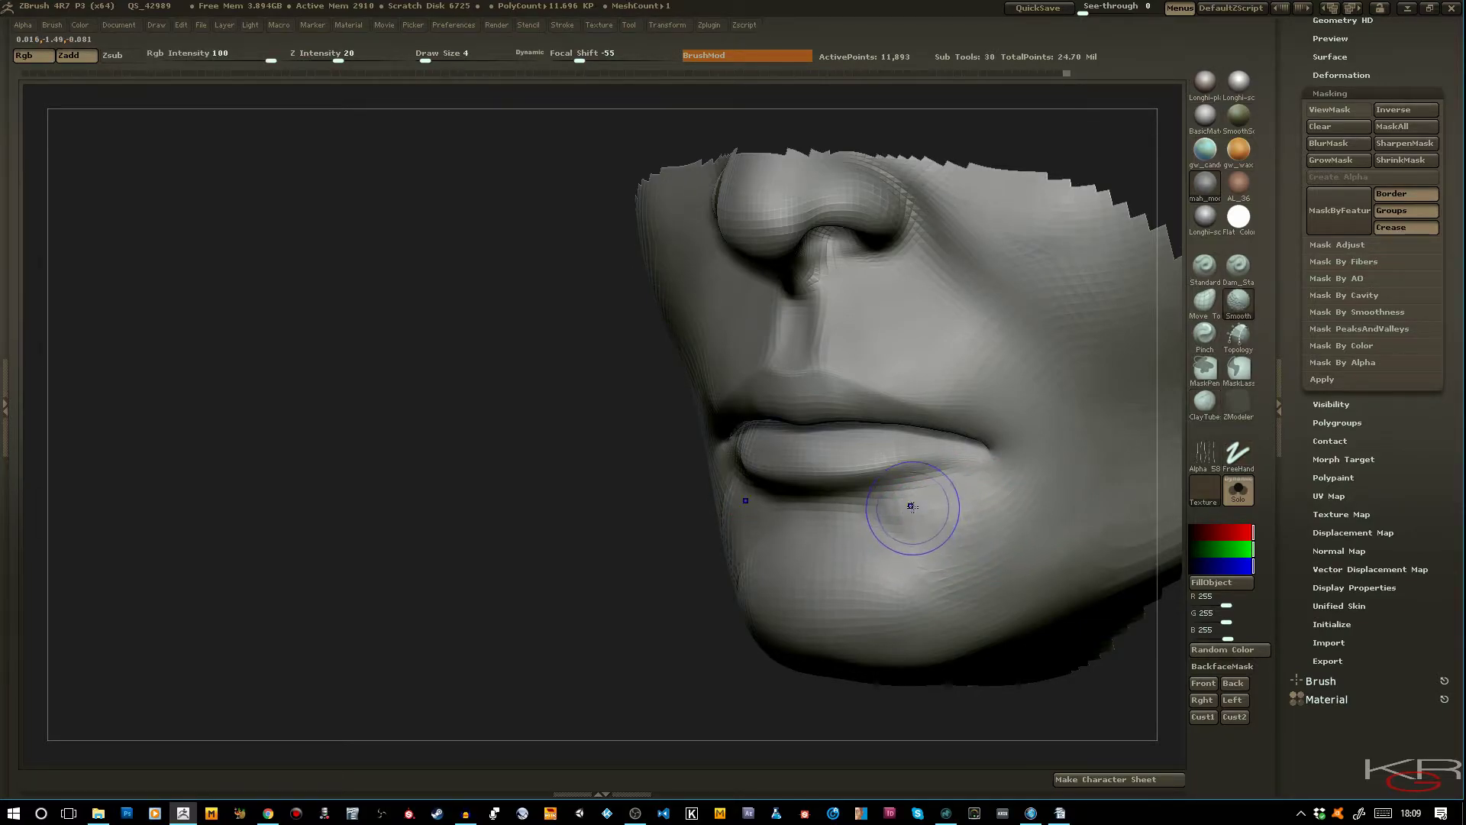
mouse_move(866, 525)
left_mouse_down()
mouse_move(870, 607)
mouse_move(897, 603)
left_mouse_up()
left_click_drag(634, 524, 604, 516, "shift")
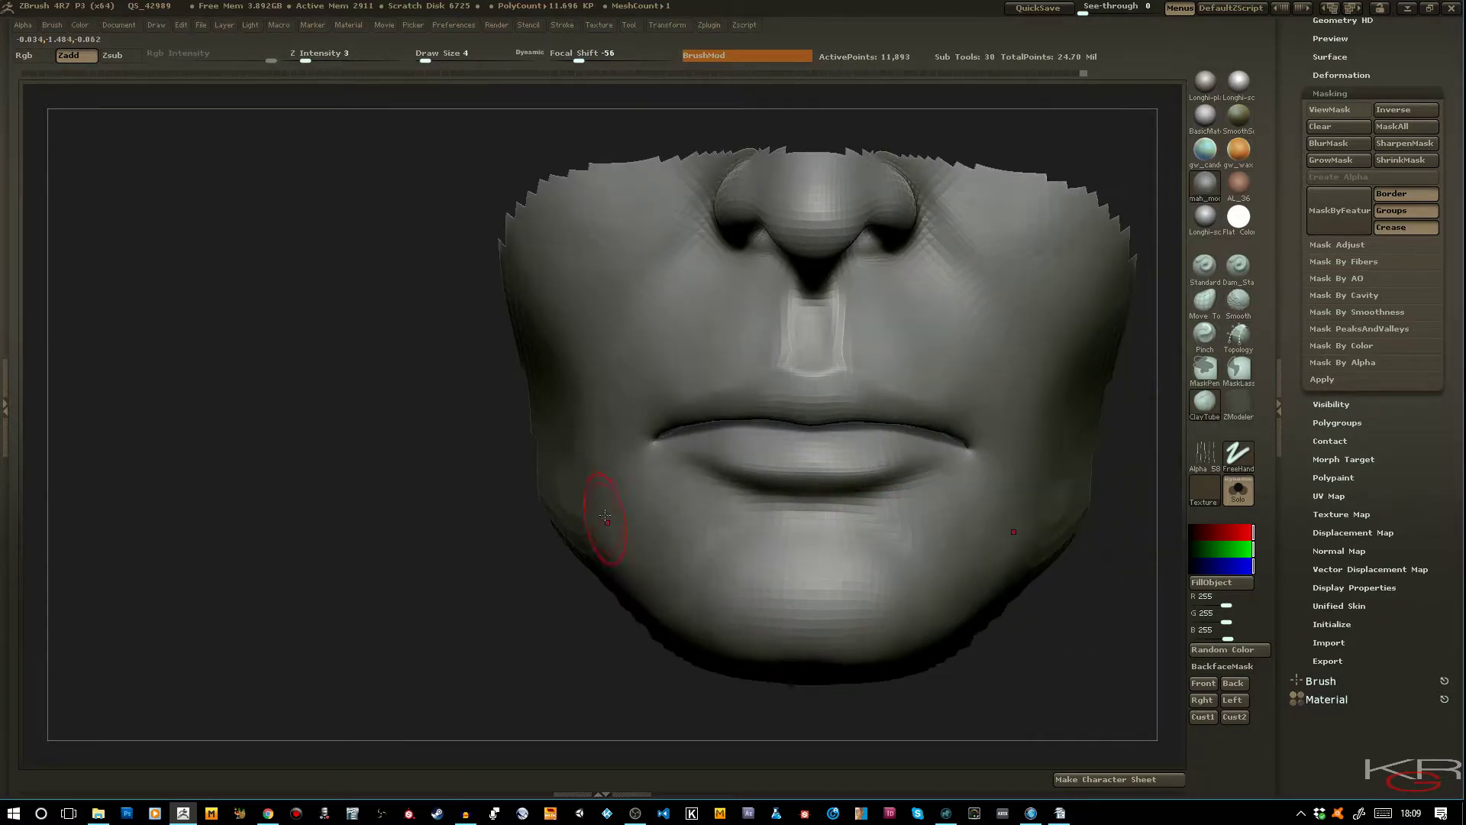
Carve an arched crease above the chin with Dam_Standard at Z intensity 16 and draw size 1, and raise the head one subdivision level
left_click(1238, 265)
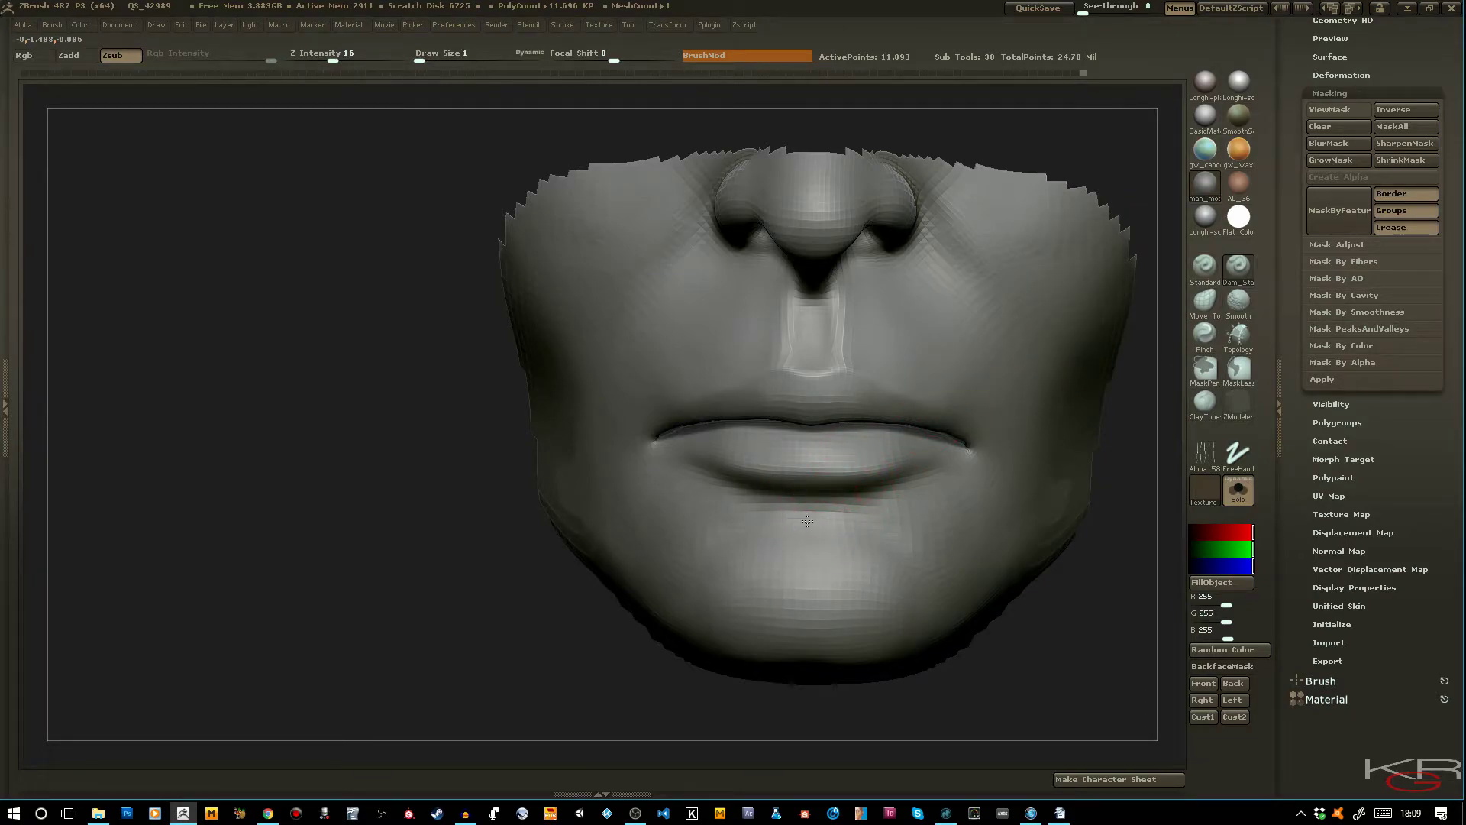
mouse_move(821, 524)
left_mouse_down()
mouse_move(858, 537)
mouse_move(838, 528)
left_mouse_up()
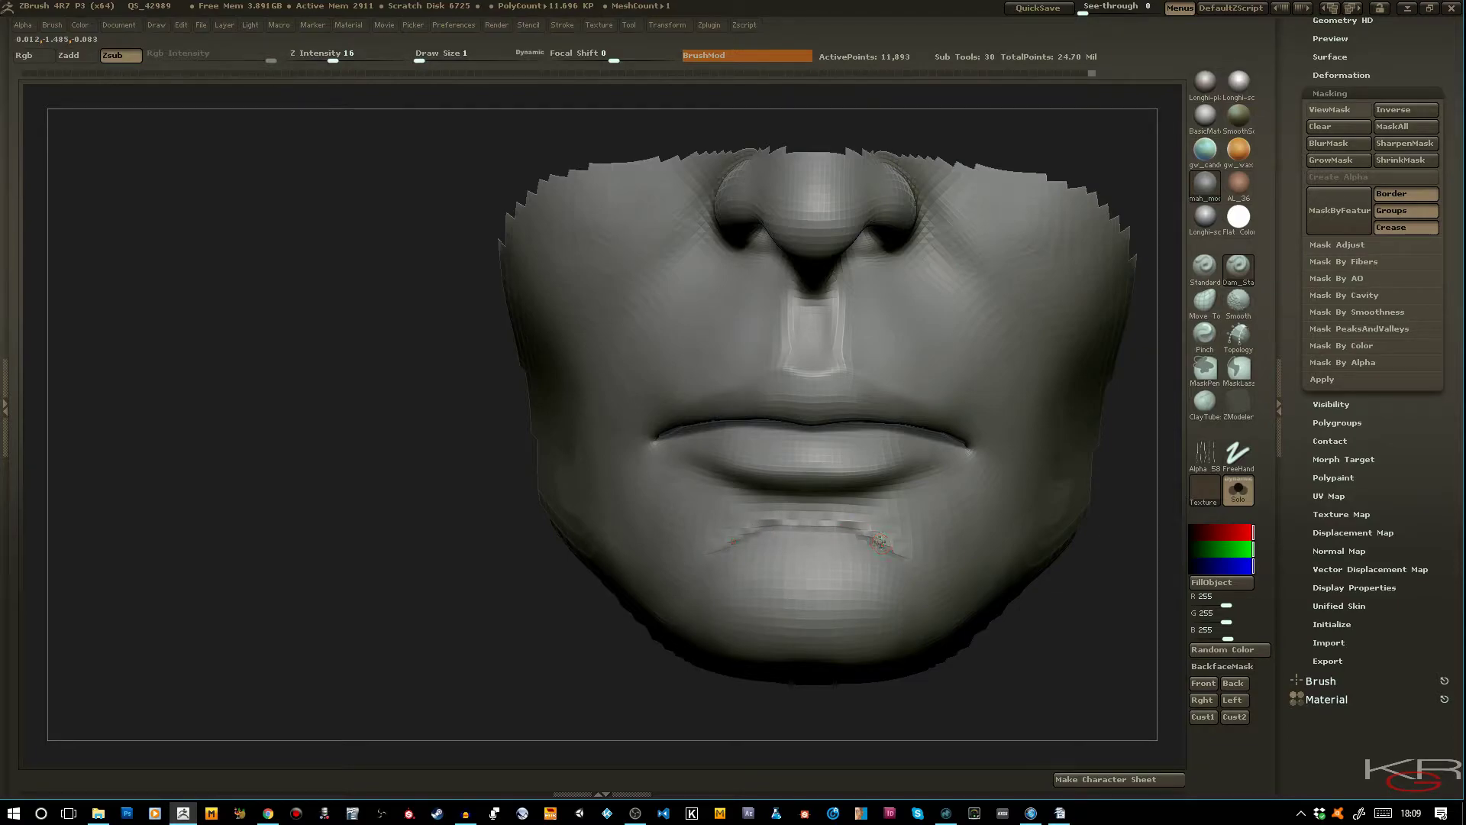
key("ctrl+d")
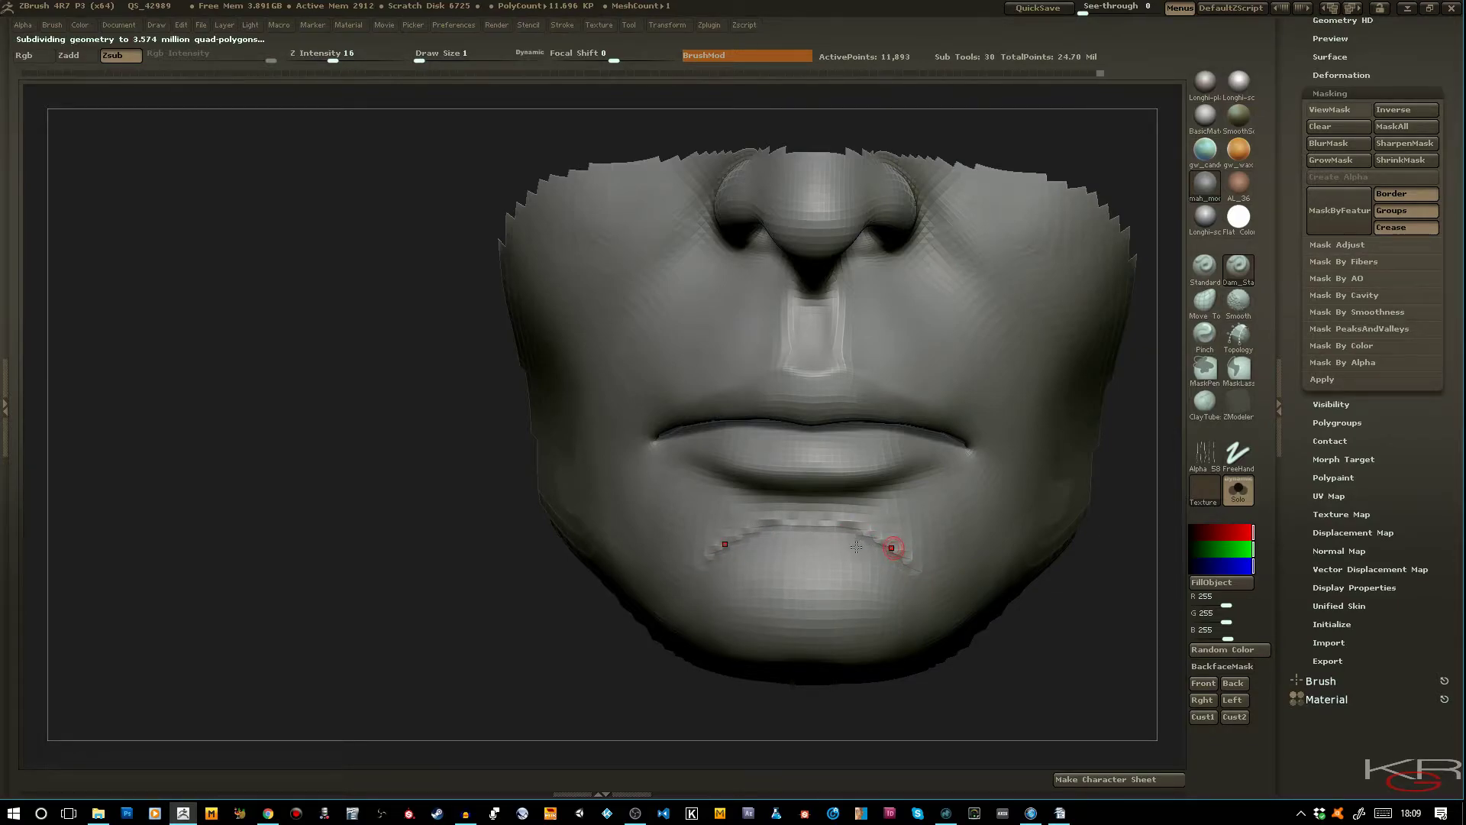
Refine the arched chin crease at the higher subdivision level and smooth it into the surrounding chin
mouse_move(1011, 612)
left_mouse_down()
mouse_move(1039, 655)
mouse_move(1009, 651)
left_mouse_up()
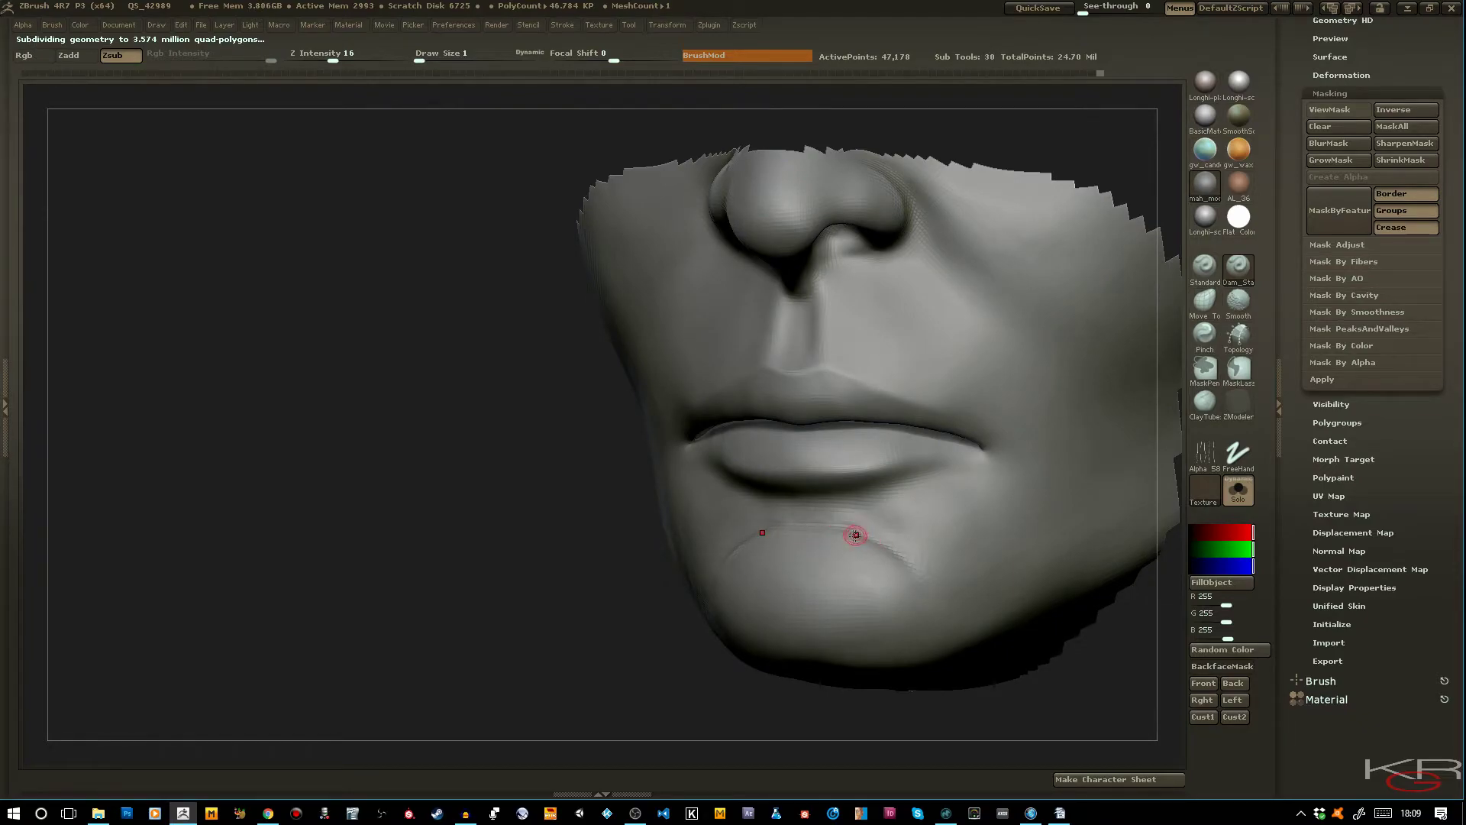
left_click_drag(853, 534, 822, 519)
key("shift")
mouse_move(582, 548)
left_mouse_down()
mouse_move(809, 555)
mouse_move(779, 569)
left_mouse_up()
left_click_drag(1044, 672, 992, 599)
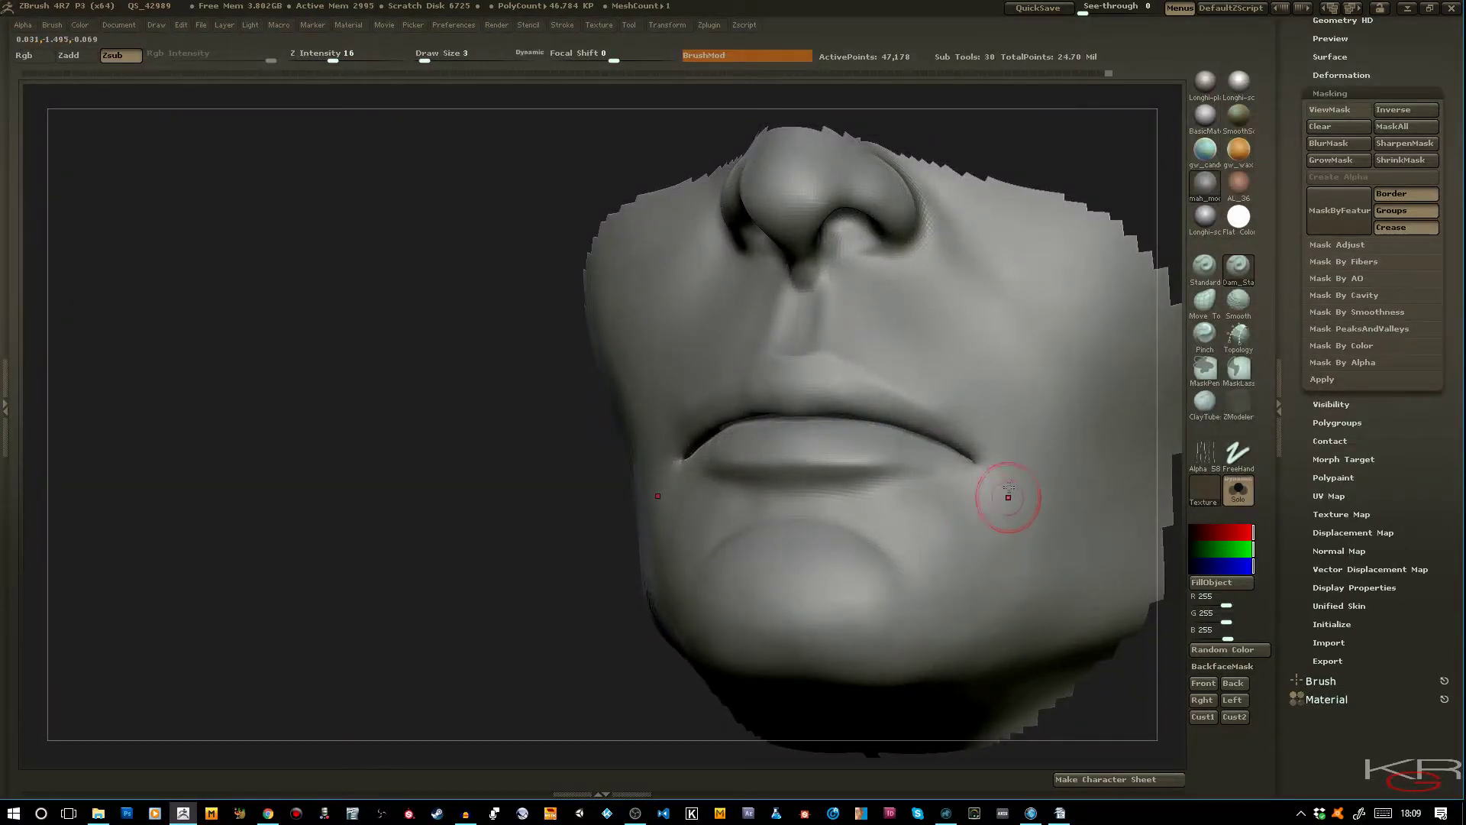
Add clay to the top of the philtrum beneath the nose with ClayTubes at draw size 3 and smooth it
mouse_move(517, 481)
left_mouse_down()
mouse_move(343, 497)
mouse_move(383, 497)
mouse_move(359, 504)
mouse_move(390, 496)
mouse_move(371, 419)
mouse_move(353, 448)
left_mouse_up()
left_click(1203, 402)
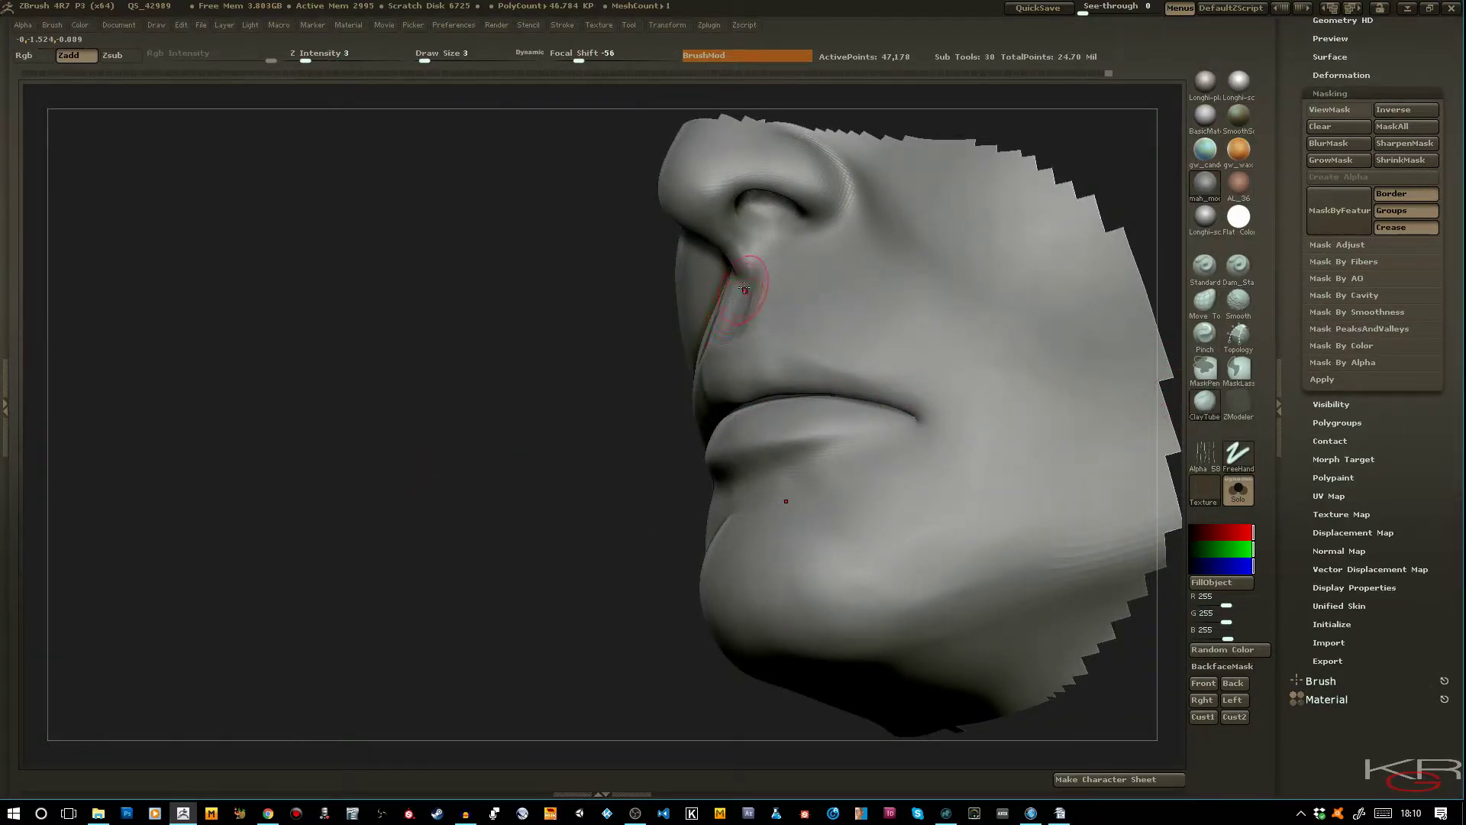
left_click_drag(751, 246, 750, 239)
left_click_drag(750, 257, 749, 229, "shift")
left_click_drag(466, 340, 542, 349)
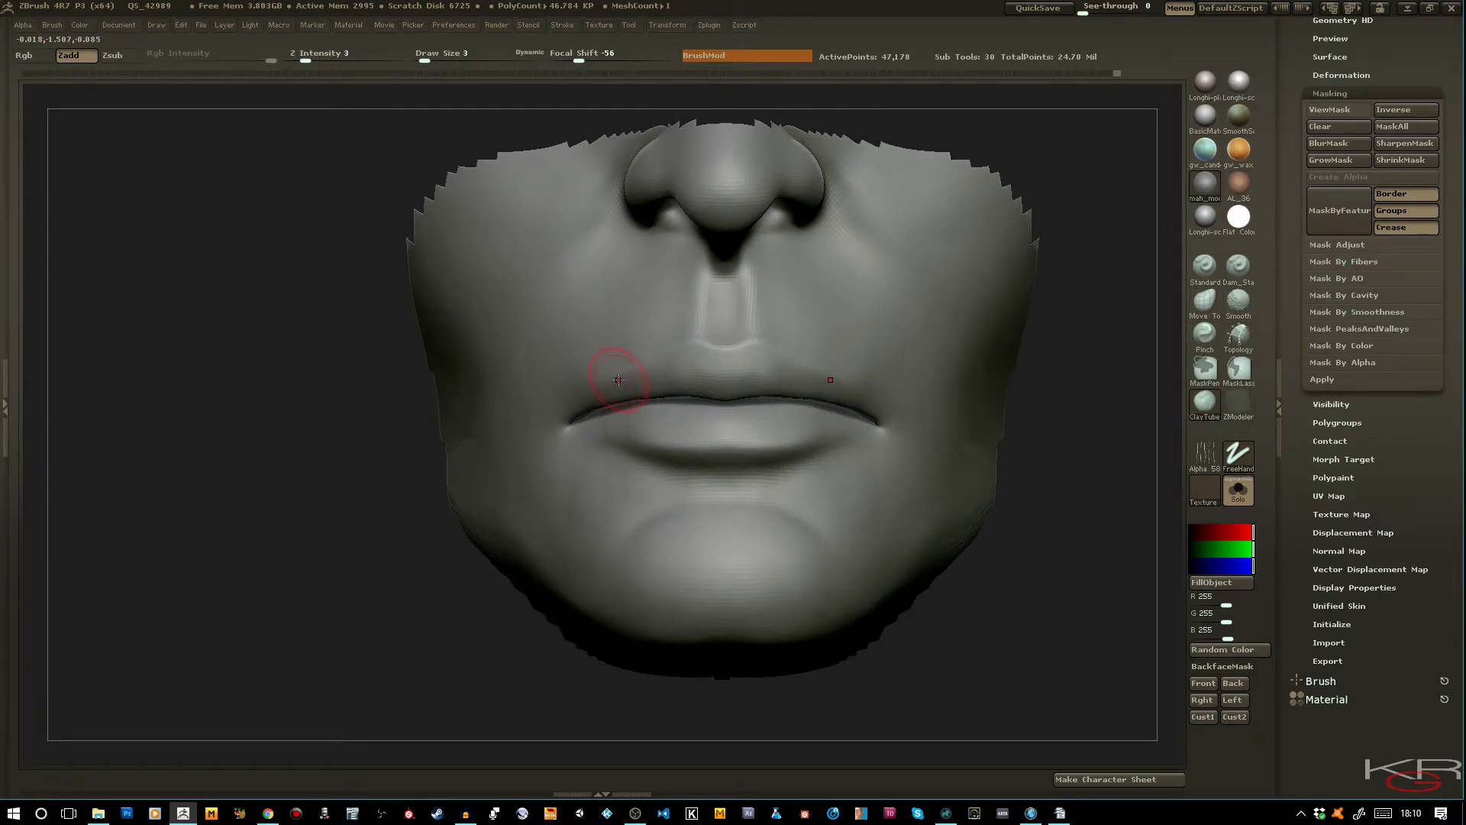
Unhide the whole head, view it from a three-quarter angle, and switch its material to AL_36
key("f")
key("f")
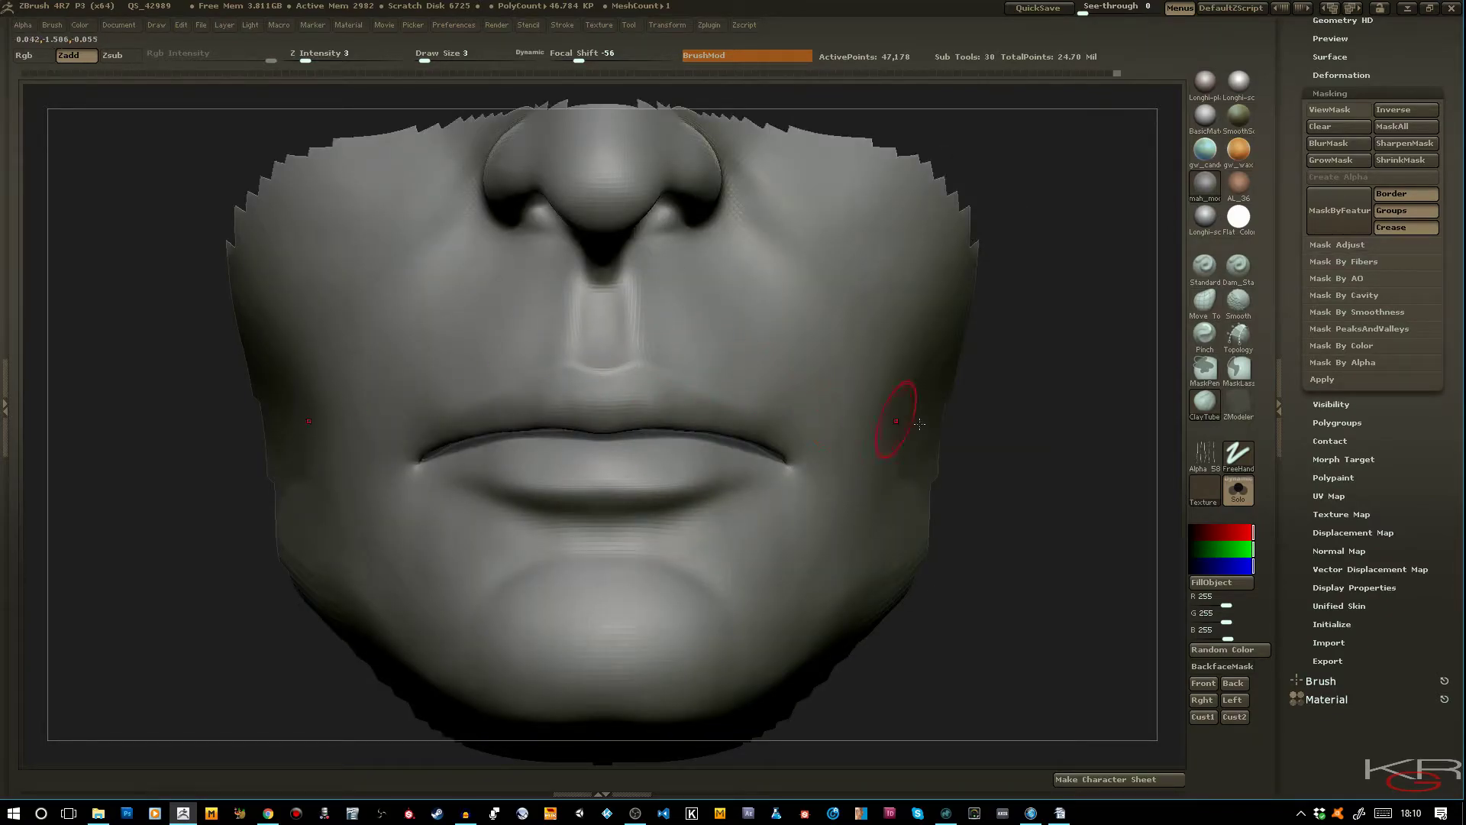
left_click(1033, 435, "ctrl+shift")
right_click_drag(1037, 437, 999, 303, "ctrl")
mouse_move(974, 362)
left_mouse_down()
mouse_move(916, 364)
mouse_move(991, 360)
mouse_move(905, 375)
left_mouse_up()
left_click_drag(996, 407, 969, 500)
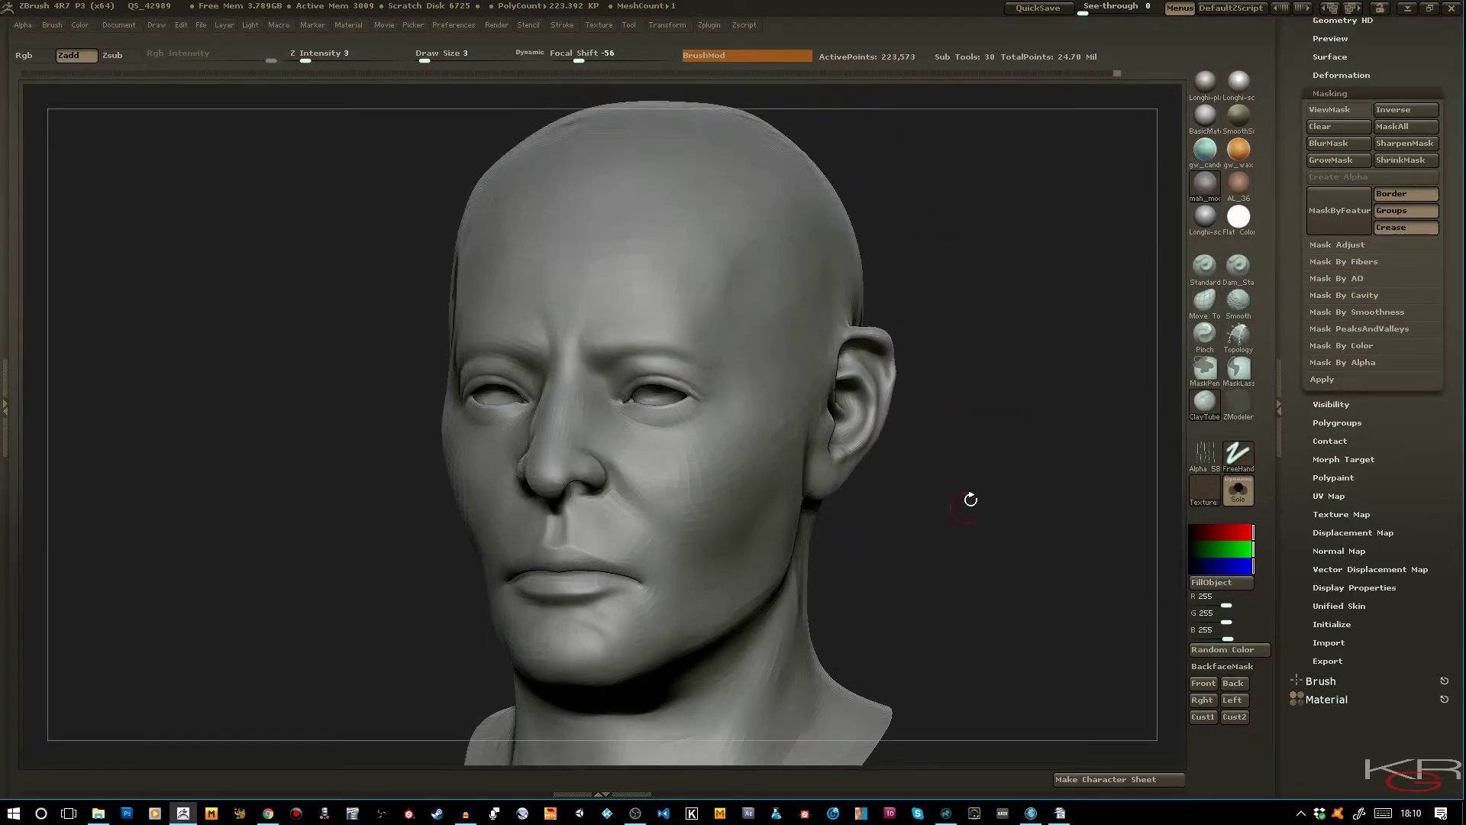
left_click(1239, 186)
left_click_drag(1103, 317, 1010, 460)
Build up the side of the forehead near the temple with ClayTubes at Z intensity 3 and draw size 3
left_click(671, 294)
left_click_drag(764, 325, 723, 320)
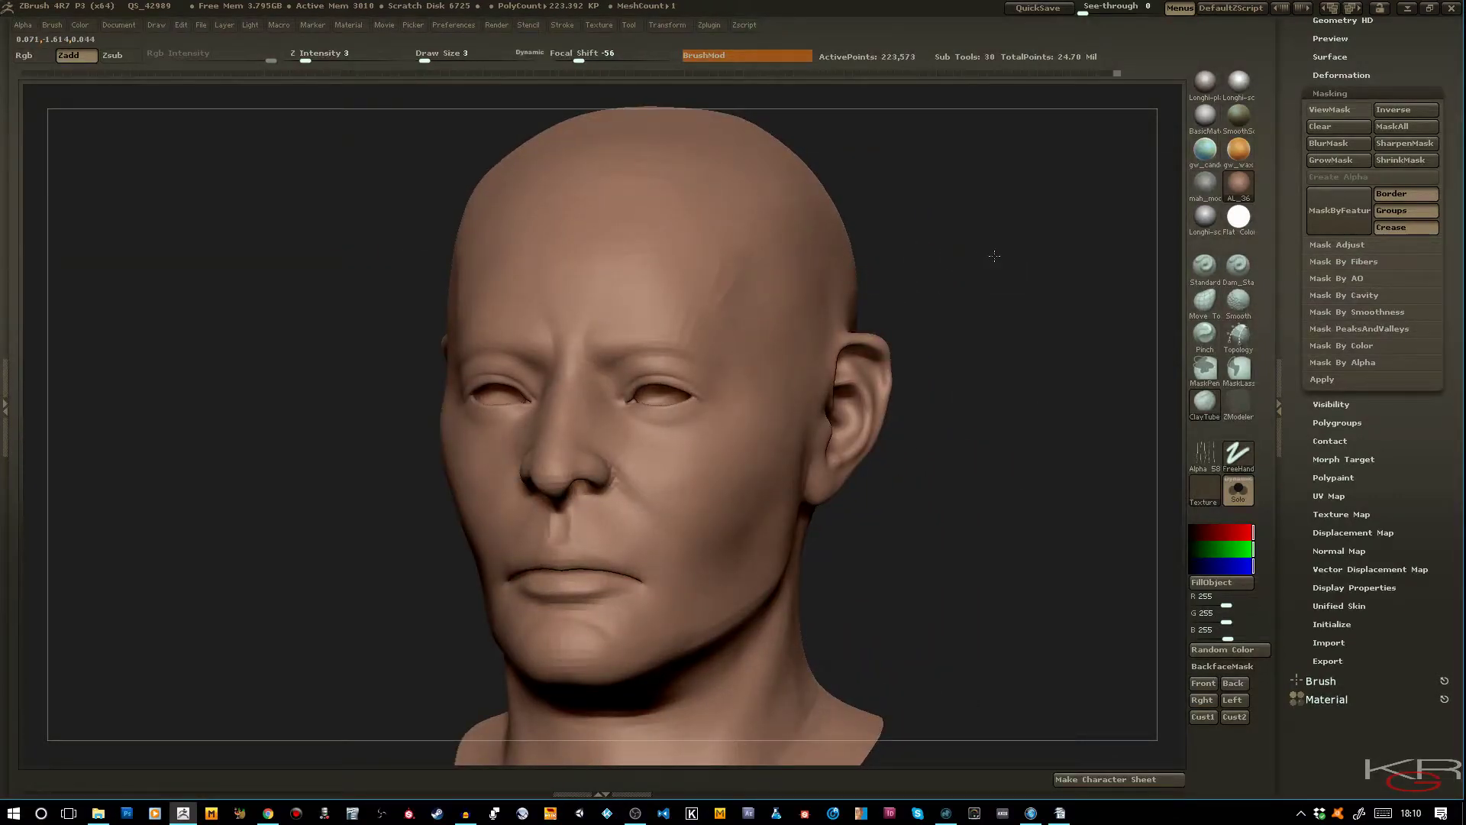
Lower the head by one subdivision level, set the brush draw size to 6, and apply the SmoothSculptingClay material
left_click_drag(919, 259, 1019, 314, "alt")
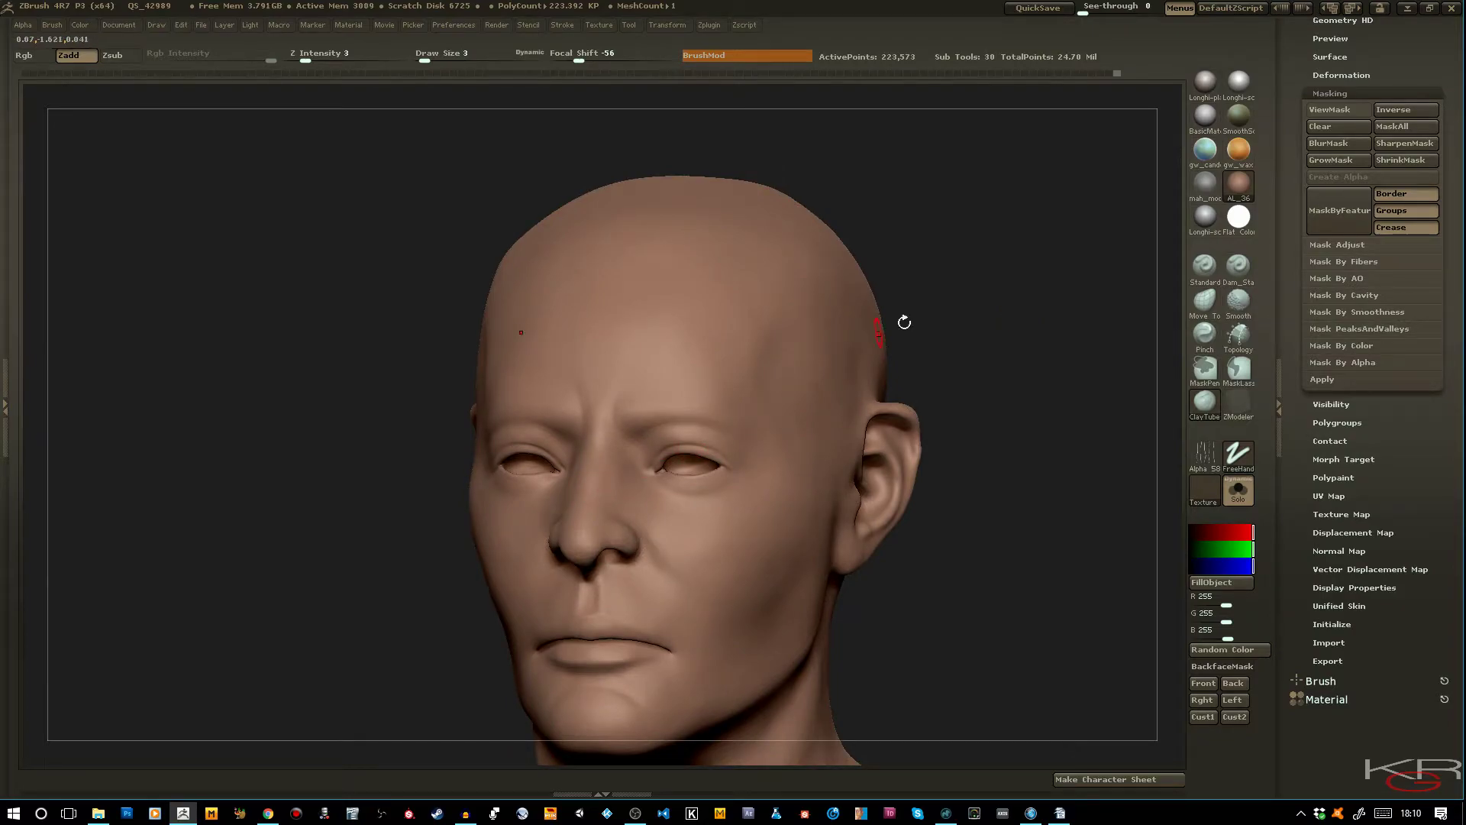
key("shift+d")
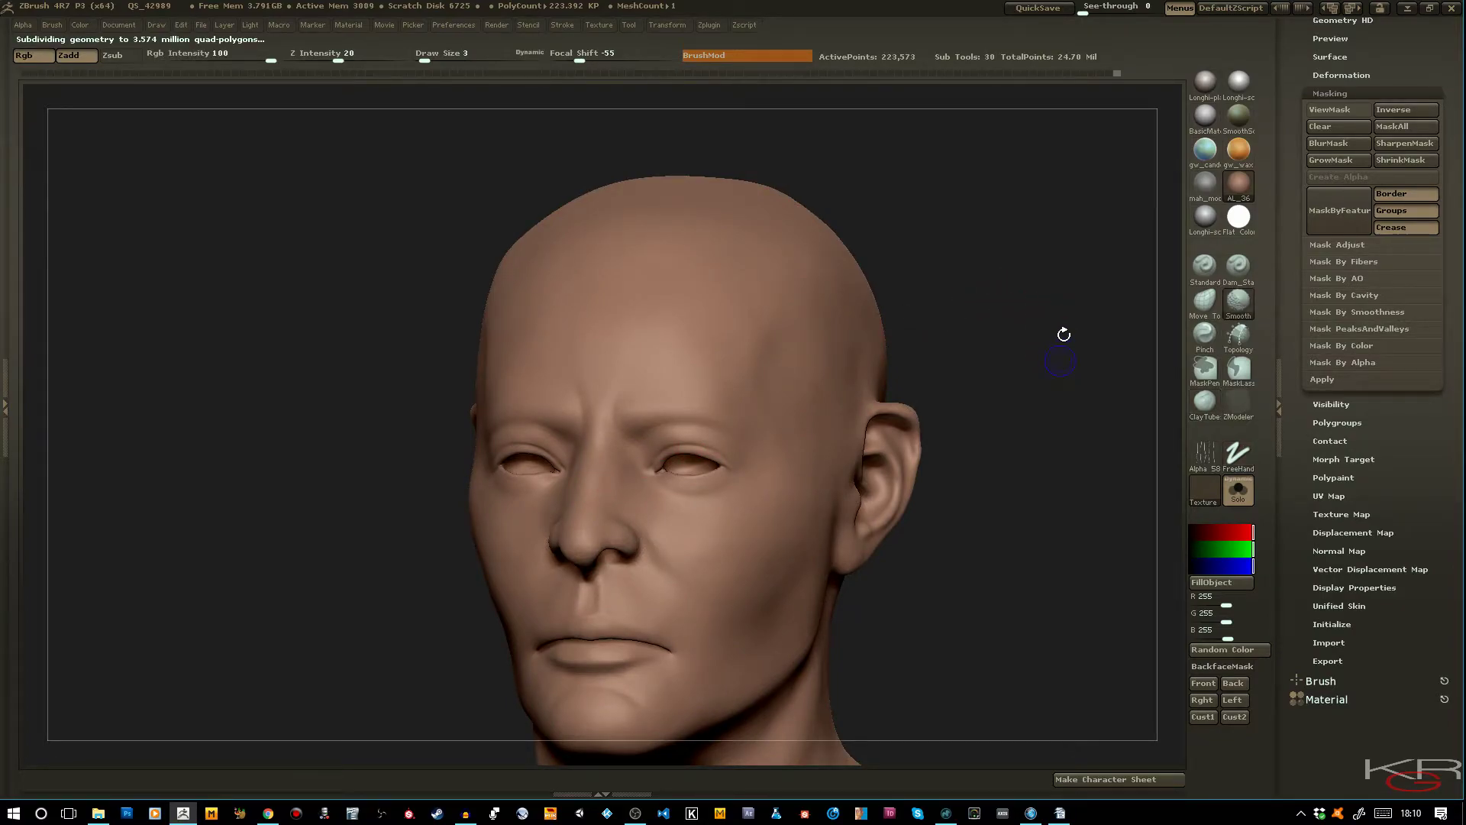
key("bracketright")
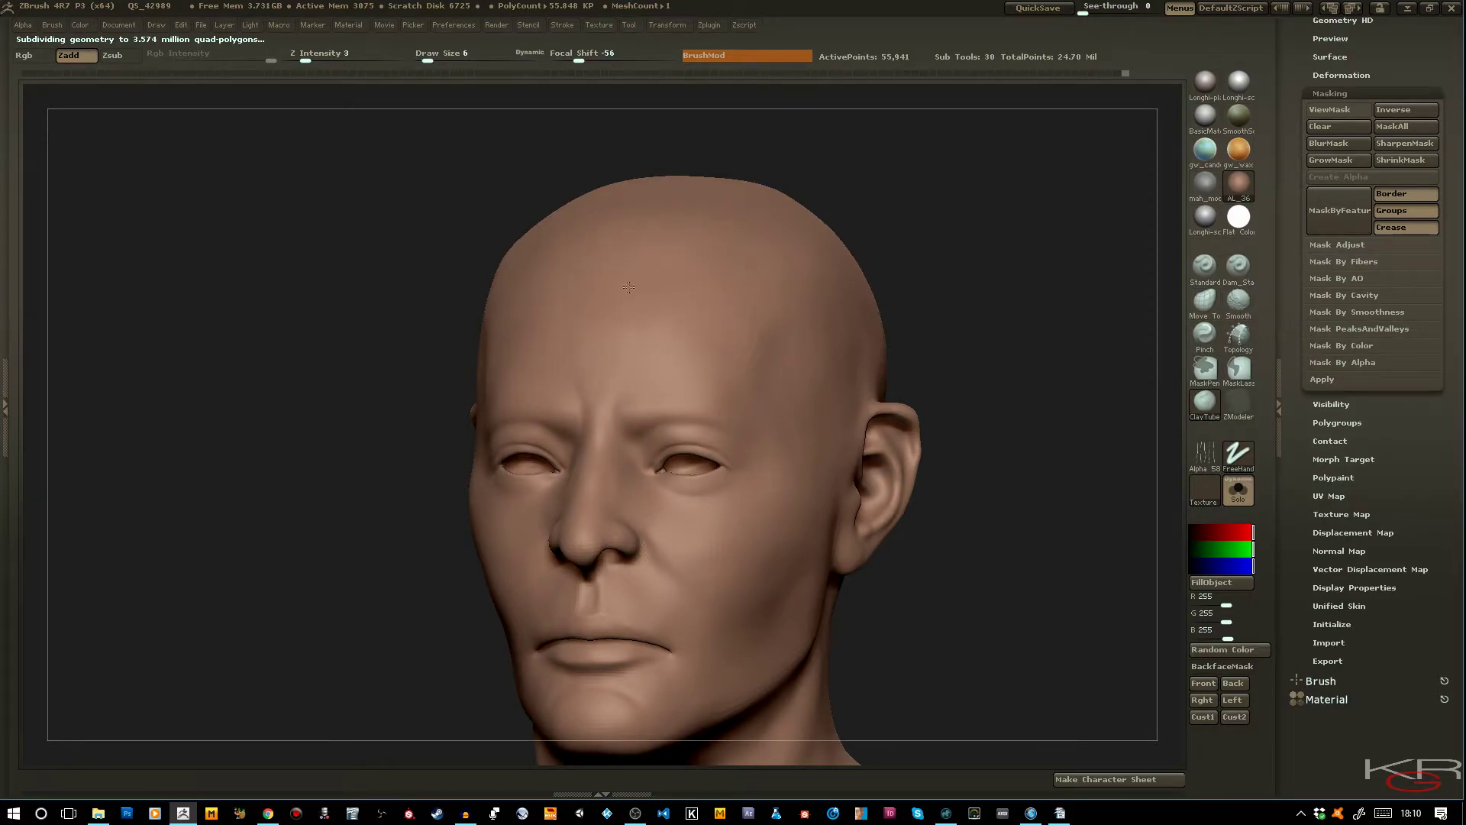
left_click_drag(416, 278, 547, 324)
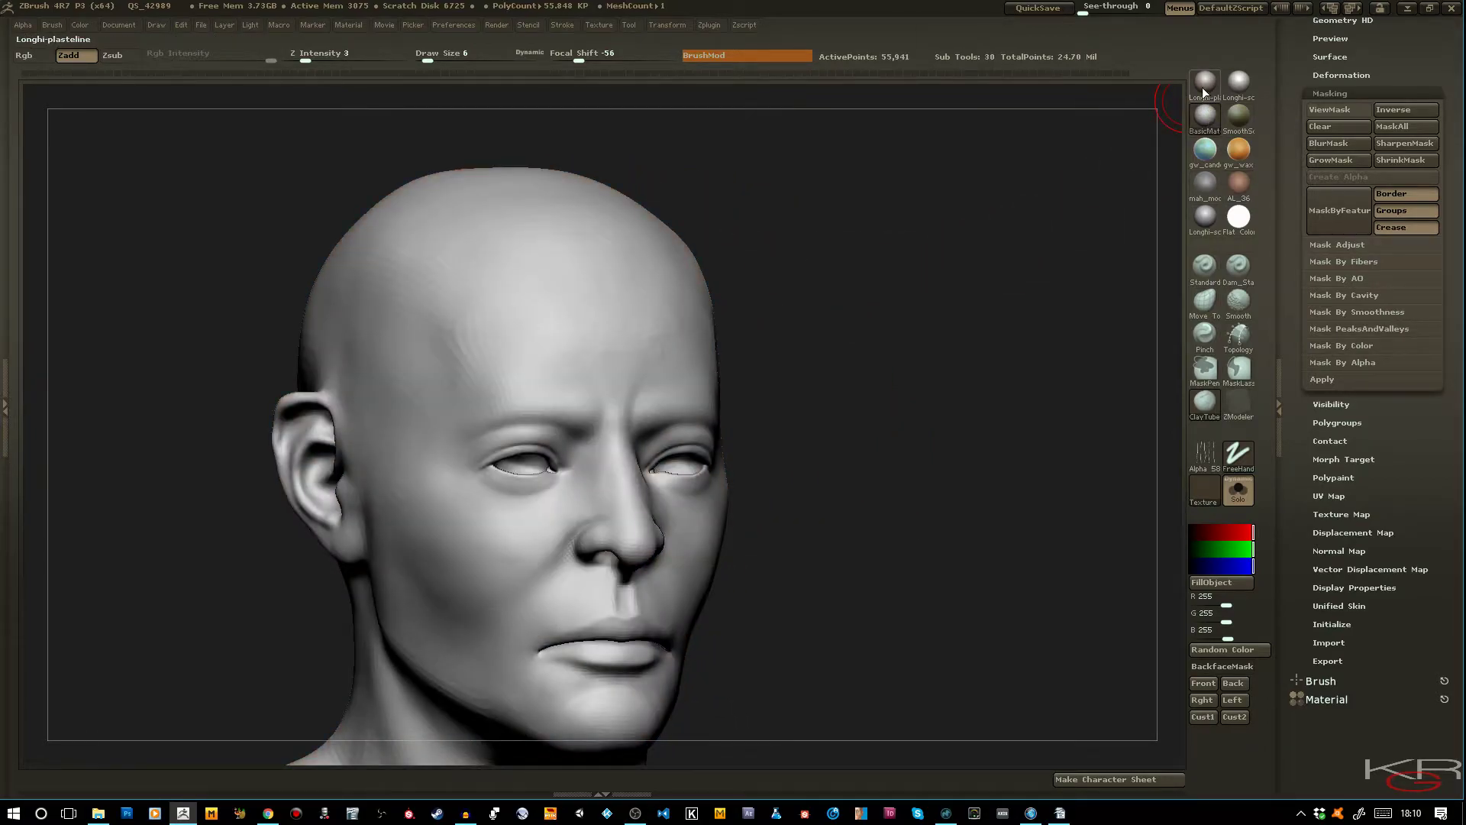
left_click(1239, 116)
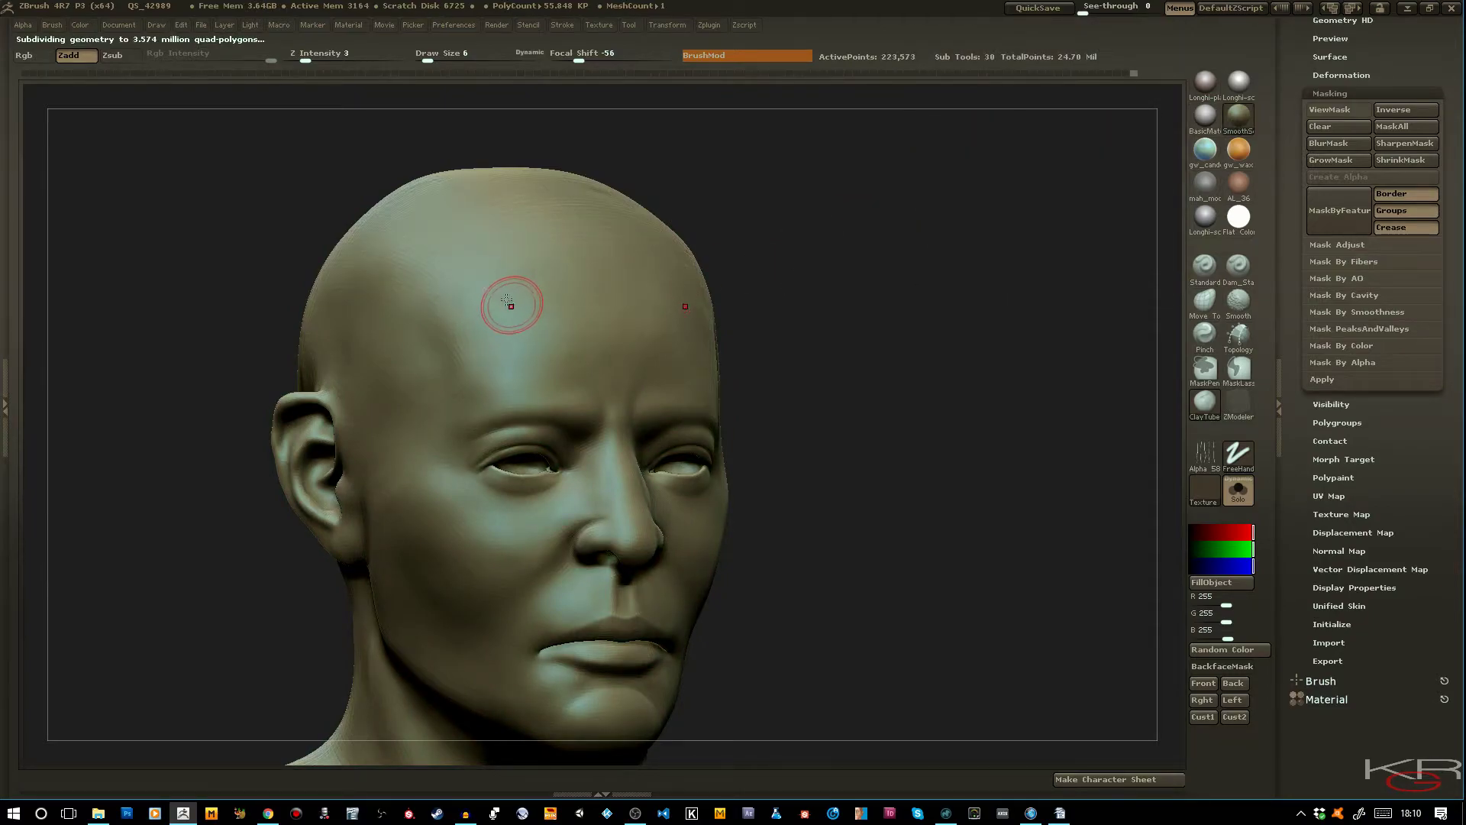
Return the head to the higher subdivision level, set the draw size to 8, and sculpt and smooth the forehead above the brows
key("d")
key("bracketright")
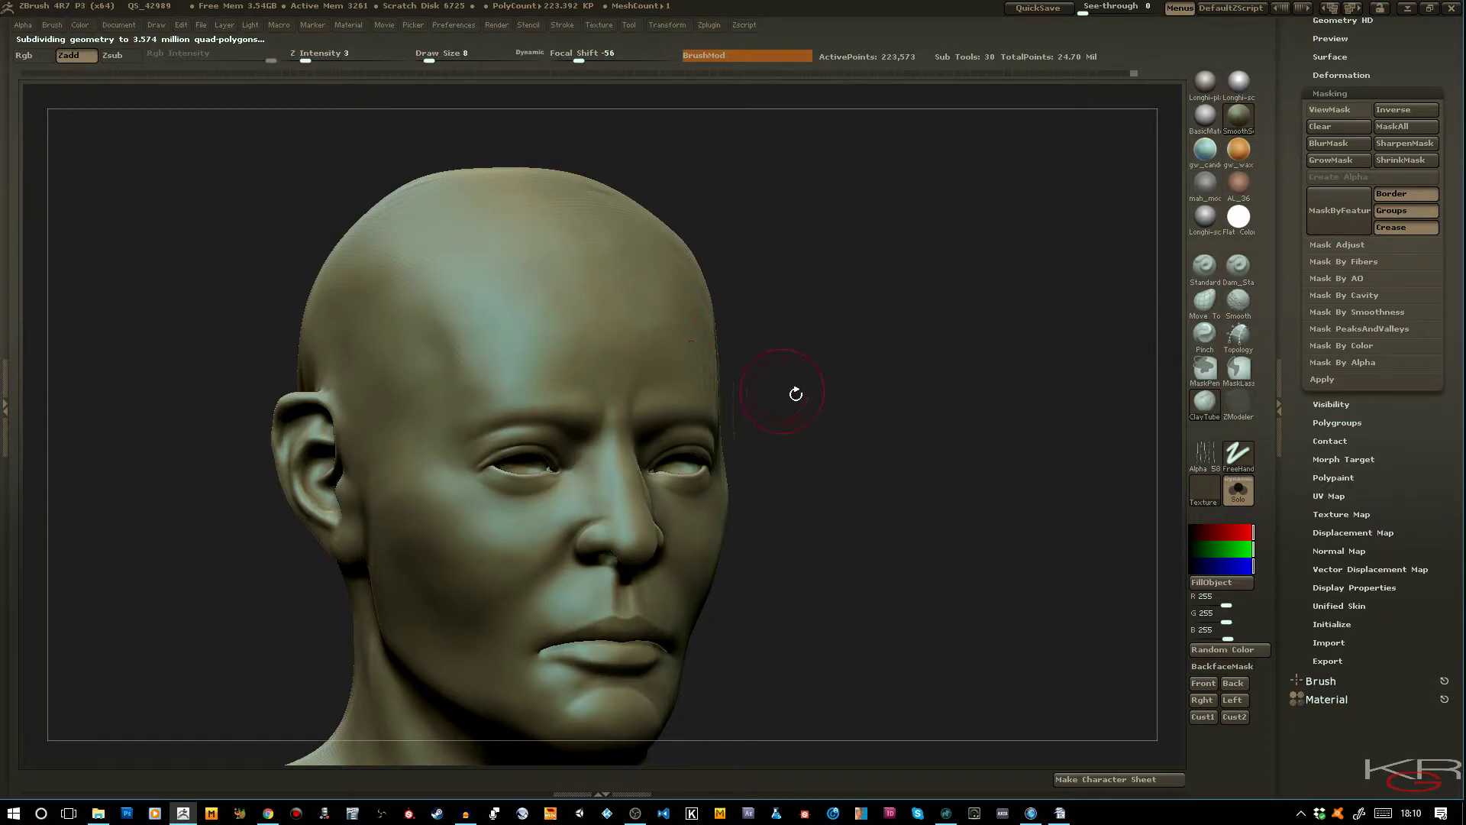
left_click_drag(783, 390, 611, 344, "shift")
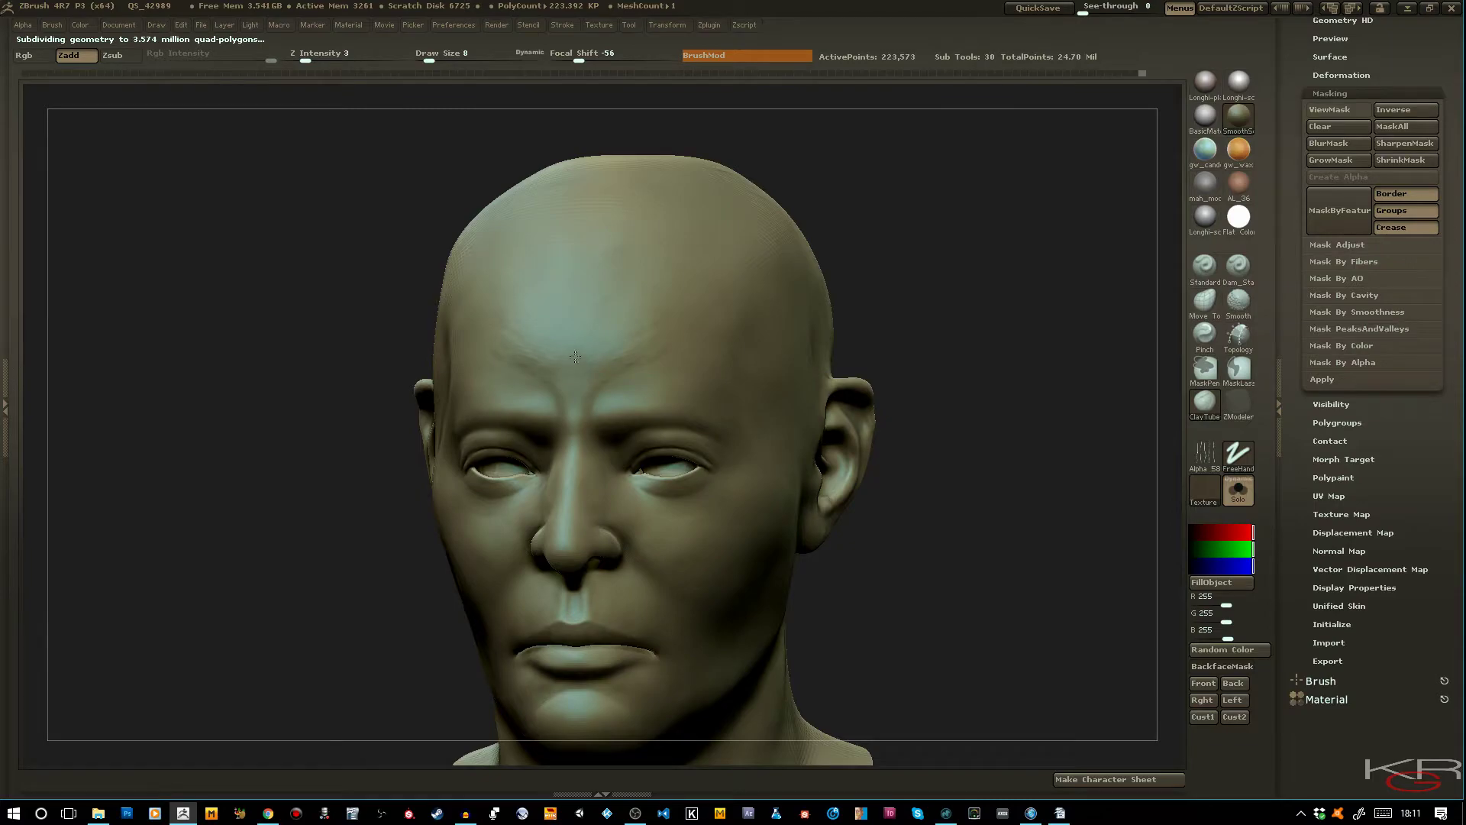
left_click_drag(389, 280, 488, 284)
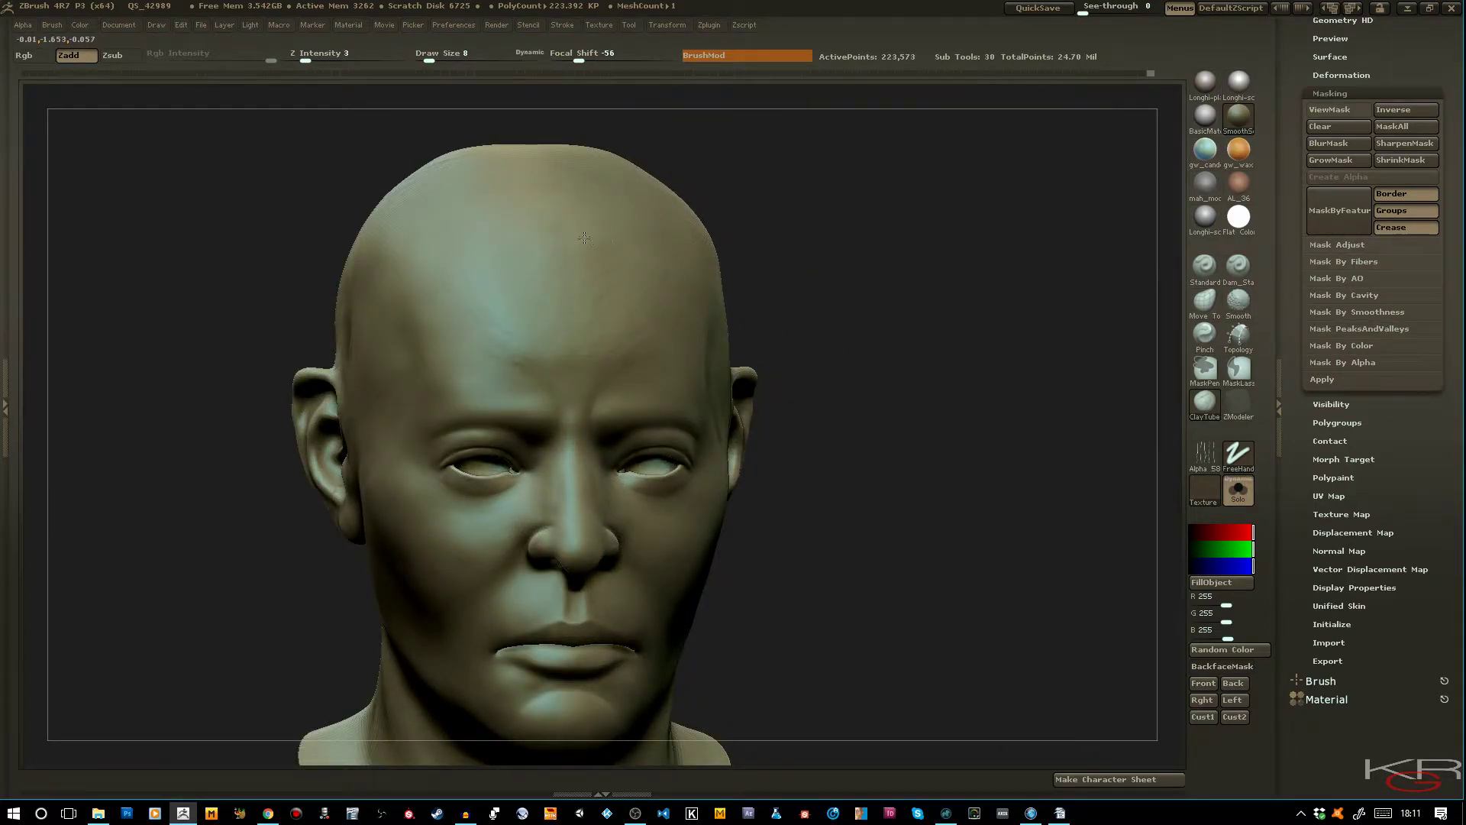
left_click_drag(795, 330, 596, 301)
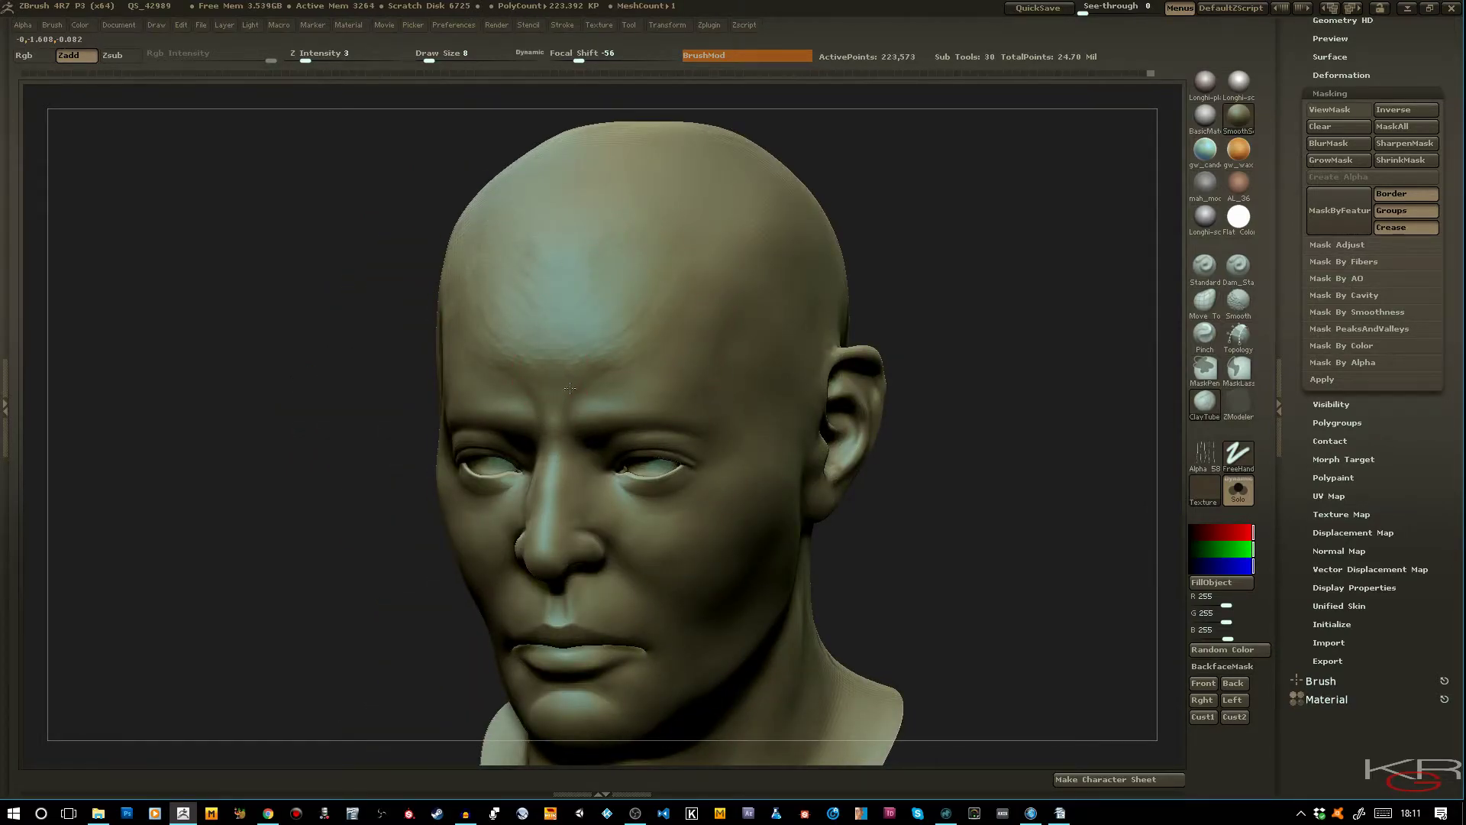
key("shift")
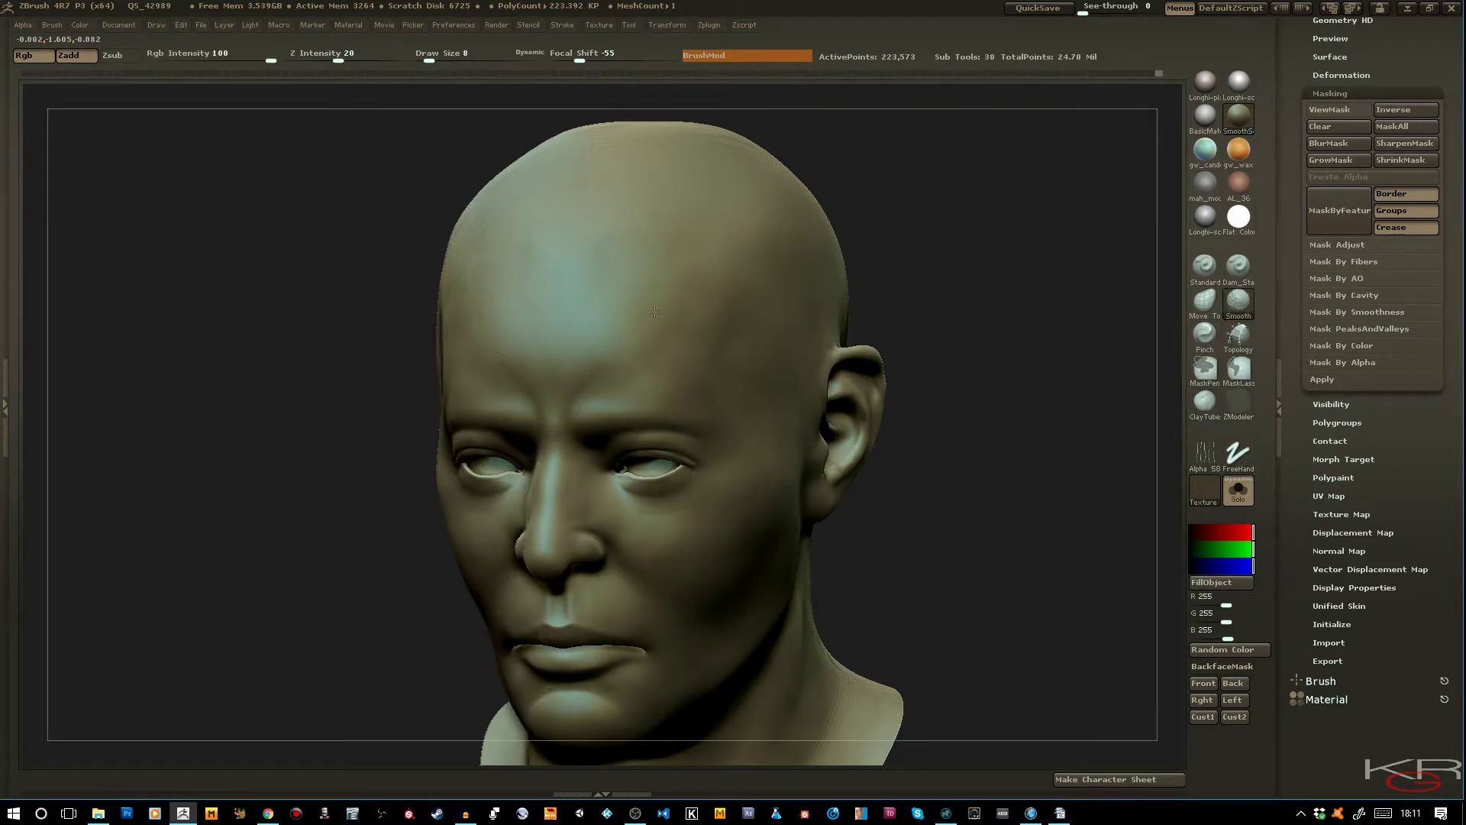
Refine the upper forehead with light clay strokes and smooth them into the surrounding surface
left_click_drag(310, 347, 501, 343)
left_click_drag(795, 445, 706, 437)
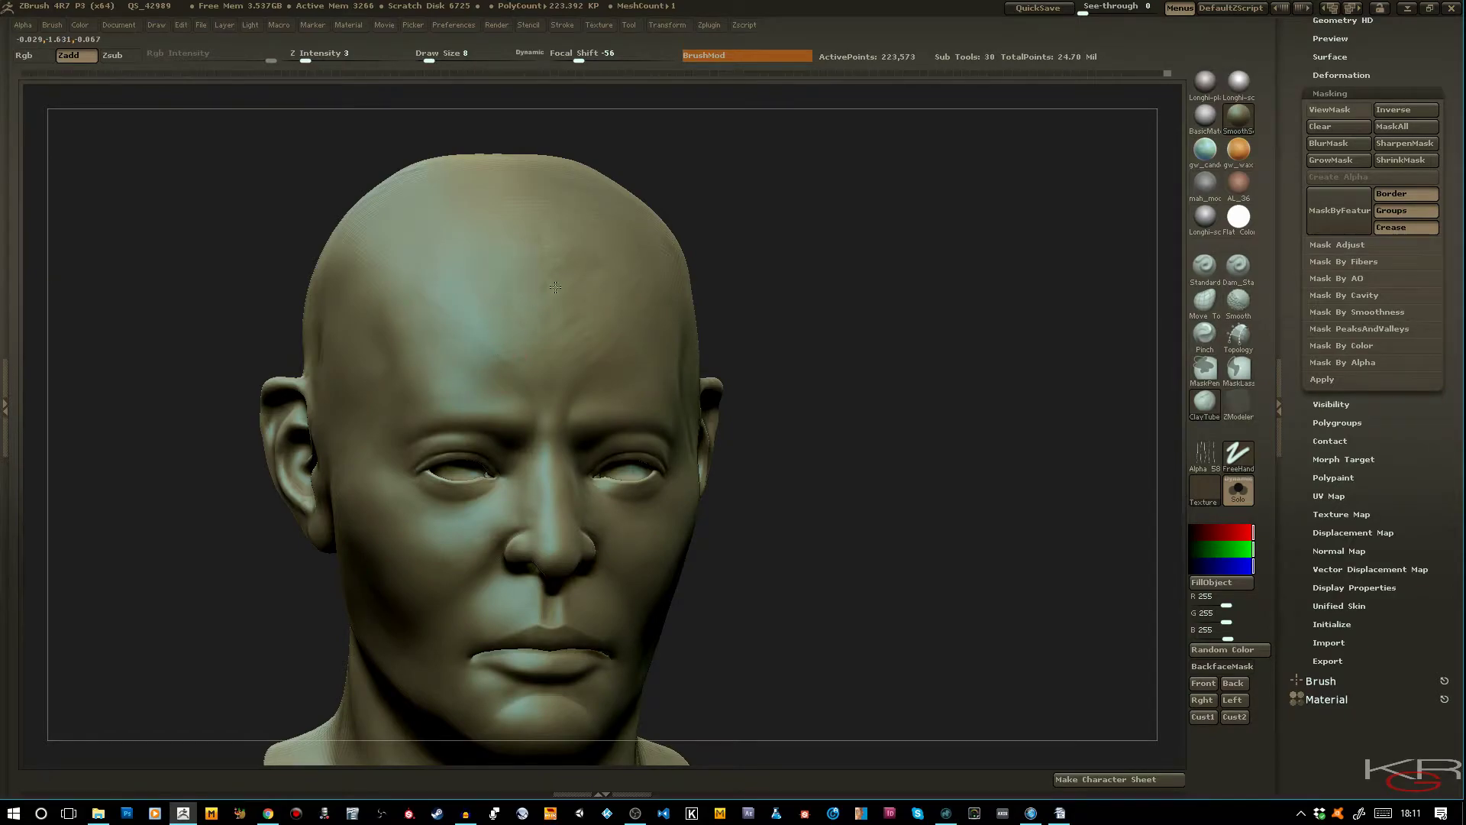
key("shift")
left_click_drag(467, 336, 487, 356, "shift")
key("shift")
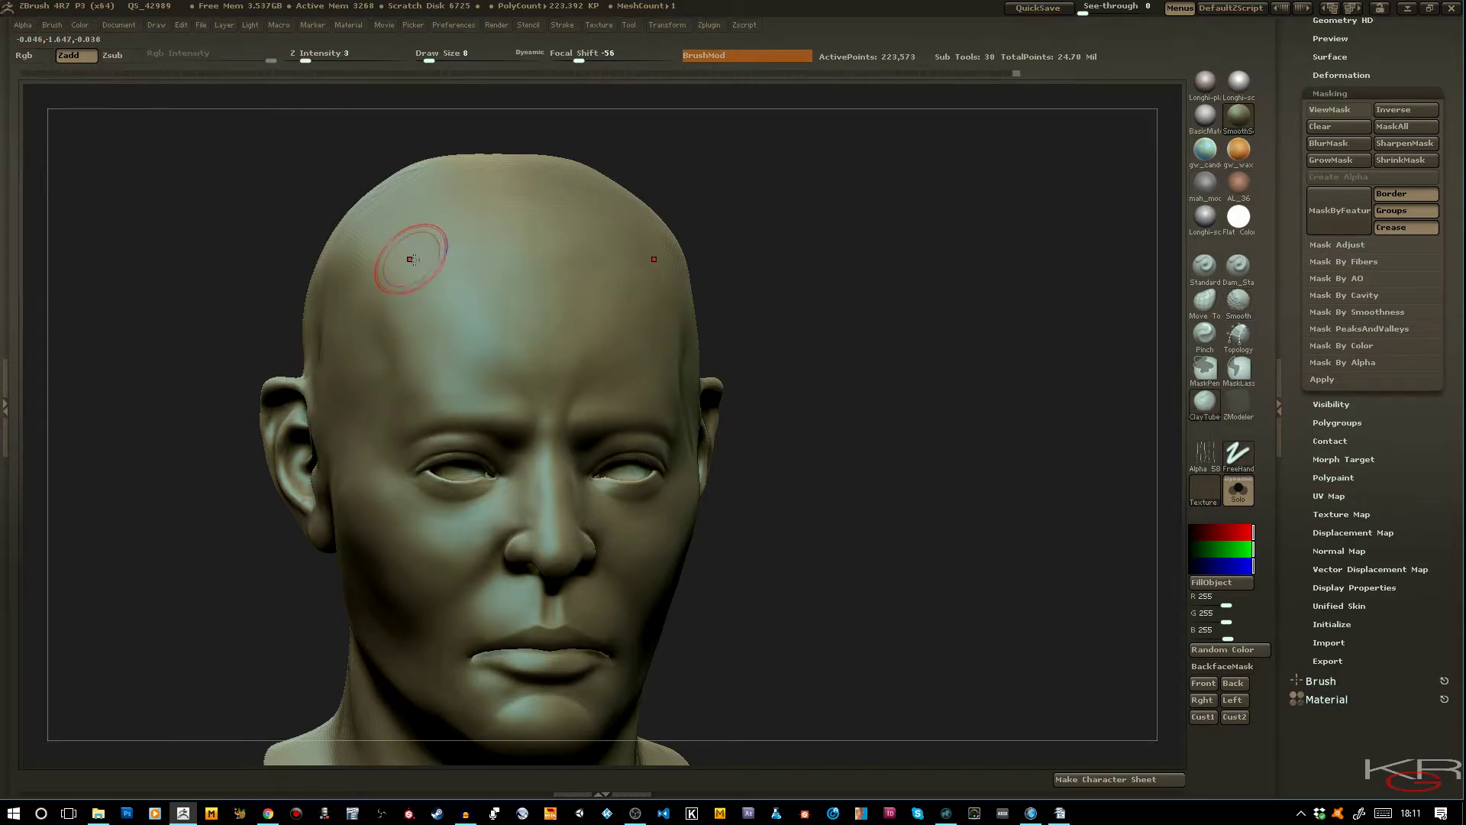
Set the draw size to 10, then shape the sides of the forehead and smooth the strokes
mouse_move(171, 294)
left_mouse_down()
mouse_move(226, 295)
mouse_move(210, 297)
mouse_move(255, 318)
left_mouse_up()
left_click_drag(408, 270, 524, 279)
key("]")
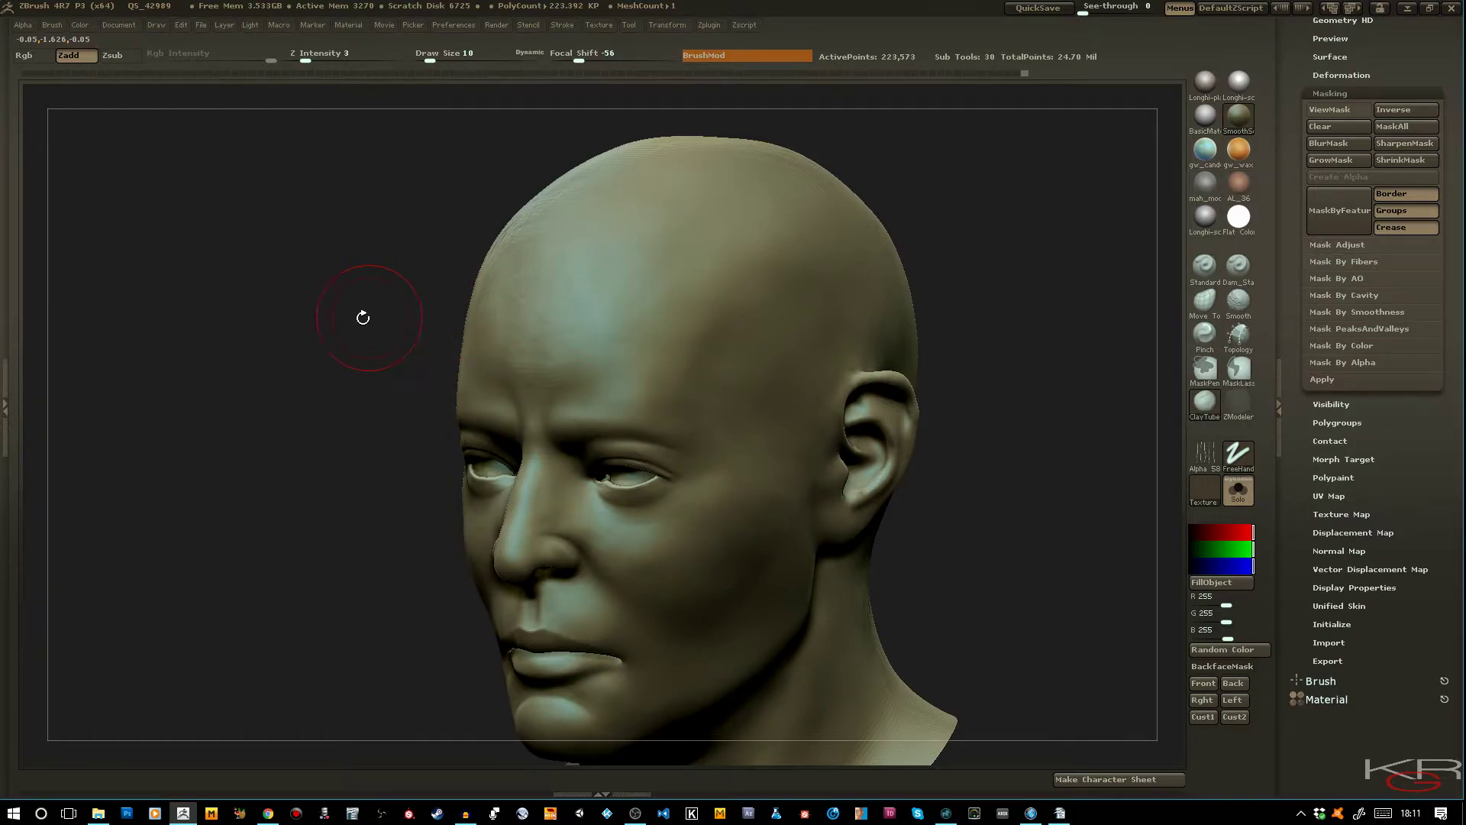
left_click_drag(370, 318, 436, 336)
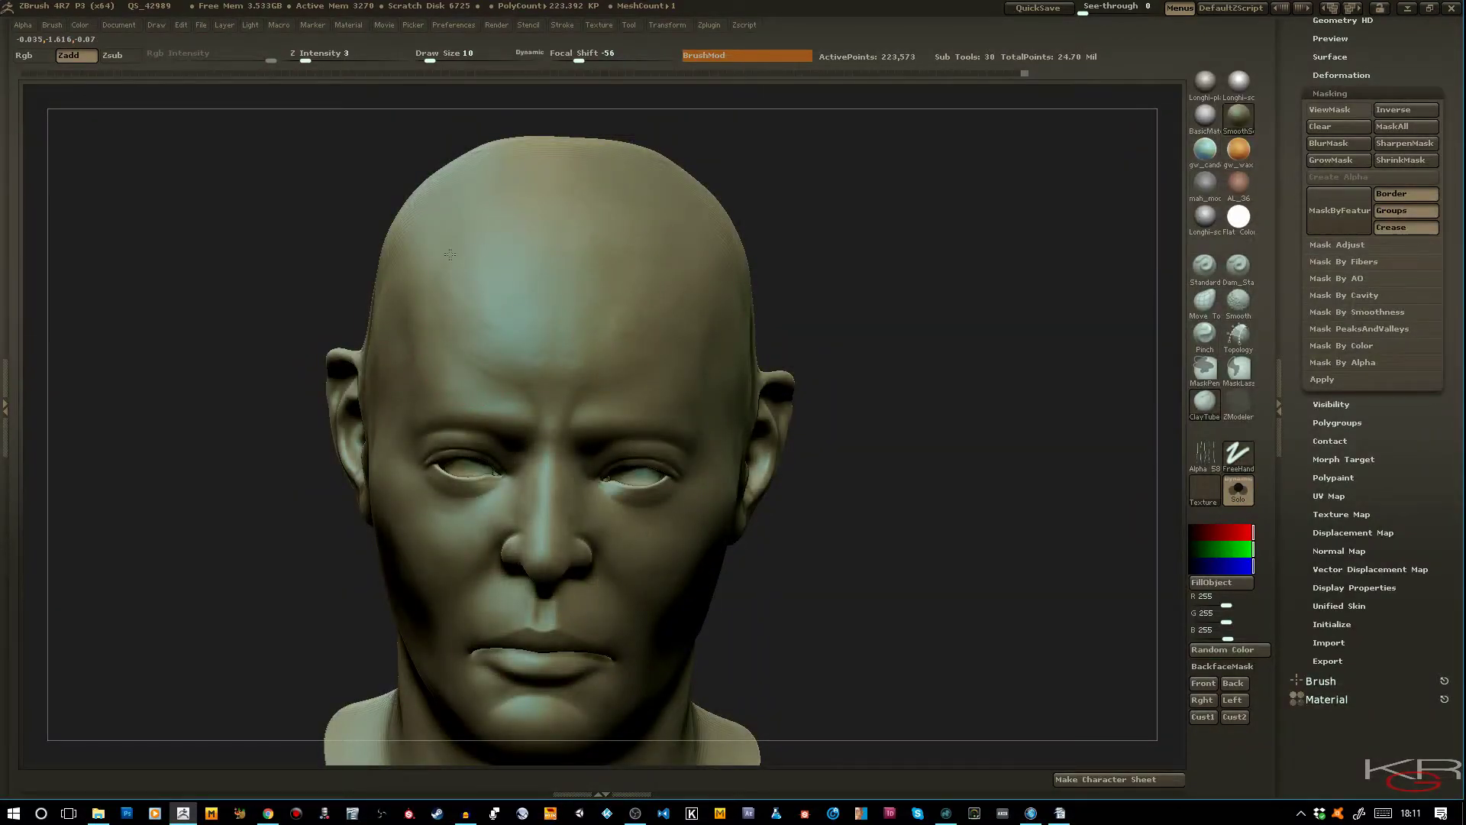
left_click_drag(506, 250, 481, 258)
left_click_drag(349, 269, 411, 252)
left_click_drag(488, 301, 520, 314, "shift")
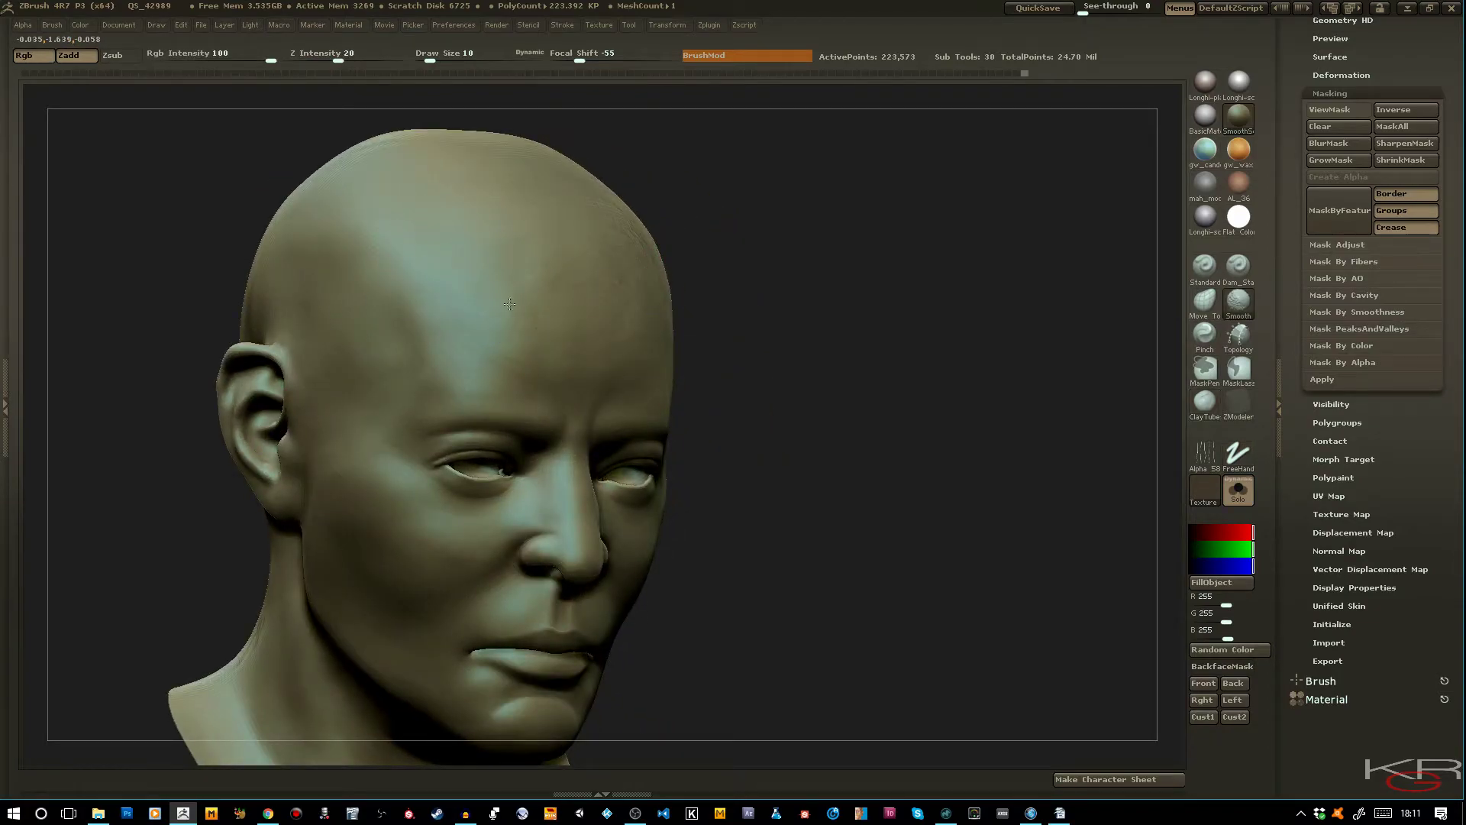
Check the forehead from several angles and replace the clay material with AL_02
mouse_move(870, 484)
left_mouse_down()
mouse_move(880, 471)
mouse_move(862, 490)
mouse_move(876, 522)
left_mouse_up()
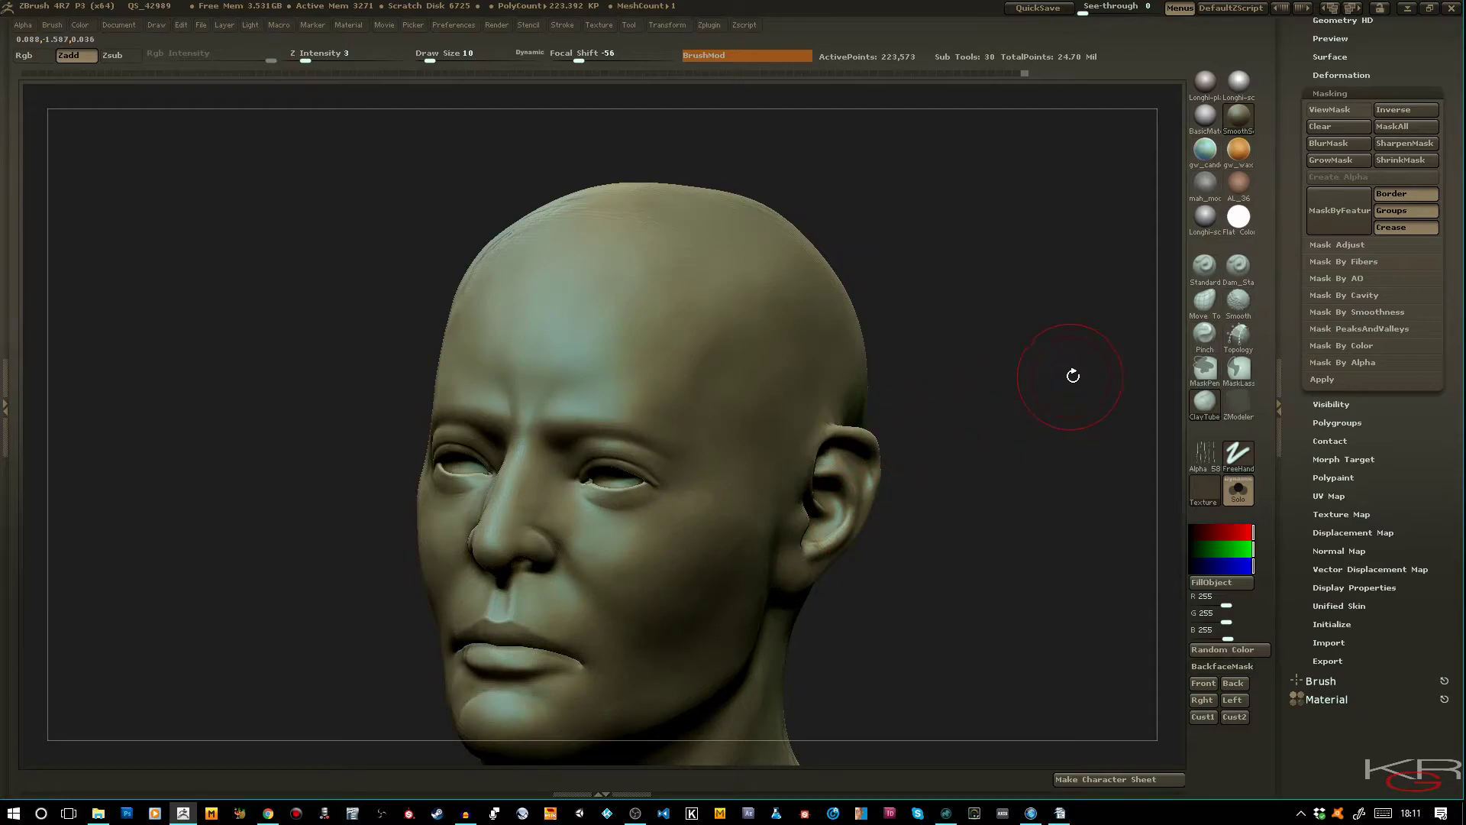
left_click_drag(1074, 420, 988, 417)
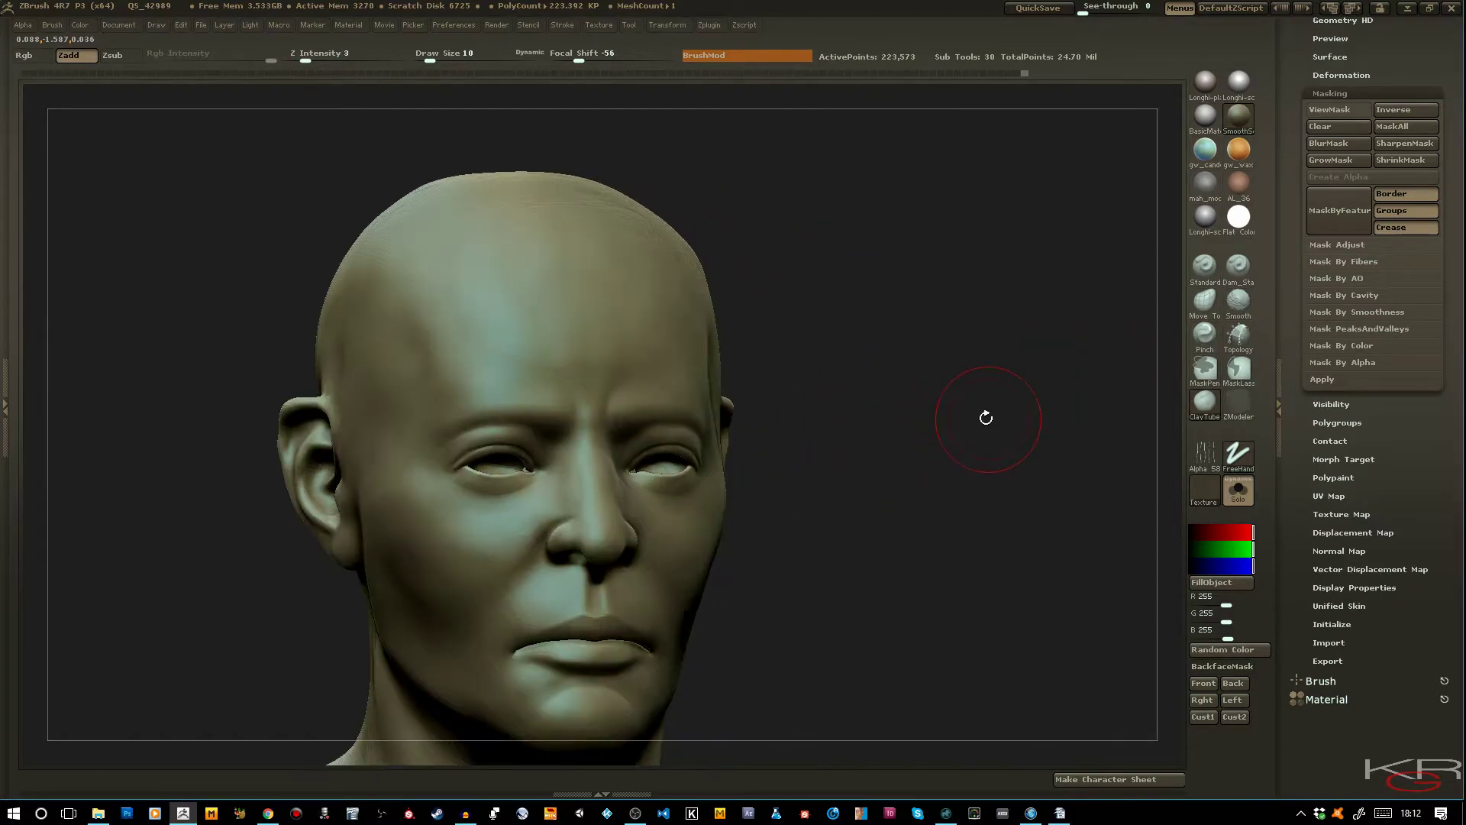
left_click_drag(1034, 373, 988, 326)
left_click(1234, 183)
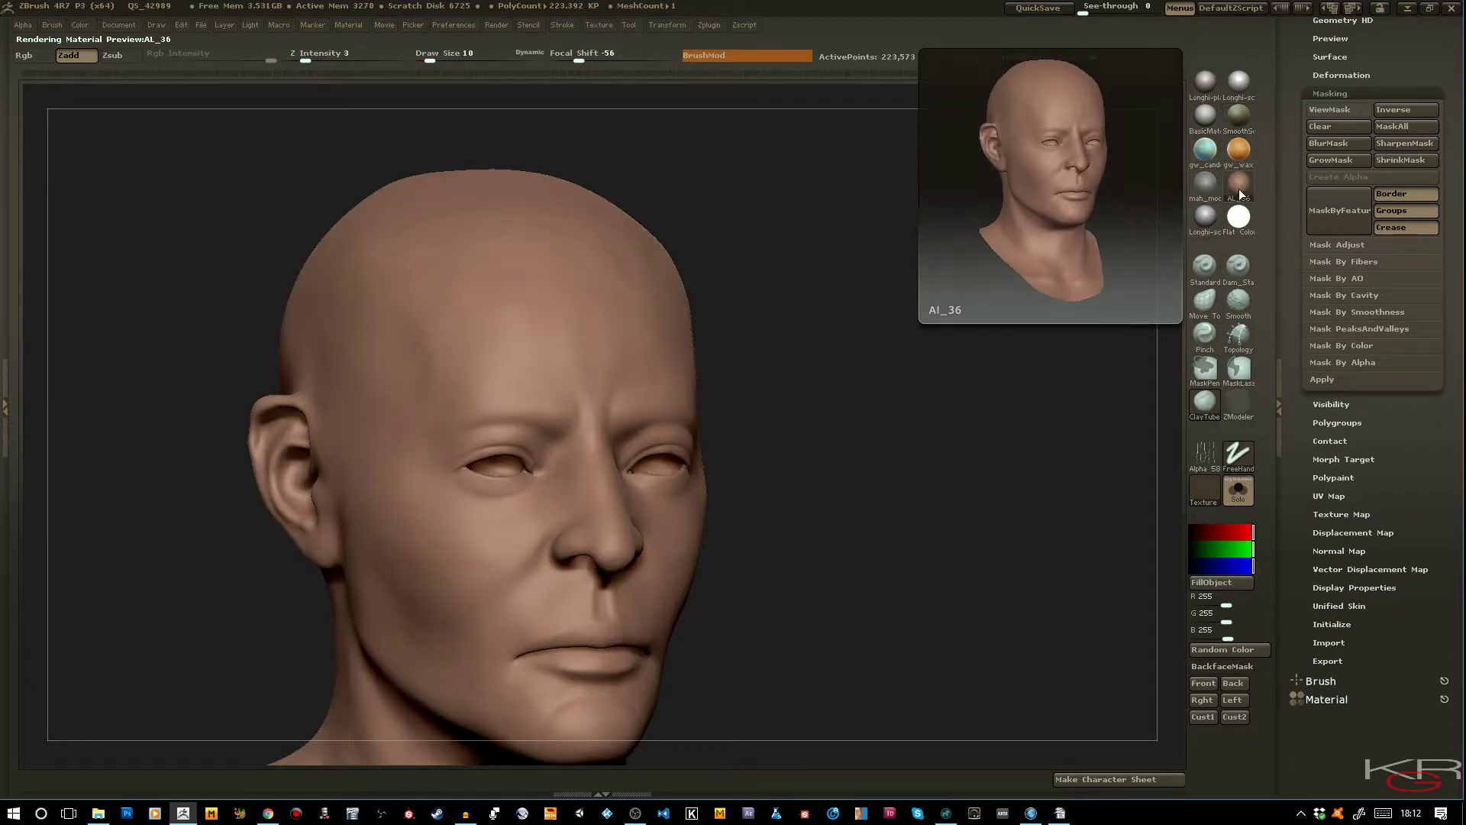
left_click(1235, 181)
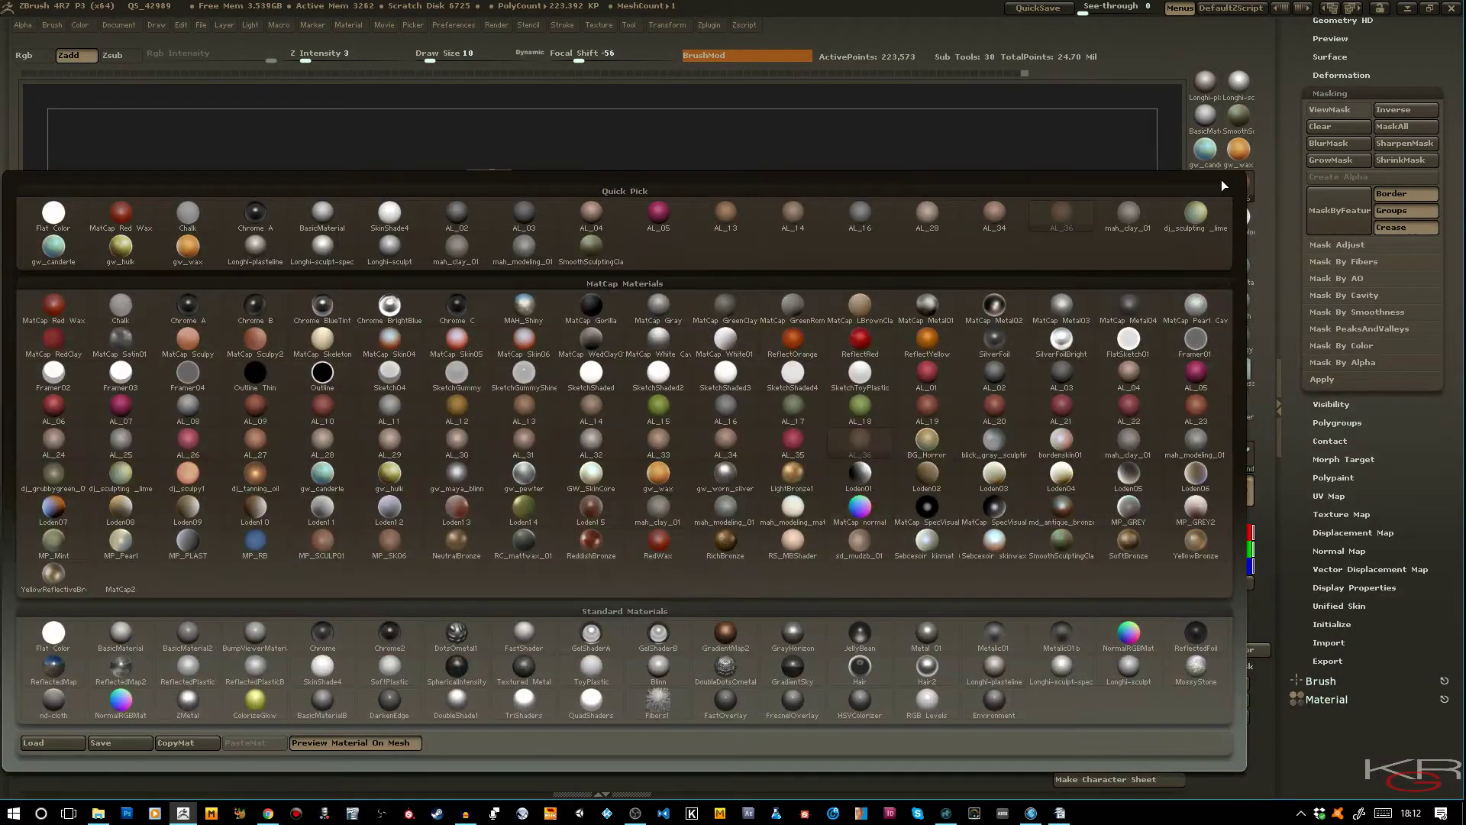
left_click(992, 377)
Sculpt the temple between the brow and ear, and smooth it into the side of the skull
left_click_drag(952, 382, 909, 393)
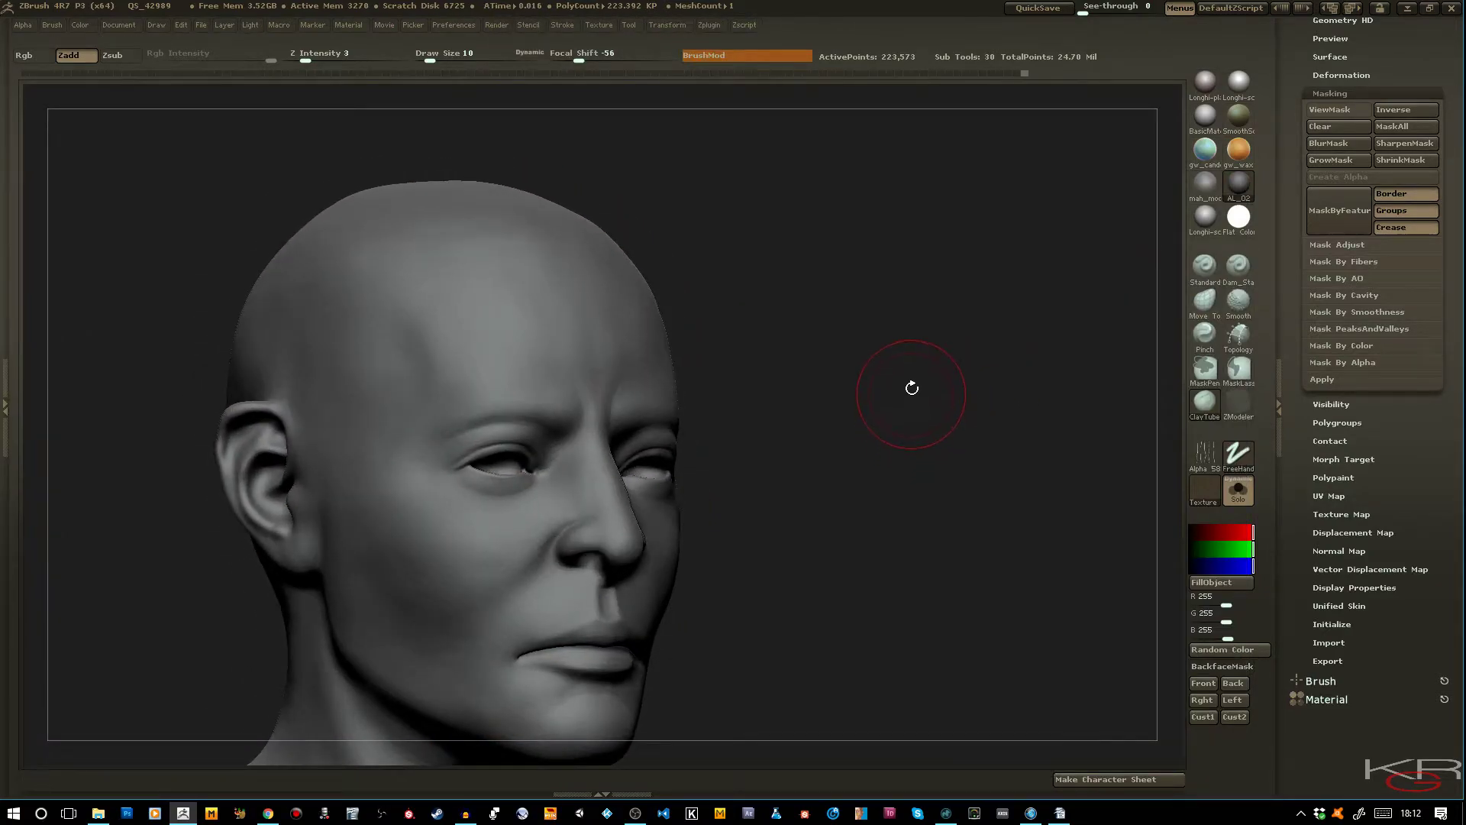
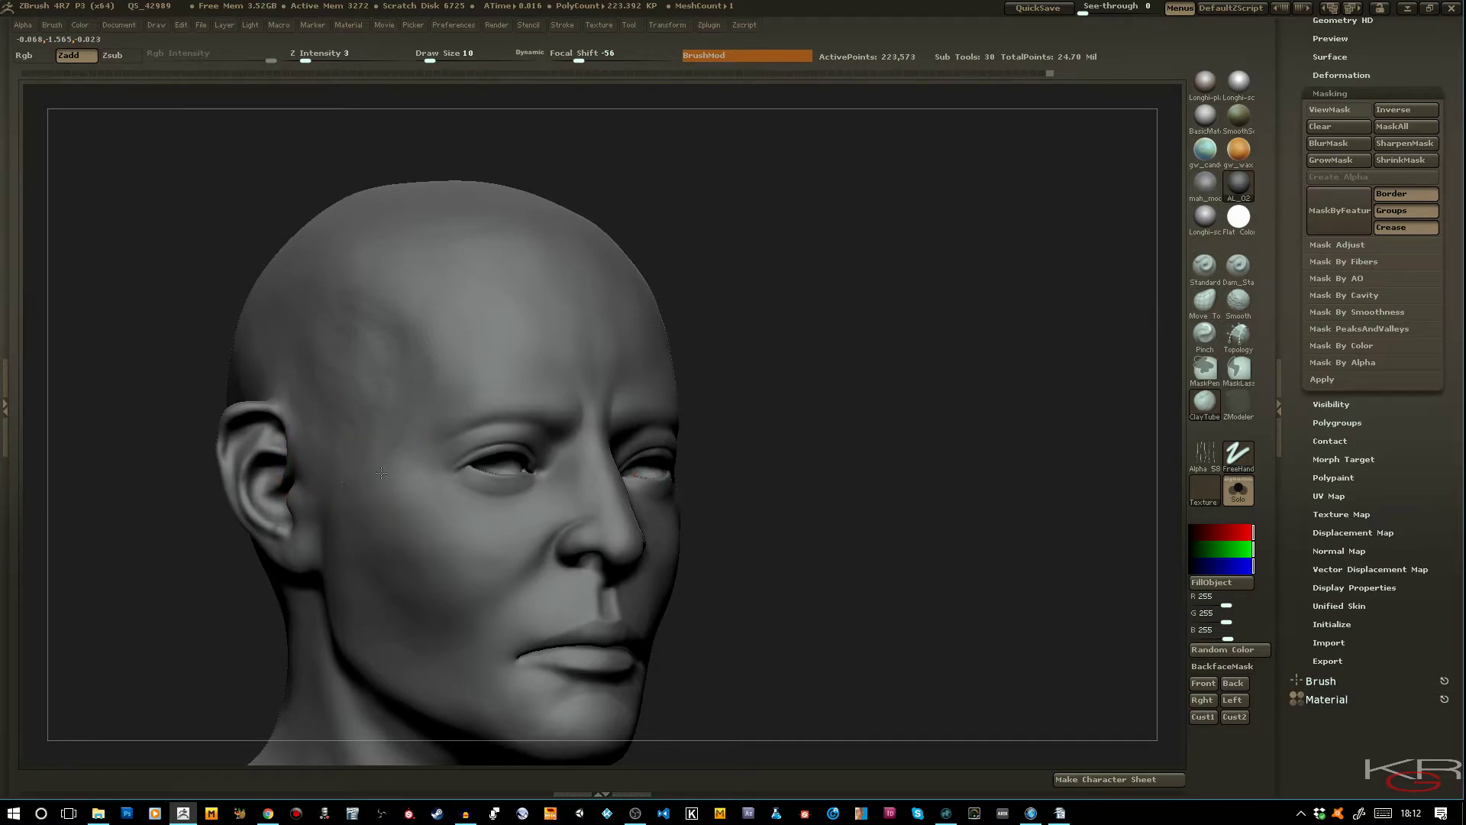
key("shift")
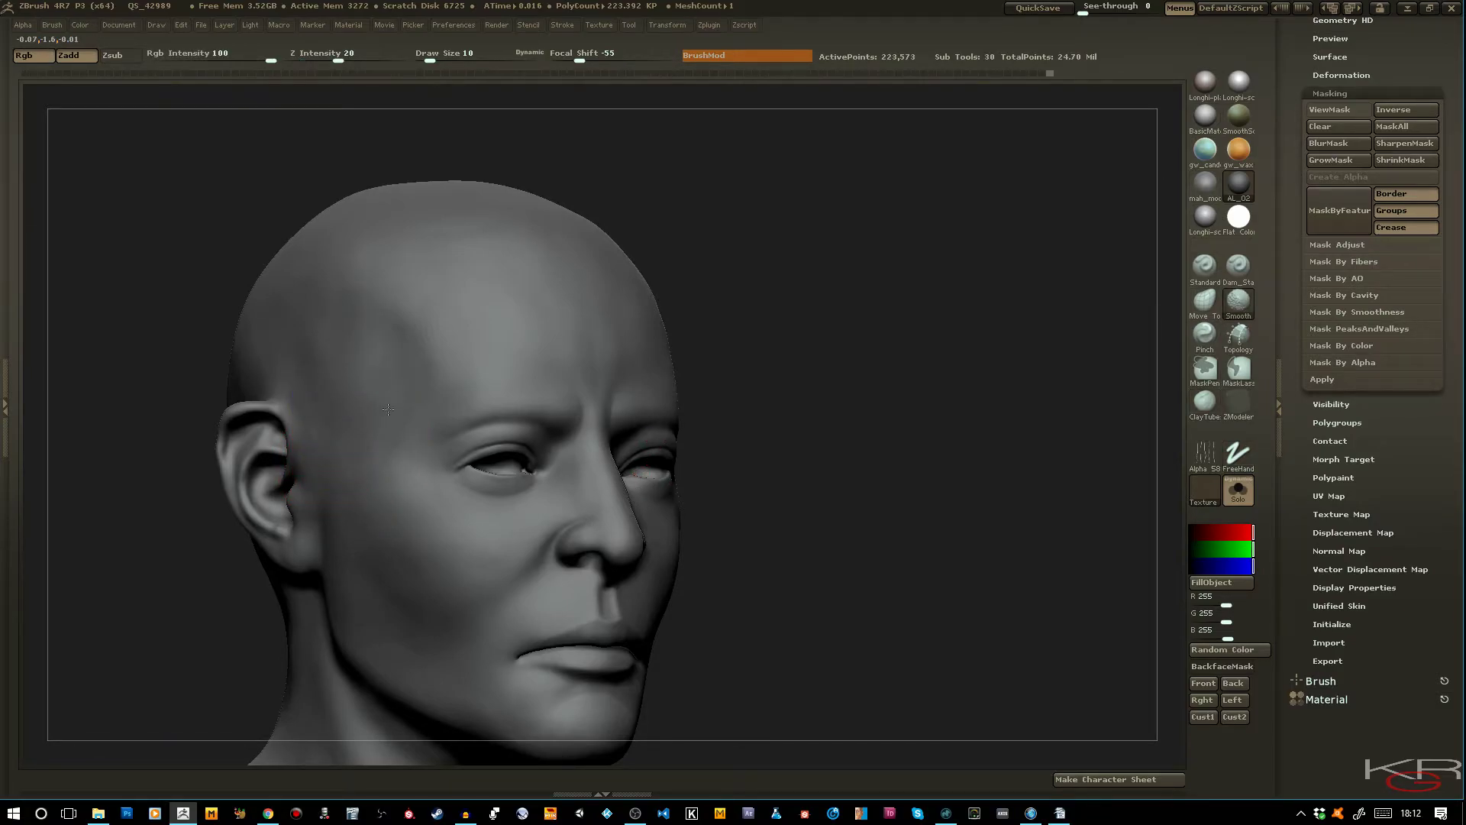
left_click_drag(312, 409, 307, 375, "shift")
left_click_drag(164, 233, 227, 234)
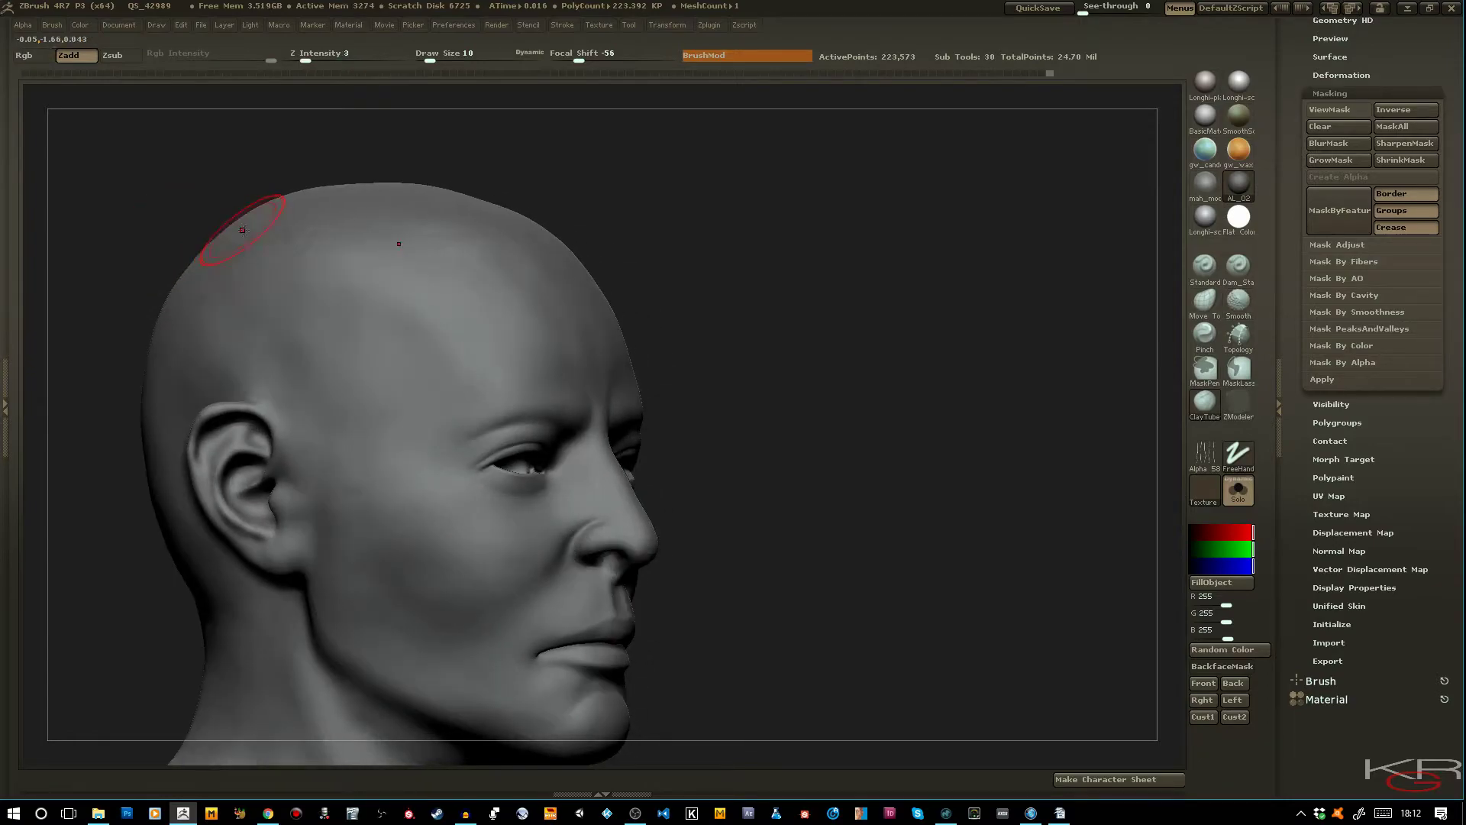
key("shift")
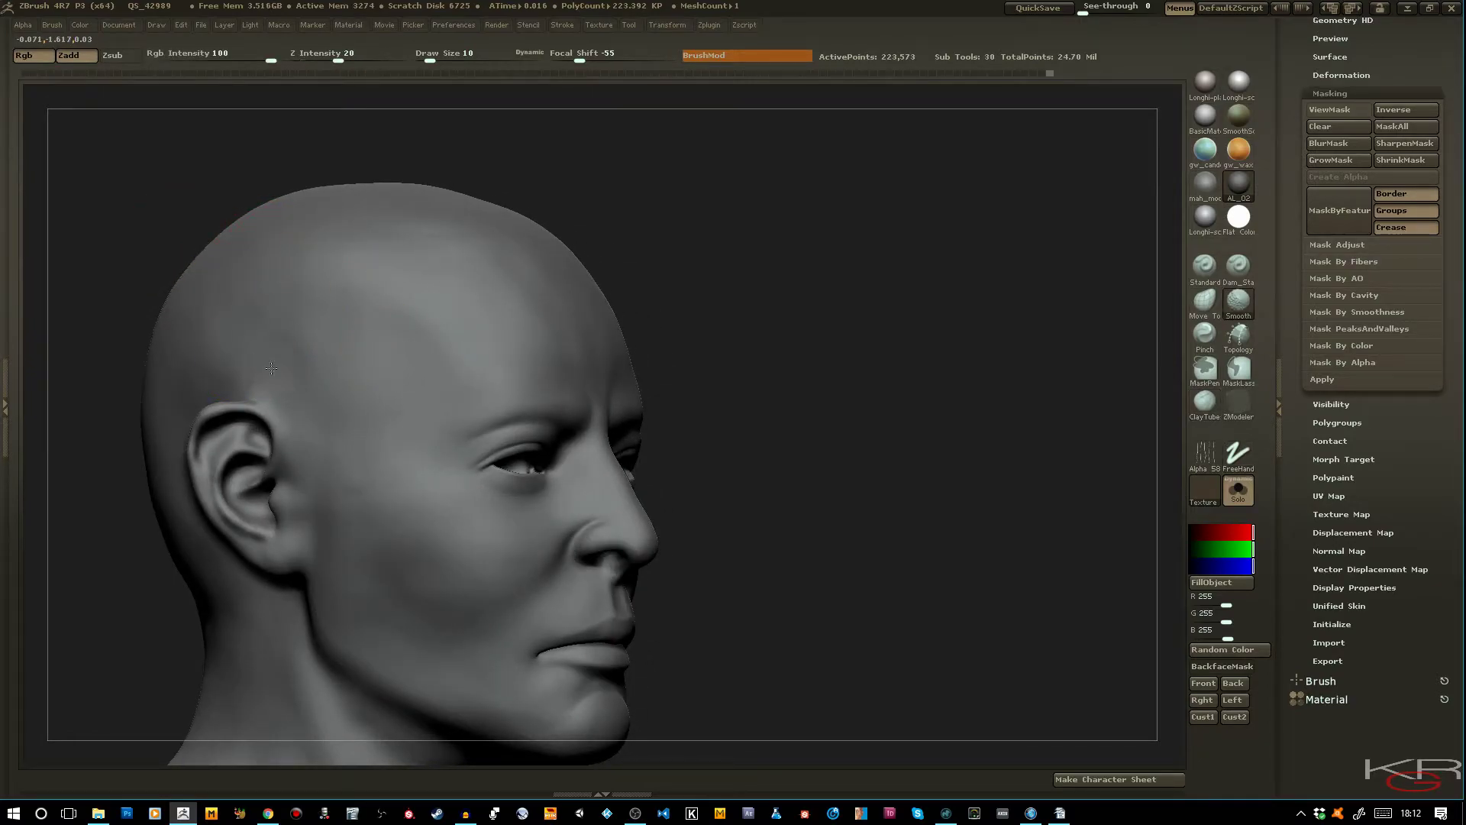
Turn off Solo mode to display the eyes and clothing, and review the head with the whole character
left_click_drag(749, 396, 708, 434)
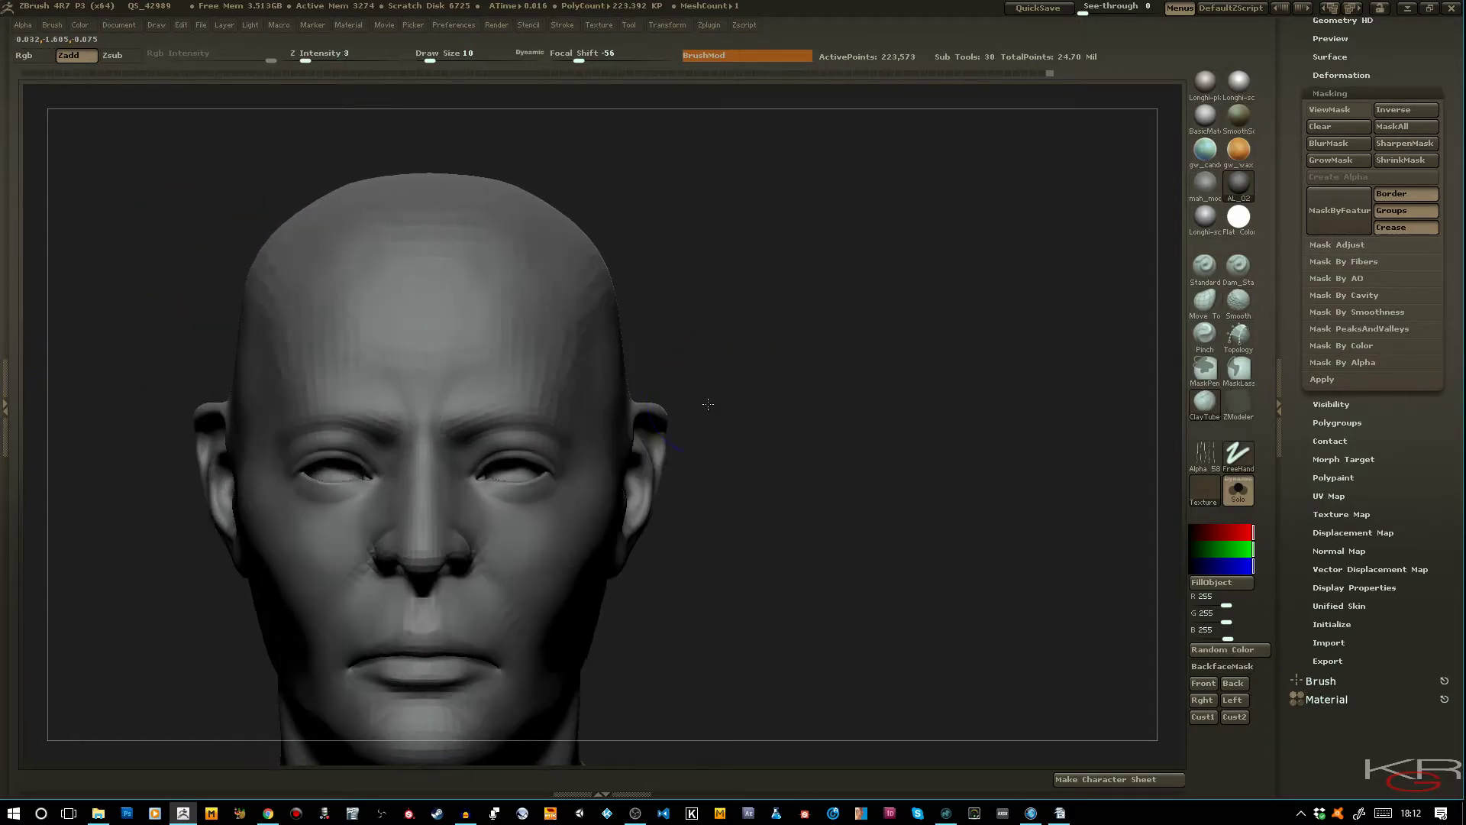
left_click_drag(810, 469, 779, 455)
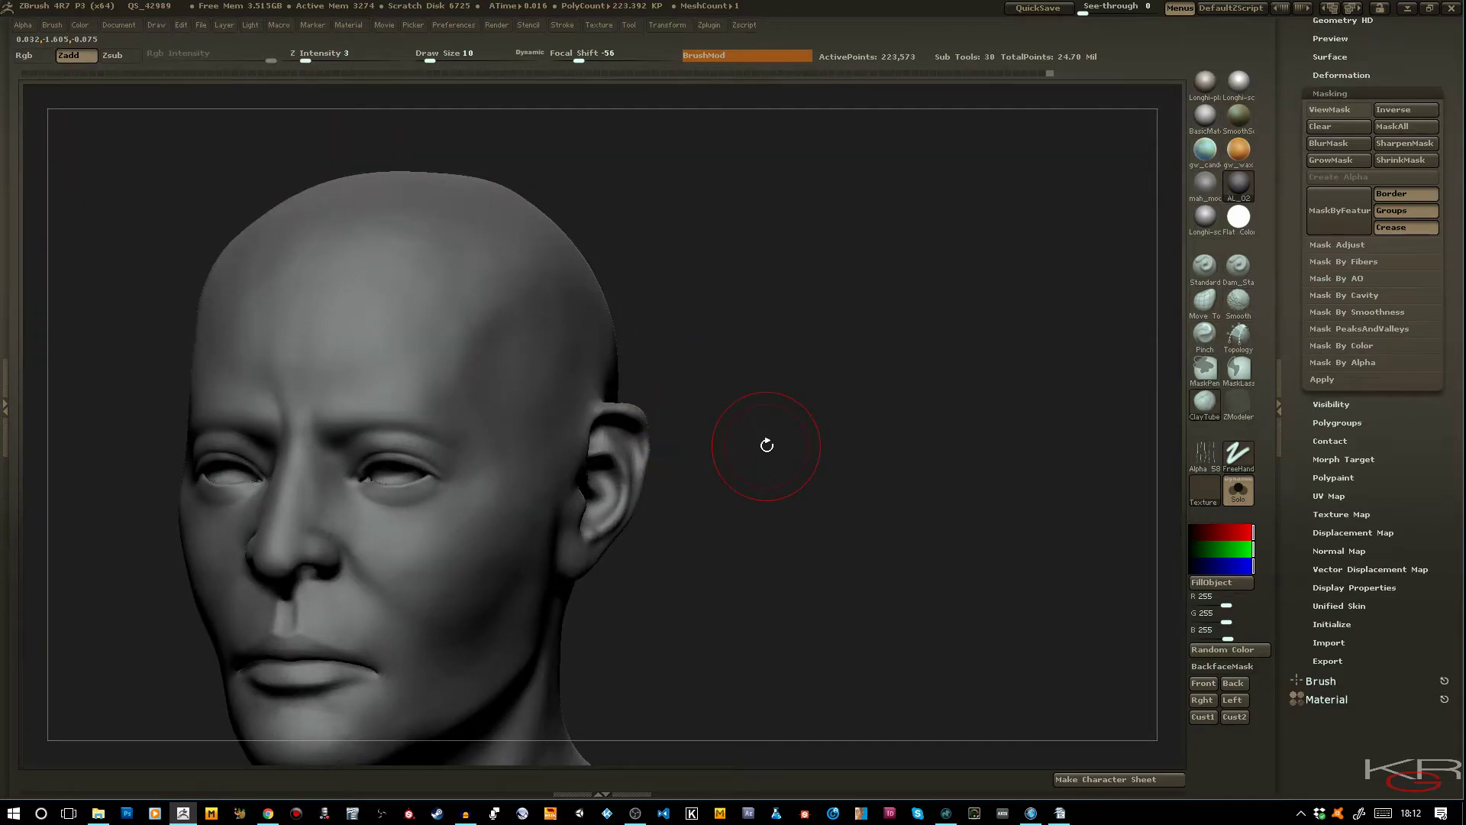
key("f")
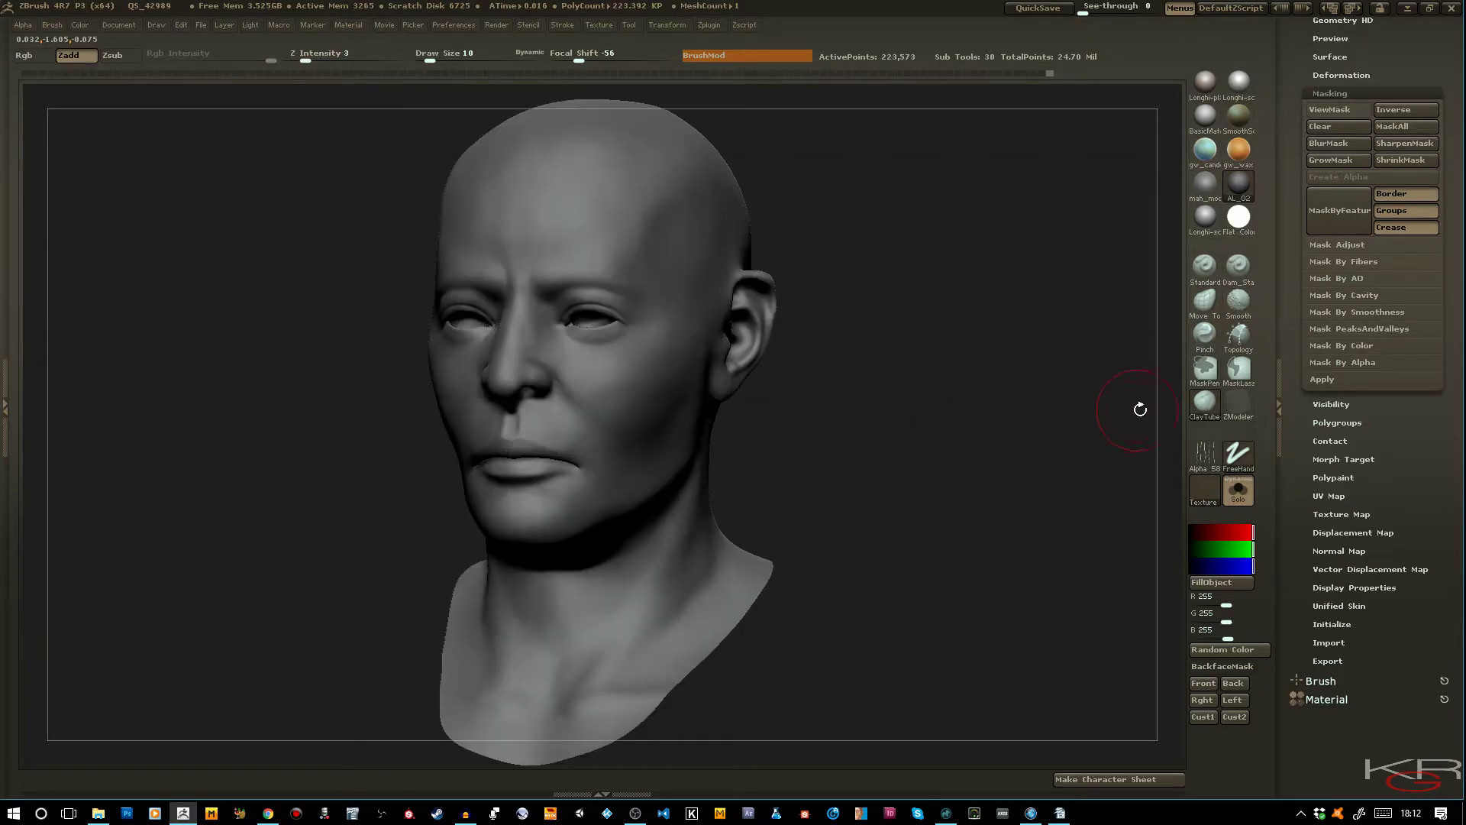
left_click(1238, 490)
right_click_drag(996, 387, 1008, 462, "ctrl")
left_click_drag(1008, 461, 994, 462, "shift")
right_click_drag(976, 499, 964, 424, "ctrl")
left_click_drag(949, 481, 976, 483)
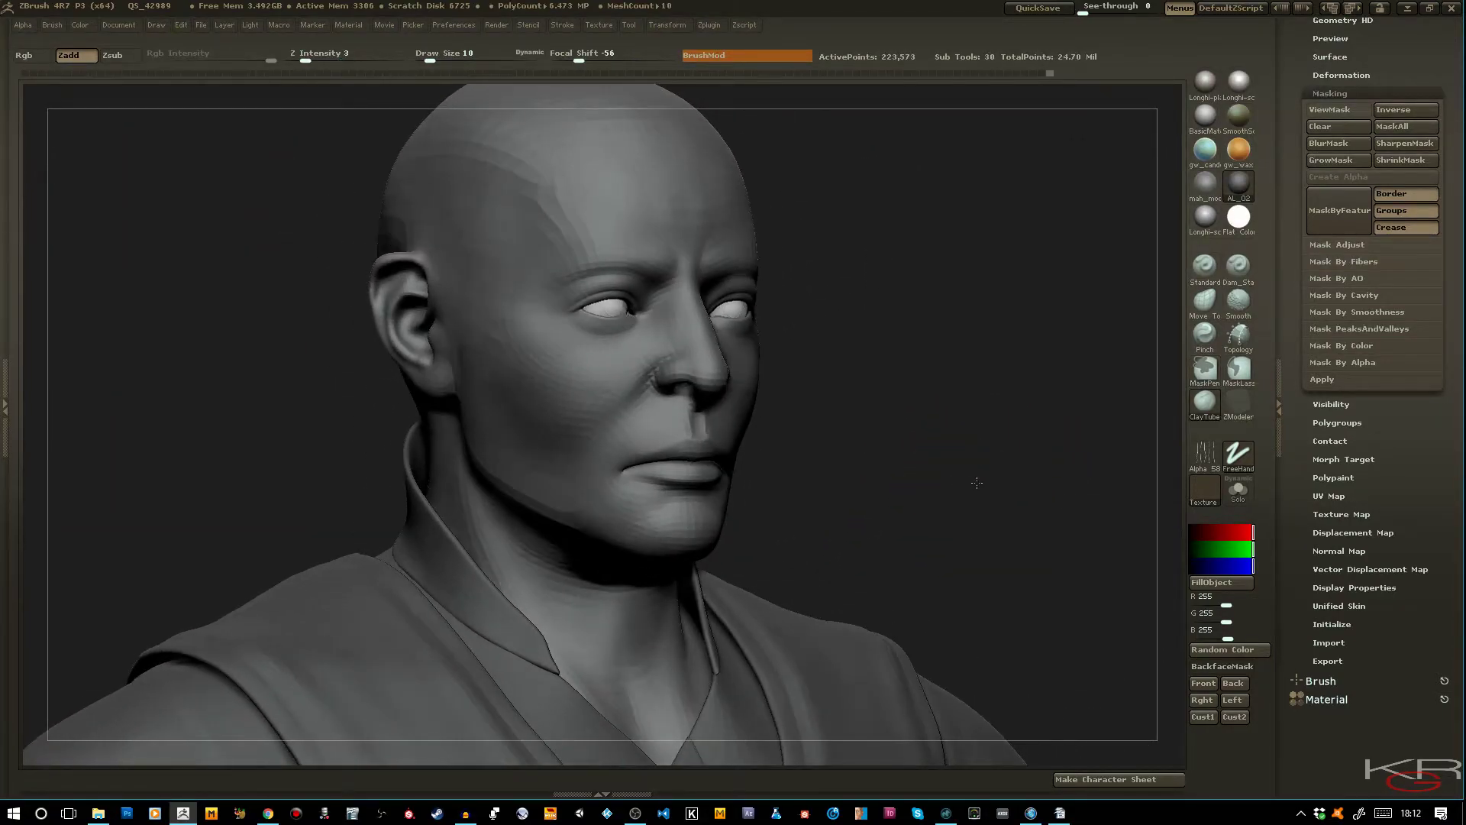
Sculpt the back of the skull above the collar and behind the ear, and smooth the strokes
left_click_drag(965, 422, 1000, 500, "alt")
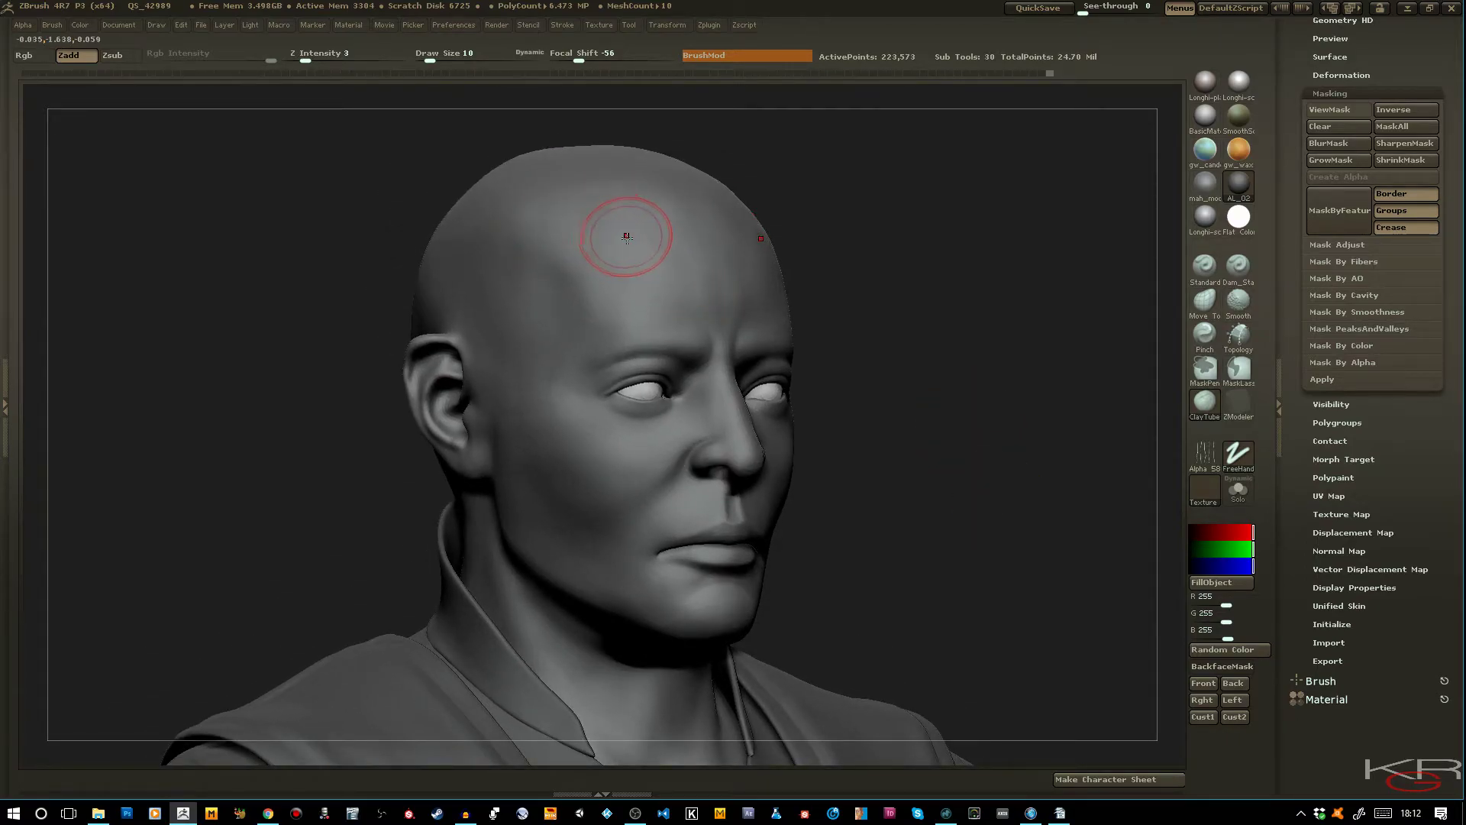
mouse_move(271, 297)
left_mouse_down()
mouse_move(268, 327)
mouse_move(305, 330)
mouse_move(294, 354)
mouse_move(255, 367)
mouse_move(282, 369)
left_mouse_up()
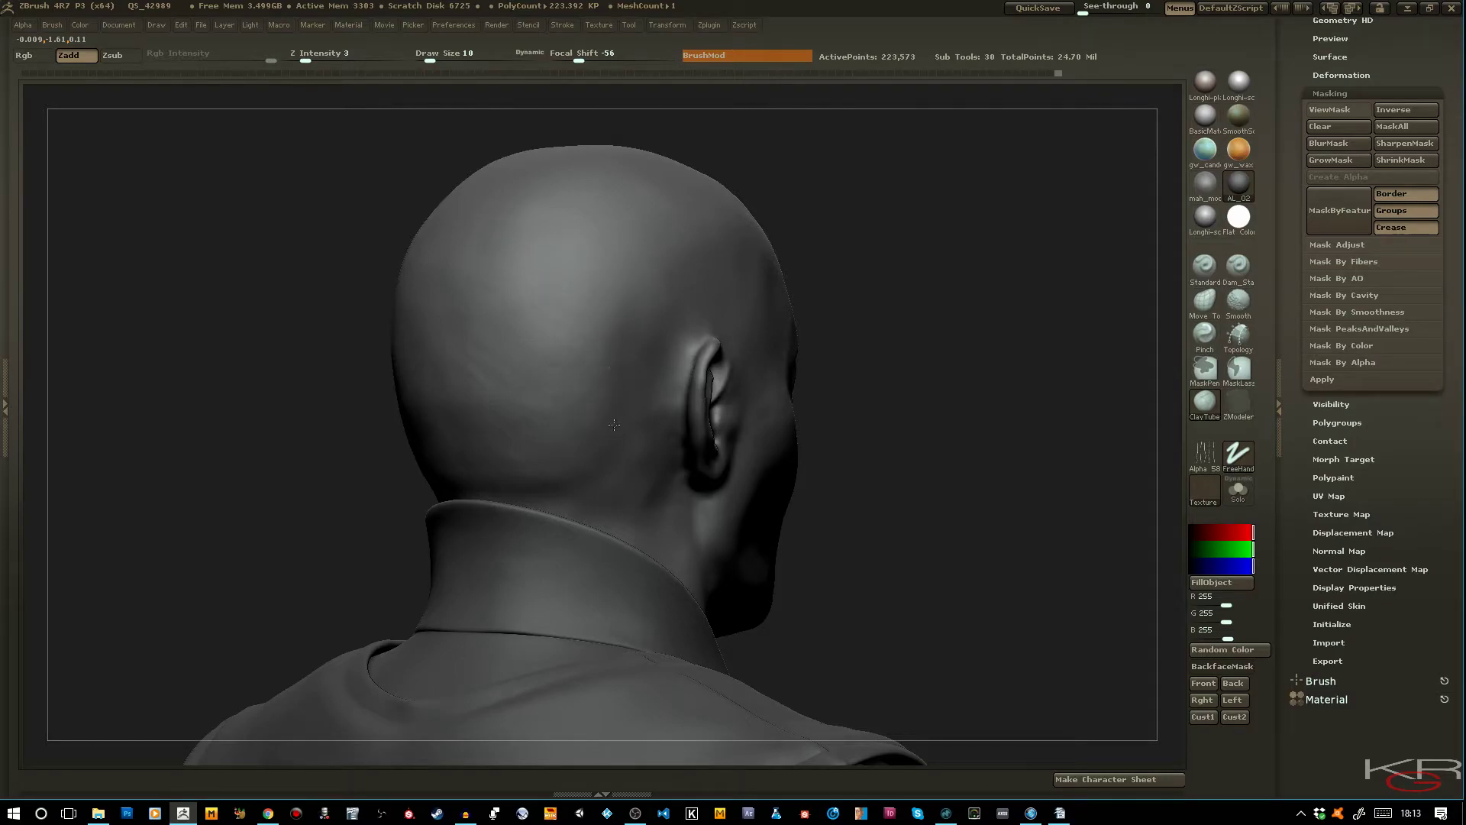
key("shift")
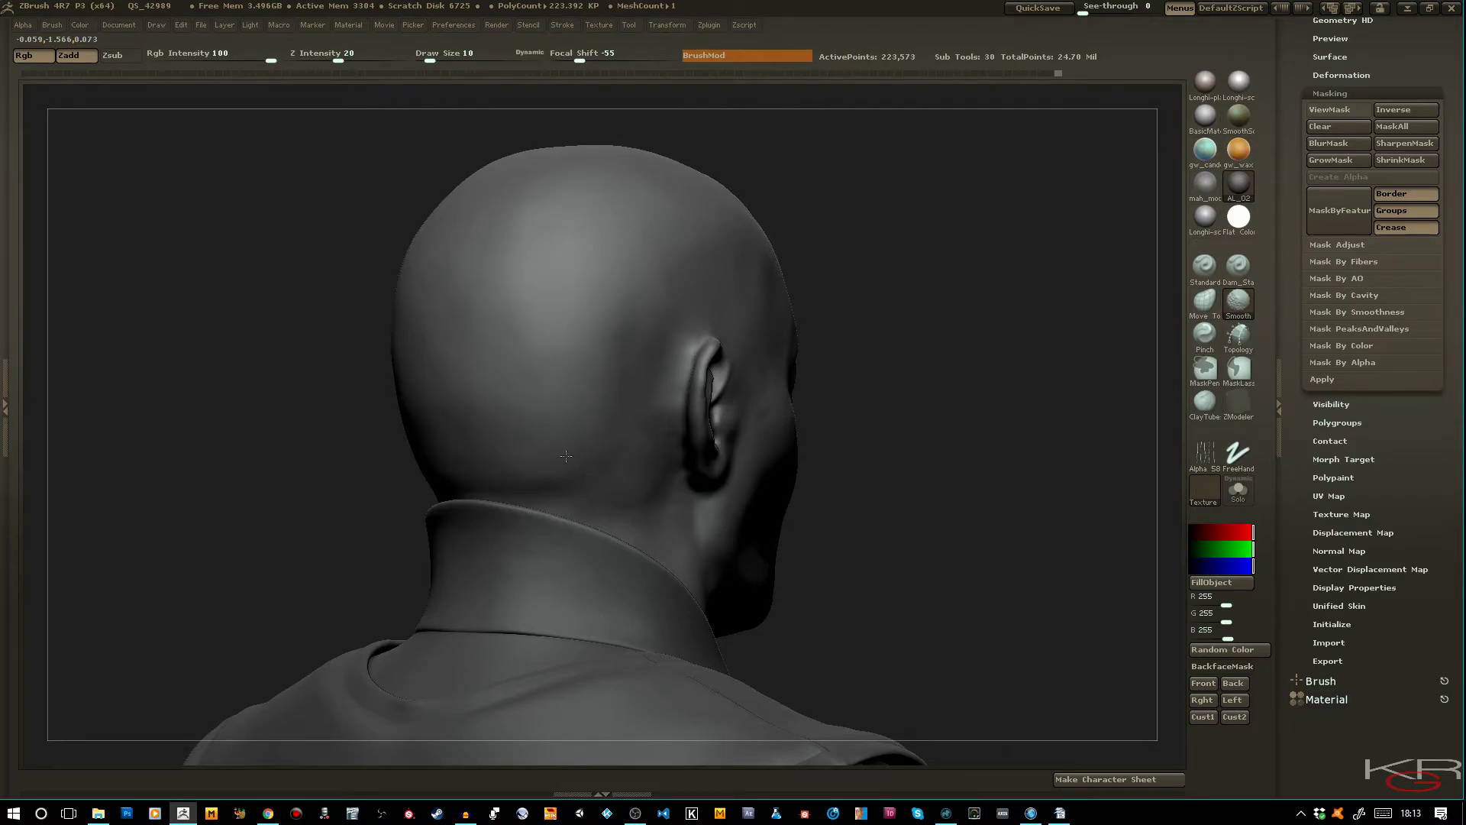
Reduce the brush's draw size to 2 and sculpt the hollow beneath the ear's upper rim
mouse_move(369, 409)
left_mouse_down()
mouse_move(304, 451)
mouse_move(337, 429)
mouse_move(380, 448)
mouse_move(319, 428)
mouse_move(345, 416)
left_mouse_up()
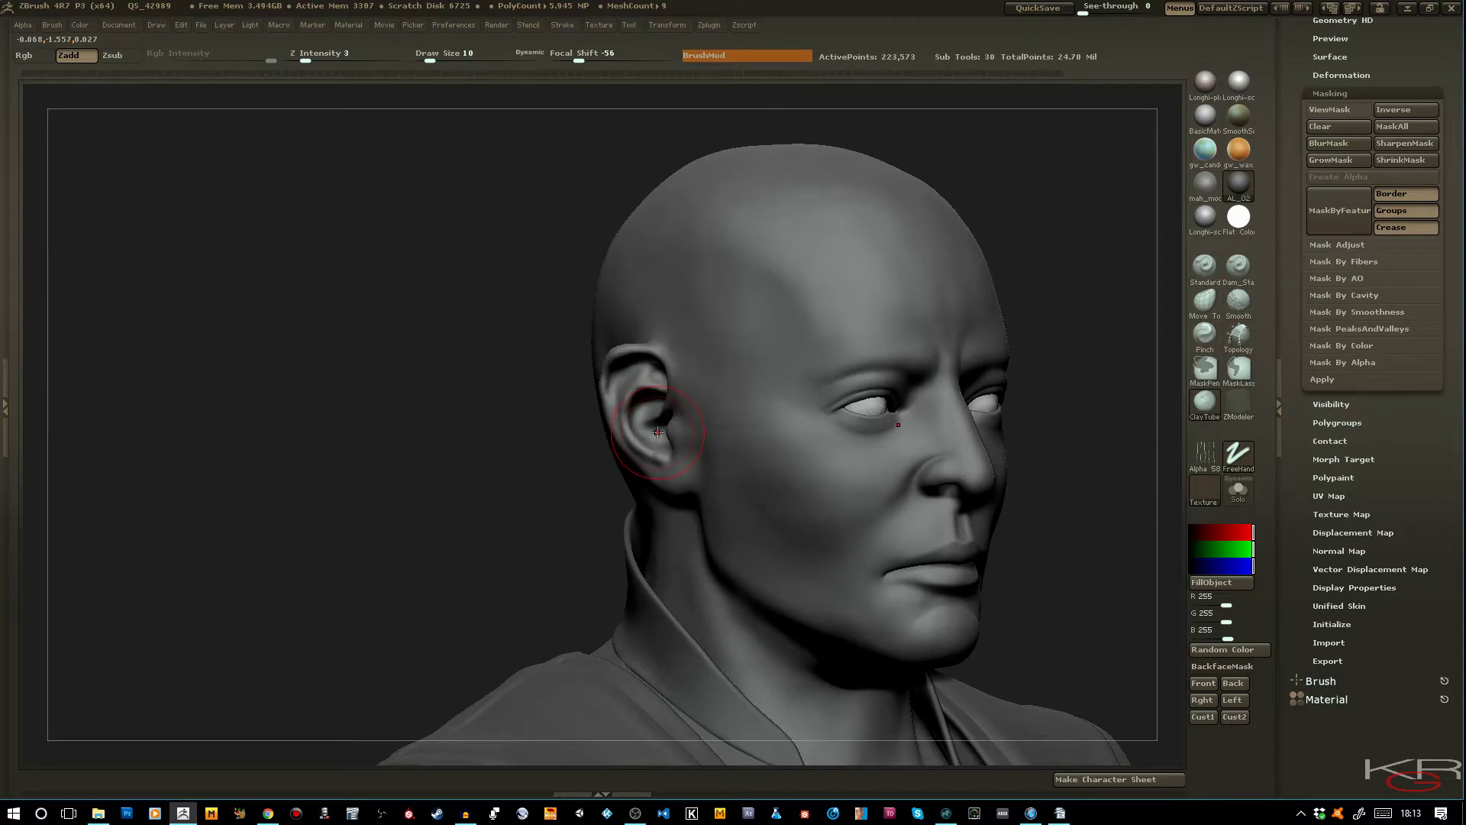
right_click_drag(656, 436, 747, 599, "ctrl")
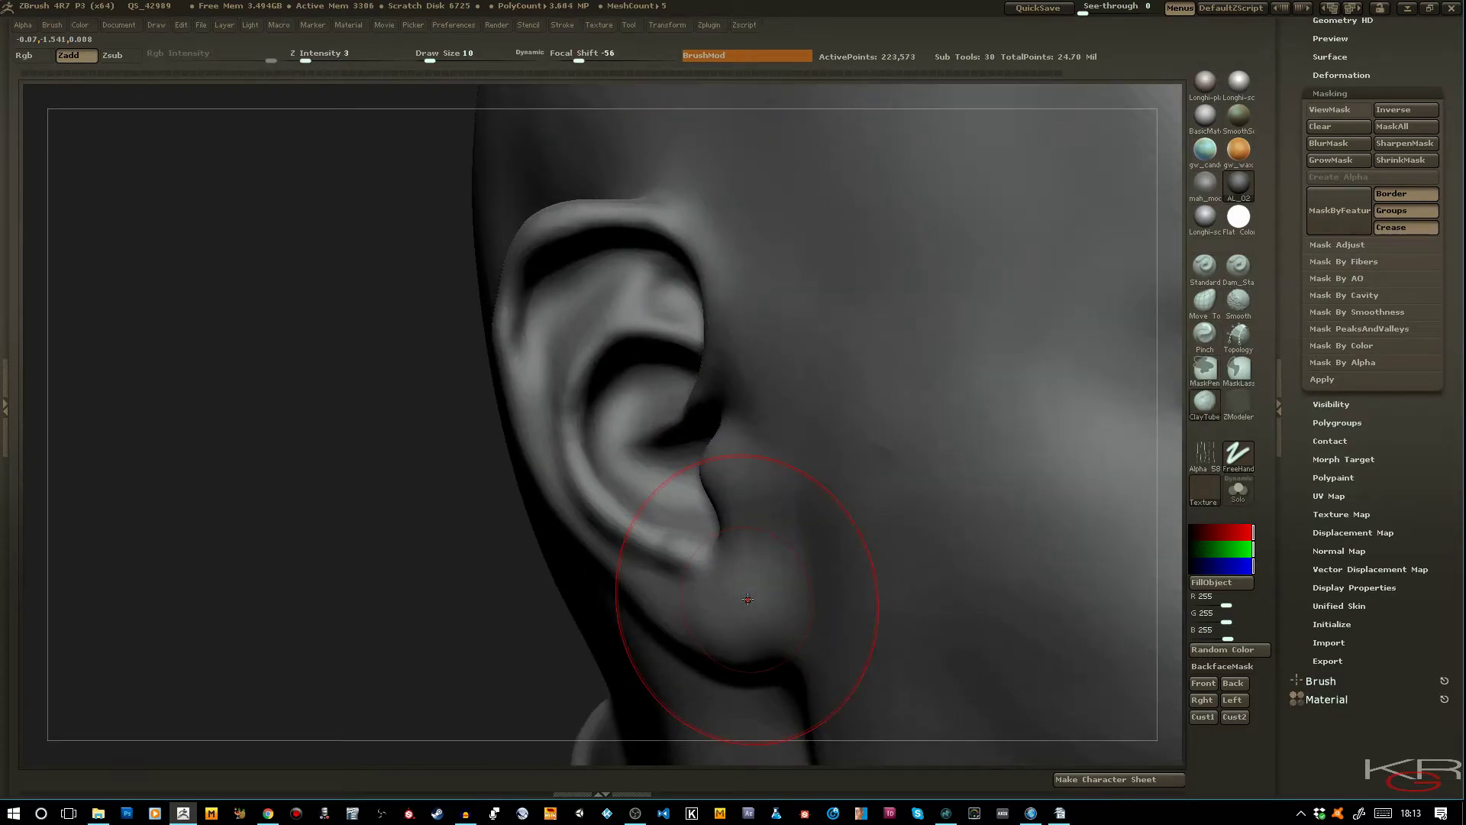
left_click_drag(376, 437, 386, 432)
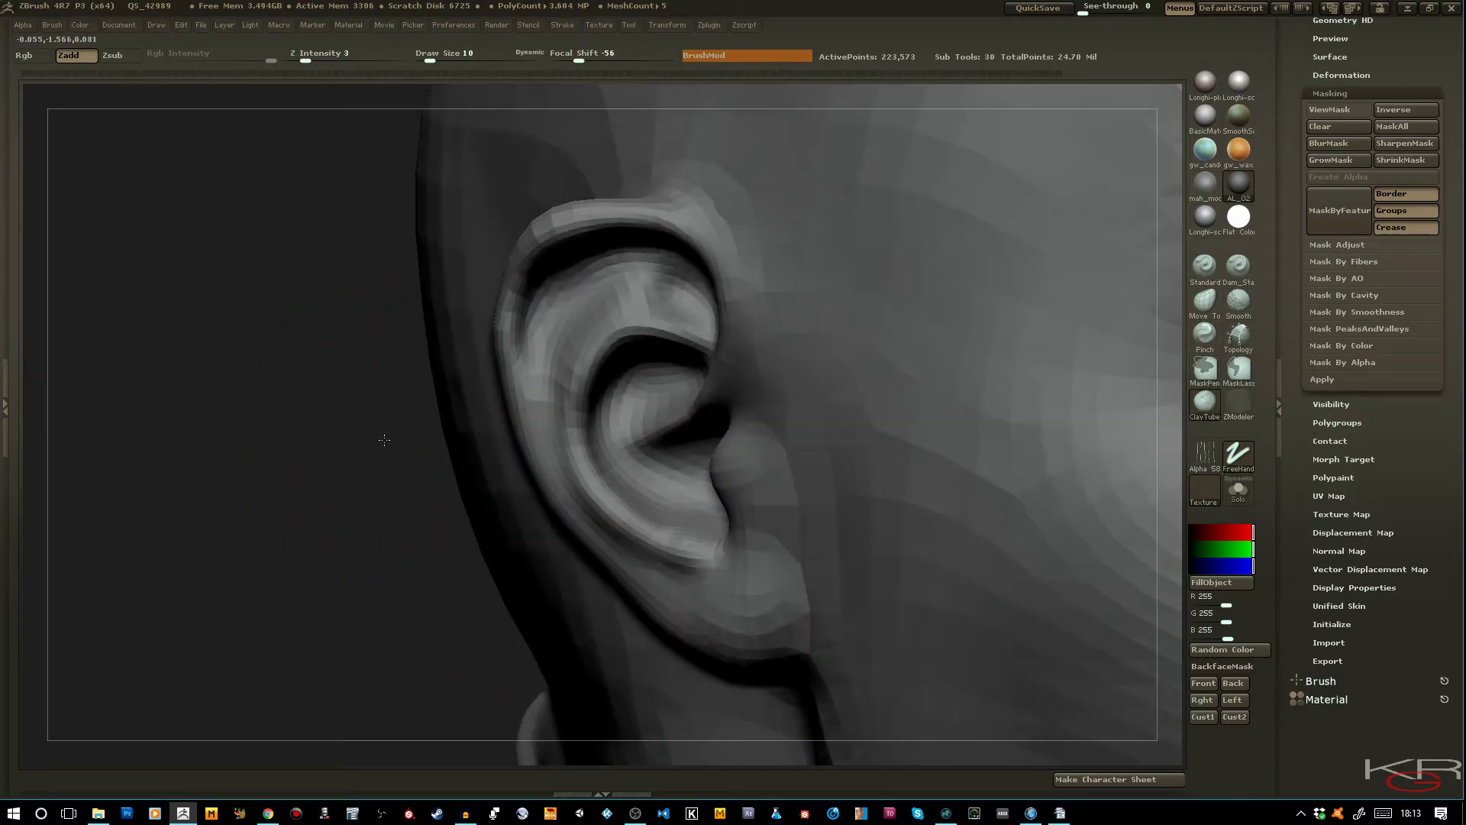
key("bracketleft")
key("bracketleft")
key("bracketleft")
key("bracketleft")
key("bracketleft")
key("bracketleft")
key("bracketleft")
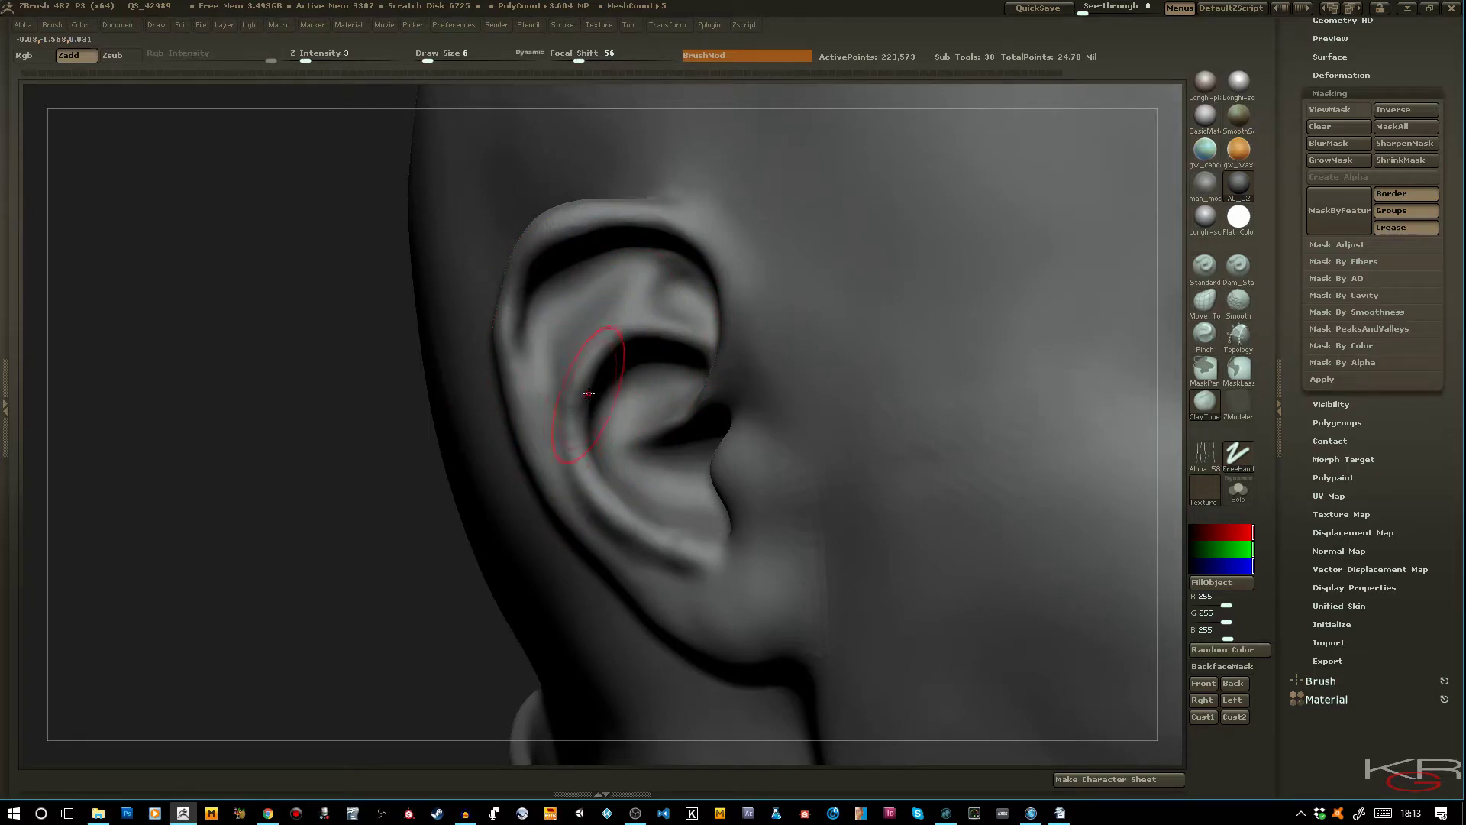
key("bracketleft")
left_click_drag(677, 299, 683, 277)
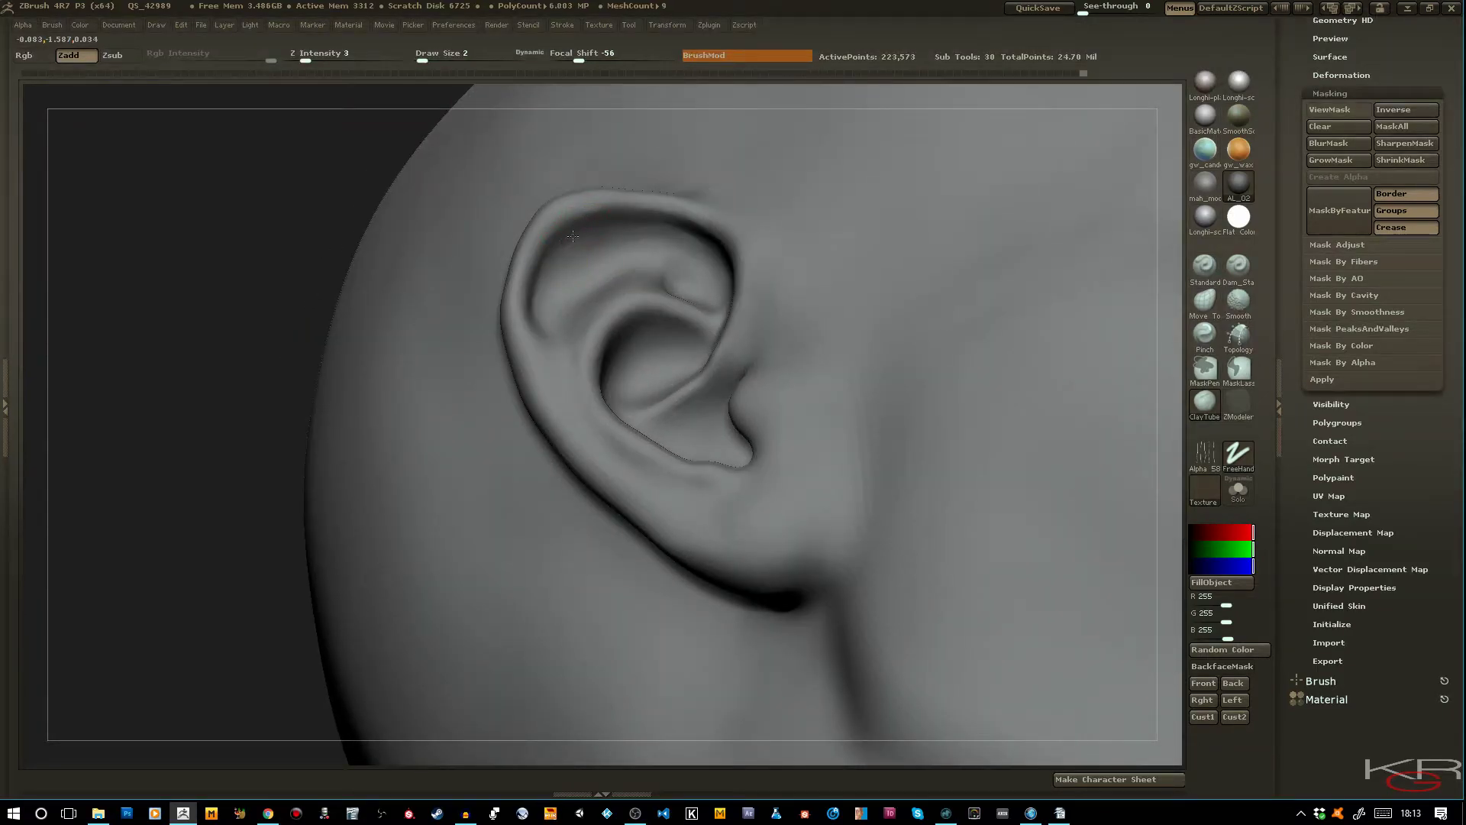
left_click_drag(632, 234, 657, 232)
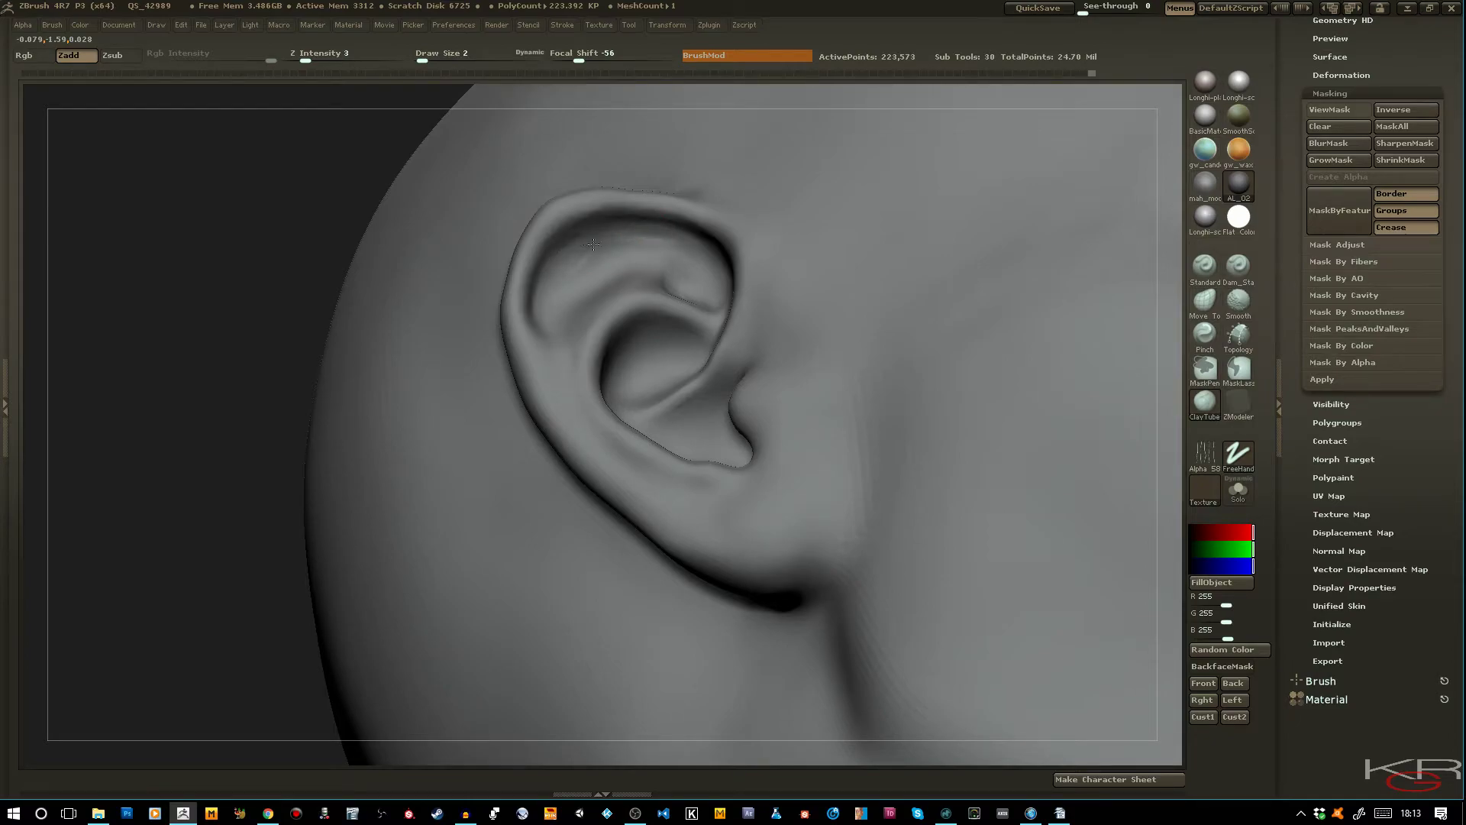
Refine the small triangular hollow and fold inside the upper front of the ear with short strokes
left_click_drag(229, 295, 250, 237)
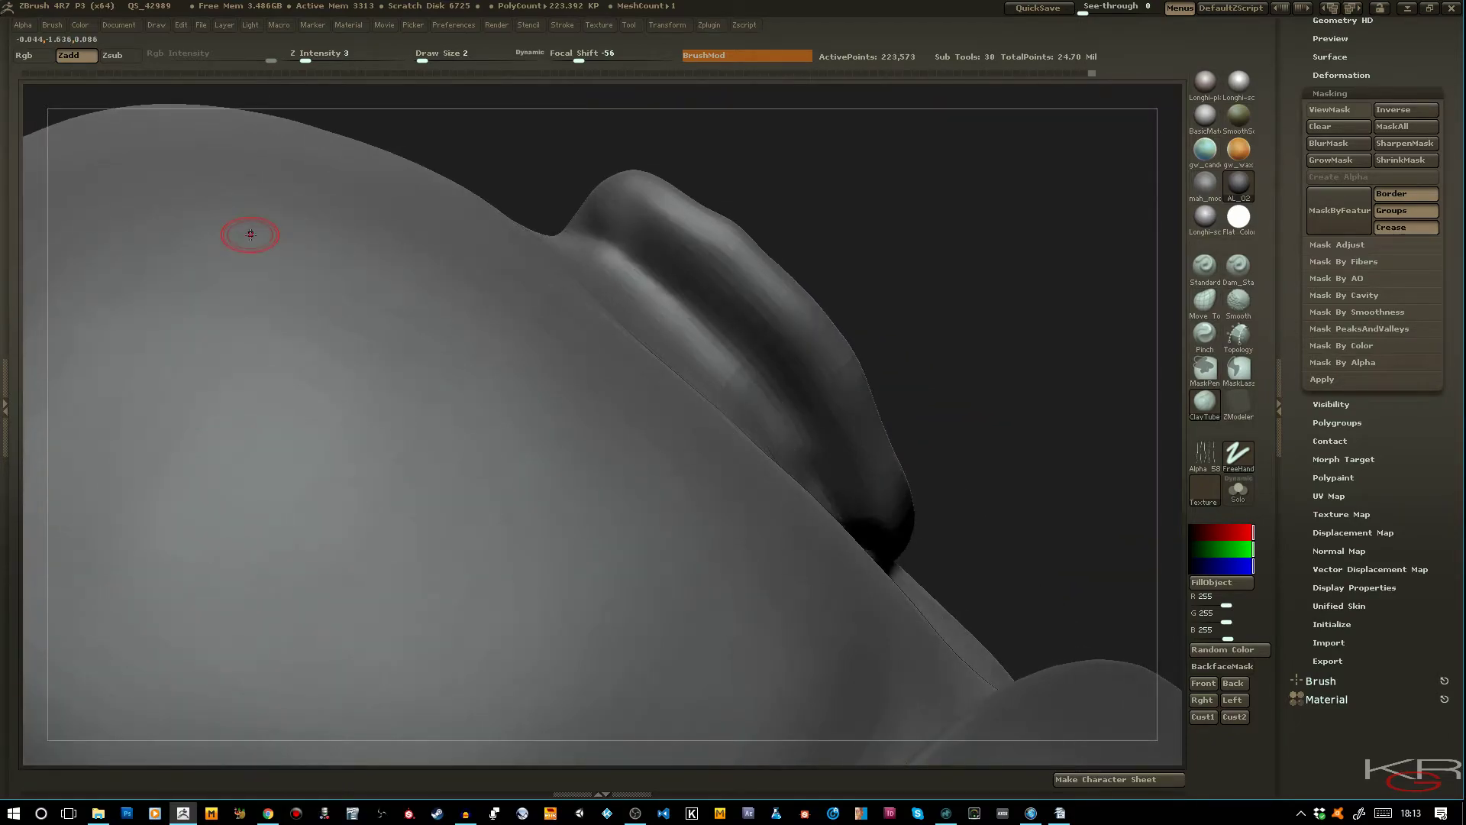
left_click_drag(851, 222, 668, 319)
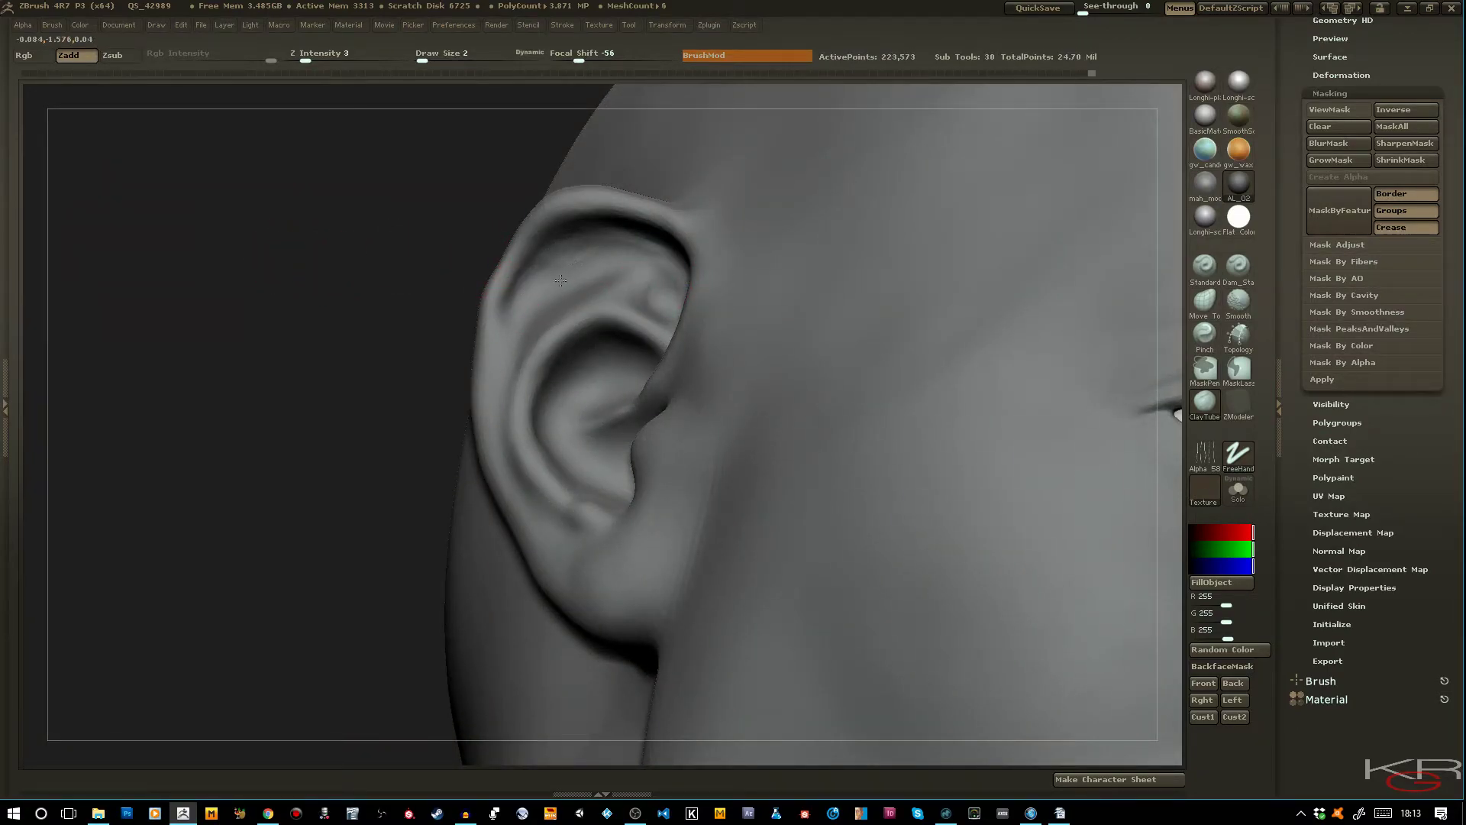
left_click_drag(353, 203, 485, 244)
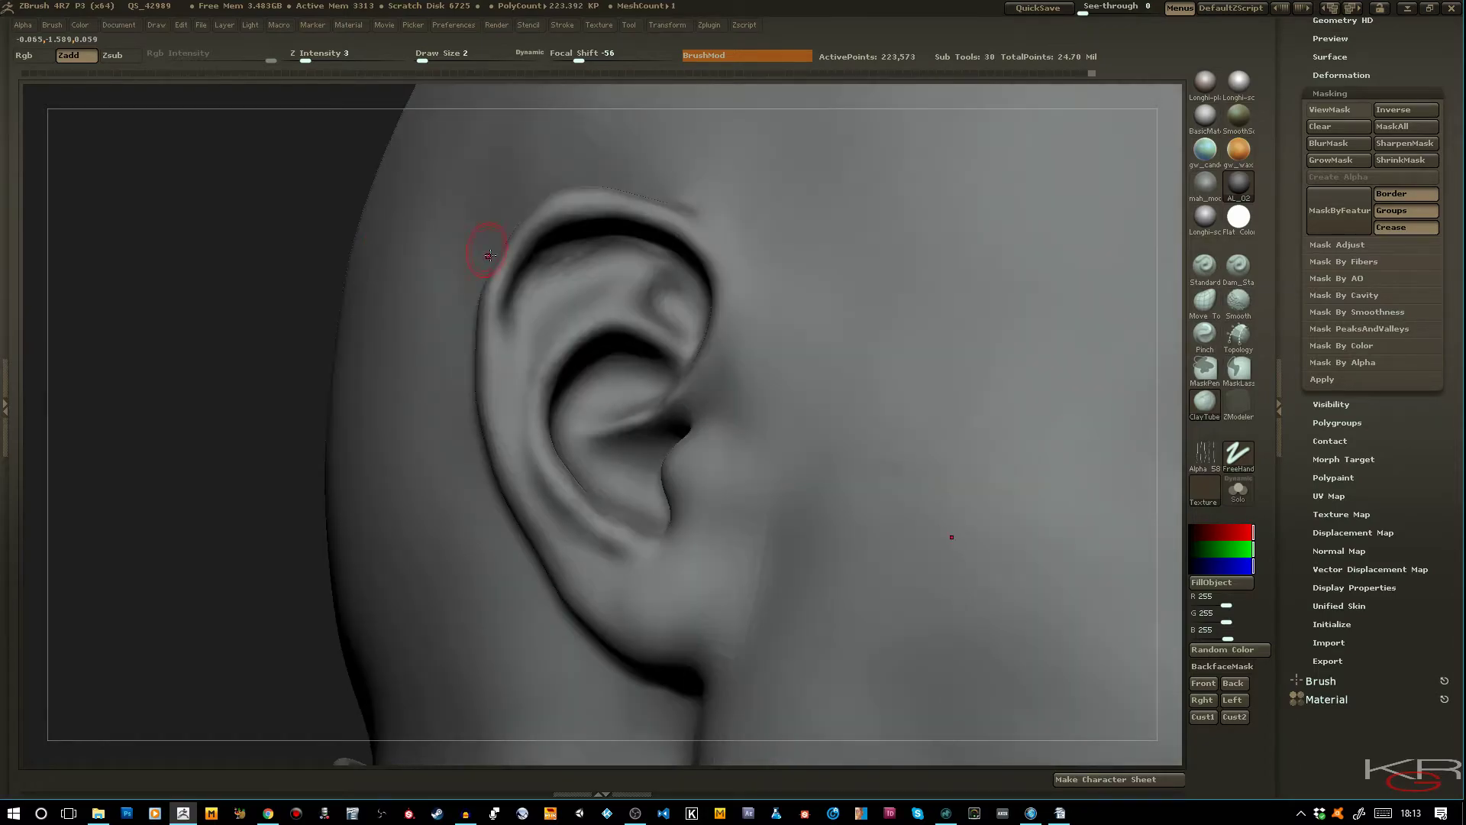
left_click_drag(200, 237, 974, 472)
left_click_drag(686, 385, 778, 393)
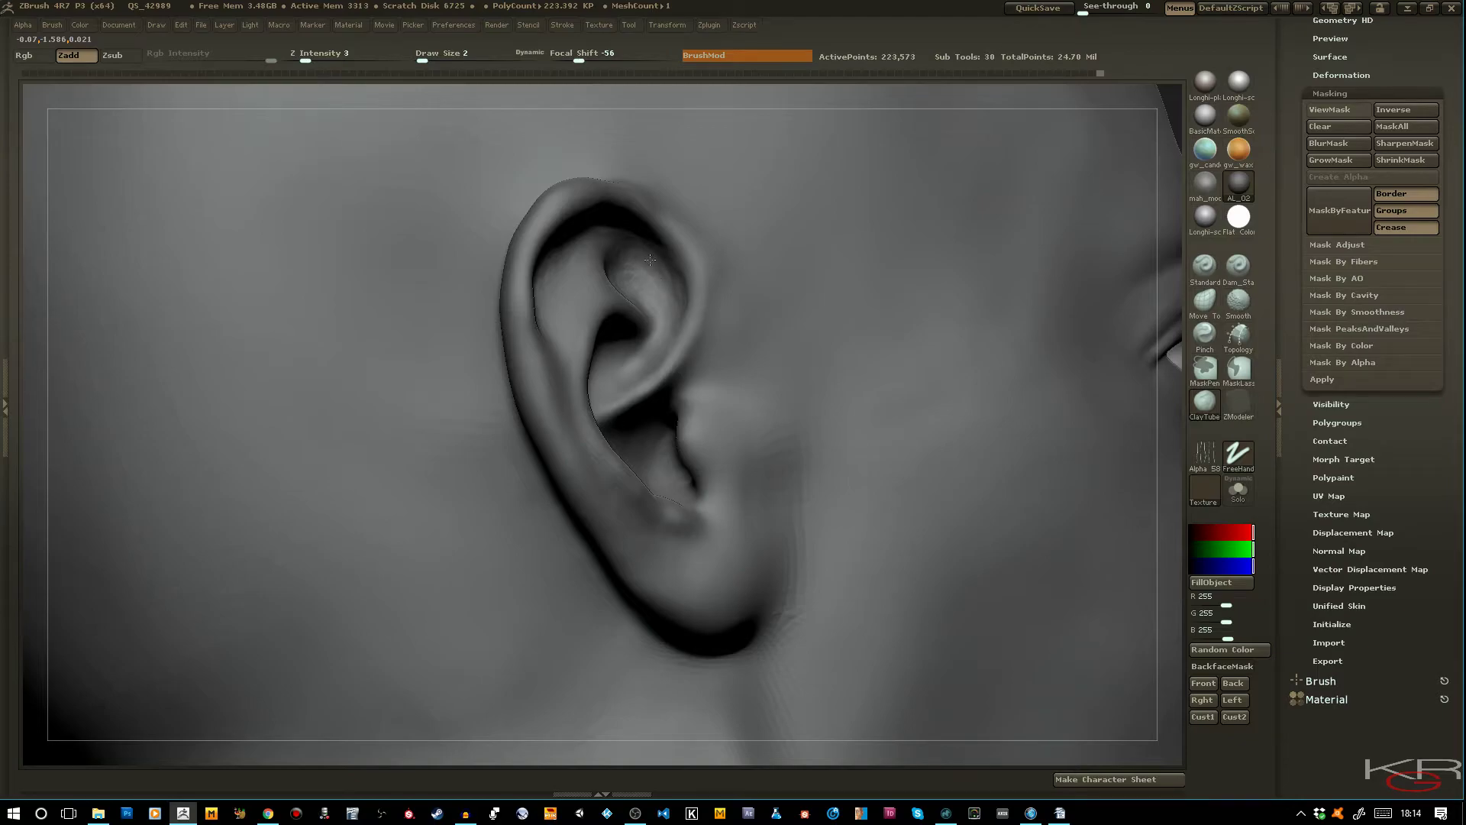
left_click_drag(1168, 236, 1173, 230)
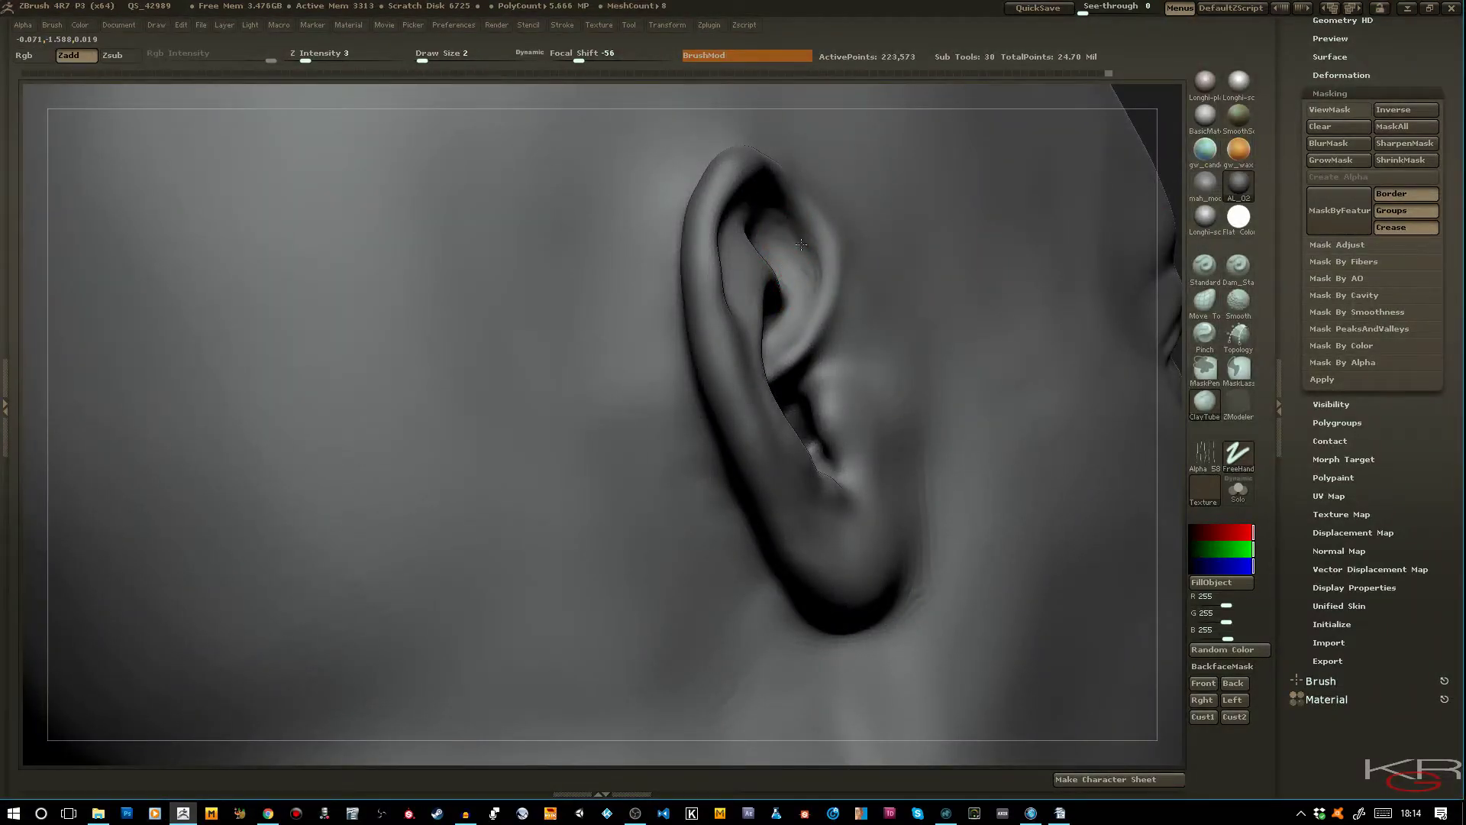
left_click_drag(804, 255, 796, 238)
left_click_drag(1146, 127, 1099, 119)
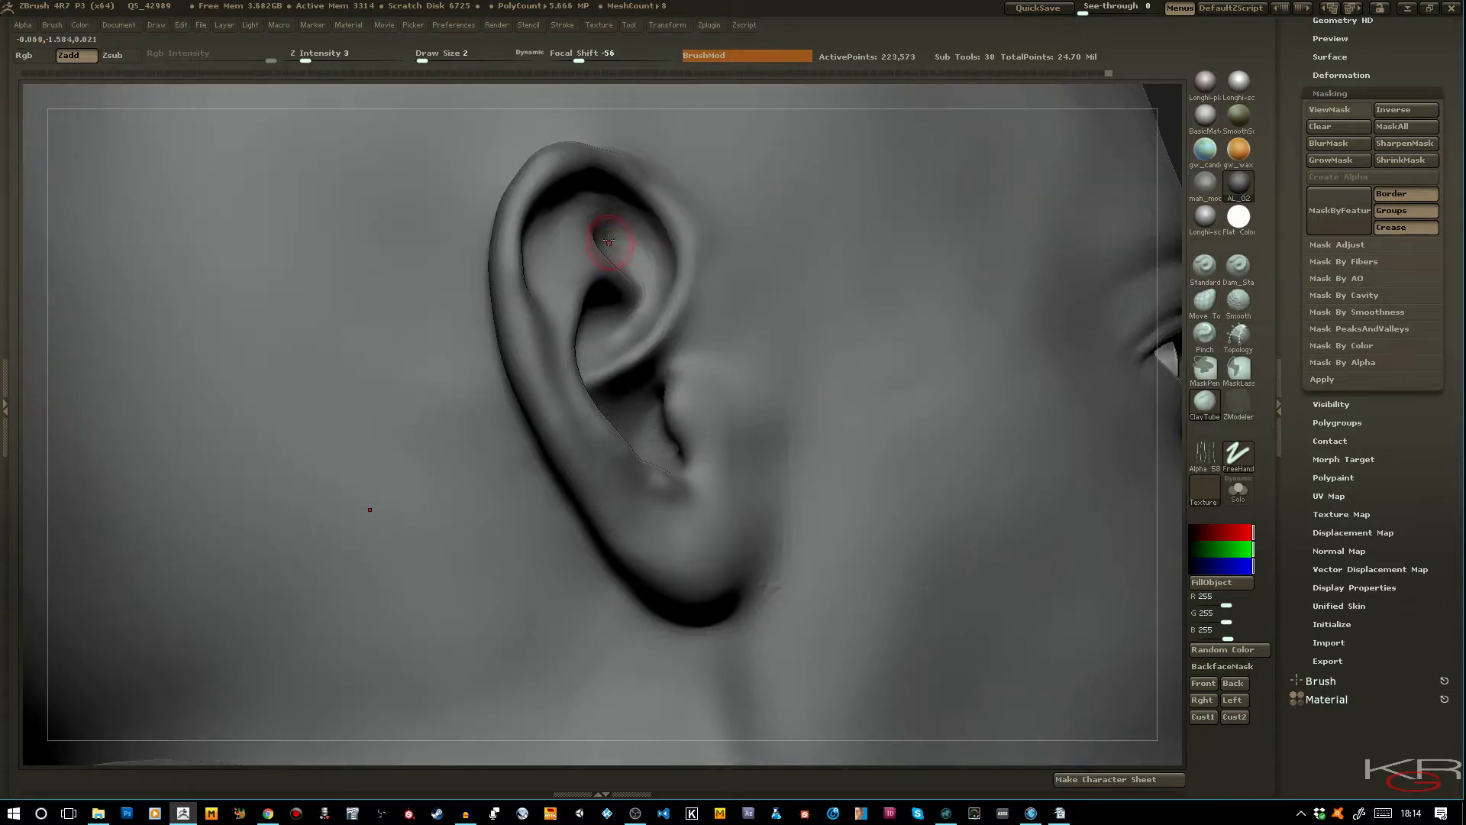
left_click_drag(605, 222, 614, 203)
key("shift")
Shape the inner bowl of the ear behind the tragus and smooth its surface
left_click_drag(1171, 472, 713, 360)
mouse_move(483, 372)
left_mouse_down()
mouse_move(514, 376)
mouse_move(497, 386)
mouse_move(529, 369)
mouse_move(517, 380)
left_mouse_up()
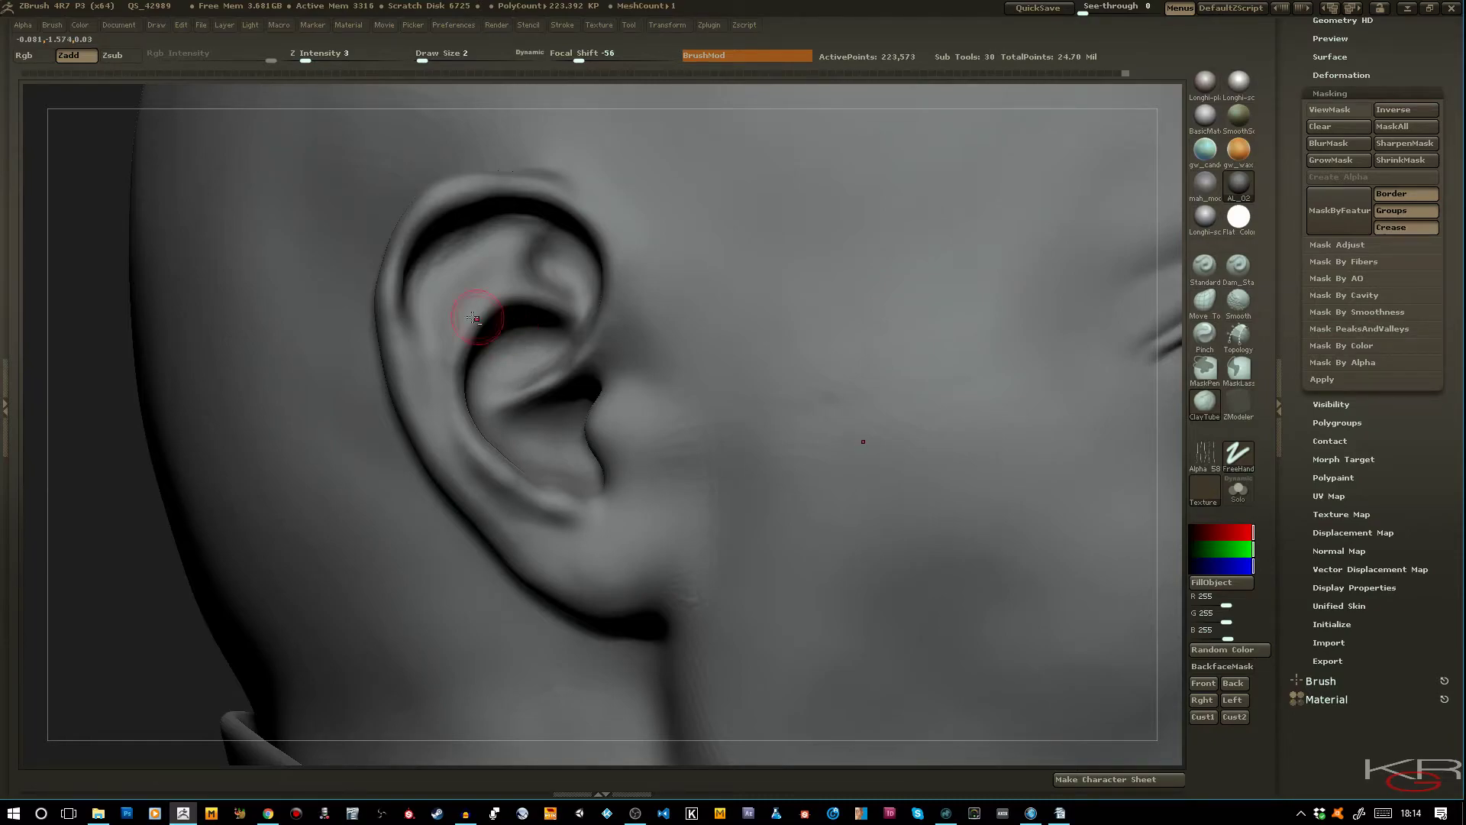
left_click_drag(92, 461, 103, 416)
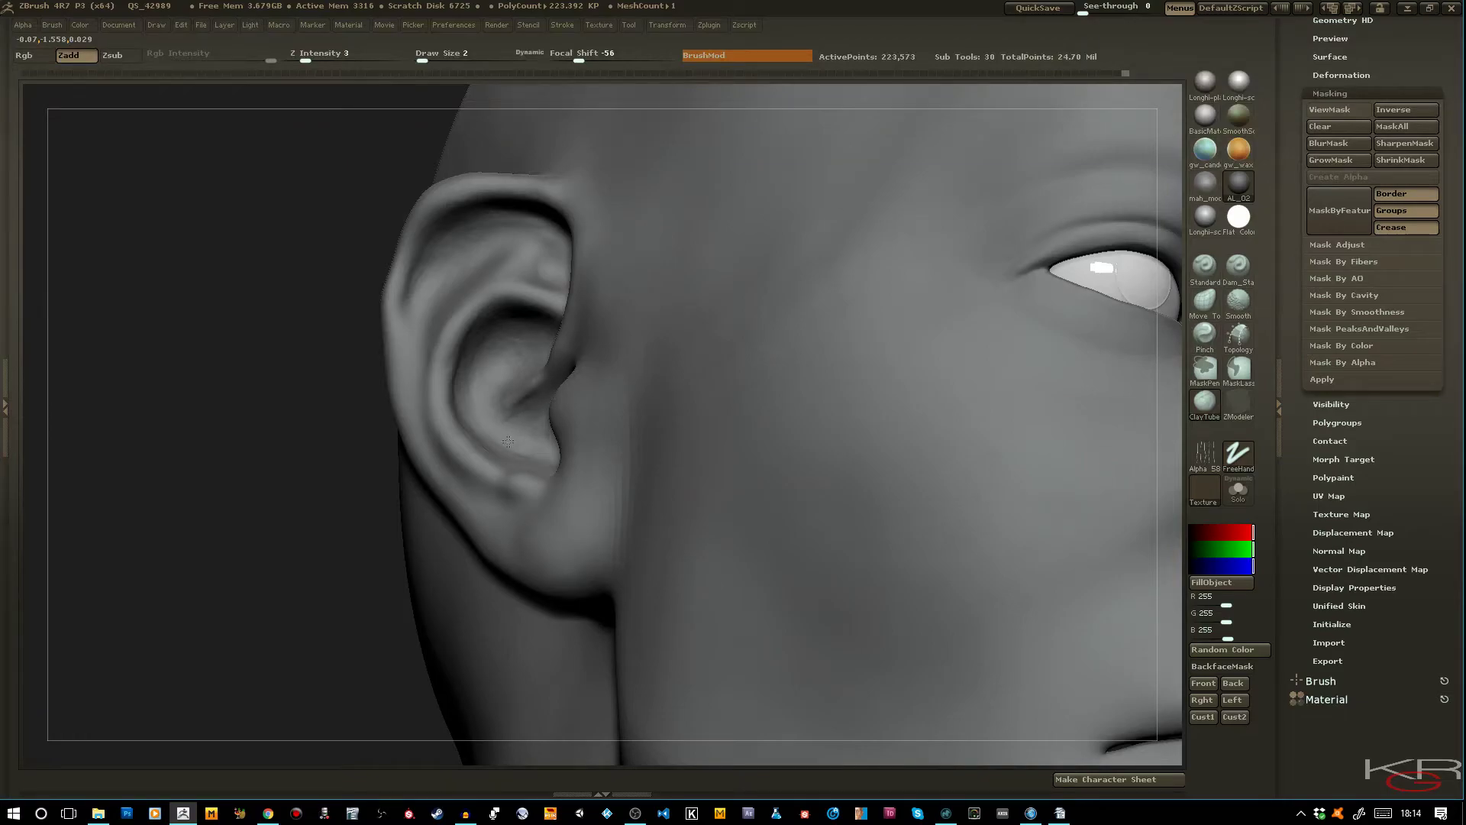
mouse_move(252, 321)
left_mouse_down()
mouse_move(506, 458)
mouse_move(481, 439)
left_mouse_up()
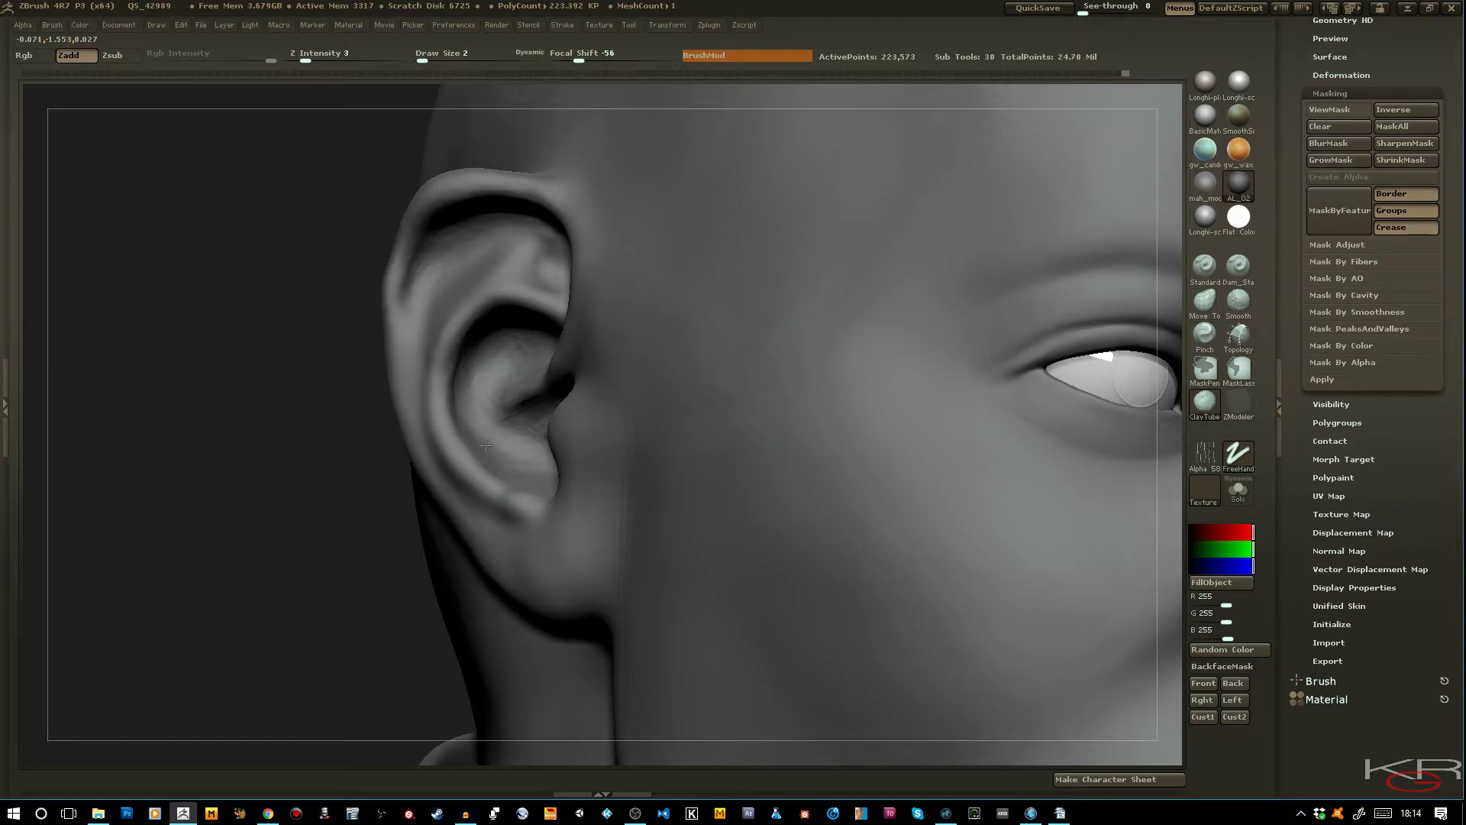
mouse_move(300, 373)
left_mouse_down()
mouse_move(382, 370)
mouse_move(443, 390)
left_mouse_up()
left_click_drag(521, 439, 555, 417)
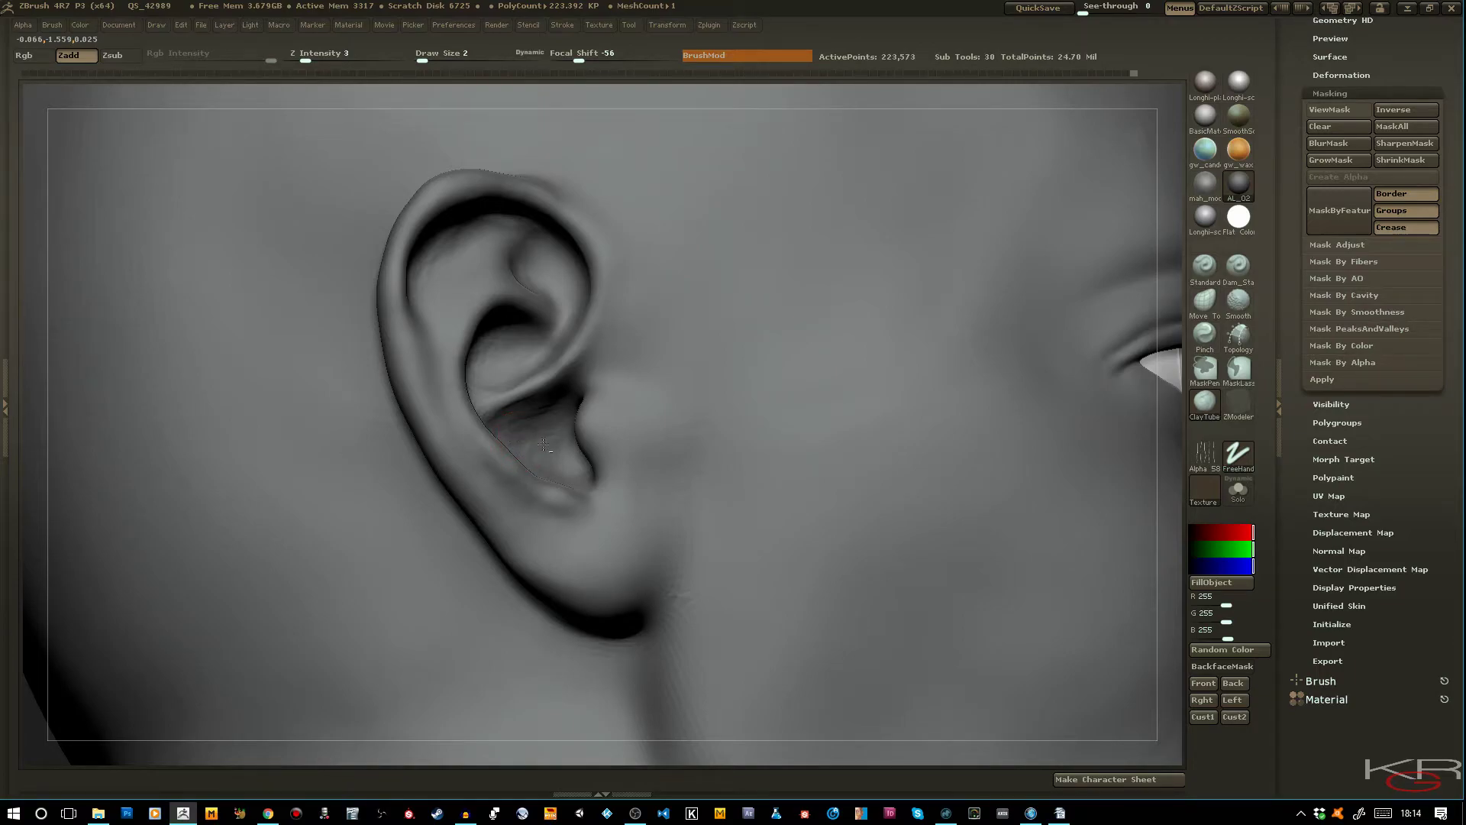
key("shift")
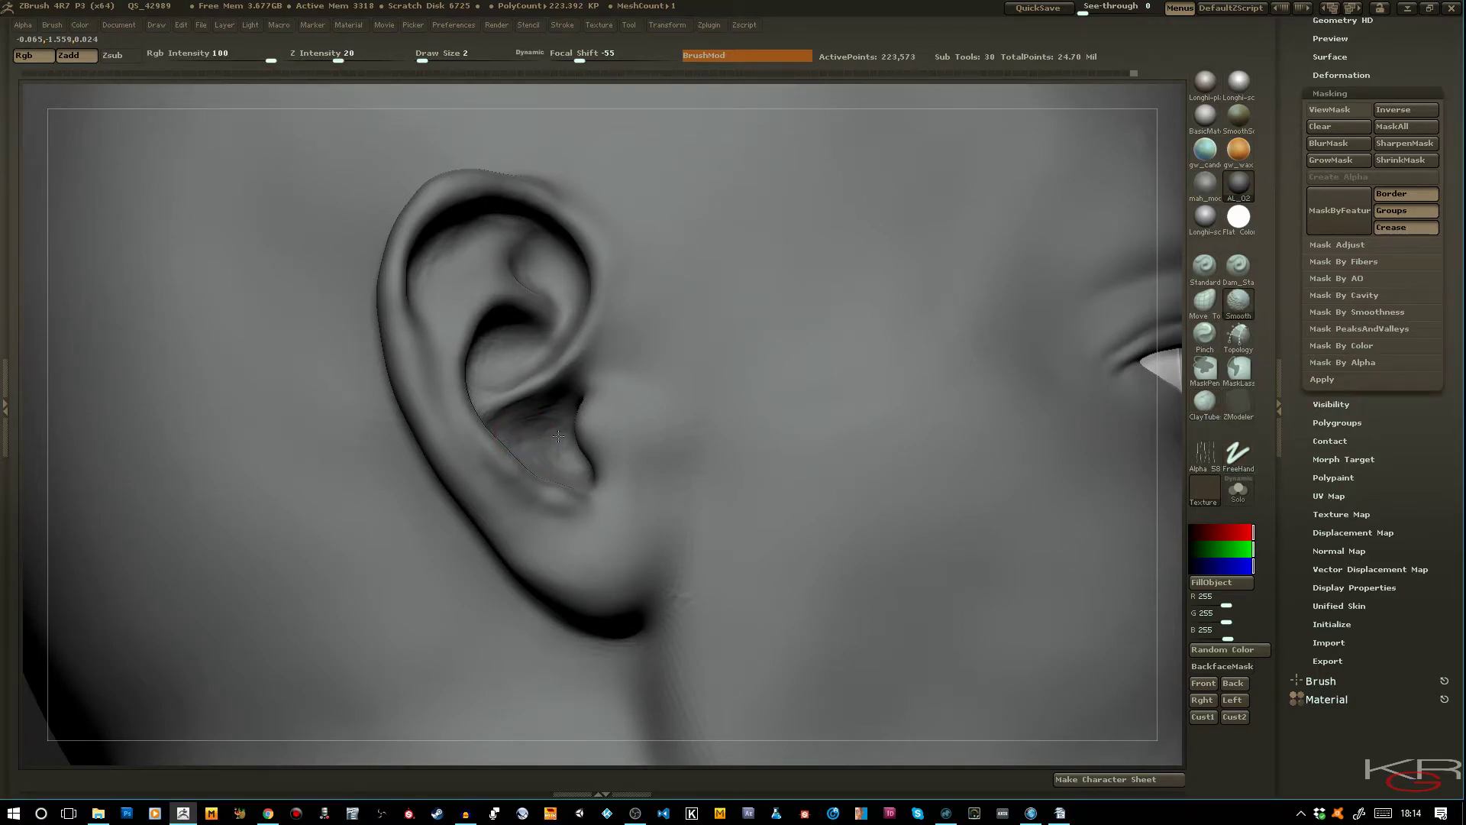
mouse_move(552, 464)
left_mouse_down("shift")
mouse_move(477, 373)
mouse_move(520, 356)
left_mouse_up("shift")
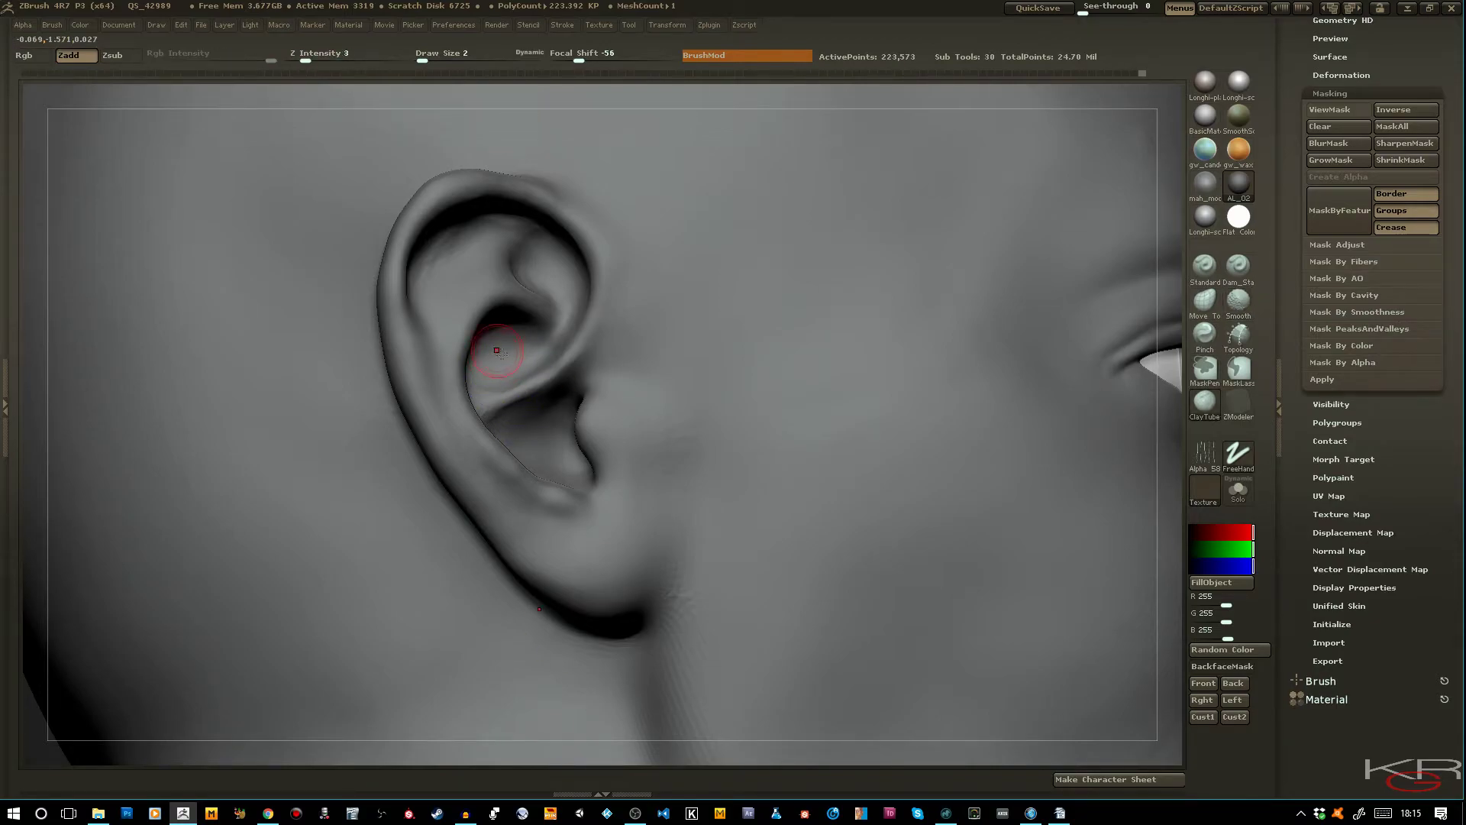
Smooth the ear's inner folds from the upper hollow down to the opening behind the tragus
left_click_drag(1181, 449, 1190, 438)
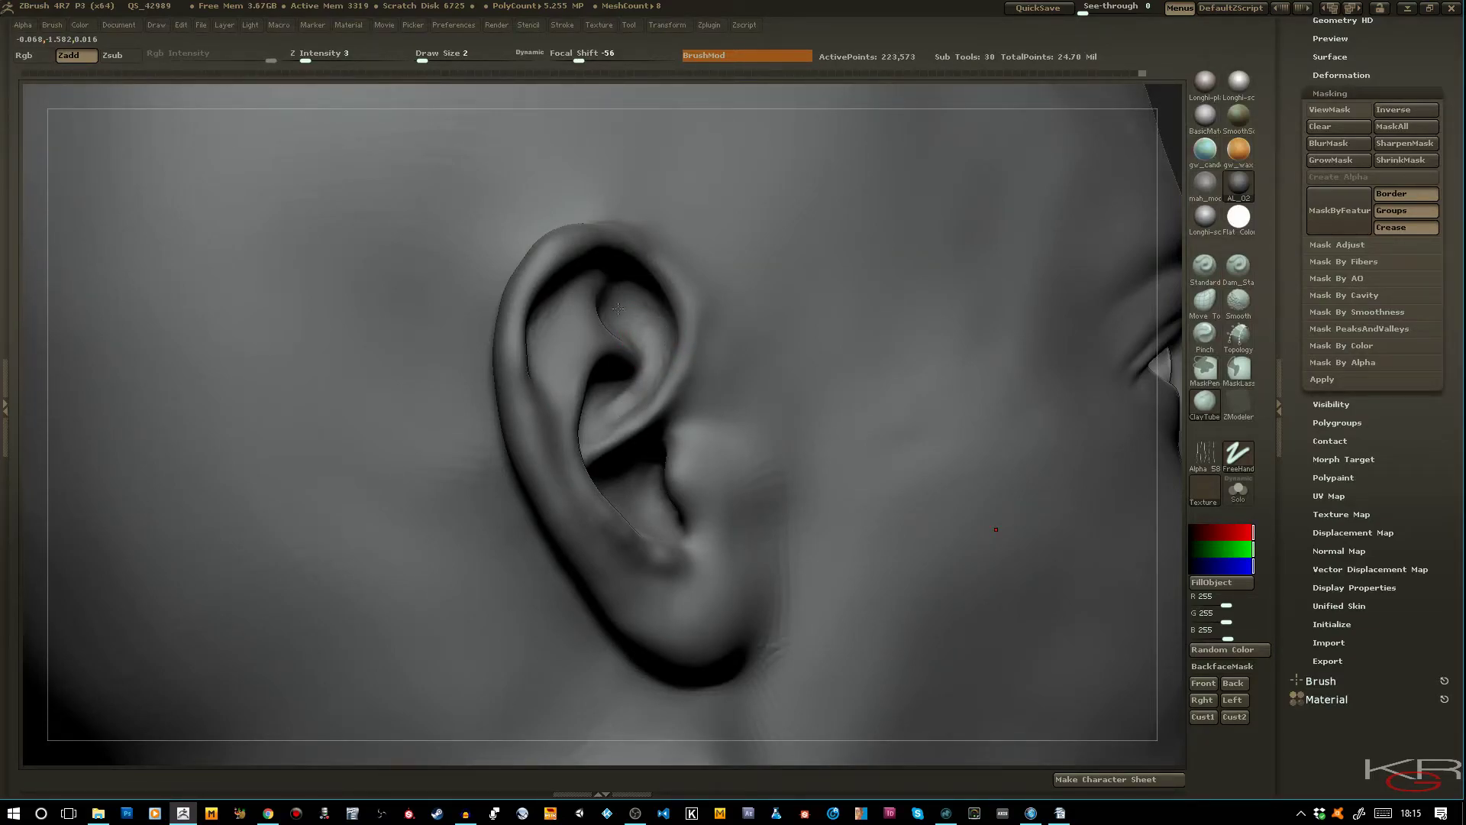
mouse_move(634, 321)
left_mouse_down("shift")
mouse_move(614, 306)
mouse_move(655, 338)
left_mouse_up("shift")
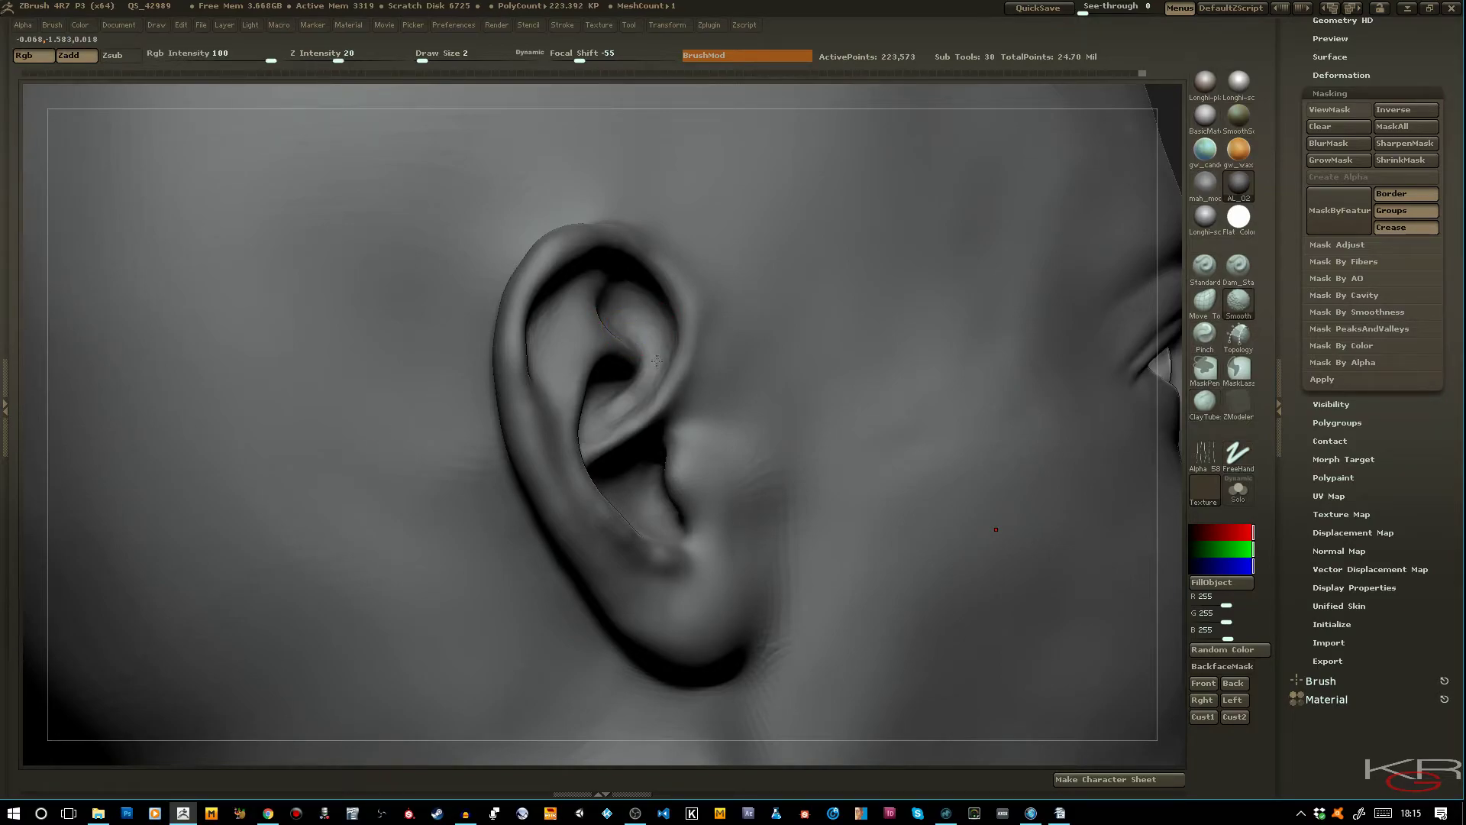
left_click_drag(626, 403, 620, 416, "shift")
left_click_drag(643, 478, 664, 465, "shift")
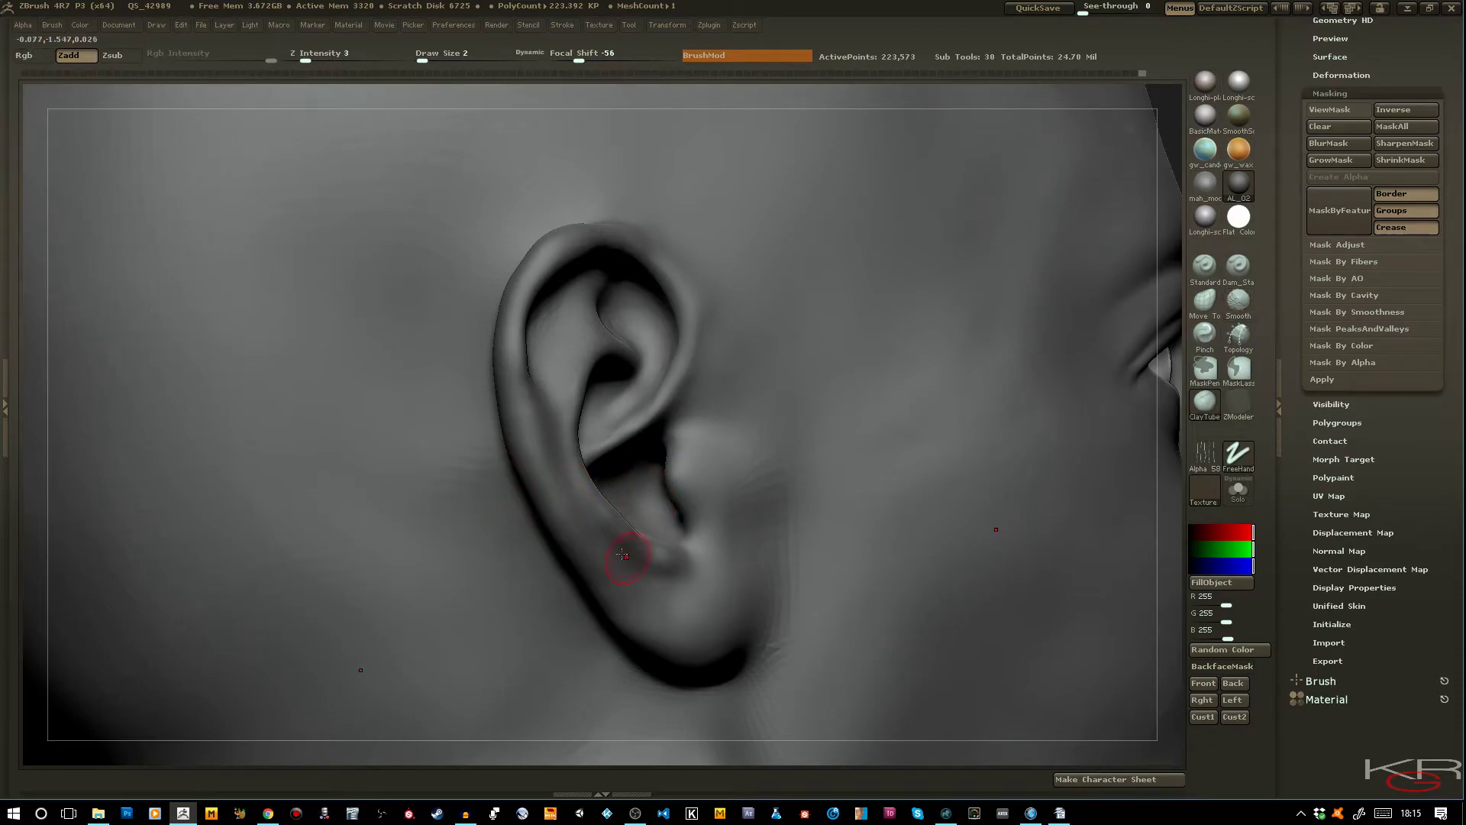
Define the ridge between the inner bowl and outer rim of the ear, undoing one stroke and smoothing the groove
left_click_drag(1168, 497, 954, 489)
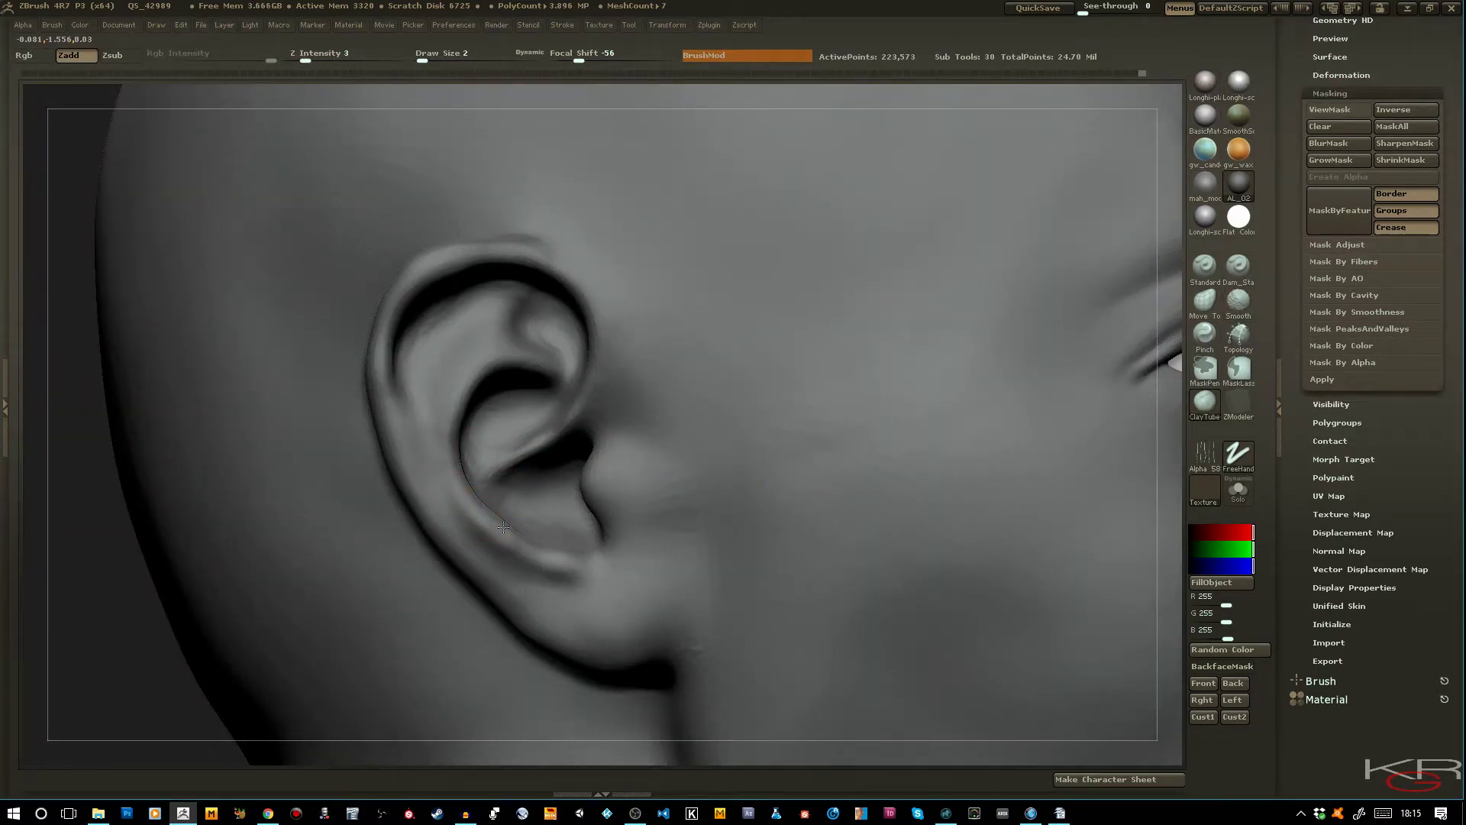
left_click_drag(484, 511, 469, 506)
mouse_move(451, 387)
left_mouse_down("shift")
mouse_move(450, 419)
mouse_move(389, 416)
left_mouse_up("shift")
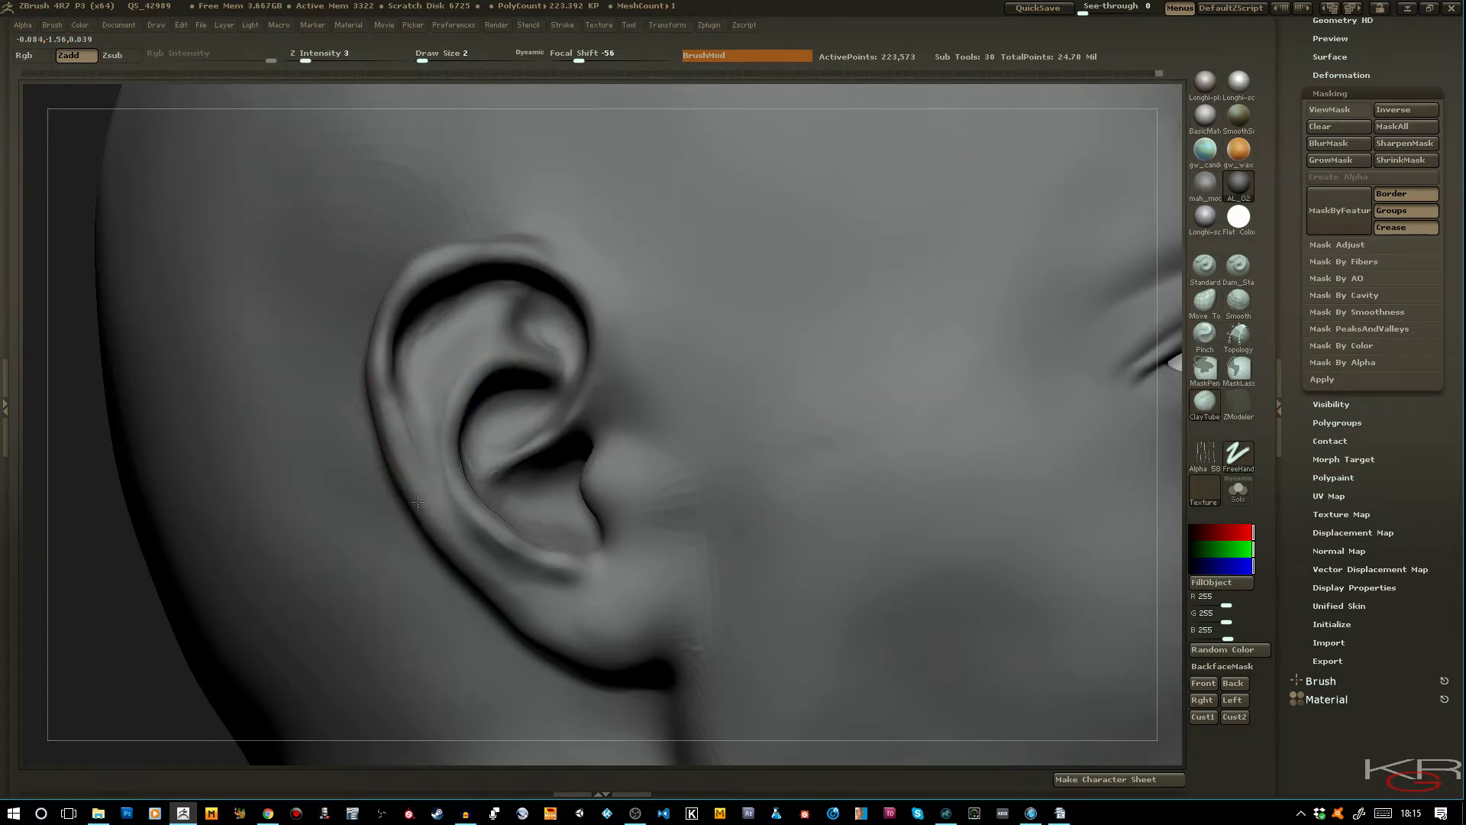
key("ctrl+z")
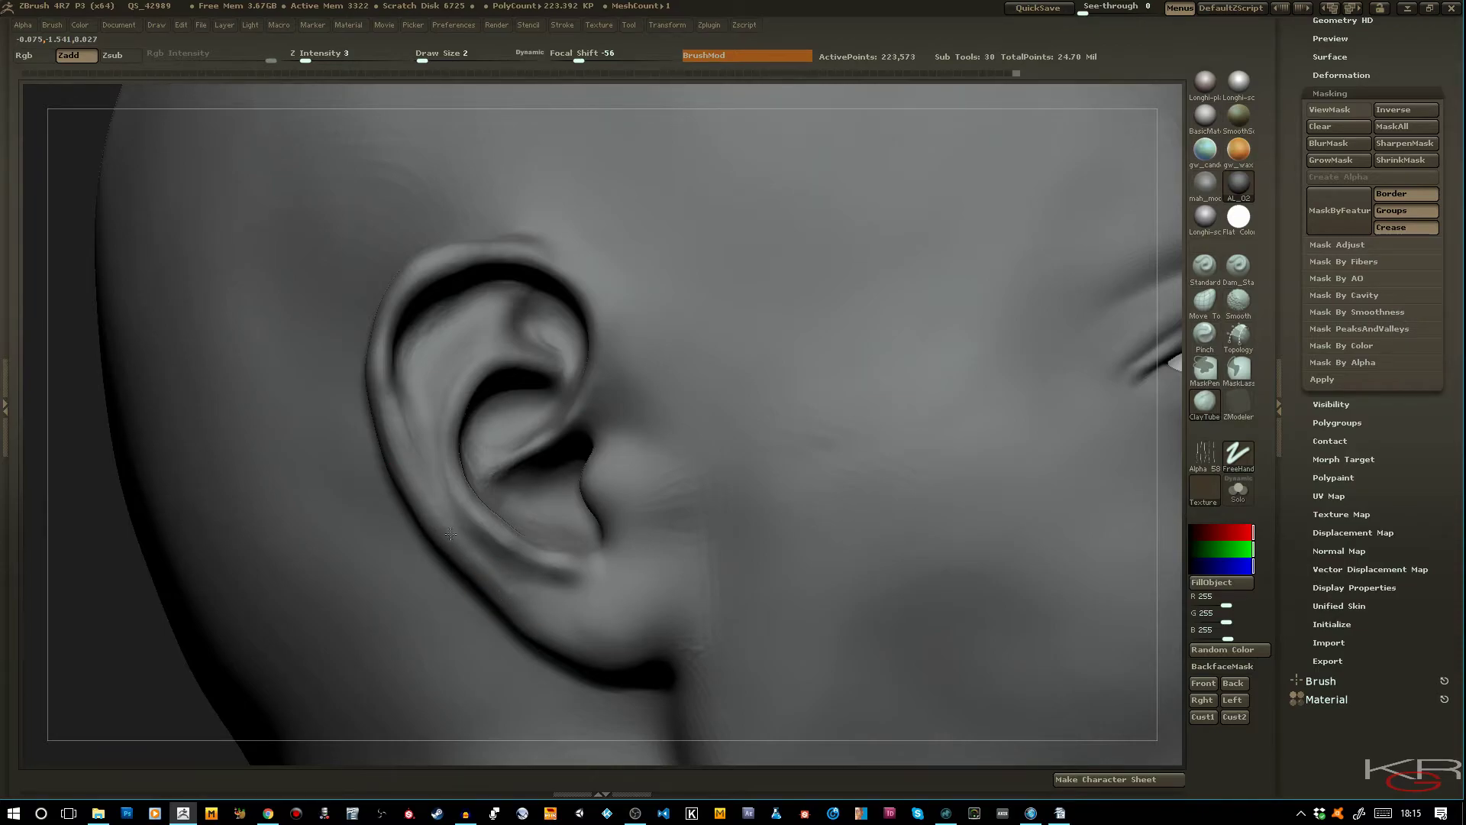
left_click_drag(392, 455, 387, 410)
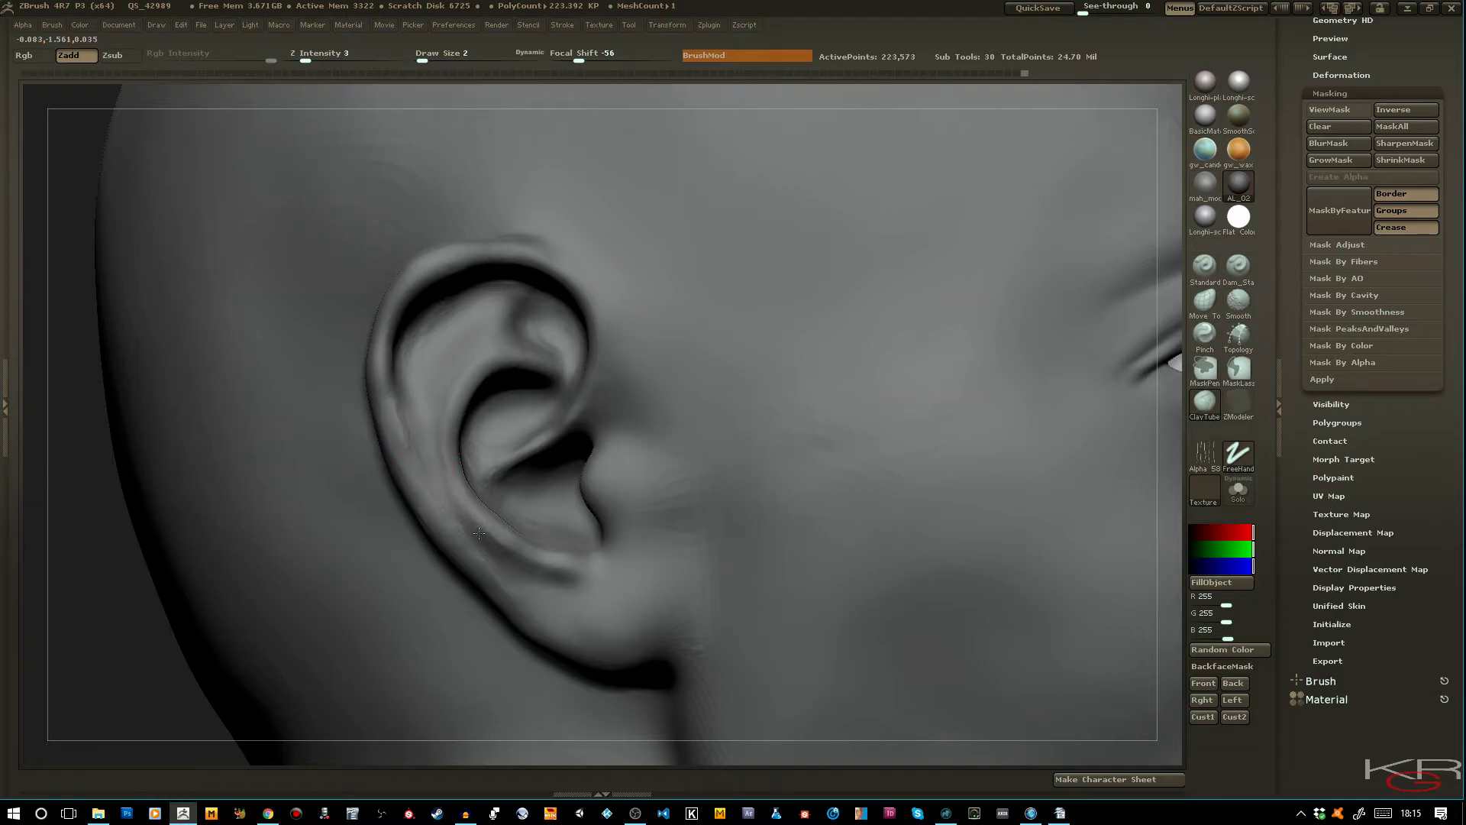
left_click_drag(425, 459, 432, 437, "shift")
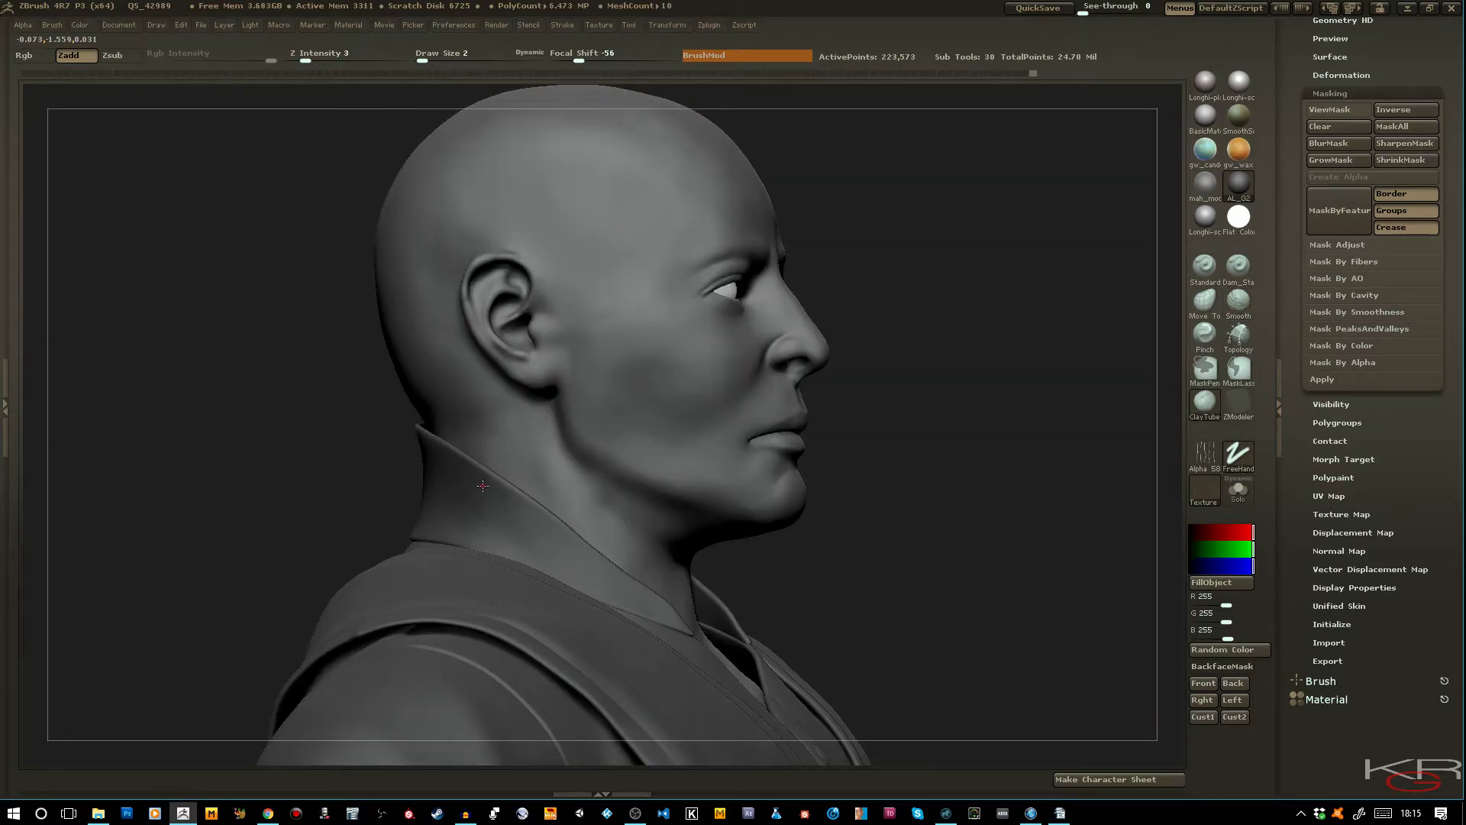
Review the head in profile, and isolate the ears by hiding the rest of the head mesh
left_click_drag(844, 484, 888, 494)
left_click_drag(935, 451, 805, 381)
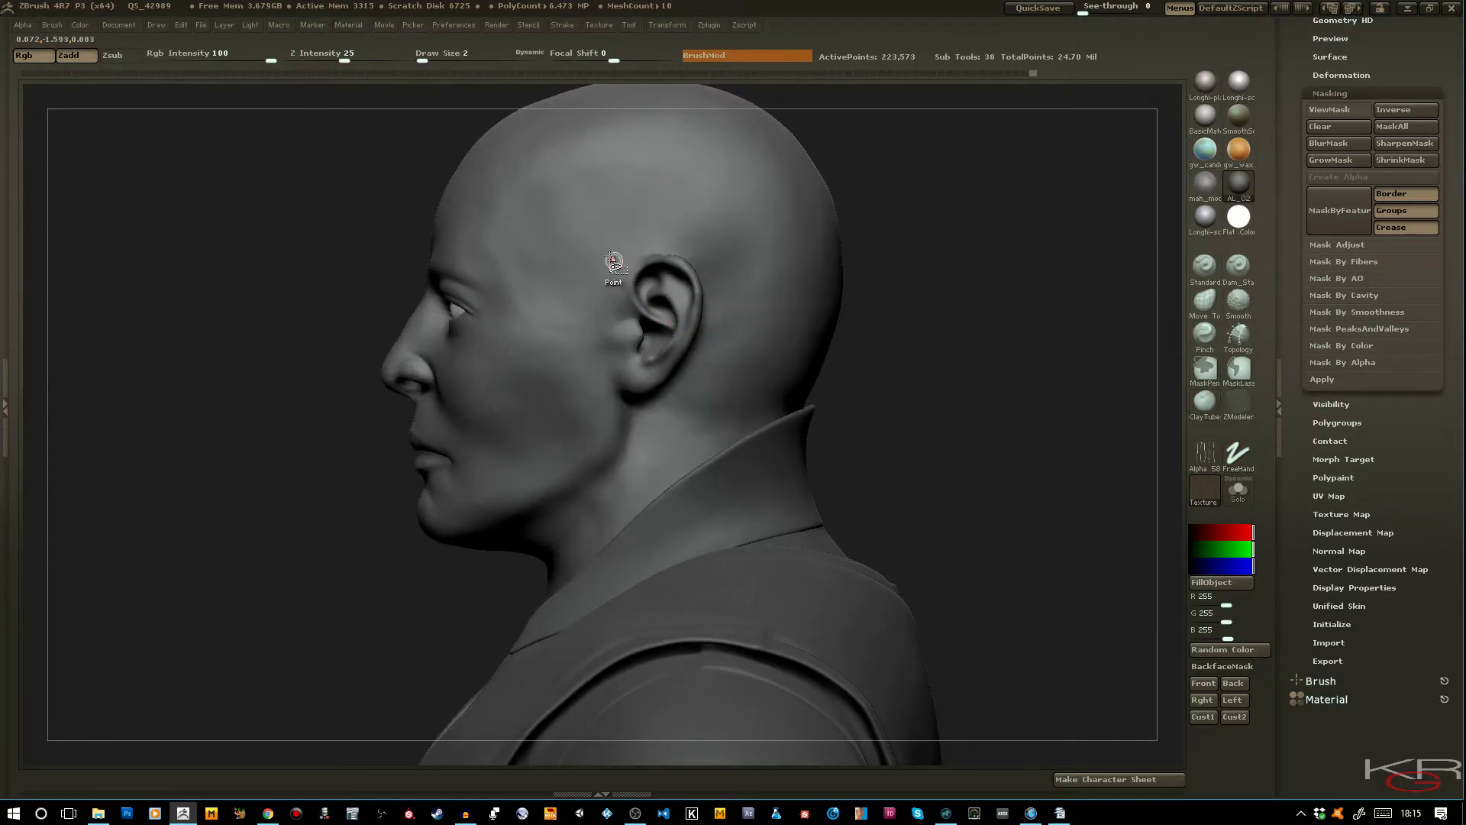
mouse_move(596, 252)
left_mouse_down("ctrl+shift")
mouse_move(603, 397)
mouse_move(725, 292)
mouse_move(662, 229)
left_mouse_up("ctrl+shift")
key("f")
key("f")
left_click_drag(848, 339, 772, 341)
left_click_drag(591, 497, 937, 446, "alt")
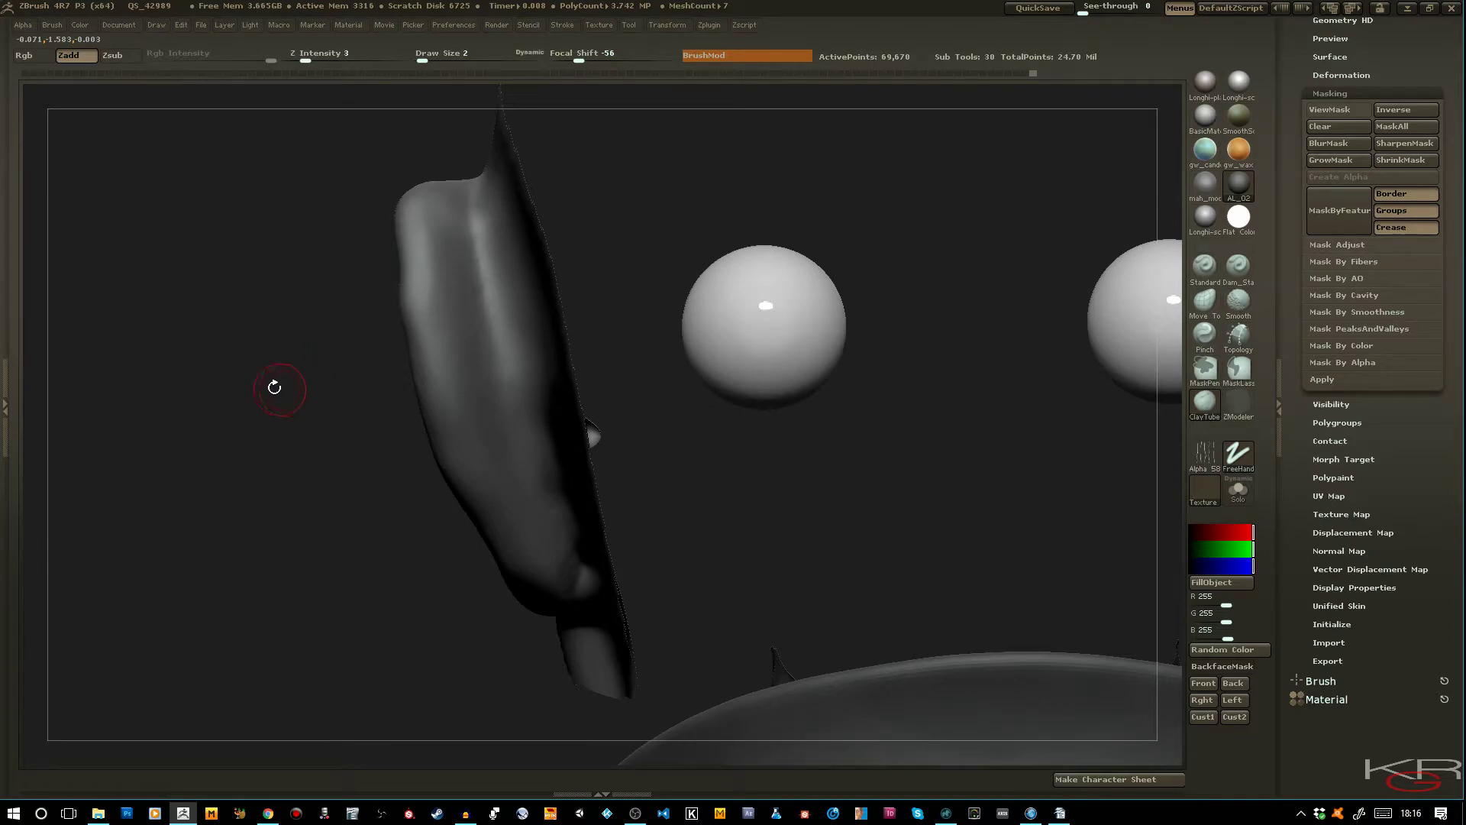
Sculpt the crease along the back of the ear where it joins the skull
mouse_move(293, 336)
left_mouse_down()
mouse_move(281, 328)
mouse_move(318, 390)
mouse_move(372, 377)
mouse_move(281, 336)
mouse_move(313, 334)
left_mouse_up()
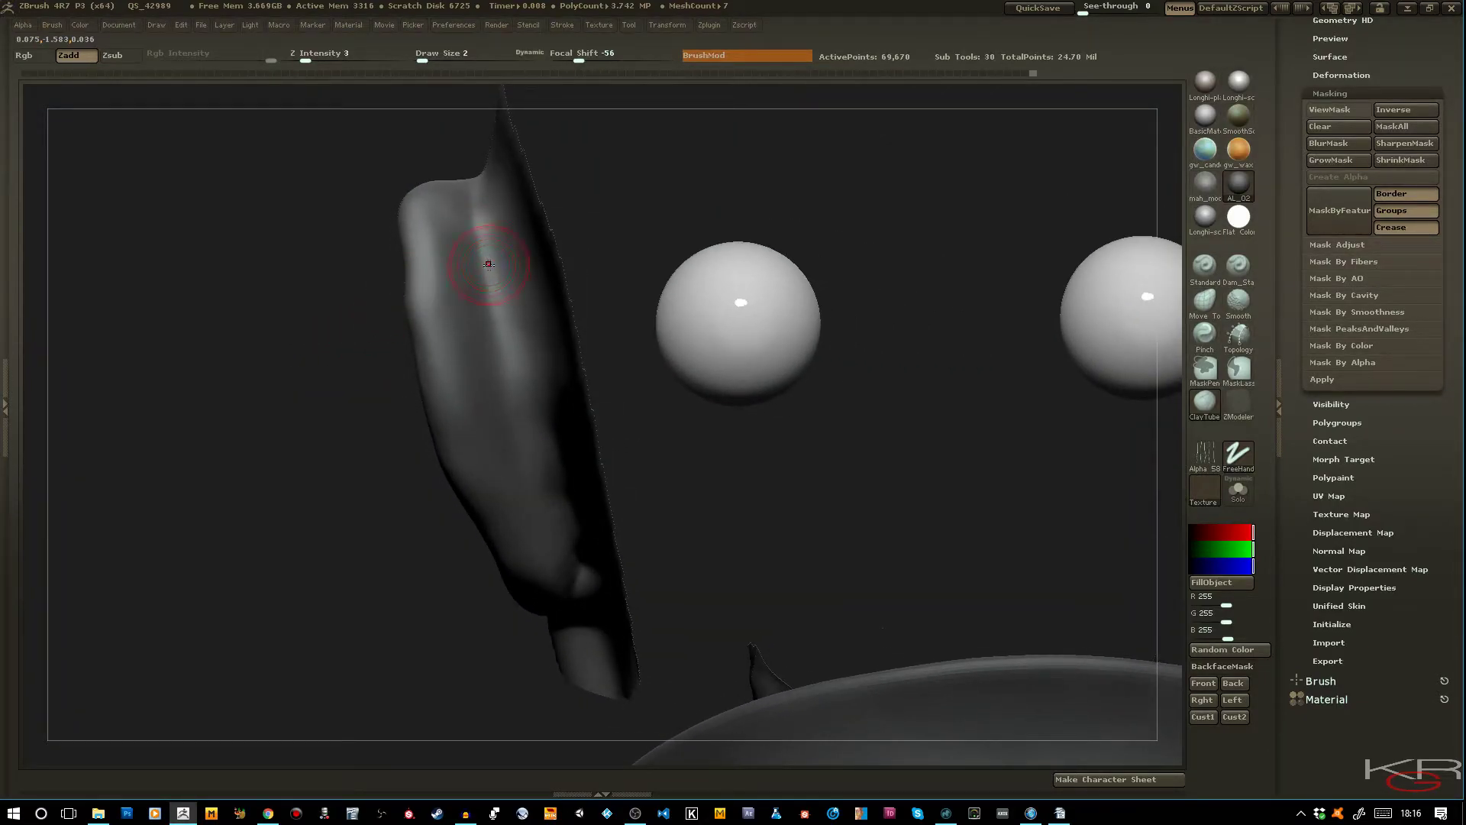
left_click_drag(479, 284, 478, 206)
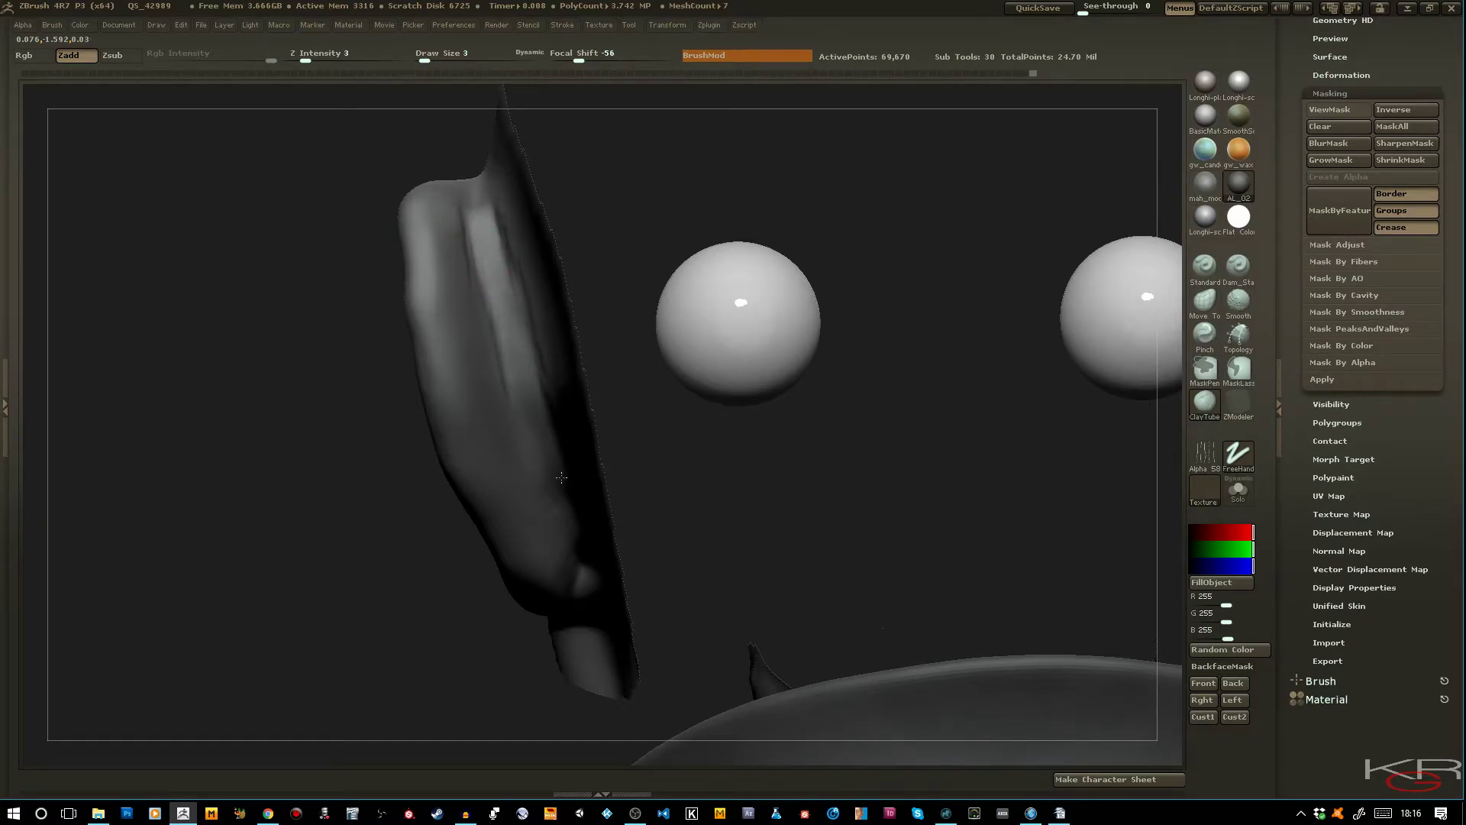
left_click_drag(496, 248, 517, 307)
mouse_move(334, 220)
left_mouse_down()
mouse_move(411, 180)
mouse_move(393, 187)
mouse_move(472, 190)
left_mouse_up()
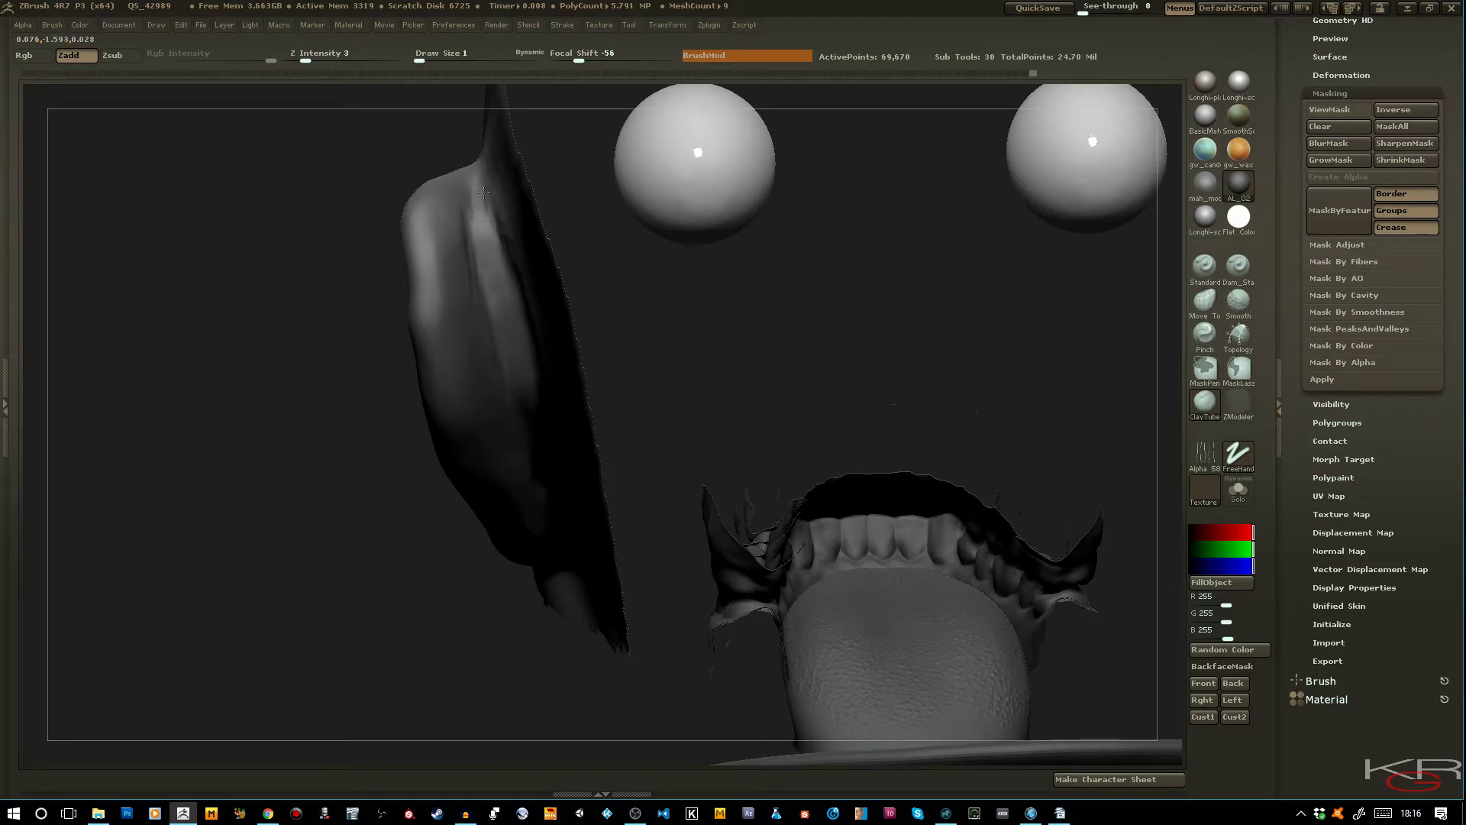
left_click_drag(473, 200, 391, 331)
Sculpt the long folds on the back of the ear with a draw size of 3
key("]")
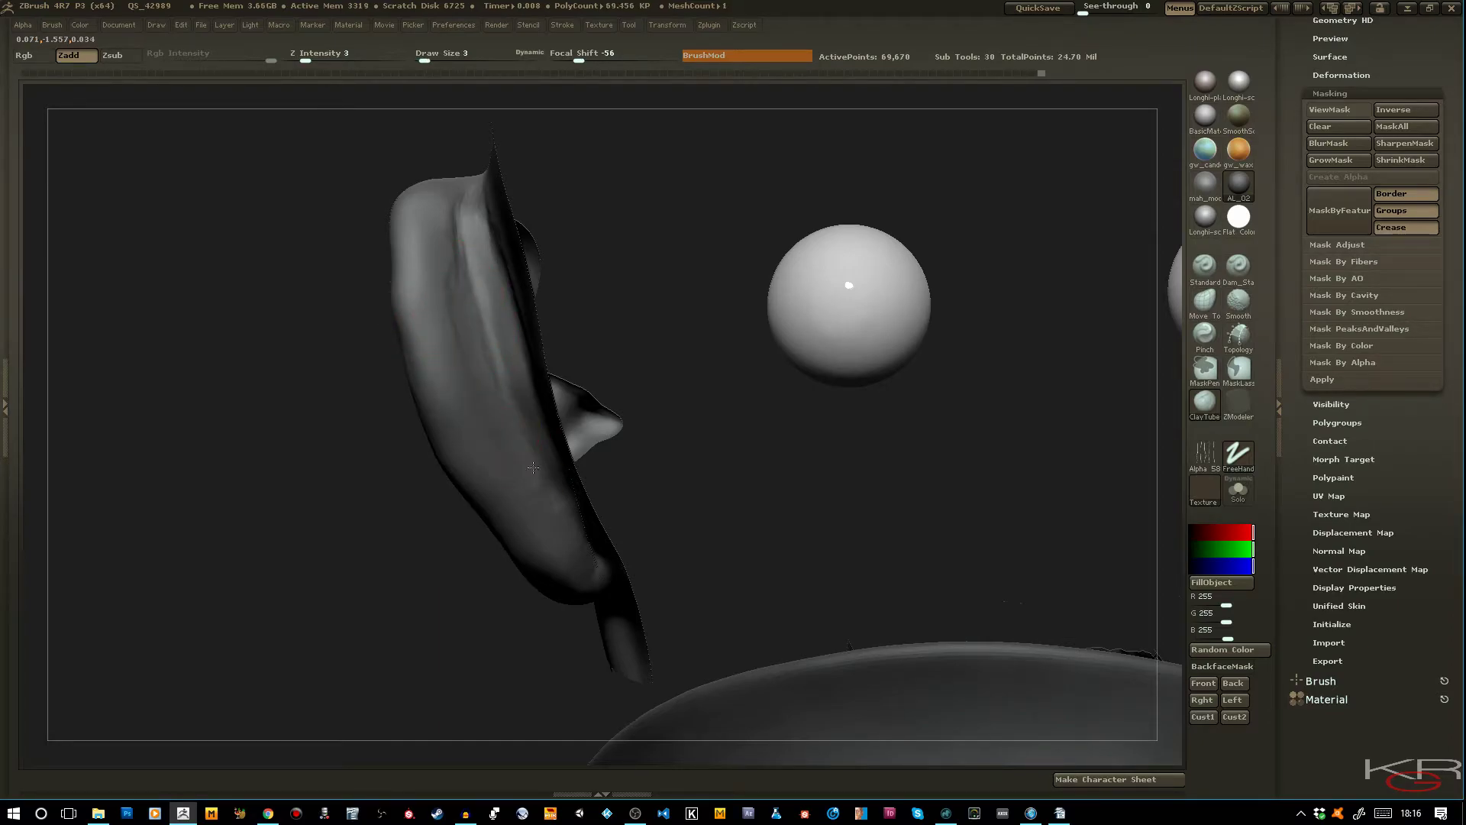
left_click_drag(453, 252, 459, 245)
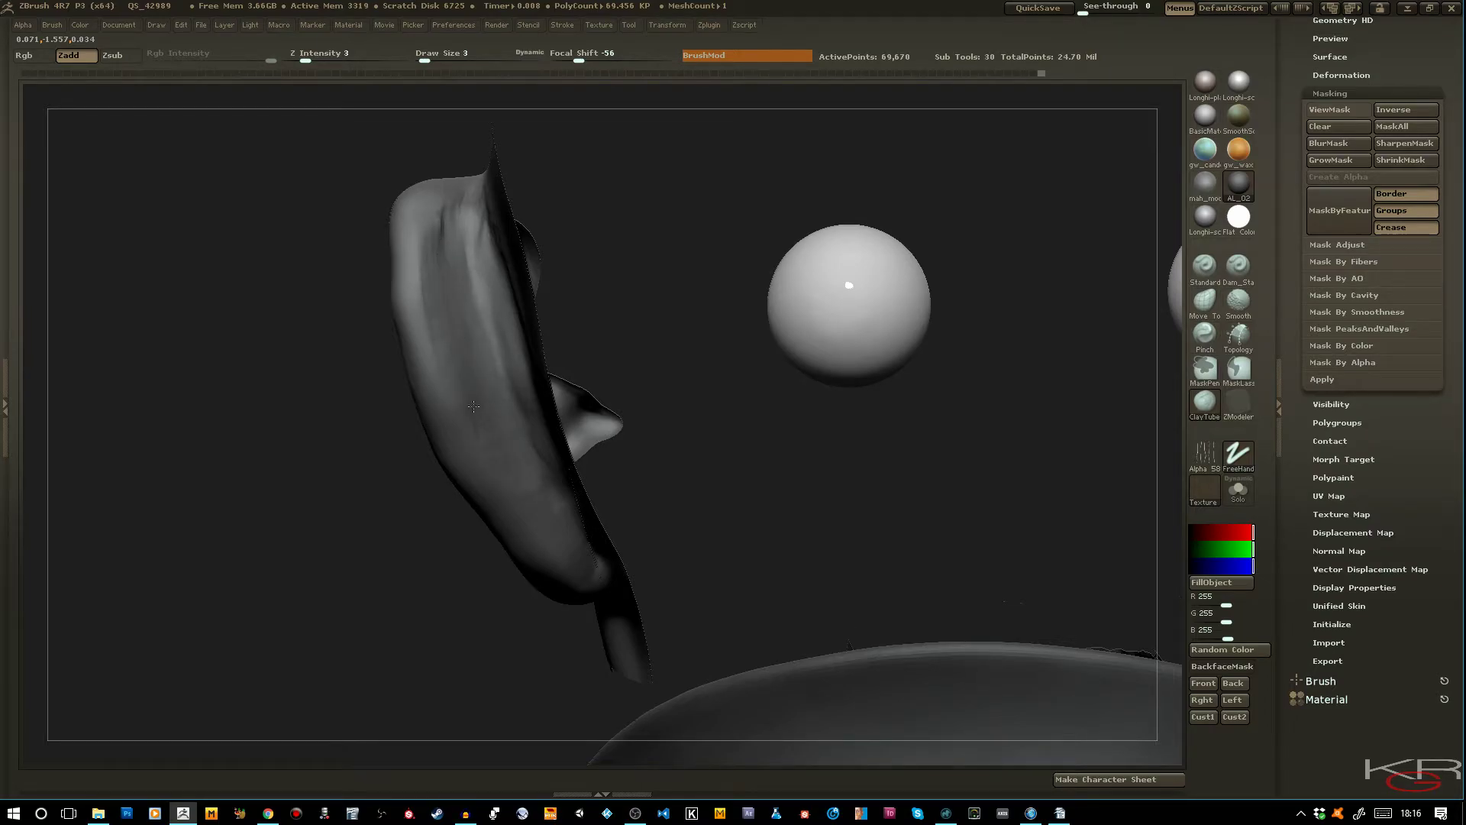
mouse_move(308, 310)
left_mouse_down()
mouse_move(534, 305)
mouse_move(316, 301)
mouse_move(336, 309)
left_mouse_up()
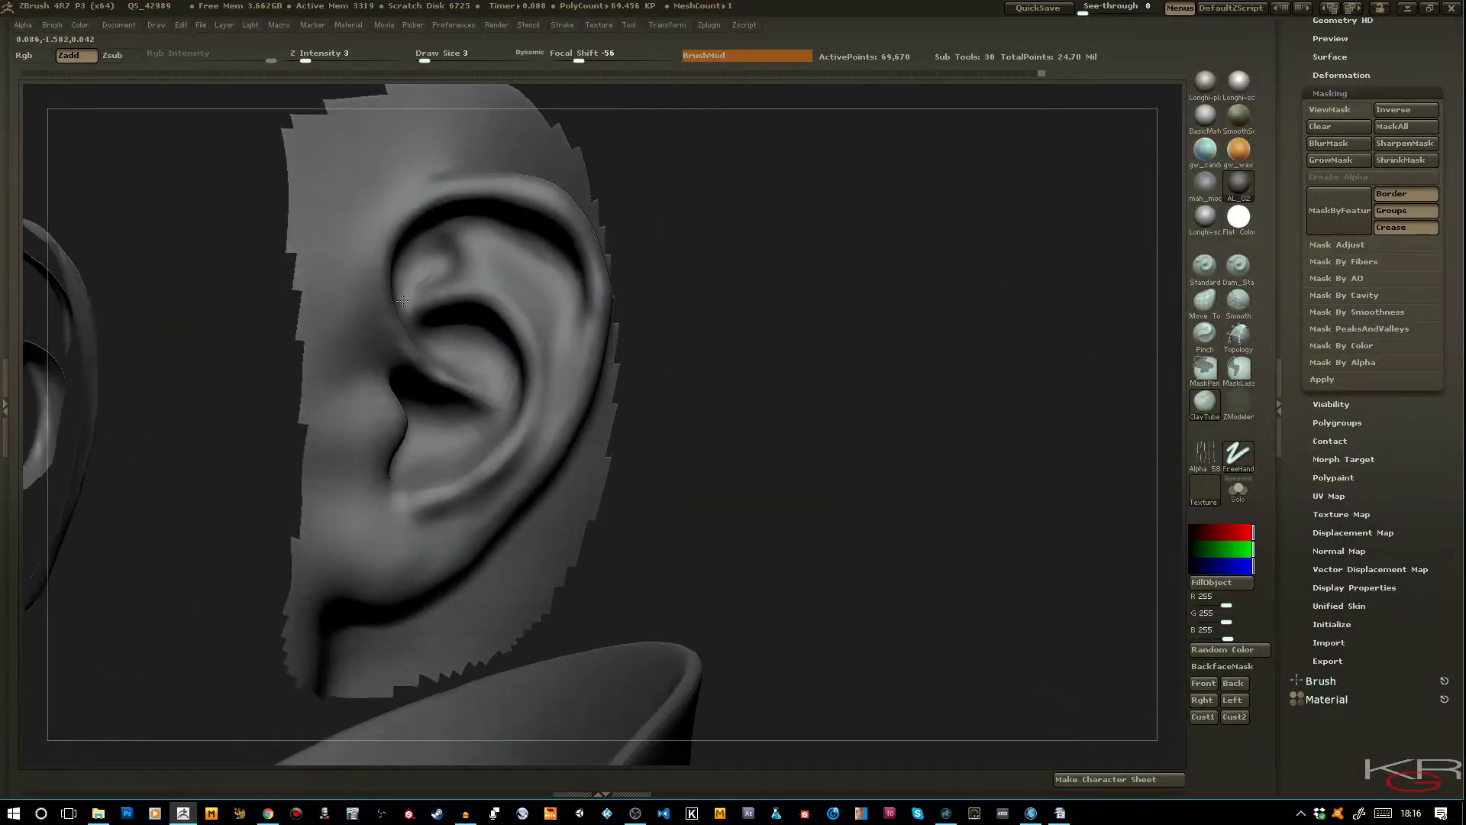
Smooth the ear's inner bowl and the fold beneath the upper rim, and reduce the draw size to 2
key("shift")
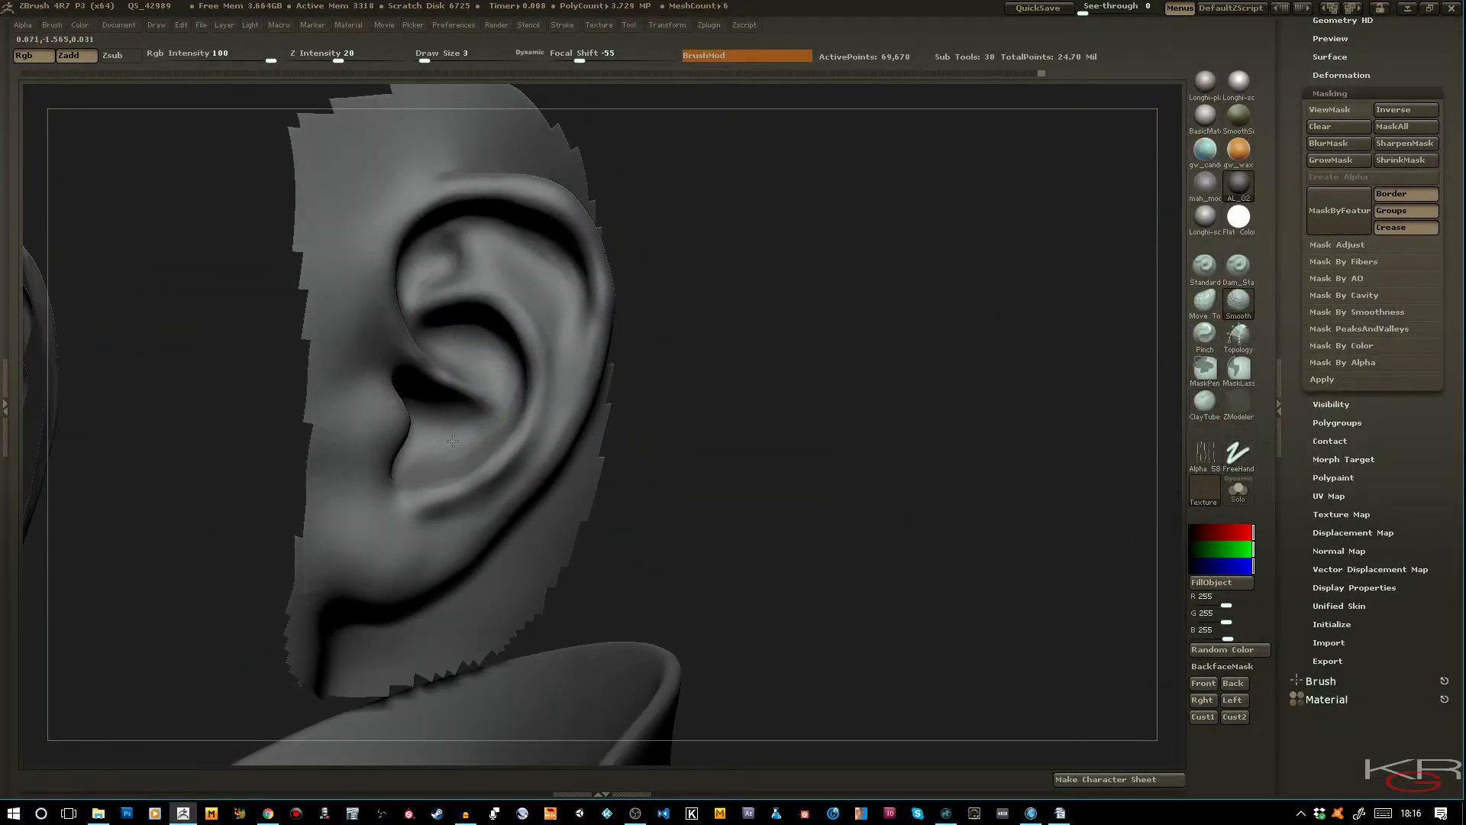
left_click_drag(713, 501, 519, 290)
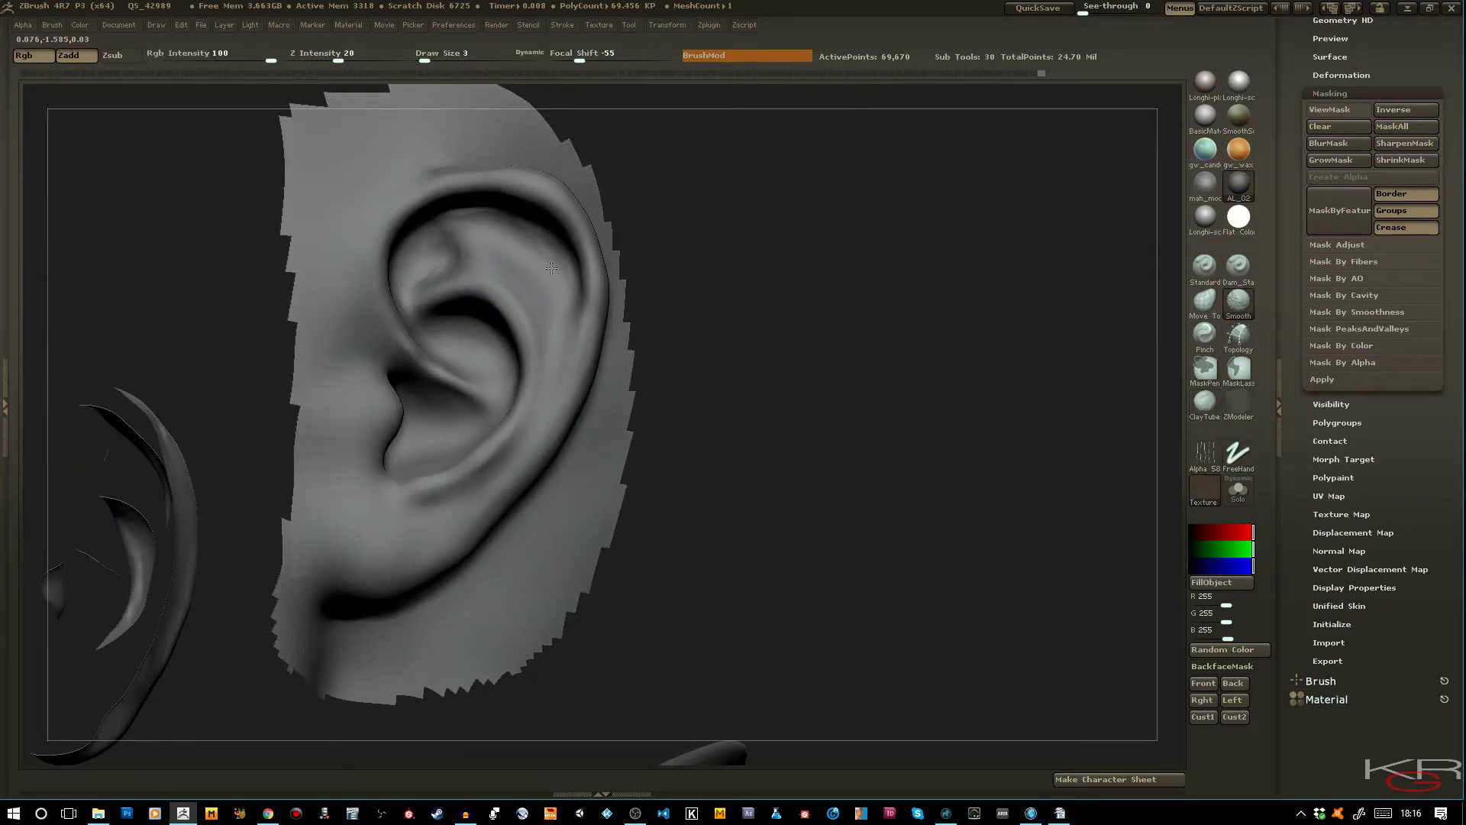
left_click_drag(720, 337, 484, 229)
left_click_drag(674, 355, 457, 247)
key("bracketleft")
key("bracketright")
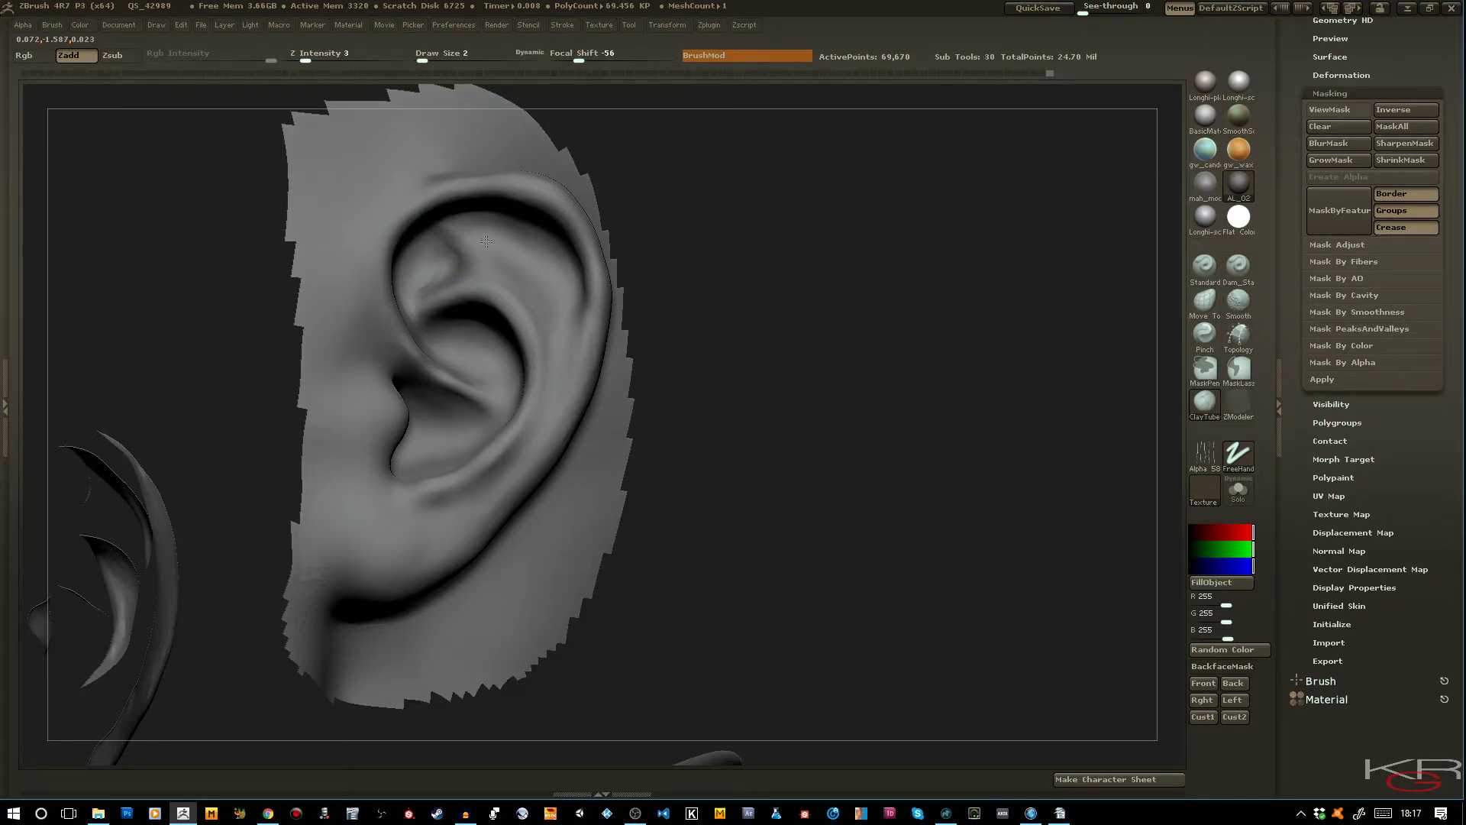
Refine and smooth the upper inner hollow where the front of the rim runs into the bowl
mouse_move(427, 280)
left_mouse_down("shift")
mouse_move(436, 270)
mouse_move(413, 295)
left_mouse_up("shift")
left_click_drag(767, 405, 724, 455)
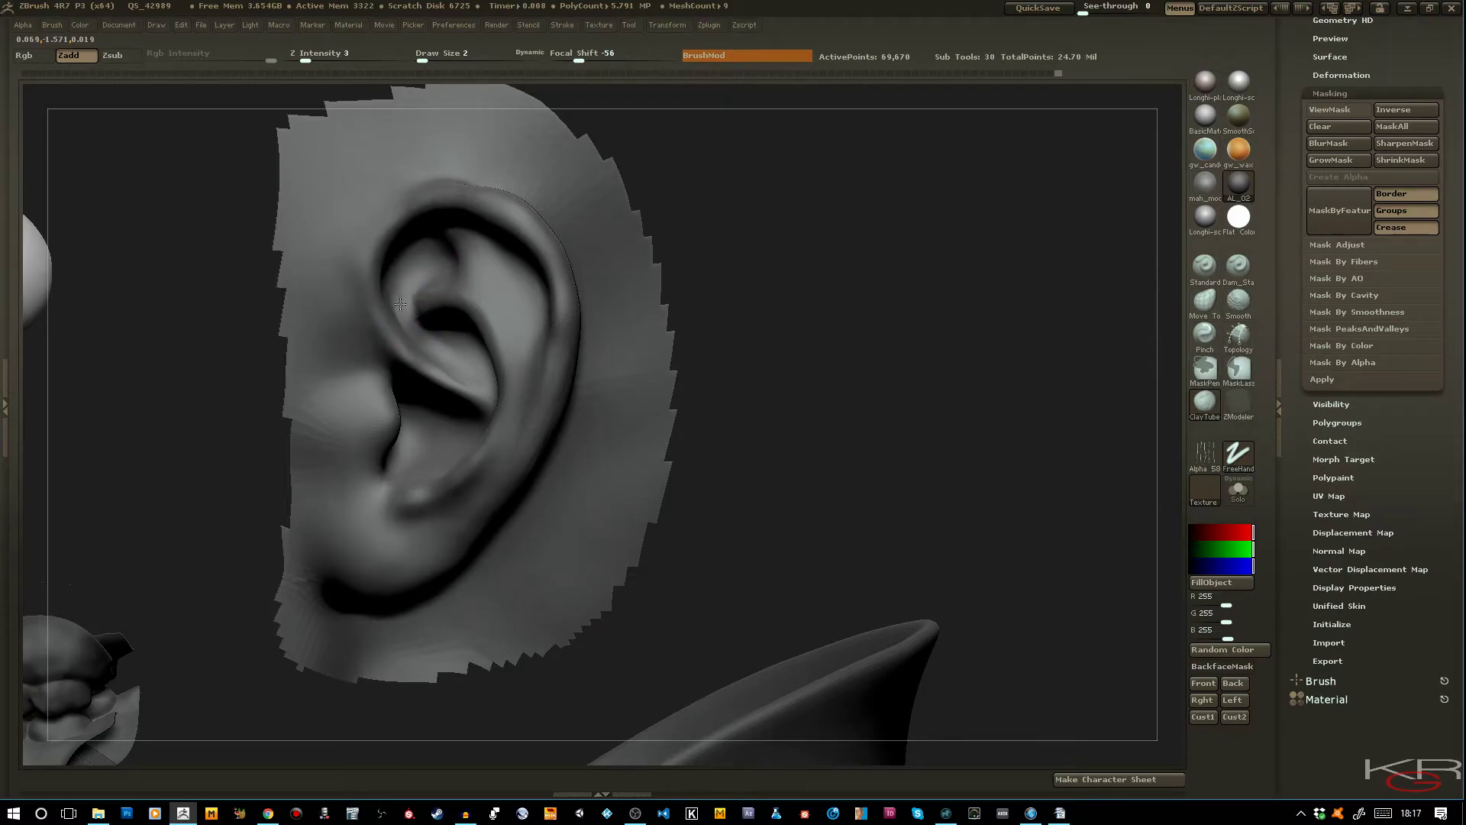
key("shift")
mouse_move(412, 301)
left_mouse_down("shift")
mouse_move(458, 329)
mouse_move(437, 342)
left_mouse_up("shift")
Smooth the back surface of the ear along its outer rim
left_click_drag(565, 380, 333, 243)
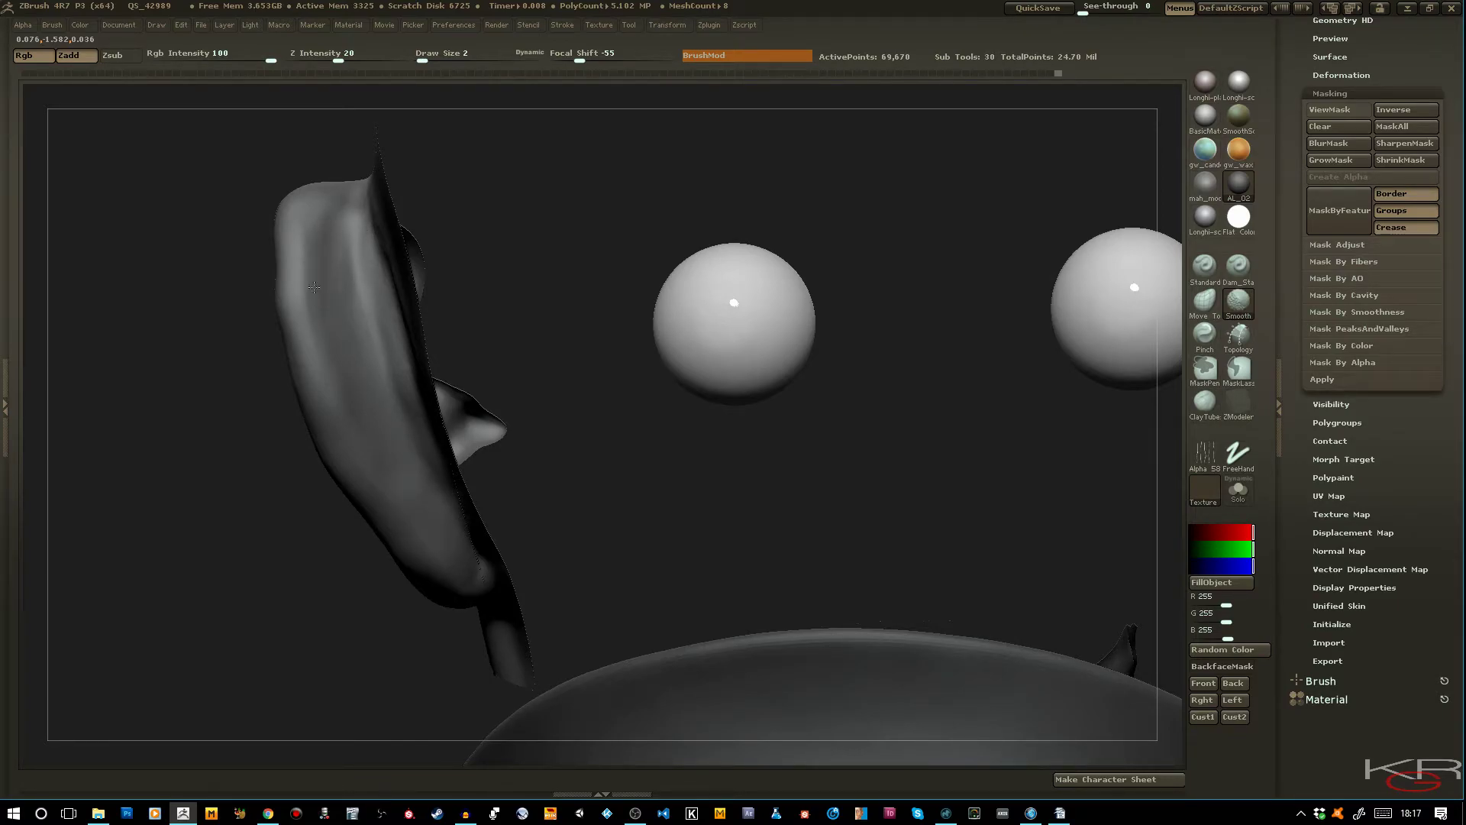
left_click_drag(221, 373, 376, 379)
left_click_drag(603, 440, 672, 497)
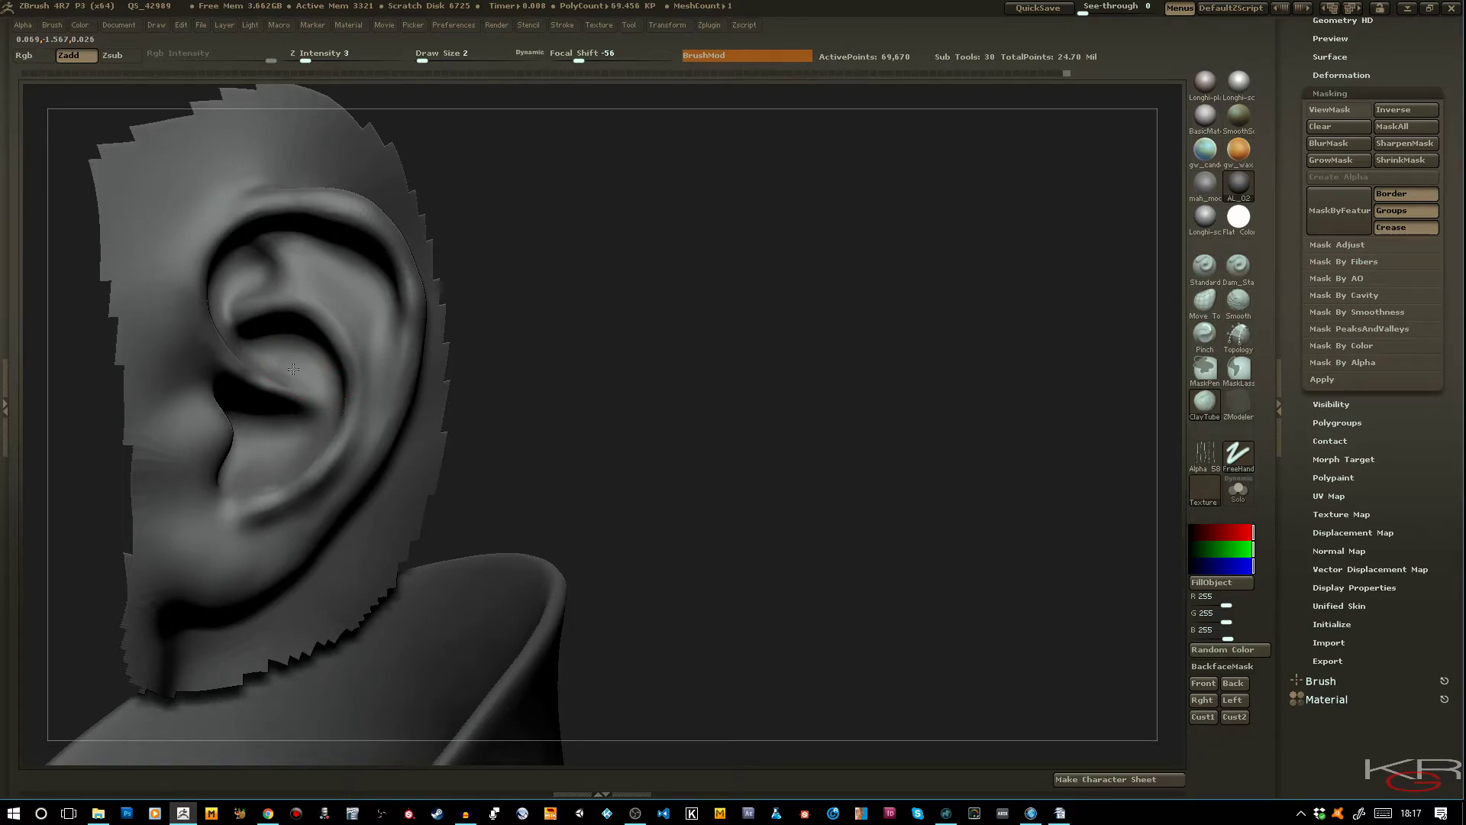
Define the ridge crossing the bowl above the ear opening, smoothing it and using a draw size of 1 for finer detail
left_click_drag(543, 468, 596, 418)
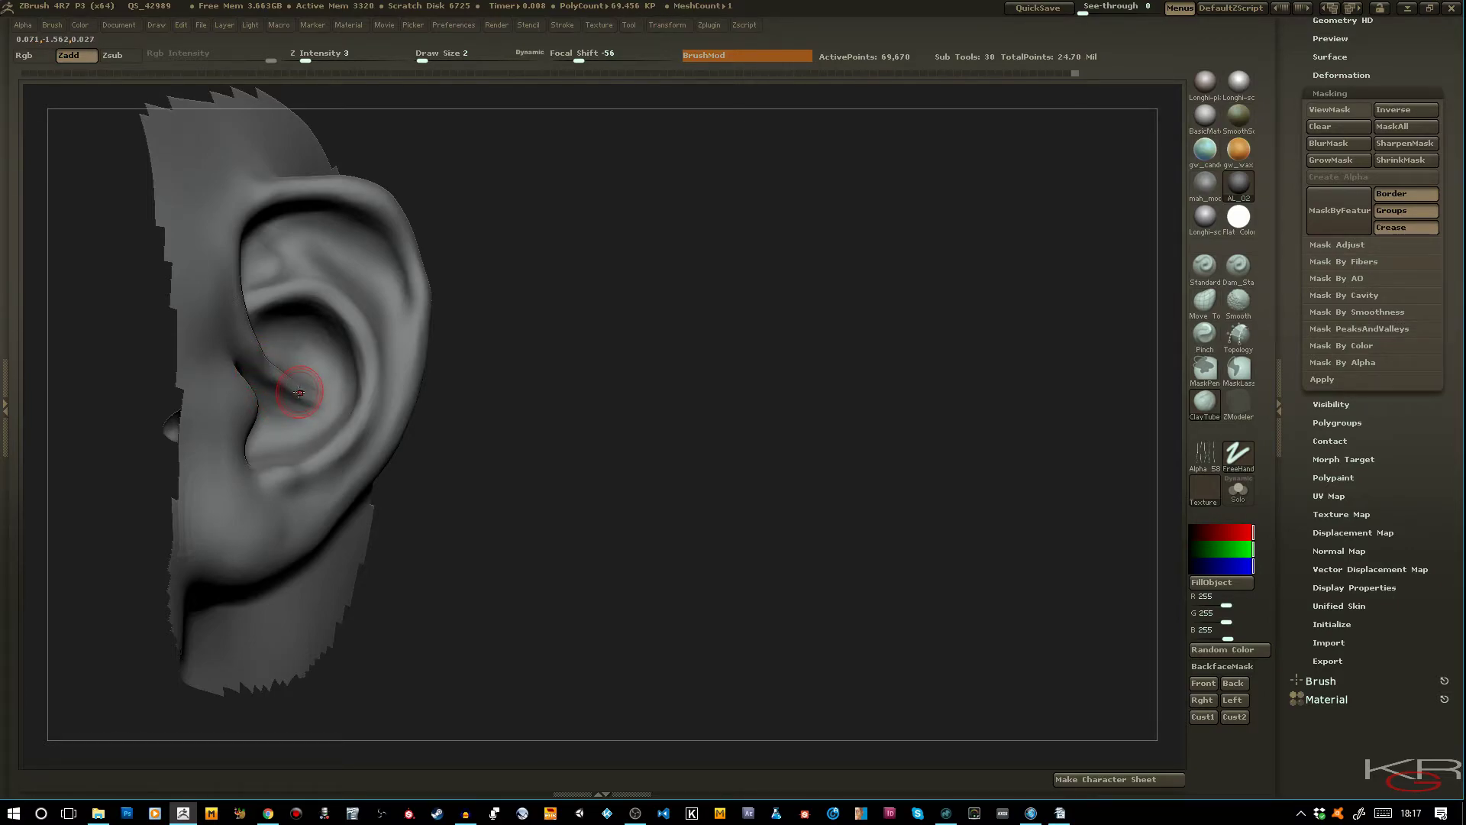
left_click_drag(306, 403, 310, 394, "shift")
left_click_drag(516, 488, 326, 436)
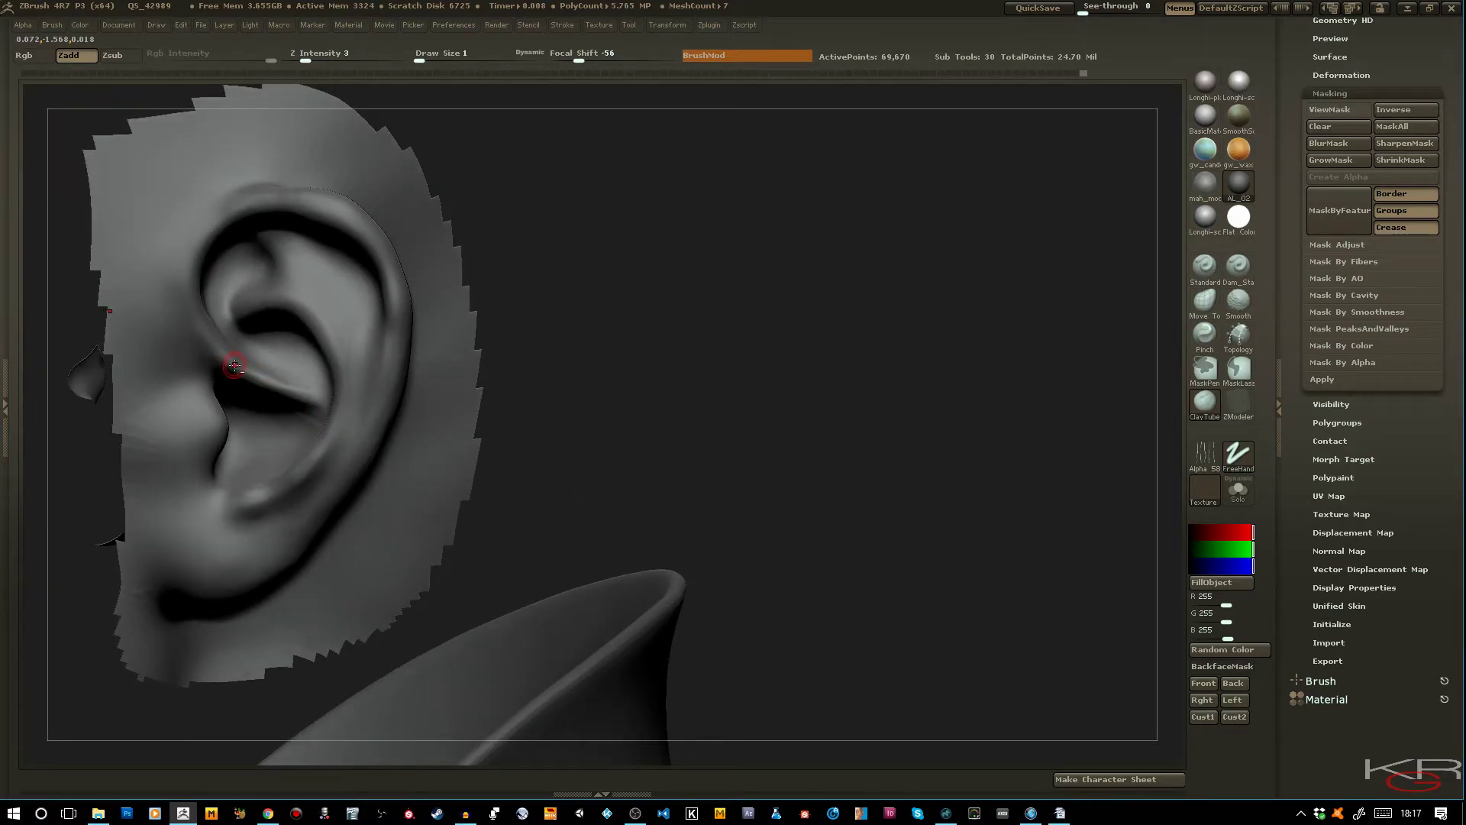
left_click_drag(631, 478, 540, 445)
key("shift")
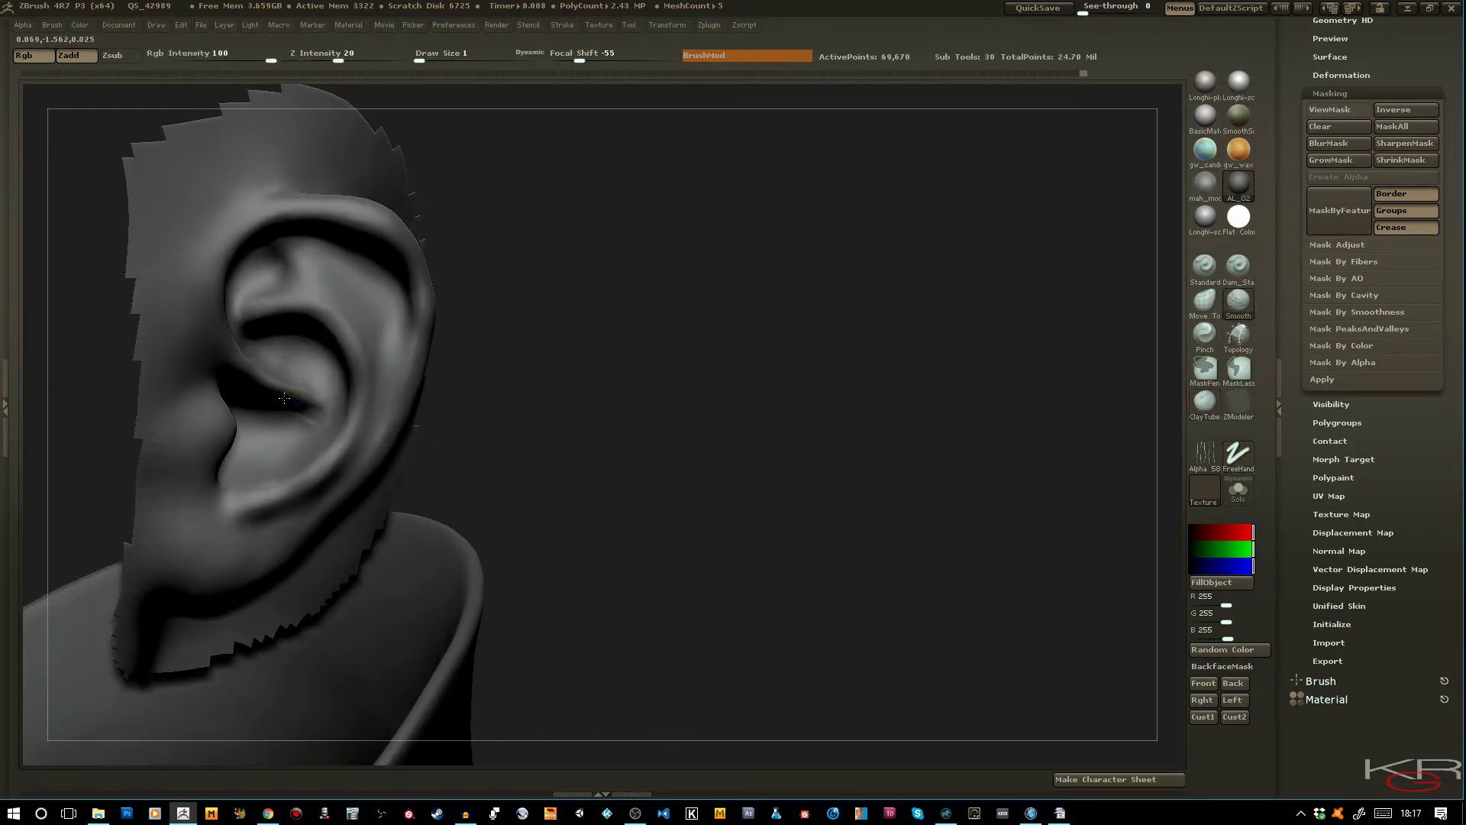
Smooth the ear's bowl and the inner ridge behind it with a draw size of 3
left_click(327, 407, "ctrl+shift")
key("shift")
mouse_move(640, 519)
left_mouse_down()
mouse_move(579, 510)
mouse_move(533, 468)
left_mouse_up()
key("shift")
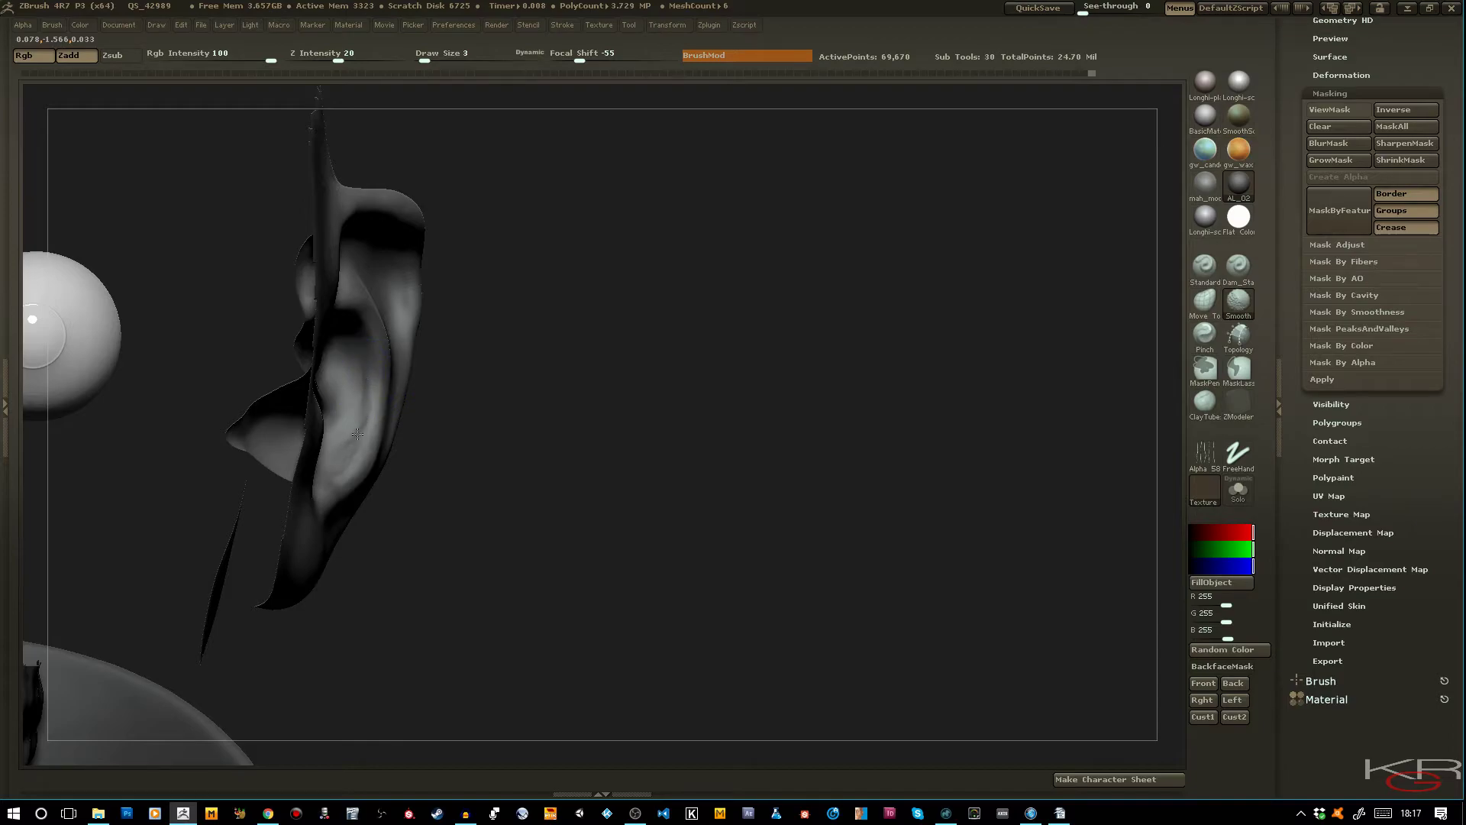
mouse_move(358, 425)
left_mouse_down()
mouse_move(484, 497)
mouse_move(355, 452)
left_mouse_up()
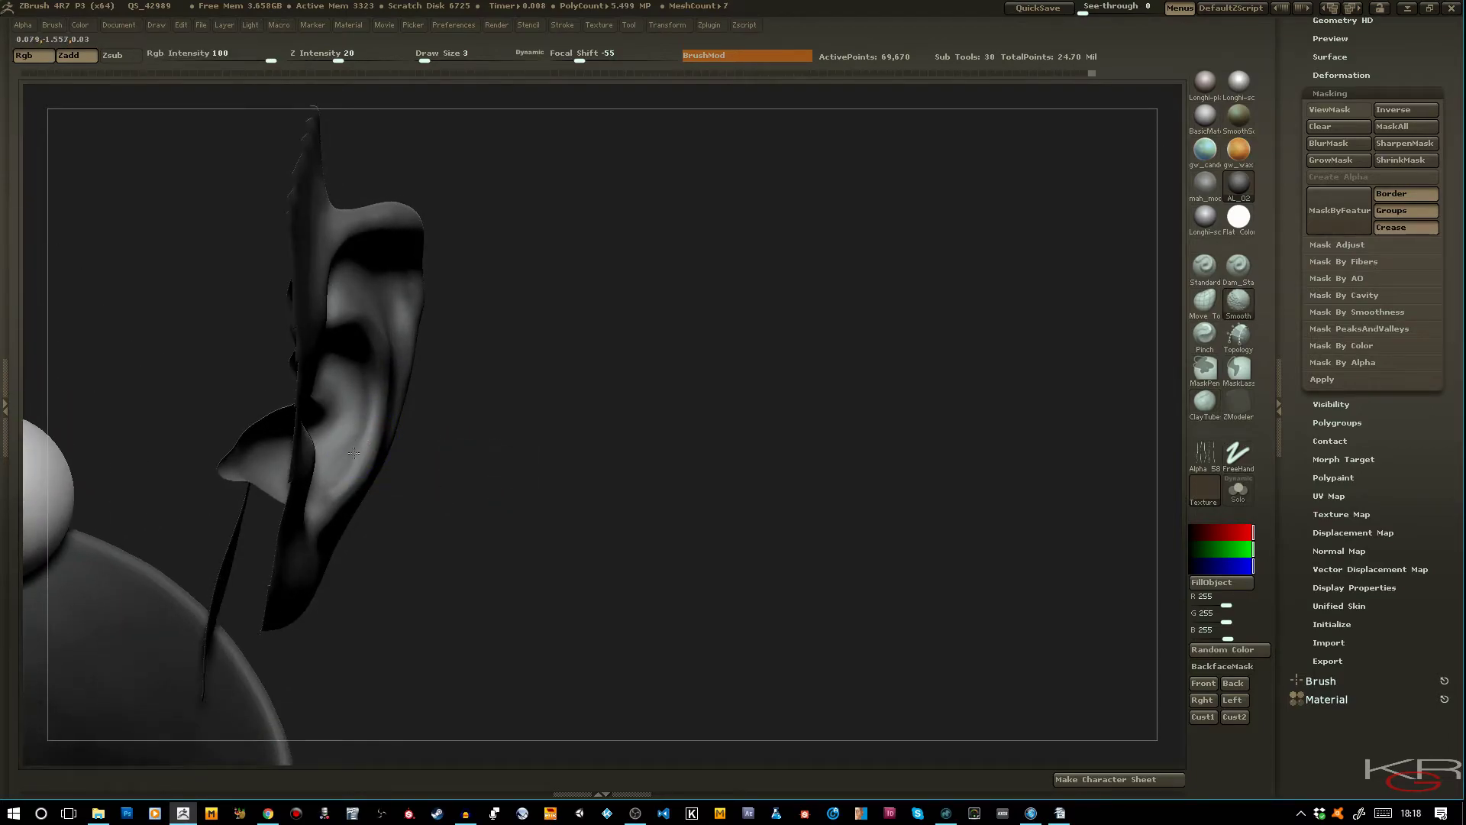
mouse_move(401, 407)
left_mouse_down()
mouse_move(377, 369)
mouse_move(346, 473)
left_mouse_up()
key("shift")
left_click_drag(368, 377, 374, 420, "shift")
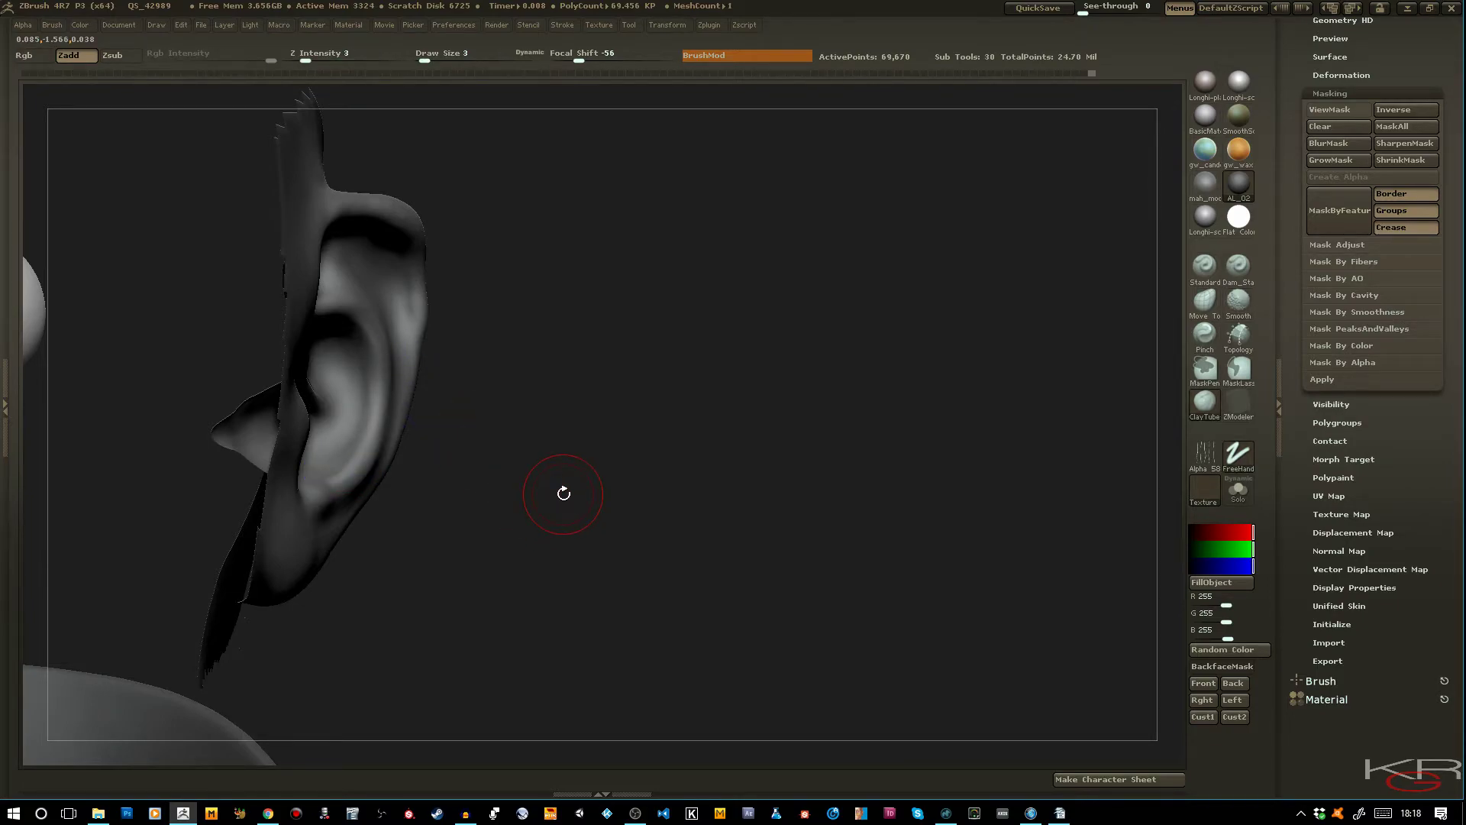
Unhide the rest of the head mesh and frame the head and shoulders from the front
left_click(571, 496, "ctrl+shift")
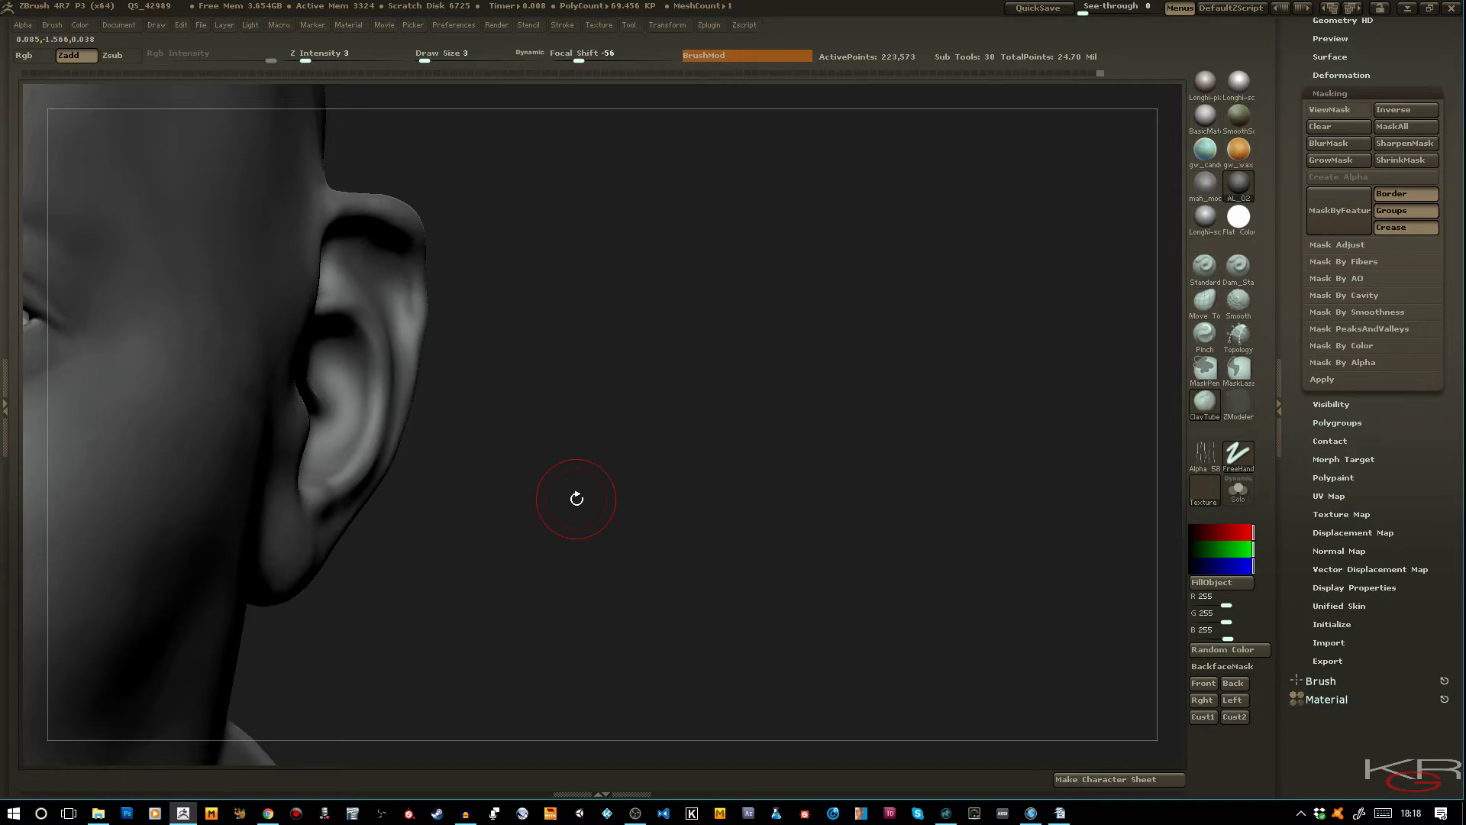
key("f")
key("f")
left_click_drag(799, 456, 832, 460)
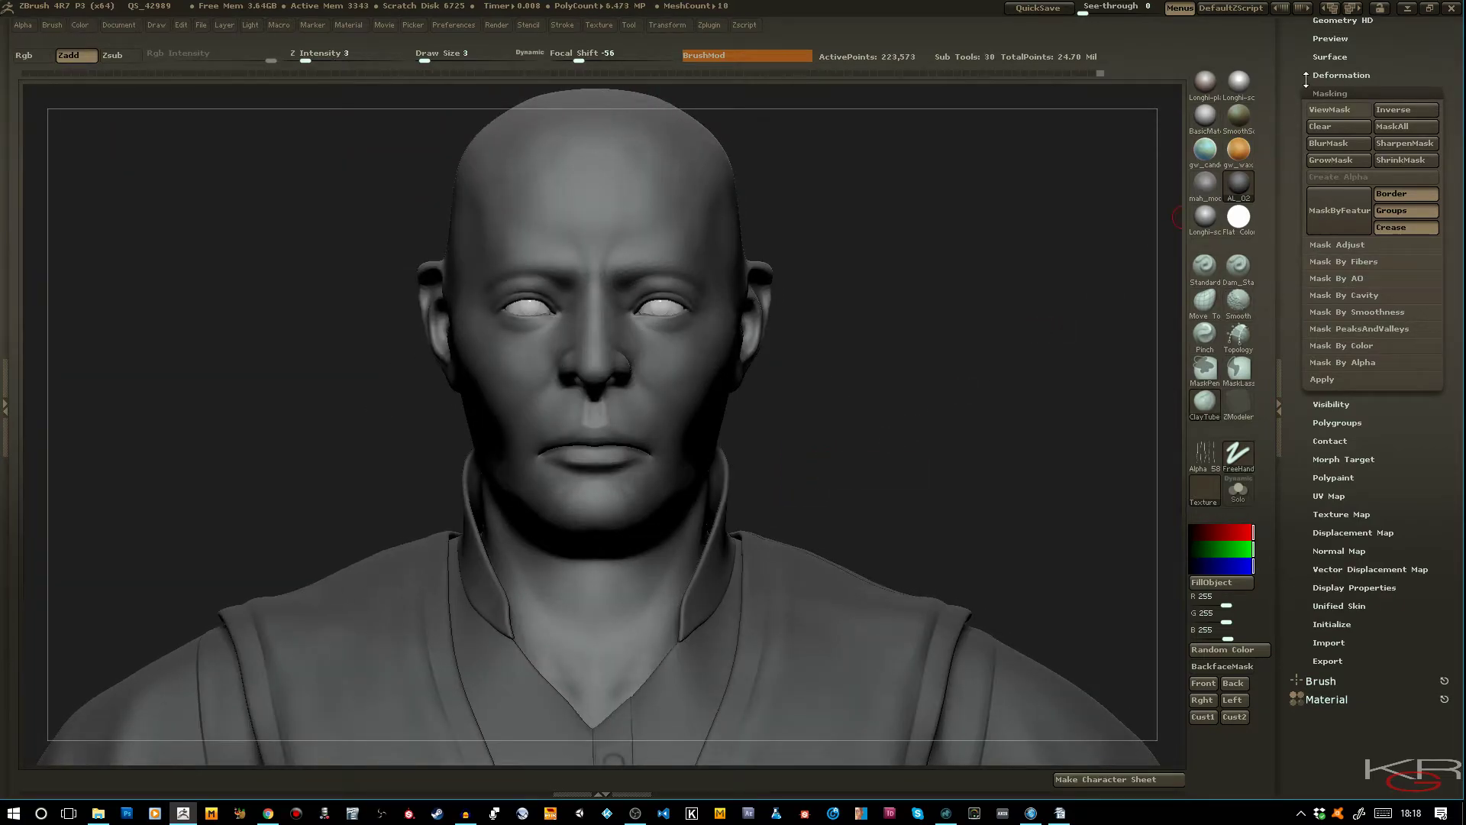
Hide the clothing and other subtools, leaving only the Head_low, LeftEye and RightEye subtools visible
left_click_drag(1305, 79, 1304, 151)
left_click(1328, 56)
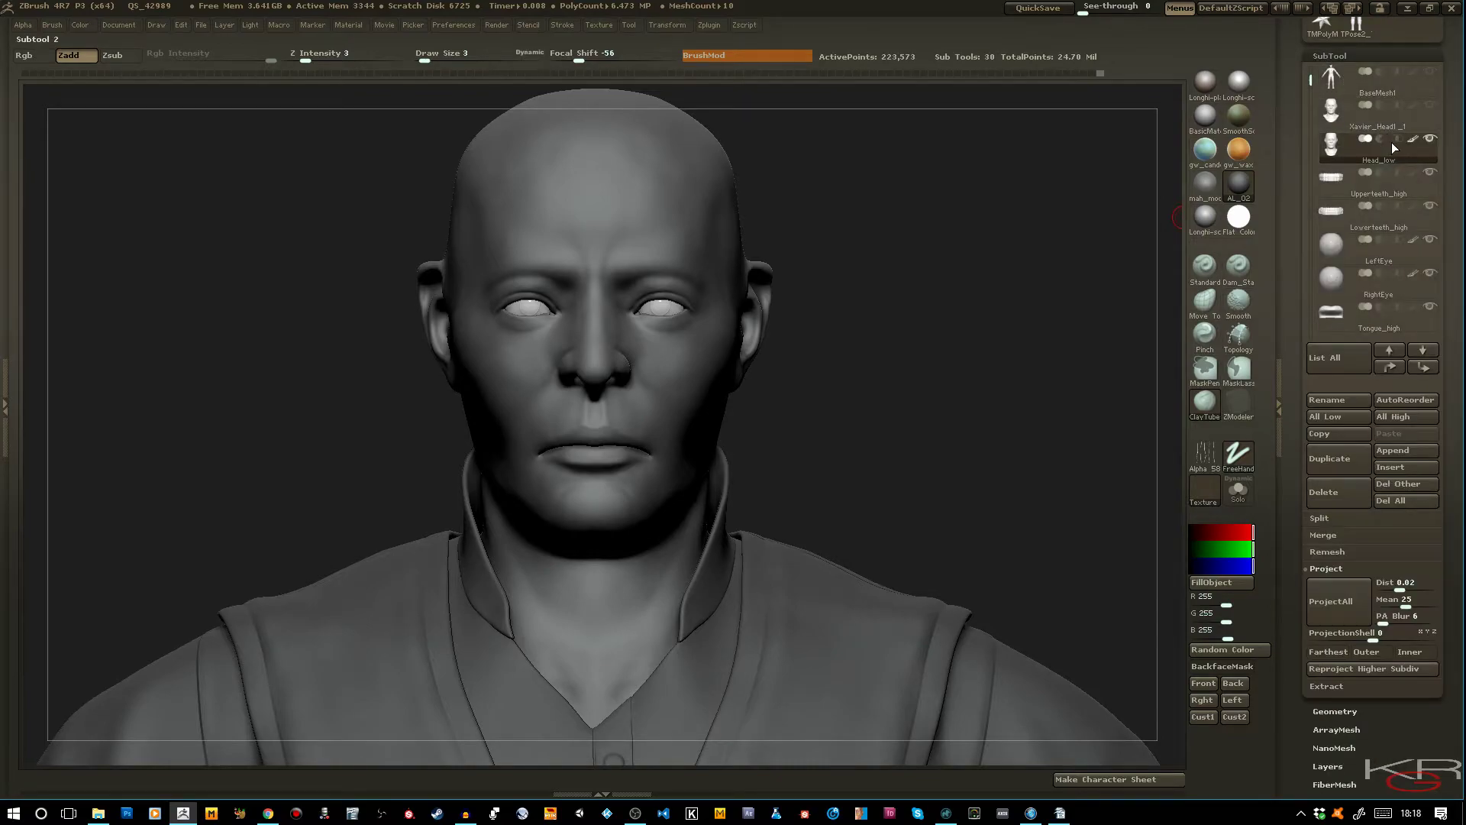
left_click(1430, 141)
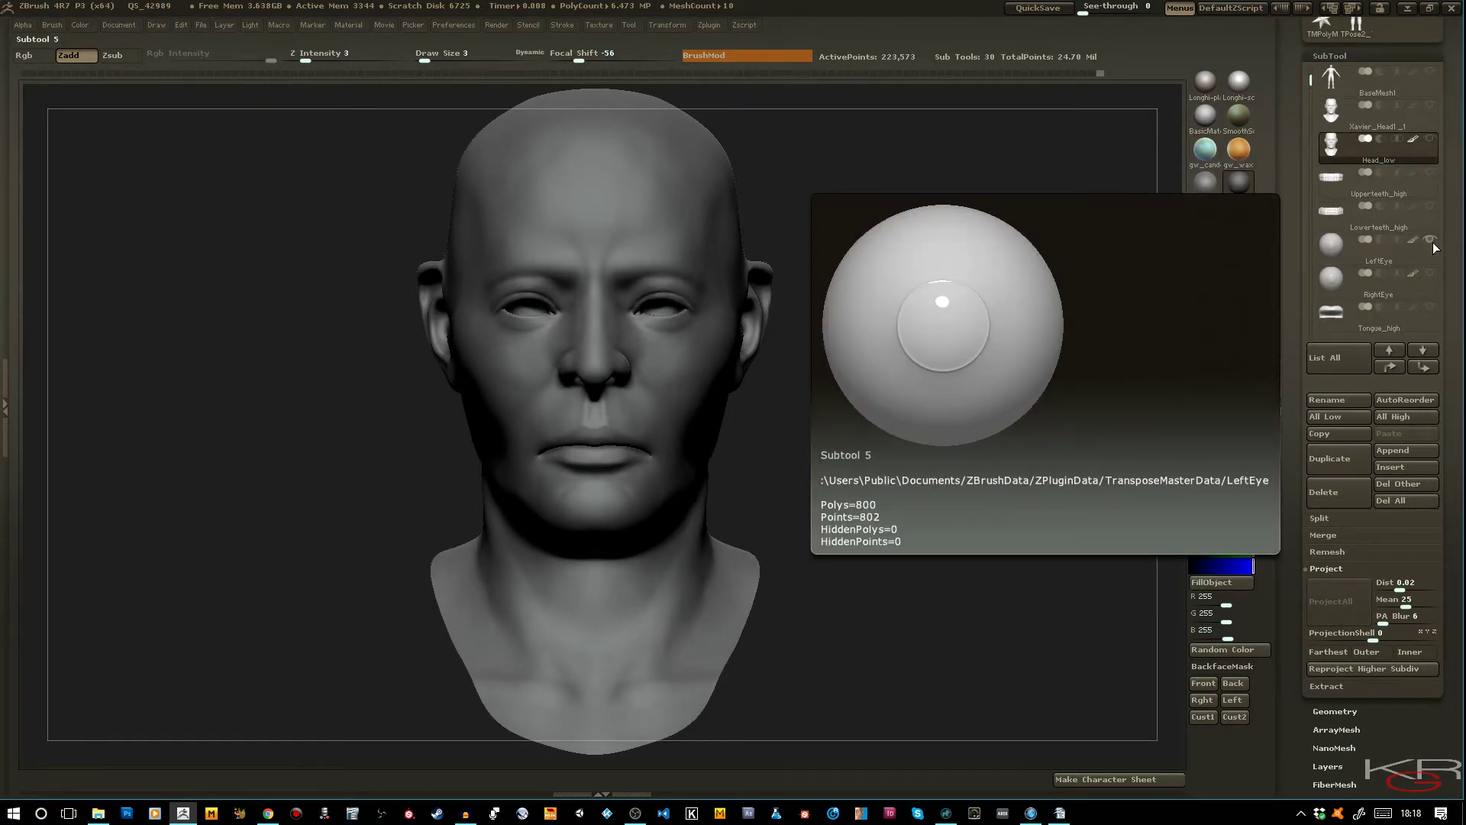
left_click(1429, 240)
left_click(1430, 274)
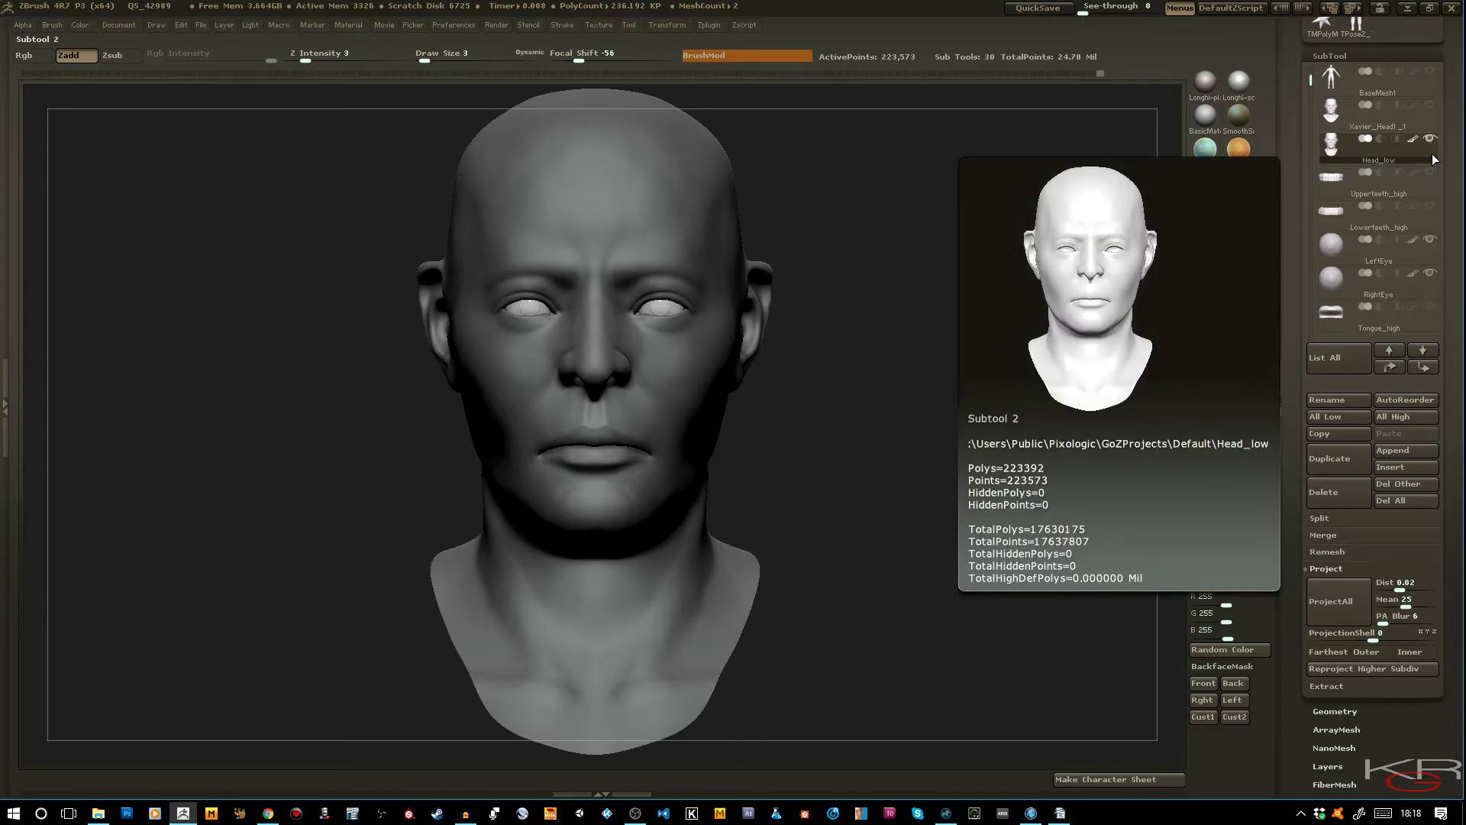
left_click_drag(818, 419, 834, 424)
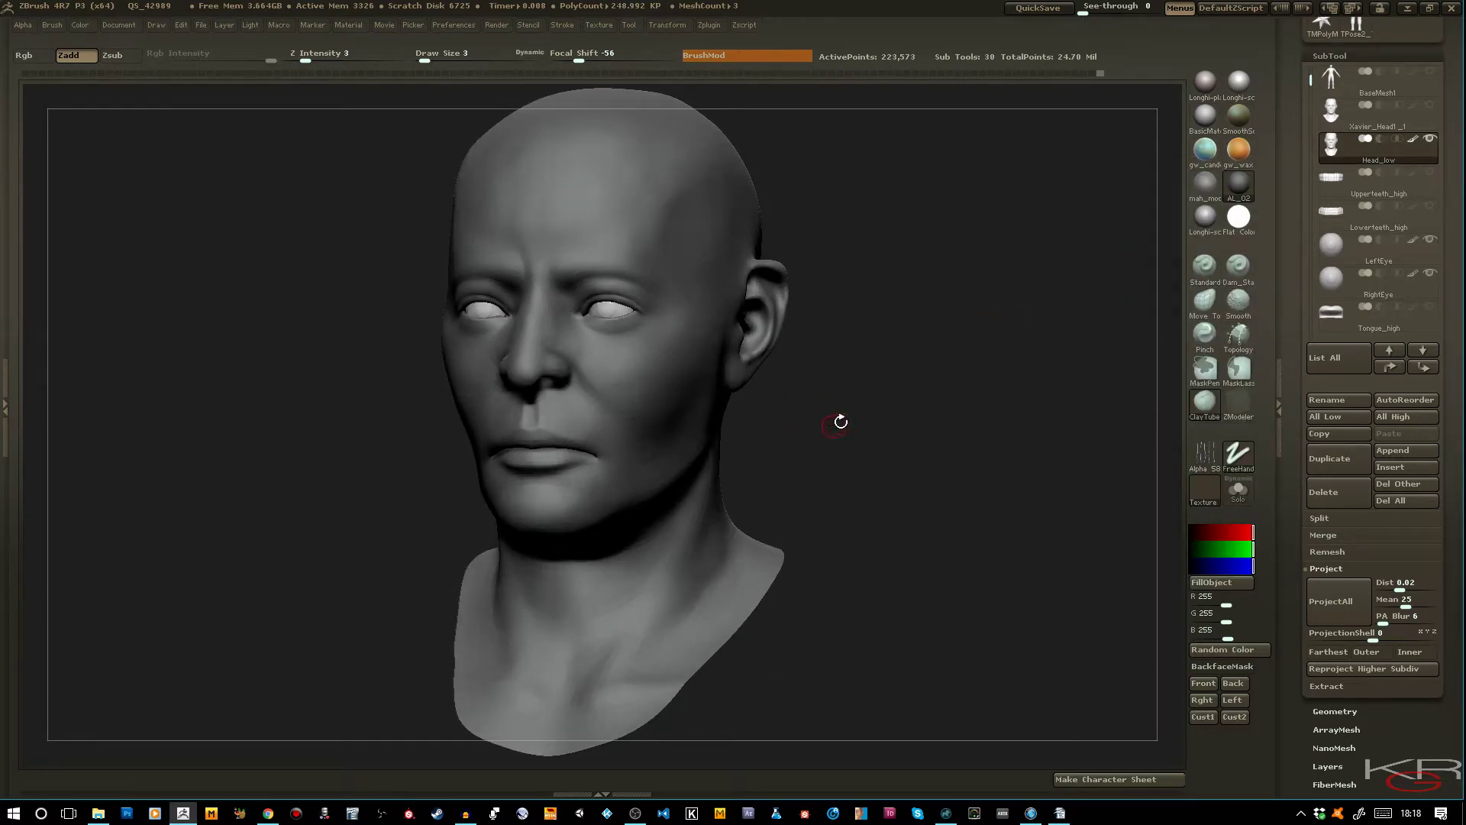
Apply the gw_wax material and examine the face from both sides
left_click(1239, 148)
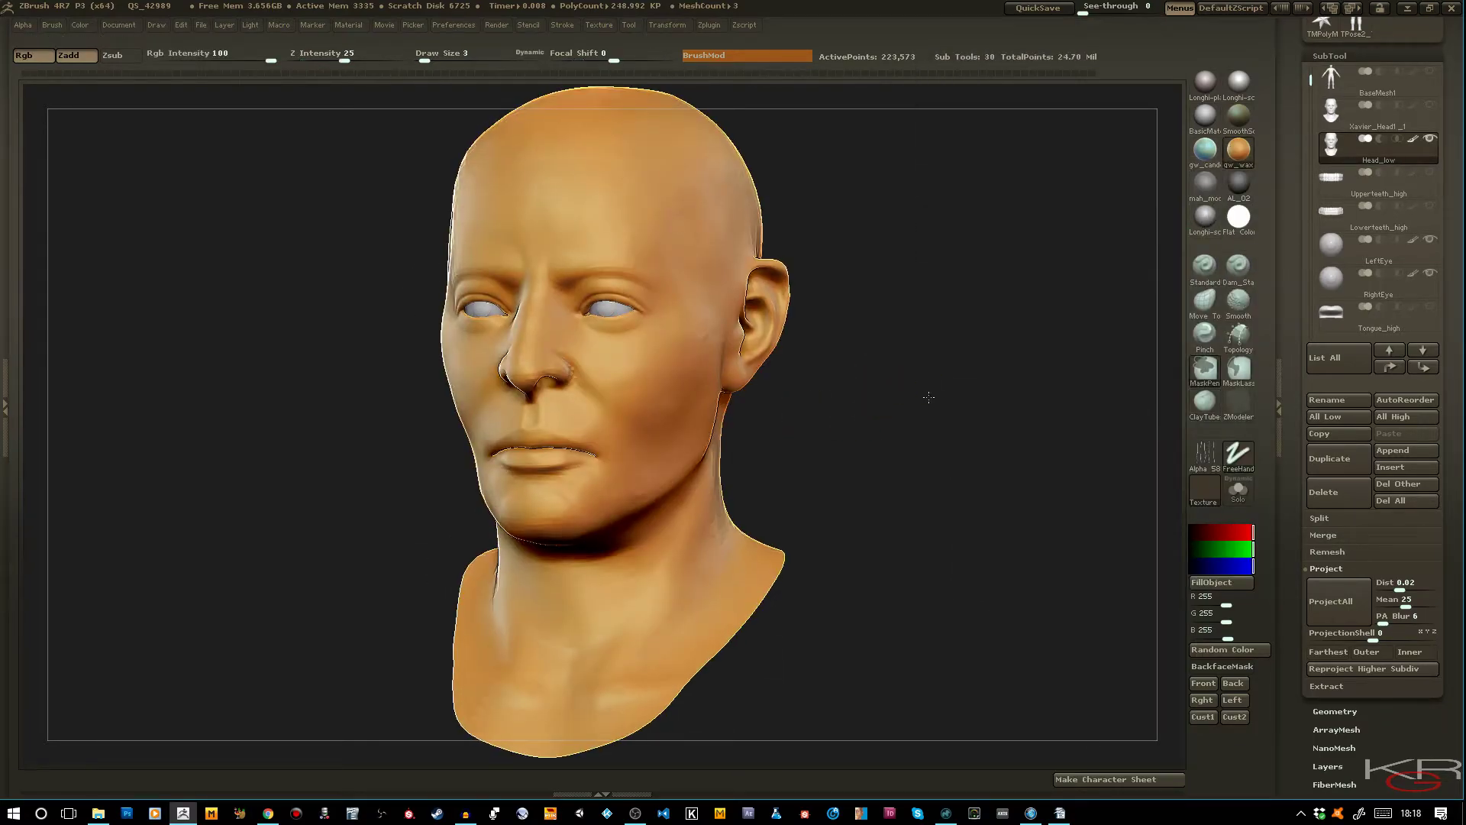
left_click_drag(929, 397, 954, 458, "alt")
left_click_drag(998, 415, 1004, 498)
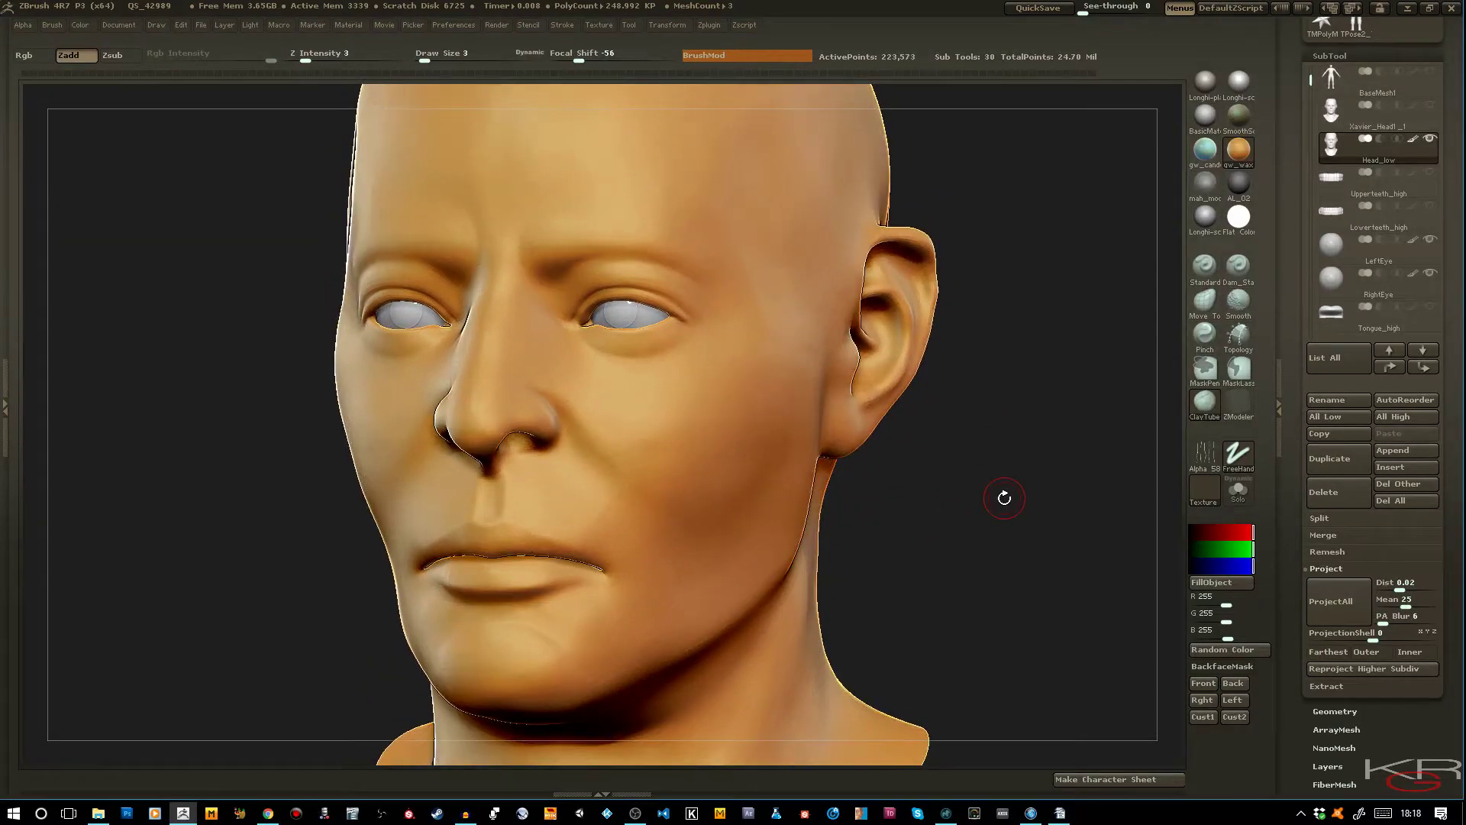
left_click_drag(943, 619, 995, 607)
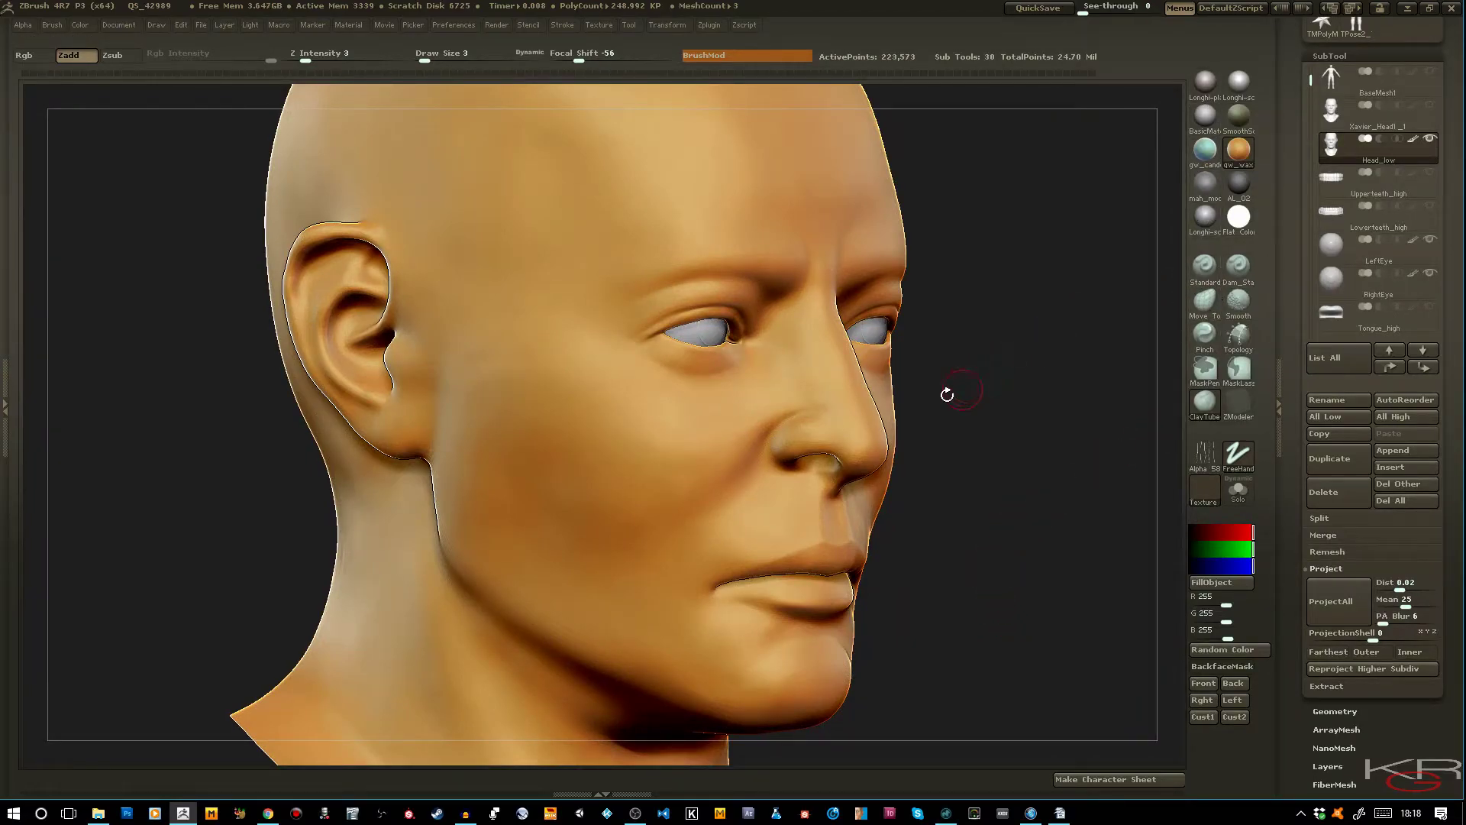
Sculpt the bridge and sides of the nose with a draw size of 5
key("bracketright")
key("bracketright")
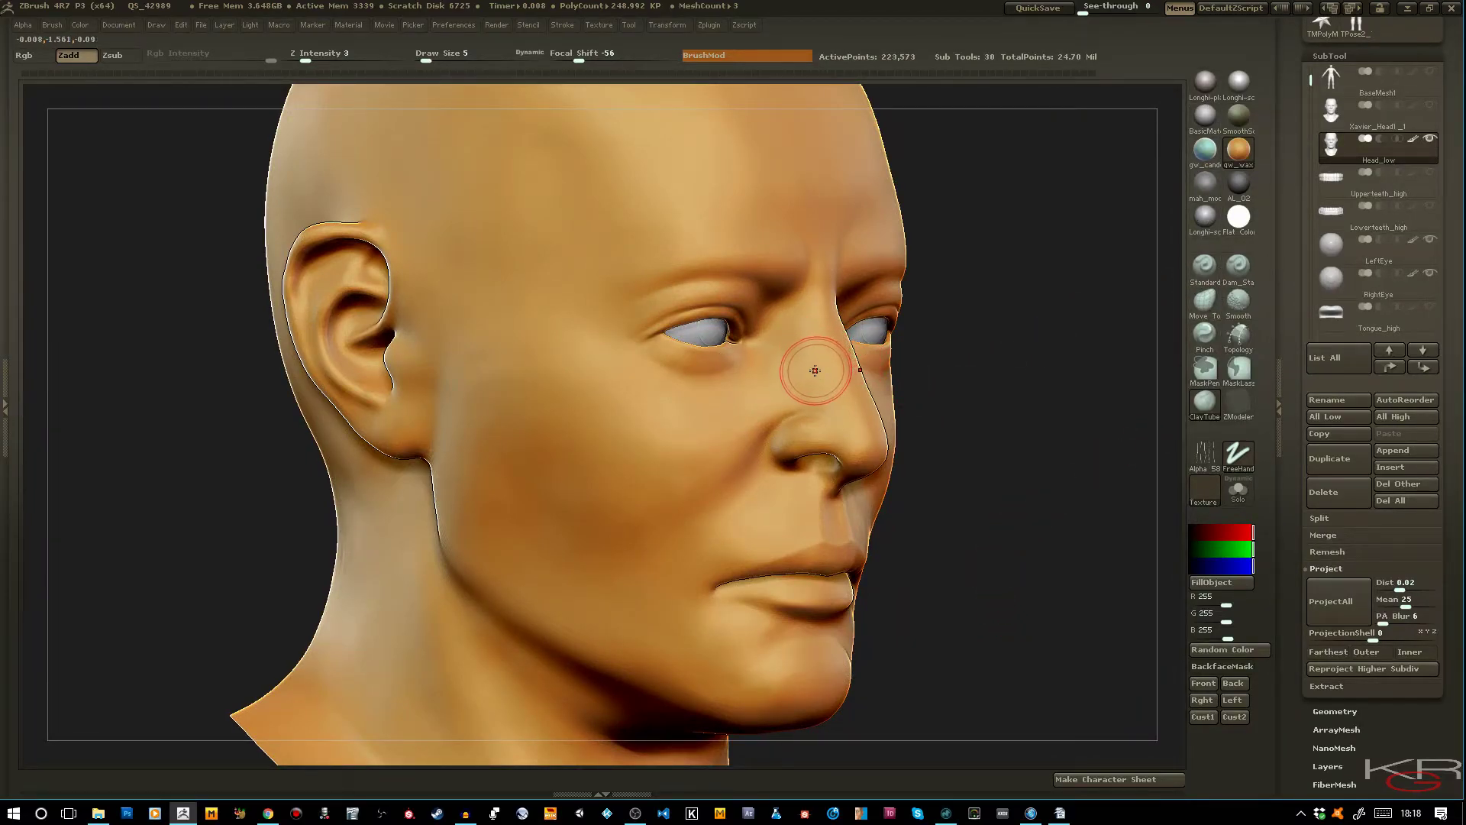
mouse_move(829, 346)
left_mouse_down()
mouse_move(803, 355)
mouse_move(828, 392)
left_mouse_up()
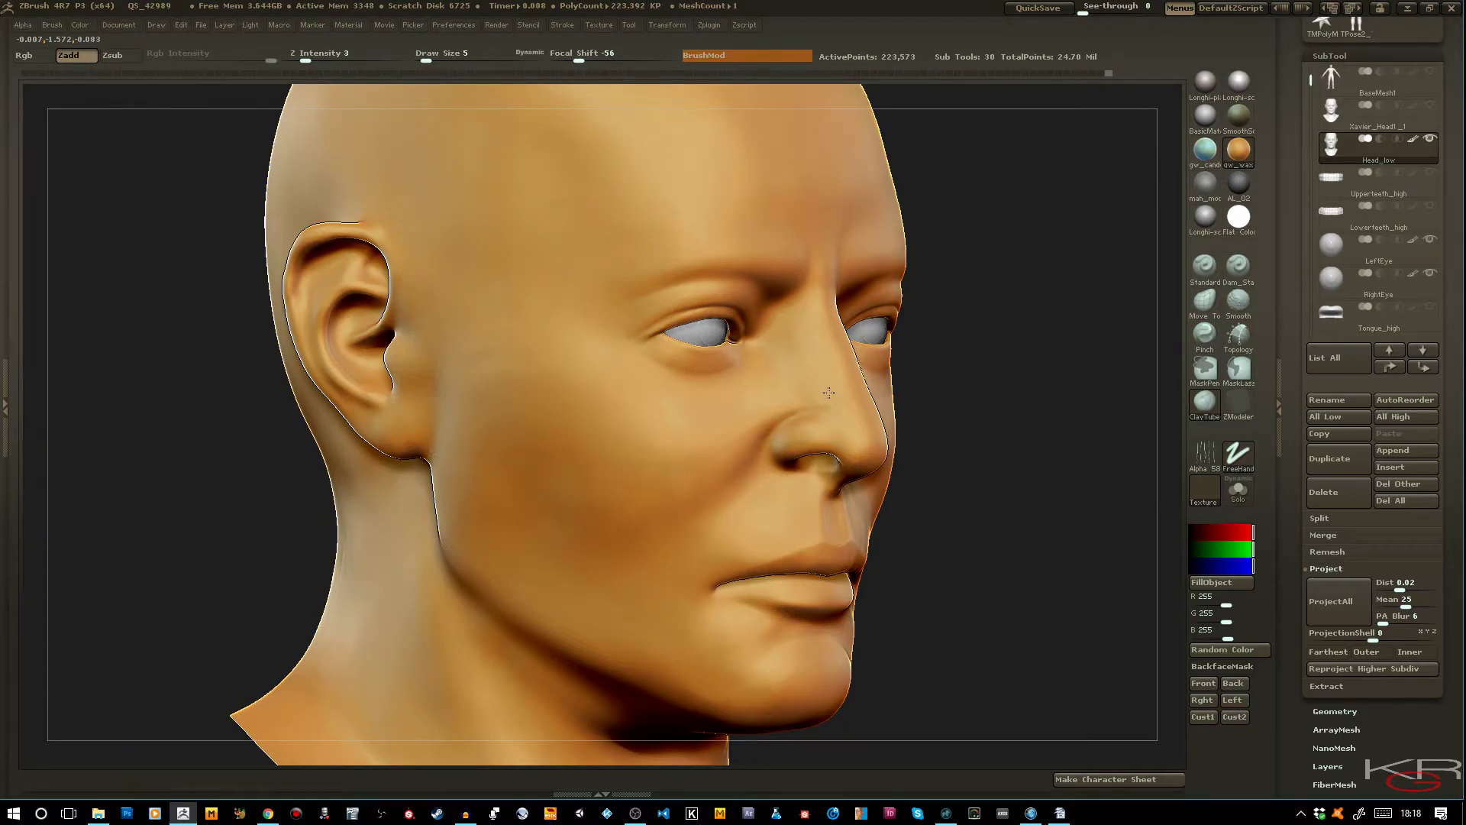
left_click_drag(995, 527, 909, 520)
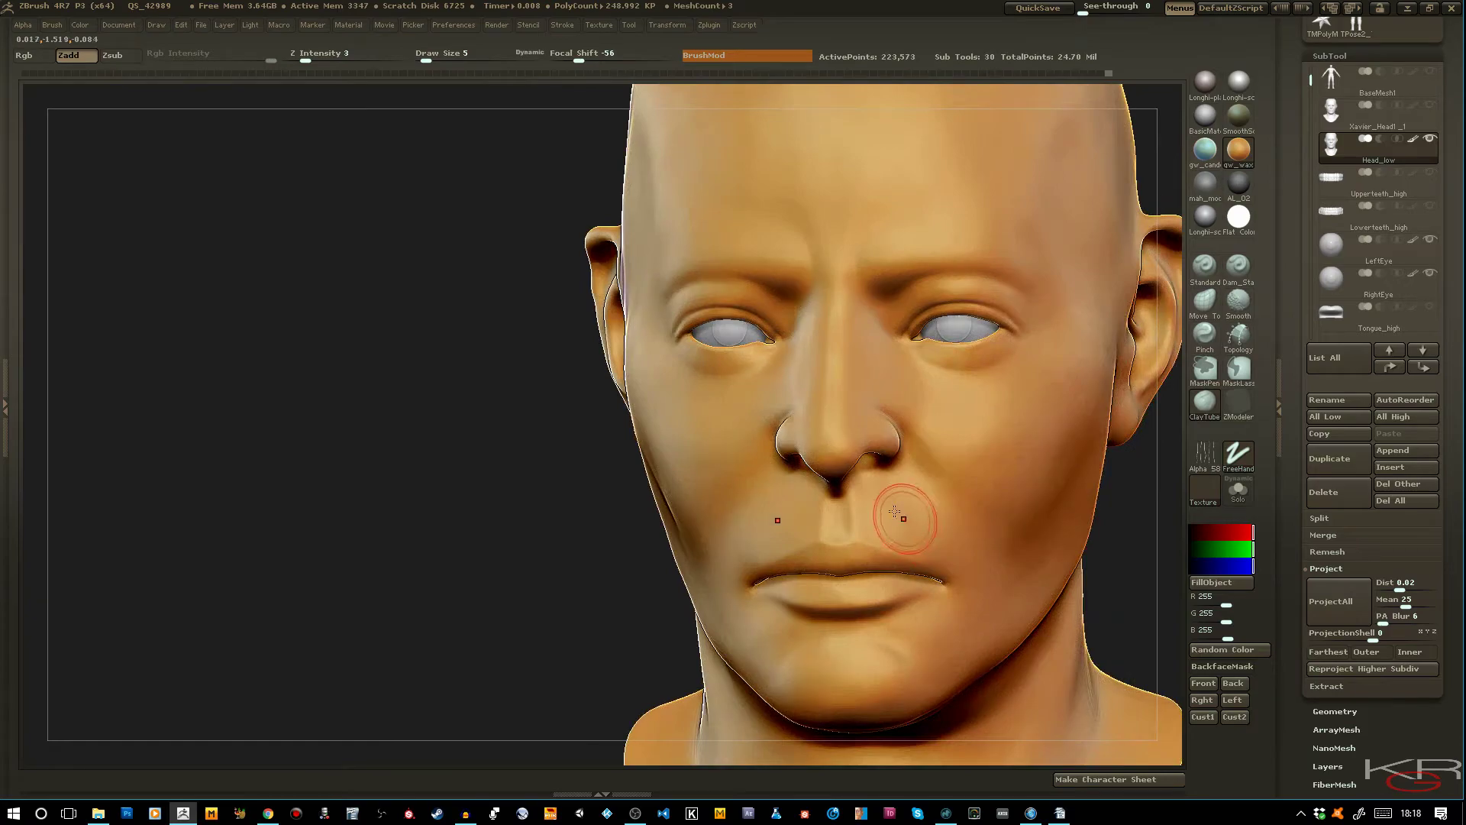
mouse_move(830, 333)
left_mouse_down()
mouse_move(829, 365)
mouse_move(826, 345)
left_mouse_up()
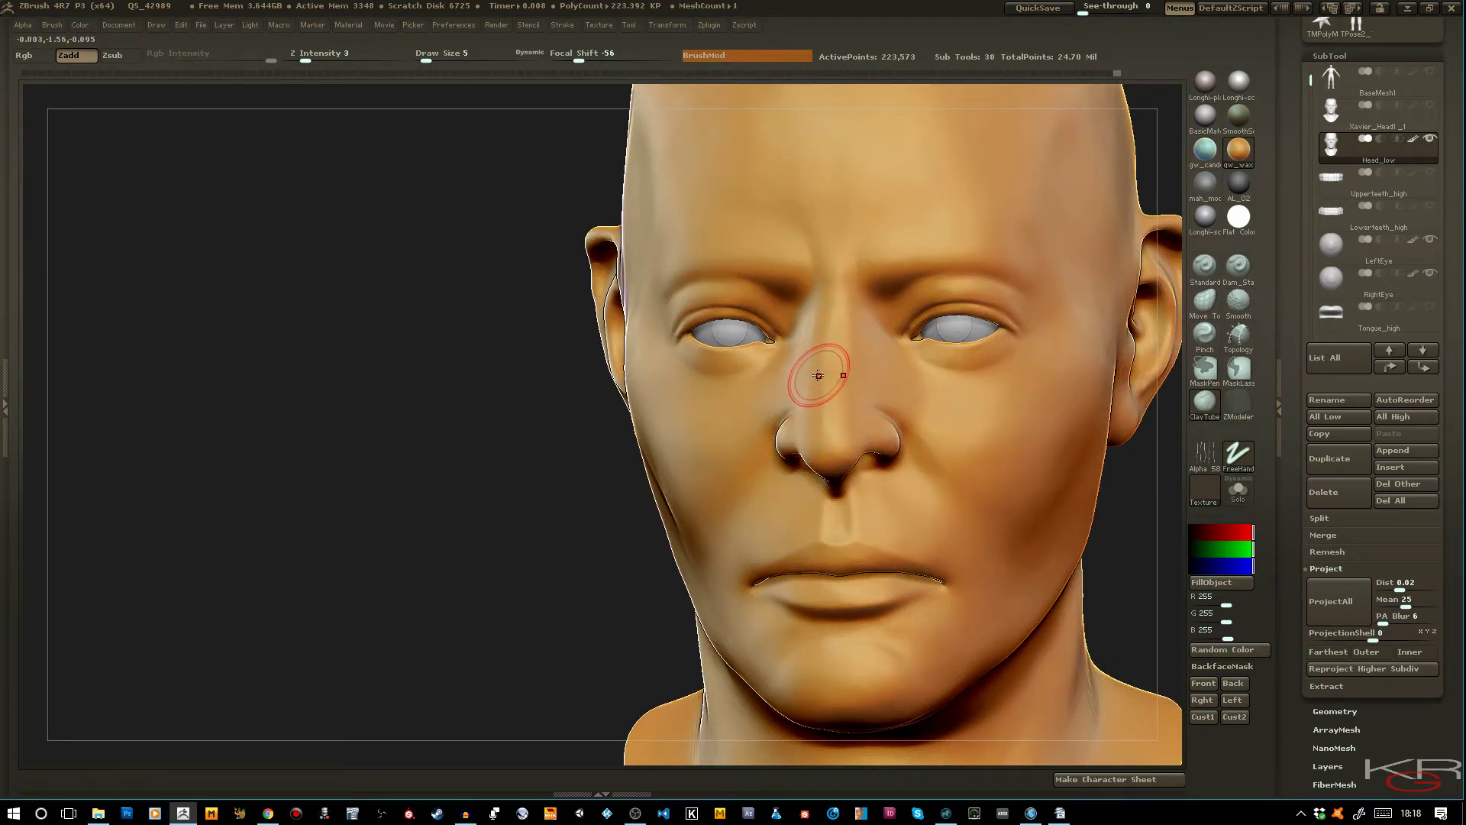
left_click_drag(520, 344, 604, 326)
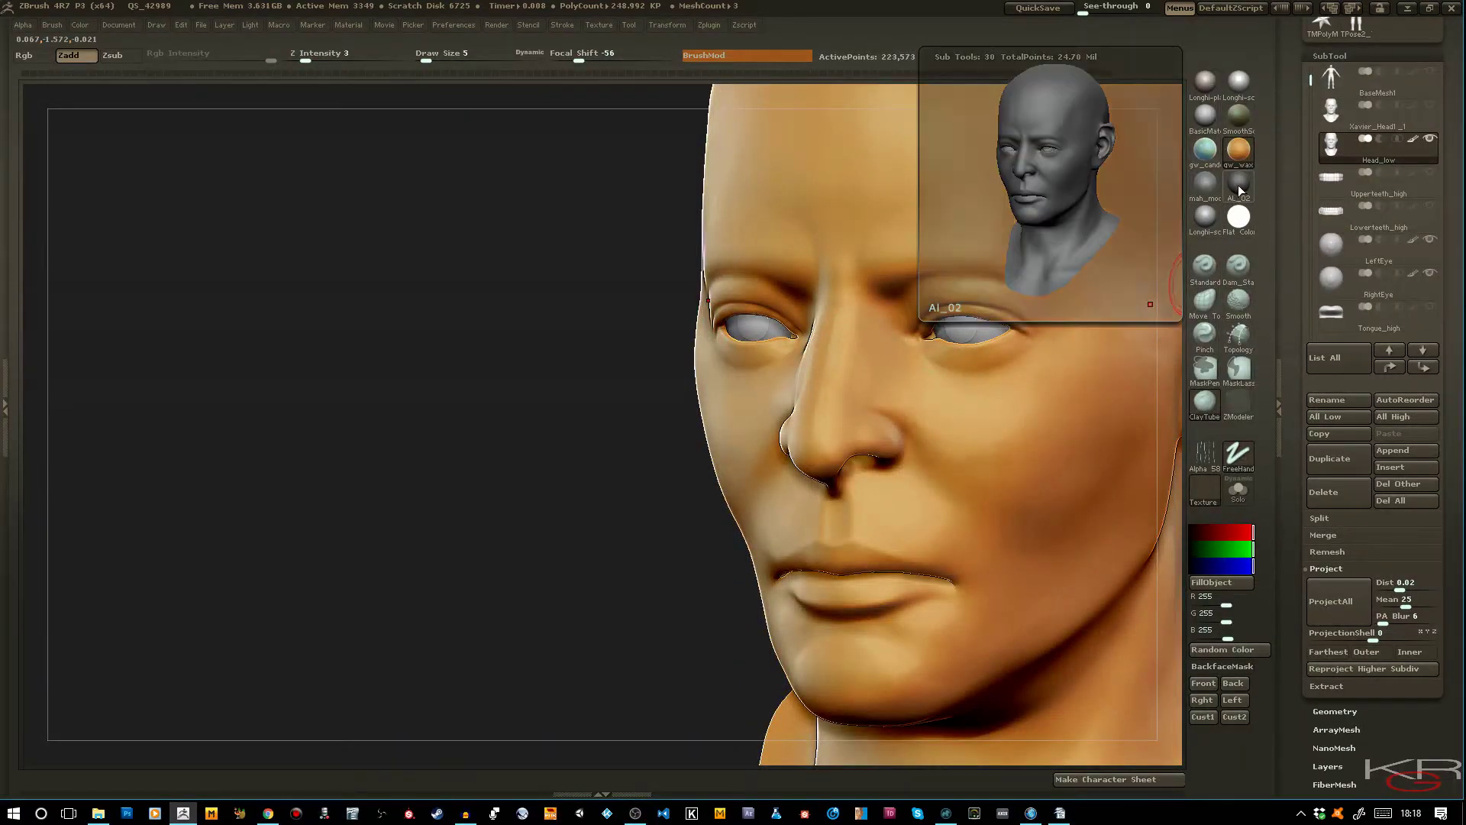
Switch the head to a neutral grey material and choose the Flatten brush
left_click(1207, 185)
left_click_drag(442, 393, 672, 399)
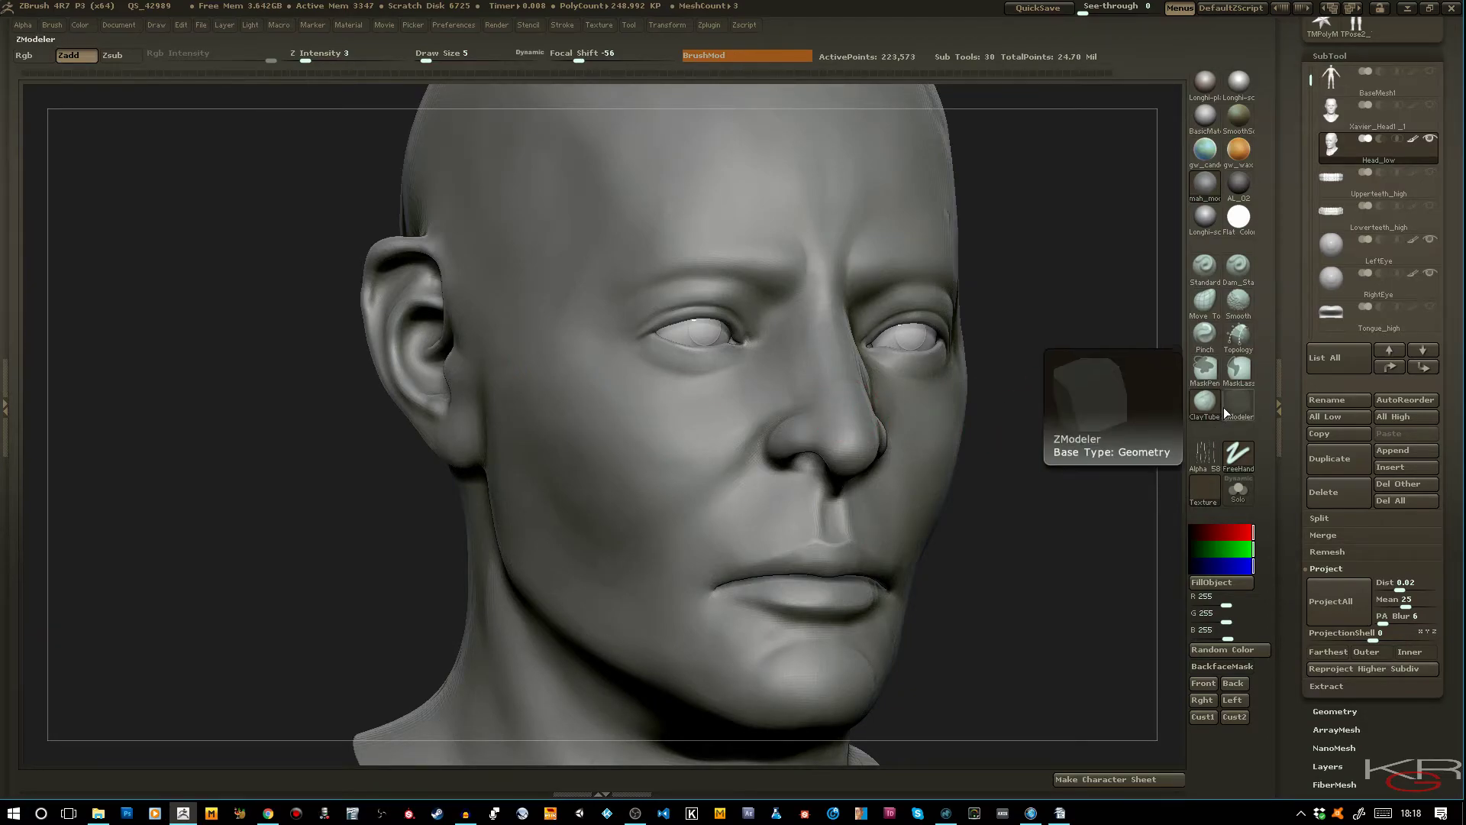
left_click(1234, 272)
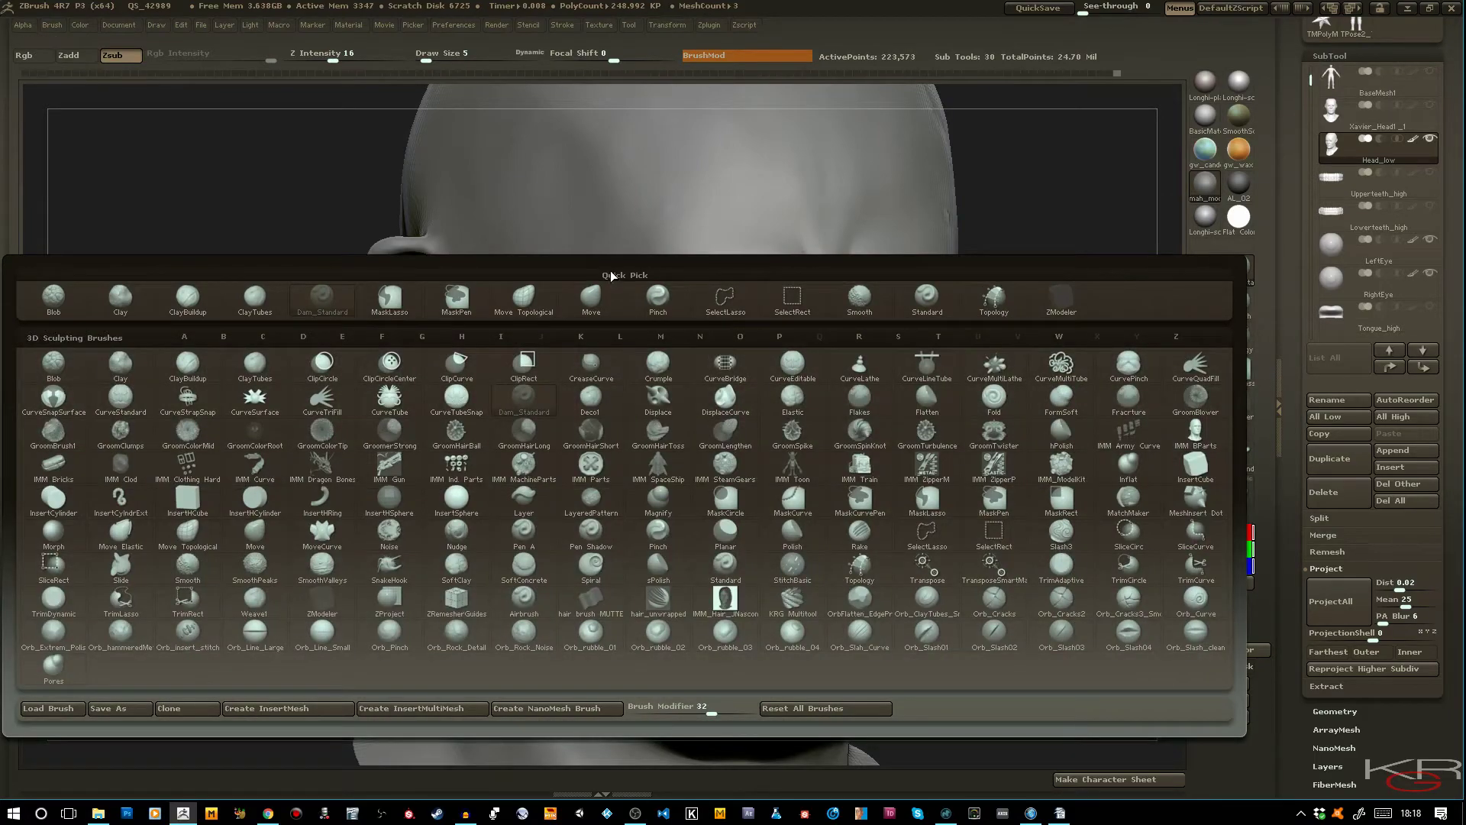
left_click(382, 335)
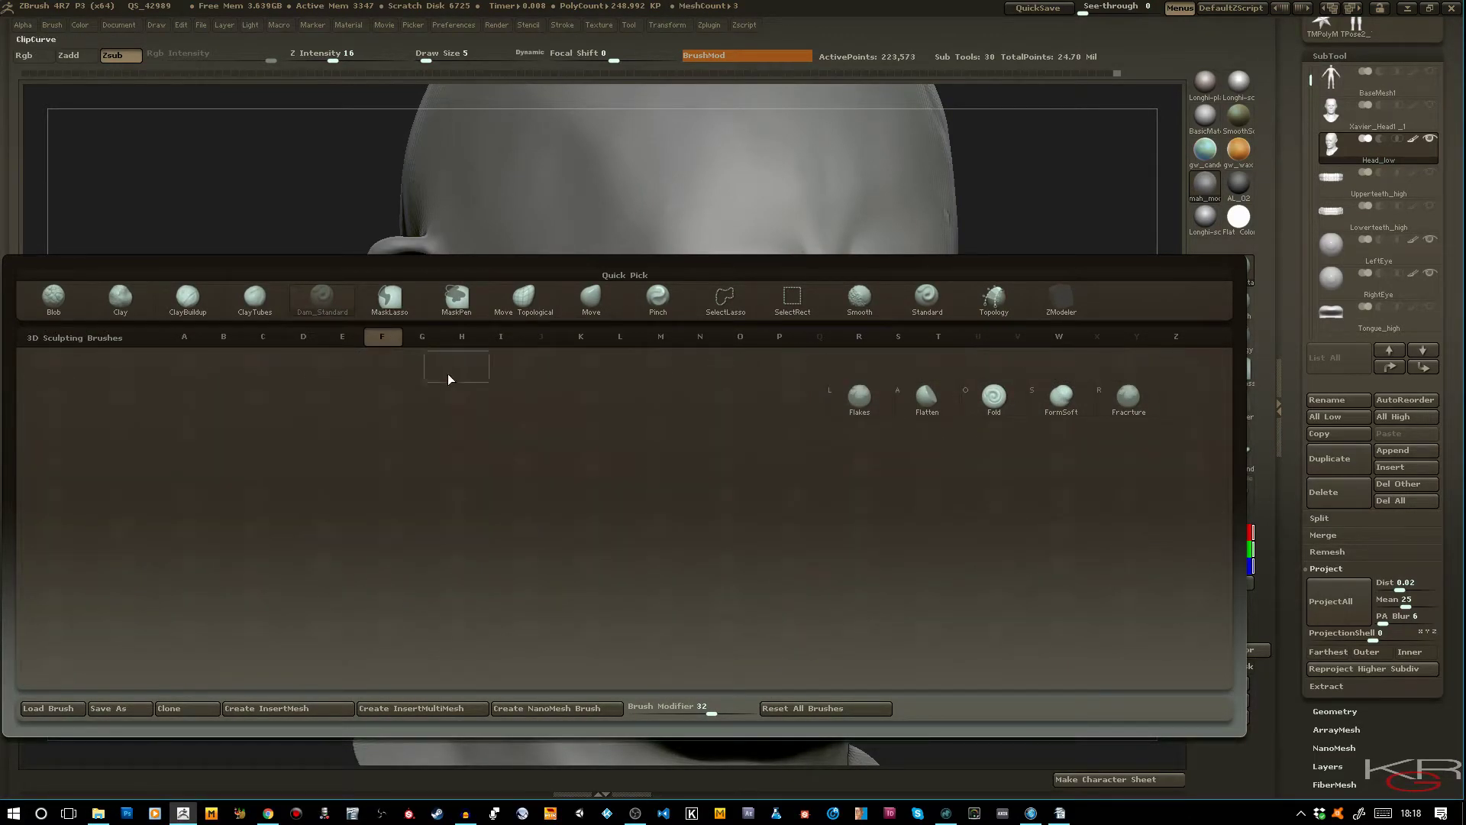
left_click(923, 405)
Flatten and smooth the planes along the nose's bridge and sides
left_click_drag(1049, 516, 981, 519)
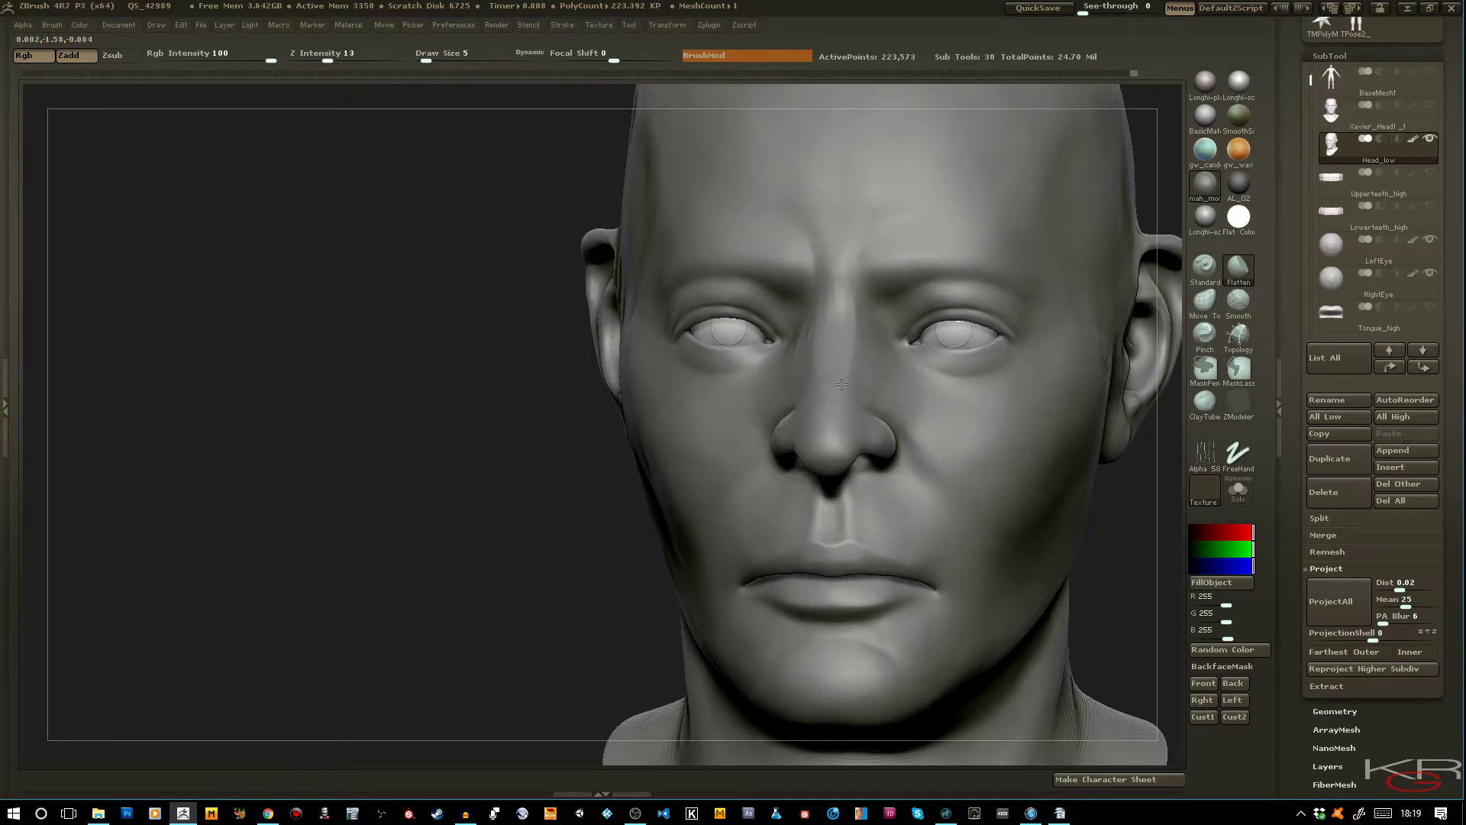
left_click_drag(442, 442, 615, 419)
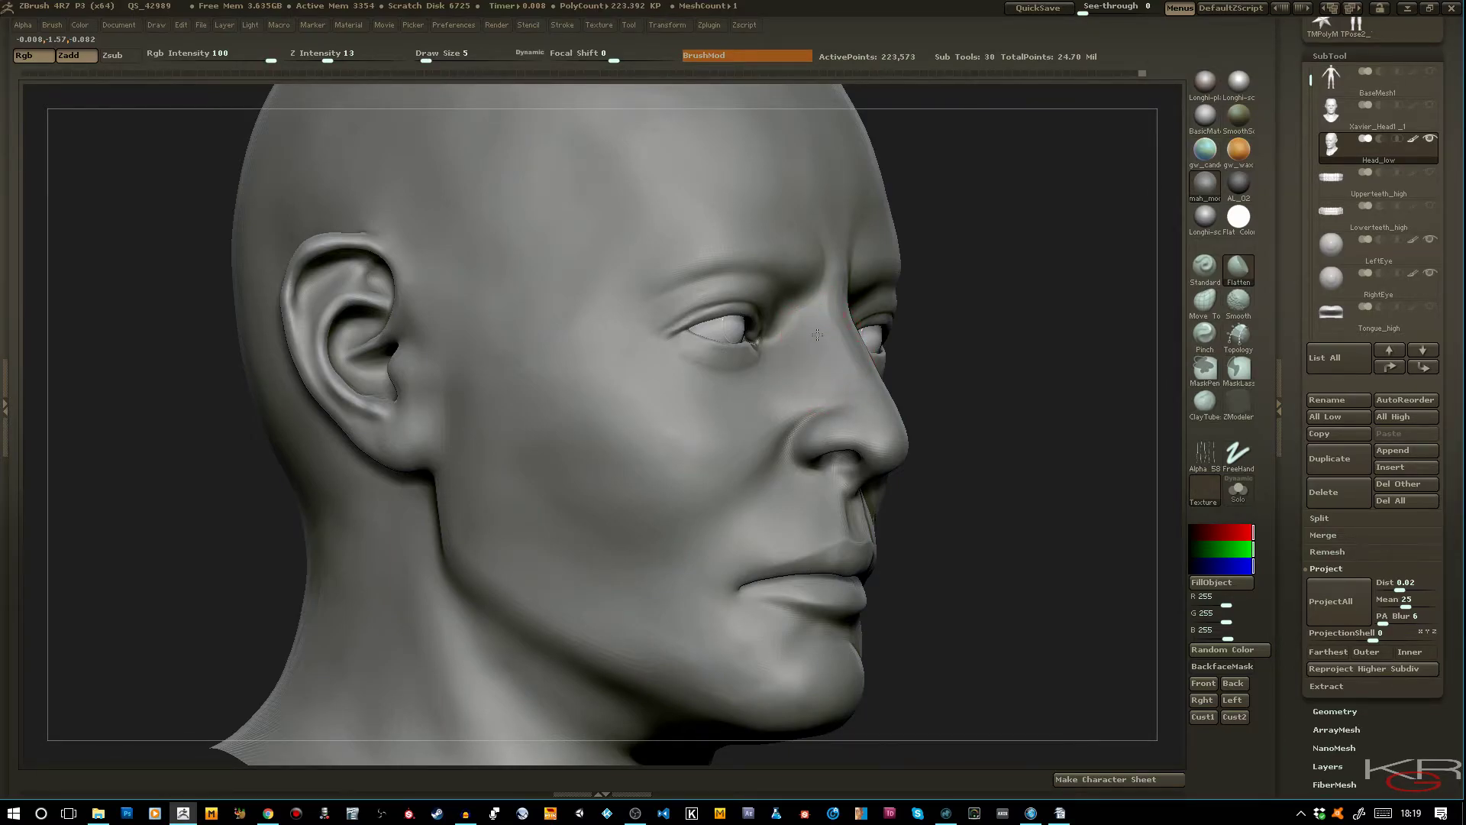
key("shift")
mouse_move(847, 355)
right_mouse_down()
mouse_move(776, 435)
mouse_move(672, 437)
mouse_move(798, 410)
right_mouse_up()
key("shift")
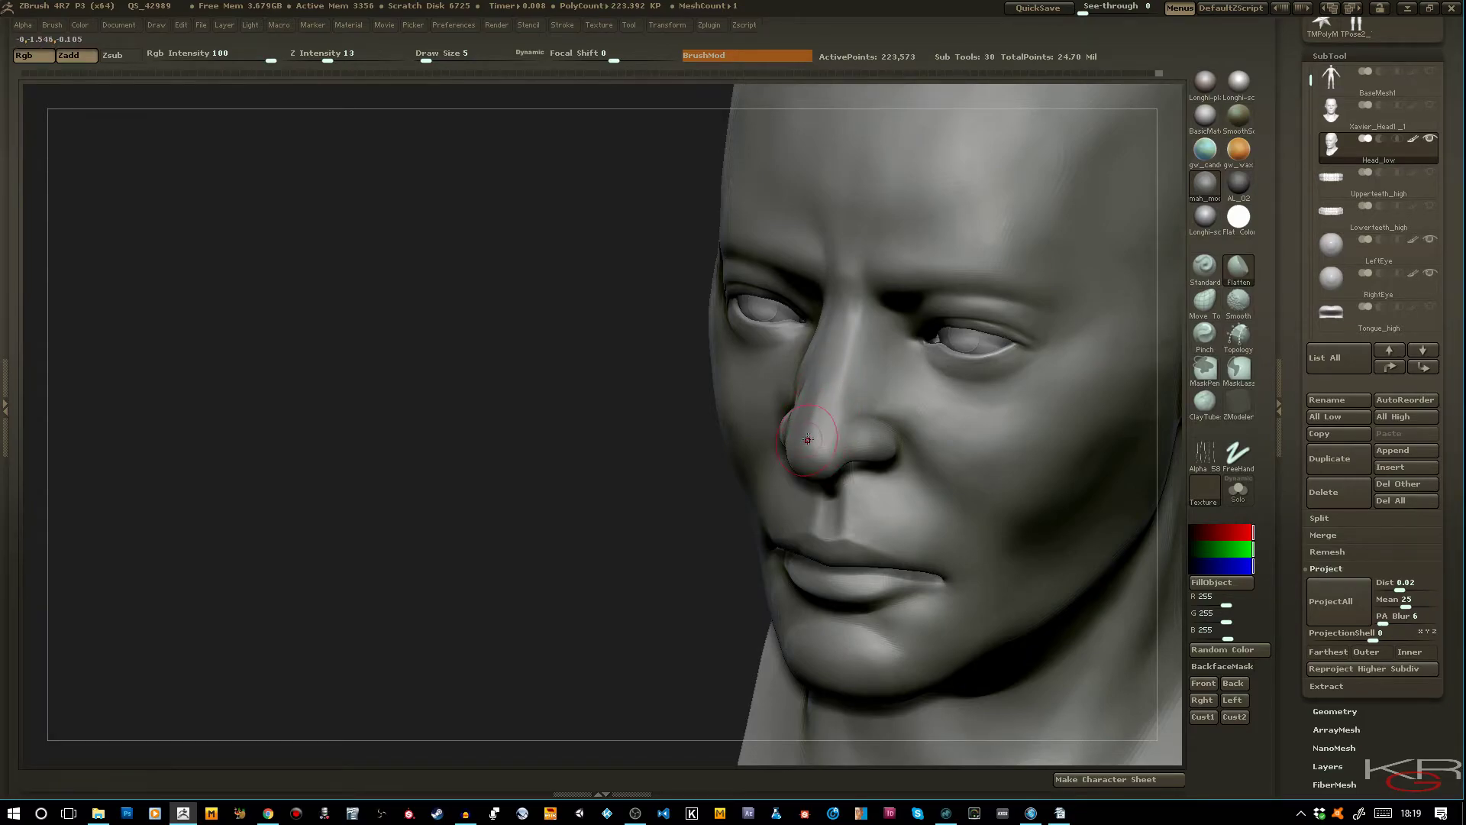
Smooth and flatten the tip and side planes of the nose
key("shift")
left_click_drag(588, 474, 811, 427, "shift")
mouse_move(1070, 606)
left_mouse_down()
mouse_move(1118, 620)
mouse_move(1062, 627)
mouse_move(786, 387)
left_mouse_up()
key("shift")
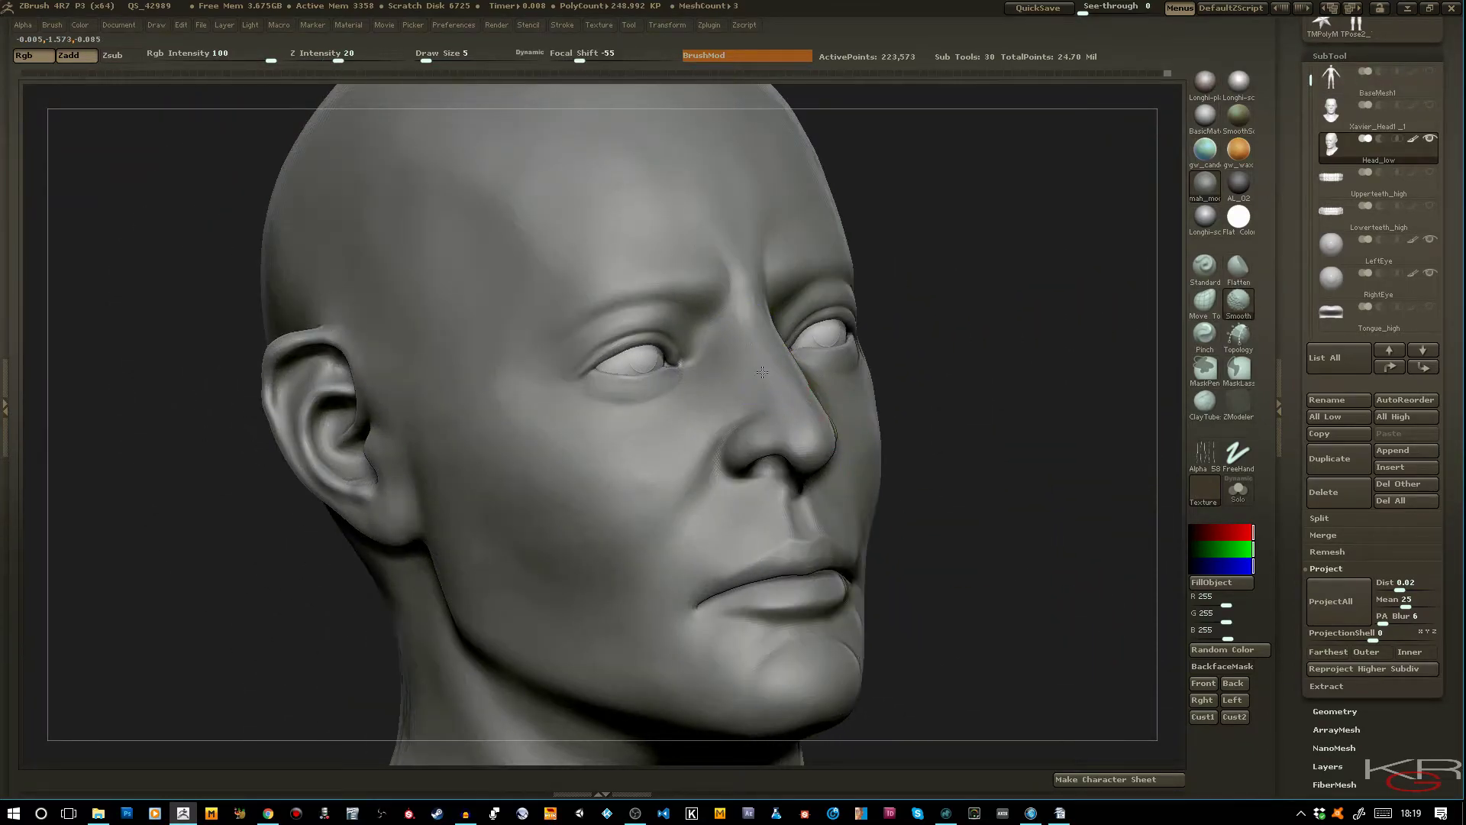
left_click_drag(1008, 535, 995, 551, "shift")
mouse_move(1055, 598)
left_mouse_down()
mouse_move(1008, 612)
mouse_move(1019, 576)
left_mouse_up()
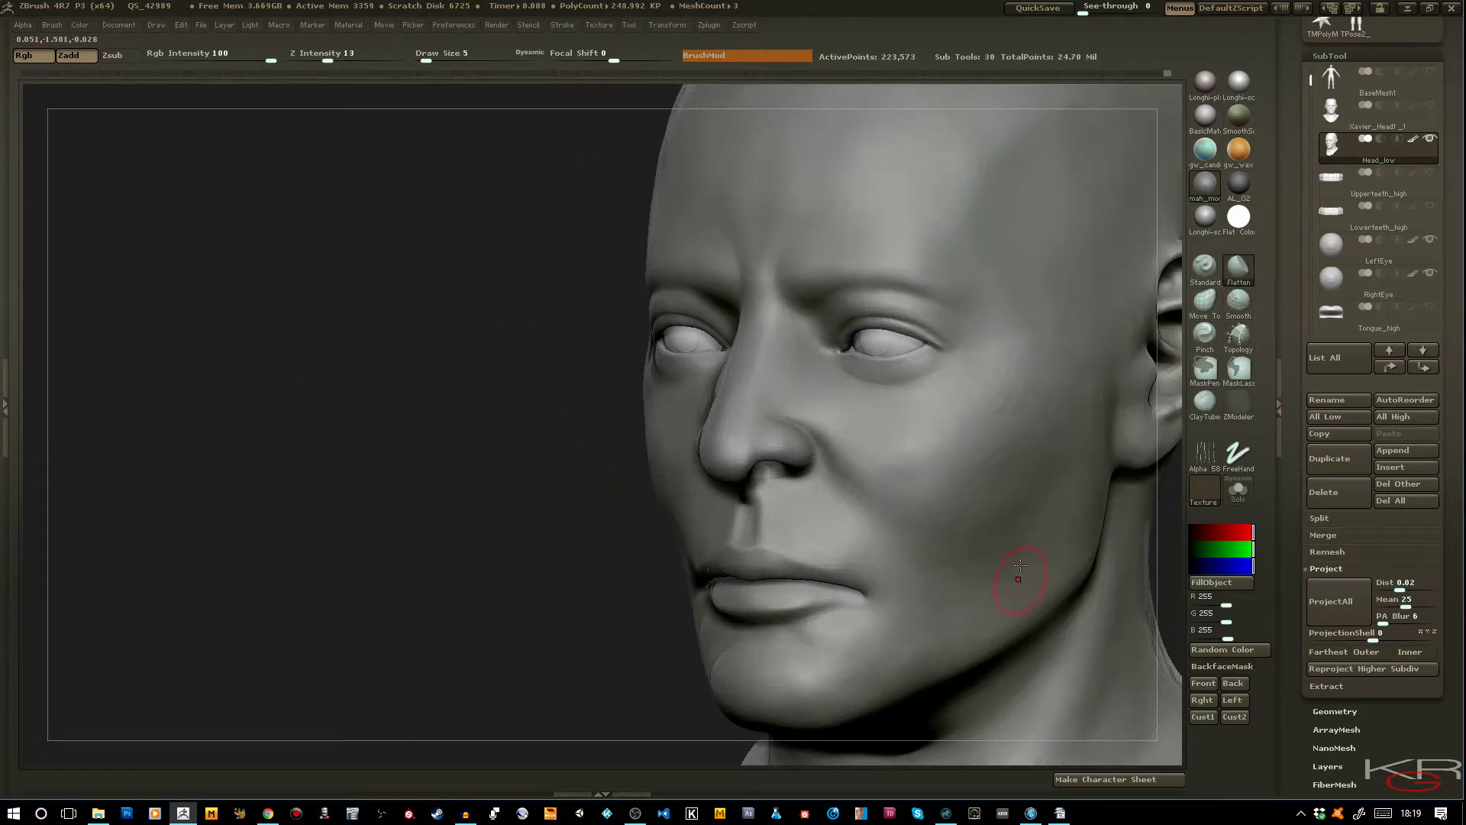
Build up and smooth the area between the brows and the nose bridge with the ClayTubes brush at draw size 4
left_click(1206, 403)
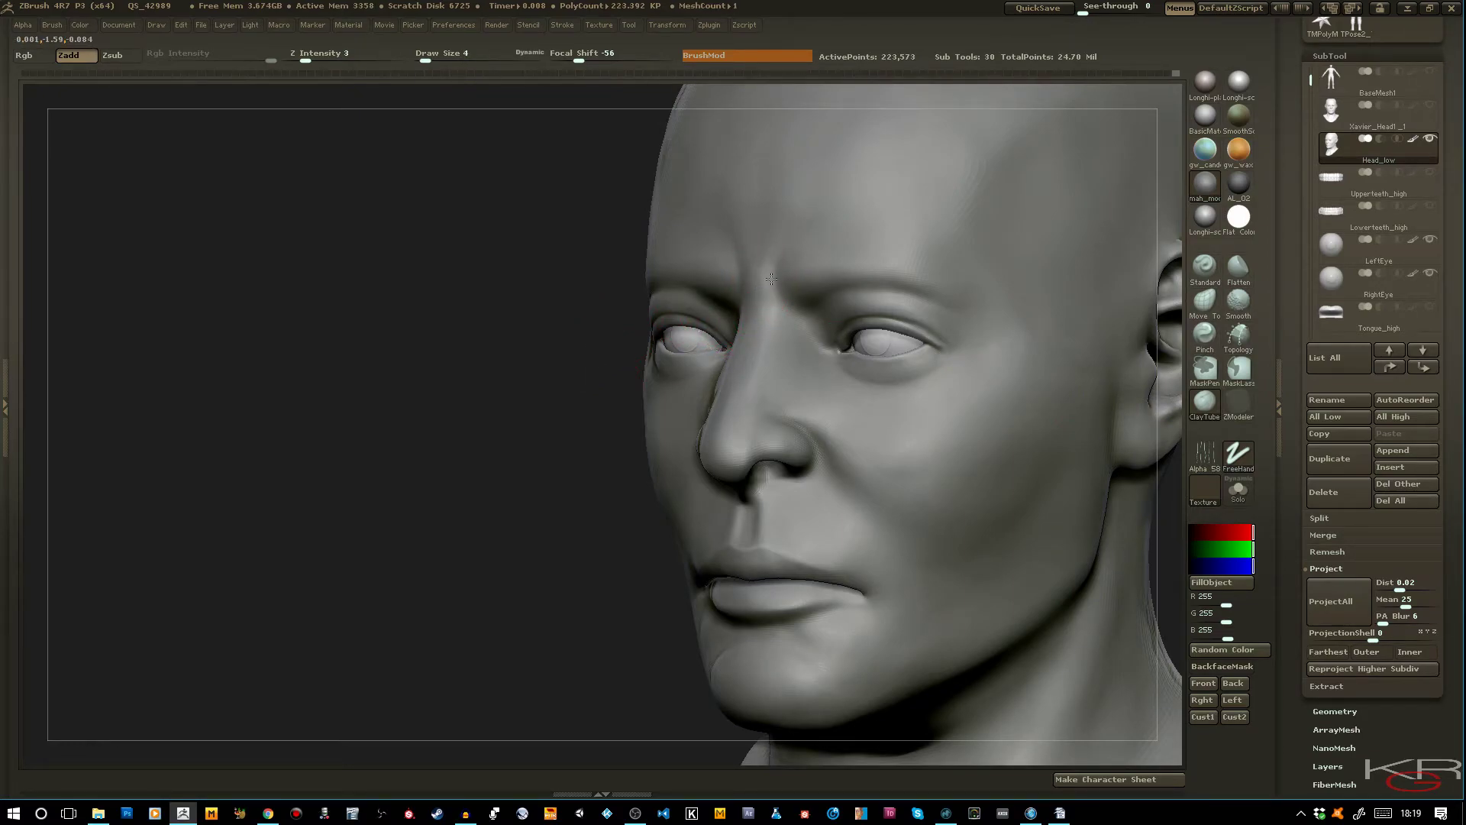
mouse_move(755, 285)
left_mouse_down()
mouse_move(744, 258)
mouse_move(740, 274)
left_mouse_up()
left_click_drag(439, 338, 649, 342)
left_click_drag(735, 304, 742, 294, "shift")
mouse_move(933, 417)
left_mouse_down()
mouse_move(983, 462)
mouse_move(926, 436)
left_mouse_up()
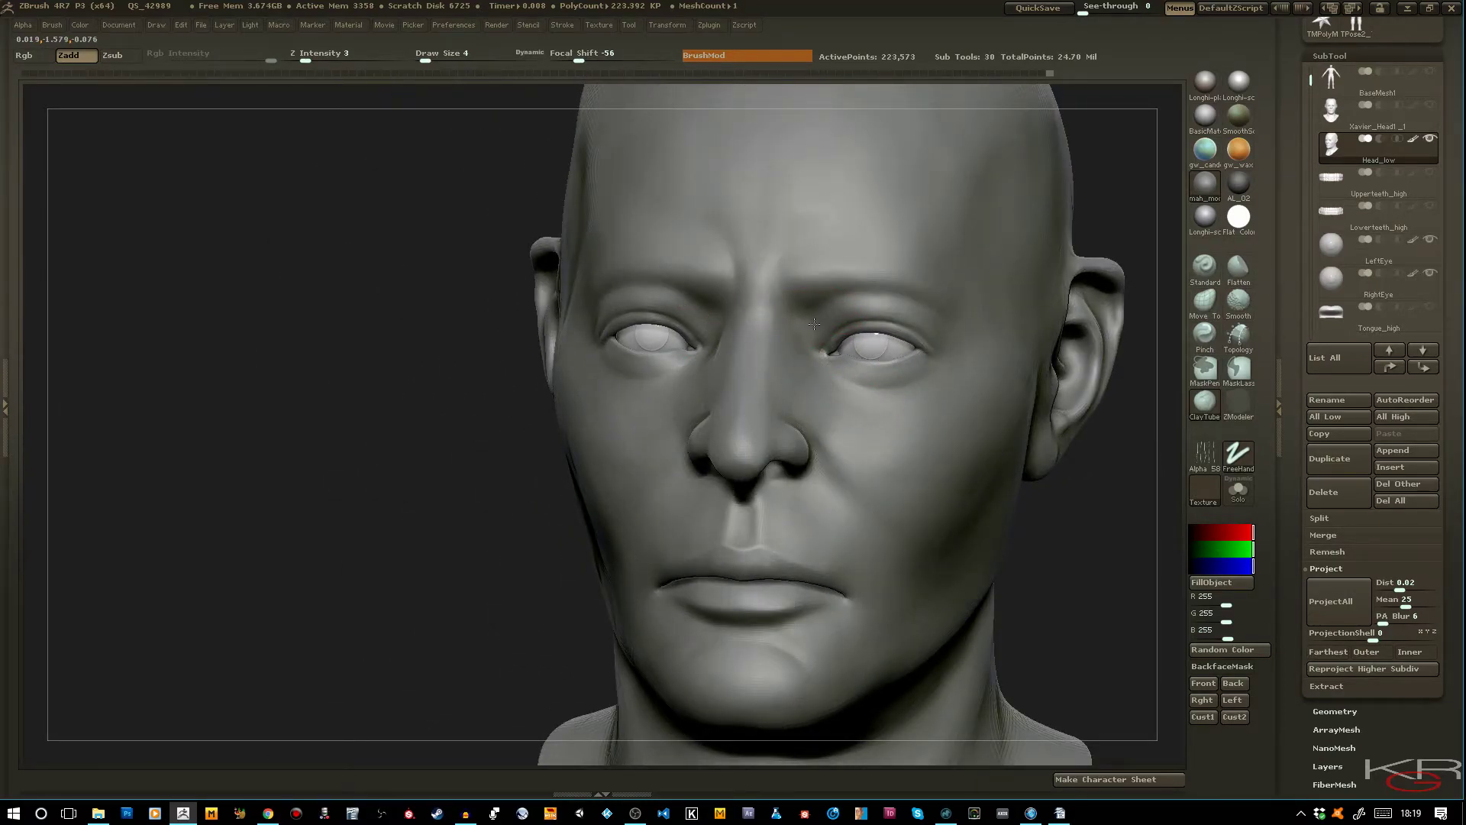
left_click_drag(1115, 530, 982, 425)
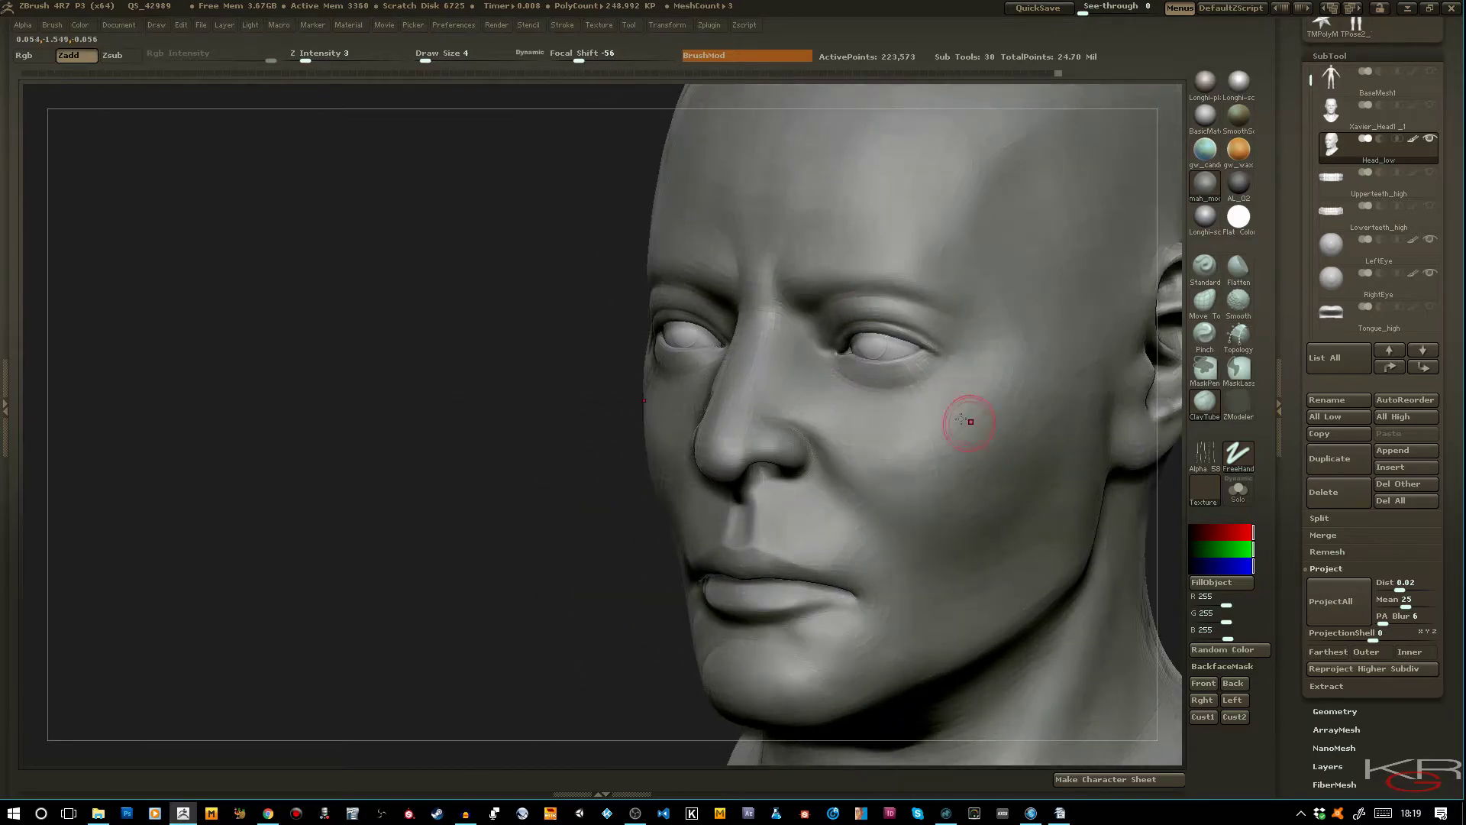
mouse_move(452, 448)
left_mouse_down()
mouse_move(465, 419)
mouse_move(382, 493)
mouse_move(412, 494)
mouse_move(402, 471)
mouse_move(435, 443)
mouse_move(442, 390)
mouse_move(428, 429)
mouse_move(444, 420)
left_mouse_up()
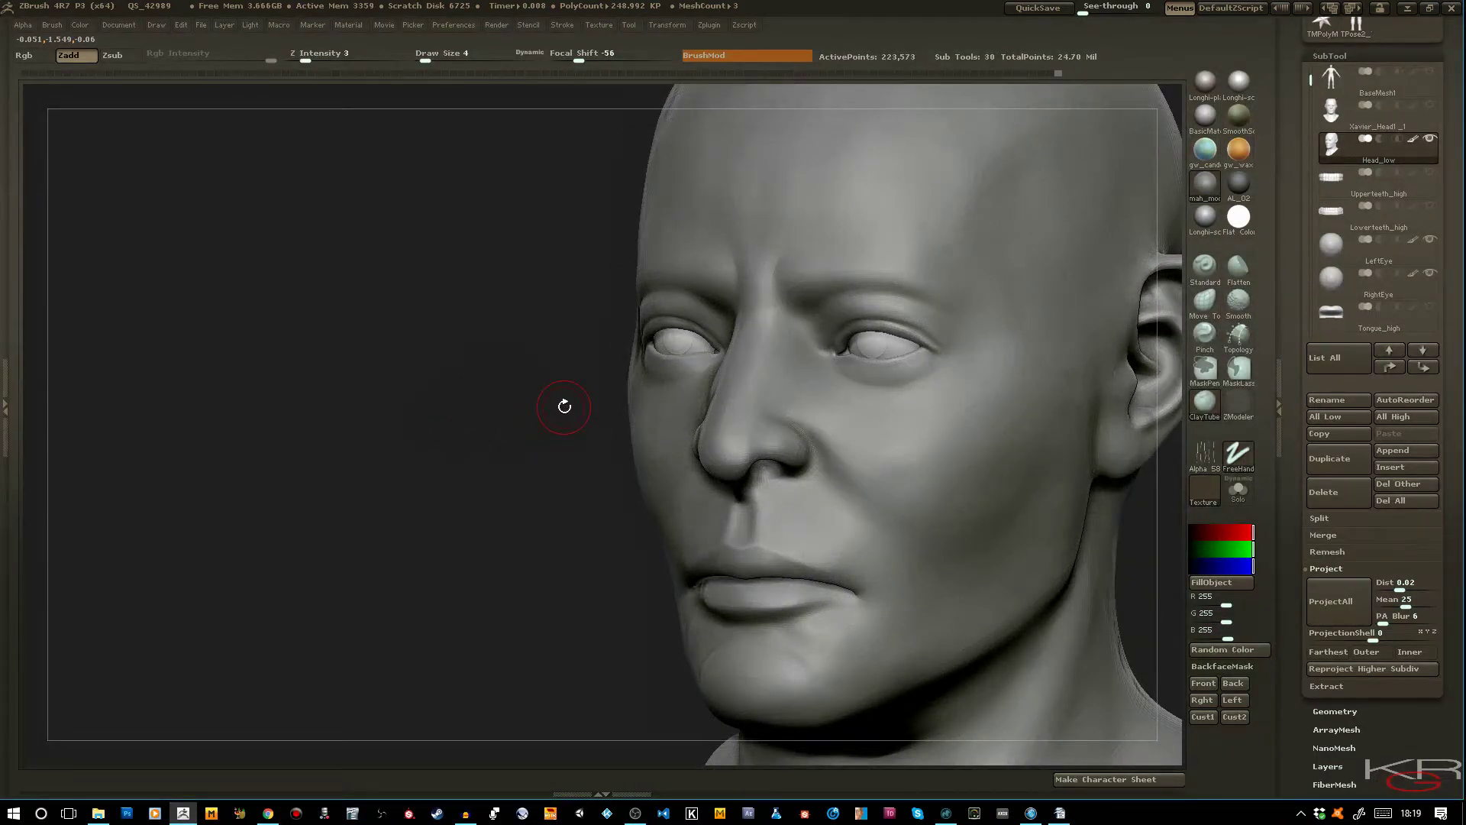
Switch to the Dam_Standard brush with a draw size of 2 for creasing the face
right_click_drag(841, 488, 865, 550, "ctrl")
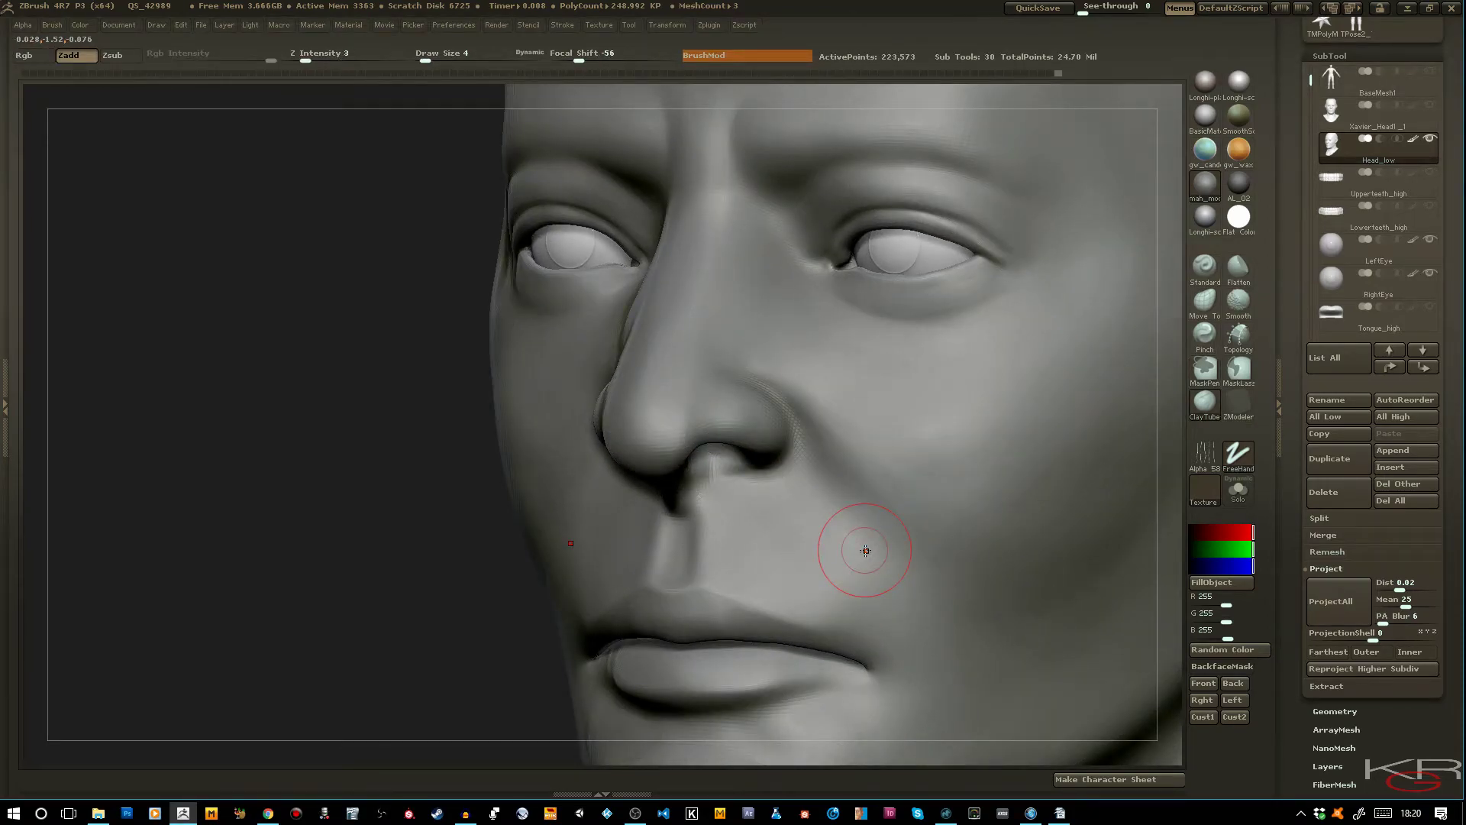
key("b")
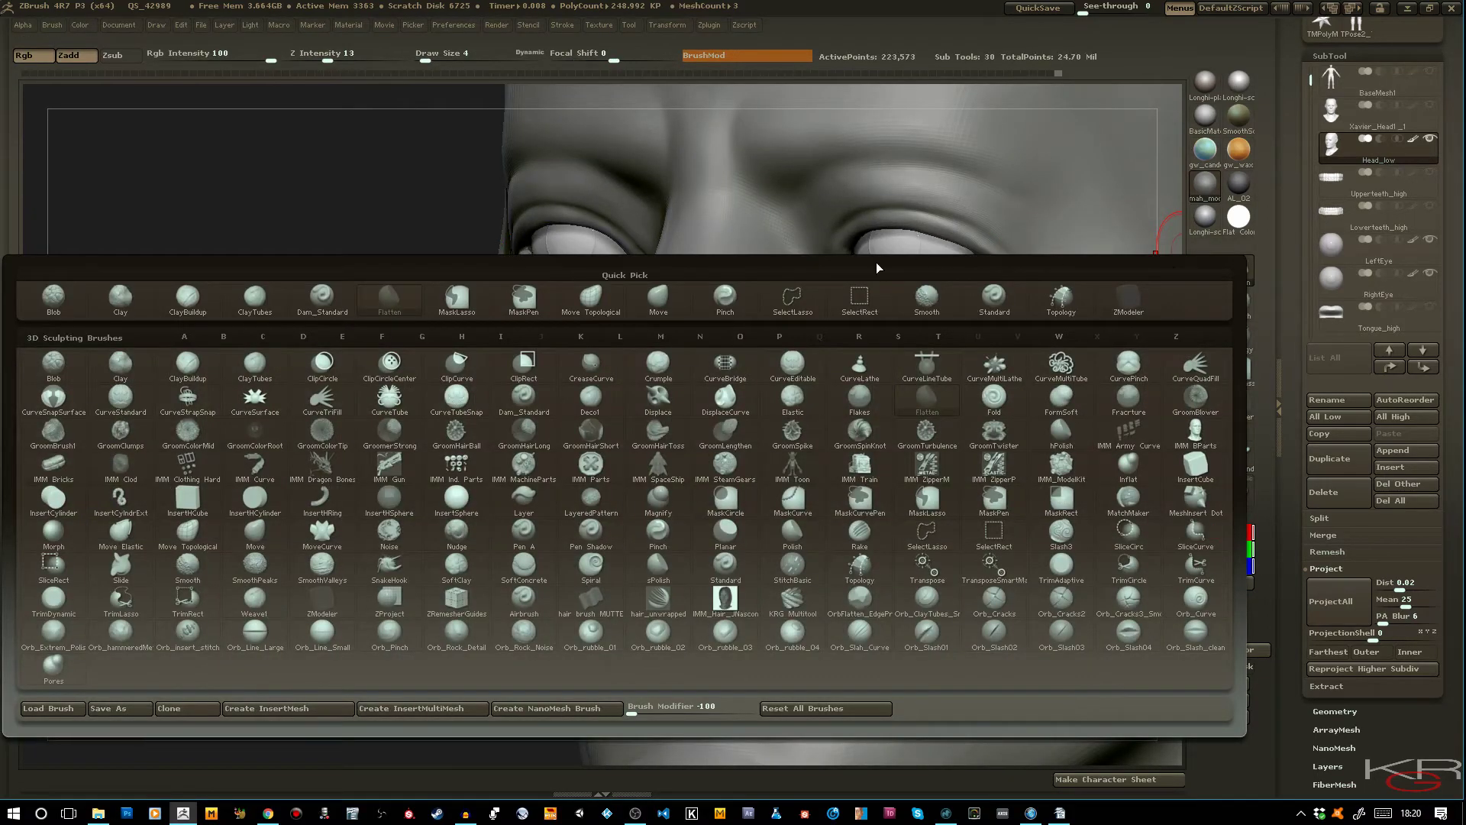
left_click(303, 336)
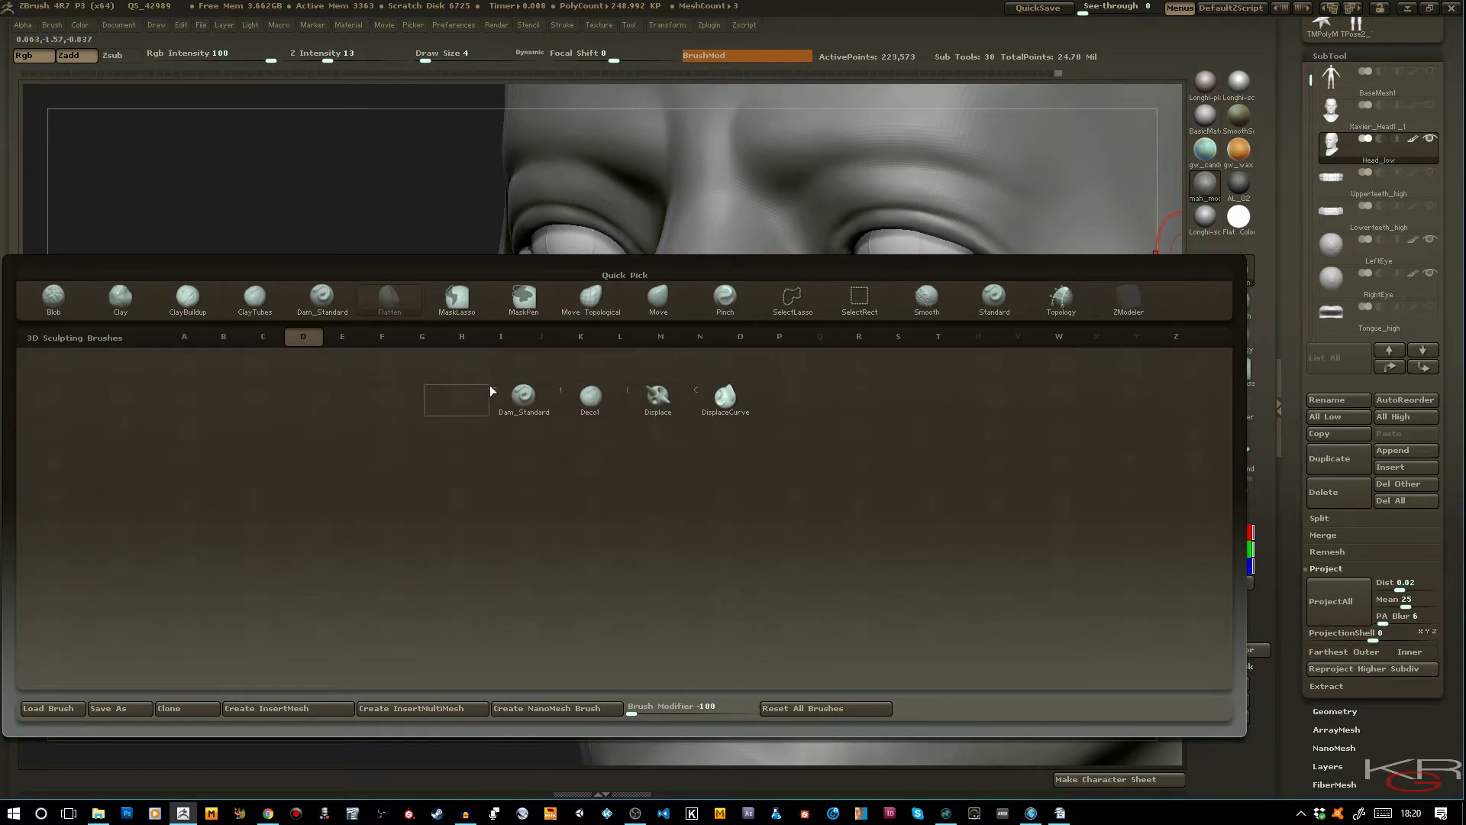
left_click(523, 394)
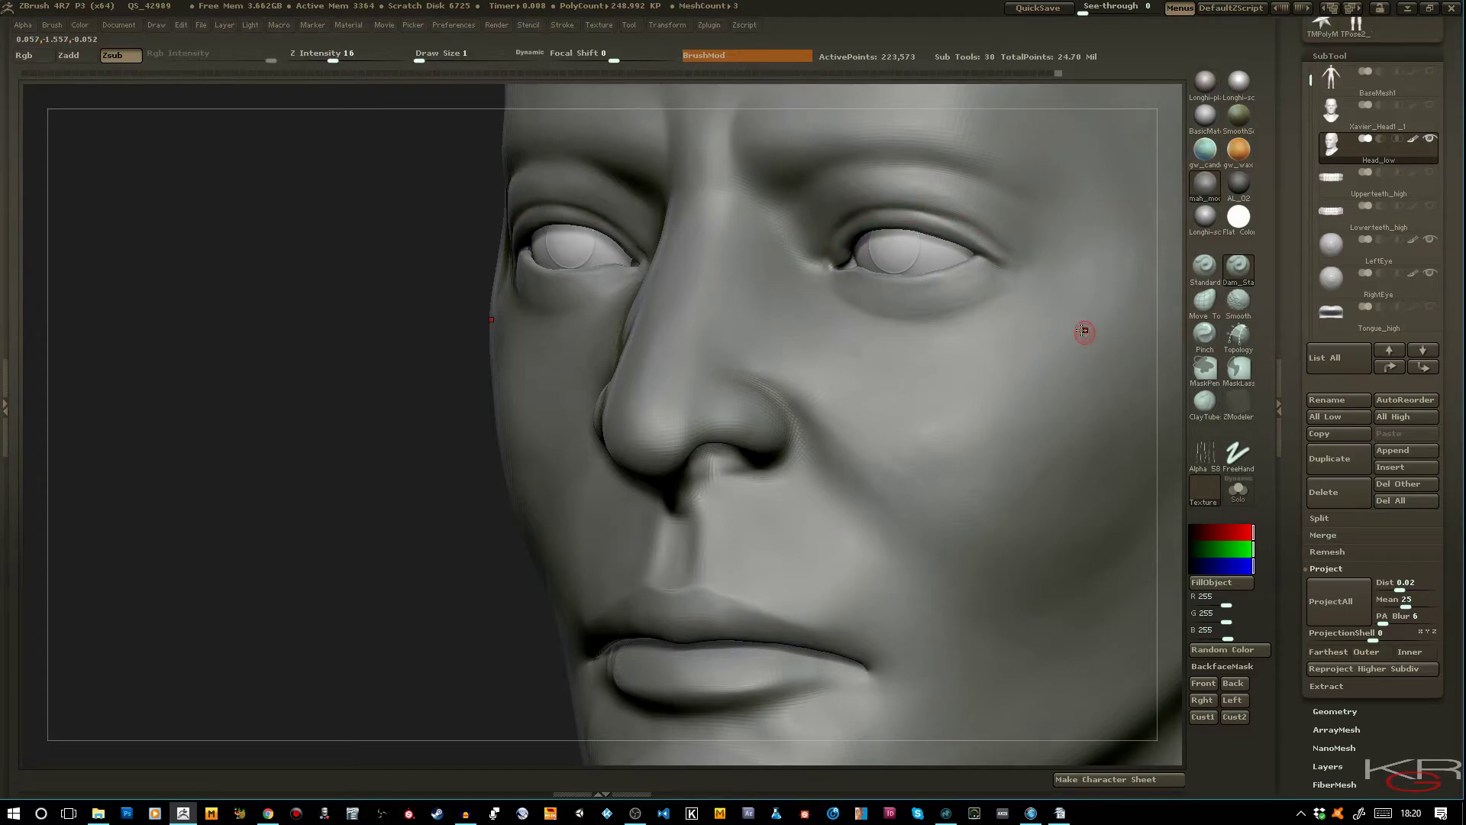
key("bracketright")
Try a crease above the upper eyelid, undo it, and subdivide the head one level higher
left_click_drag(899, 182, 968, 200)
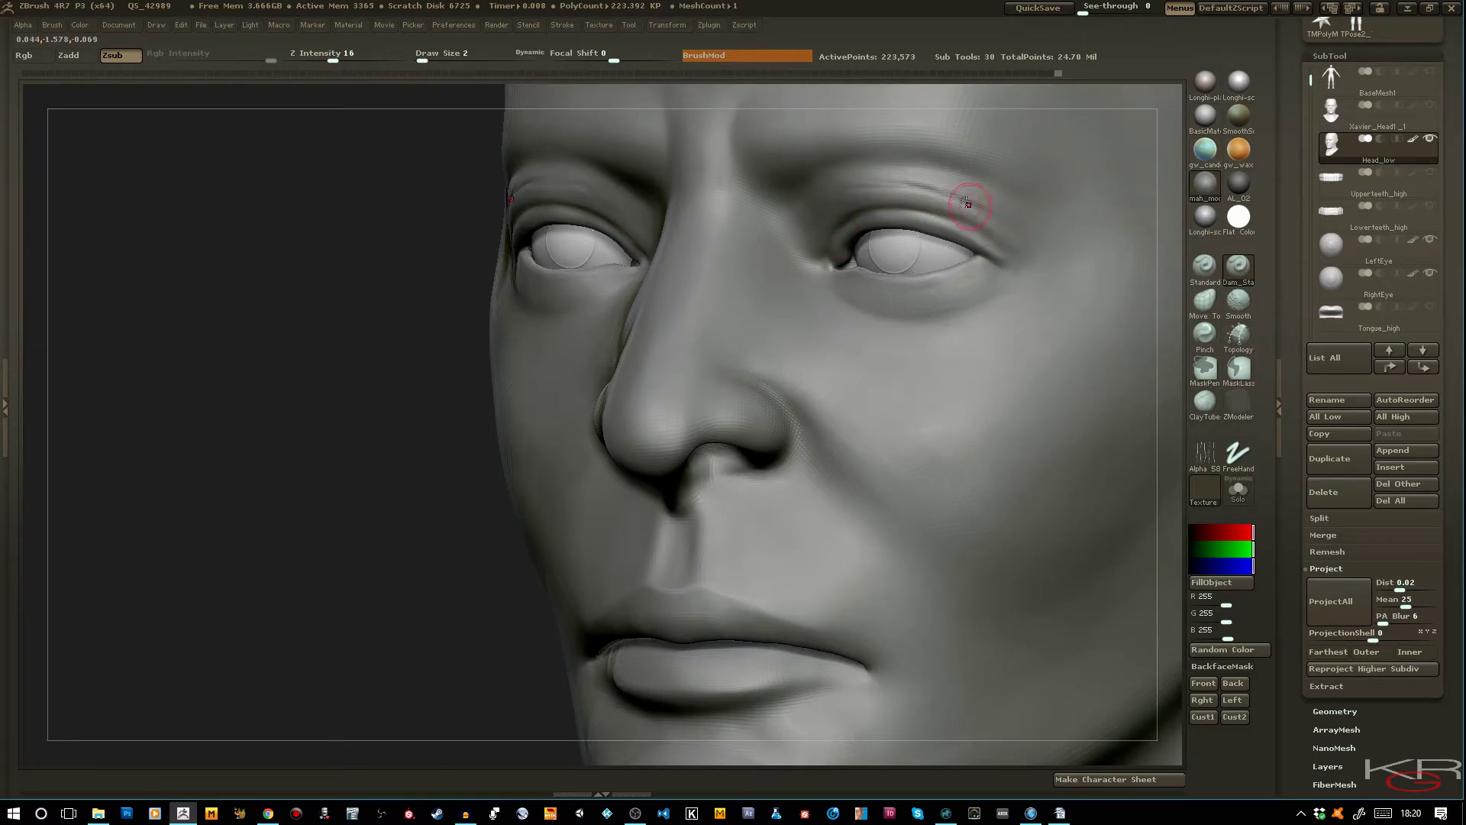
key("ctrl")
key("ctrl+z")
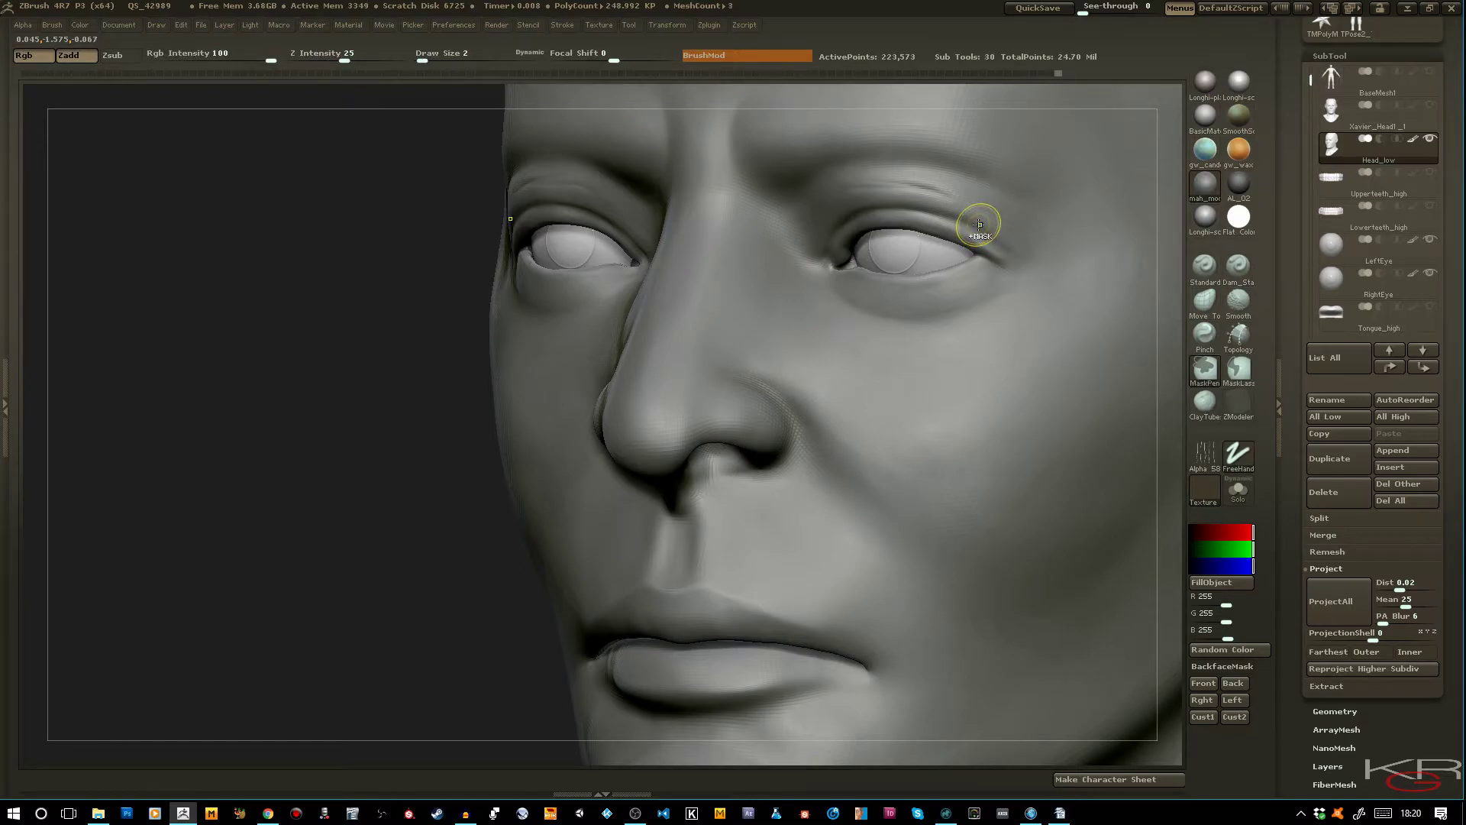
key("ctrl+d")
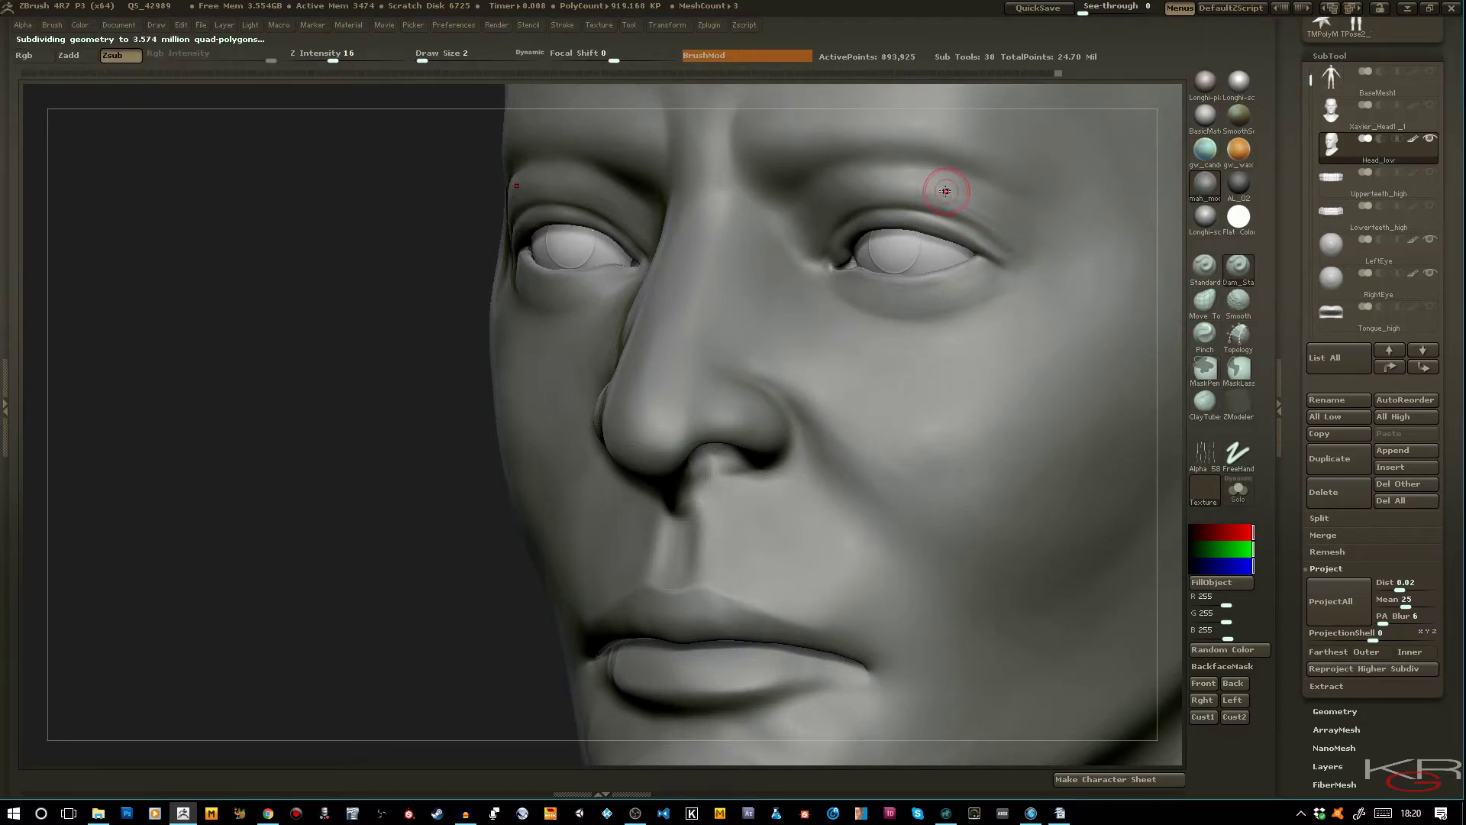
Try carving thin crease lines beyond the eye's outer corner and diagonally across the cheek, and undo them
mouse_move(1099, 309)
left_mouse_down()
mouse_move(981, 210)
mouse_move(1090, 319)
left_mouse_up()
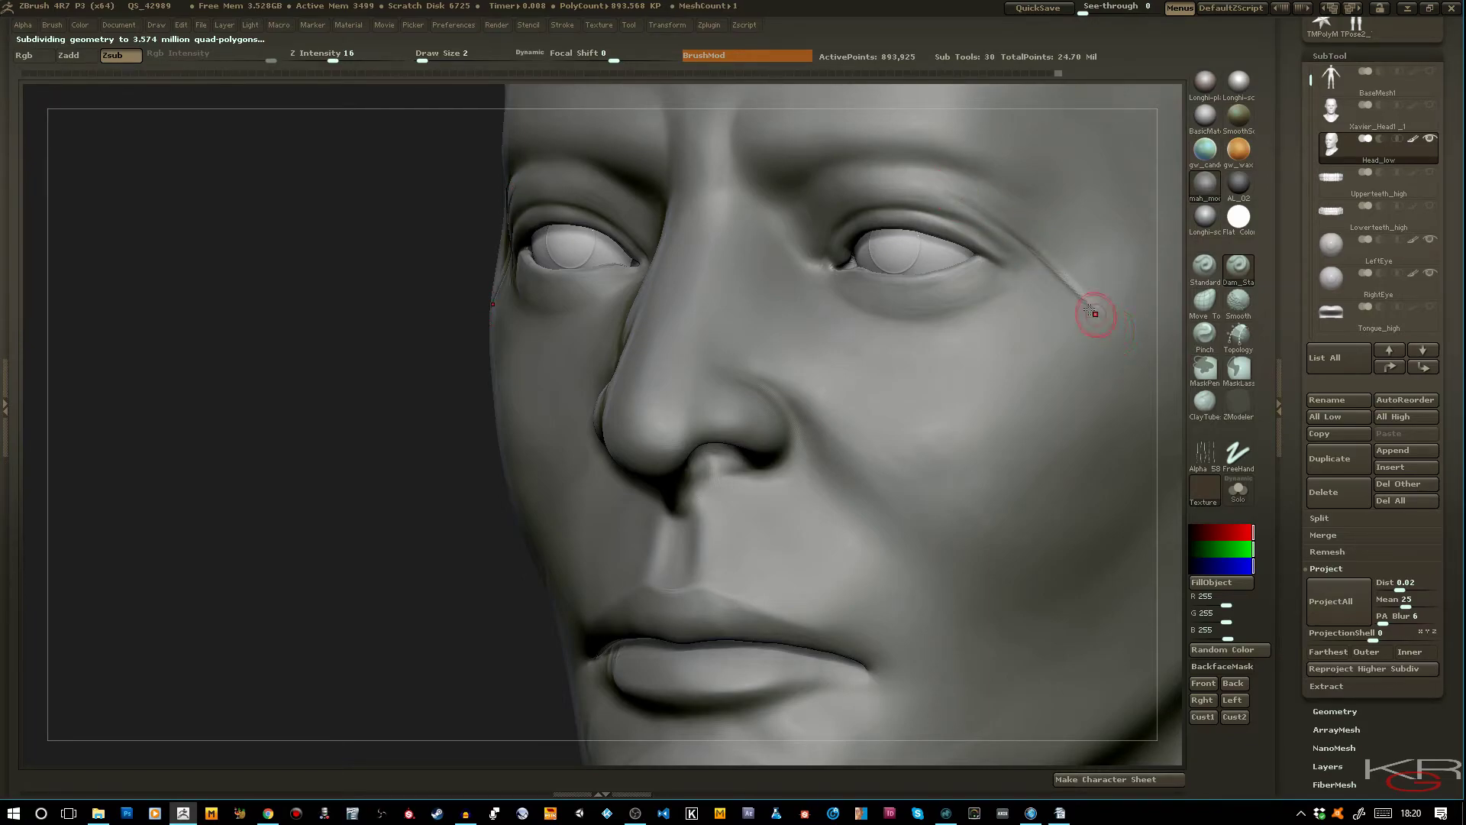
left_click_drag(944, 421, 1027, 498)
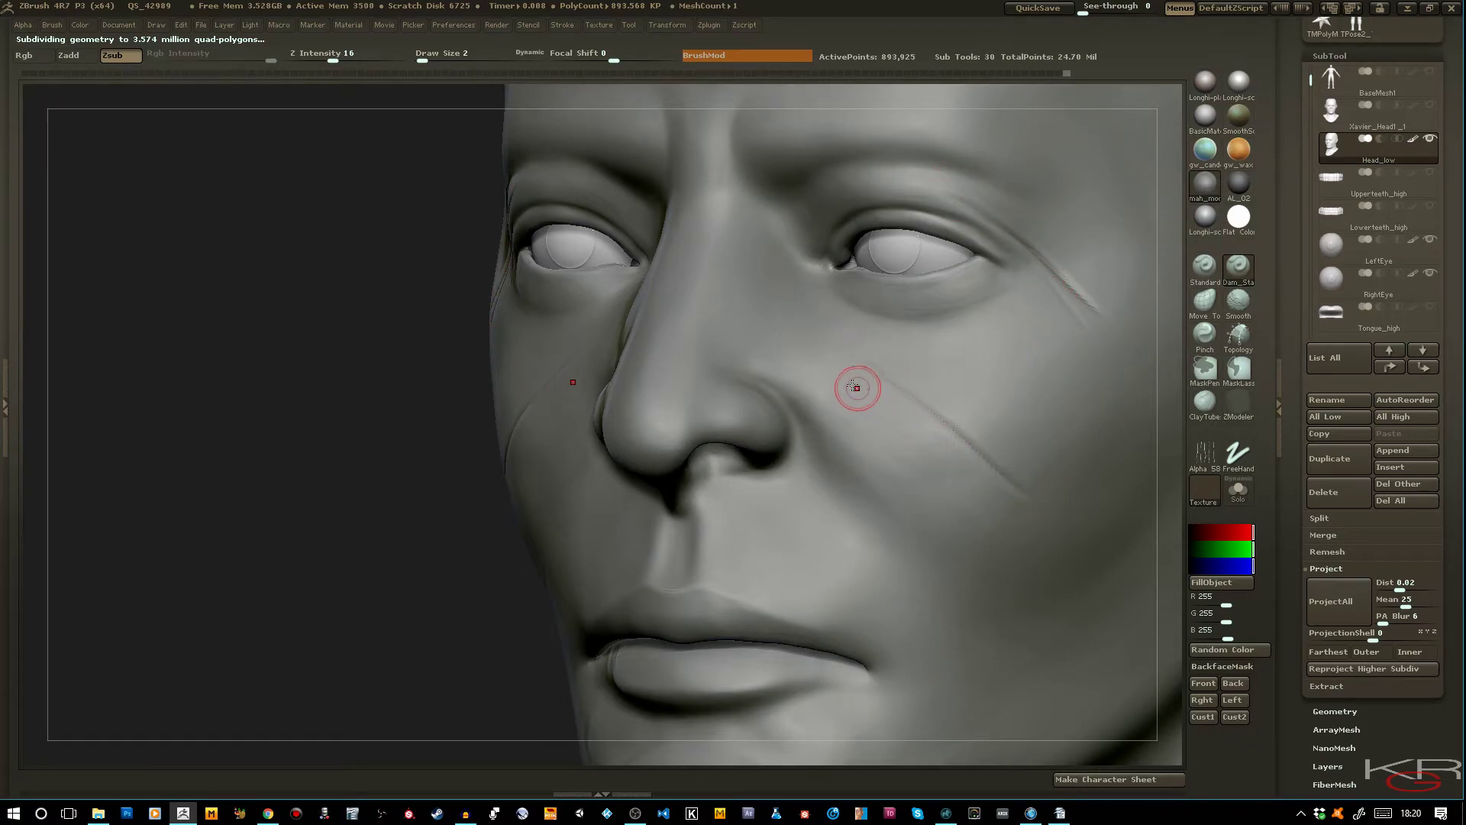
left_click_drag(842, 371, 1019, 492)
mouse_move(874, 392)
left_mouse_down()
mouse_move(994, 478)
mouse_move(933, 402)
mouse_move(1004, 427)
left_mouse_up()
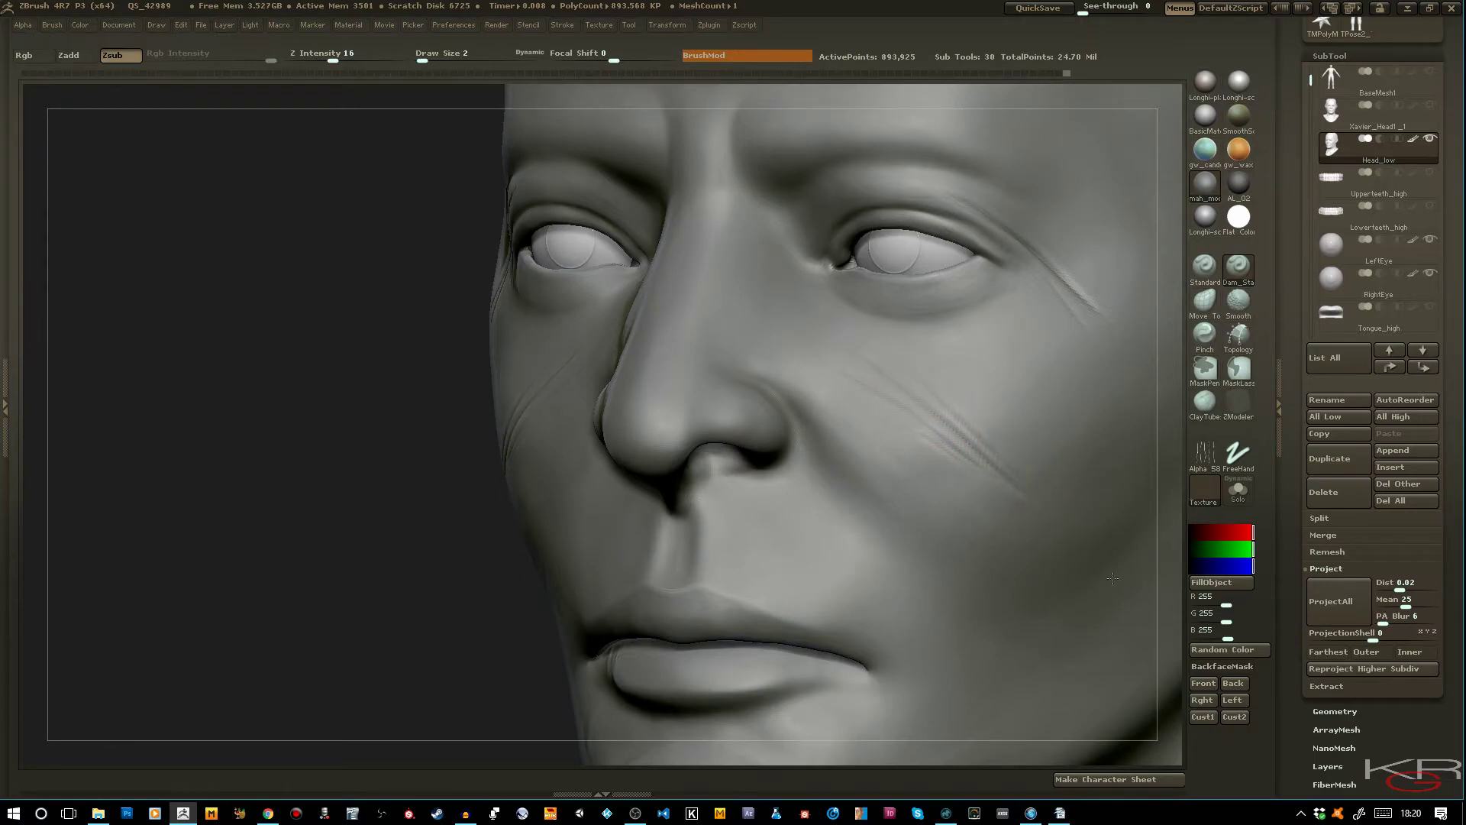
key("ctrl")
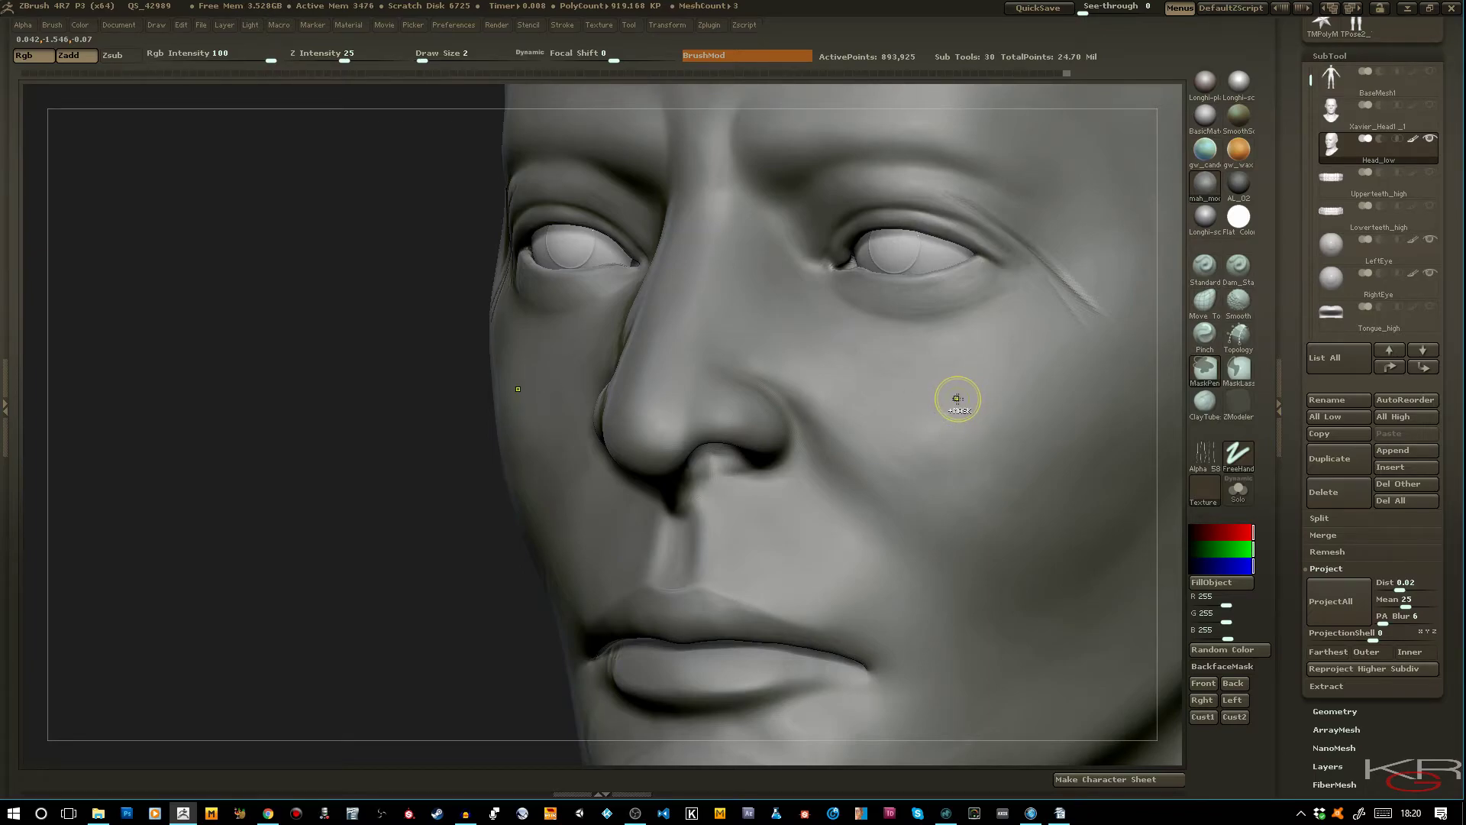
key("ctrl")
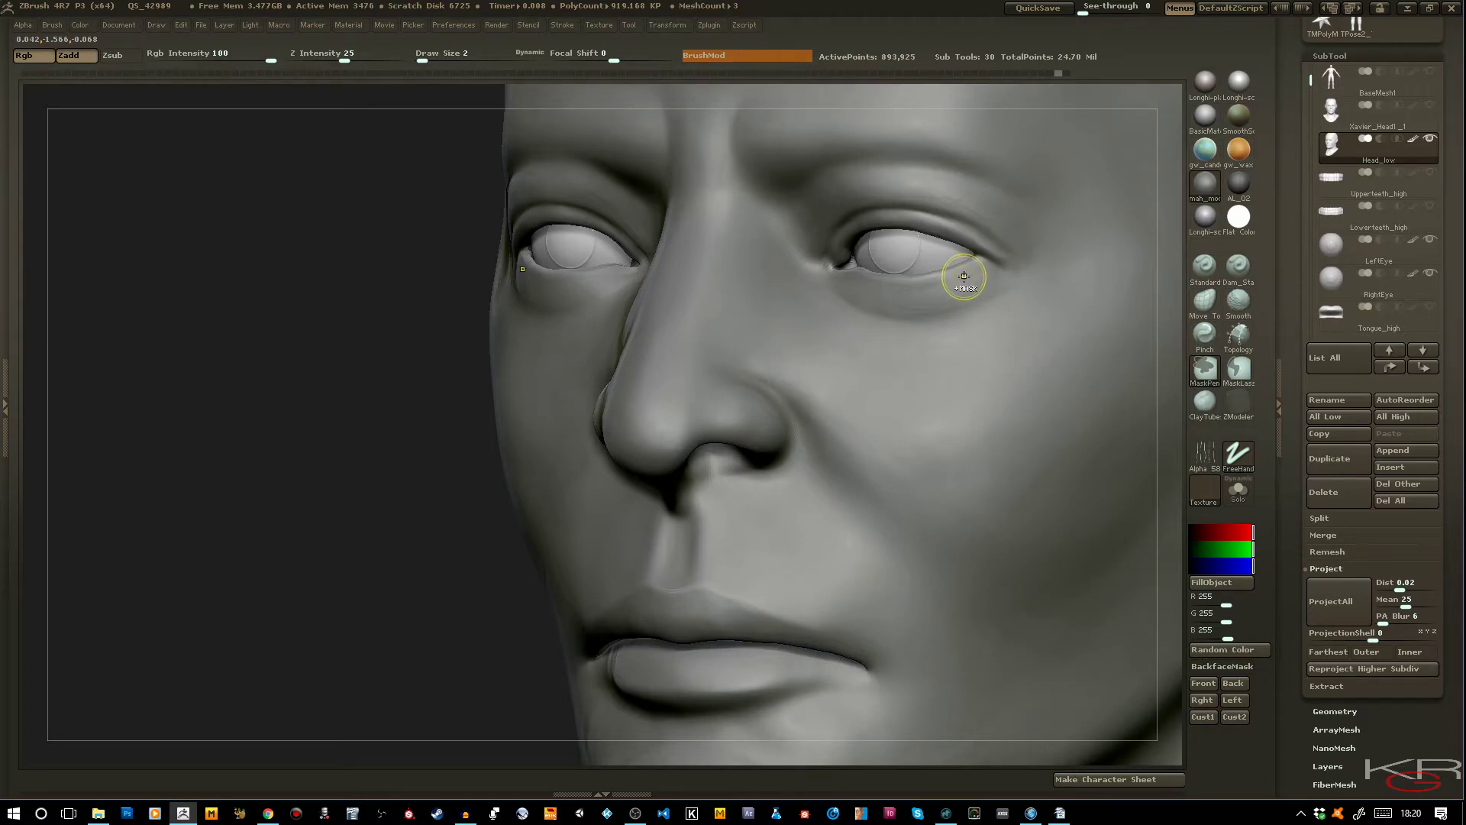
Carve fine crow's-feet wrinkles at the eye's outer corner and sharpen the upper eyelid crease with a draw size of 1
right_click_drag(1009, 196, 1074, 356, "ctrl")
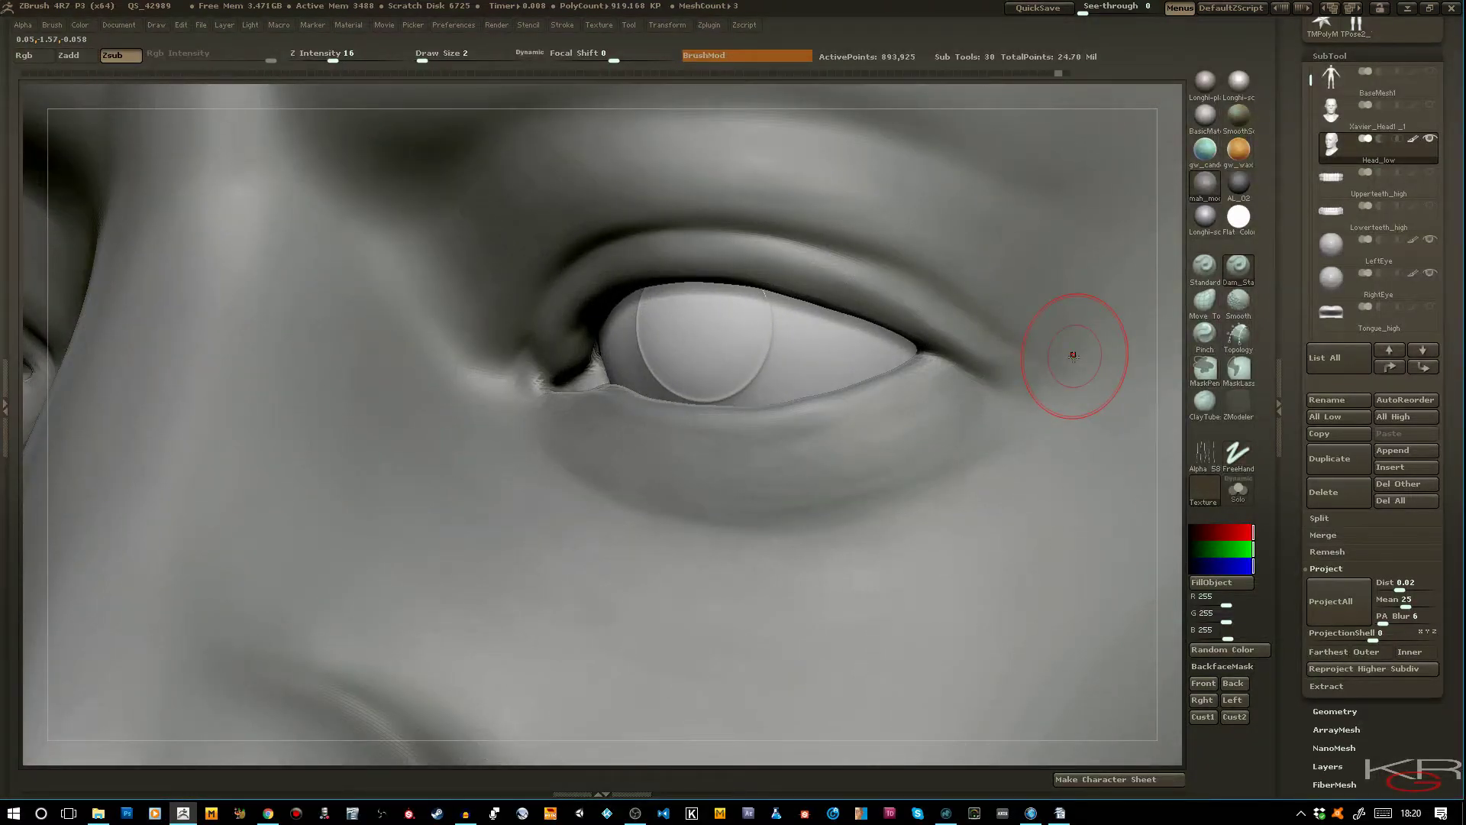
key("bracketleft")
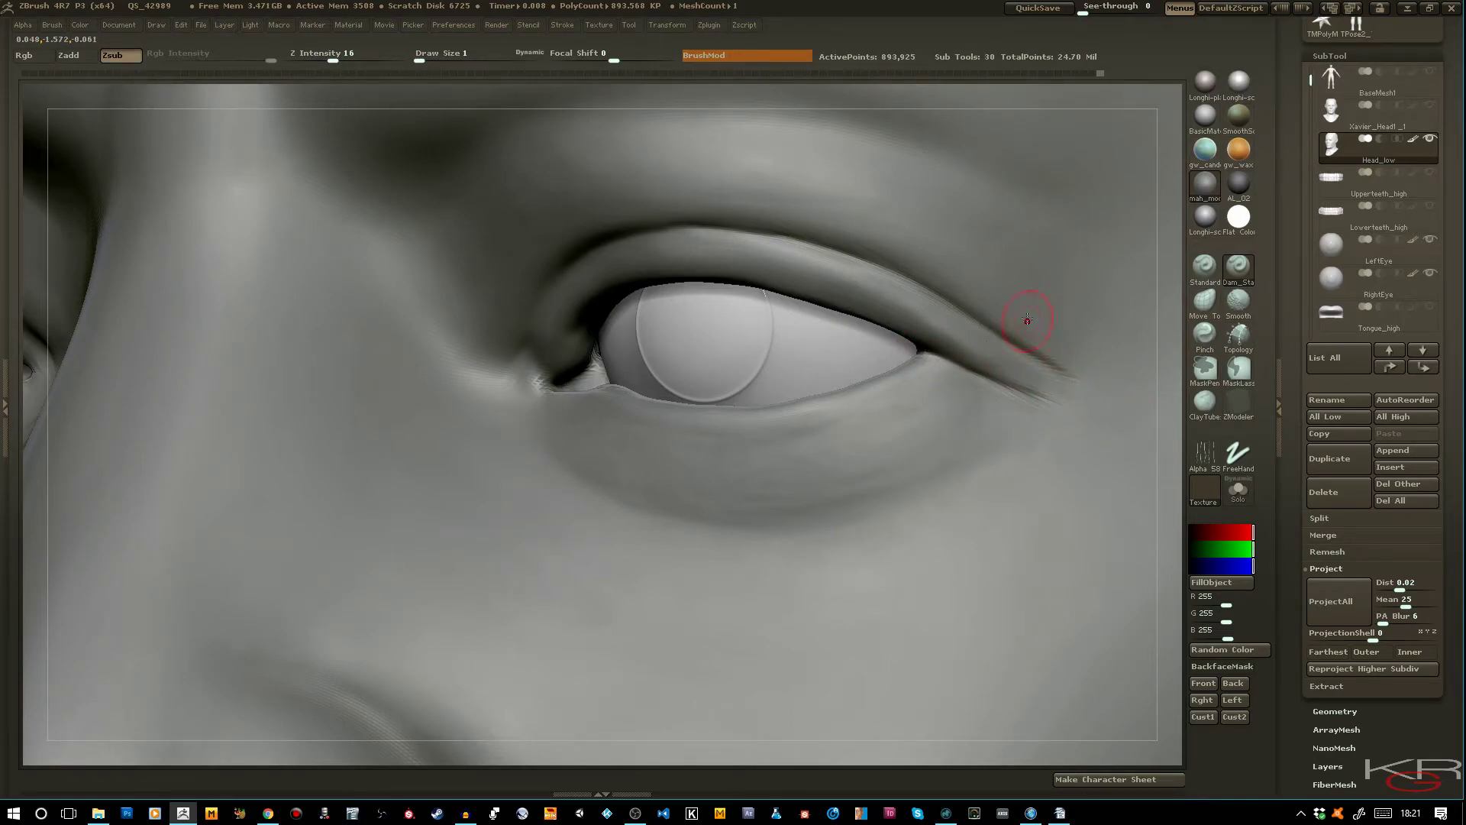
left_click_drag(1049, 361, 1076, 361)
left_click_drag(1052, 385, 1085, 370)
mouse_move(1146, 416)
left_mouse_down()
mouse_move(1100, 380)
mouse_move(1079, 386)
left_mouse_up()
left_click_drag(562, 251, 825, 282)
mouse_move(979, 386)
left_mouse_down()
mouse_move(1059, 411)
mouse_move(1024, 409)
mouse_move(1046, 406)
left_mouse_up()
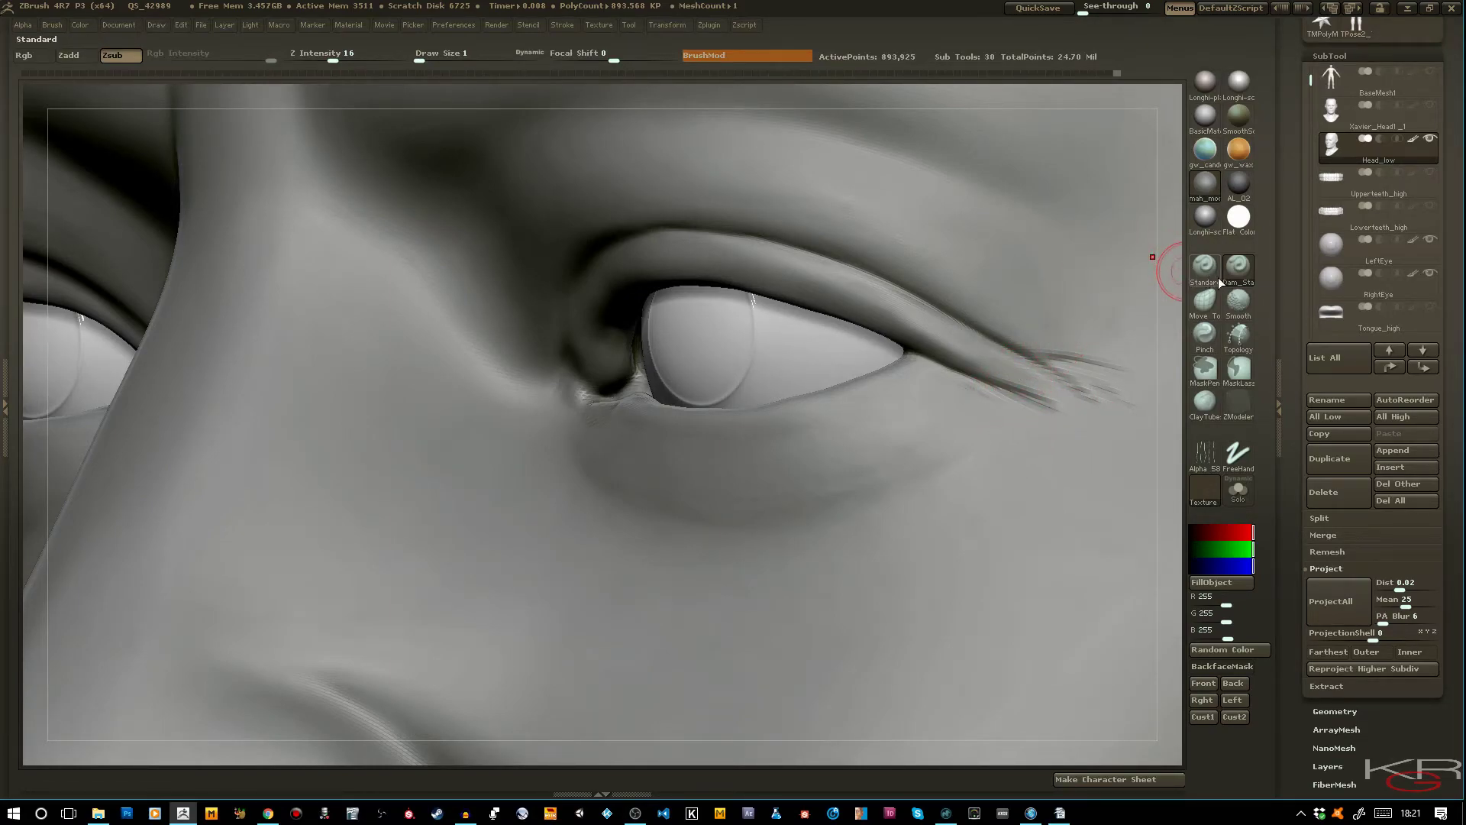
Deepen the upper eyelid crease where it curves down to the inner corner of the eye
key("b")
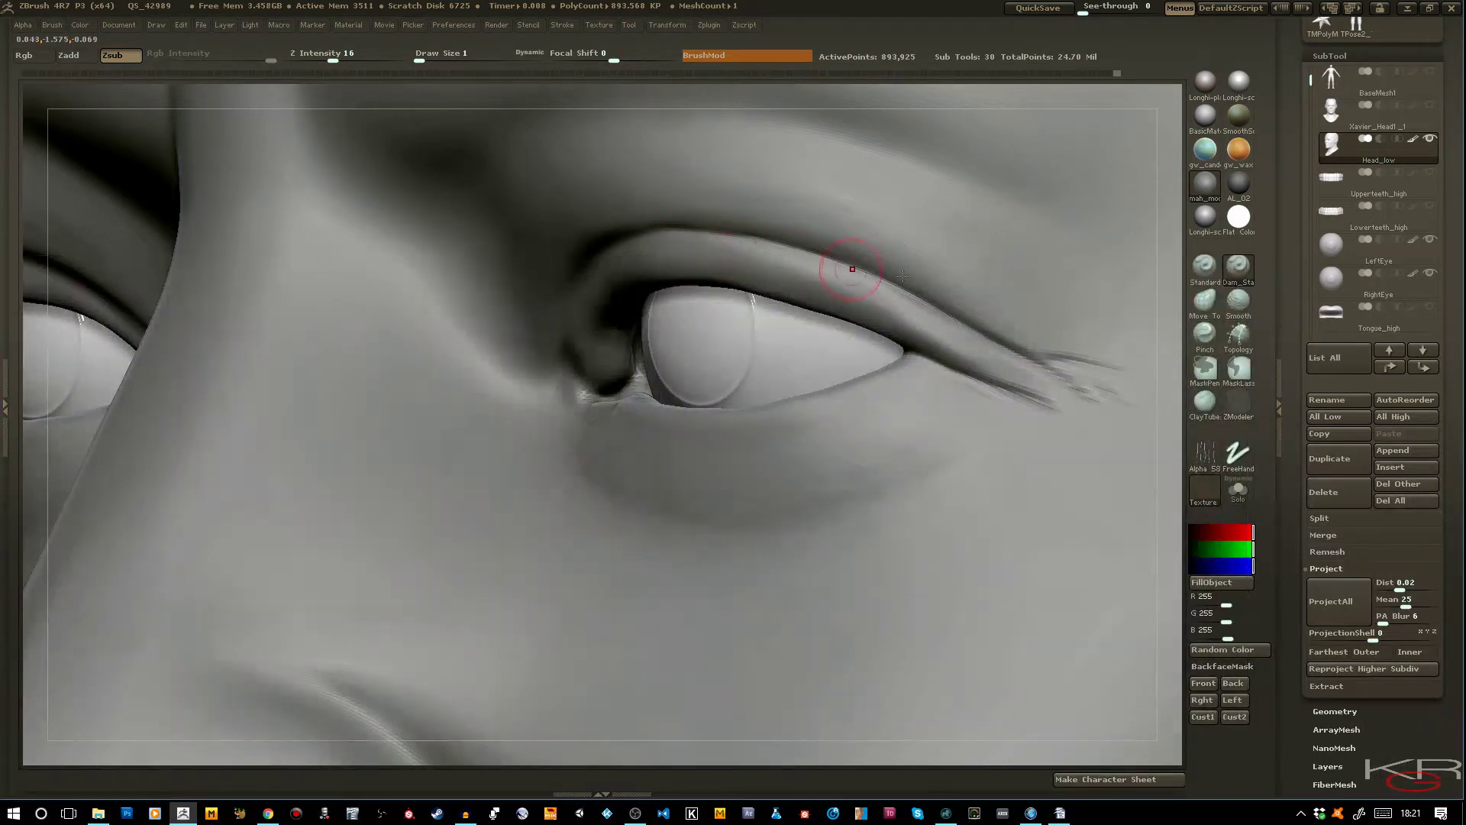
left_click_drag(1169, 271, 1246, 268)
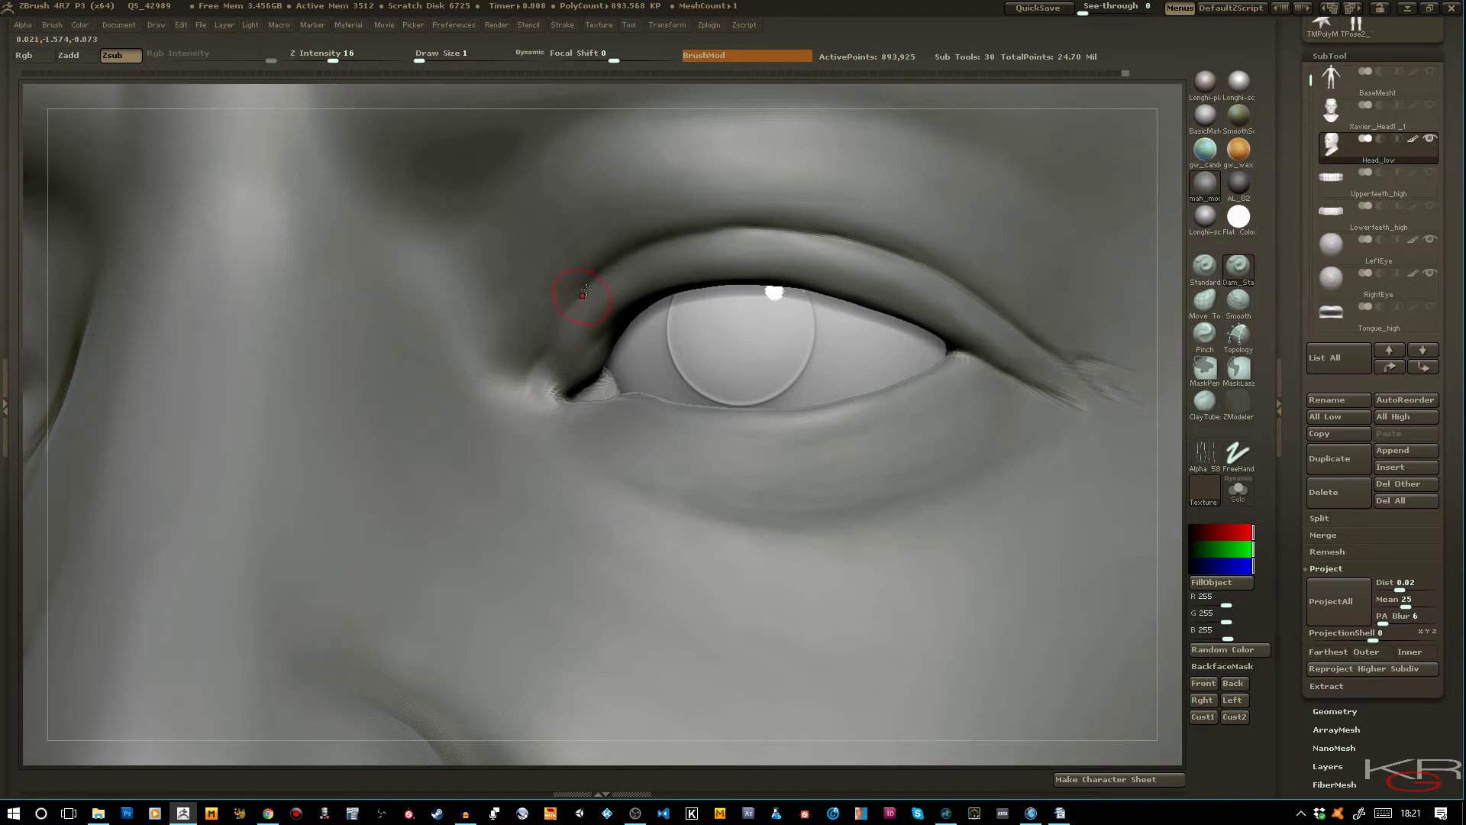
left_click_drag(552, 329, 607, 265)
key("]")
key("shift")
Examine the whole head from the front and both three-quarter sides to judge the eye wrinkles and brow
key("f")
left_click_drag(957, 292, 956, 356)
mouse_move(949, 419)
left_mouse_down()
mouse_move(978, 430)
mouse_move(952, 432)
mouse_move(1043, 443)
left_mouse_up()
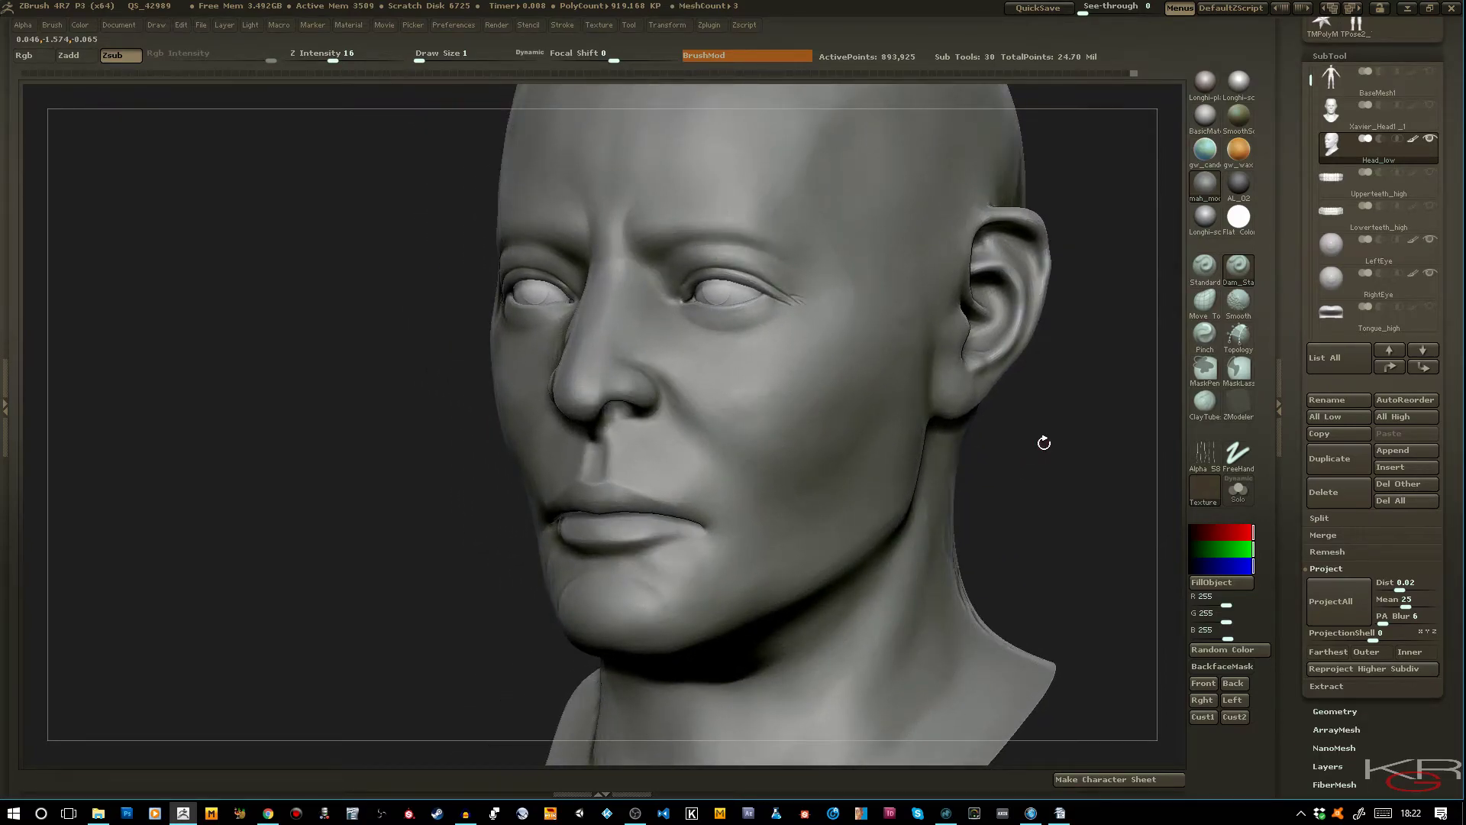
left_click_drag(1026, 464, 998, 436)
left_click_drag(998, 384, 998, 473)
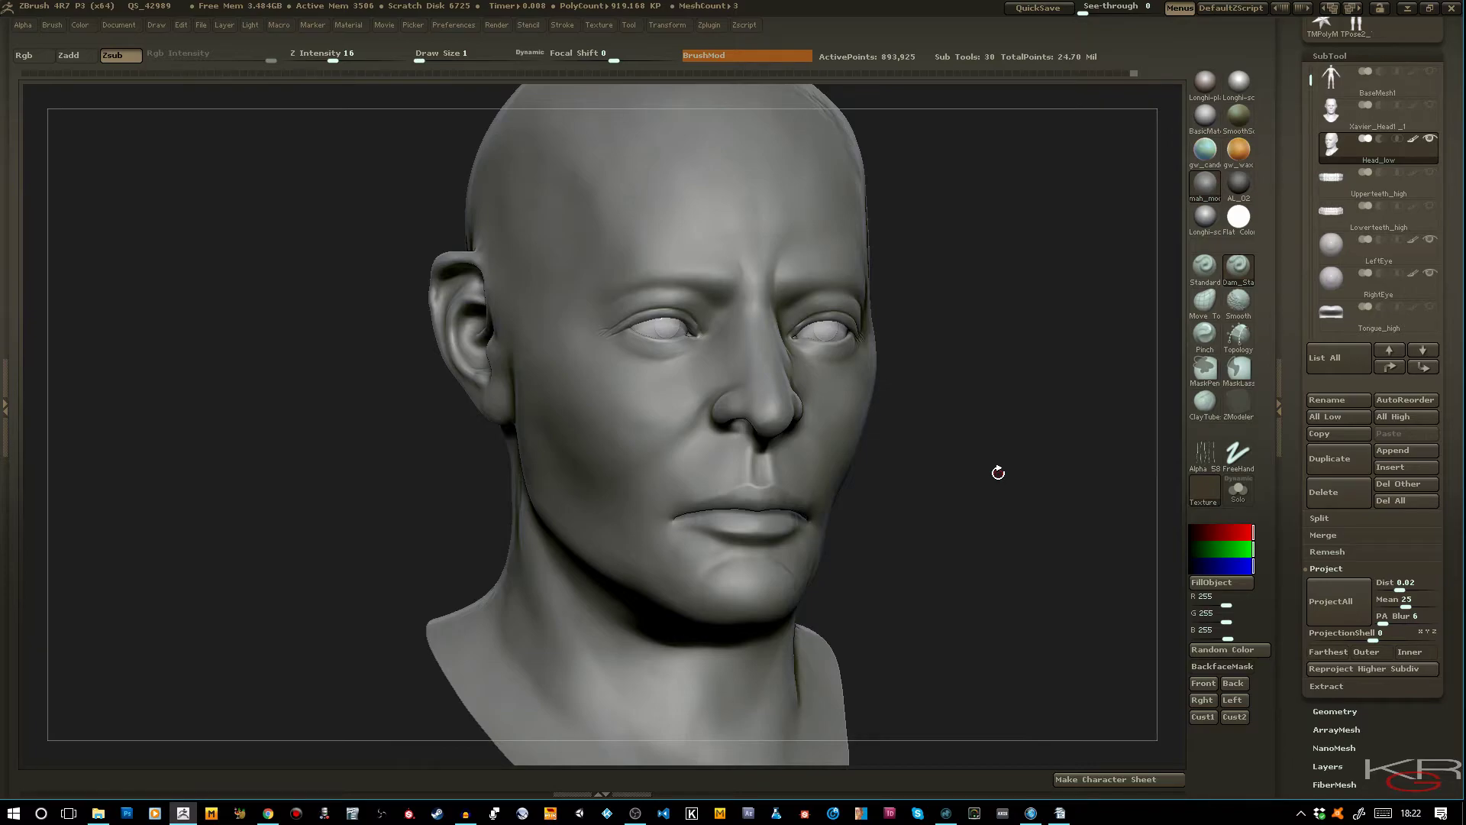
left_click_drag(969, 410, 895, 428)
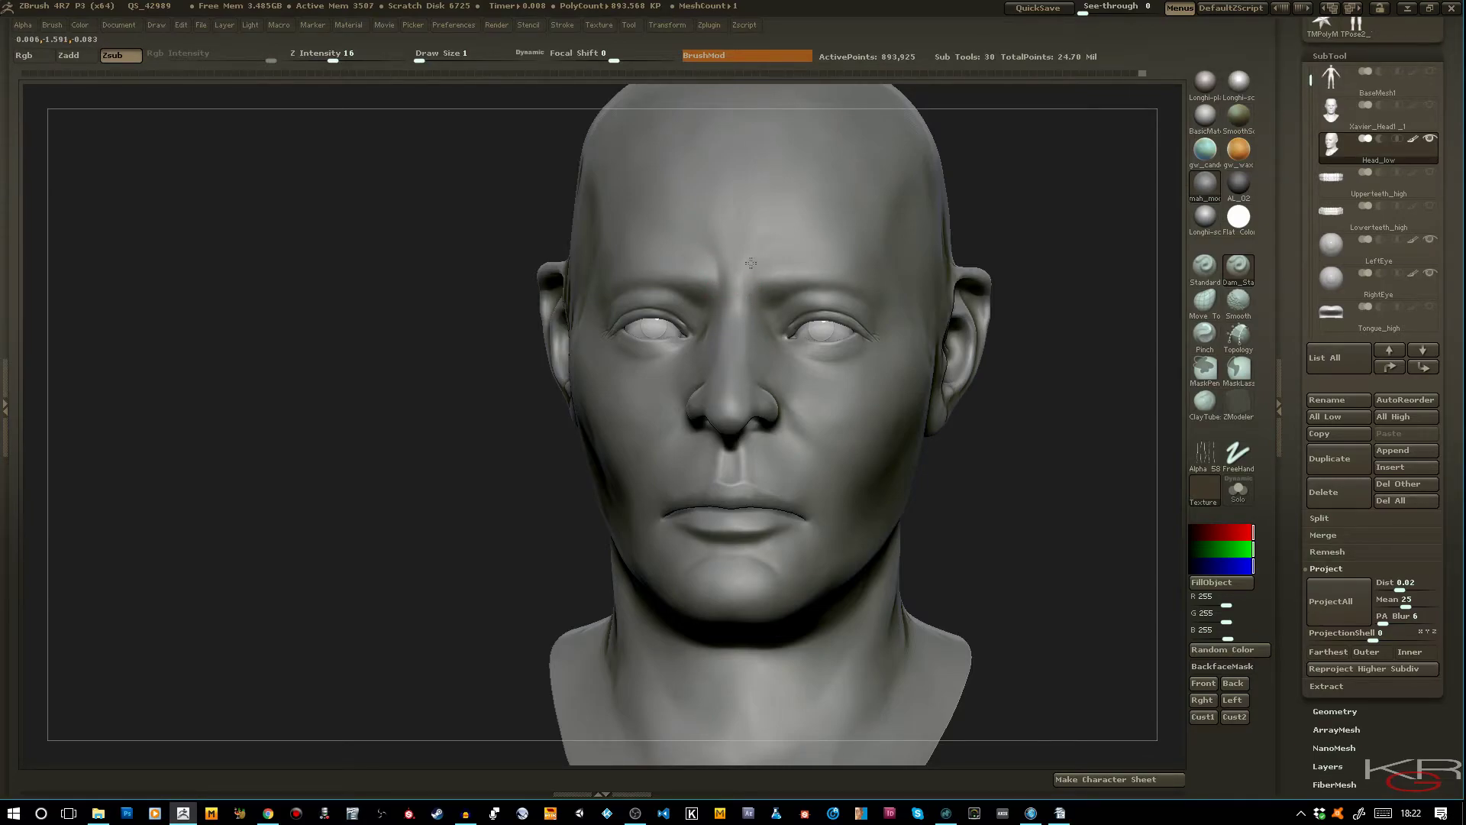
left_click_drag(451, 200, 664, 258)
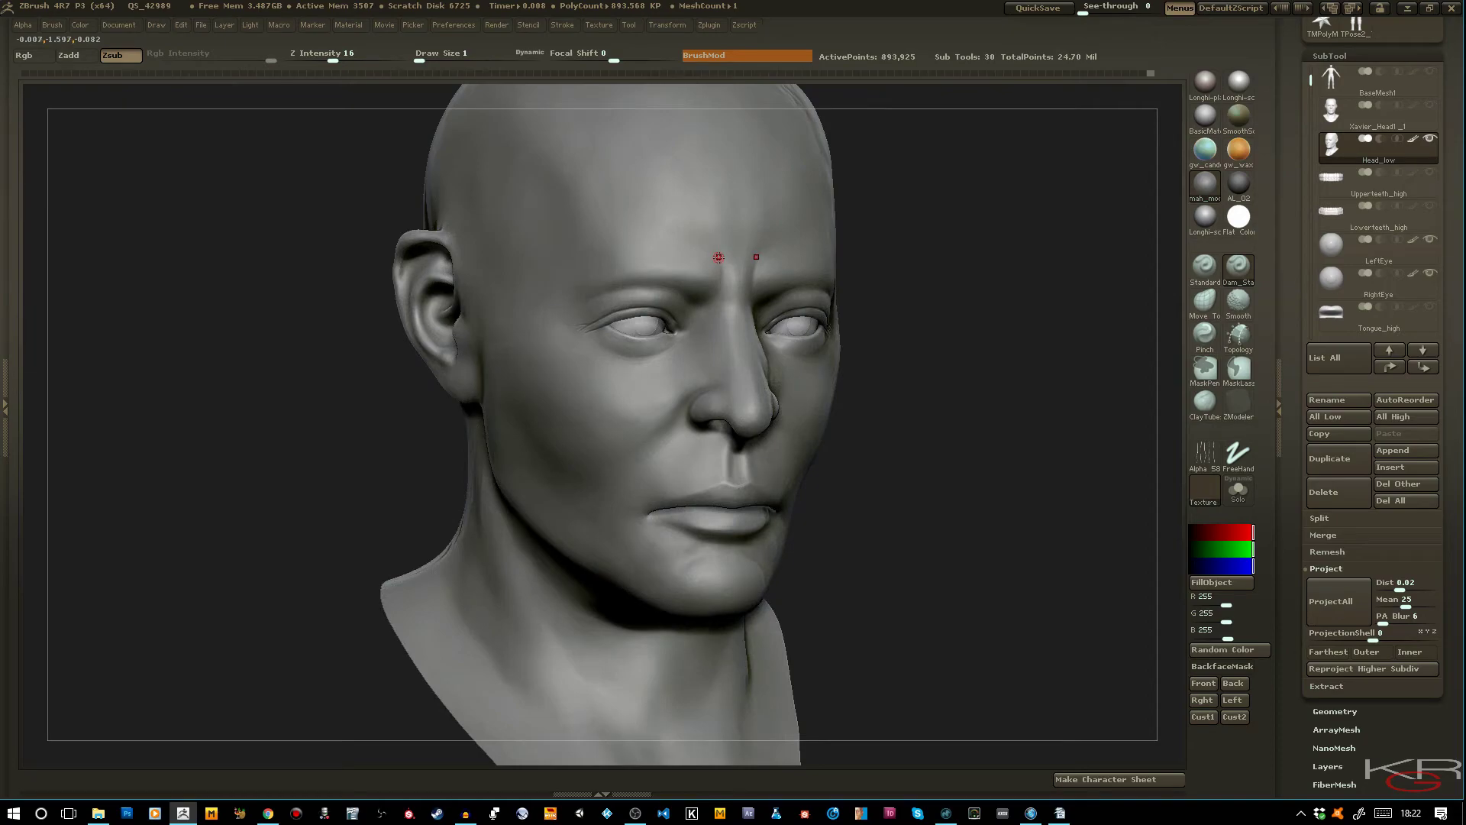
left_click_drag(952, 435, 927, 418)
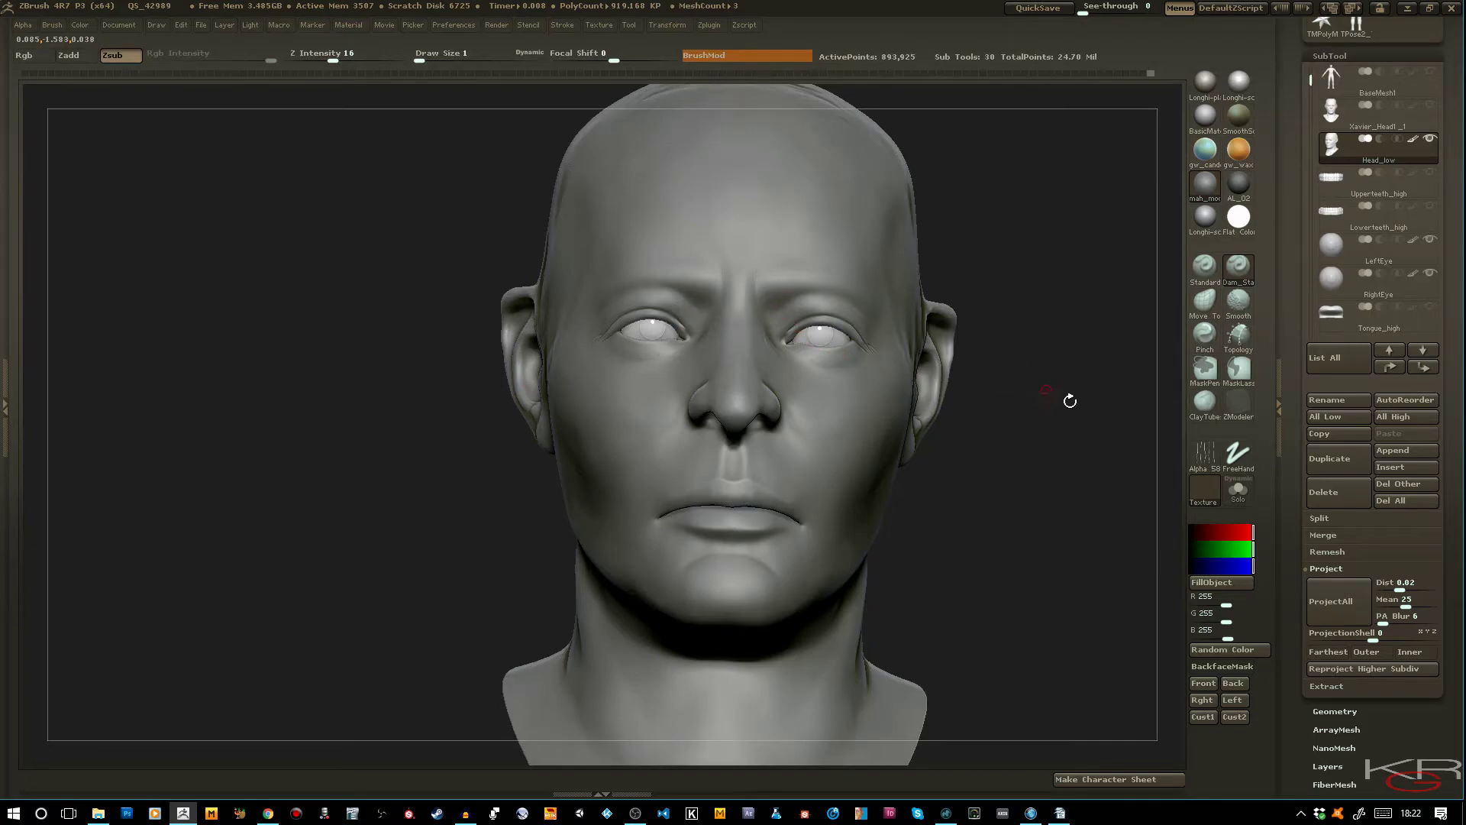
Switch to the ClayTubes brush with a draw size of 4 and drop the head two subdivision levels
left_click(1205, 401)
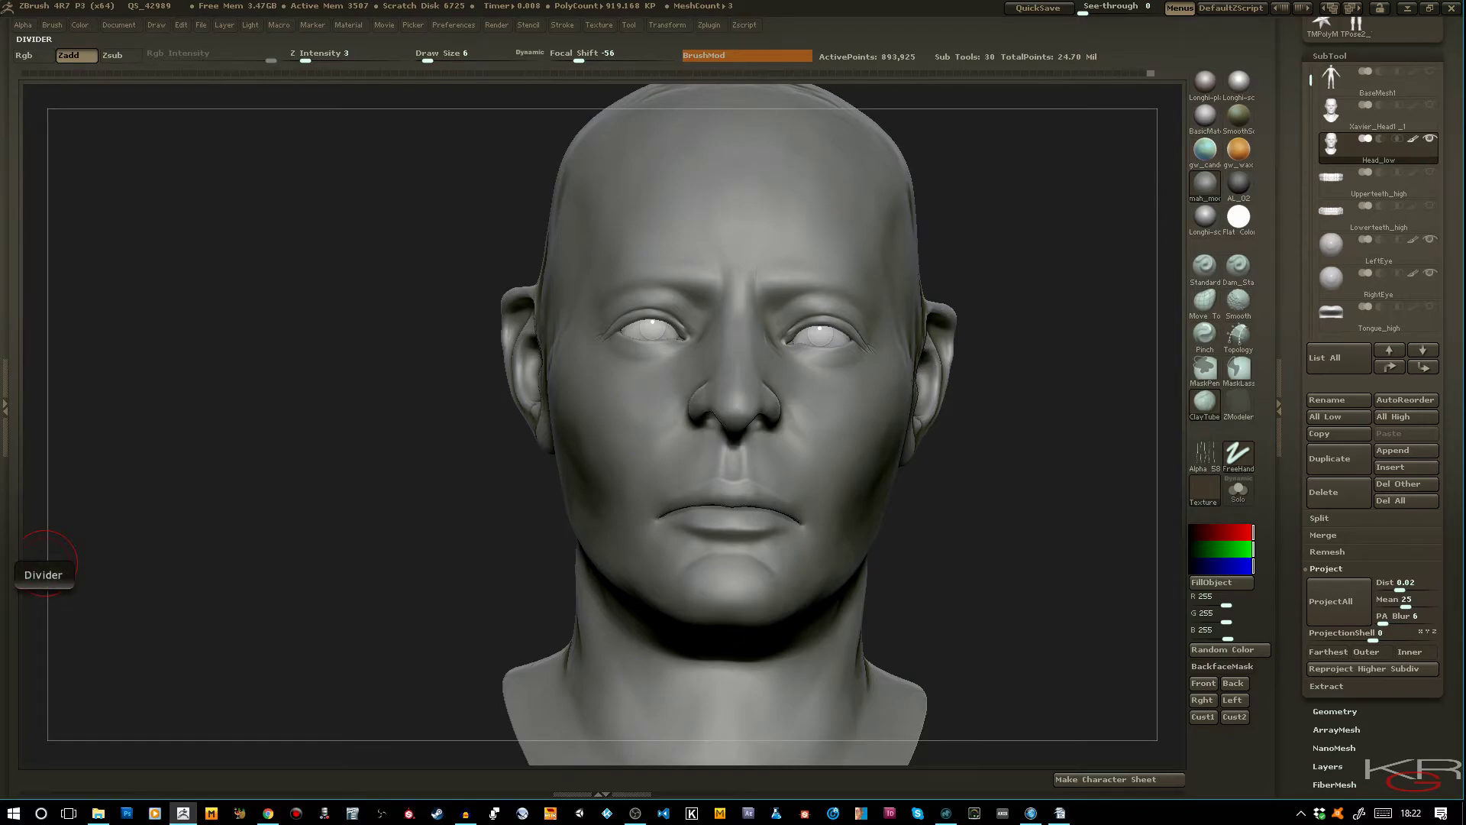
key("XF86AudioMute")
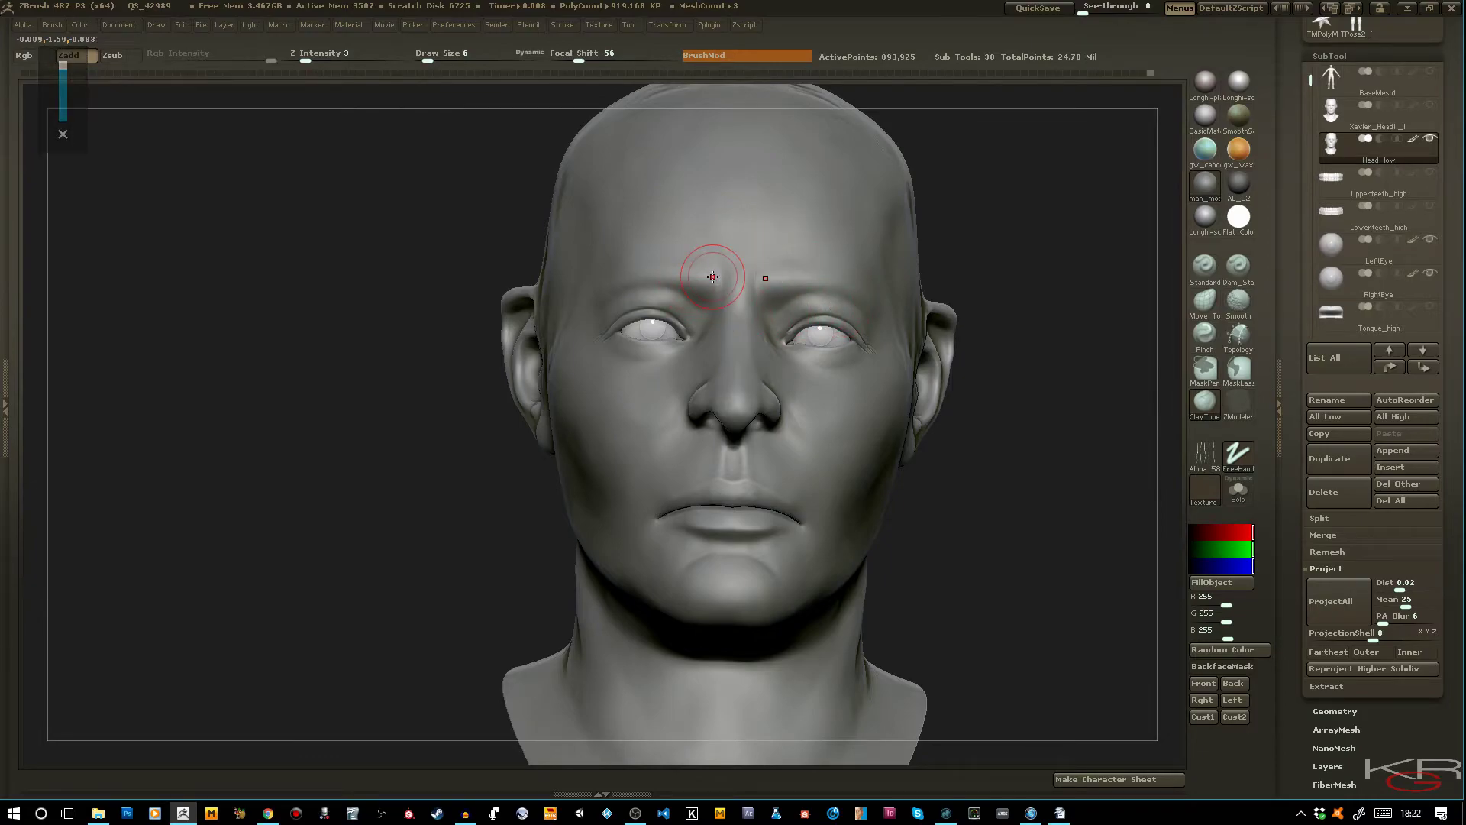
right_click_drag(762, 268, 842, 382, "ctrl")
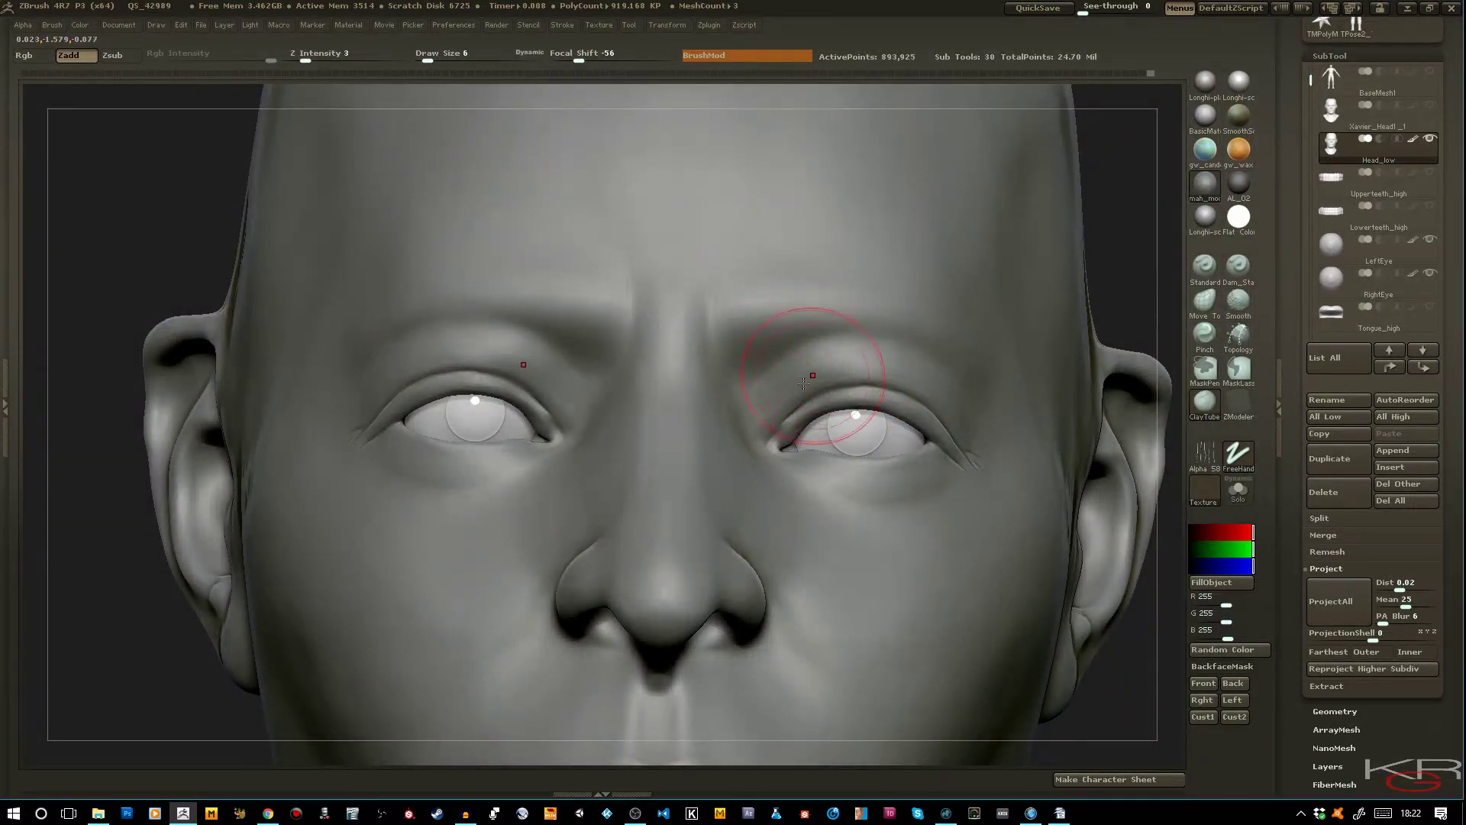
key("bracketleft")
key("bracketleft")
key("shift+d")
key("shift+d")
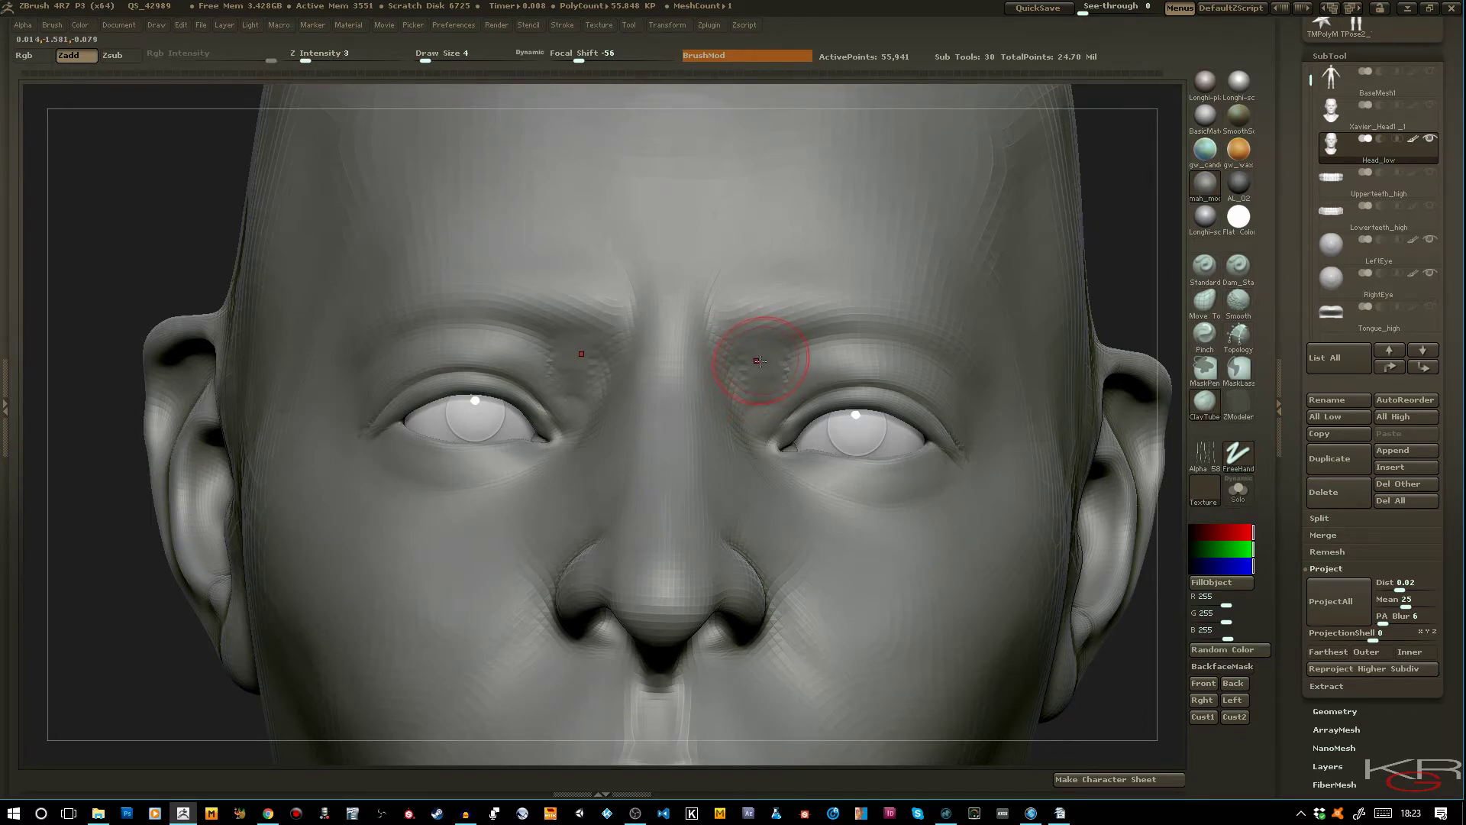
Rework and smooth the inner eye socket beside the nose bridge using ClayTubes with a draw size of 3
key("ctrl+z")
left_click_drag(764, 368, 768, 349, "shift")
key("d")
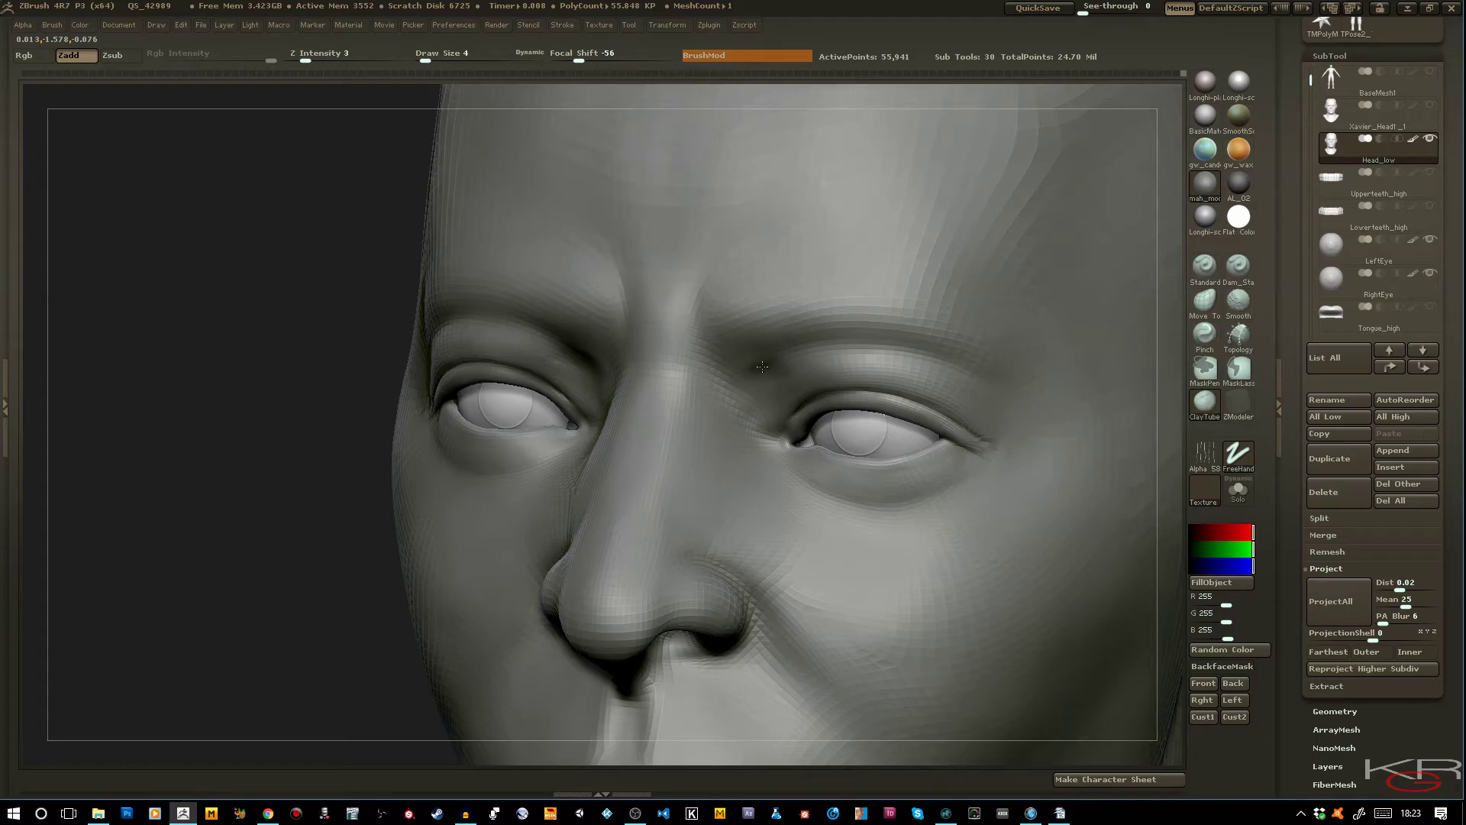
left_click_drag(278, 350, 216, 314)
left_click_drag(248, 386, 280, 351)
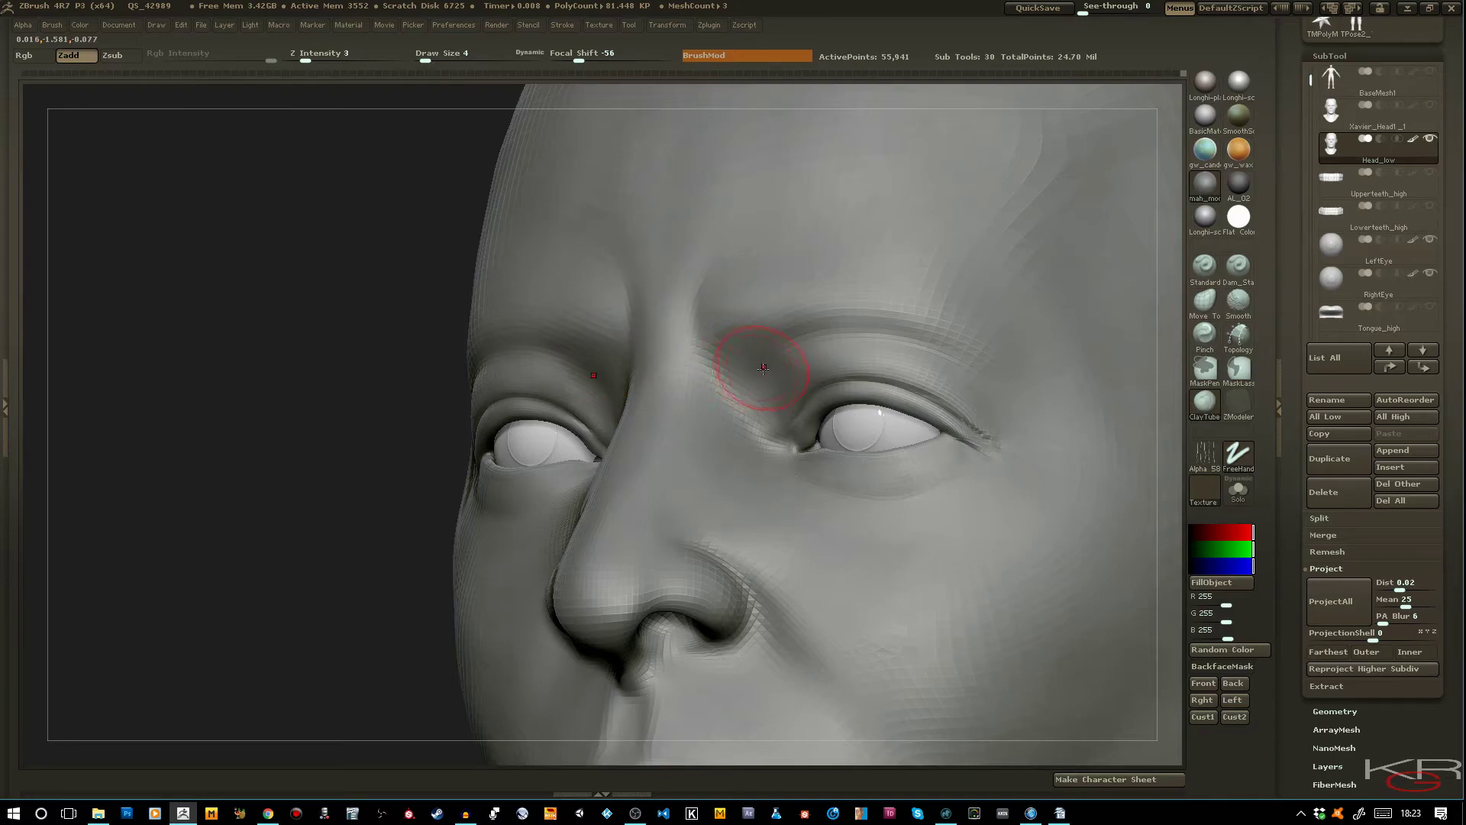
left_click_drag(767, 399, 767, 415)
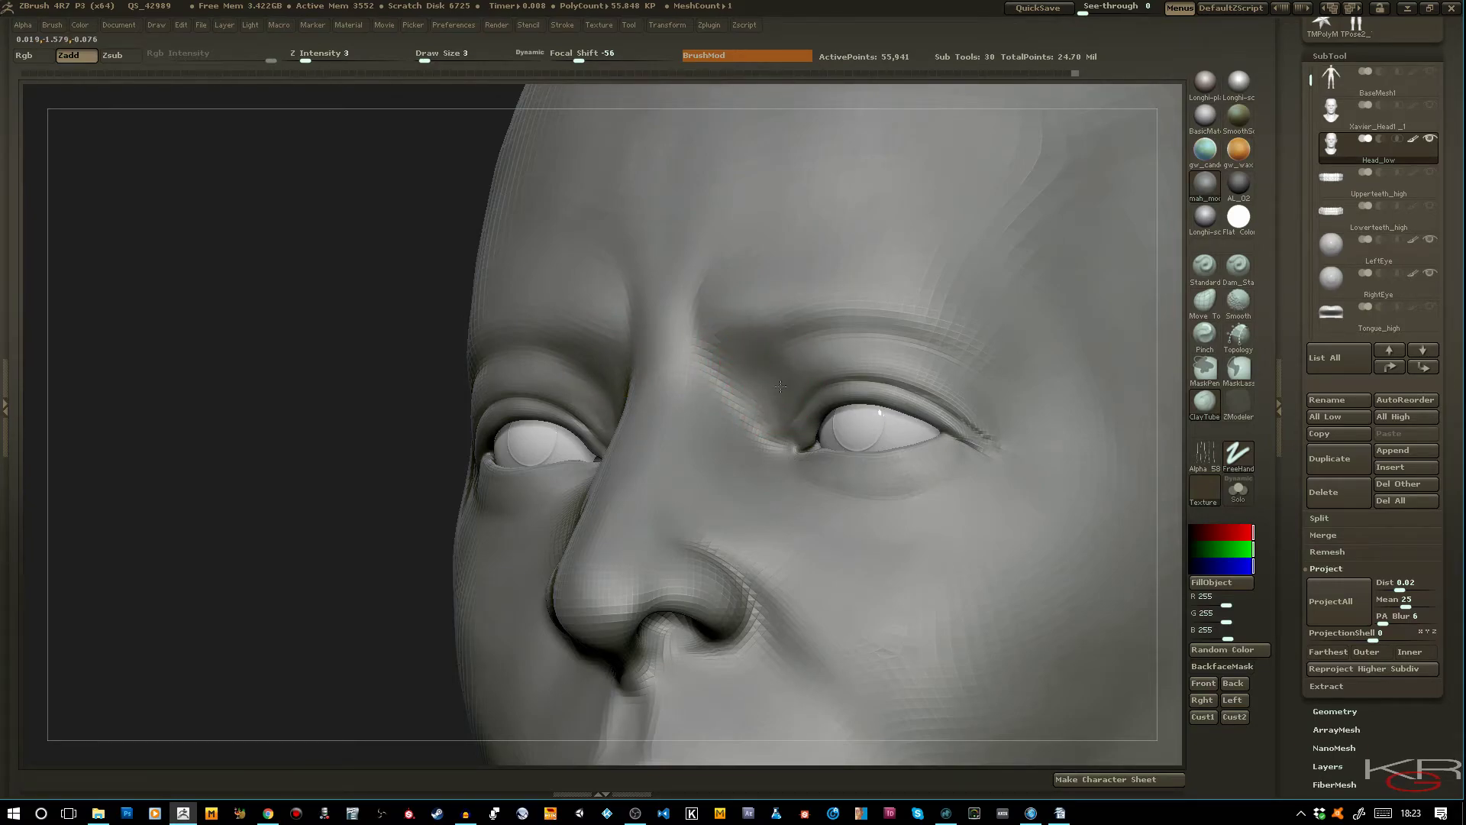
left_click_drag(771, 389, 757, 398, "shift")
left_click_drag(267, 336, 384, 334, "shift")
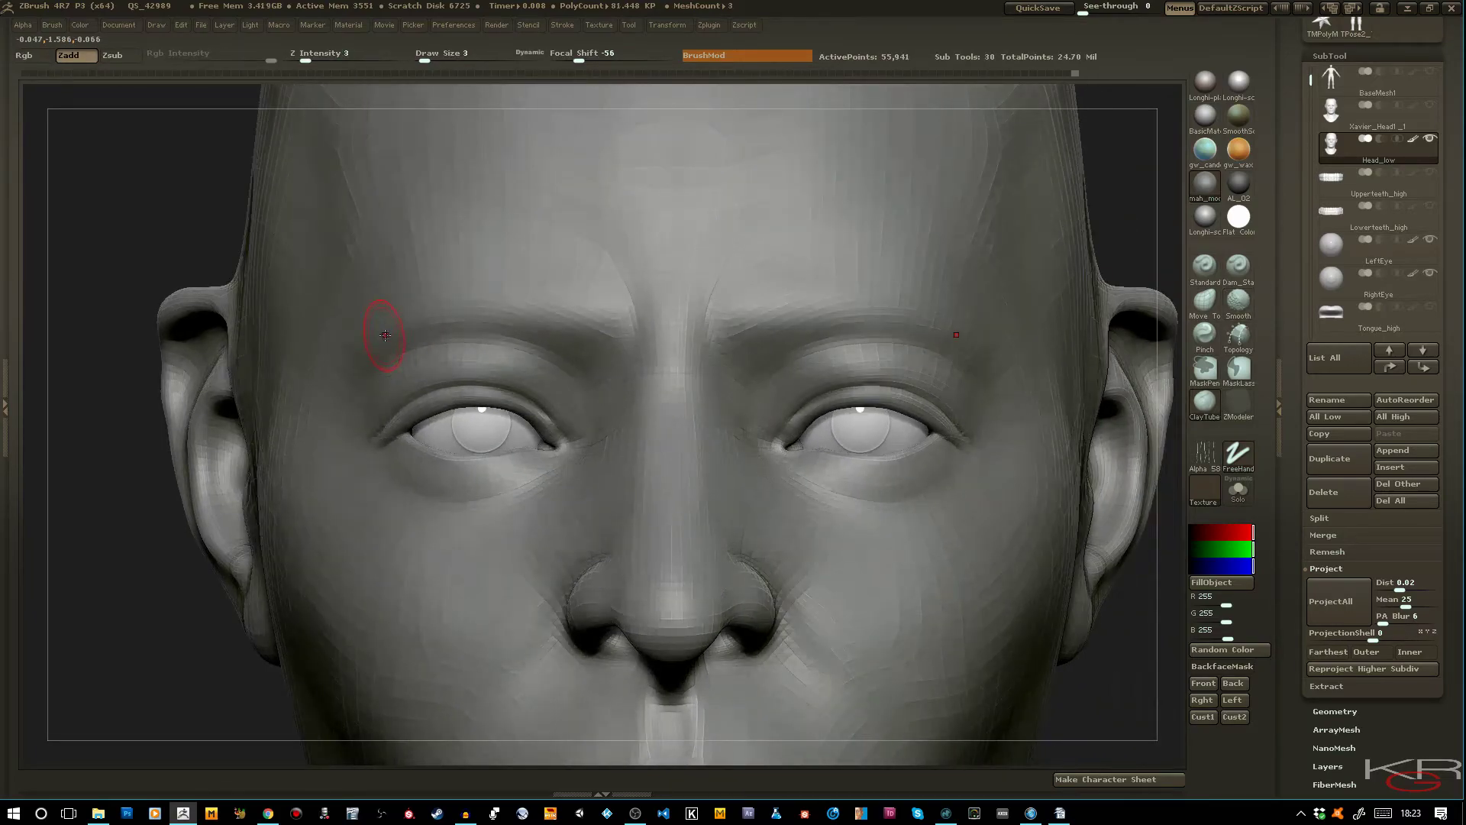
Carve the crease beneath the lower eyelids with the Dam Standard brush at a draw size of 2
left_click(1238, 265)
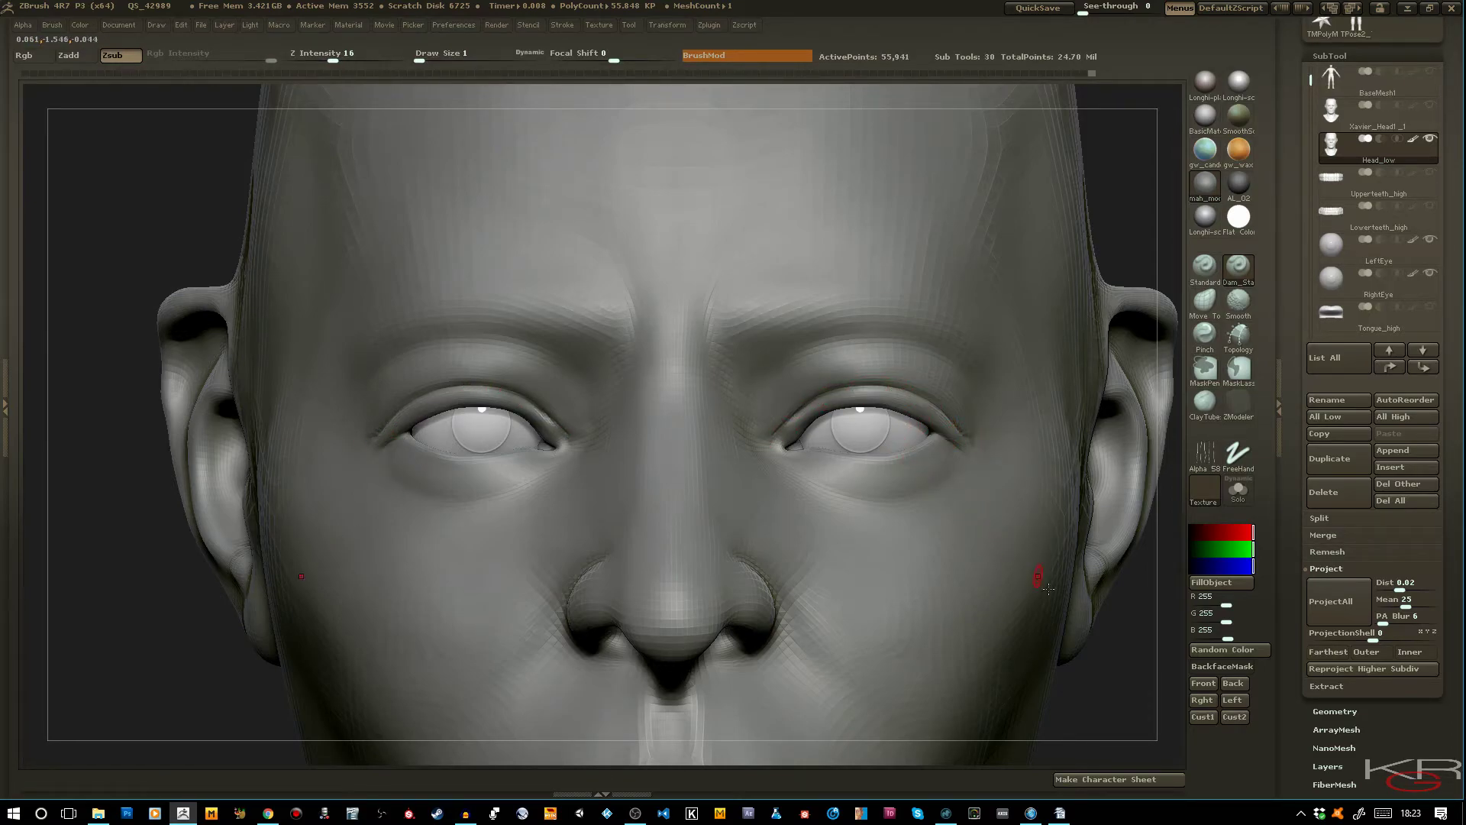
left_click_drag(1119, 682, 893, 530)
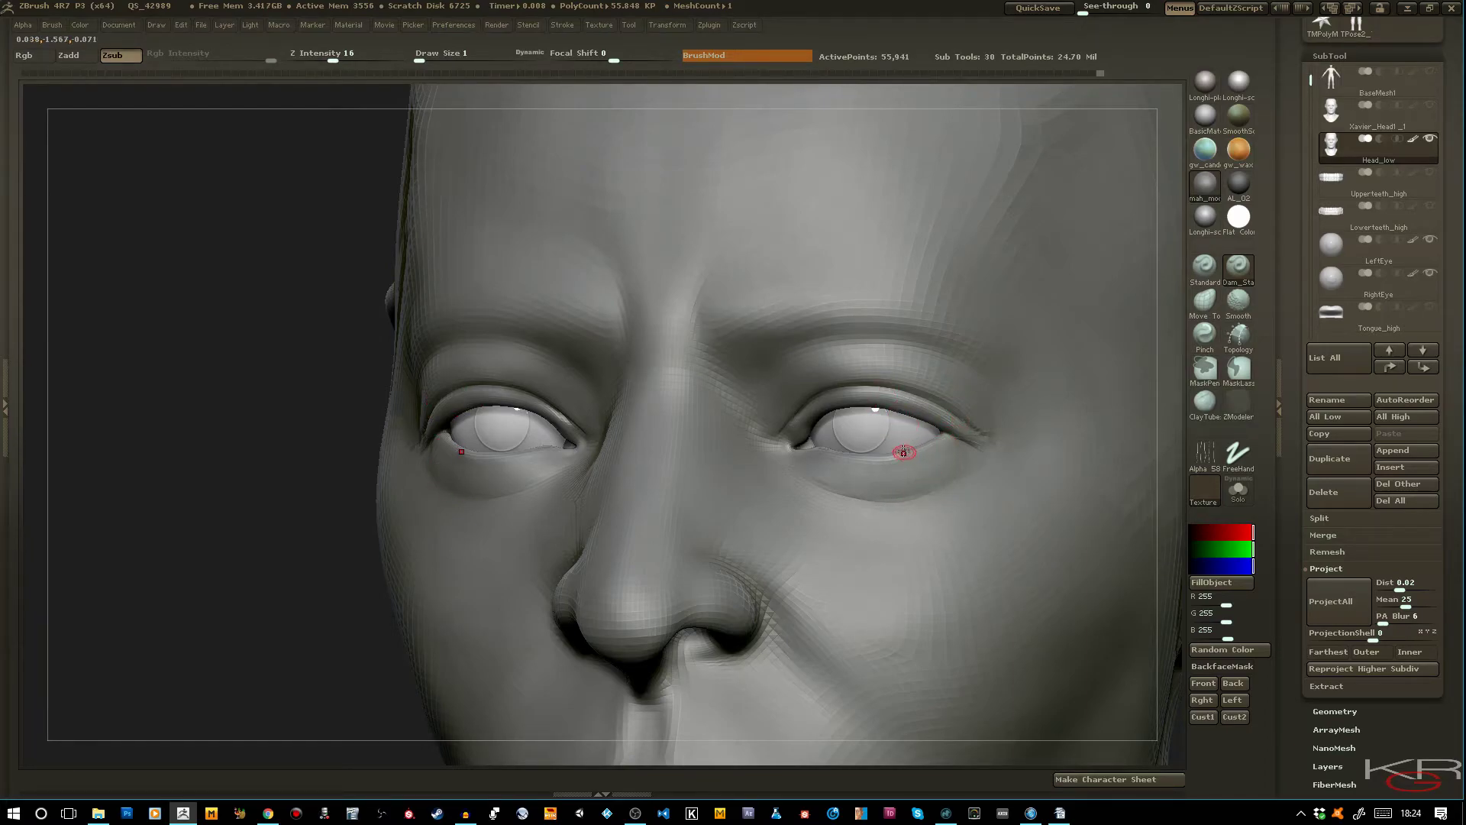
key("]")
key("shift")
key("shift")
left_click_drag(213, 460, 261, 467, "shift")
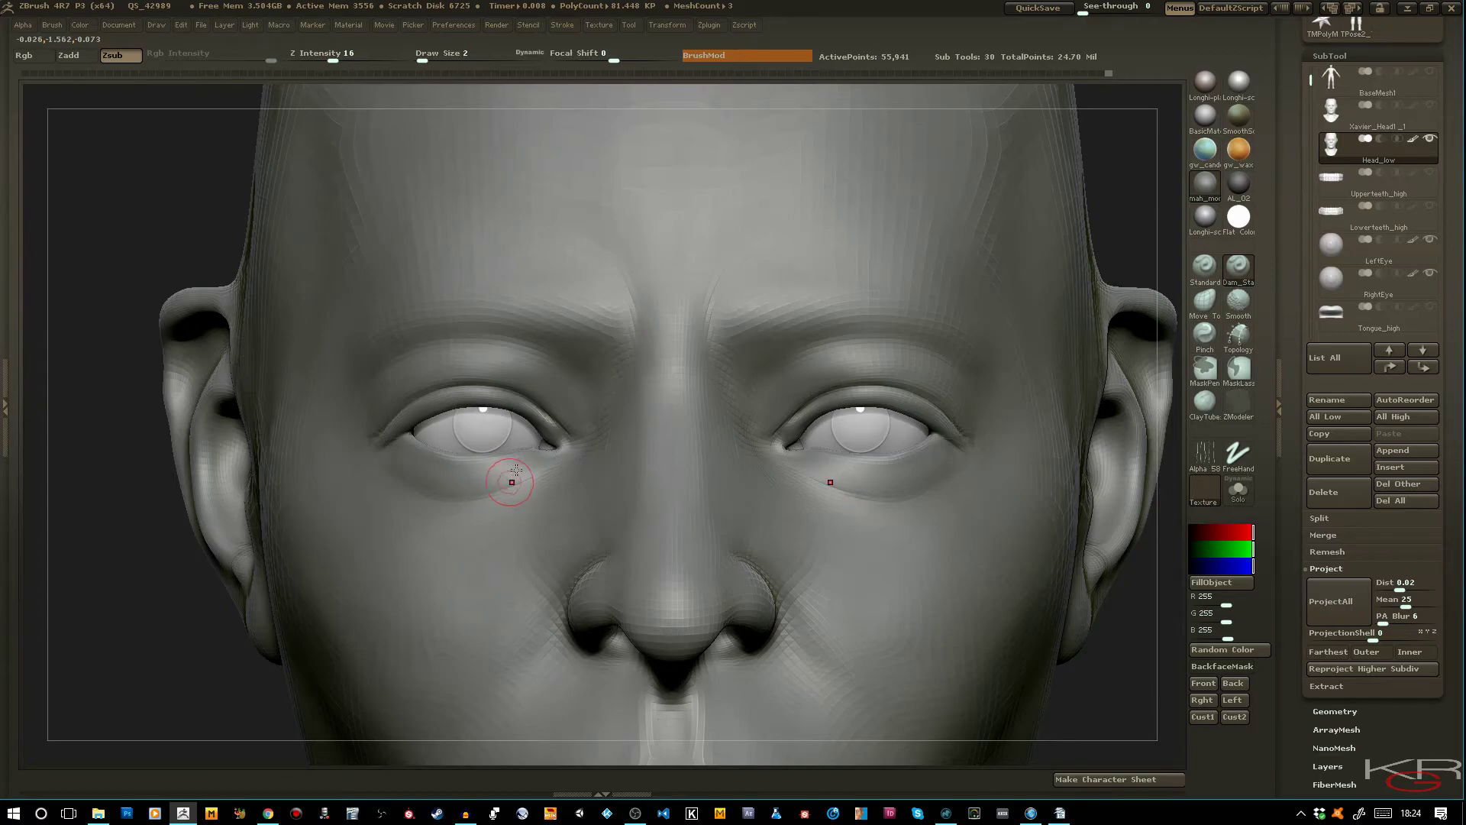
Cut the crease above the nostril wing and reduce the draw size to 1
left_click_drag(1118, 695, 910, 589)
left_click_drag(635, 578, 646, 571)
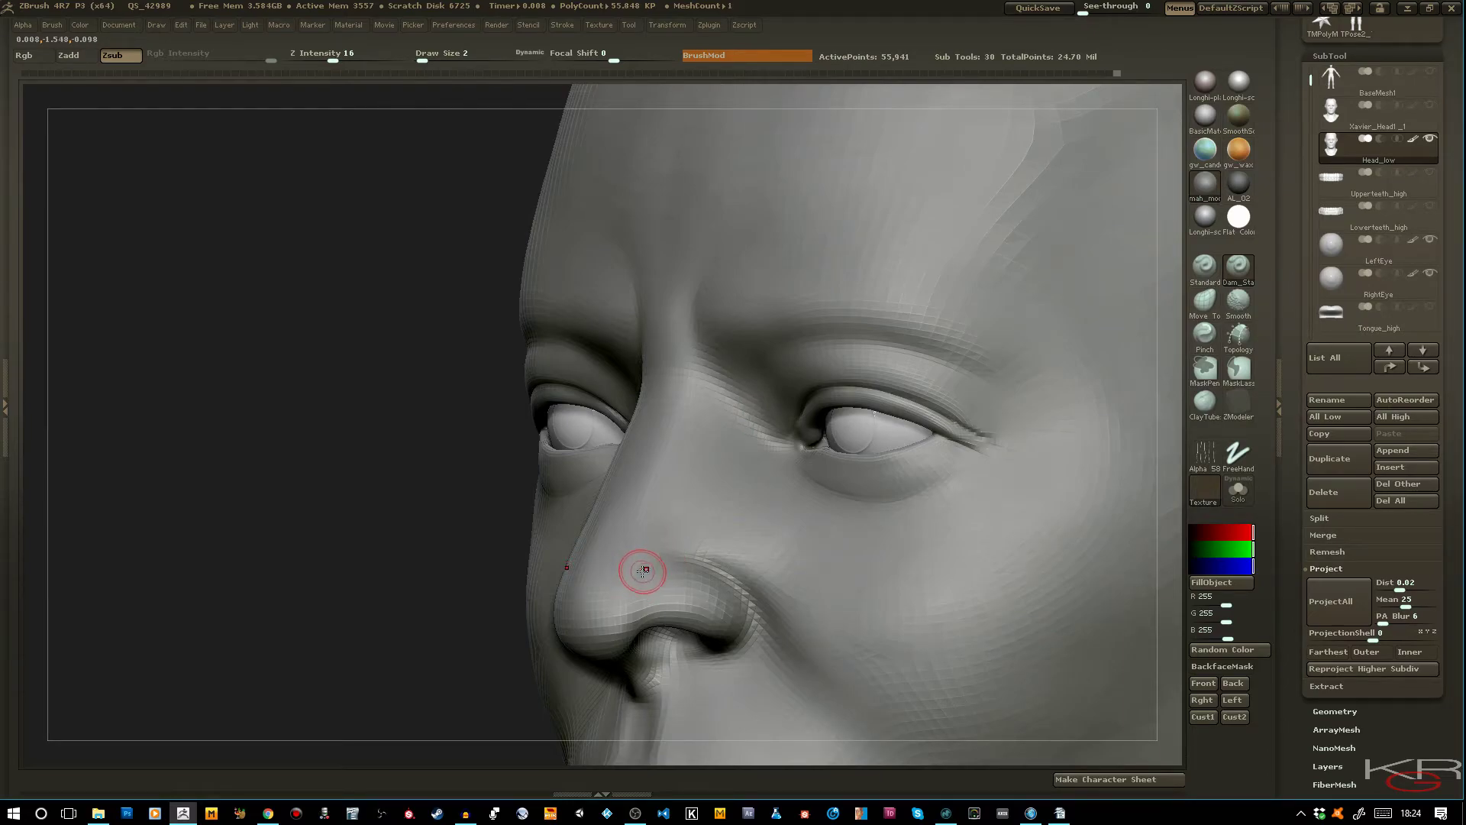
key("bracketleft")
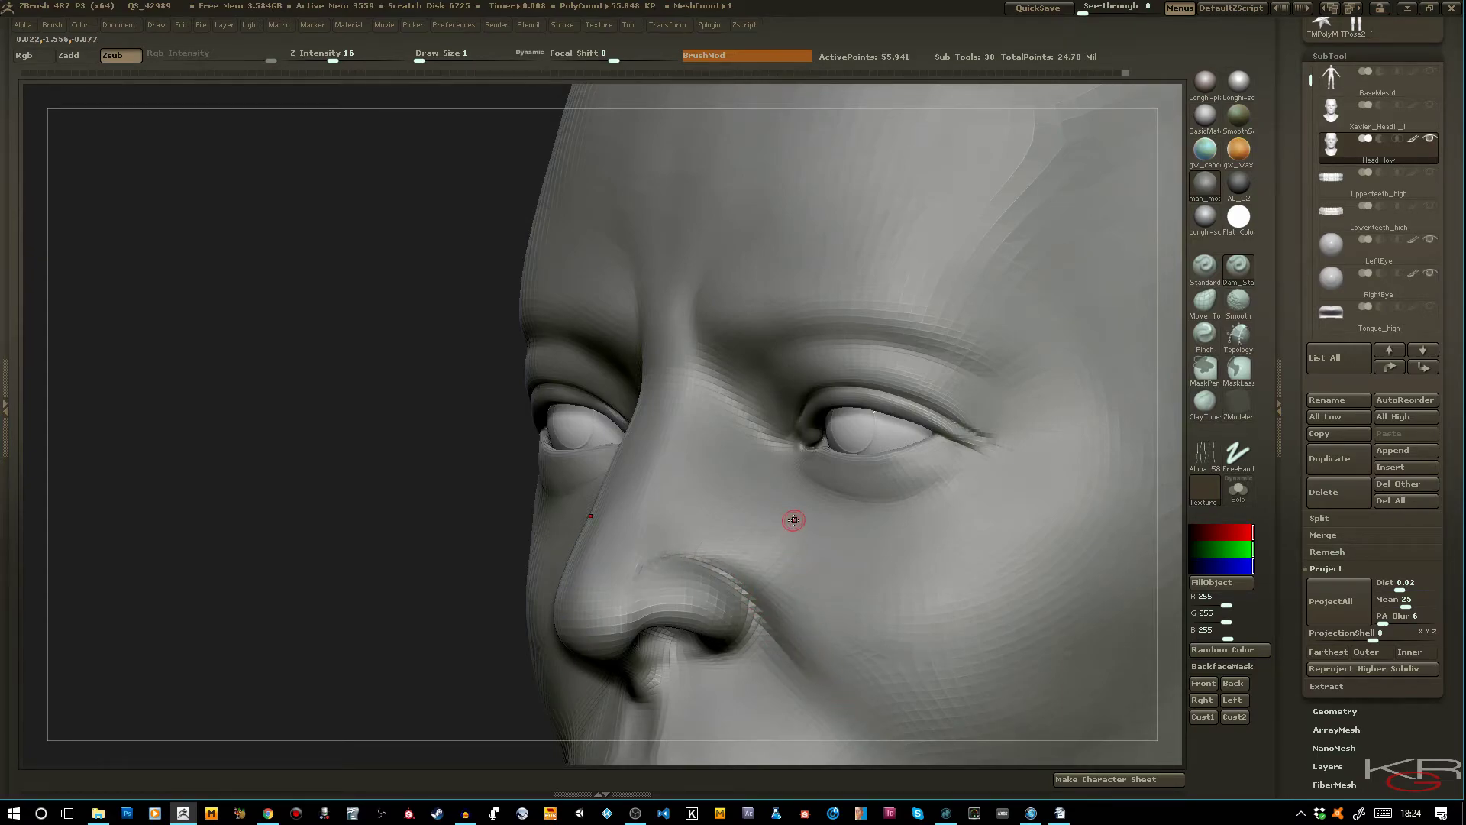
Adjust the nose bridge on the whole head with the Move Topological brush at a draw size of 7
key("f")
mouse_move(825, 493)
left_mouse_down()
mouse_move(880, 488)
mouse_move(802, 497)
mouse_move(906, 494)
mouse_move(909, 469)
left_mouse_up()
key("b")
key("s")
key("t")
right_click_drag(909, 470, 908, 468)
right_click(907, 468, "ctrl")
mouse_move(927, 418)
left_mouse_down()
mouse_move(910, 419)
mouse_move(944, 421)
left_mouse_up()
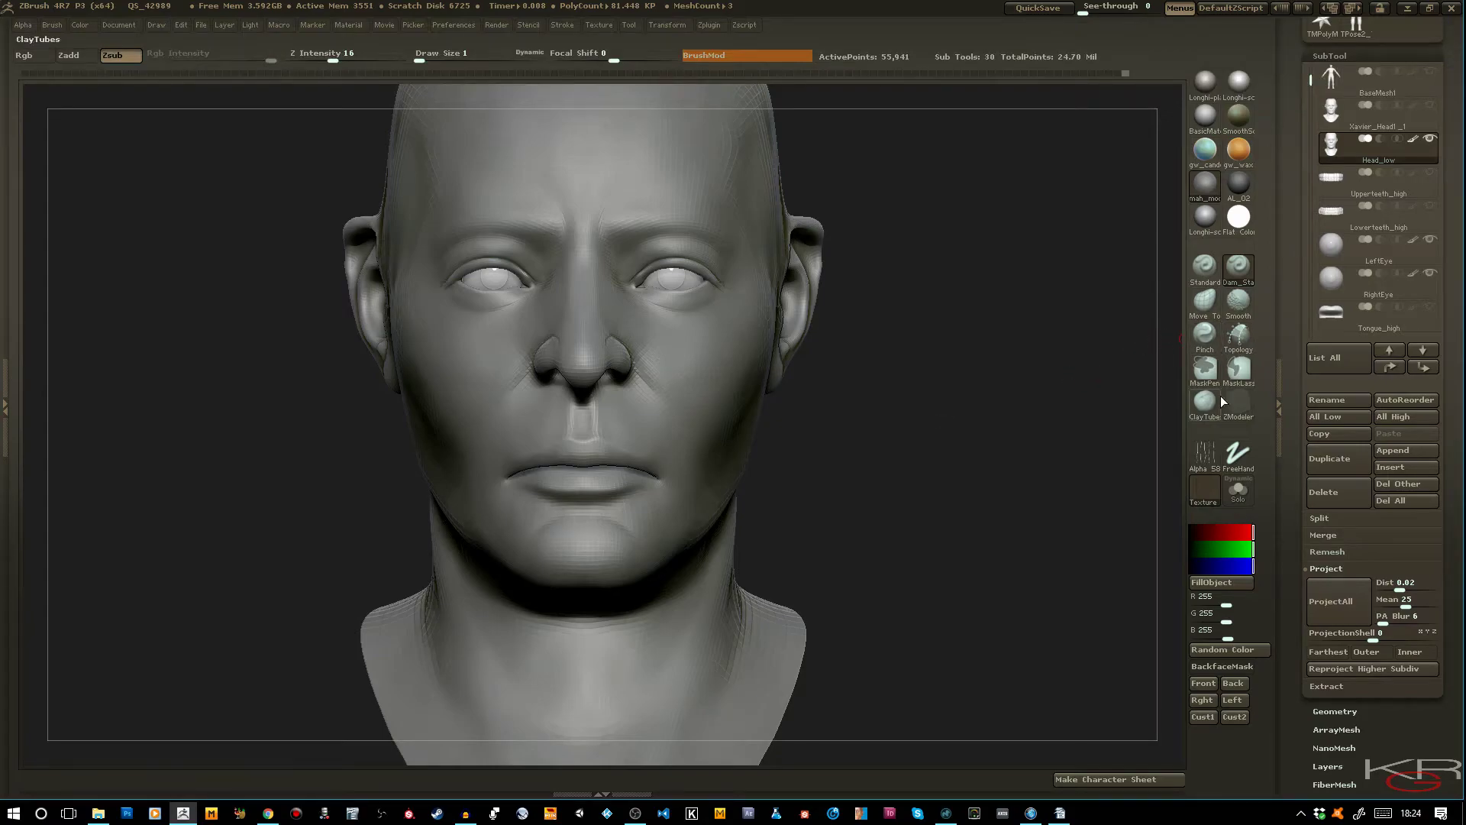
left_click(1201, 302)
key("bracketright")
left_click_drag(602, 251, 596, 278)
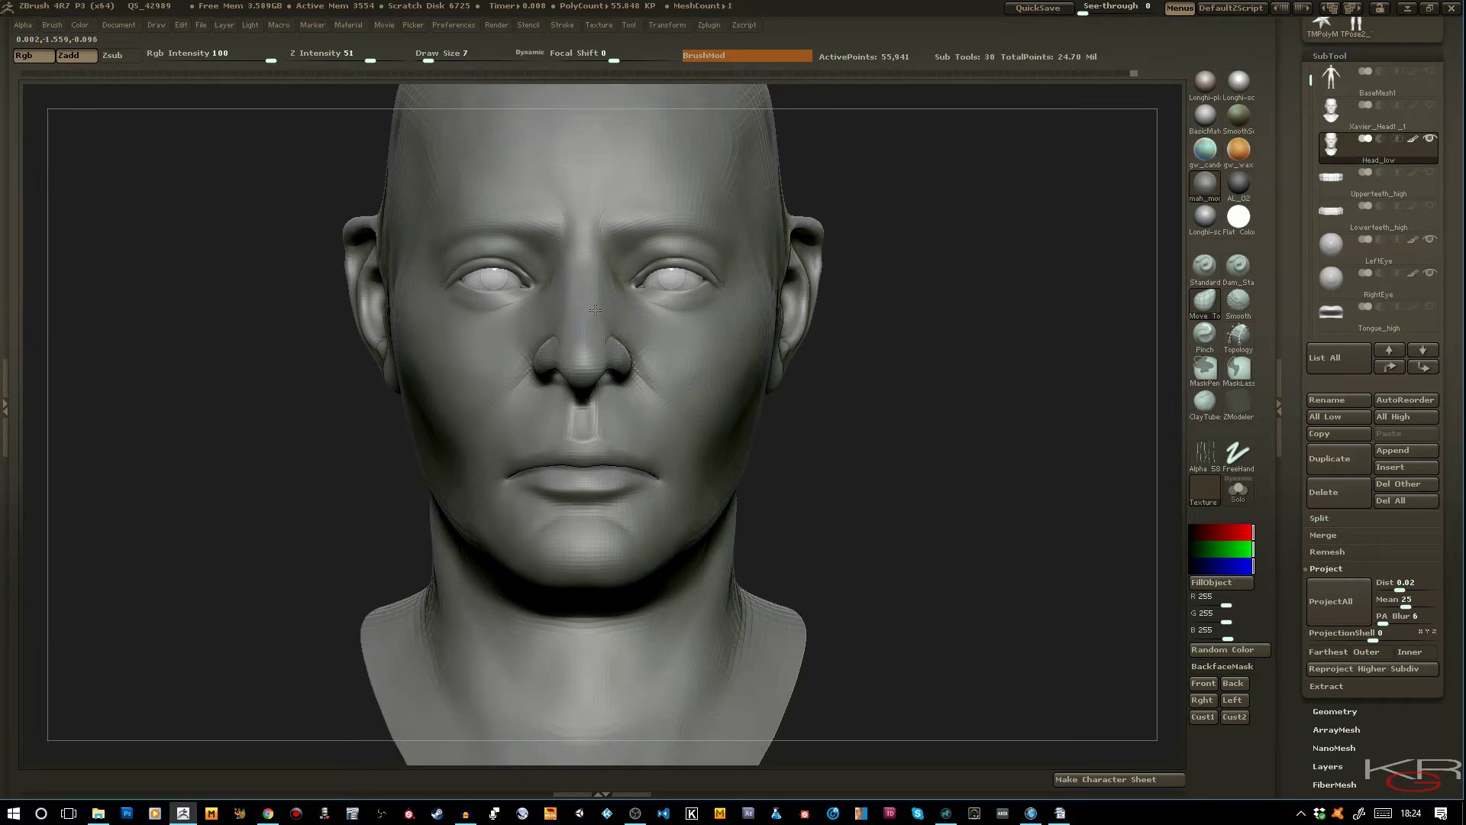
left_click_drag(597, 300, 638, 317)
Build up the cheek below the eye with ClayTubes and a draw size of 8, dropping the head one subdivision level
mouse_move(900, 468)
left_mouse_down()
mouse_move(924, 529)
mouse_move(923, 479)
left_mouse_up()
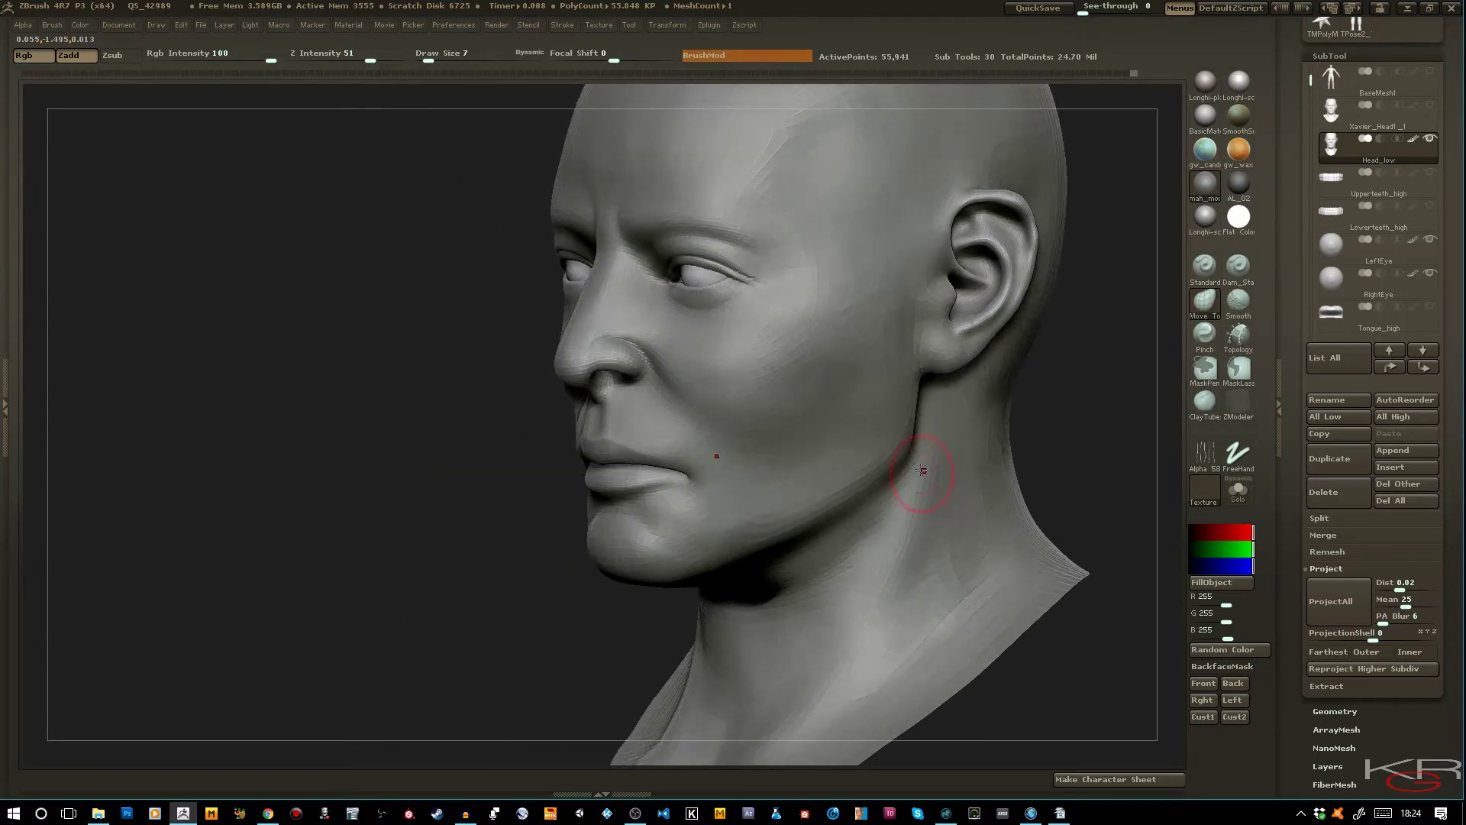
left_click(1205, 402)
left_click_drag(1044, 396, 1050, 425)
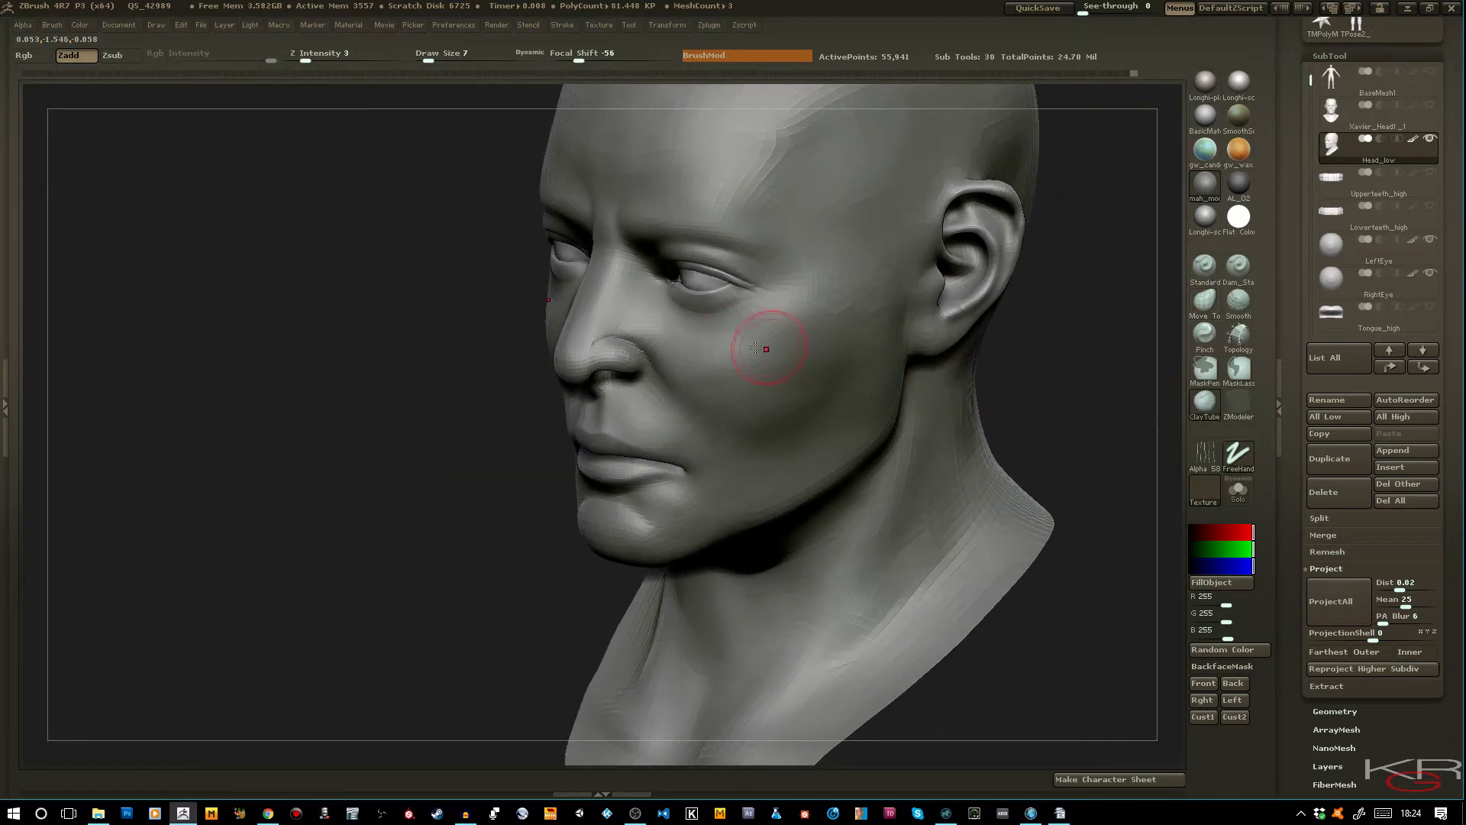
mouse_move(655, 301)
left_mouse_down()
mouse_move(666, 321)
mouse_move(723, 330)
left_mouse_up()
key("bracketleft")
key("shift+d")
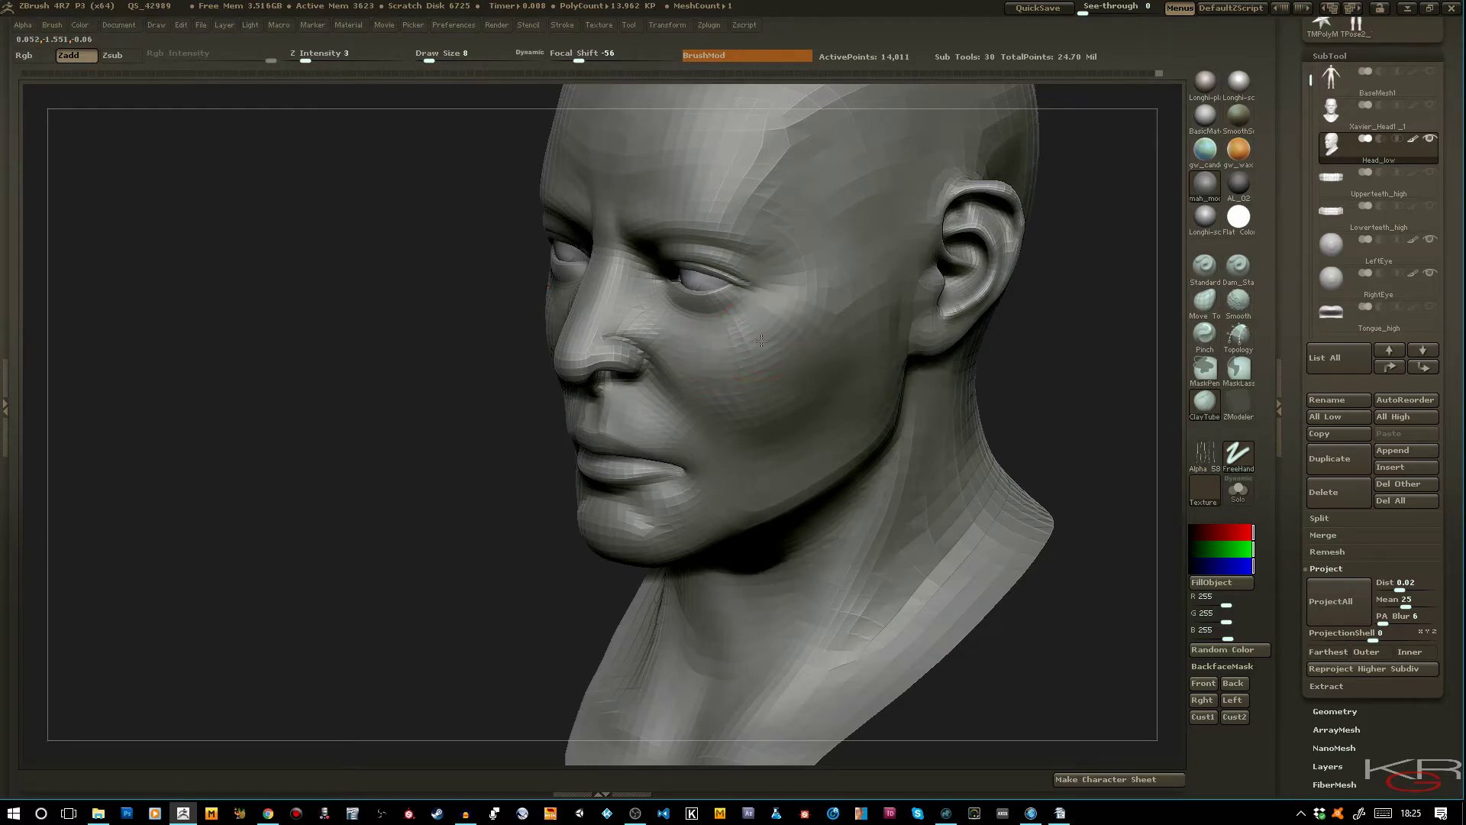
Try enlarging the ear by pulling its rim outward with Move Topological at a draw size of 22 on a lower subdivision level
left_click_drag(412, 319, 394, 312)
left_click(1205, 303)
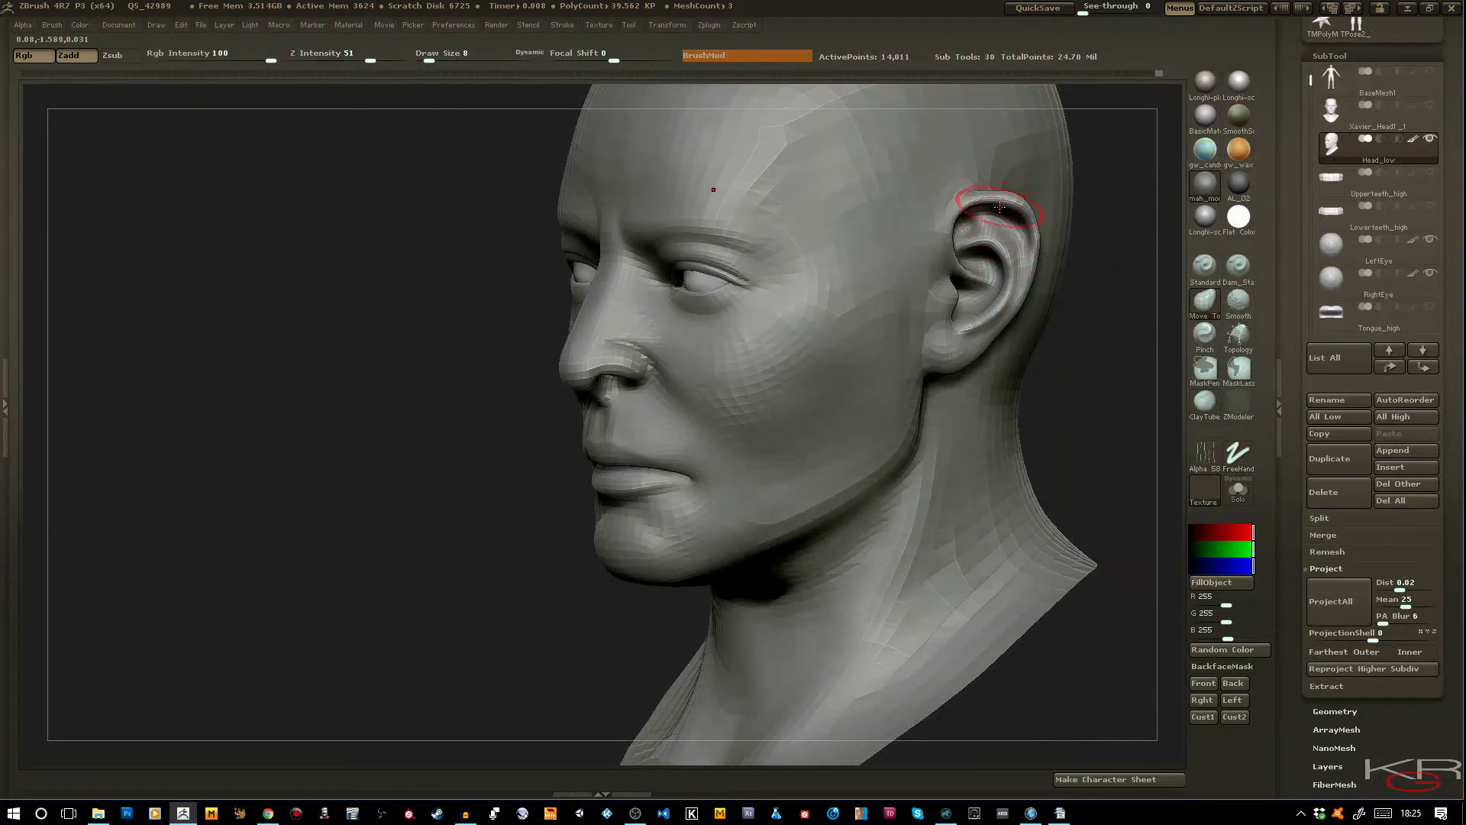
key("shift+d")
key("bracketright")
key("bracketright")
key("bracketright")
key("bracketright")
left_click_drag(1011, 218, 1043, 214)
mouse_move(1019, 305)
left_mouse_down()
mouse_move(1033, 308)
mouse_move(1004, 282)
left_mouse_up()
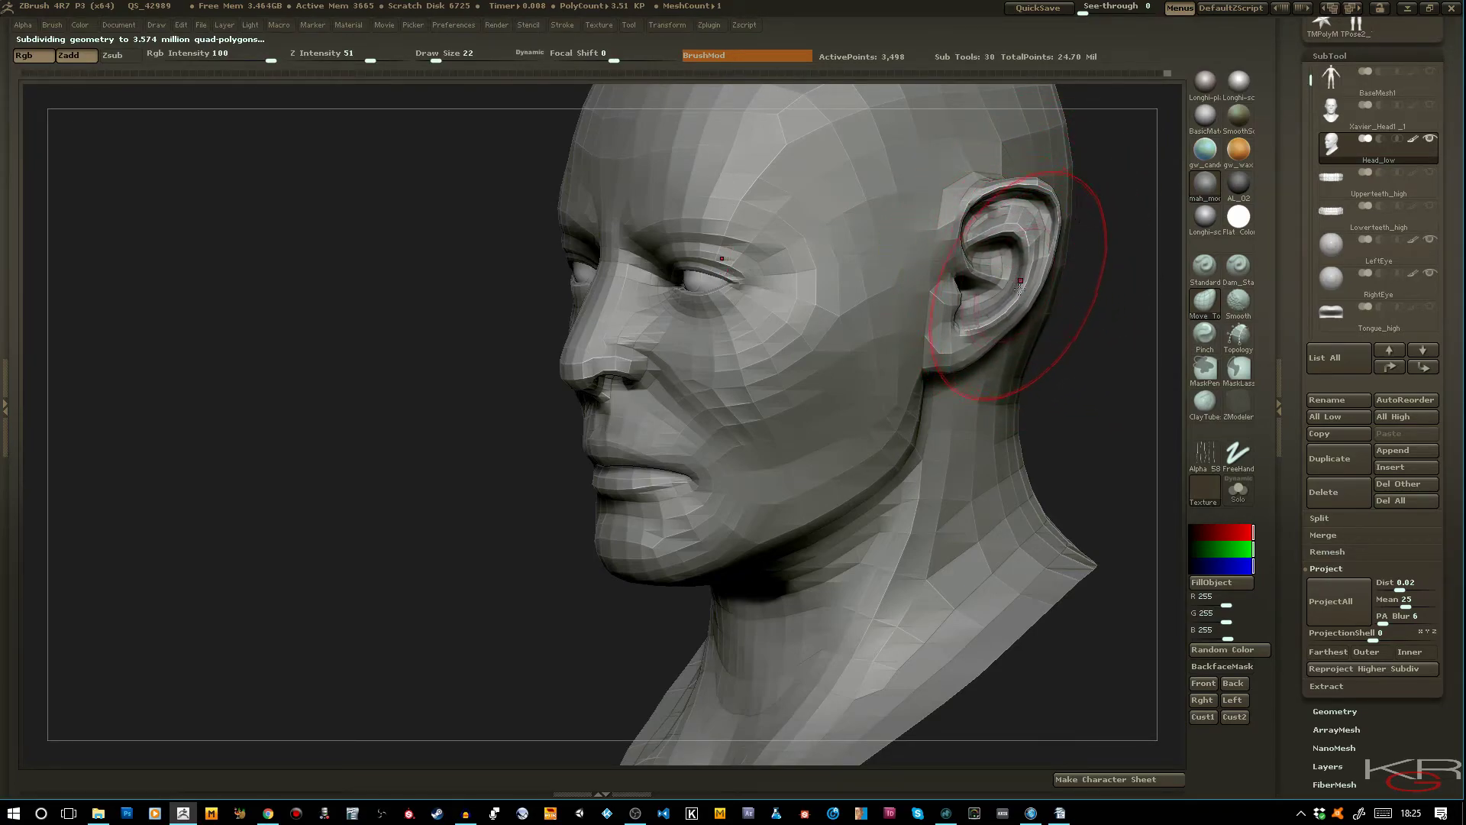
Preview the enlarged ear at higher subdivision levels and undo the enlargement back at the low level
key("d")
key("d")
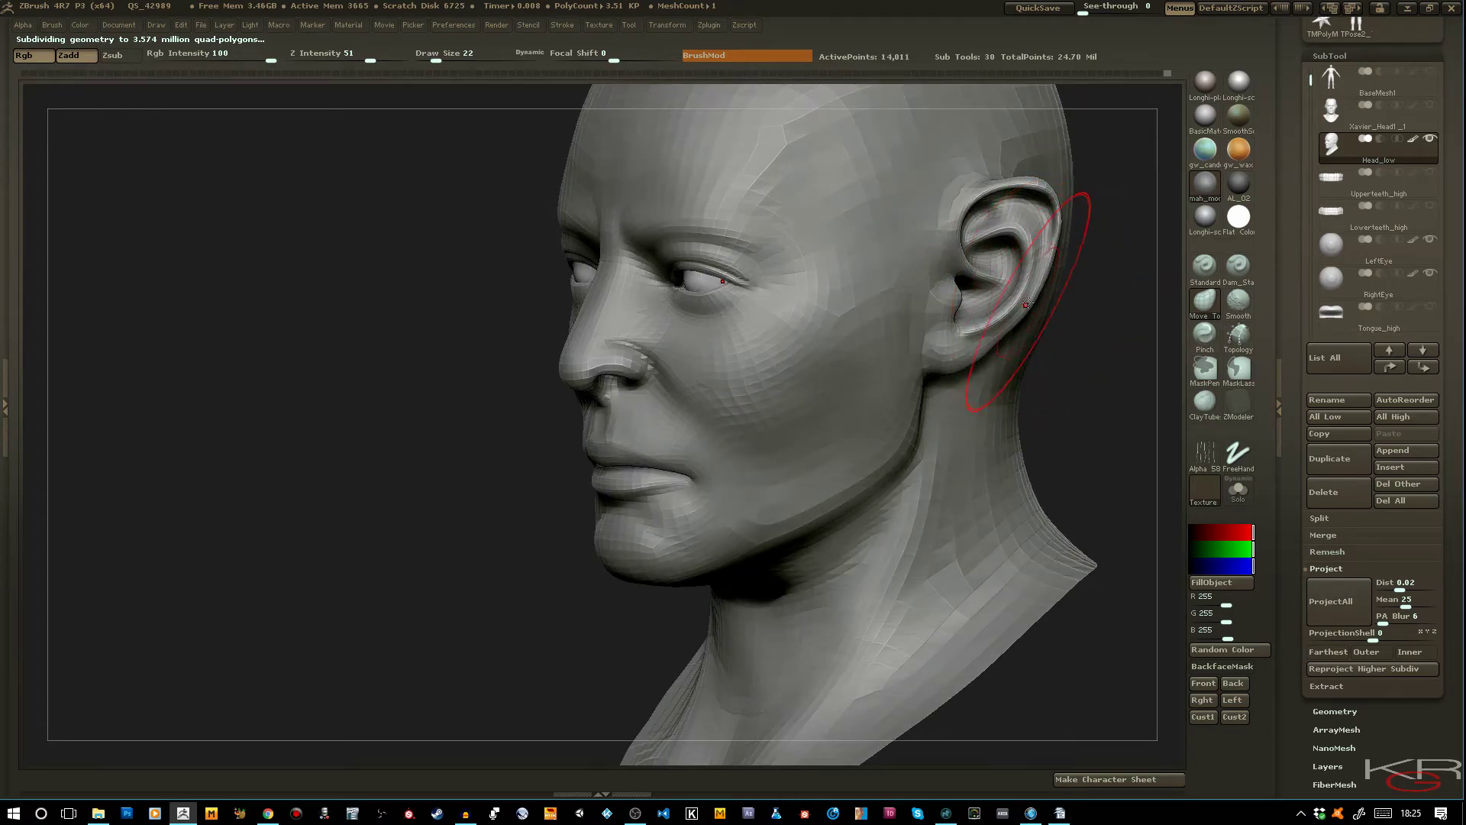
key("d")
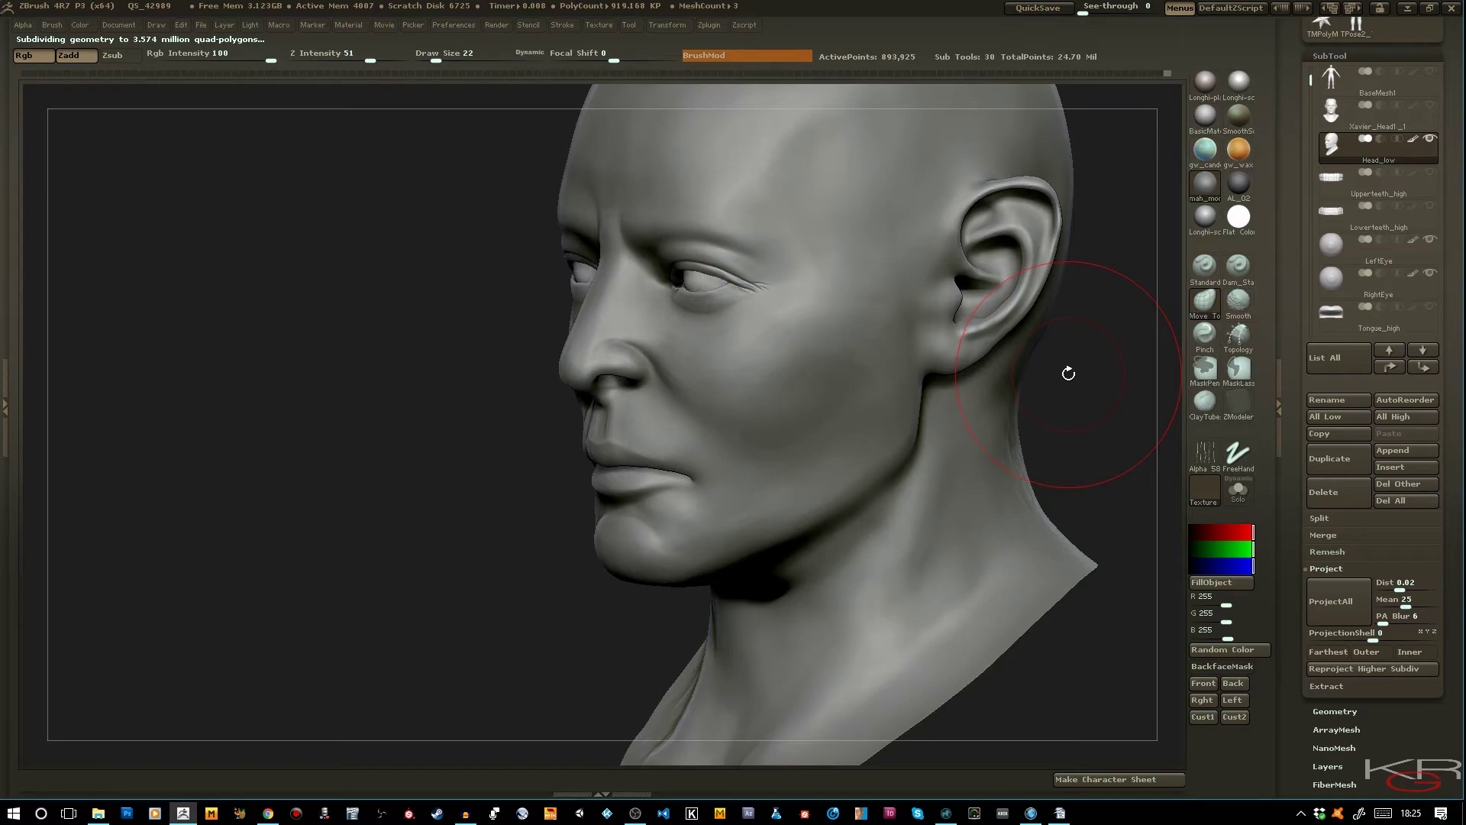
key("shift+d")
key("shift+d")
key("shift+d")
key("shift+d")
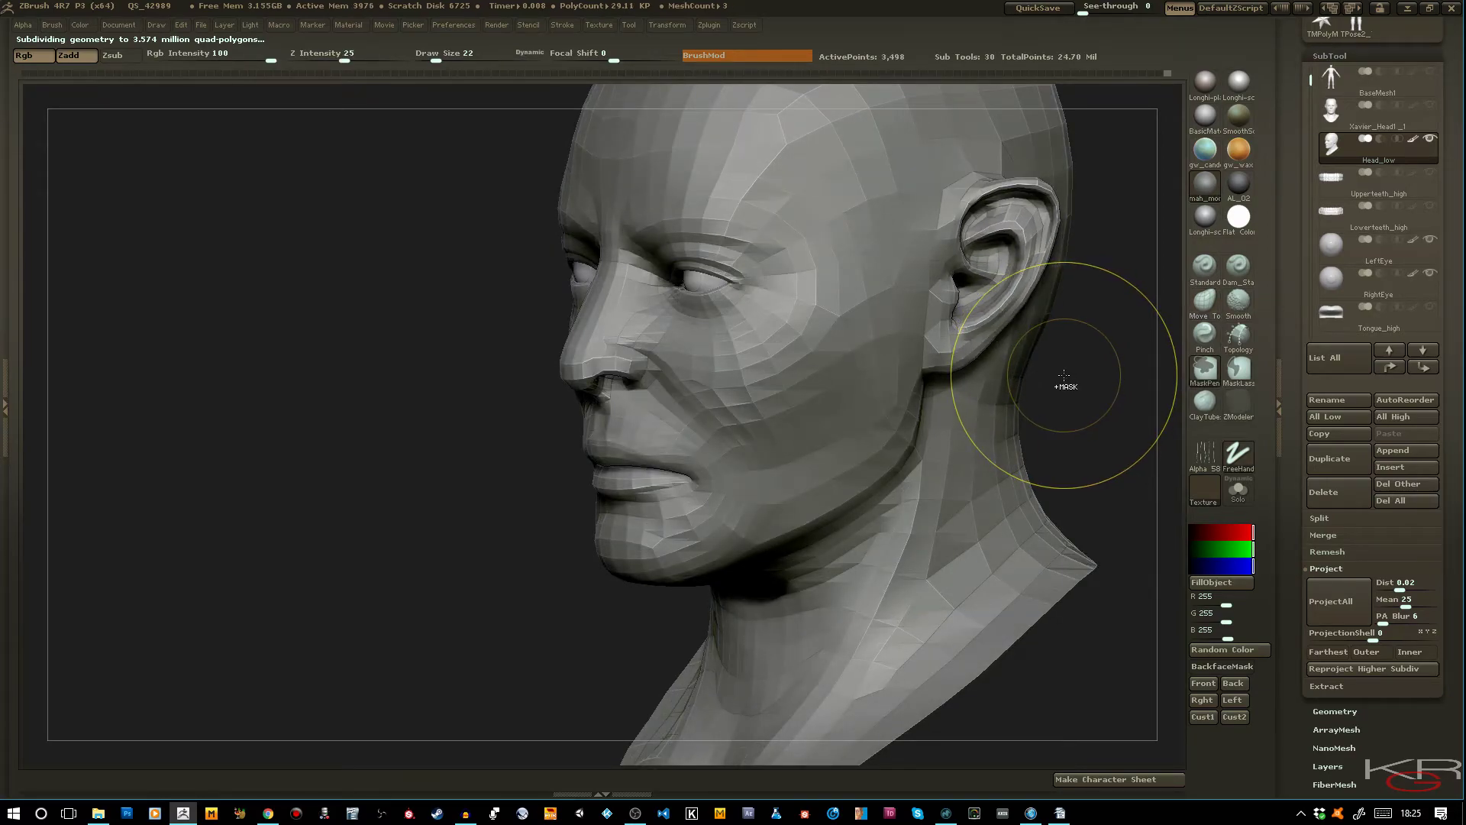
key("d")
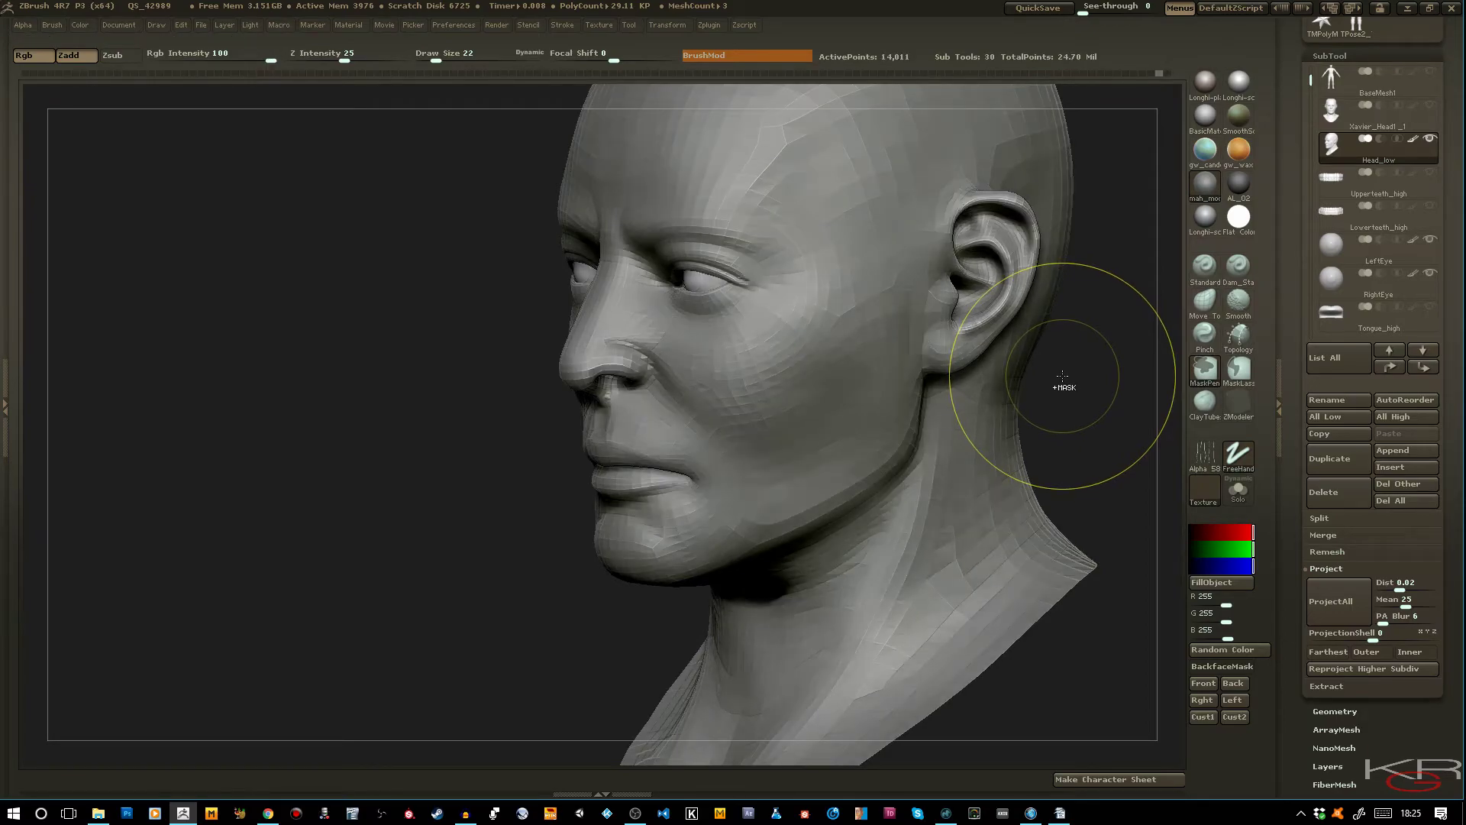
key("shift+d")
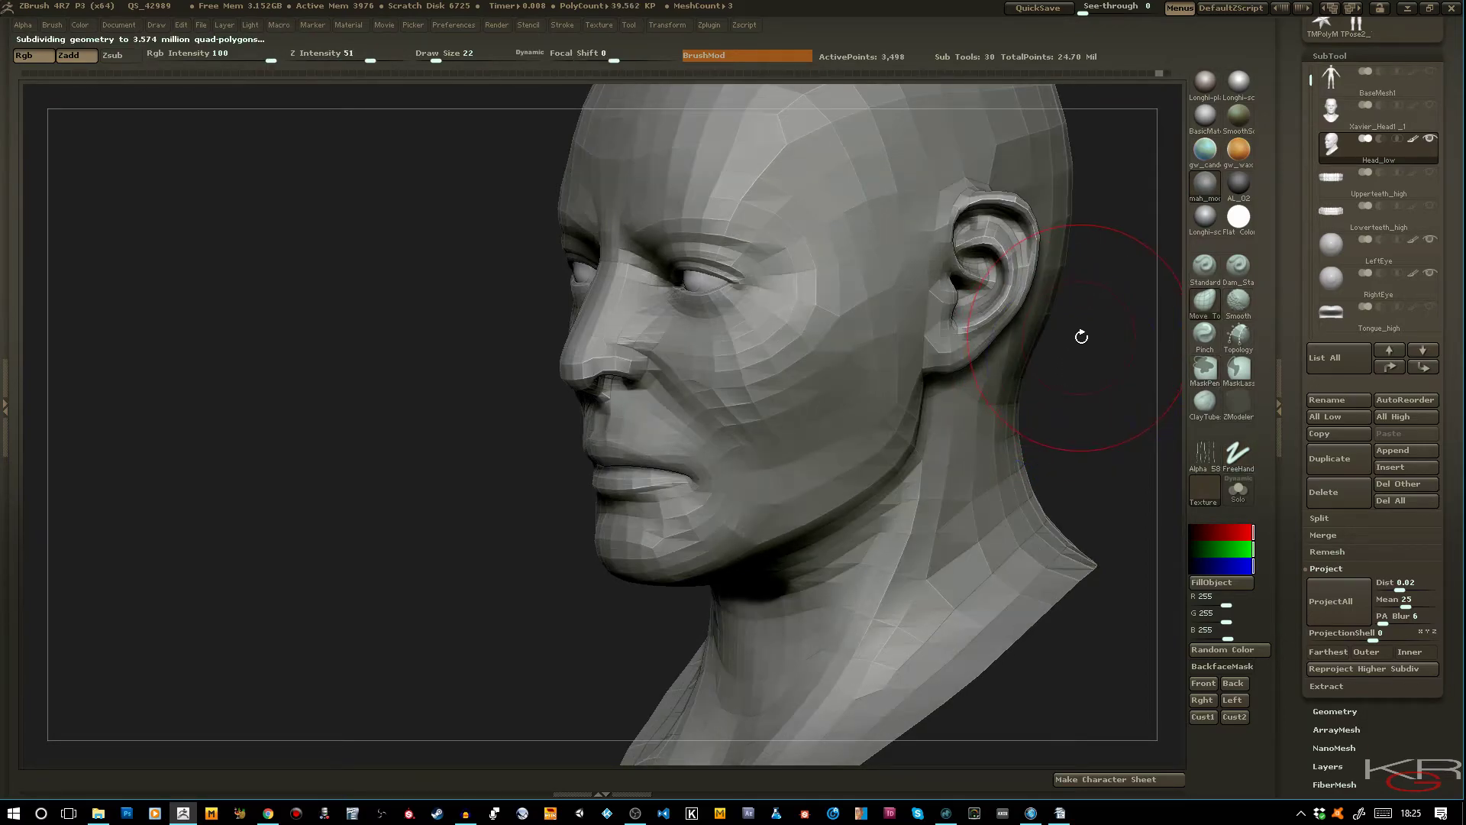
Isolate the nose, mouth and chin area from the side profile by hiding the rest of the head
mouse_move(301, 399)
left_mouse_down("shift")
mouse_move(320, 381)
mouse_move(507, 412)
mouse_move(496, 428)
mouse_move(388, 392)
mouse_move(366, 403)
mouse_move(390, 376)
mouse_move(295, 426)
left_mouse_up("shift")
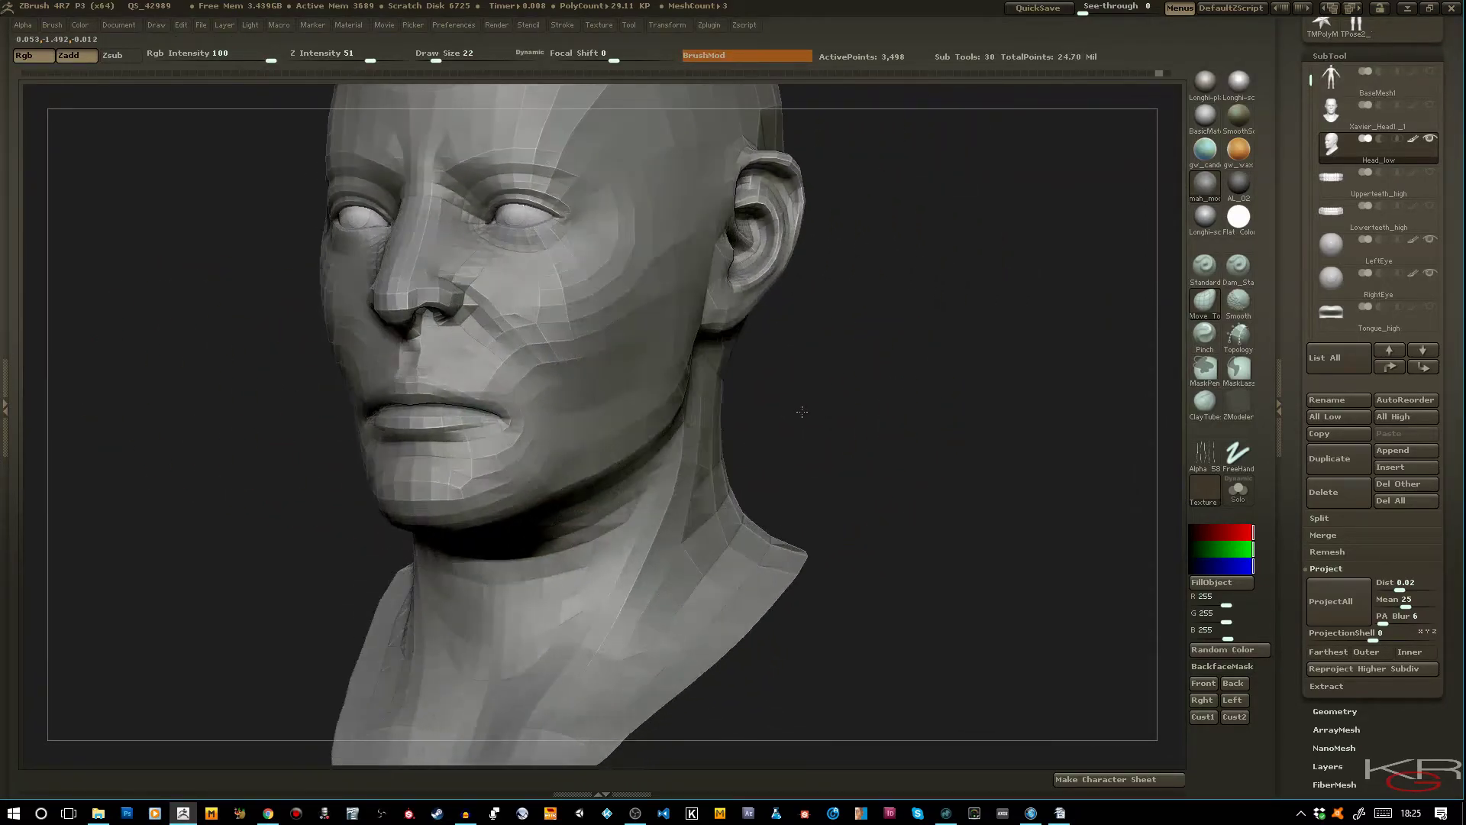
left_click_drag(802, 412, 786, 413)
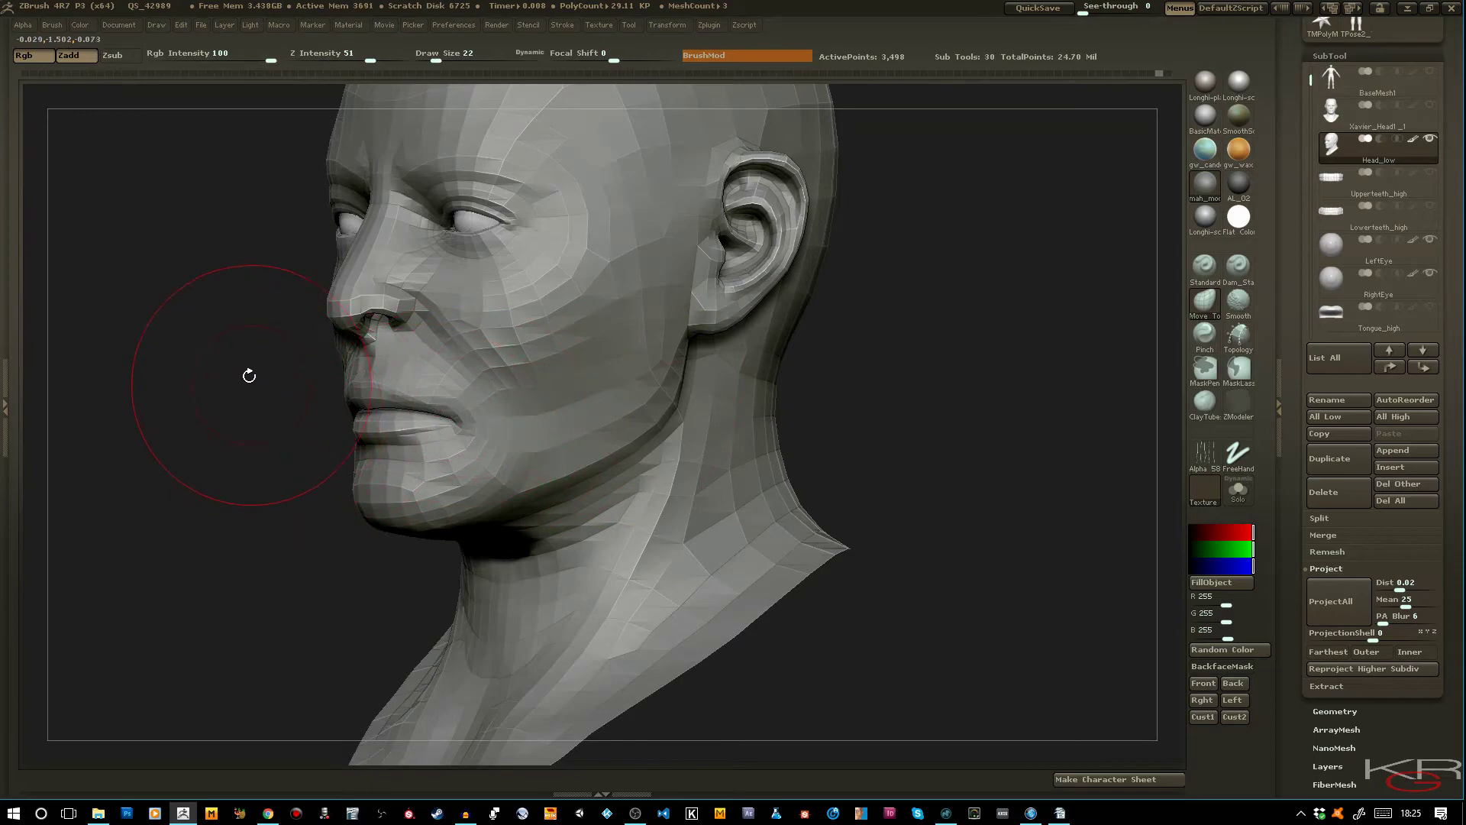
right_click_drag(249, 380, 259, 393, "ctrl")
left_click_drag(173, 423, 158, 423, "shift")
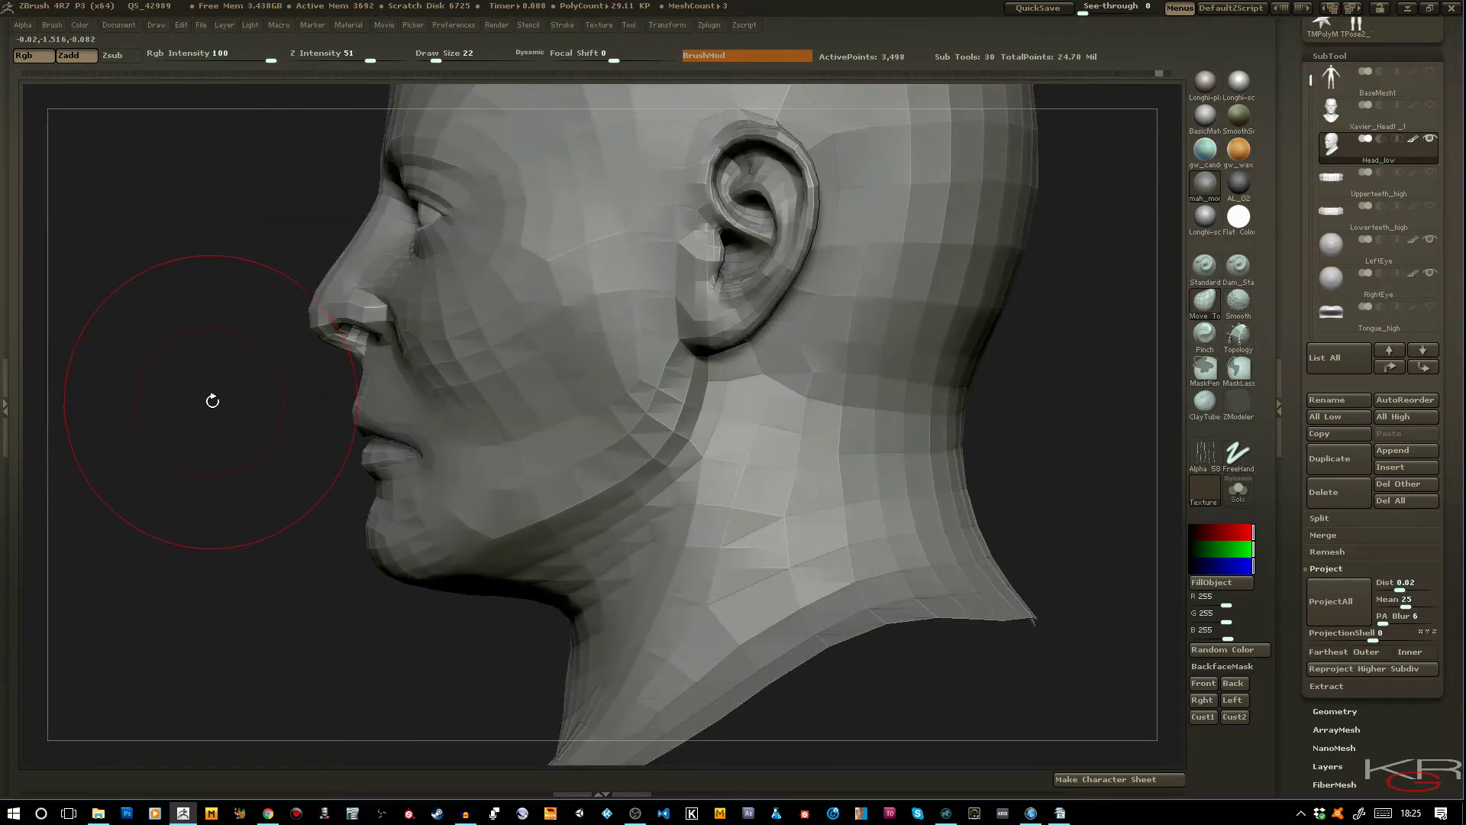
mouse_move(242, 408)
left_mouse_down("ctrl+shift")
mouse_move(376, 530)
mouse_move(500, 336)
mouse_move(246, 347)
mouse_move(261, 429)
left_mouse_up("ctrl+shift")
left_click(252, 451, "ctrl+shift")
mouse_move(221, 374)
left_mouse_down("ctrl+shift")
mouse_move(318, 621)
mouse_move(580, 516)
mouse_move(496, 298)
mouse_move(385, 236)
mouse_move(278, 245)
left_mouse_up("ctrl+shift")
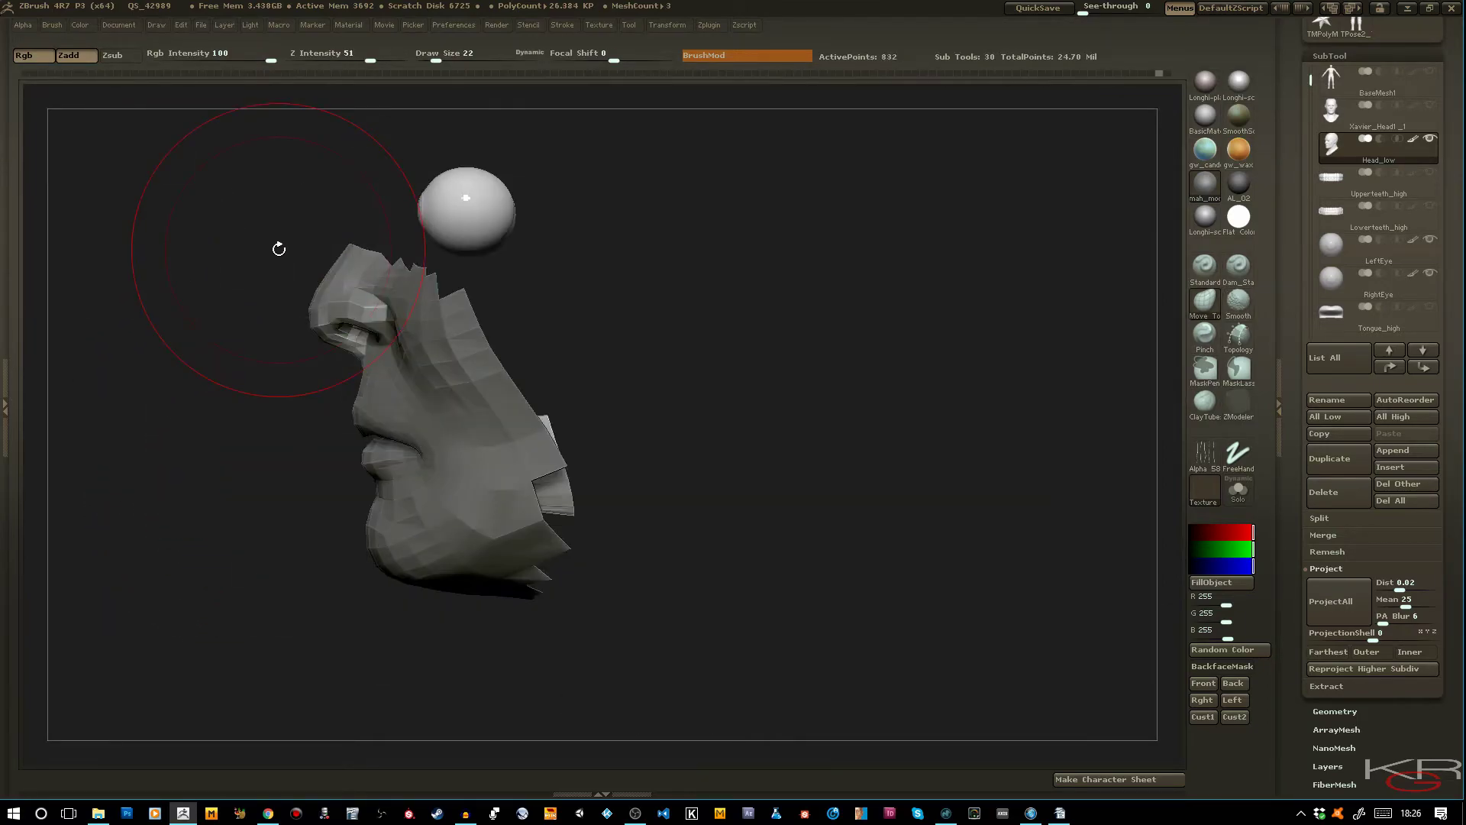
Reshape the lower lip on the isolated low-resolution mouth area with the Move Topological brush at a draw size of 8
left_click_drag(316, 450, 345, 450)
key("f")
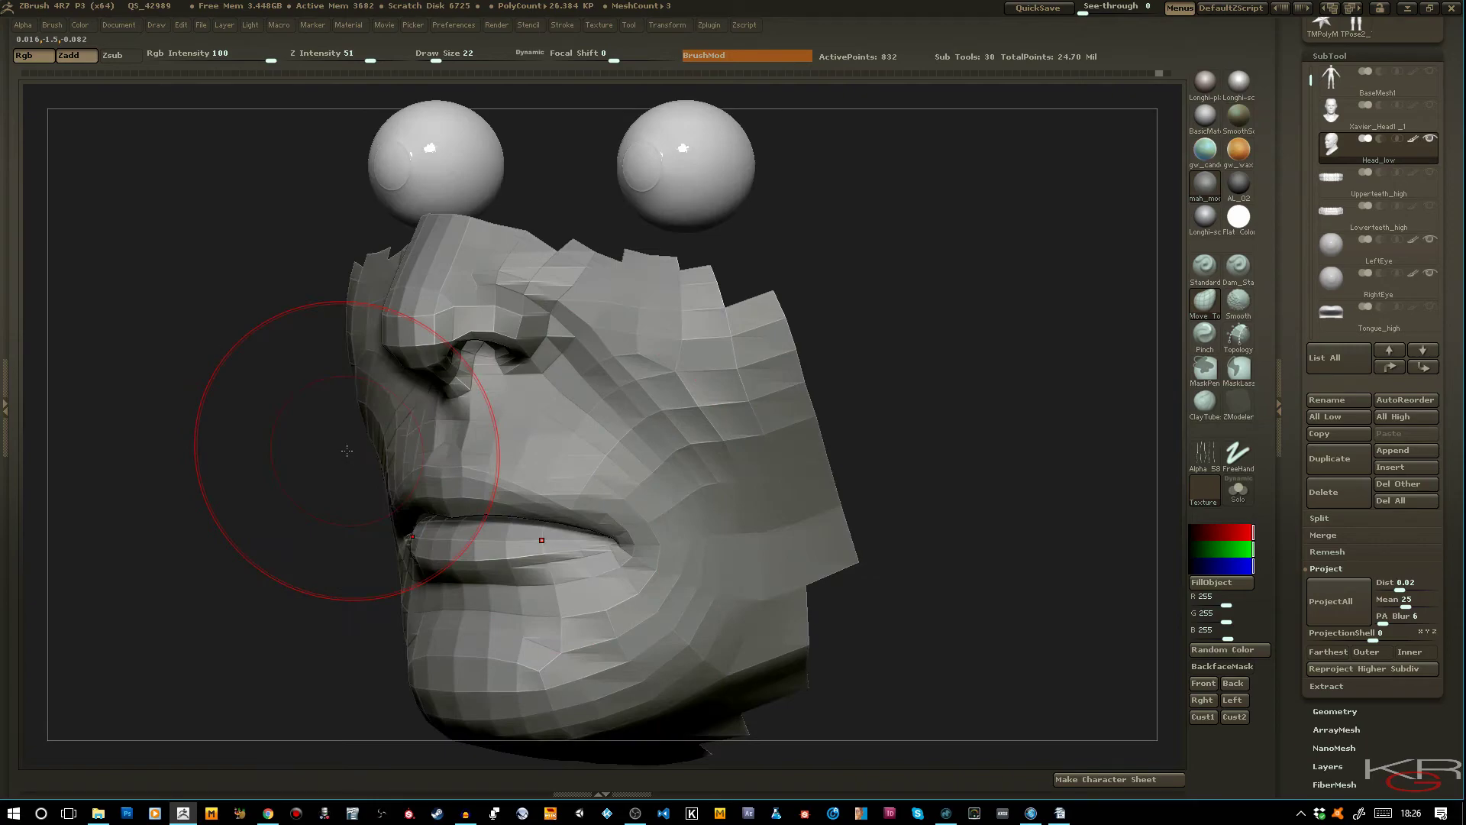
left_click_drag(315, 555, 329, 431)
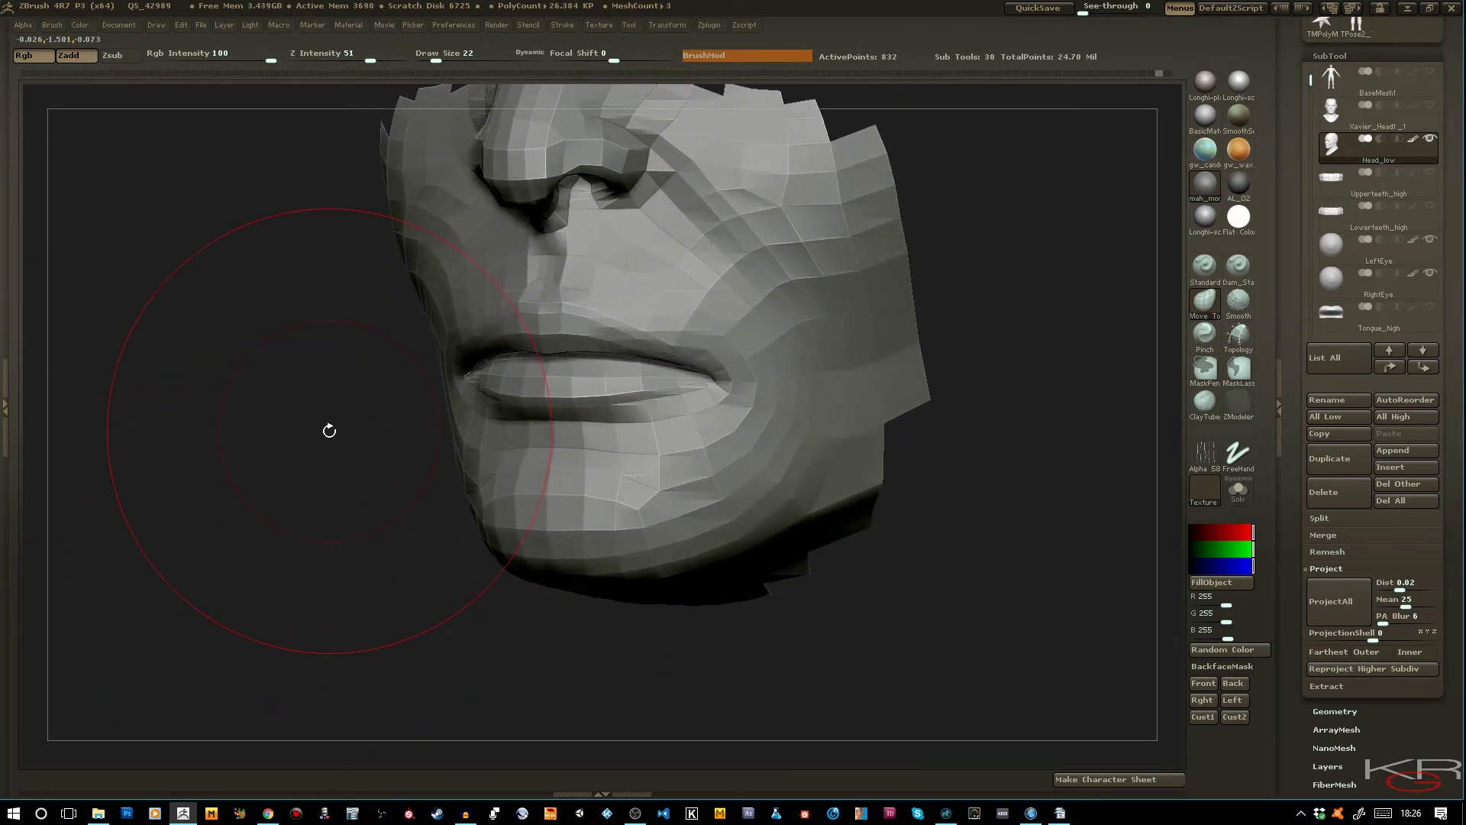
key("bracketleft")
key("bracketleft")
key("bracketleft")
key("bracketleft")
key("bracketleft")
key("bracketleft")
key("bracketleft")
left_click_drag(575, 404, 607, 405)
left_click_drag(325, 384, 462, 387)
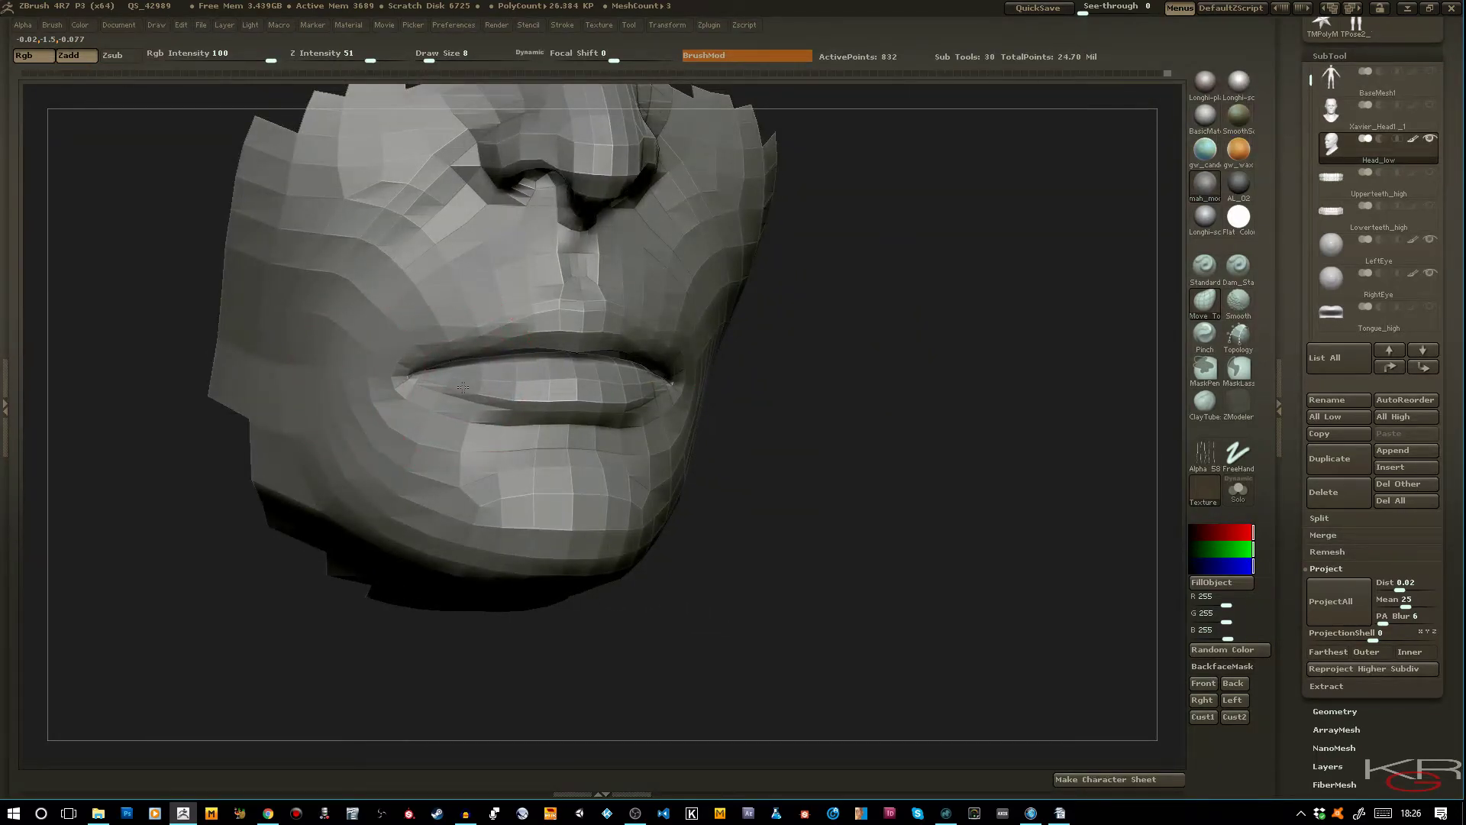
Raise the mouth area one subdivision level and refine the lower lip's shape from the front and side
mouse_move(802, 474)
left_mouse_down()
mouse_move(880, 522)
mouse_move(867, 514)
left_mouse_up()
key("ctrl+d")
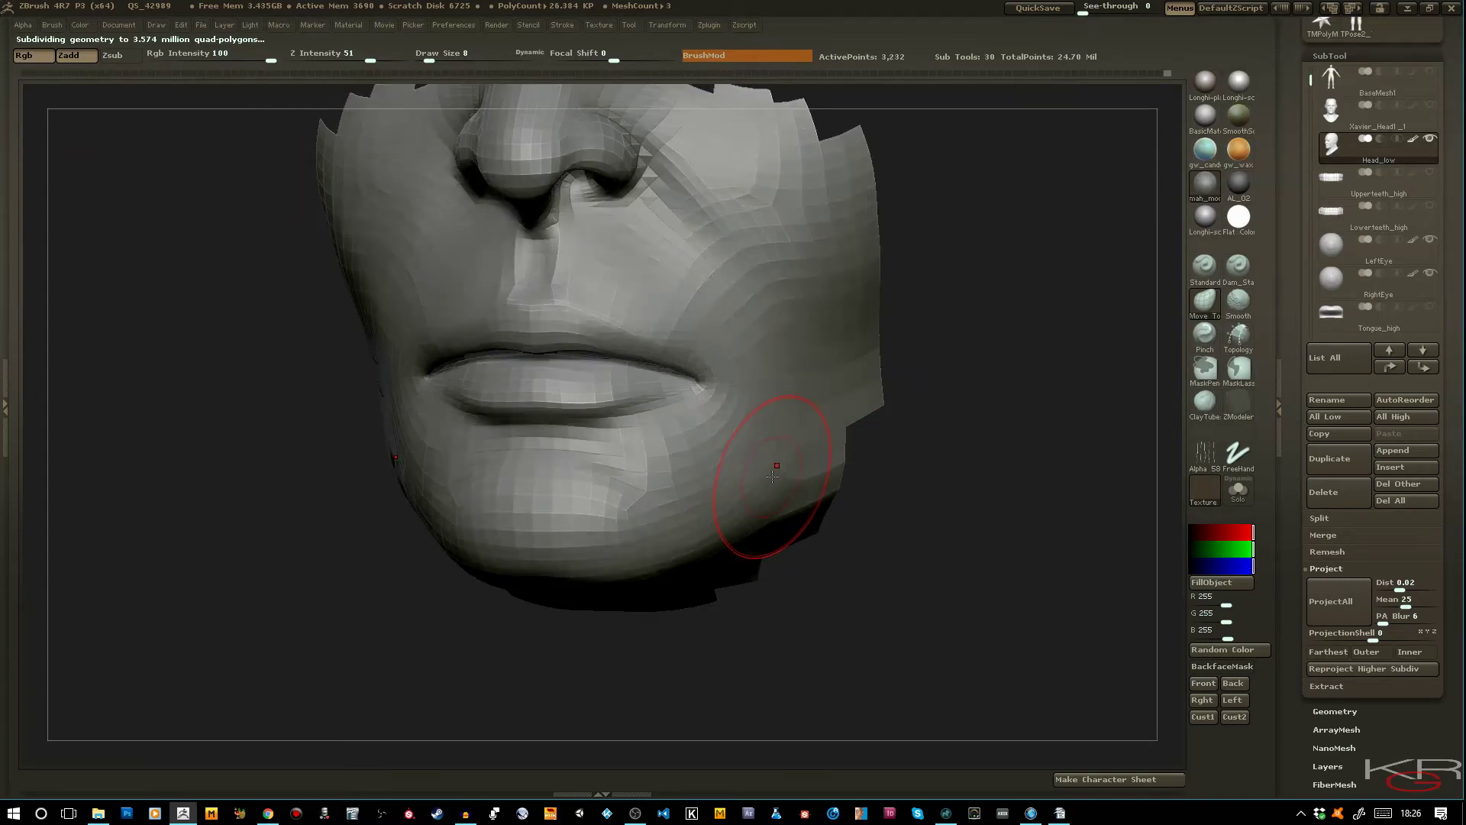
mouse_move(904, 599)
left_mouse_down()
mouse_move(892, 617)
mouse_move(860, 575)
left_mouse_up()
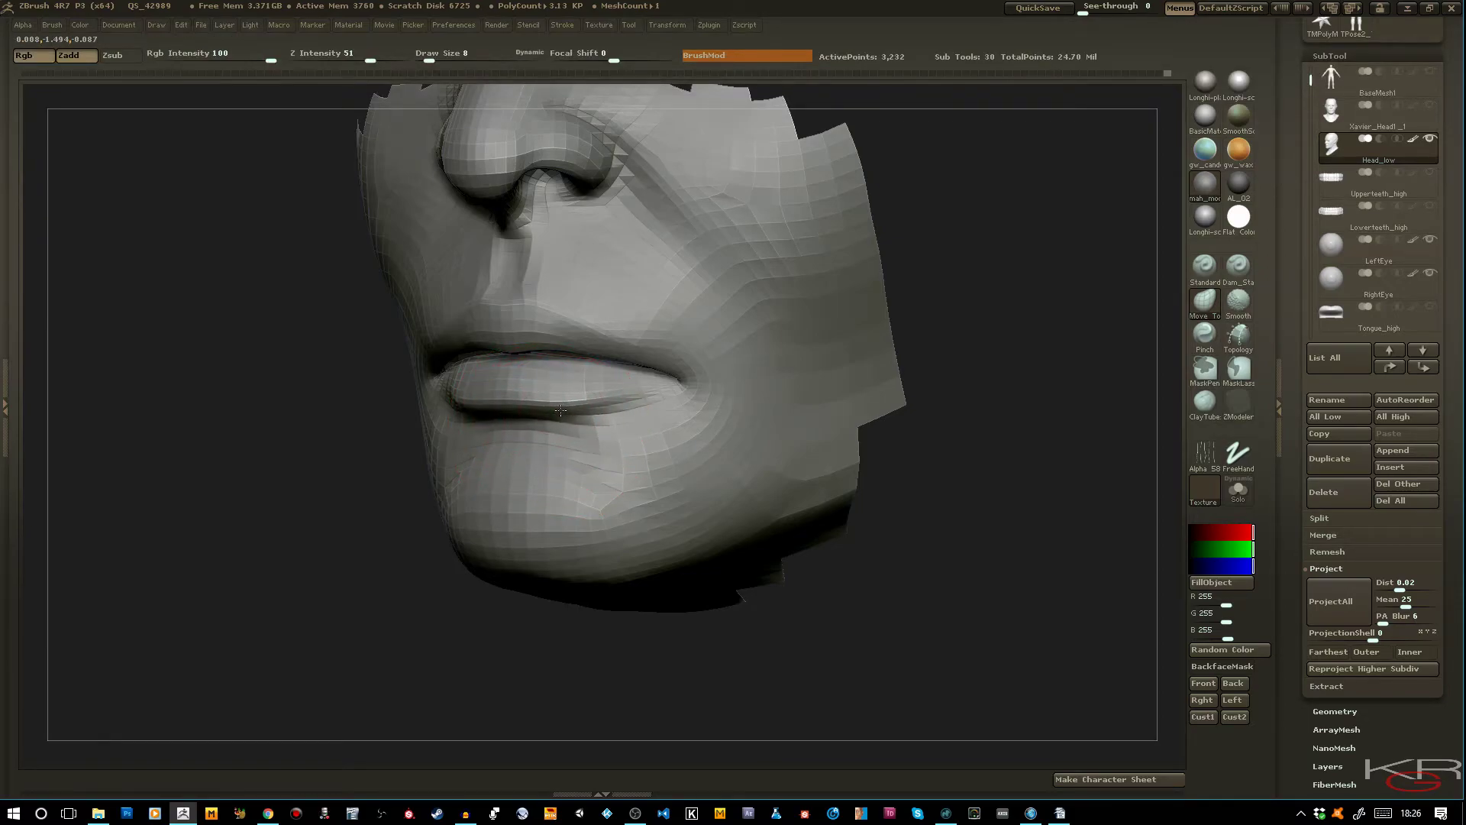
left_click_drag(359, 381, 304, 386)
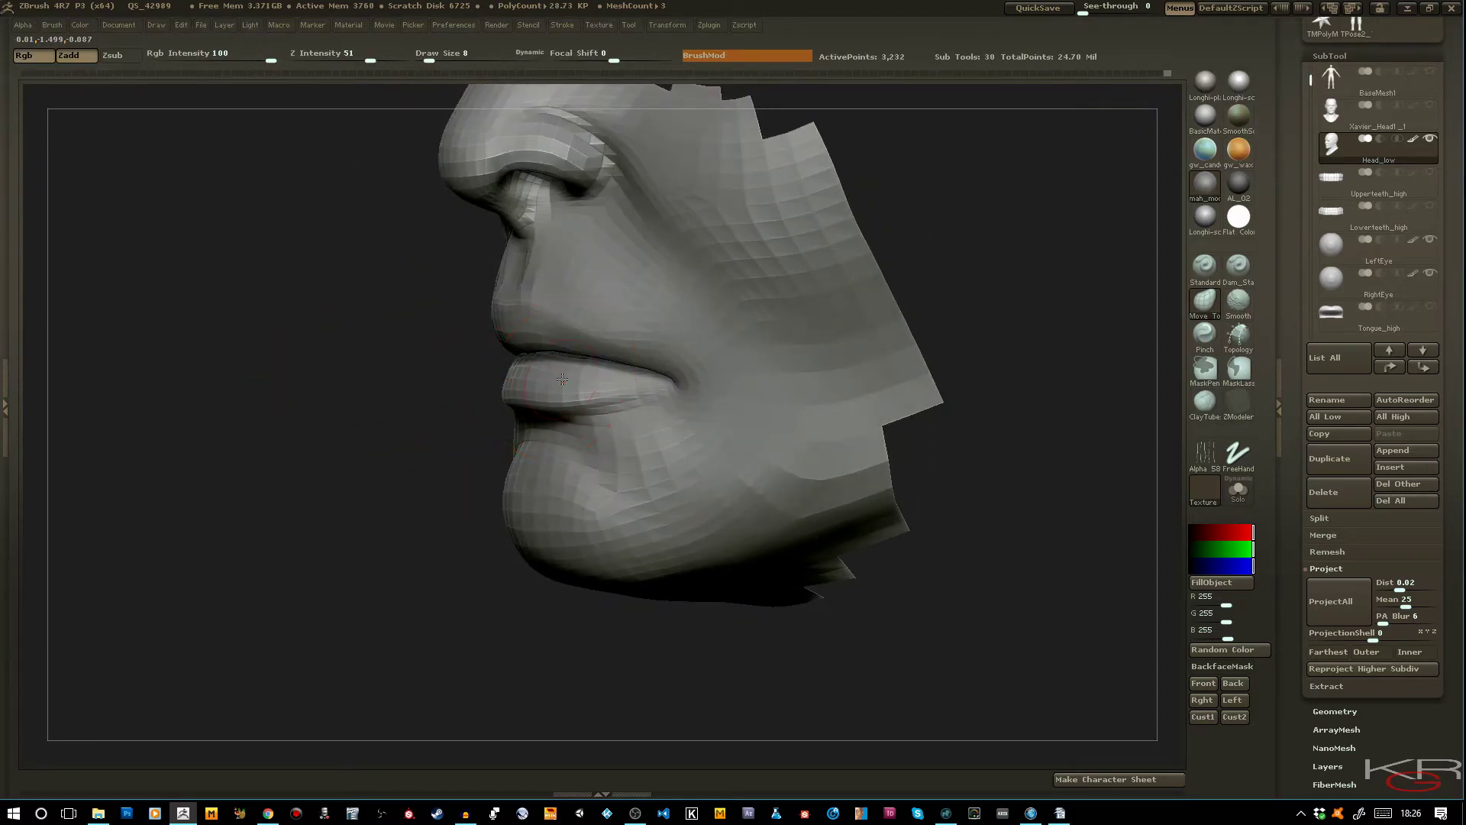
left_click_drag(438, 377, 519, 404)
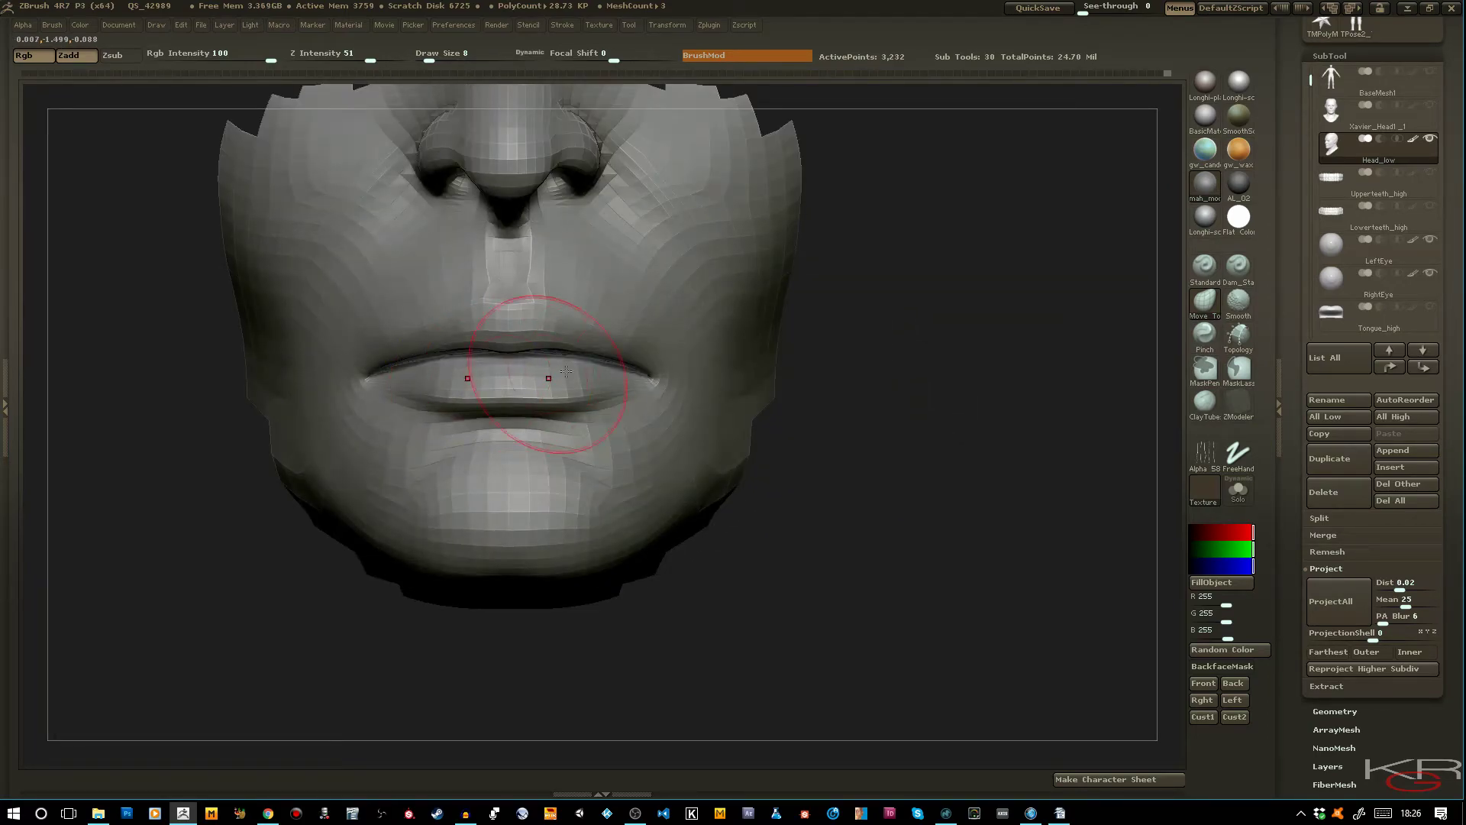
Raise the mouth area another subdivision level and adjust the lips' contour around the mouth line
key("ctrl+d")
left_click_drag(832, 534, 914, 535)
left_click_drag(399, 344, 491, 385)
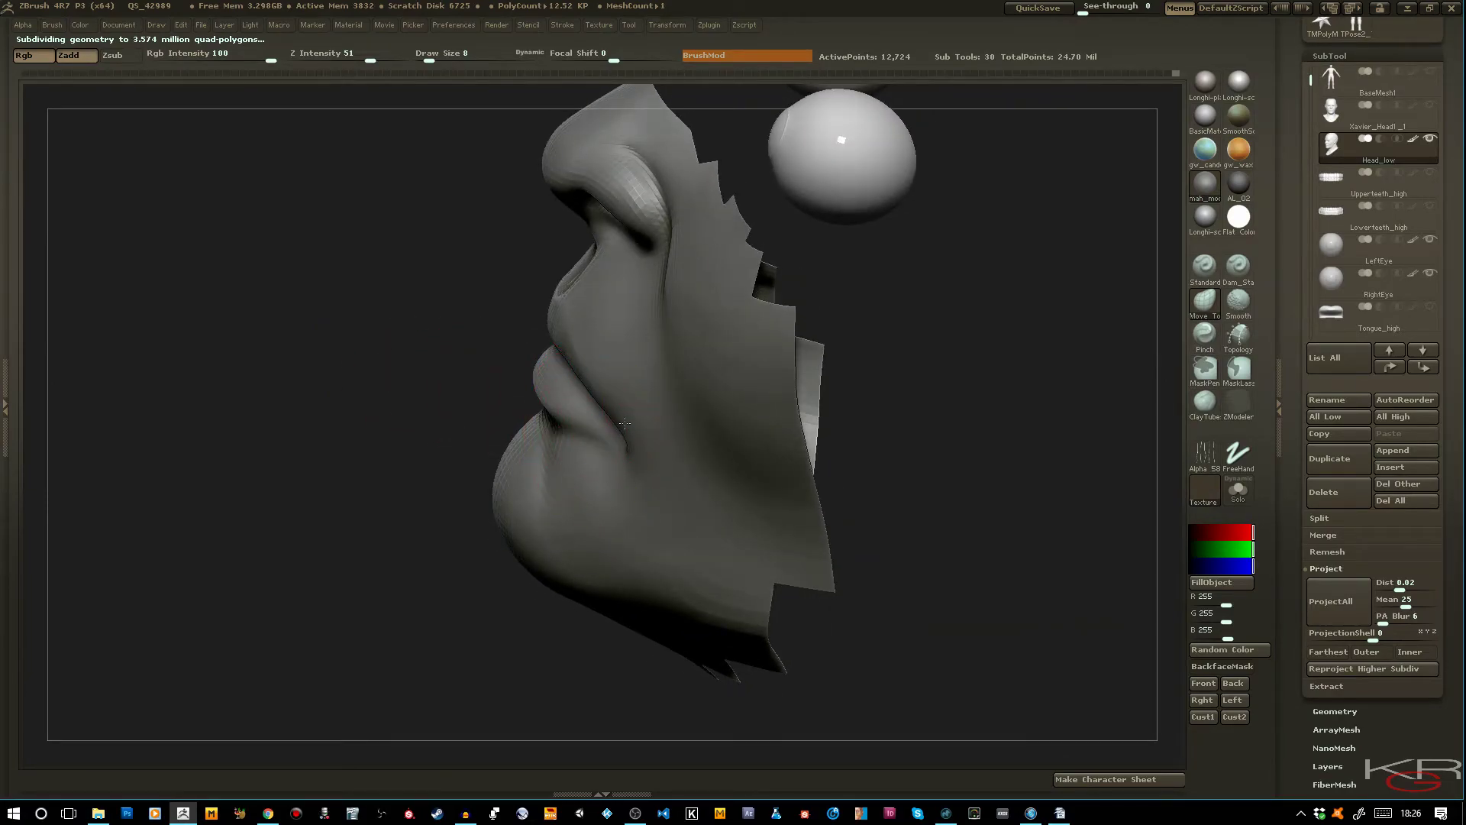
mouse_move(398, 343)
left_mouse_down()
mouse_move(395, 300)
mouse_move(379, 390)
mouse_move(454, 381)
mouse_move(489, 416)
left_mouse_up()
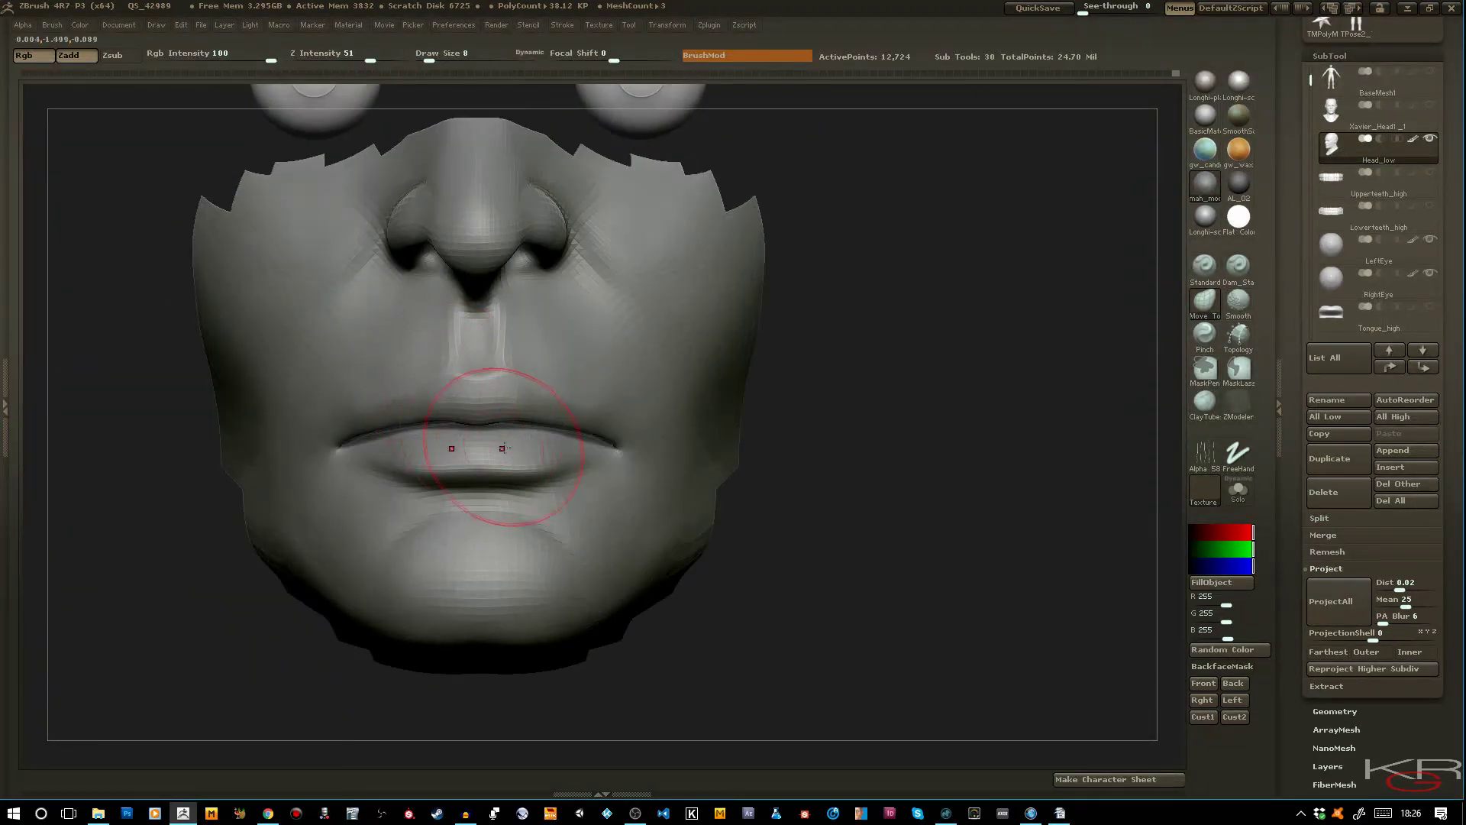
left_click_drag(648, 486, 508, 445)
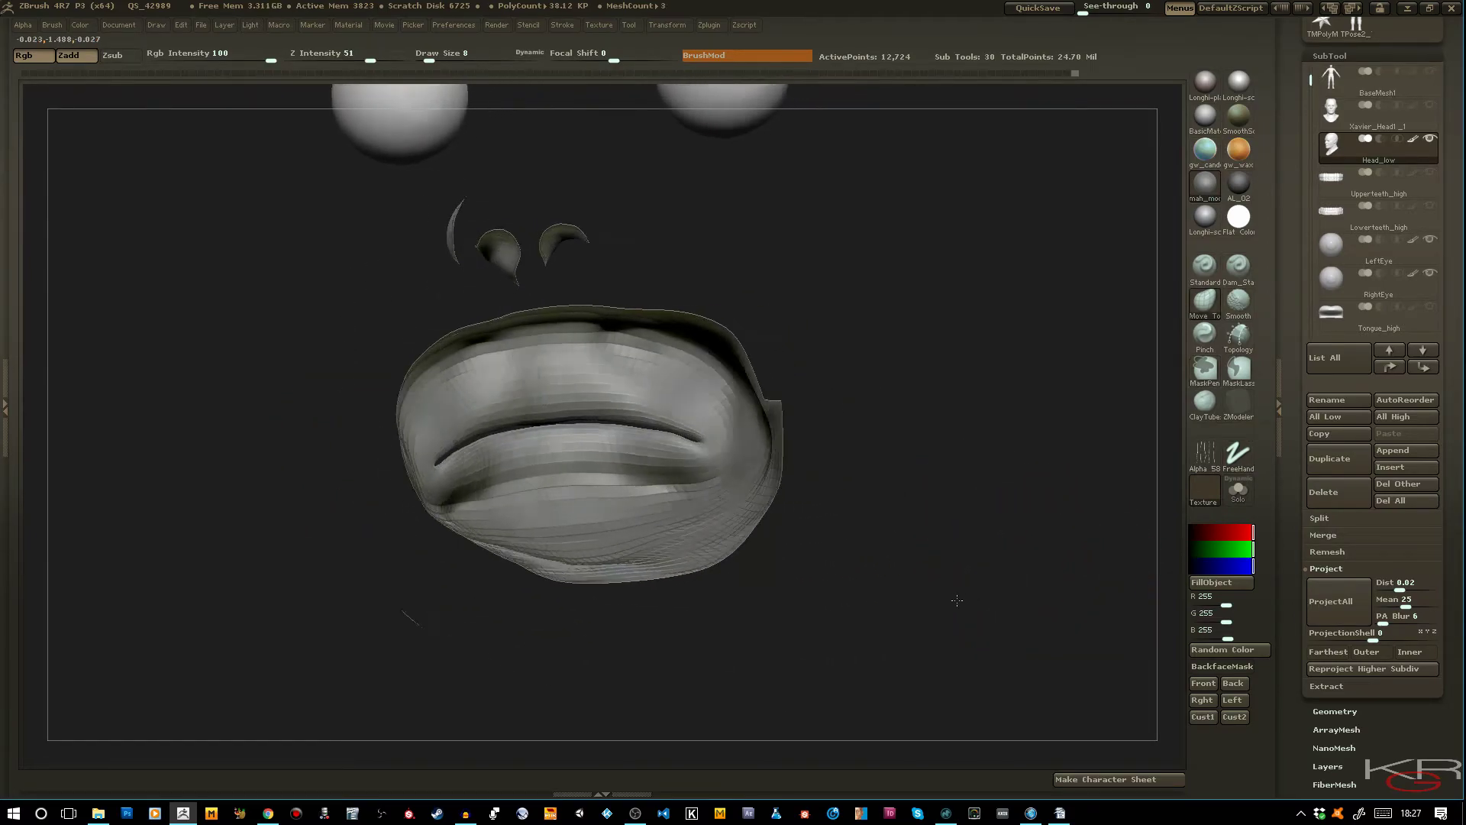
Enable BackfaceMask for the Move Topological brush and smooth the lower lip on the isolated mouth area
left_click_drag(957, 600, 965, 589, "shift")
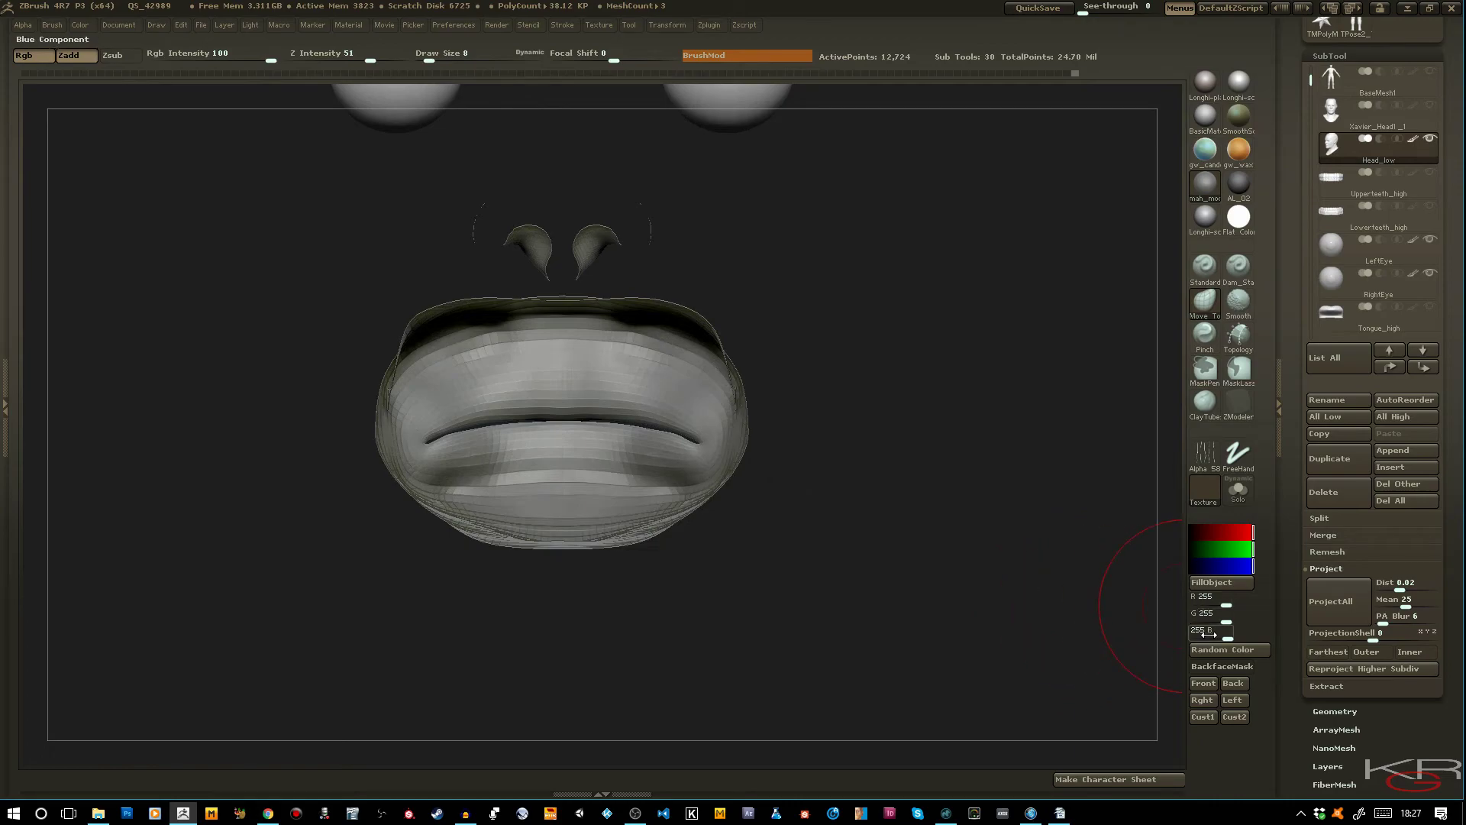
left_click(1208, 668)
left_click_drag(680, 462, 668, 470, "shift")
left_click_drag(784, 543, 797, 638)
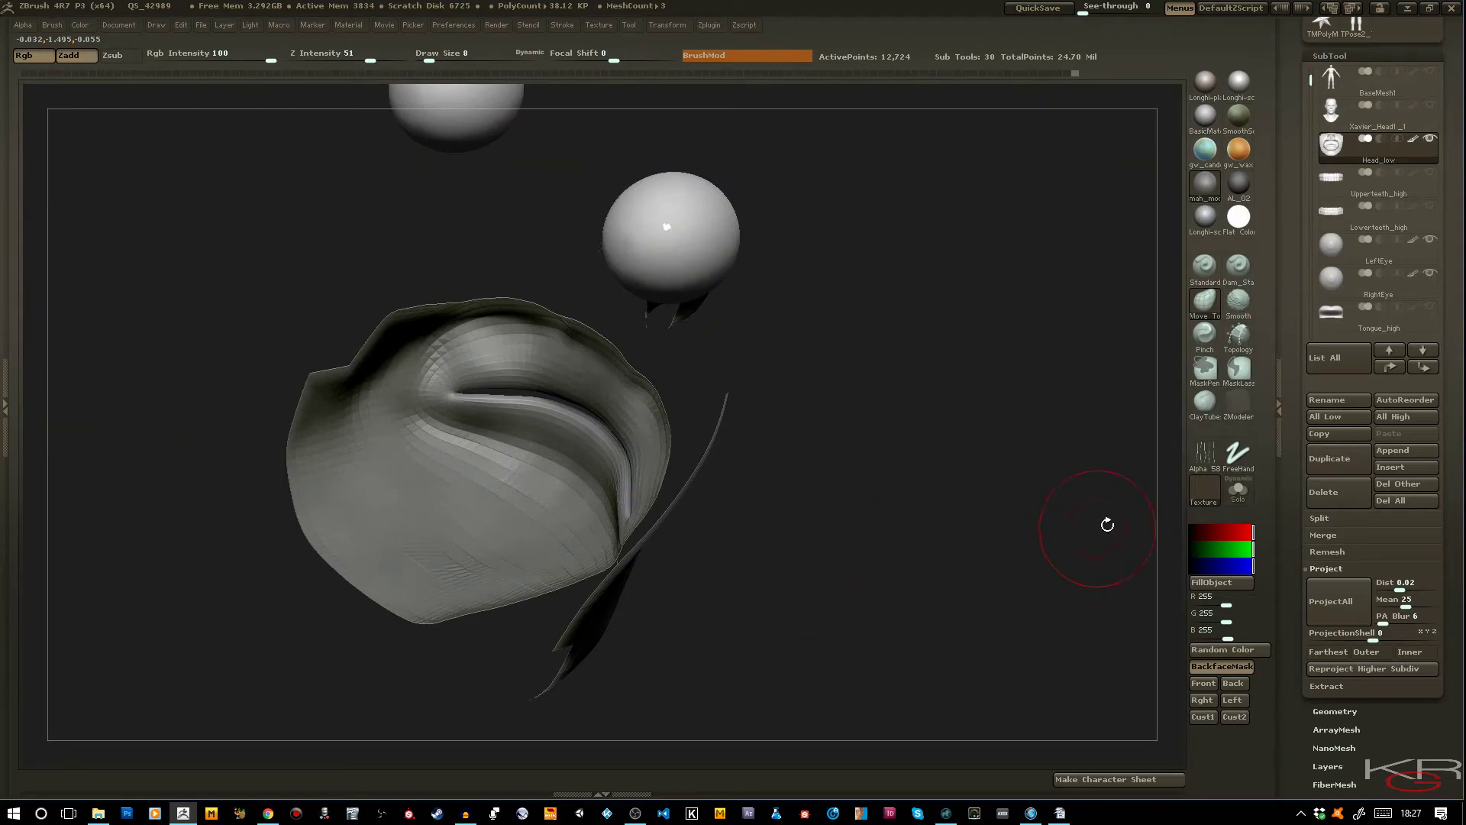
Show the Lowerteeth_high subtool and inspect how the lips fit around the teeth from behind and in front
left_click(1430, 207)
left_click_drag(868, 459, 862, 520)
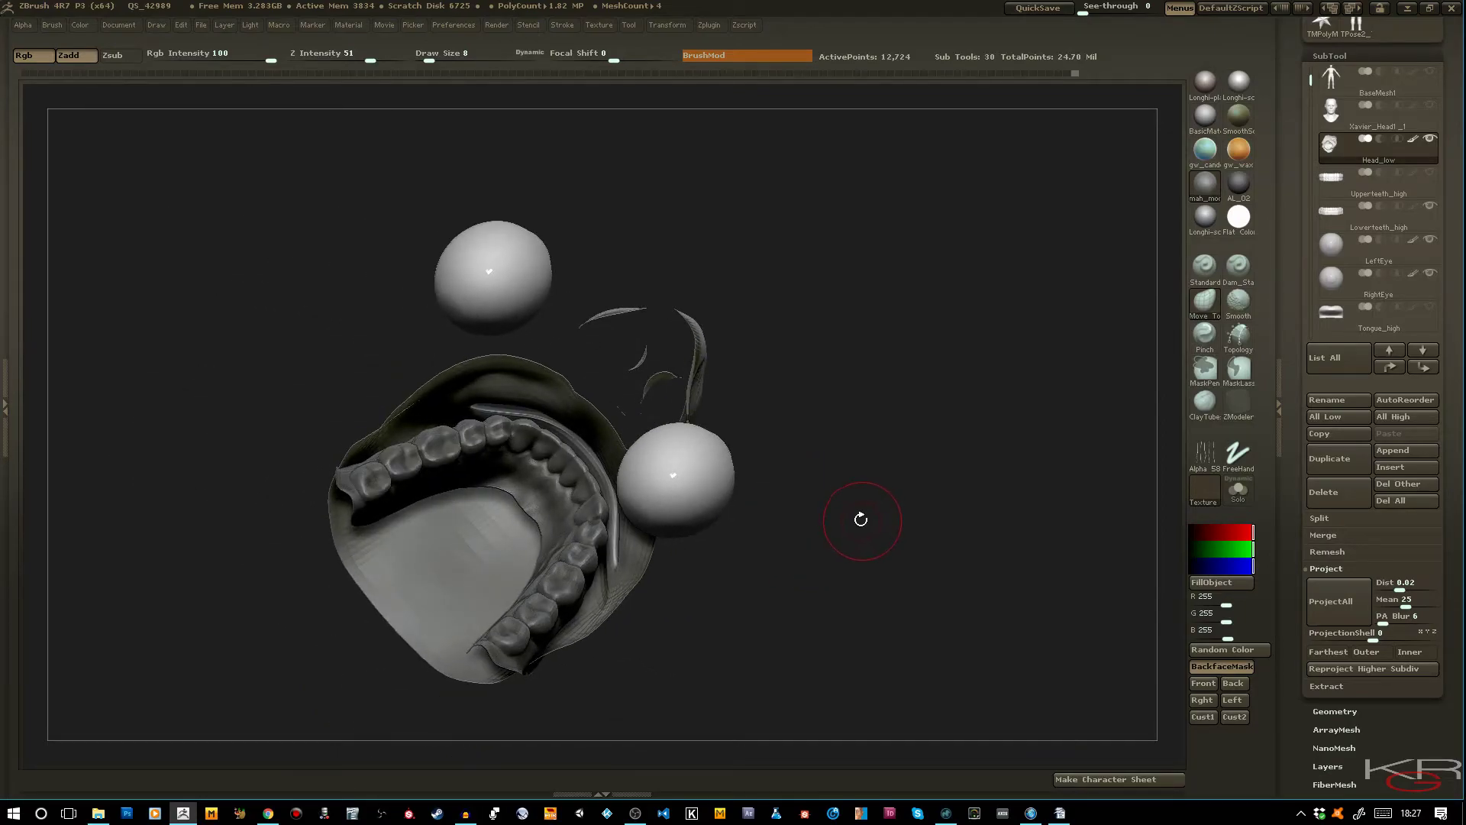
key("f")
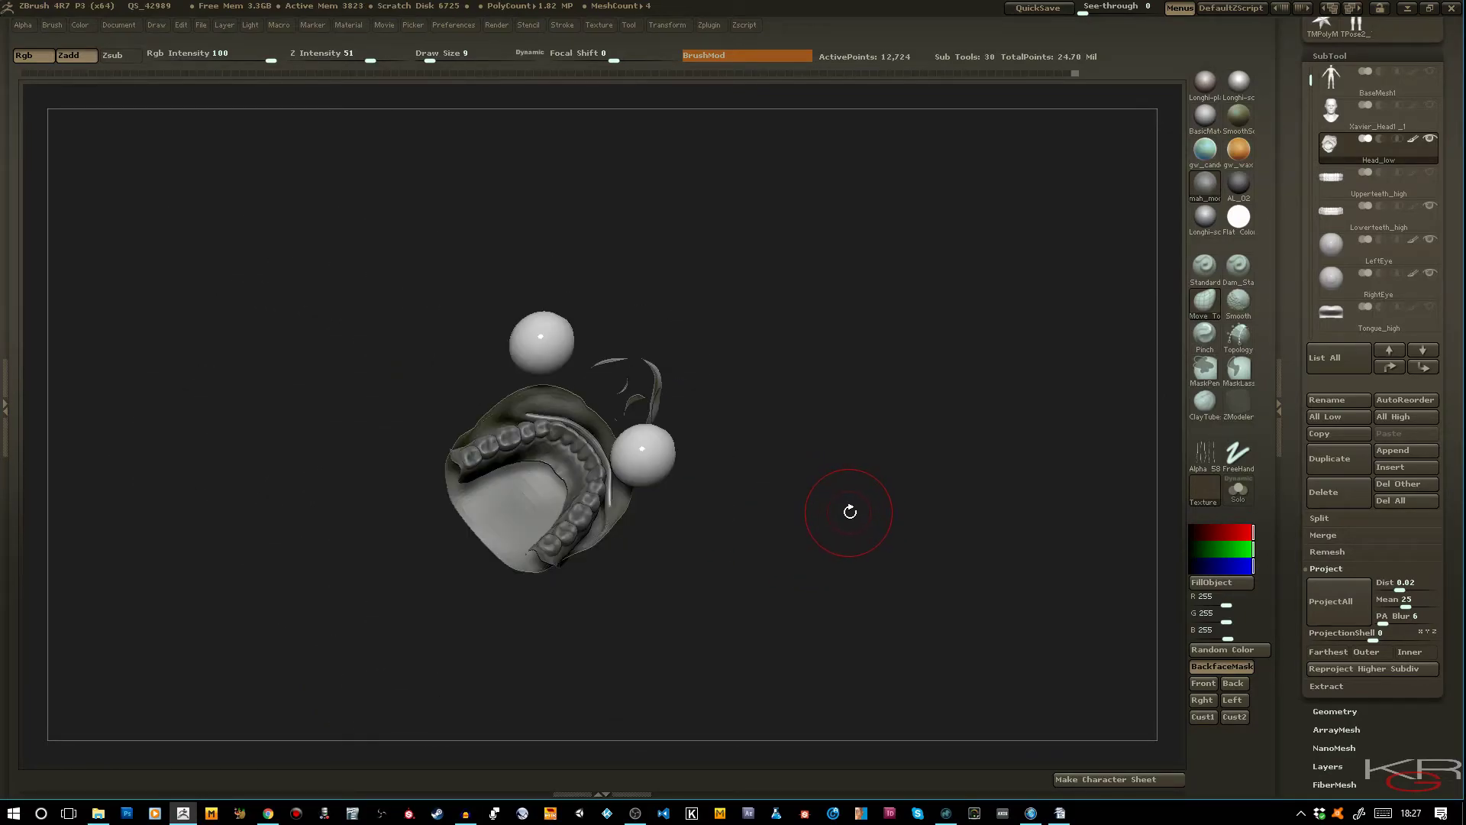
key("f")
left_click_drag(880, 501, 856, 500)
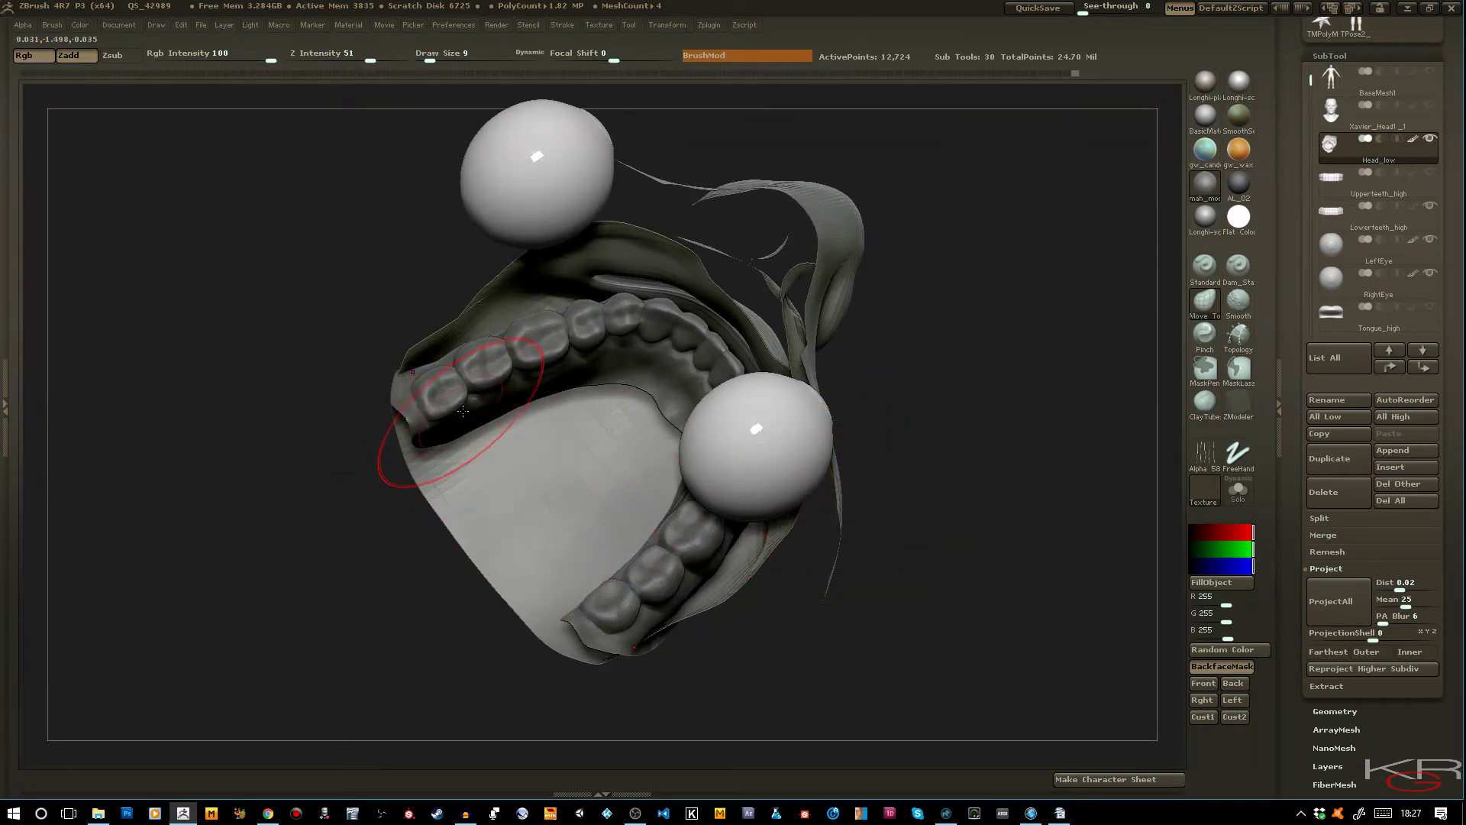
mouse_move(985, 403)
left_mouse_down()
mouse_move(1003, 409)
mouse_move(1031, 364)
mouse_move(1031, 405)
mouse_move(975, 396)
mouse_move(982, 540)
mouse_move(1004, 543)
mouse_move(878, 535)
left_mouse_up()
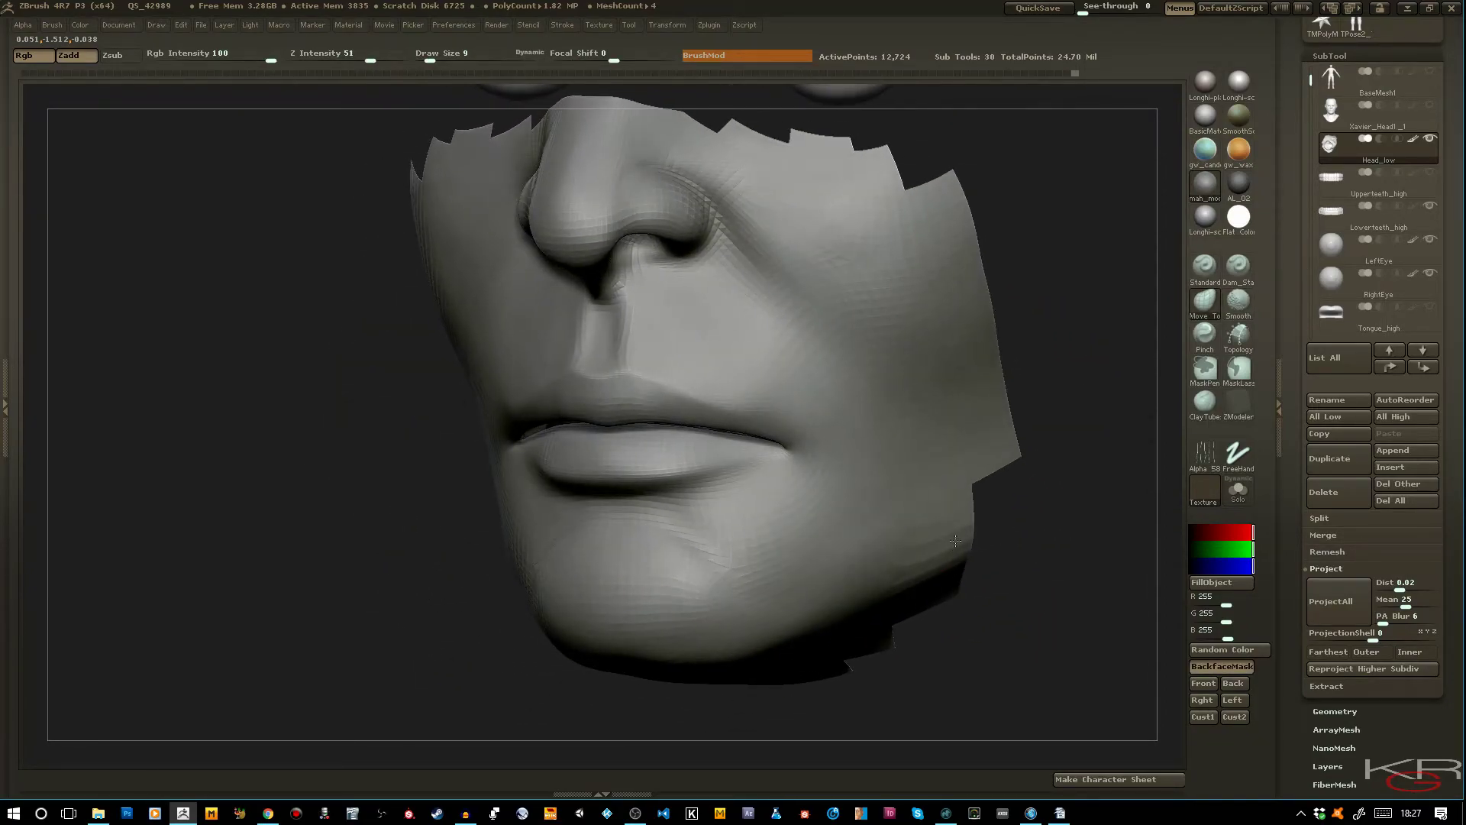
Build up the lower lip with the ClayTubes brush at a draw size of 5 and smooth the strokes
left_click(1204, 400)
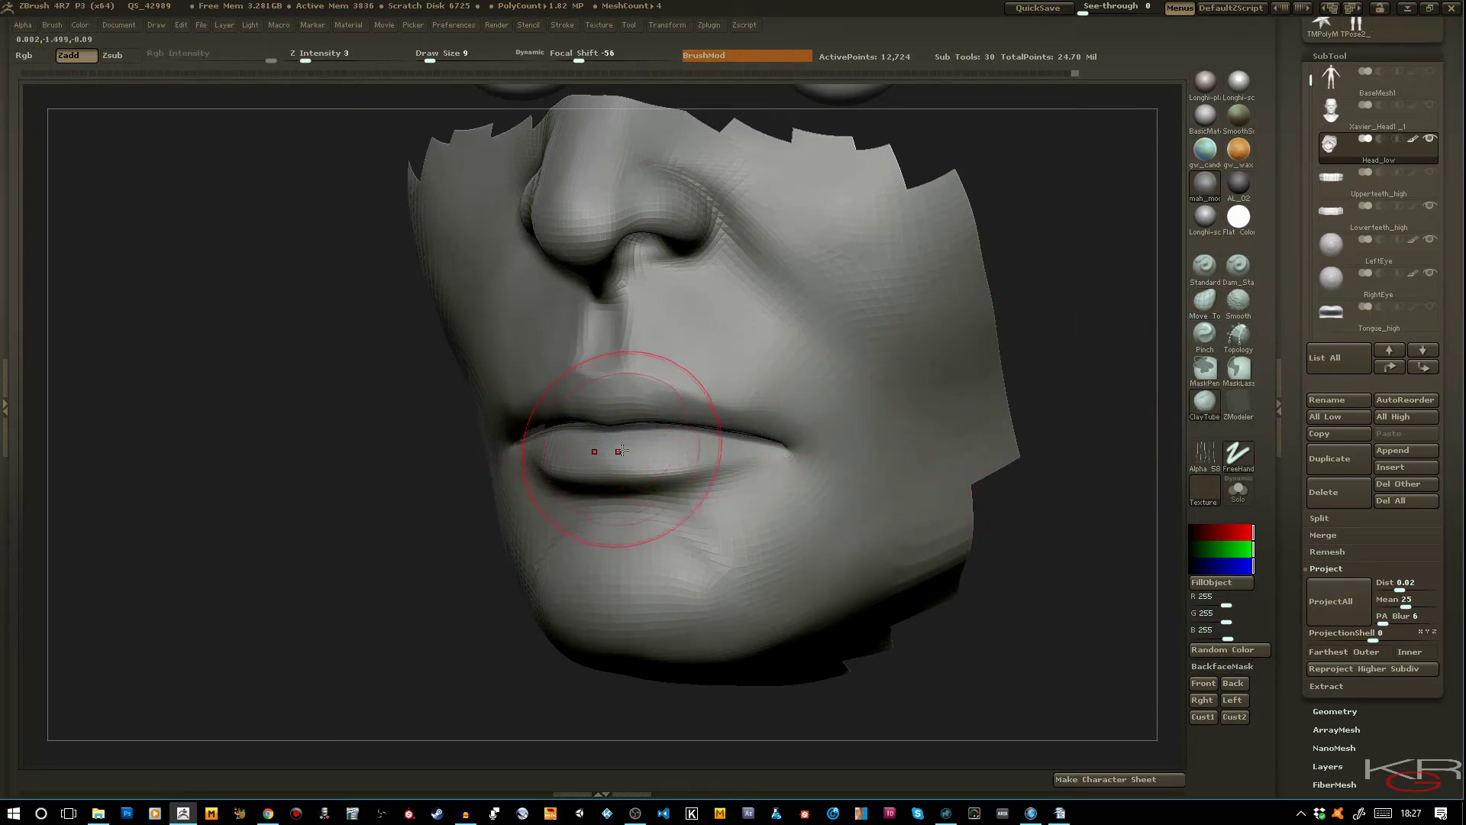
key("bracketleft")
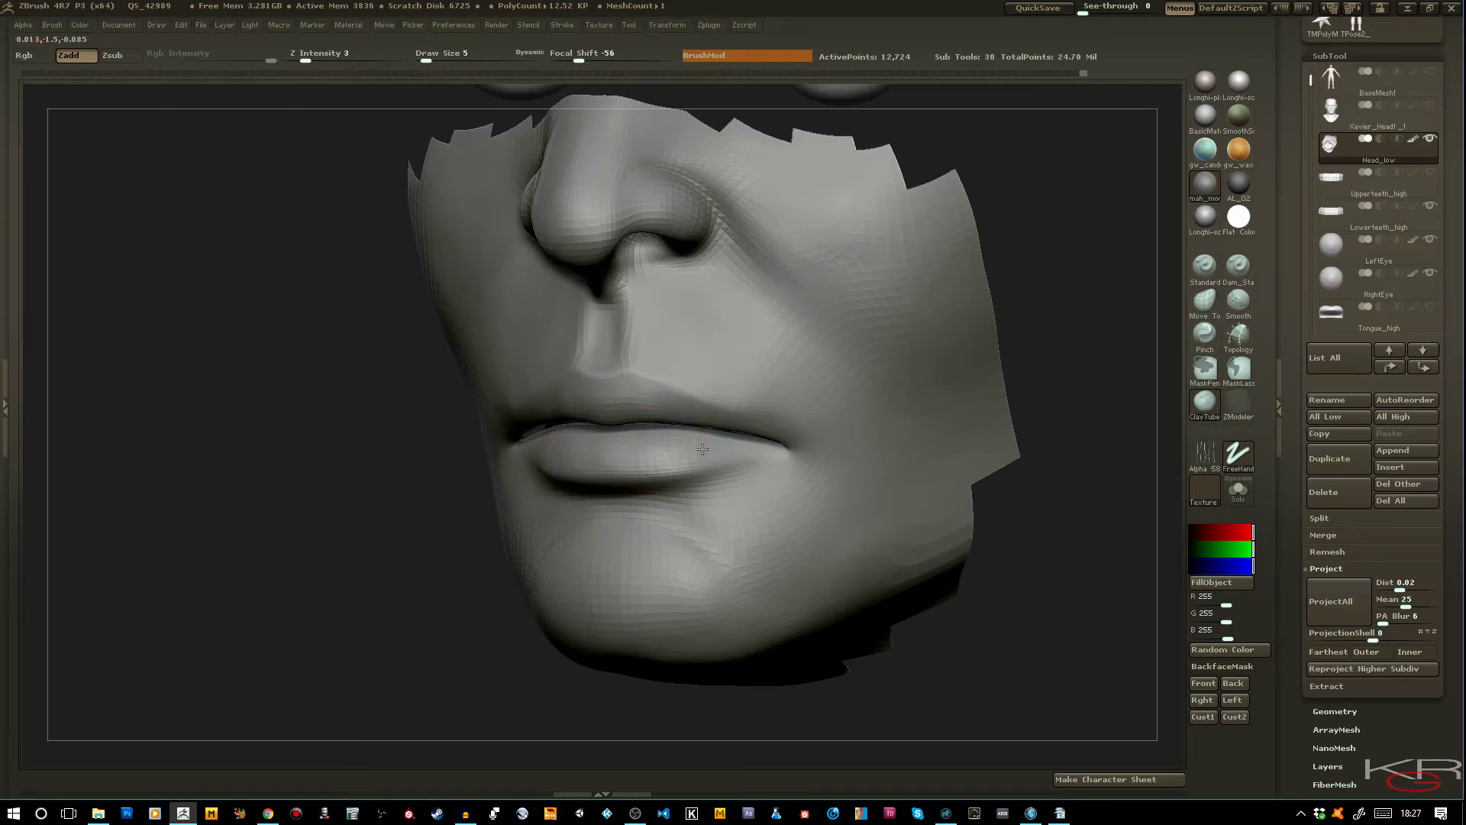
mouse_move(699, 451)
left_mouse_down()
mouse_move(677, 456)
mouse_move(695, 456)
left_mouse_up()
left_click_drag(695, 455, 676, 459, "shift")
left_click_drag(419, 446, 550, 450)
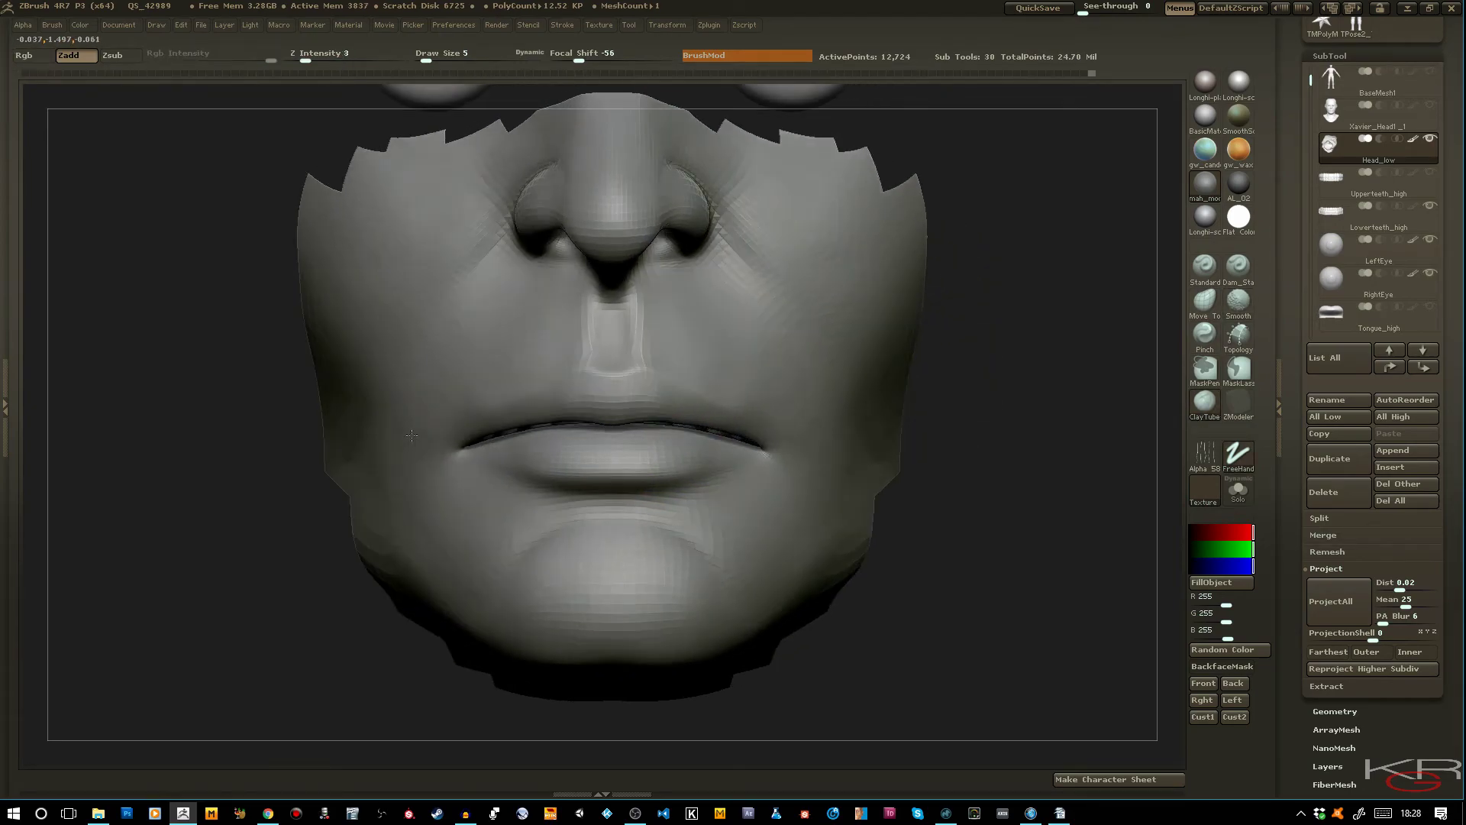
left_click_drag(922, 588, 948, 610)
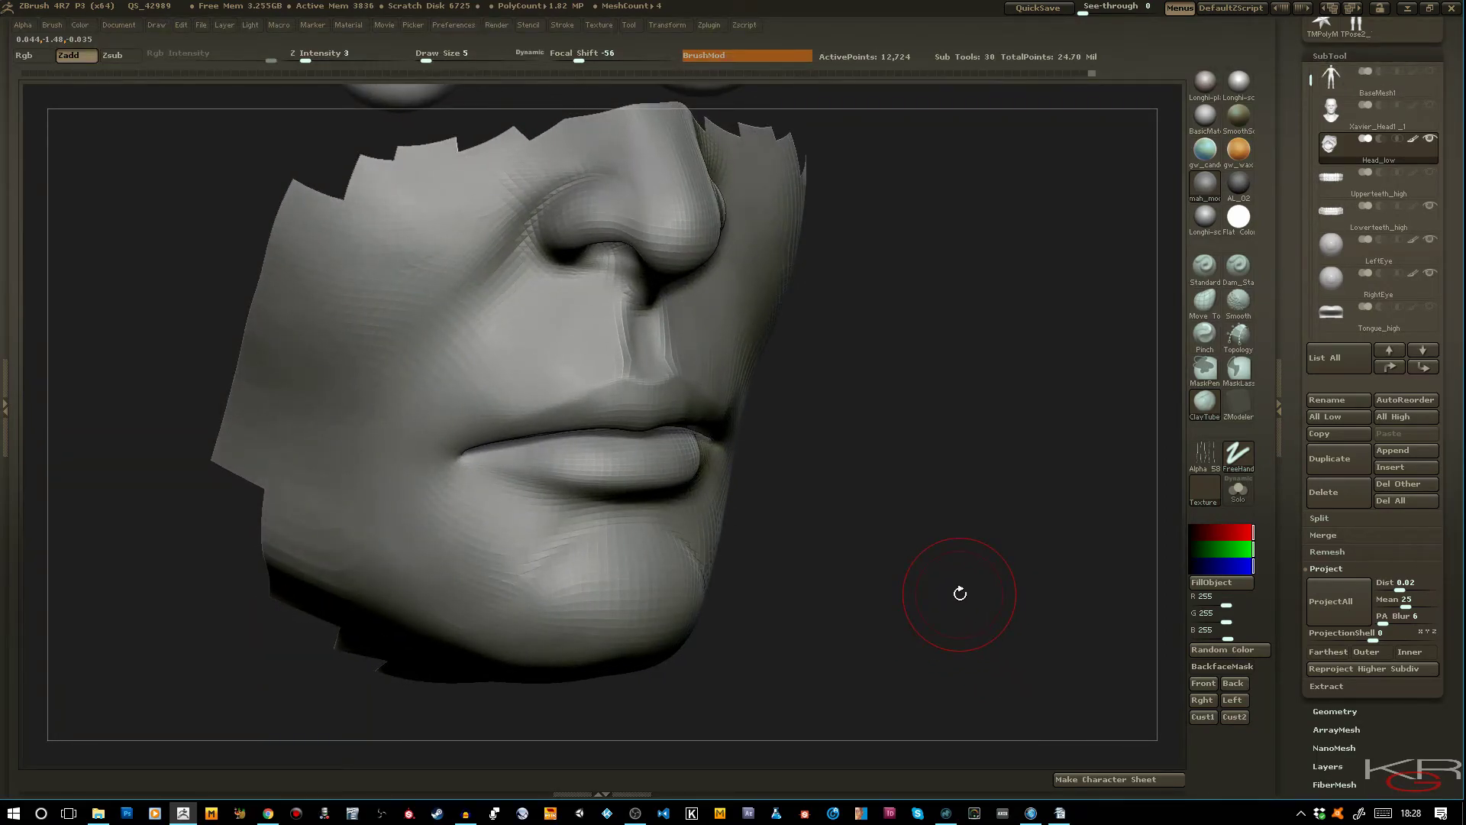
Pull the mouth corners downward with the Move Topological brush at a draw size of 8 and unhide the rest of the head
left_click(1202, 302)
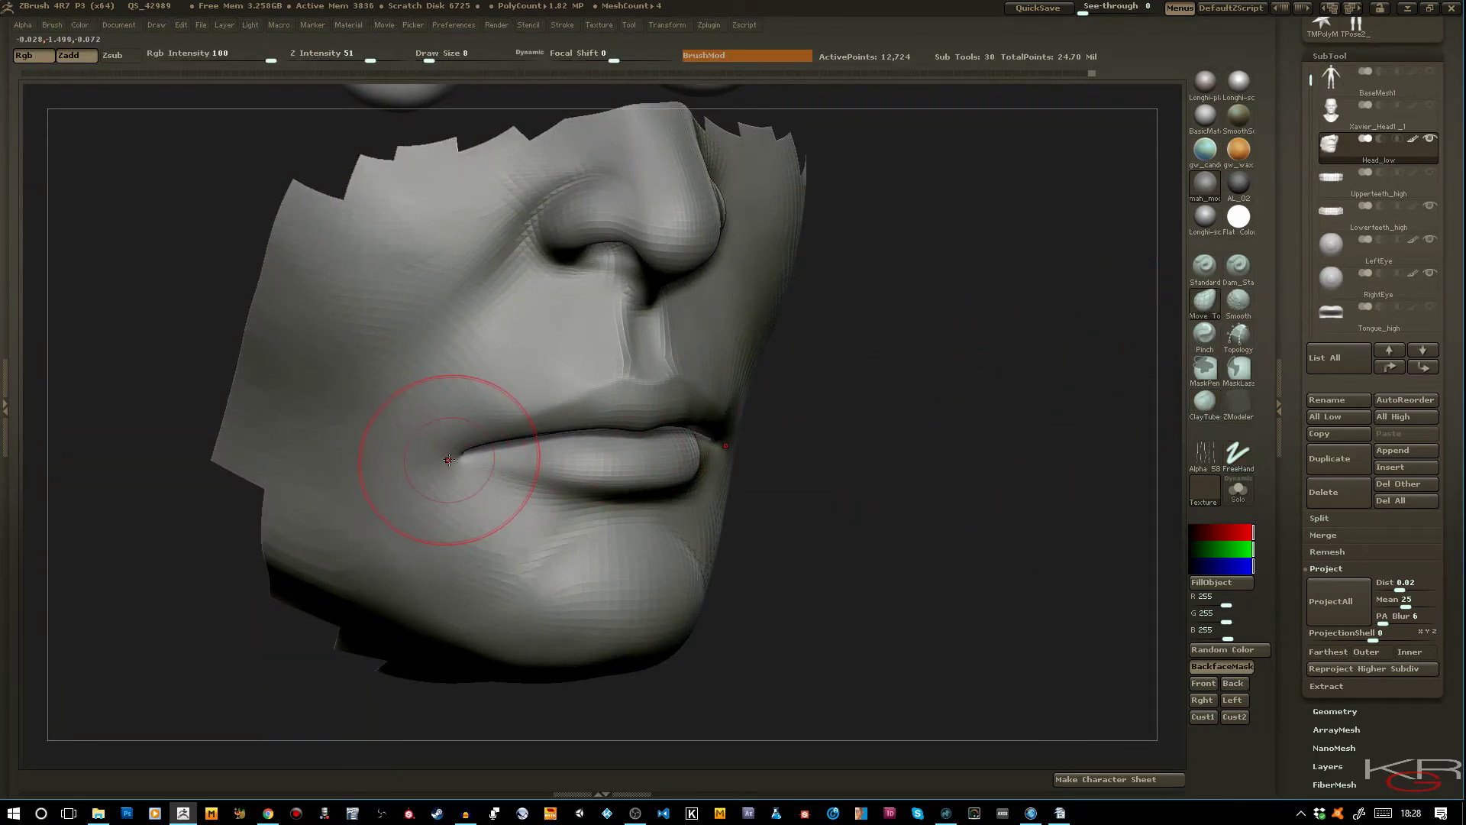
left_click_drag(455, 462, 457, 478)
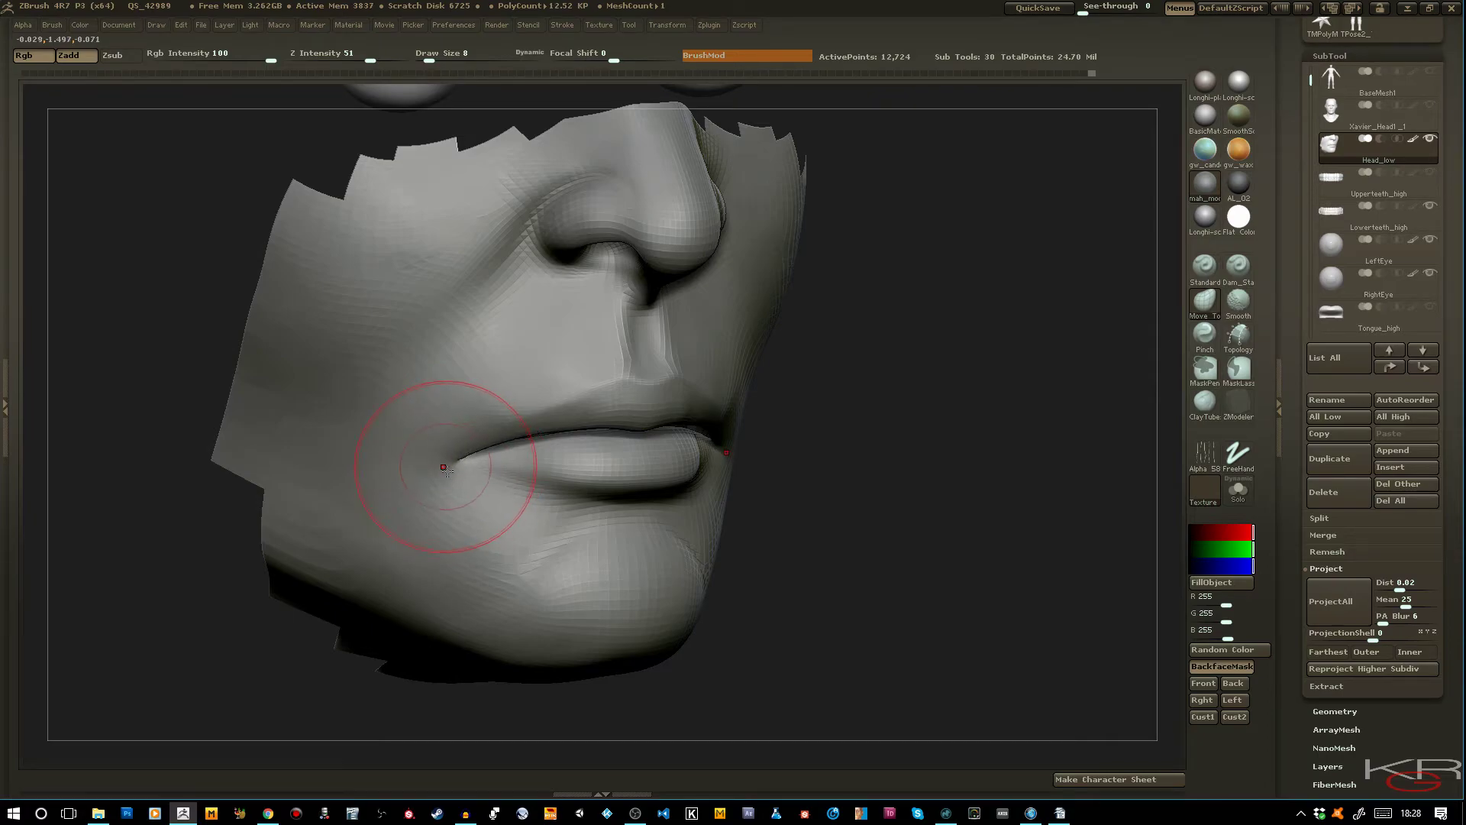
left_click(941, 467, "ctrl+shift")
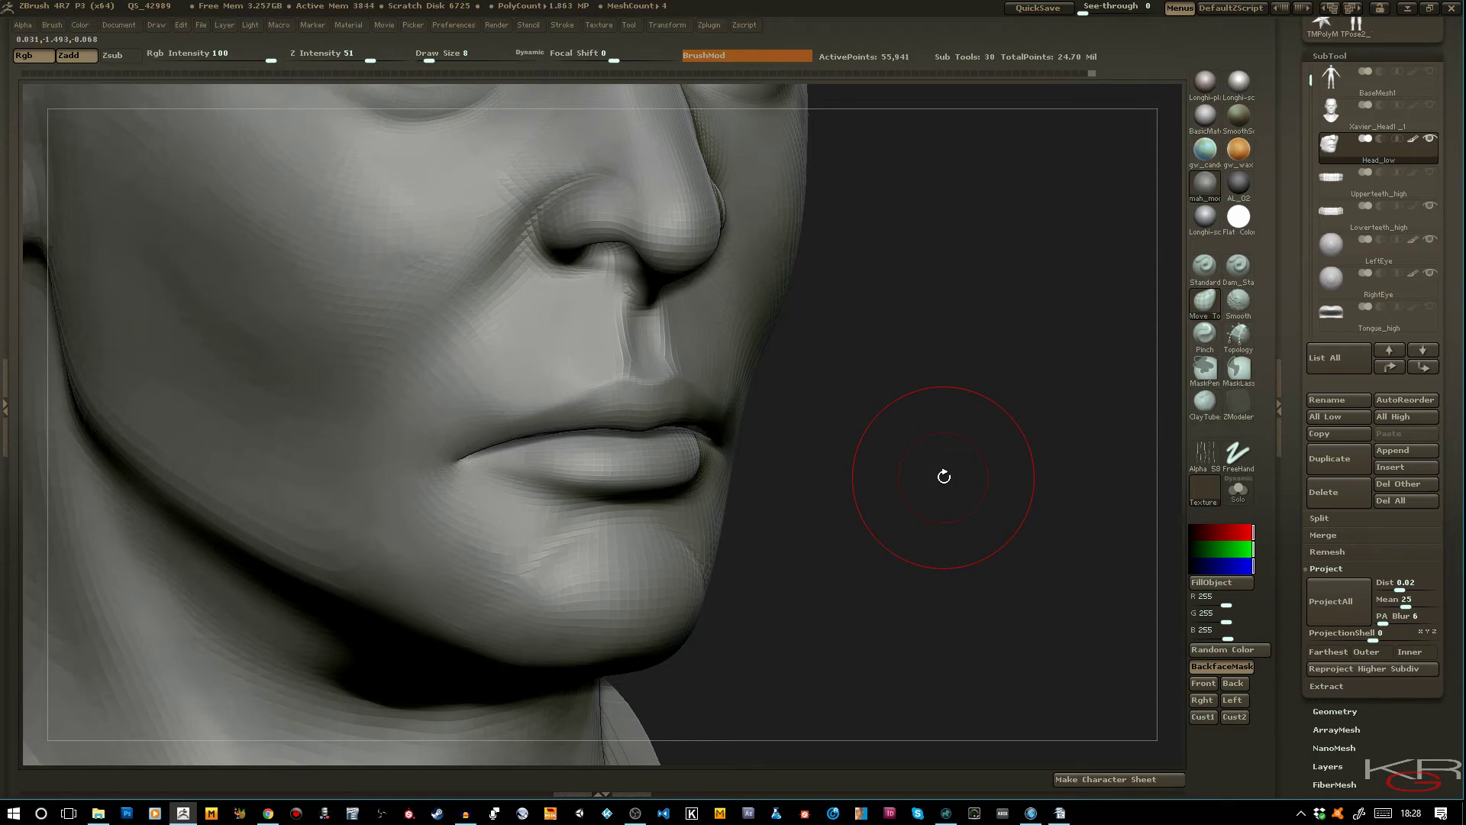
Build up the forehead just above the inner brows with the ClayTubes brush at a draw size of 4
key("f")
left_click_drag(944, 479, 903, 507)
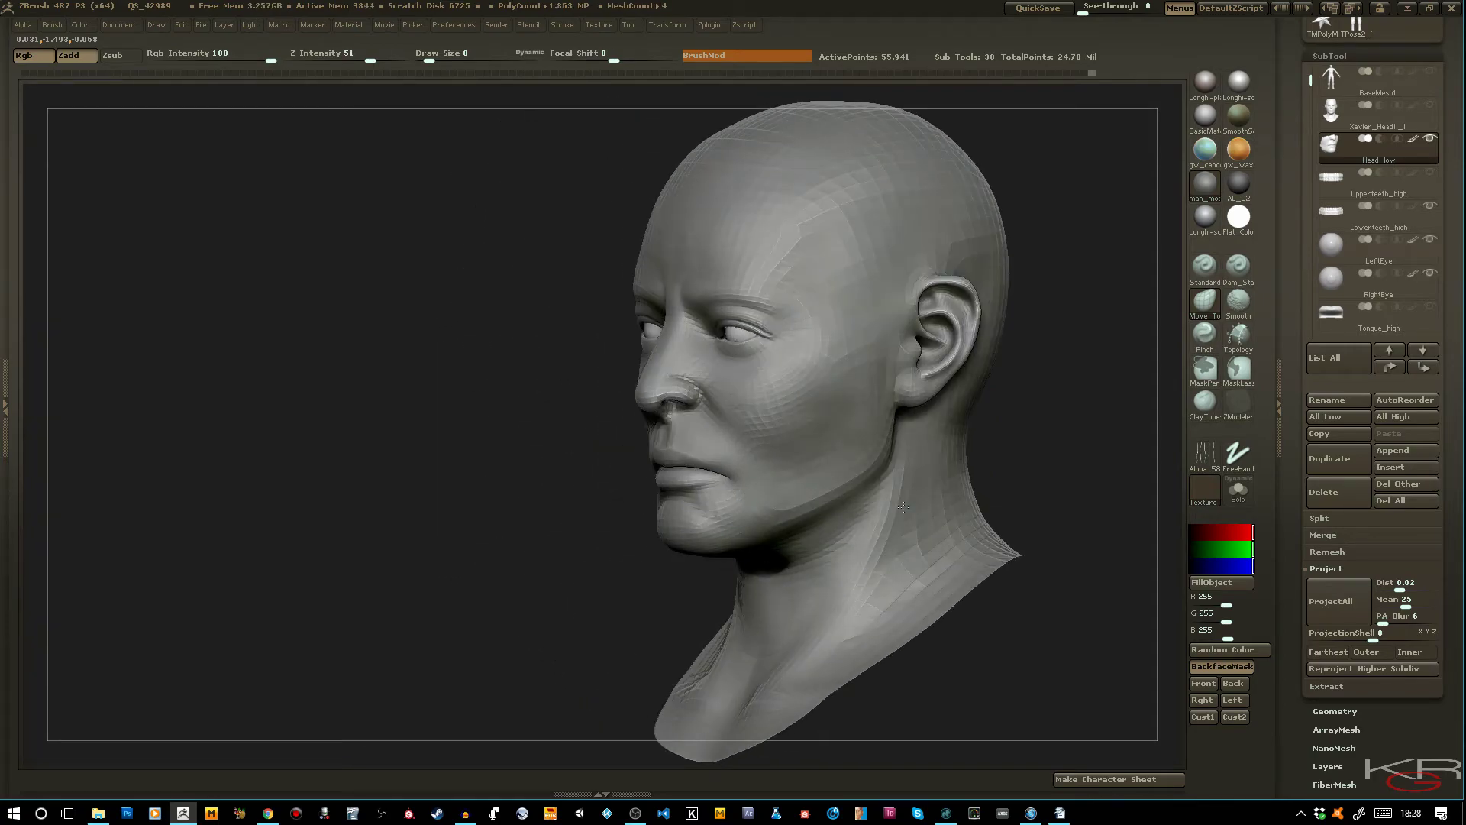
mouse_move(1021, 451)
left_mouse_down()
mouse_move(1074, 442)
mouse_move(1039, 450)
left_mouse_up()
key("space")
right_click_drag(1033, 421, 988, 523, "ctrl")
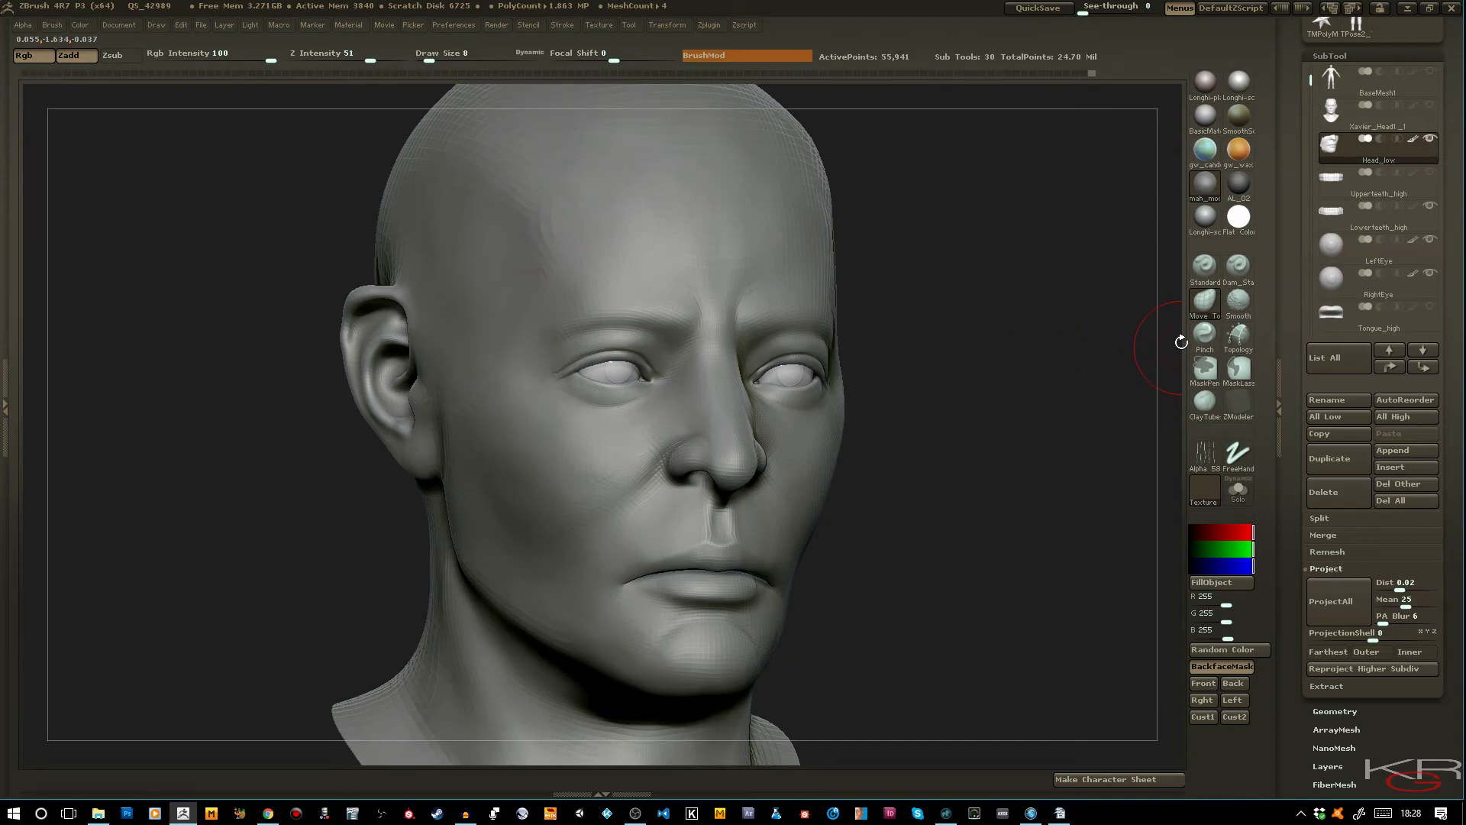
left_click(1202, 404)
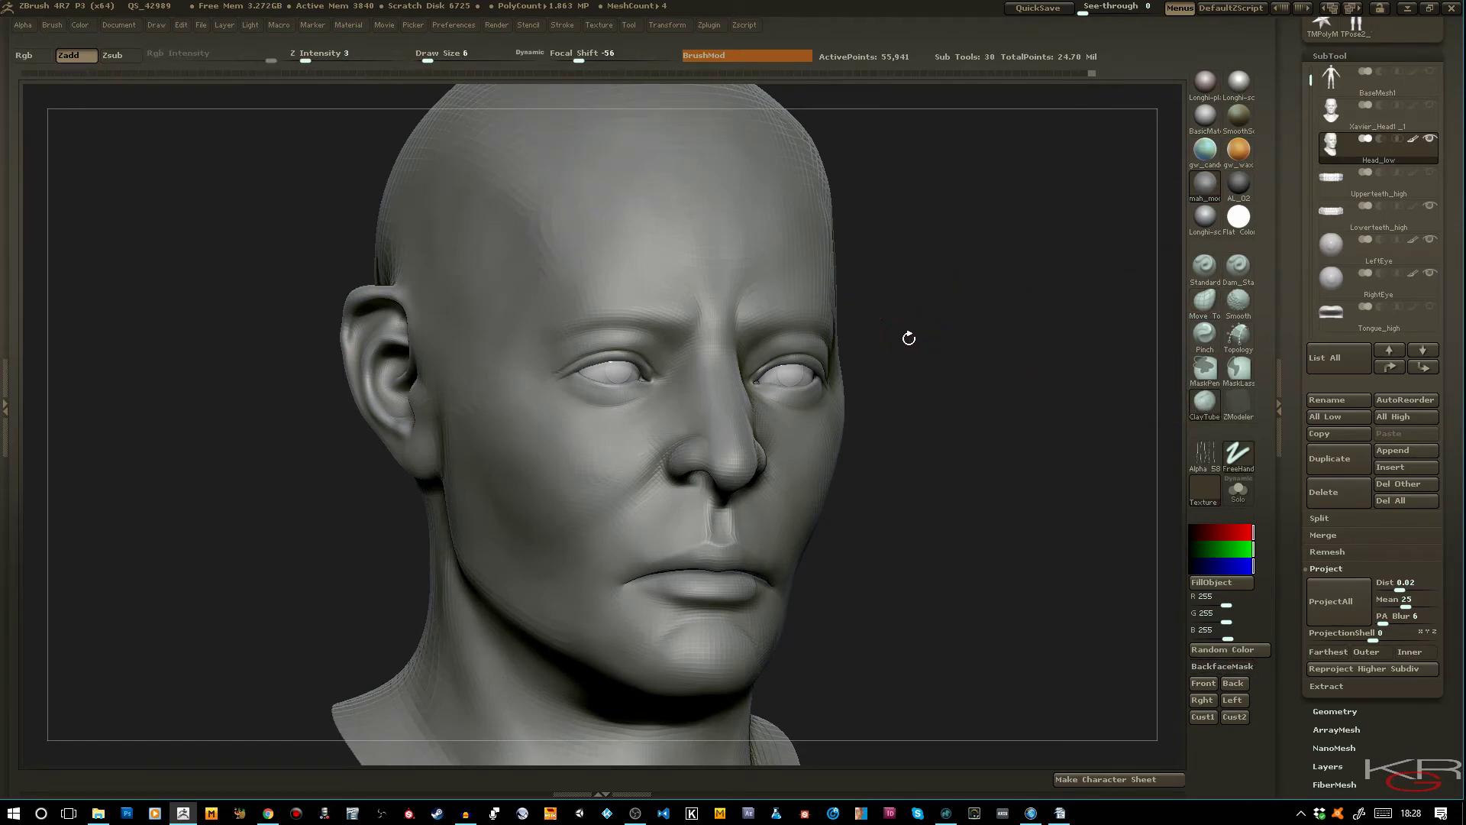
left_click_drag(929, 422, 878, 425, "shift")
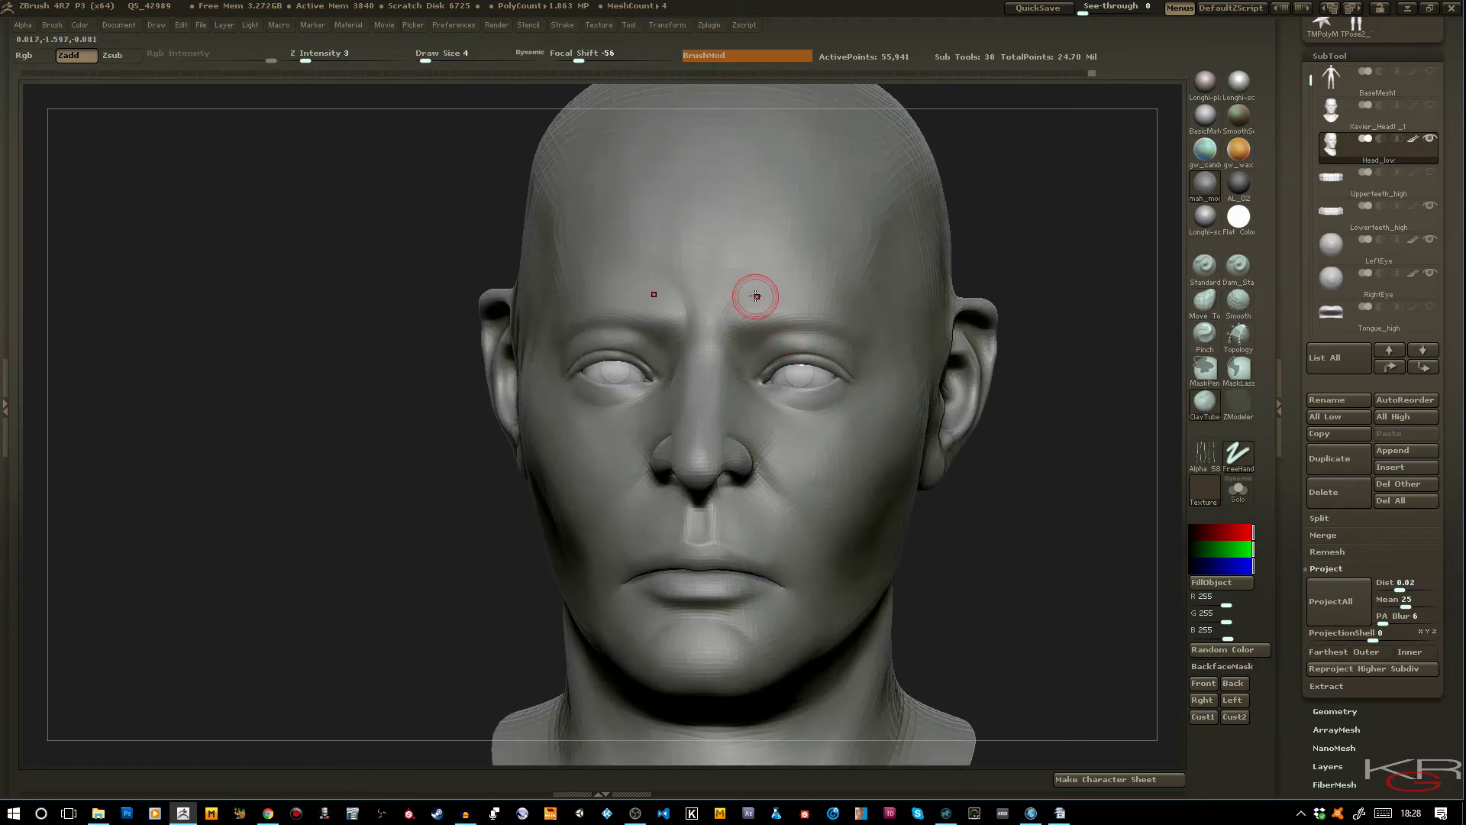
left_click_drag(729, 300, 806, 296)
left_click_drag(389, 299, 594, 280)
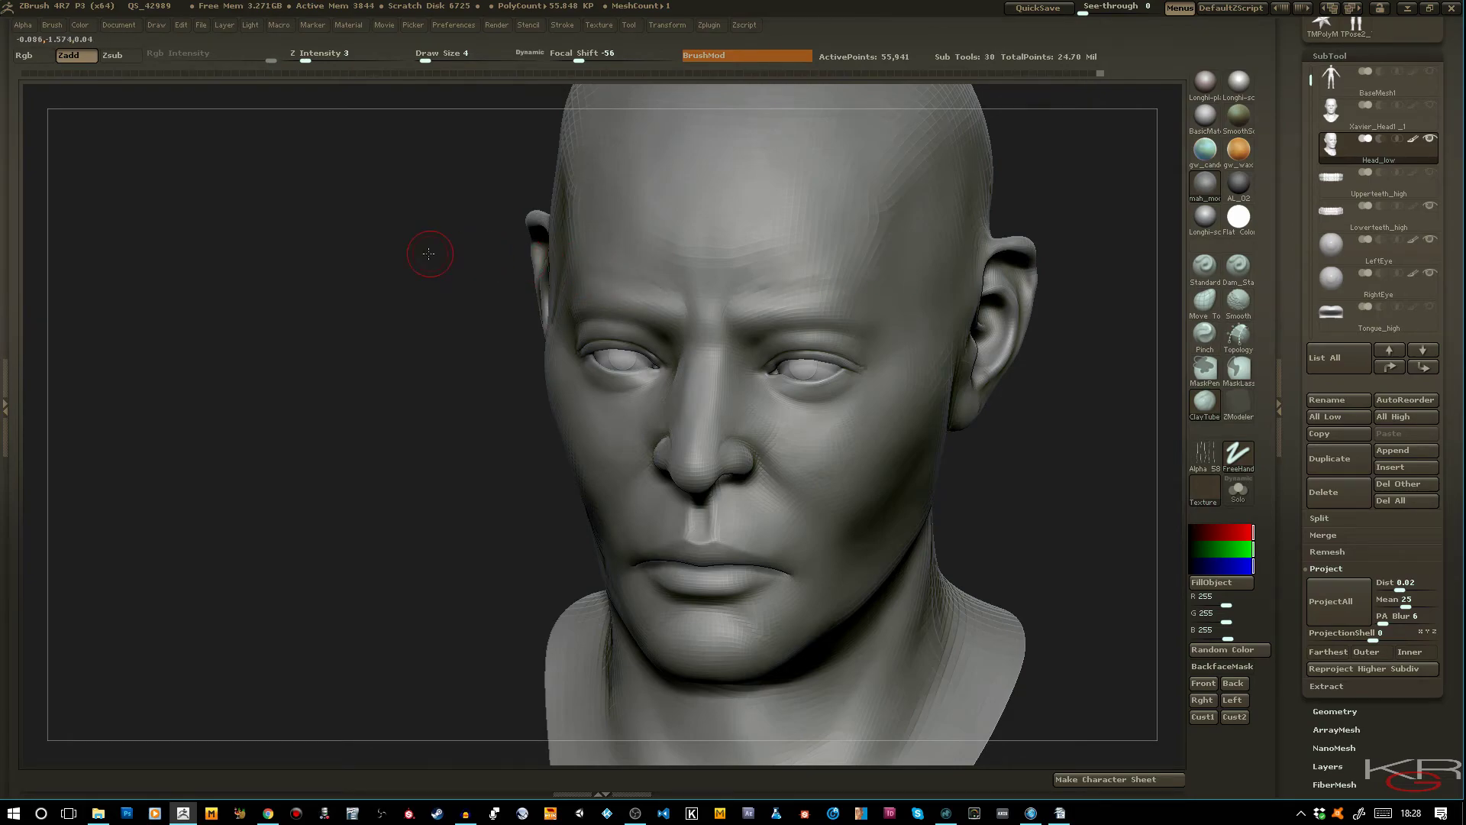
left_click_drag(430, 253, 507, 249)
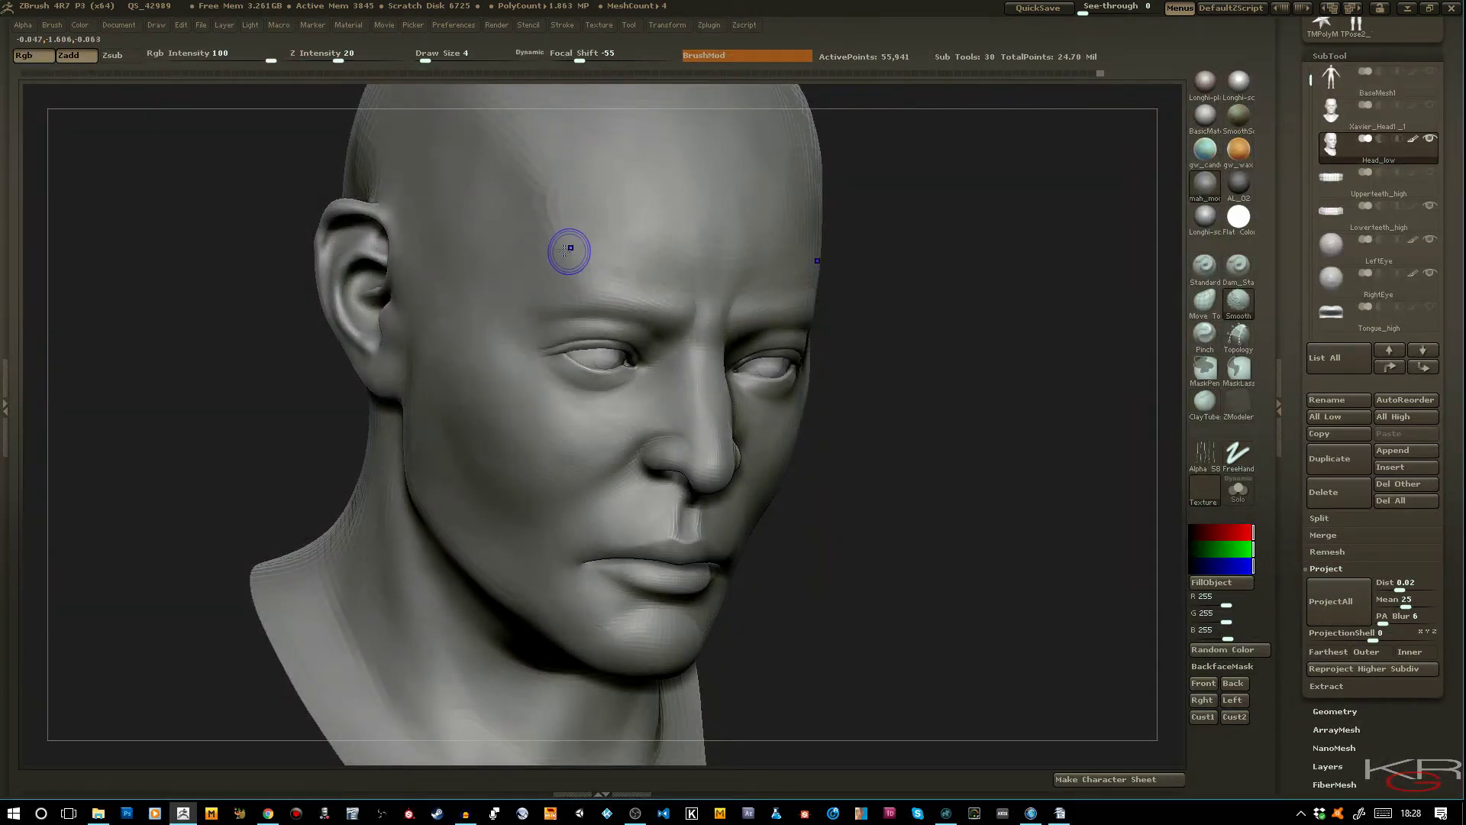
Carve into the forehead above the brows, refine the inner brow area with ClayTubes strokes, and smooth the transitions
left_click_drag(581, 282, 596, 284, "alt")
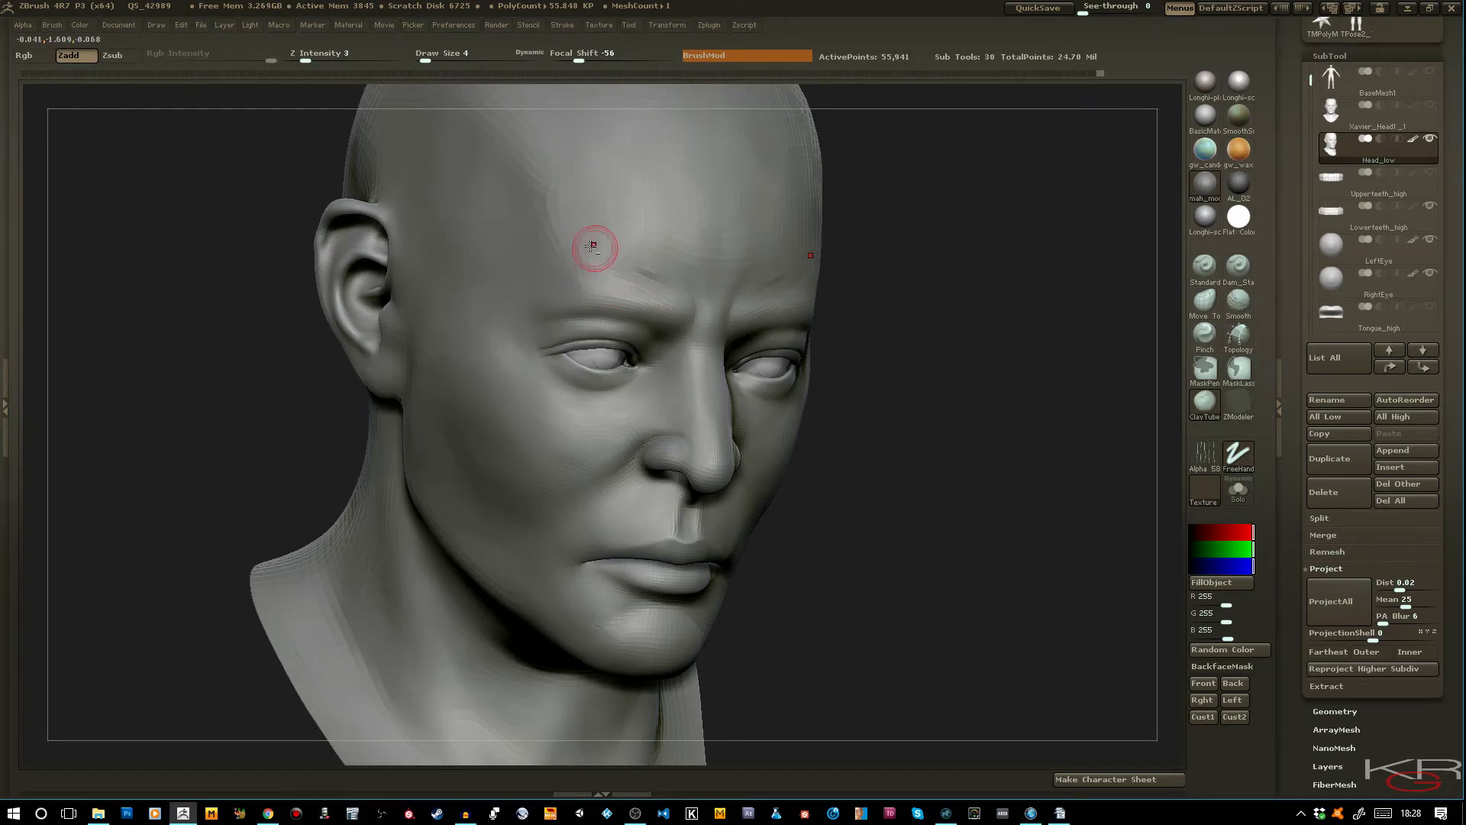
key("shift")
left_click_drag(949, 501, 999, 582)
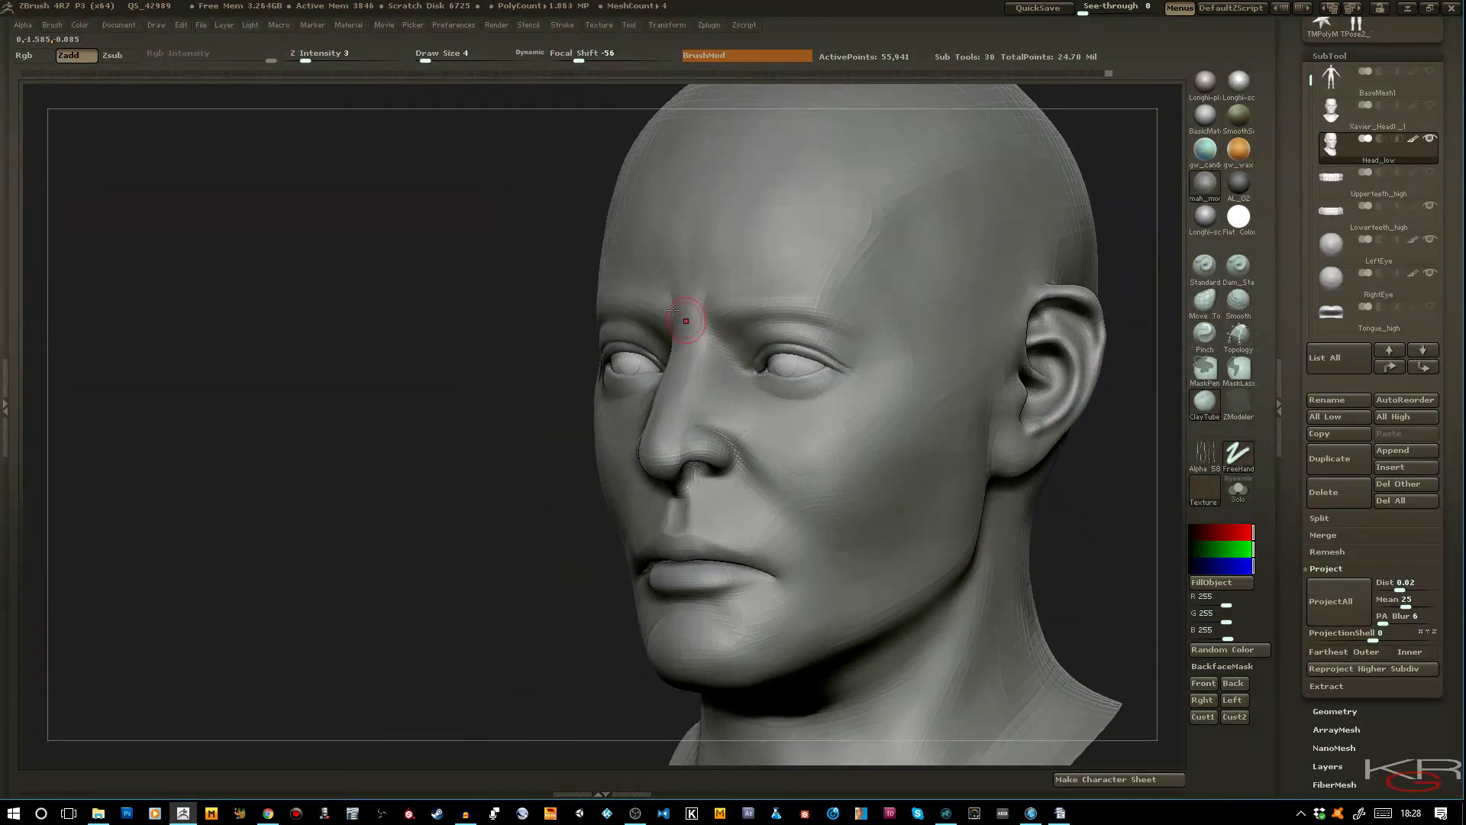
left_click_drag(516, 235, 599, 230)
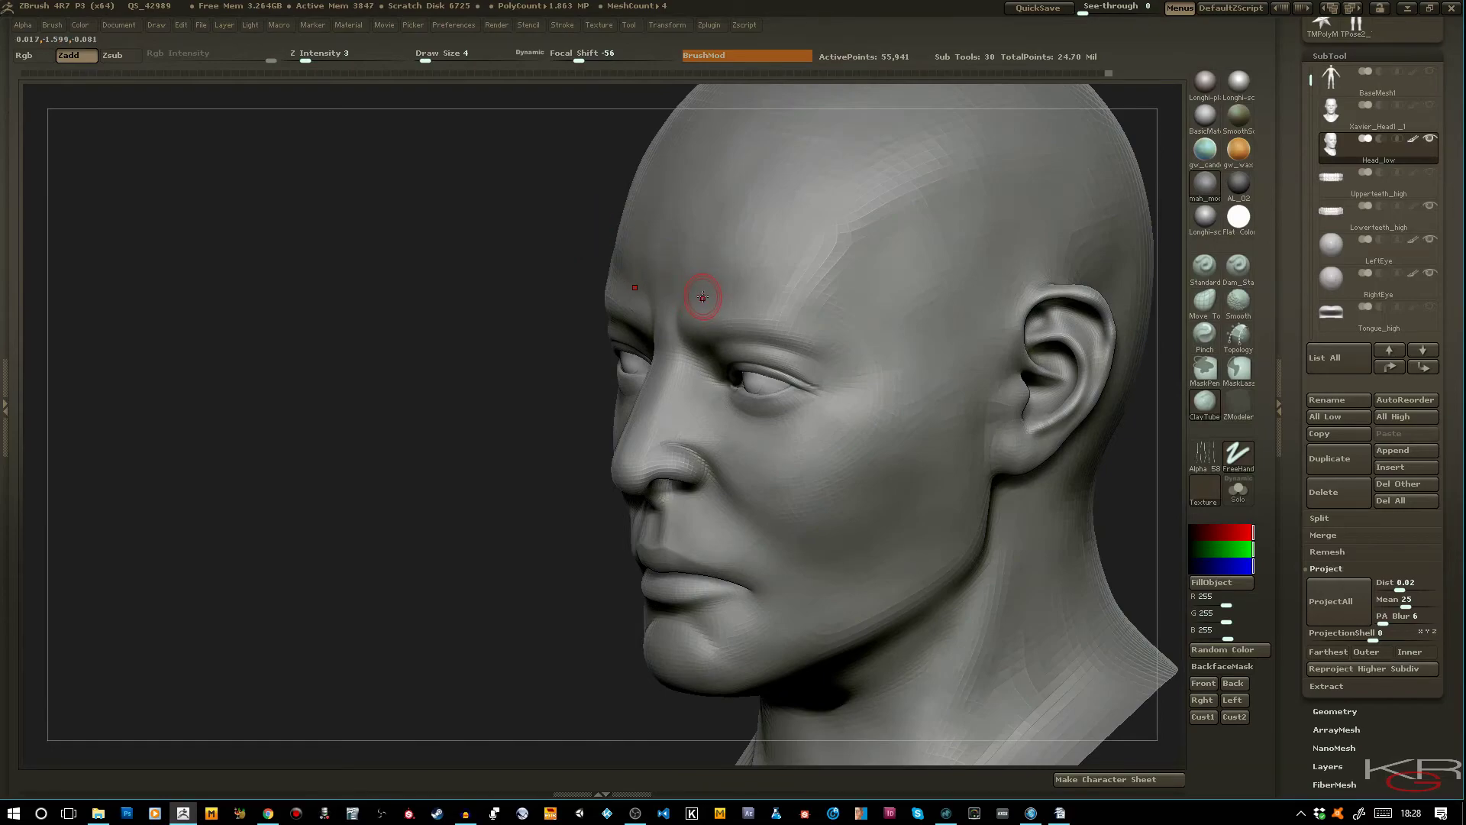
left_click_drag(701, 297, 713, 303)
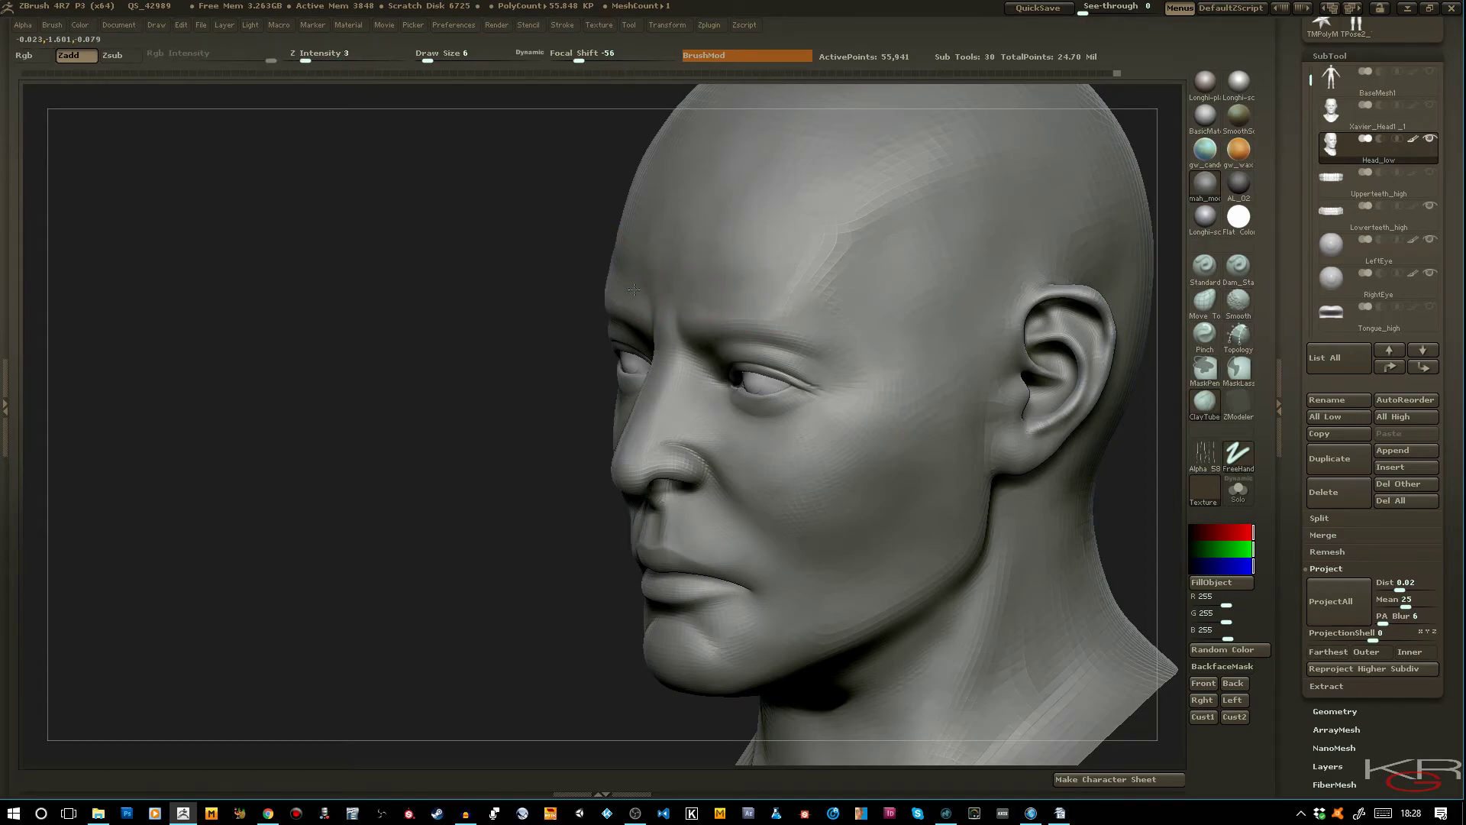
left_click_drag(550, 256, 610, 278)
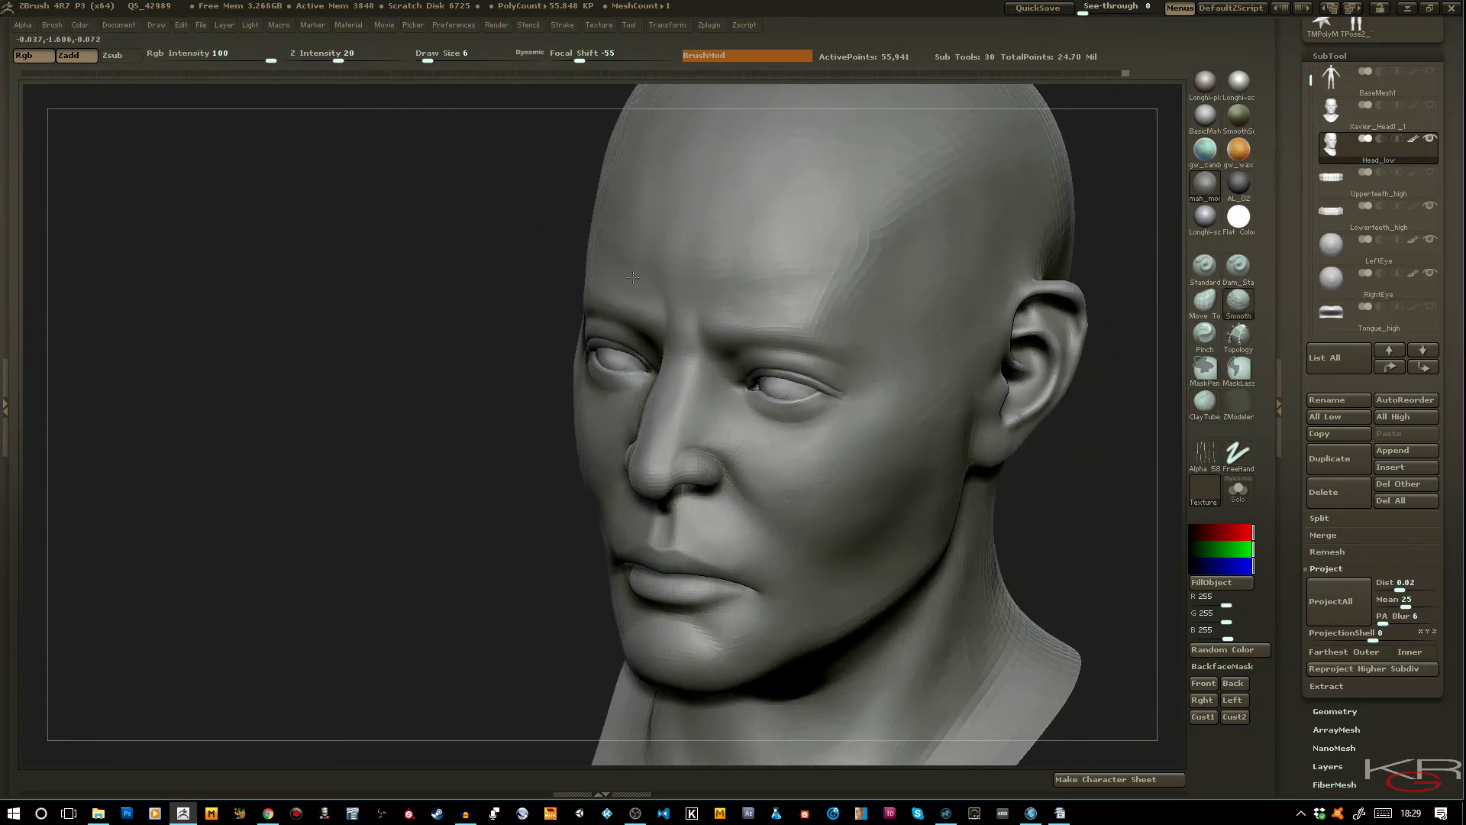
left_click_drag(440, 241, 415, 236, "shift")
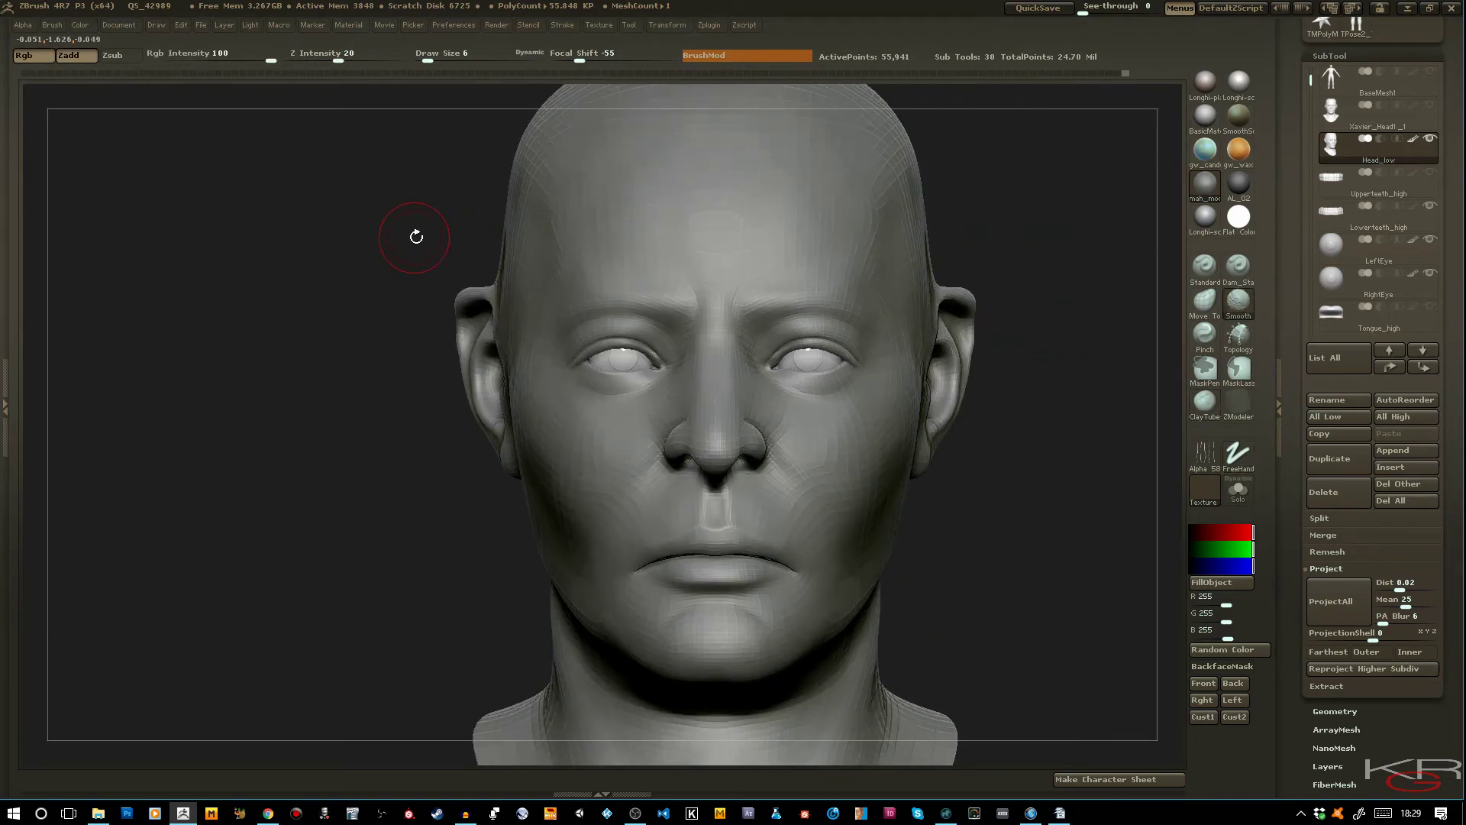
Shape the cheek folds beside the nose and the chin below the mouth corners with ClayTubes at a draw size of 6, smoothing the strokes
left_click_drag(232, 347, 317, 408)
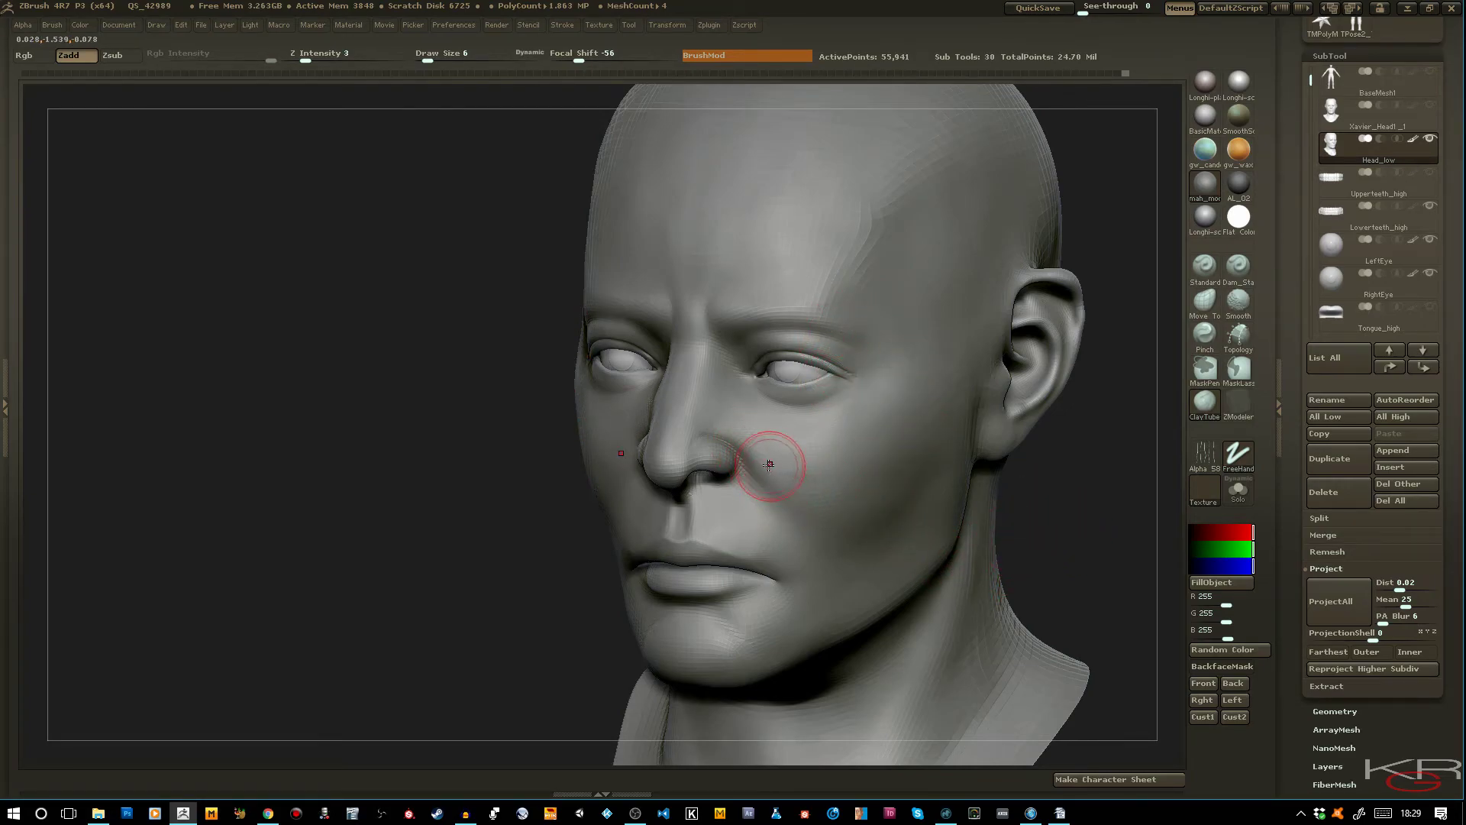
left_click_drag(752, 467, 799, 510)
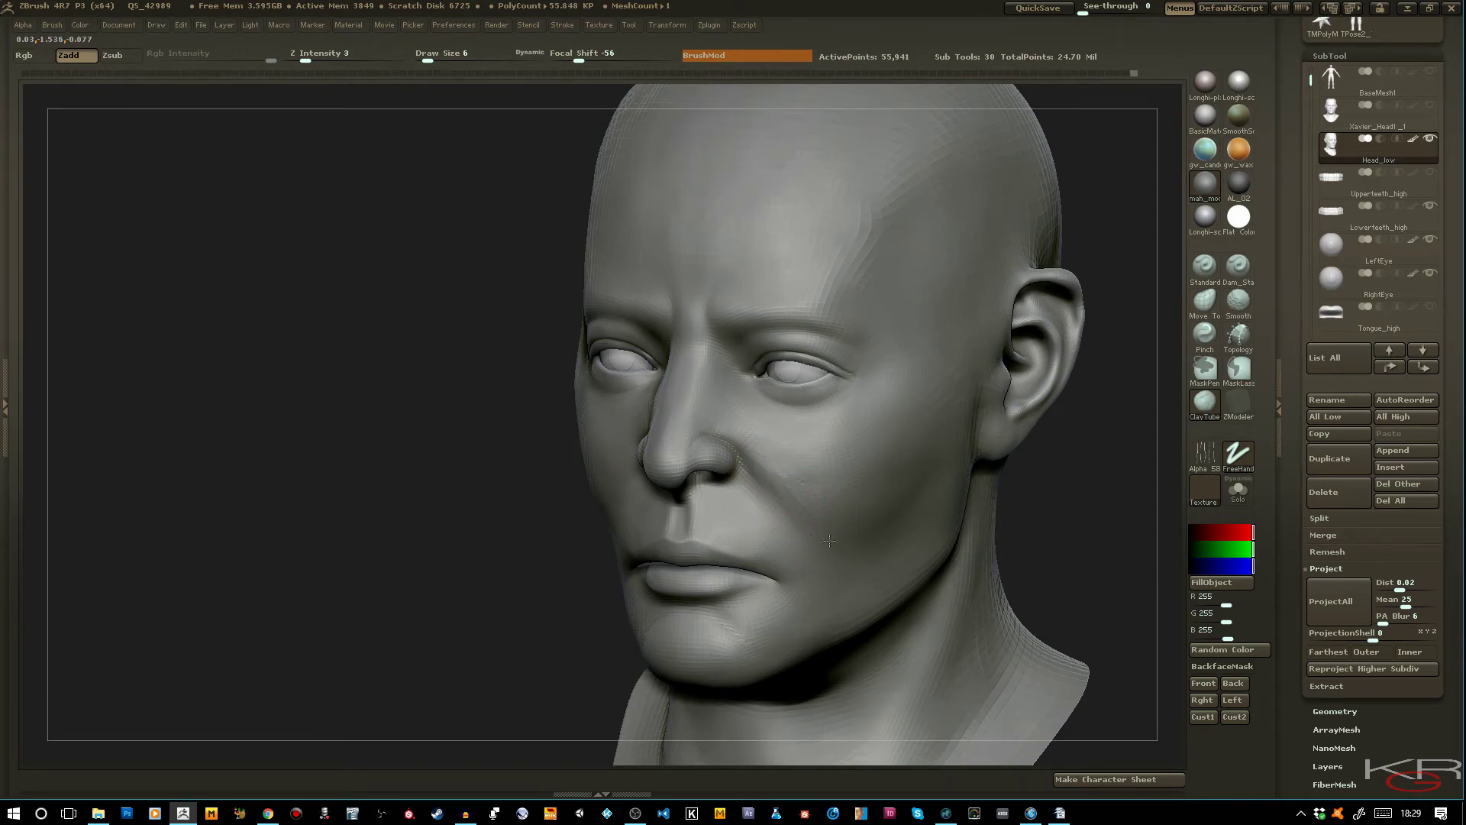
left_click_drag(777, 478, 766, 449)
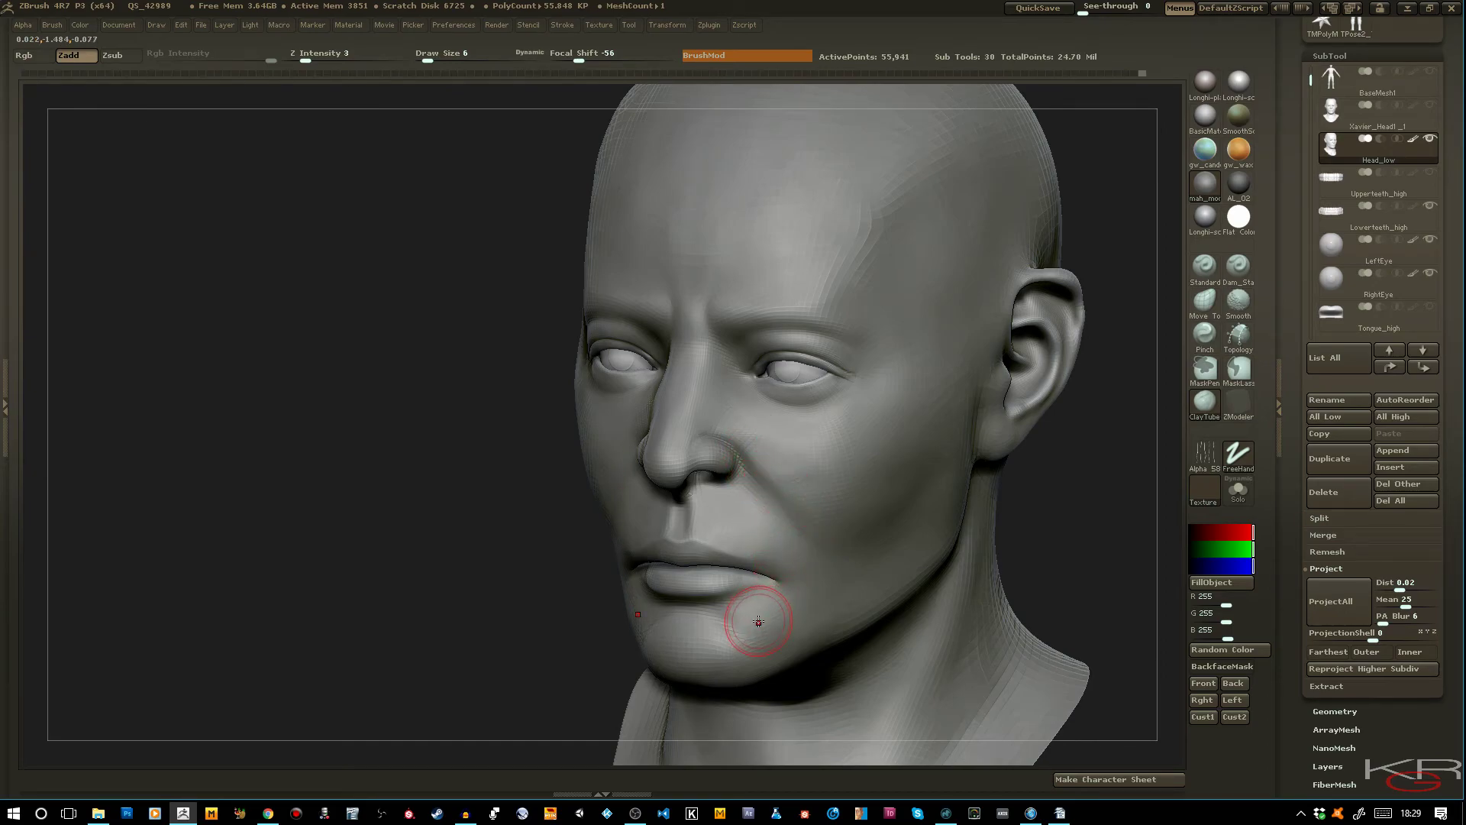
left_click_drag(754, 615, 727, 621)
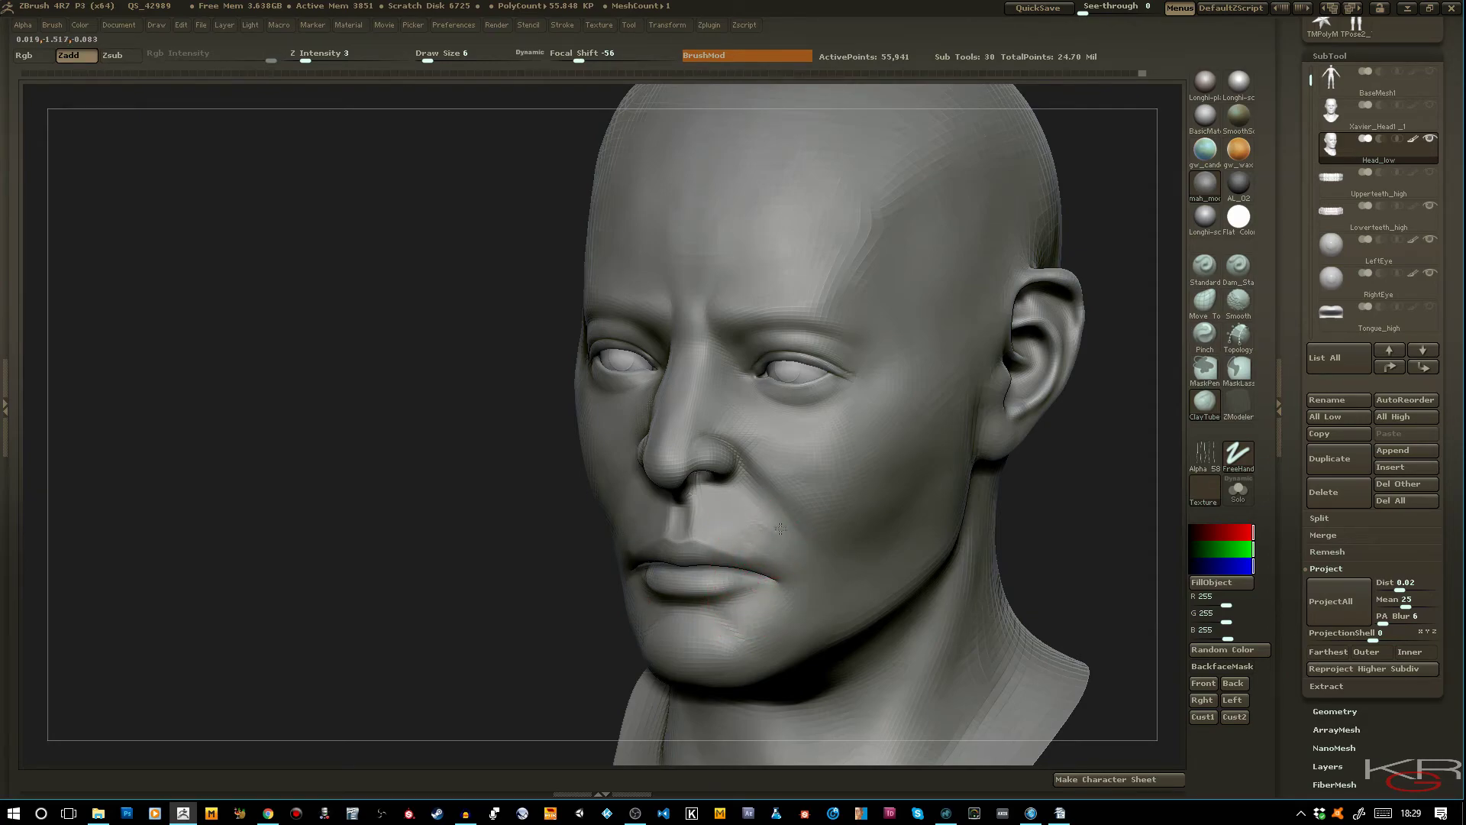
key("shift")
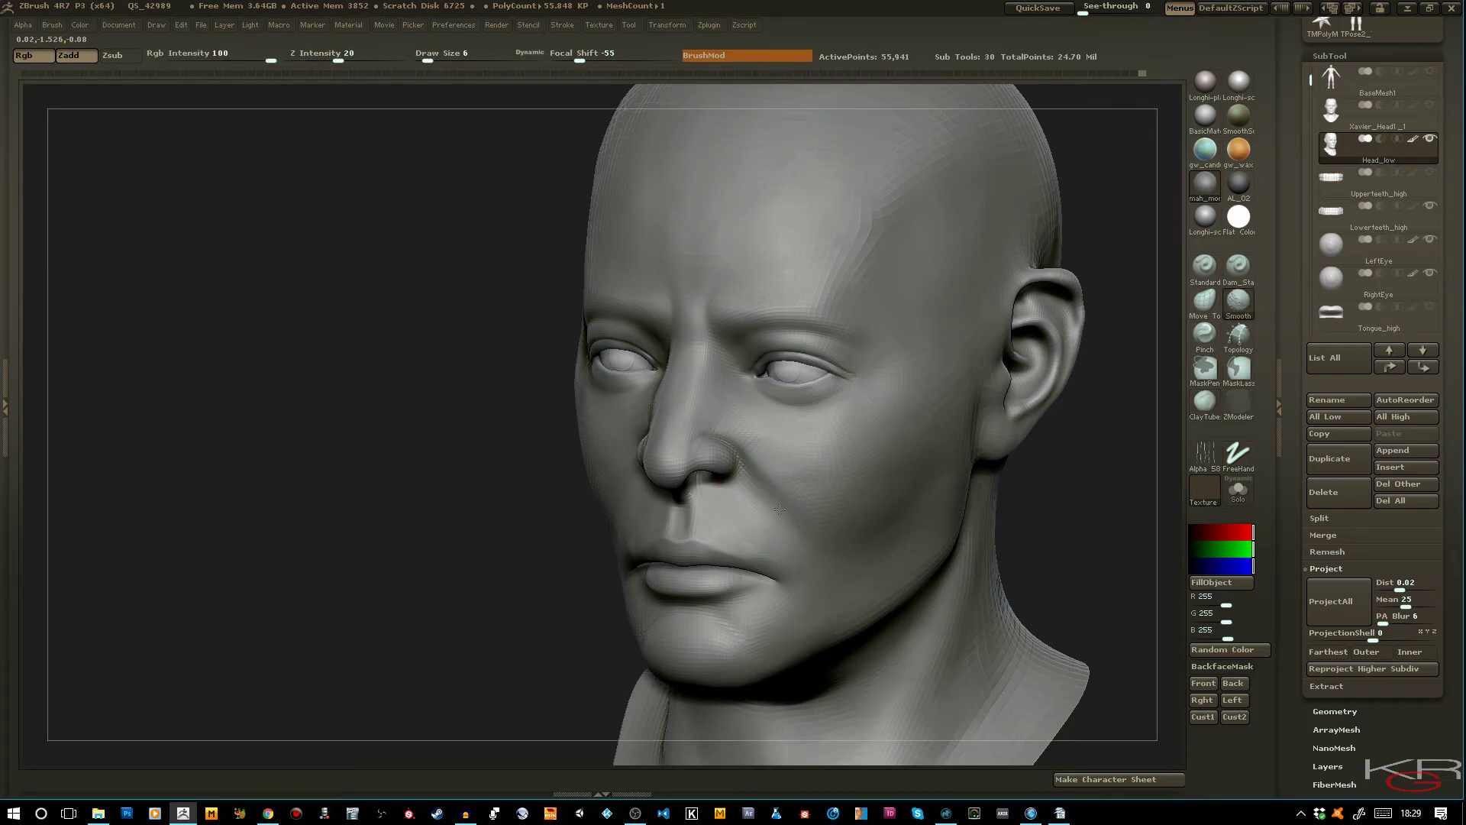
left_click_drag(764, 454, 777, 474, "shift")
Refine the nose bridge between the eyes with smoothing and light ClayTubes strokes at a draw size of 6
left_click_drag(468, 422, 500, 407)
mouse_move(289, 514)
left_mouse_down()
mouse_move(301, 521)
mouse_move(274, 493)
left_mouse_up()
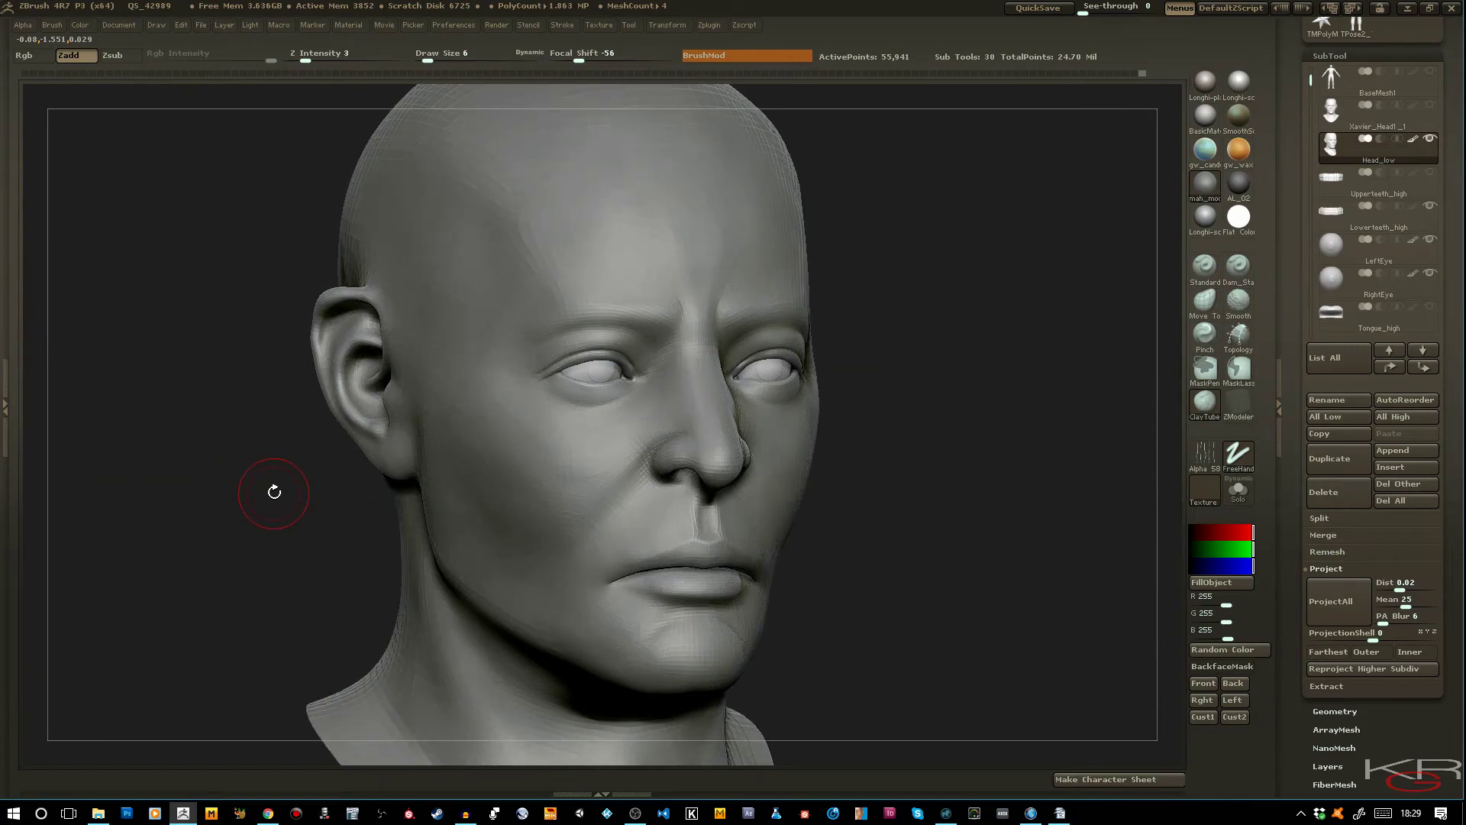
left_click_drag(928, 526, 779, 533)
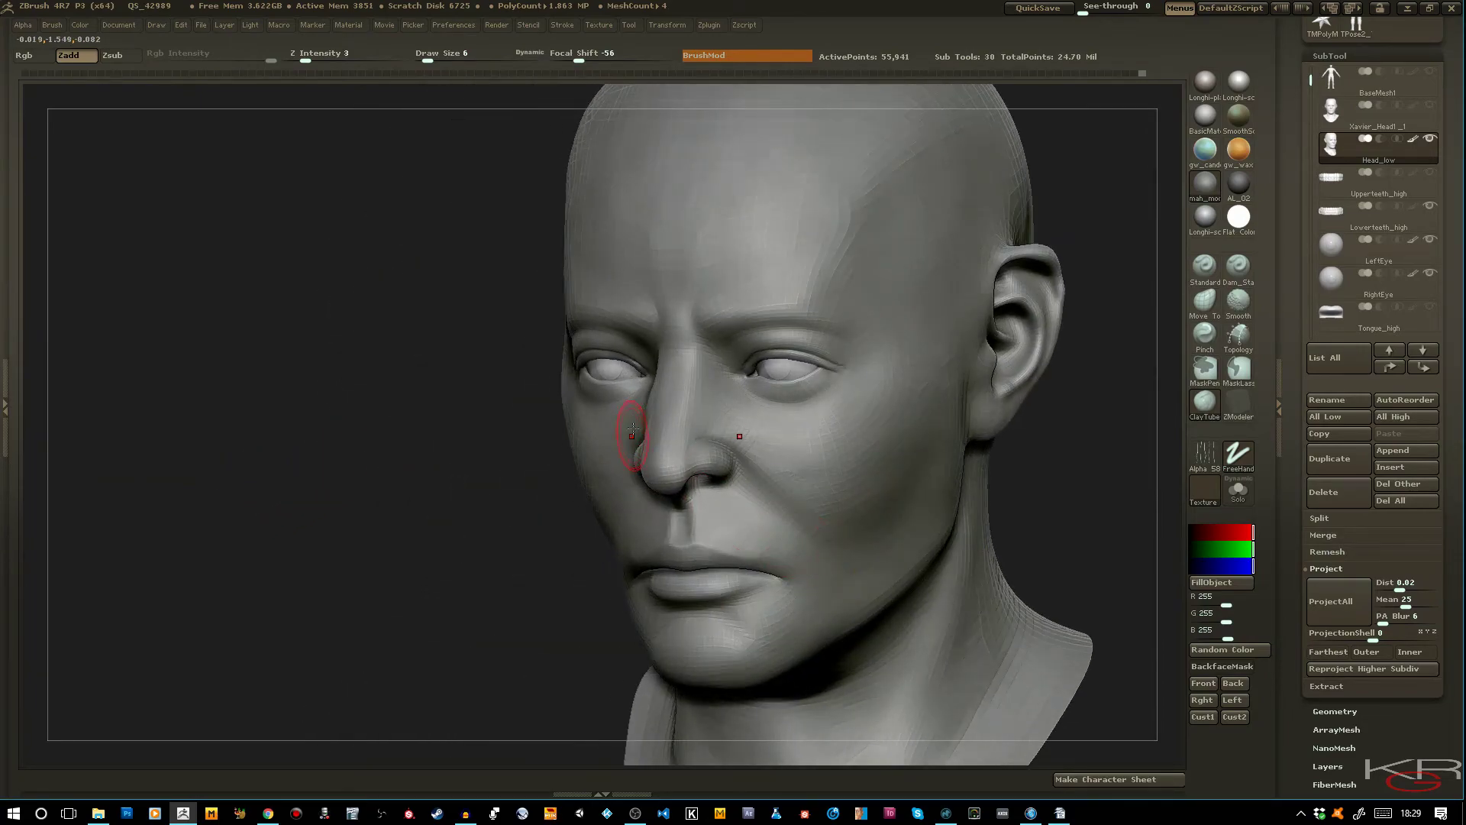
left_click_drag(690, 379, 688, 385, "shift")
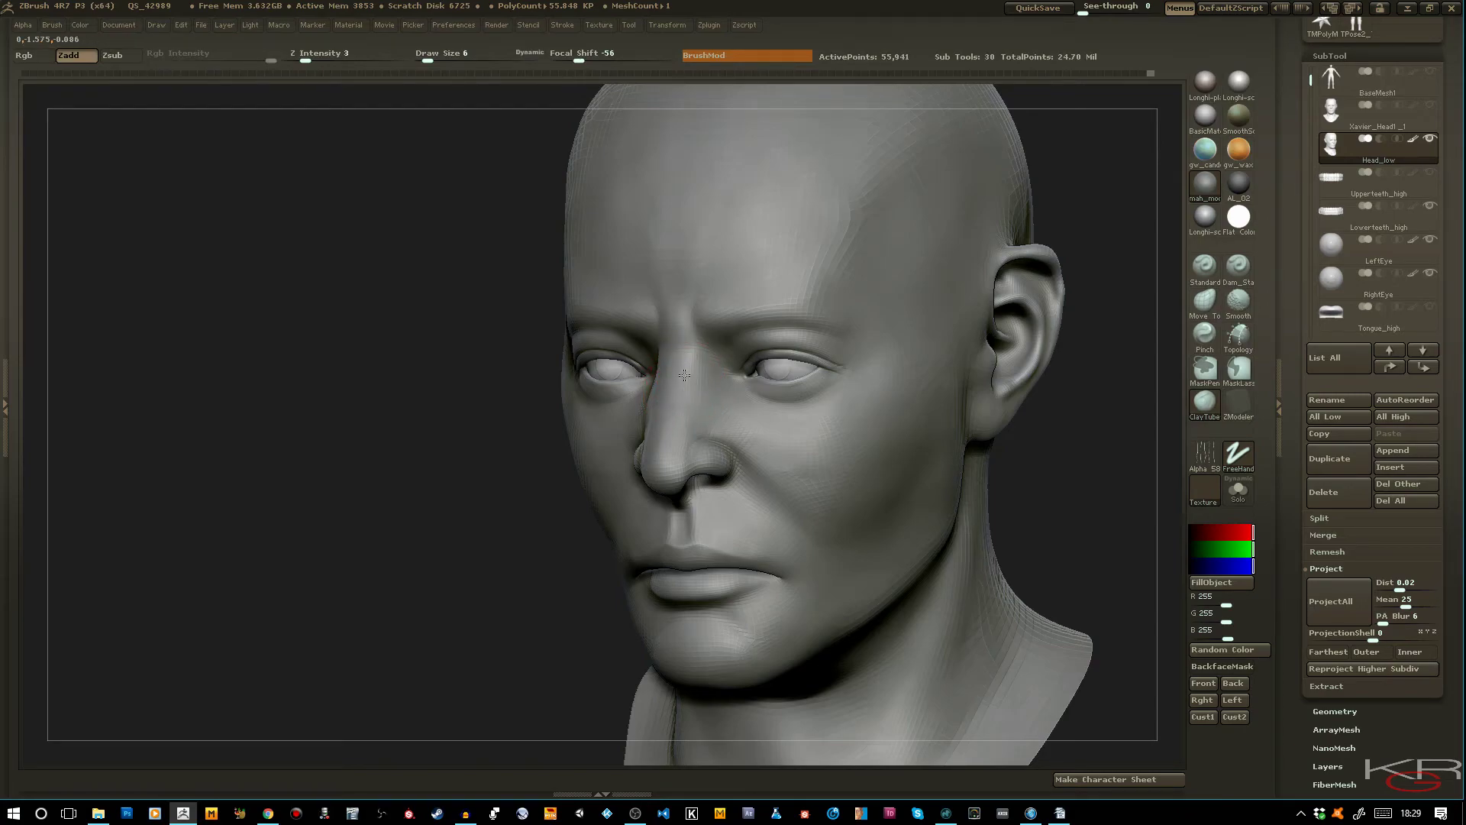
mouse_move(451, 354)
left_mouse_down()
mouse_move(416, 321)
mouse_move(504, 324)
mouse_move(520, 374)
mouse_move(645, 354)
mouse_move(602, 386)
mouse_move(678, 394)
left_mouse_up()
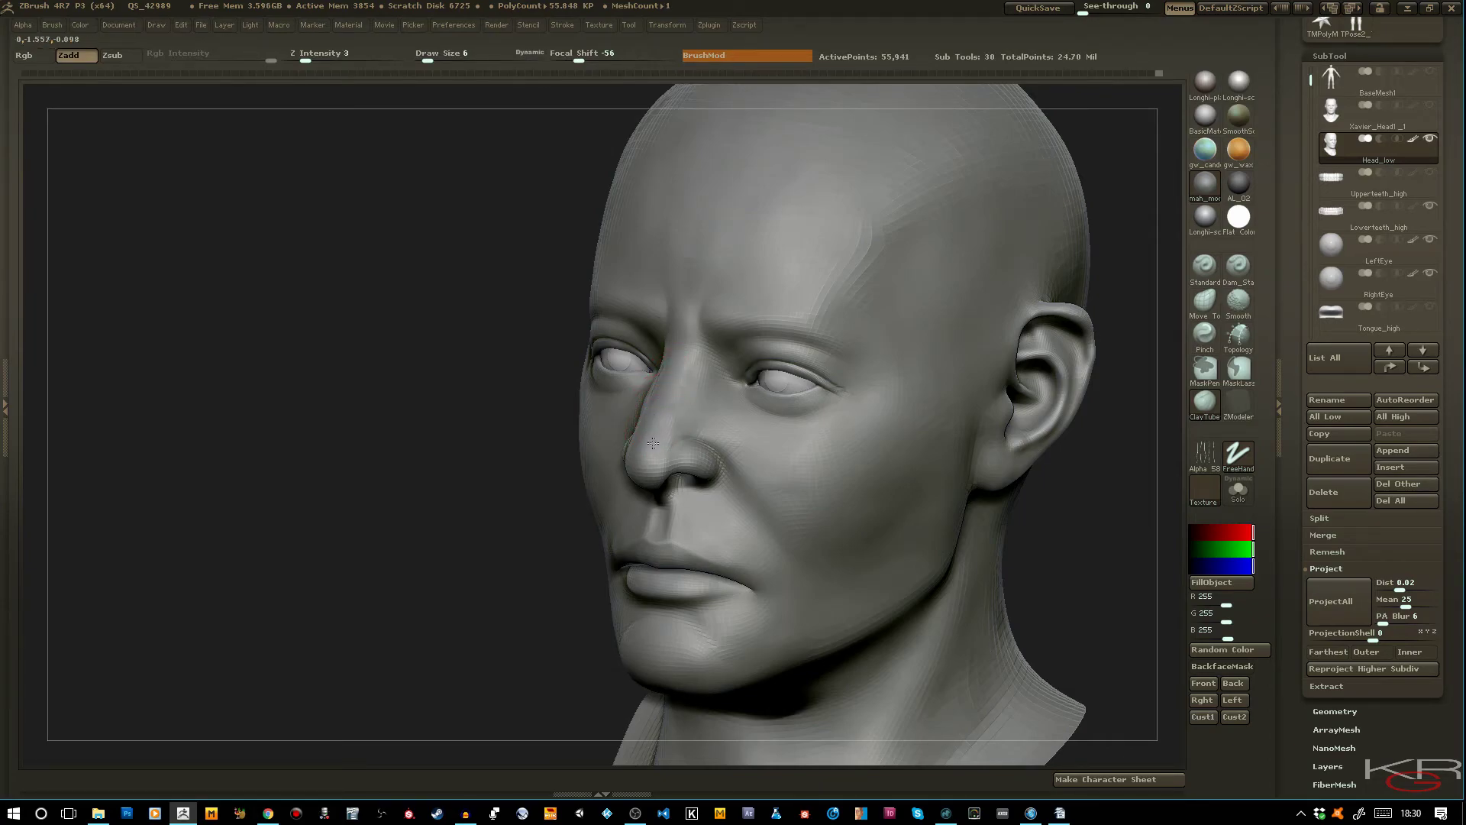
mouse_move(565, 394)
left_mouse_down("shift")
mouse_move(435, 385)
mouse_move(491, 393)
mouse_move(645, 363)
left_mouse_up("shift")
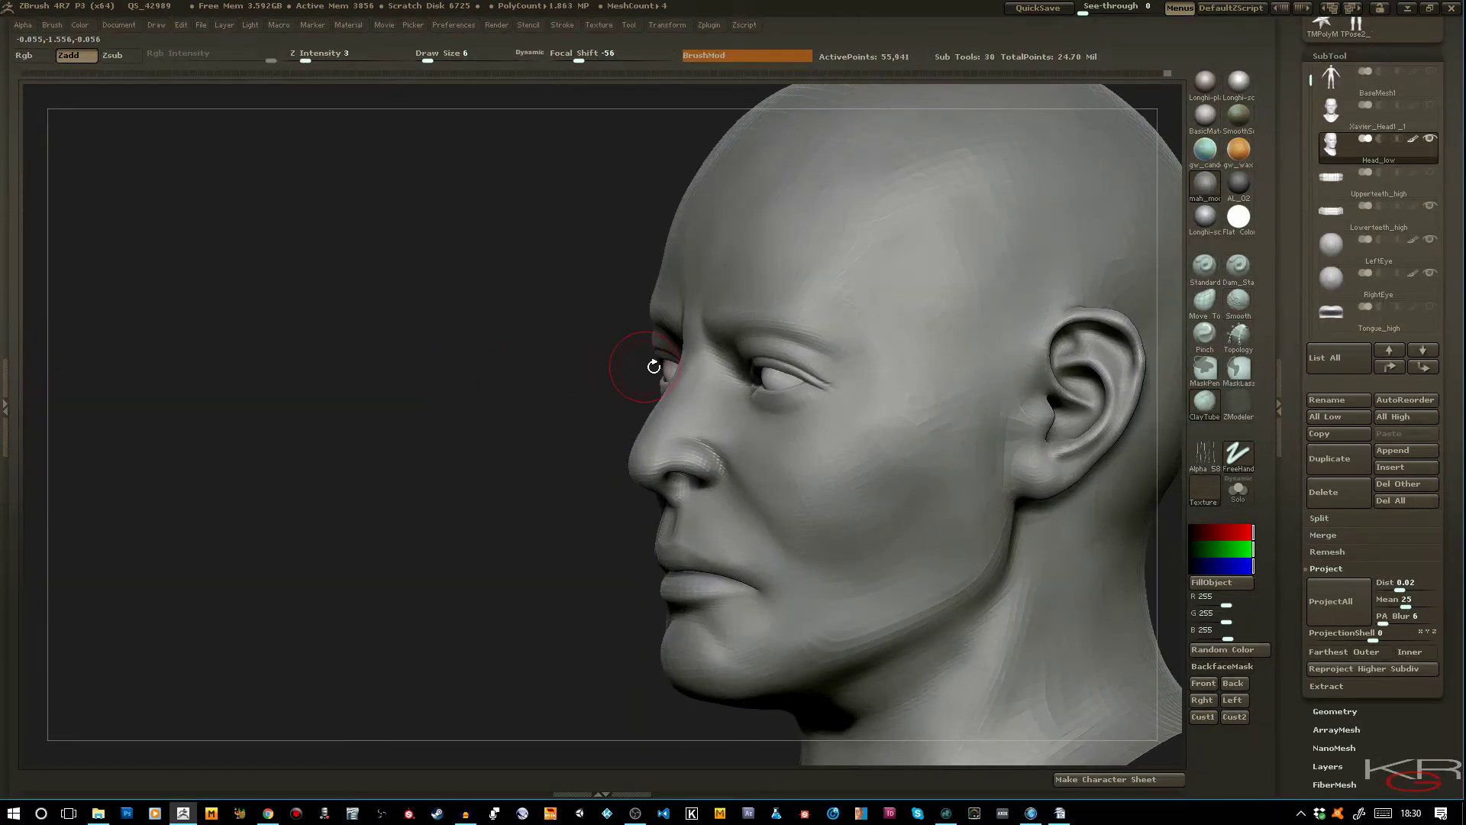
Smooth the sides of the nose bridge below the inner eye corners
mouse_move(443, 328)
left_mouse_down()
mouse_move(547, 298)
mouse_move(588, 321)
left_mouse_up()
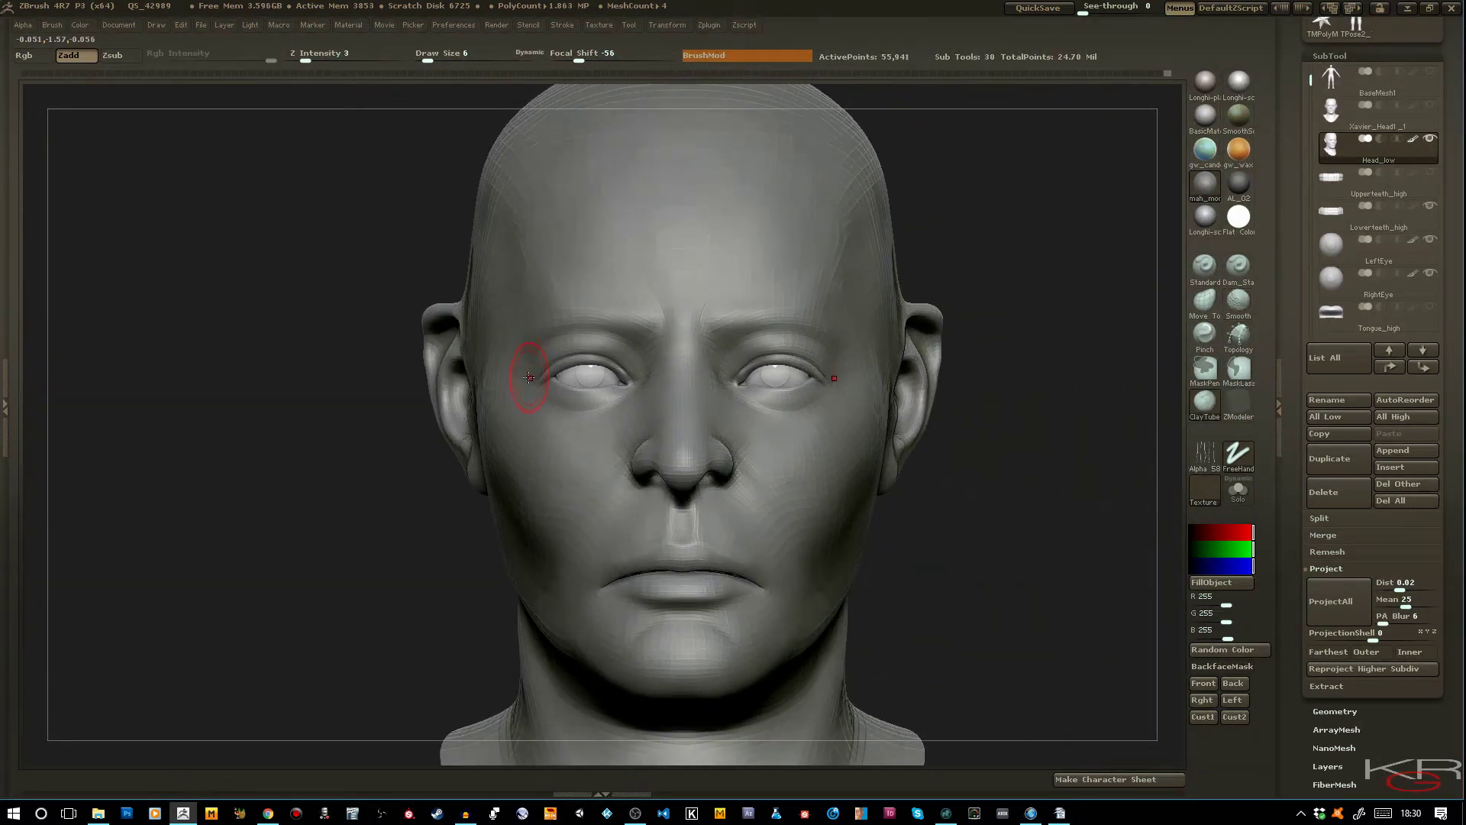
mouse_move(924, 530)
left_mouse_down()
mouse_move(1026, 554)
mouse_move(975, 558)
left_mouse_up()
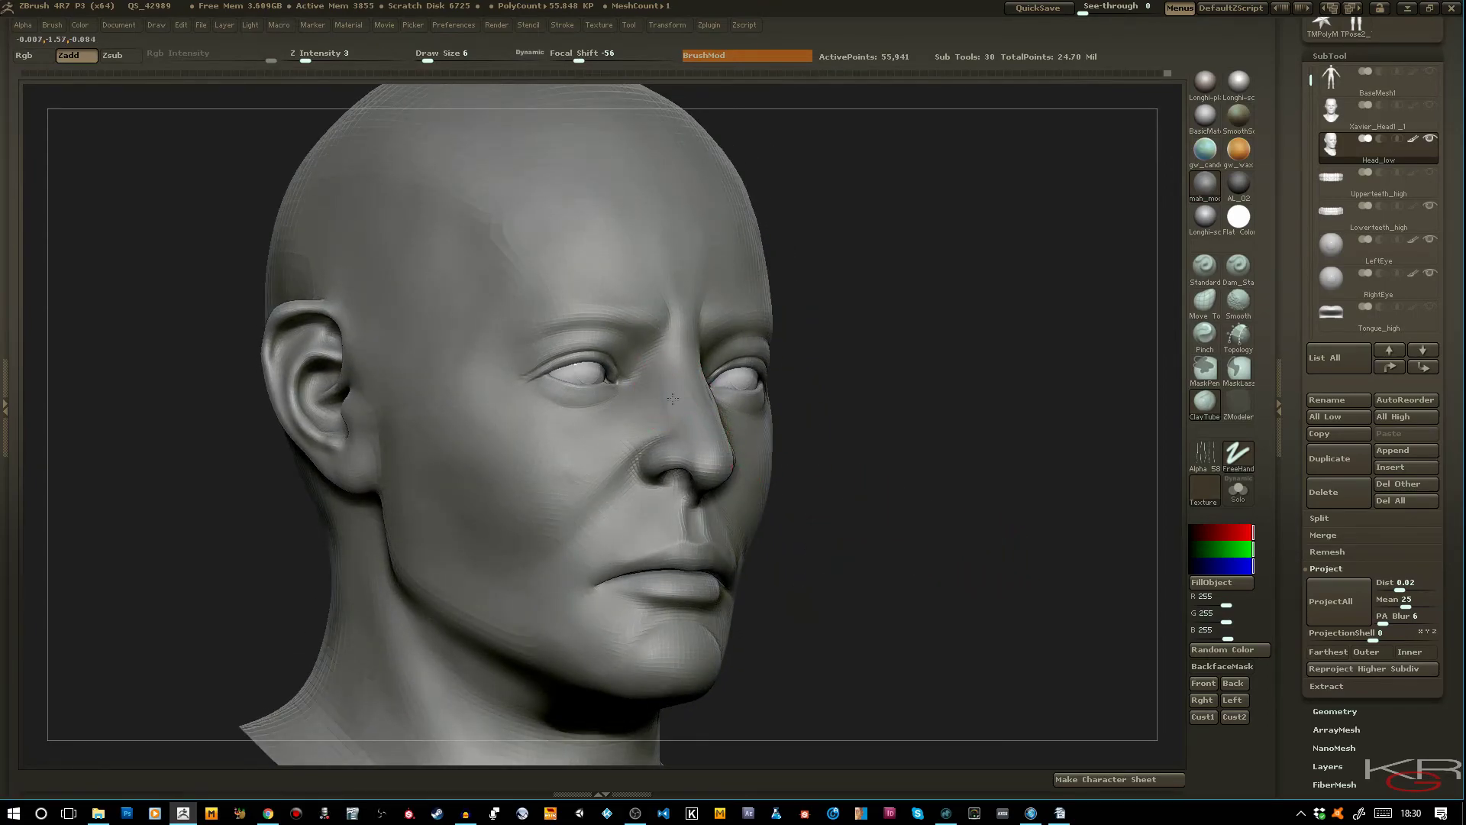
key("shift")
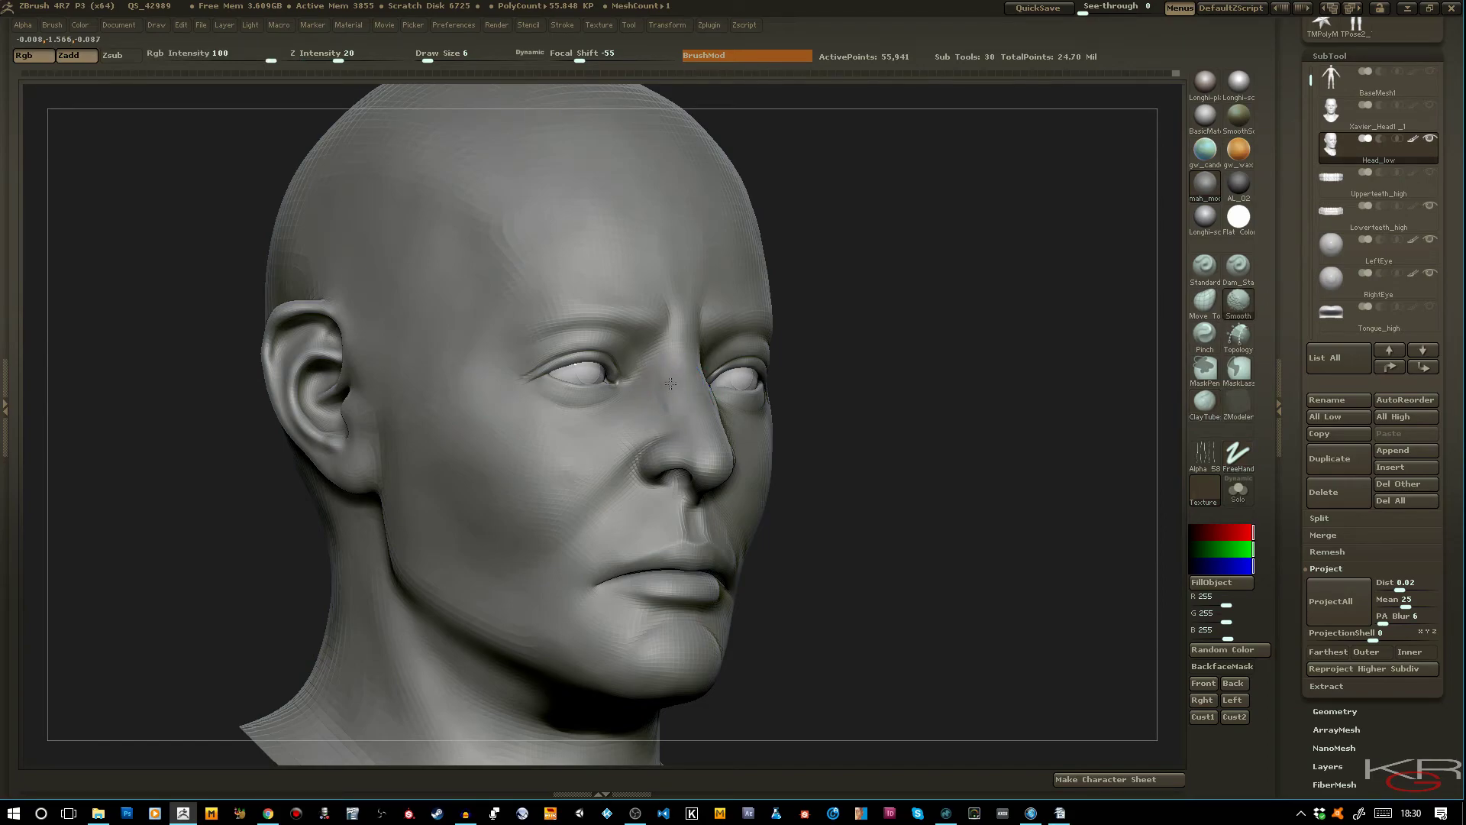
mouse_move(912, 534)
left_mouse_down()
mouse_move(858, 541)
mouse_move(909, 537)
left_mouse_up()
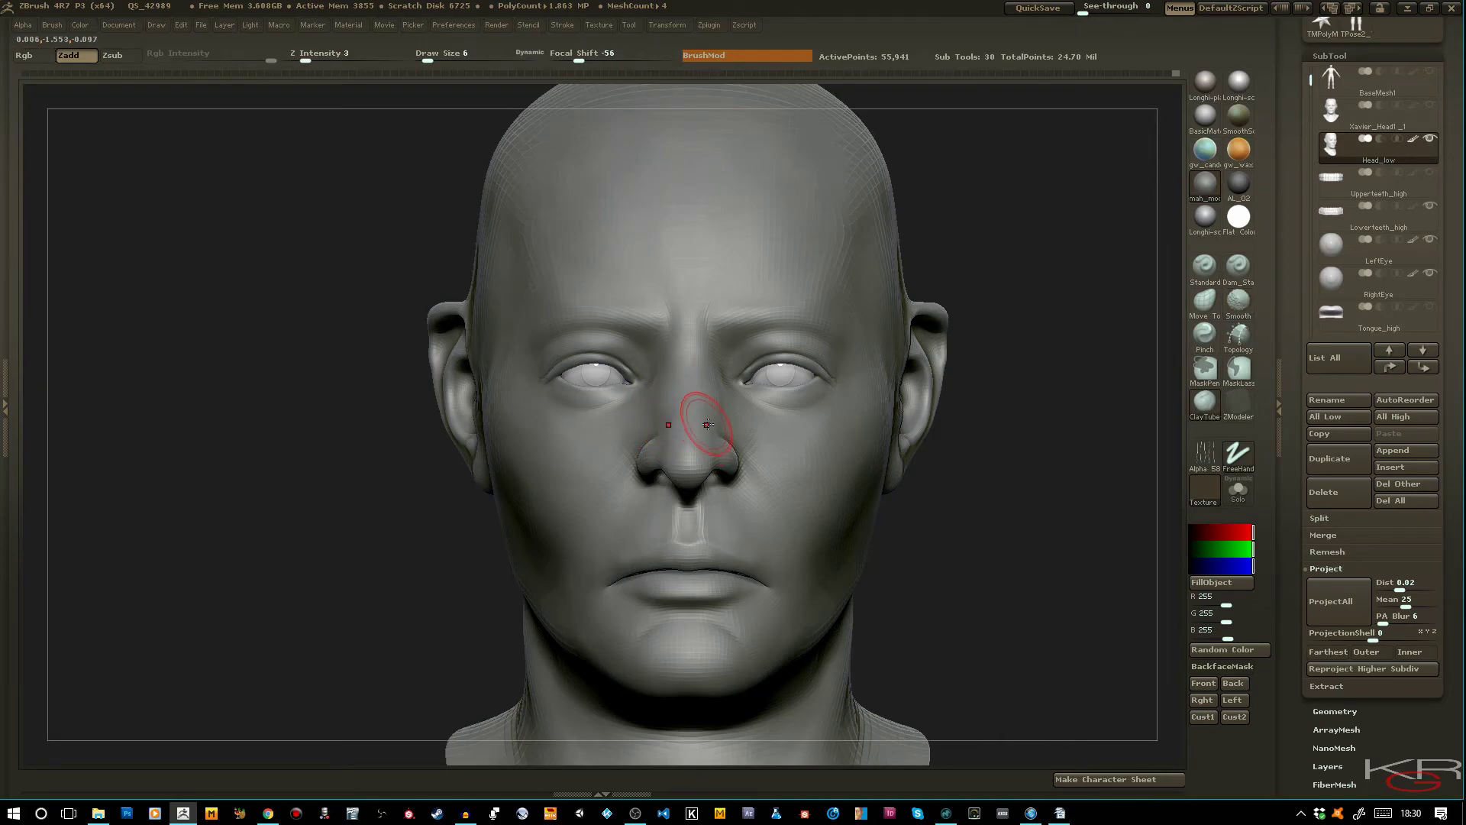
key("shift")
Adjust the side of the nose near the nostril with the Move Topological brush at a draw size of 14
left_click(1201, 303)
key("bracketright")
key("bracketright")
key("bracketright")
key("bracketright")
key("bracketright")
key("bracketright")
key("bracketright")
key("bracketright")
left_click_drag(721, 454, 727, 453)
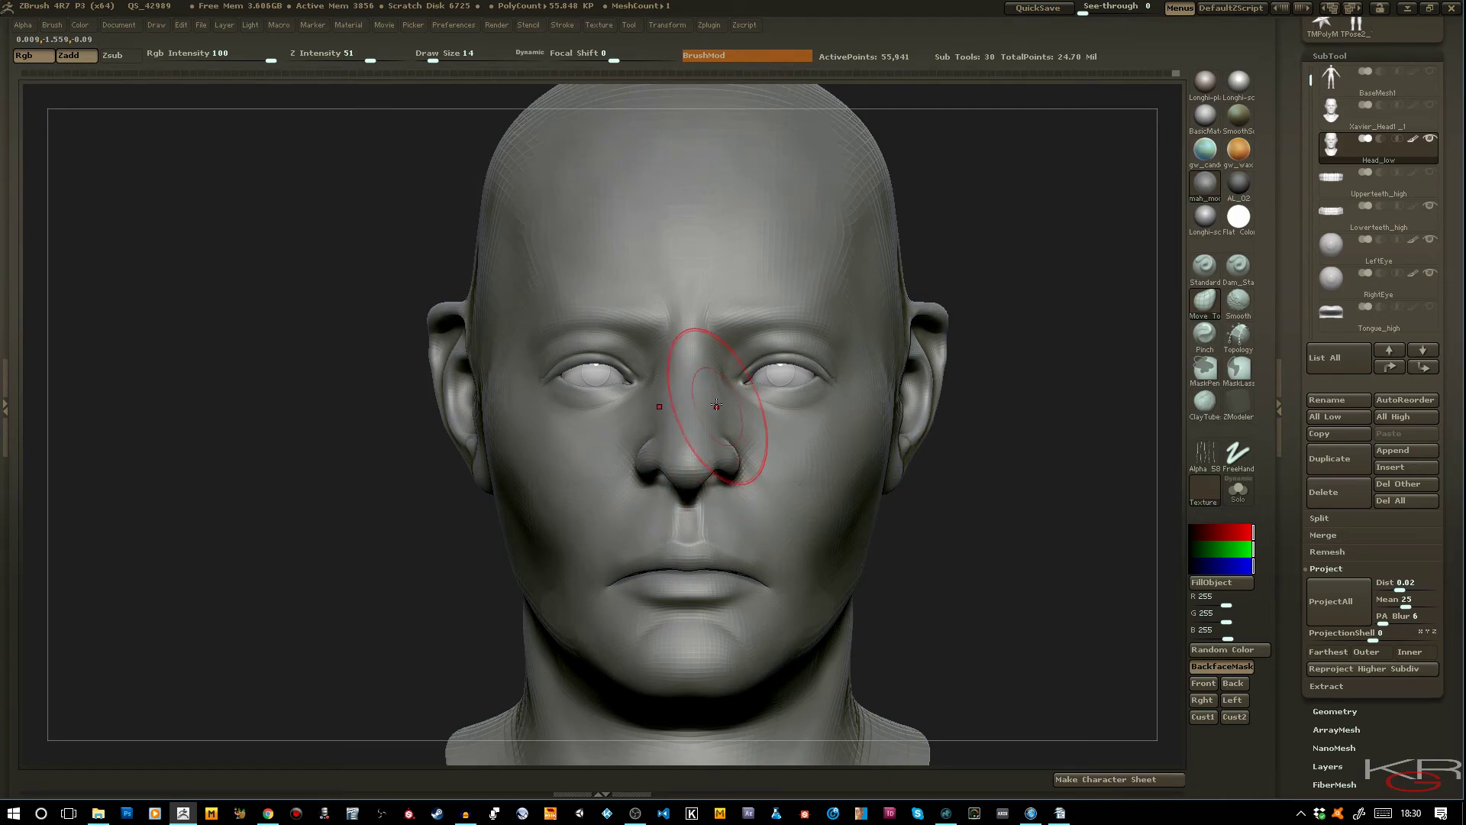
Adjust the nose bridge contour in profile with the Move brush at a draw size of 9, then reduce the draw size to 7
left_click(1204, 301)
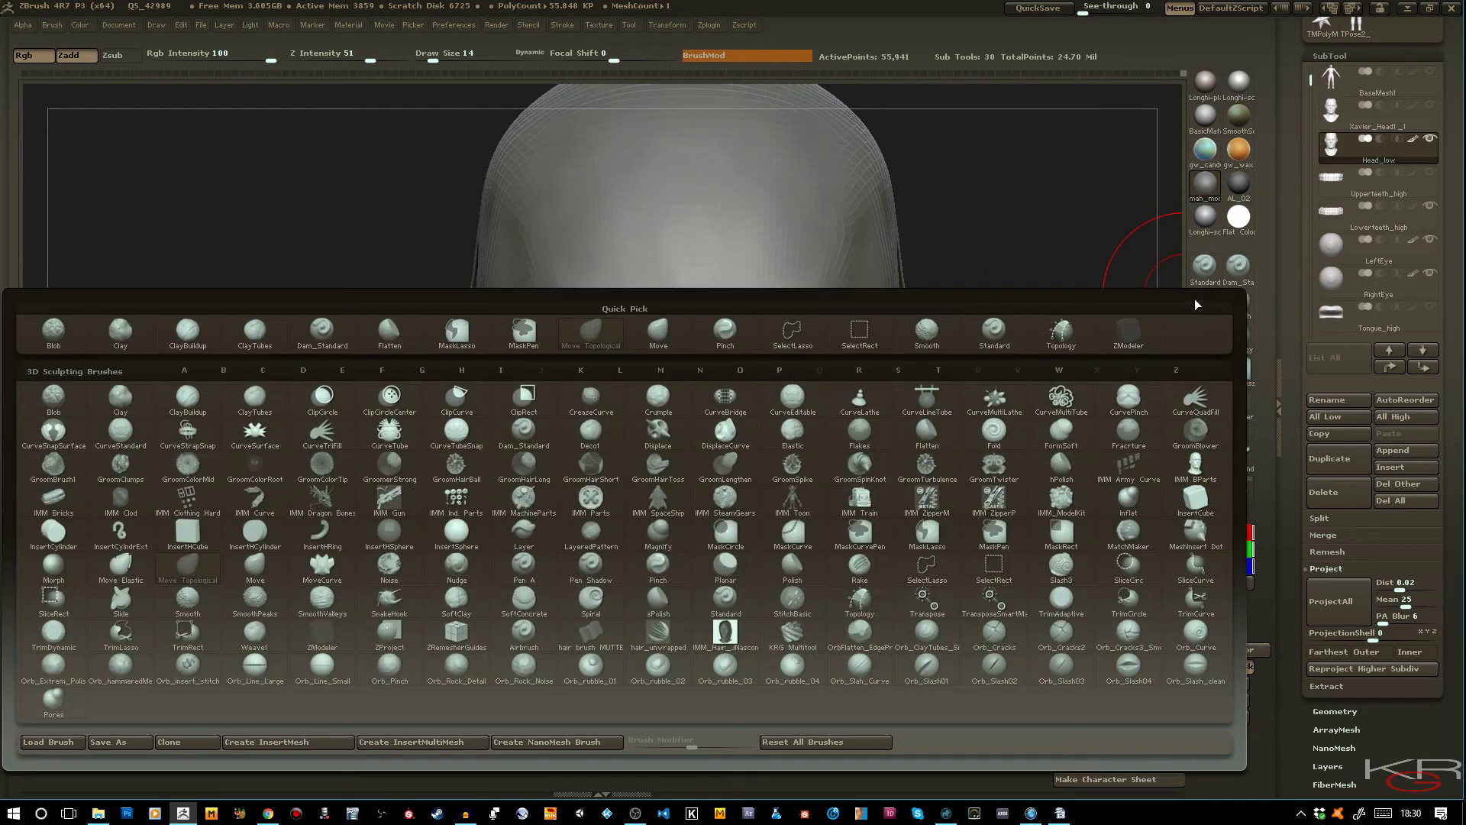
left_click(649, 326)
key("bracketleft")
key("bracketleft")
key("bracketleft")
key("bracketleft")
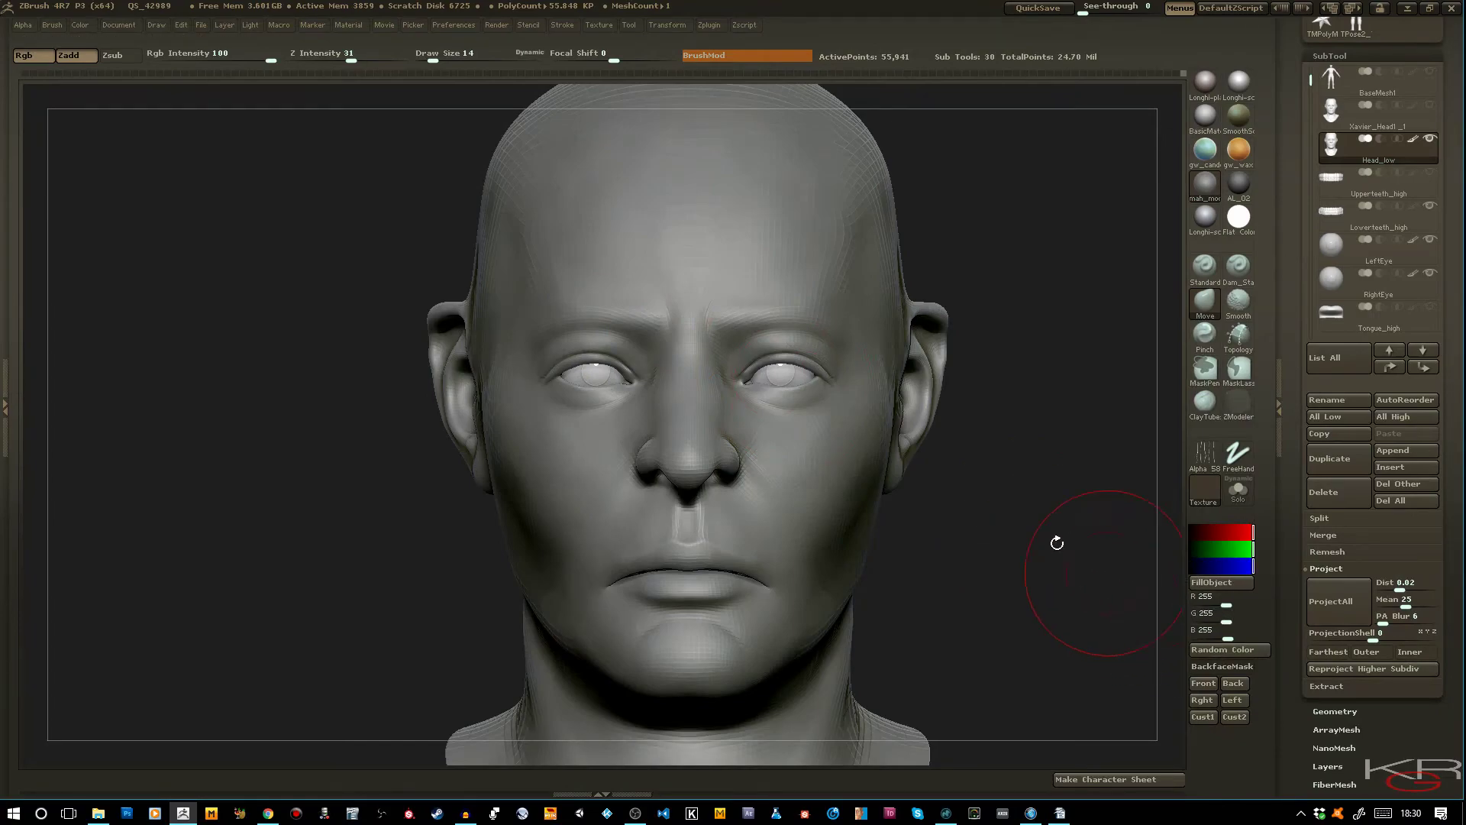
key("bracketleft")
left_click_drag(1075, 551, 954, 544)
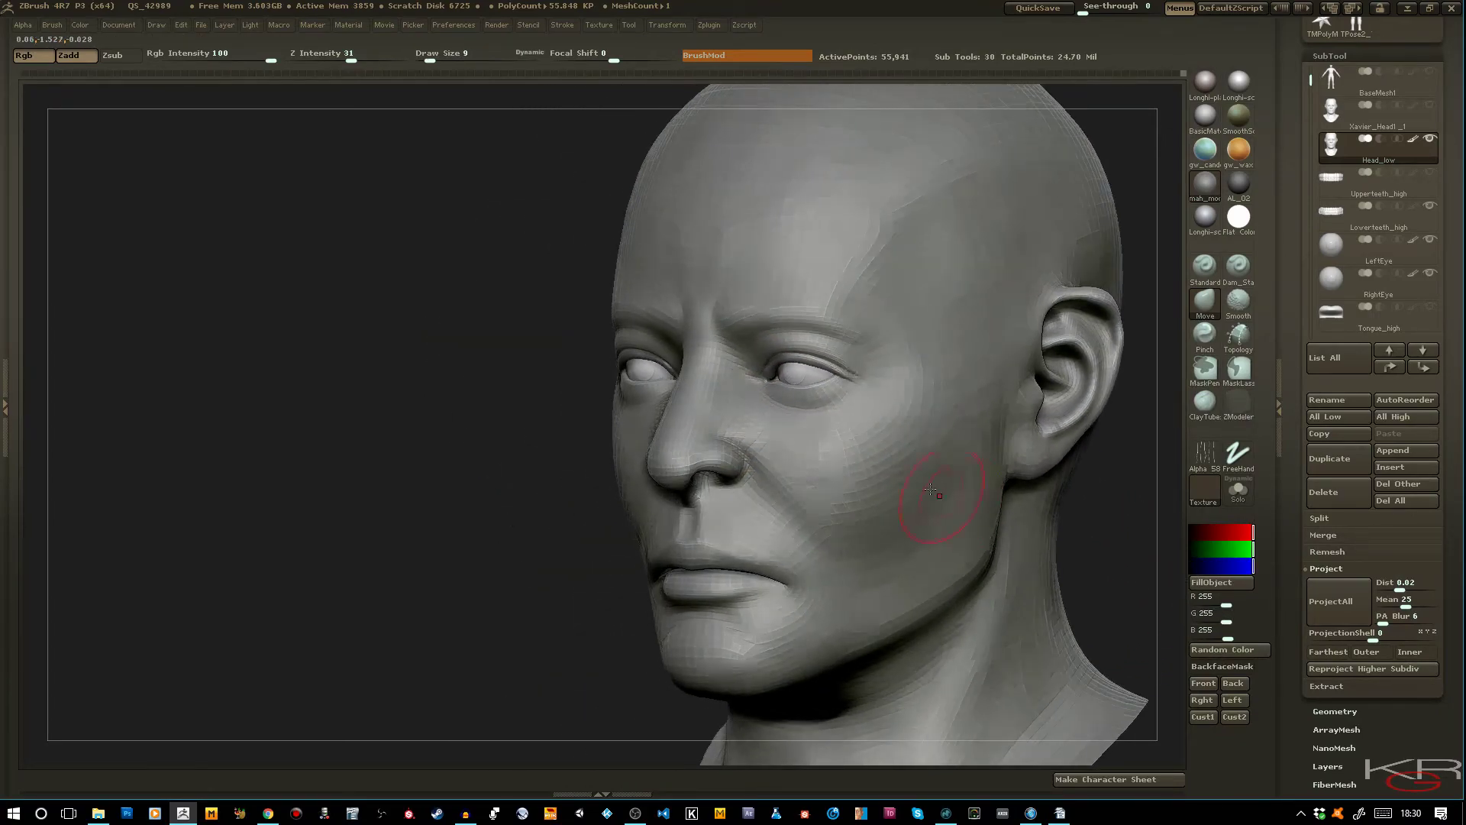
left_click_drag(584, 380, 481, 359)
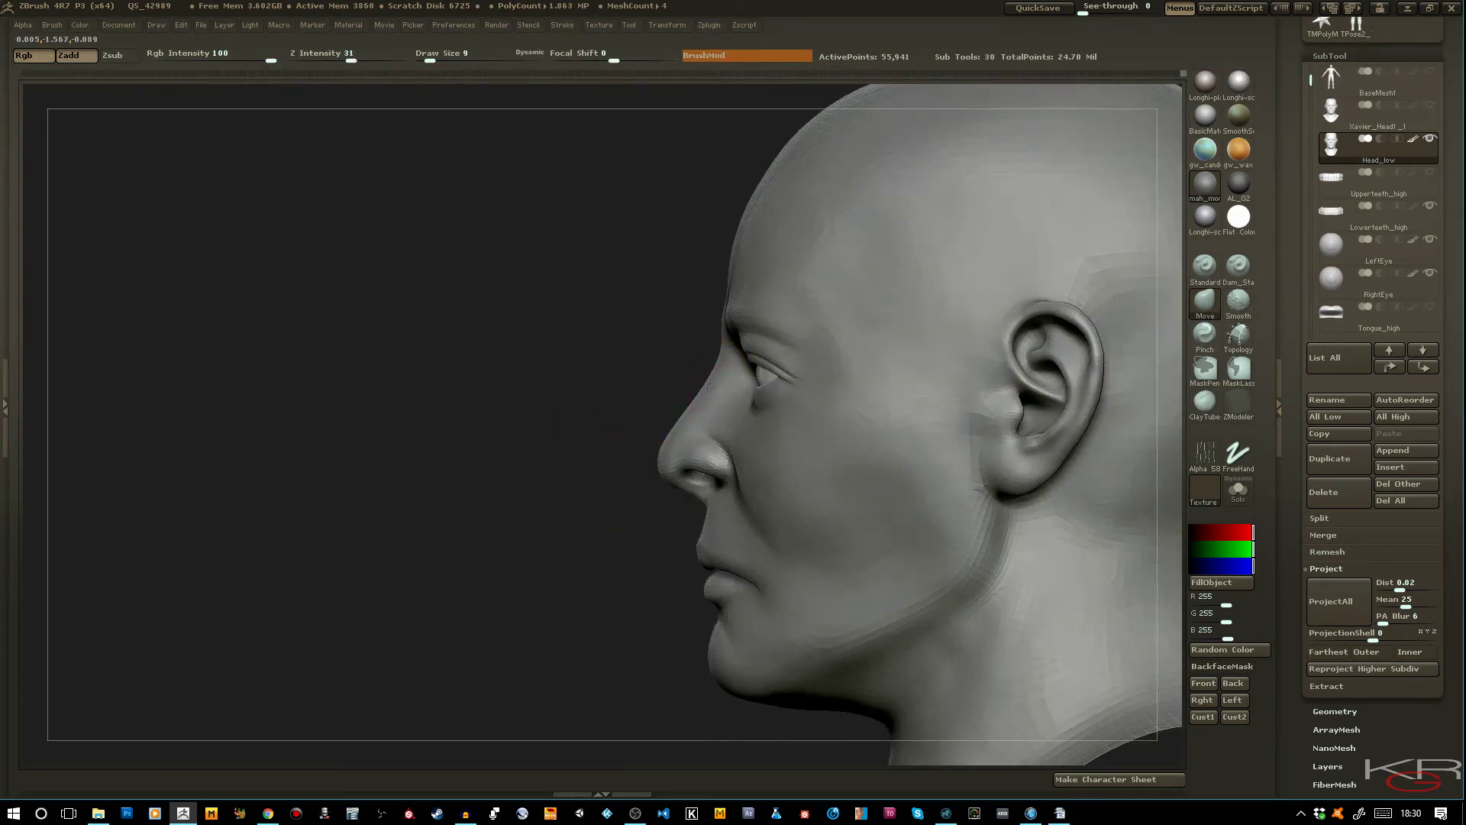
left_click_drag(711, 387, 699, 383)
mouse_move(607, 409)
left_mouse_down()
mouse_move(598, 425)
mouse_move(687, 507)
mouse_move(625, 511)
mouse_move(699, 502)
left_mouse_up()
key("bracketleft")
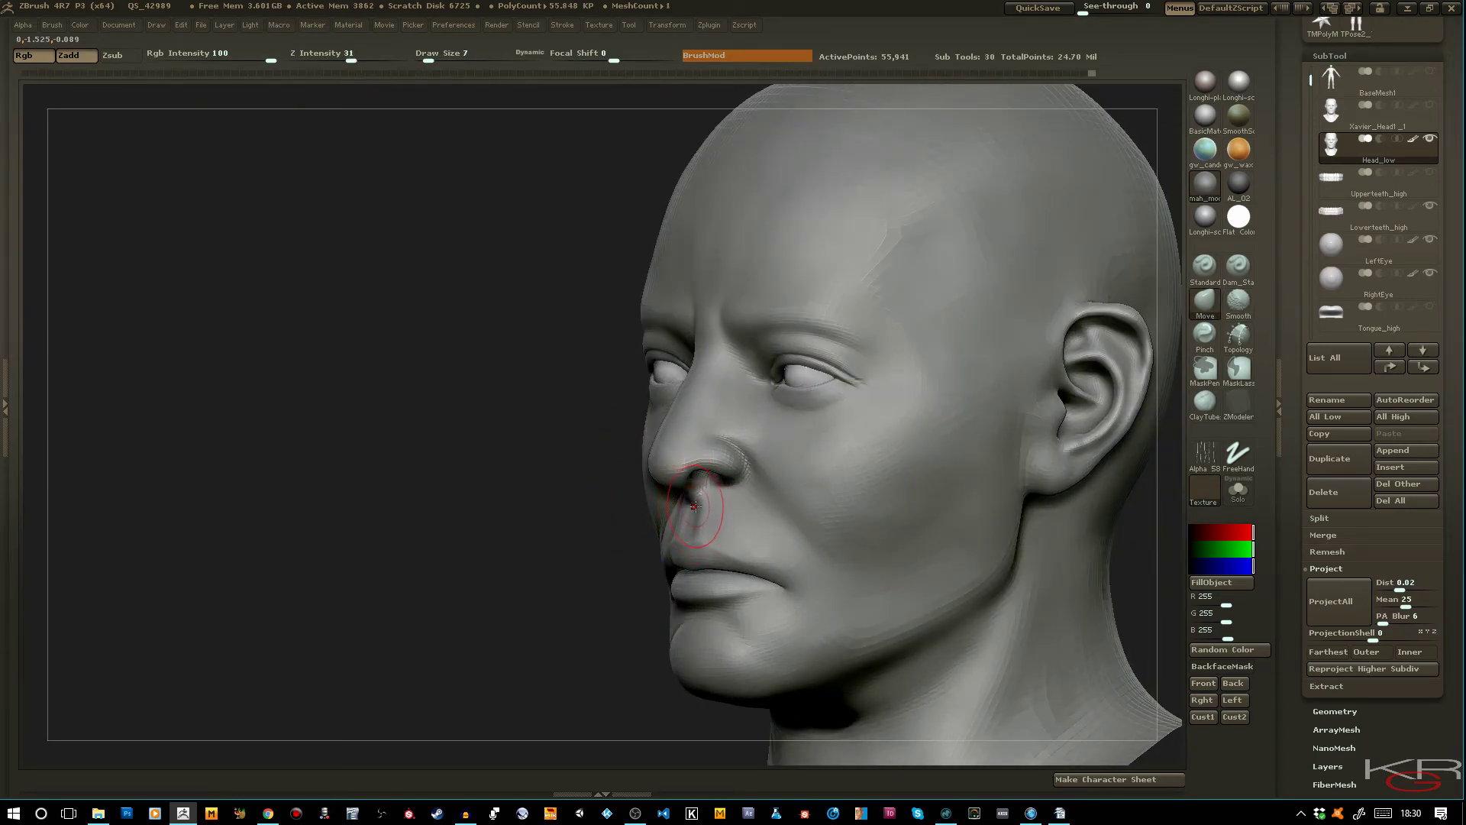
mouse_move(556, 461)
left_mouse_down("shift")
mouse_move(547, 418)
mouse_move(427, 474)
mouse_move(318, 485)
mouse_move(341, 492)
left_mouse_up("shift")
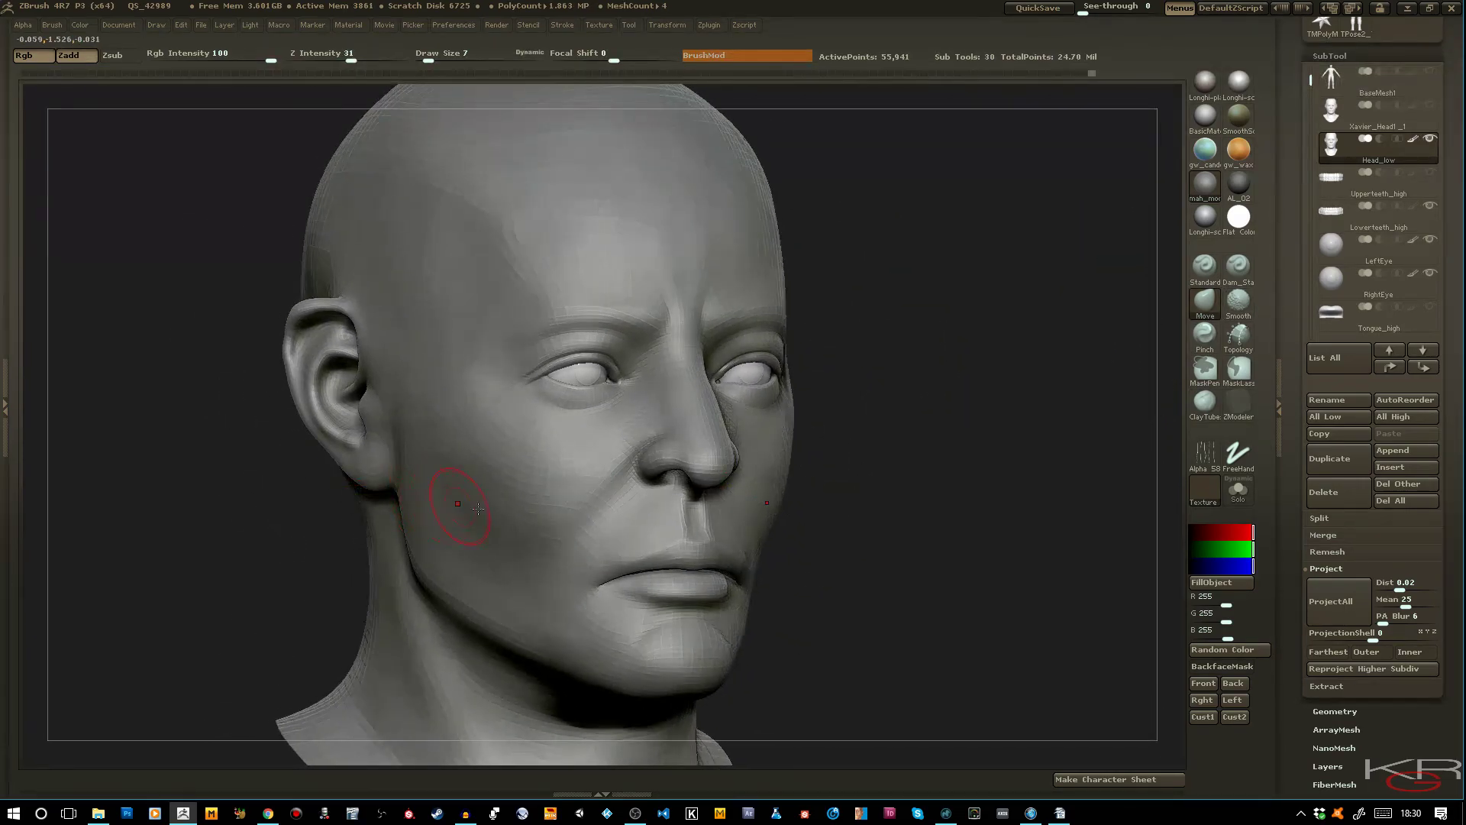
Try several materials on the head, including gw_canderle and SmoothSculptingClay, and apply MatCap GreenRoma
left_click(1233, 152)
left_click(1233, 181)
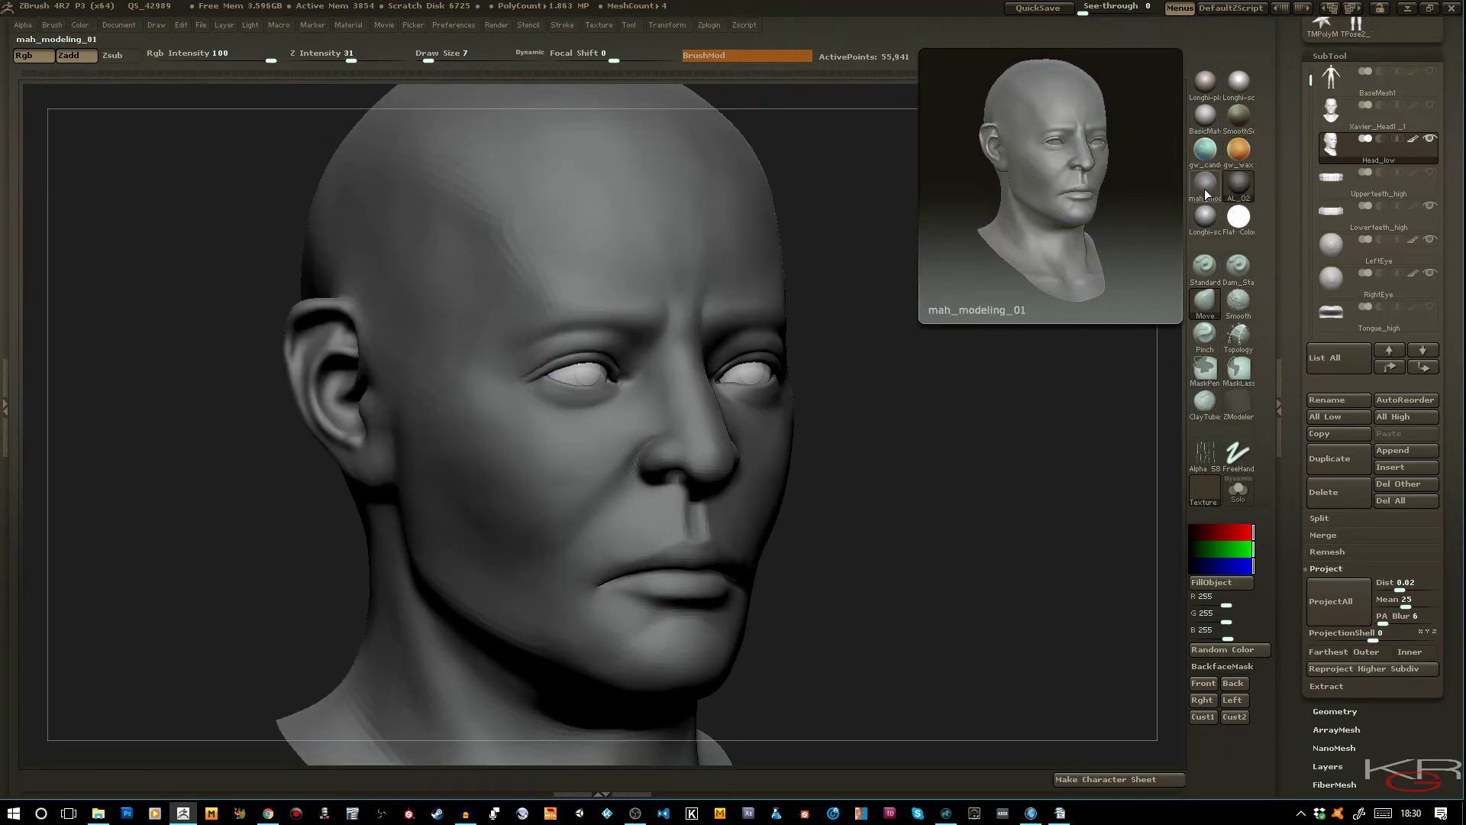
left_click(1205, 188)
left_click(1207, 153)
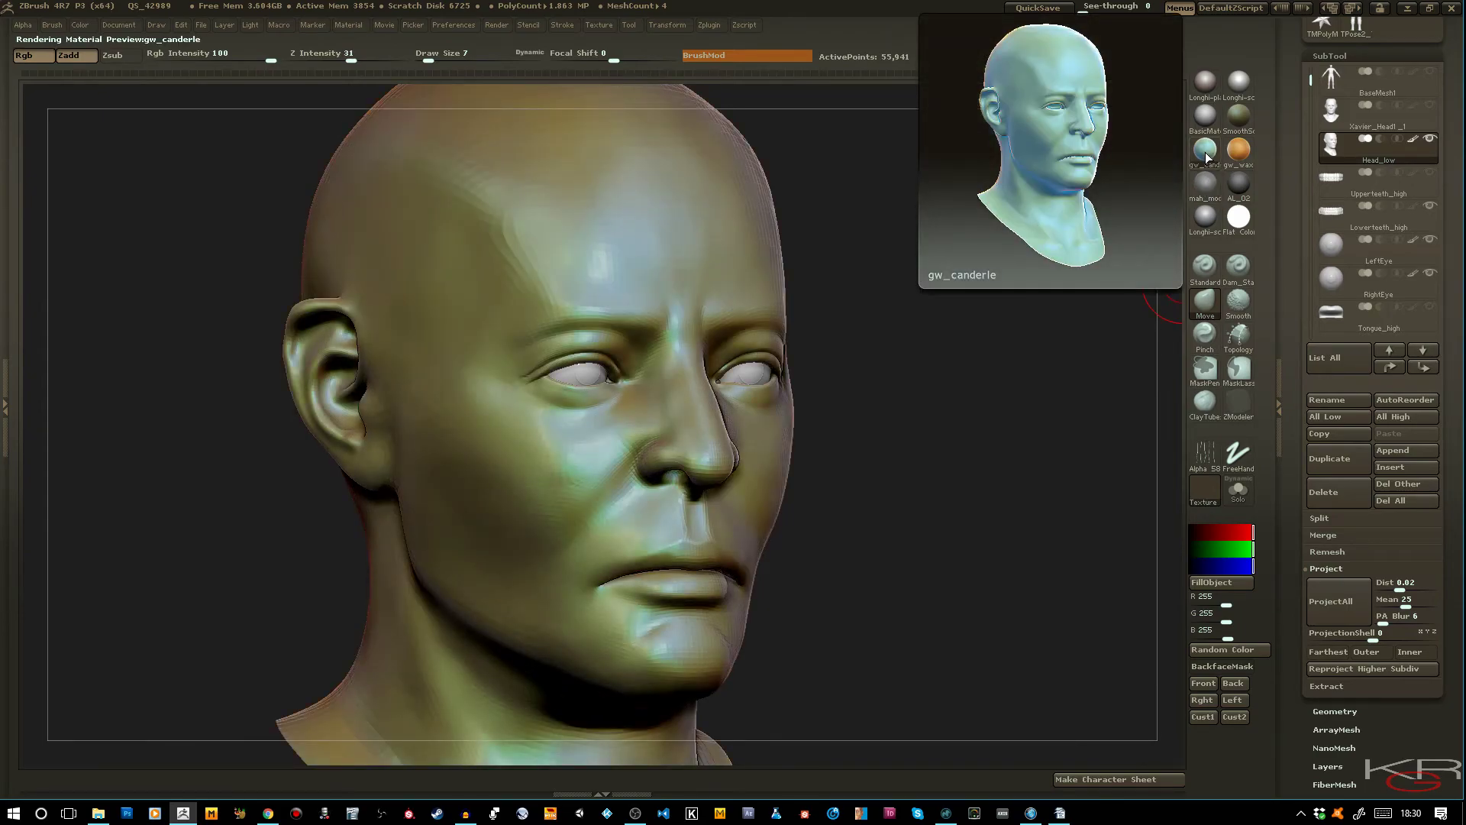
left_click(1237, 120)
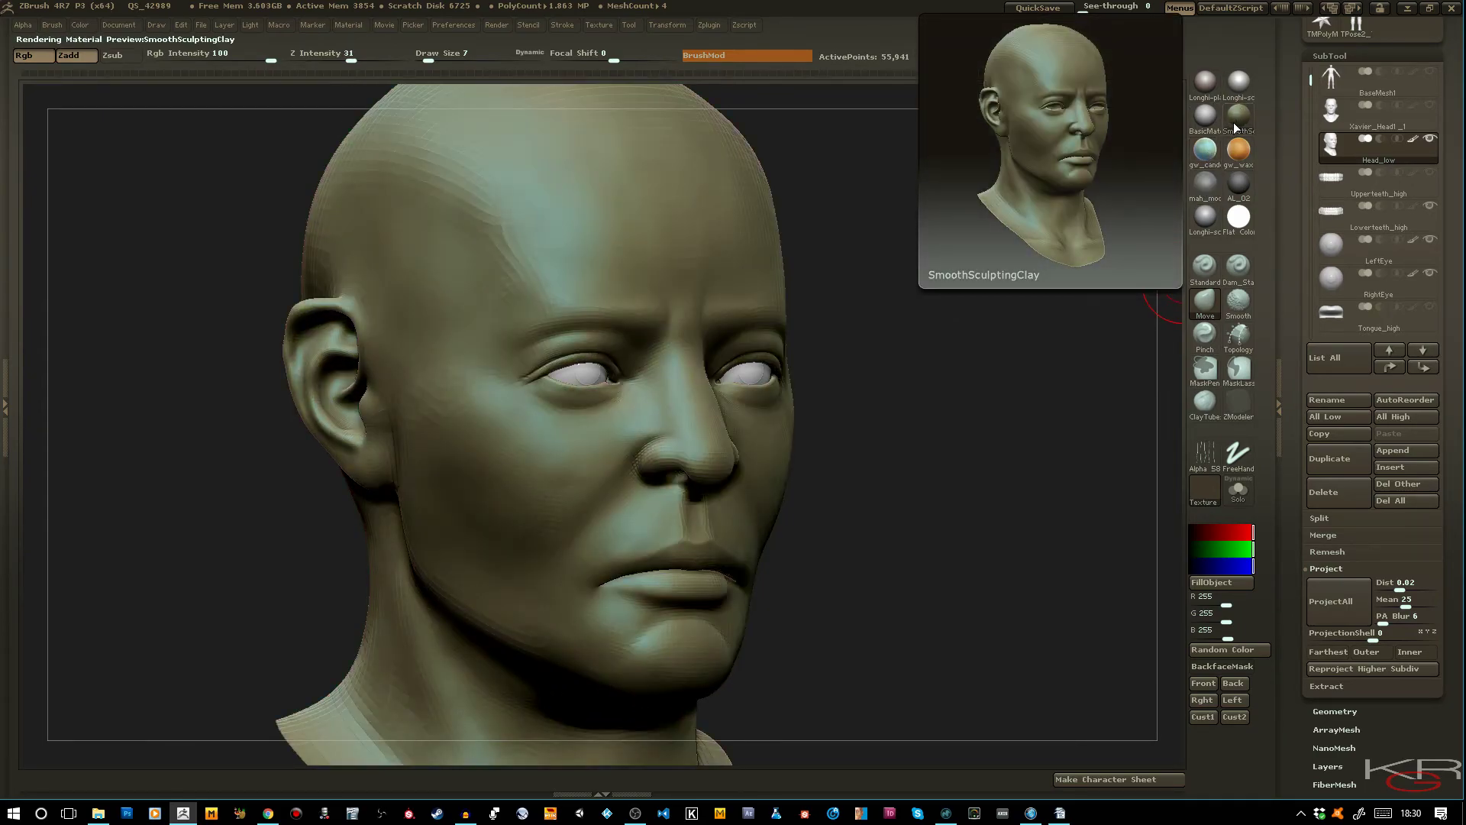
left_click(1234, 88)
left_click(1234, 88)
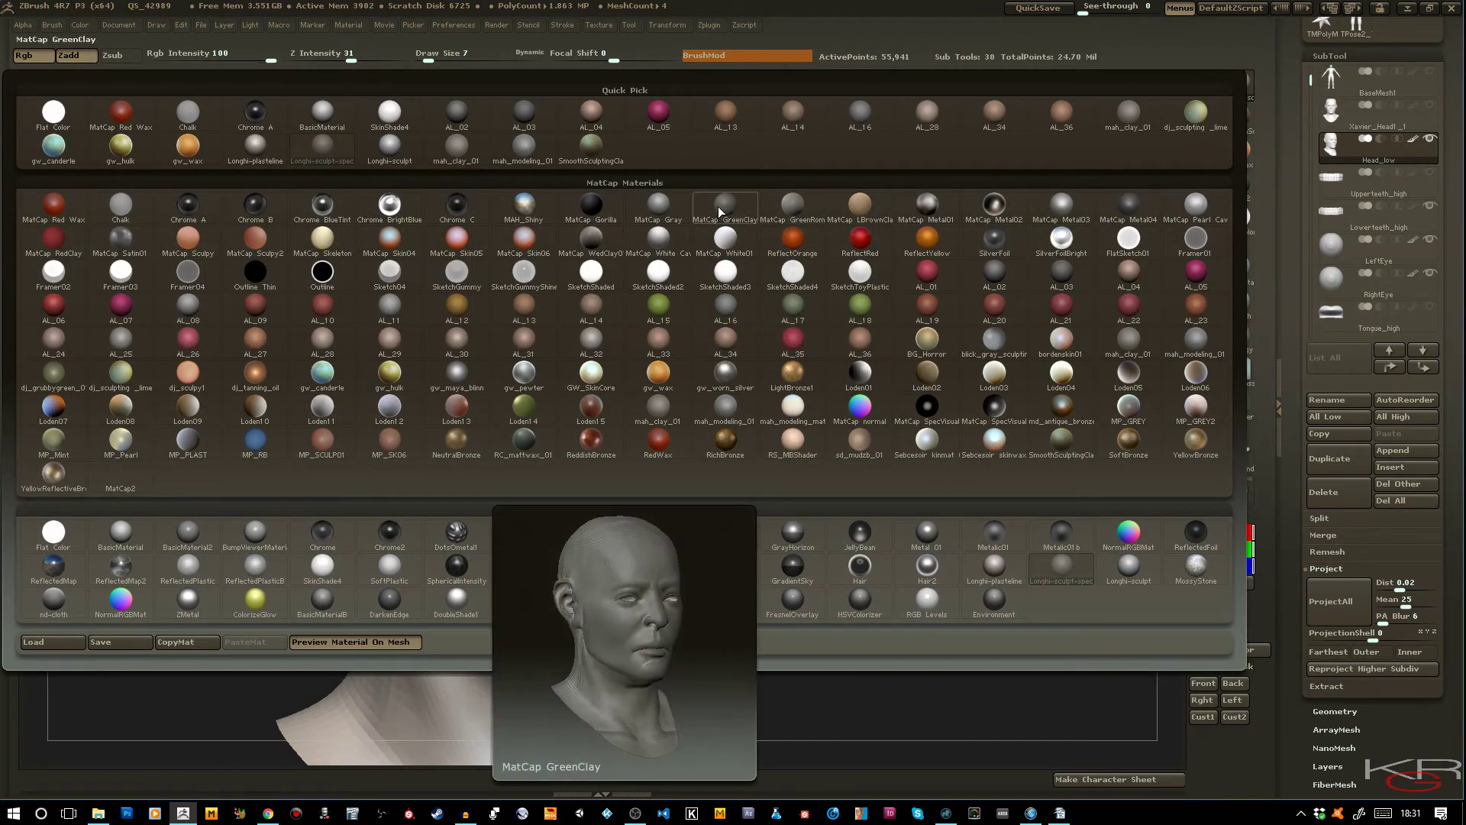
left_click(780, 214)
Examine the head and neck forms from the front, the sides and below under the MatCap material
left_click_drag(954, 297, 819, 248)
left_click_drag(386, 255, 295, 266)
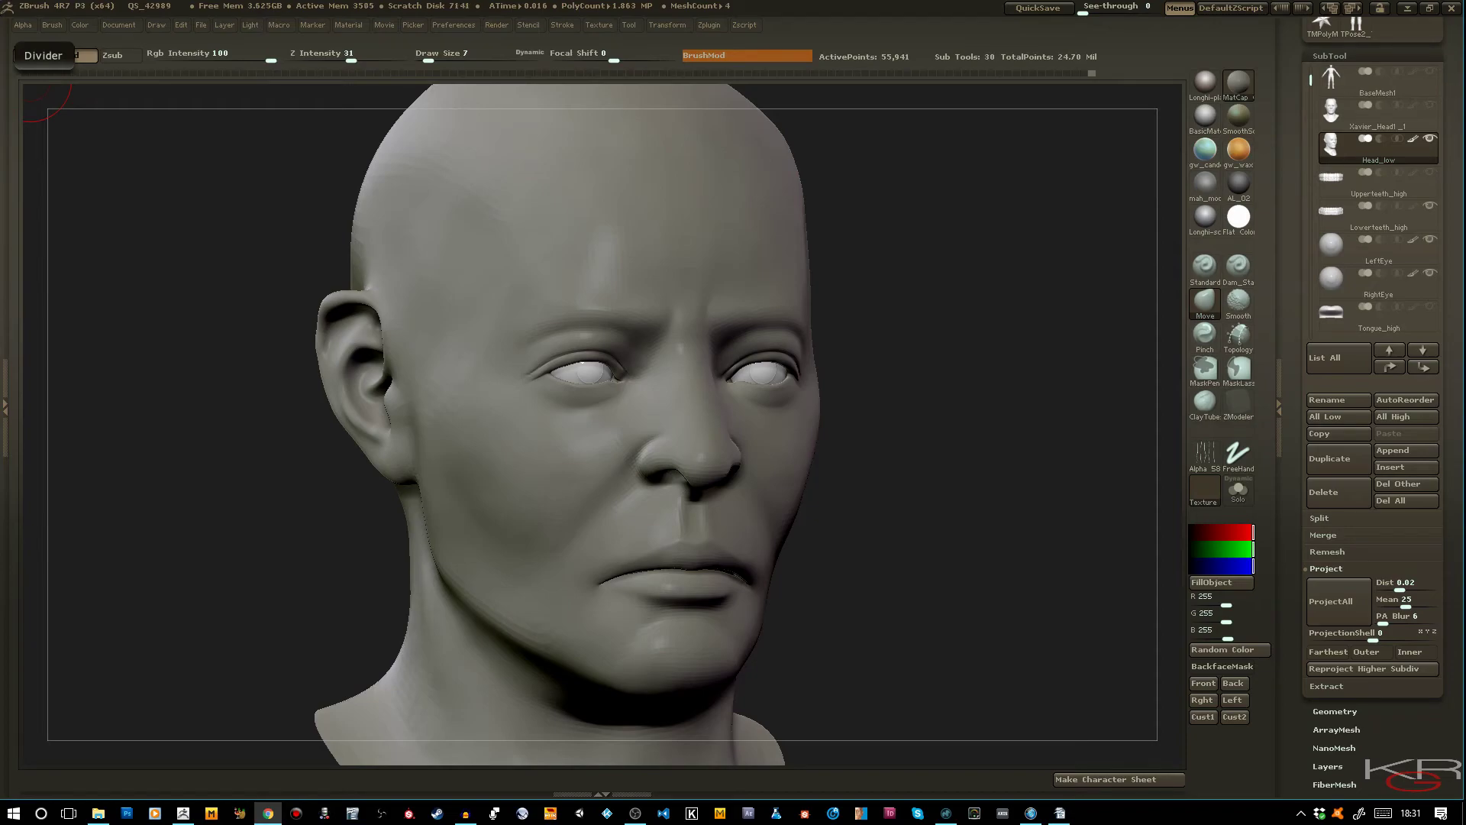
mouse_move(982, 413)
left_mouse_down()
mouse_move(946, 413)
mouse_move(981, 411)
left_mouse_up()
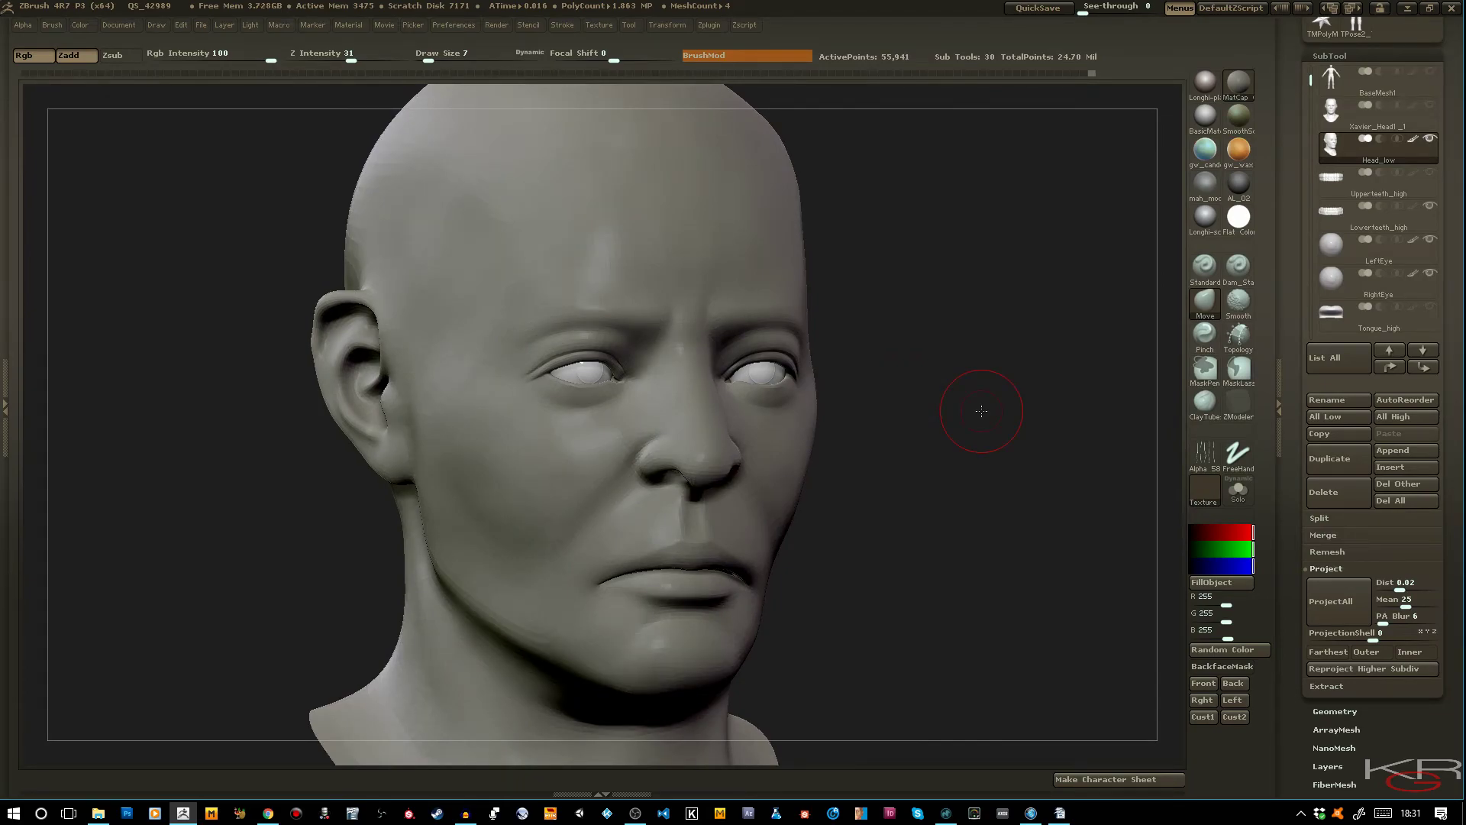
right_click_drag(988, 460, 962, 401, "ctrl")
left_click_drag(959, 490, 931, 490)
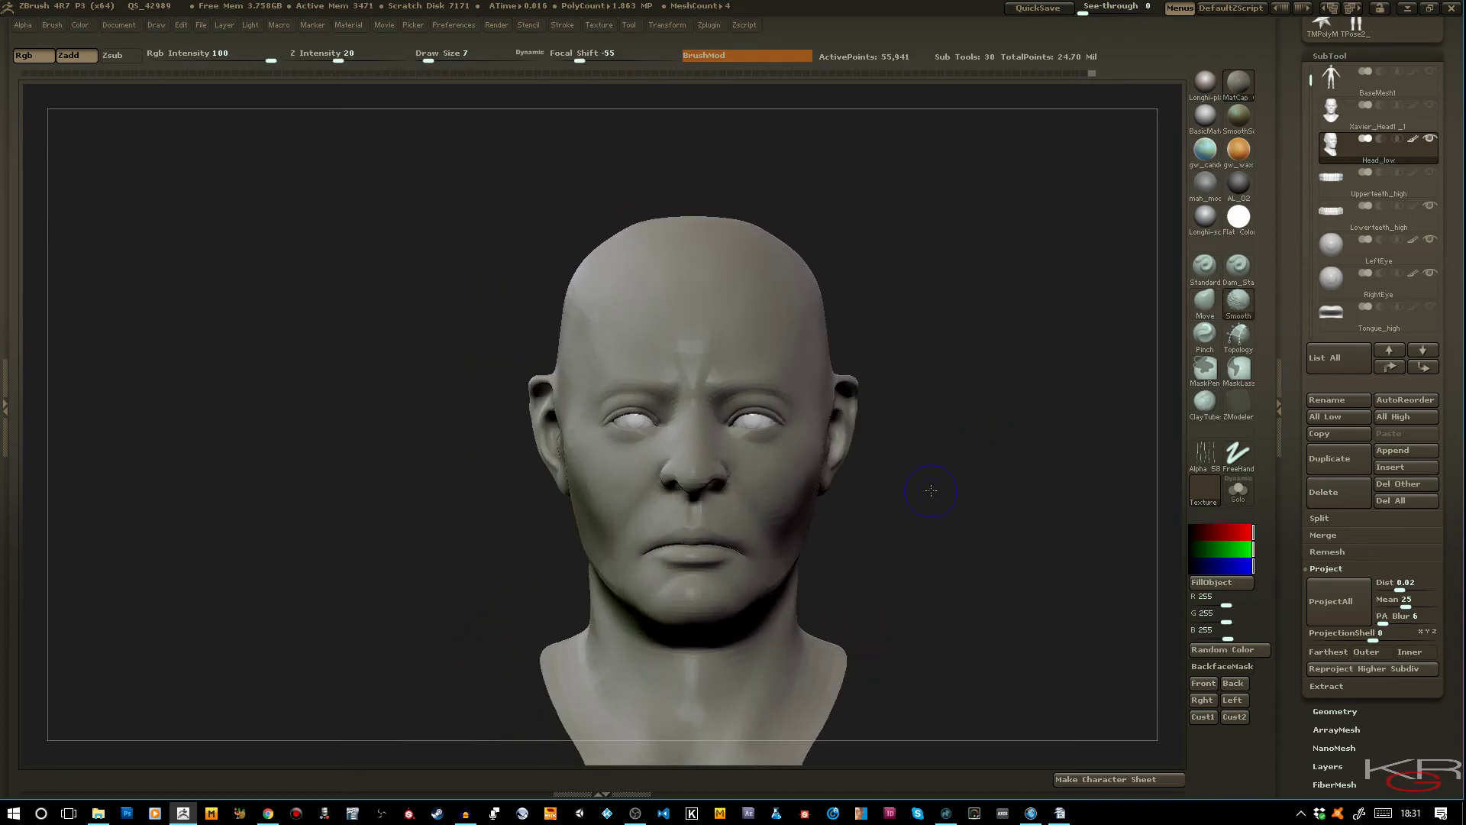
mouse_move(985, 533)
left_mouse_down()
mouse_move(926, 452)
mouse_move(905, 454)
mouse_move(958, 462)
left_mouse_up()
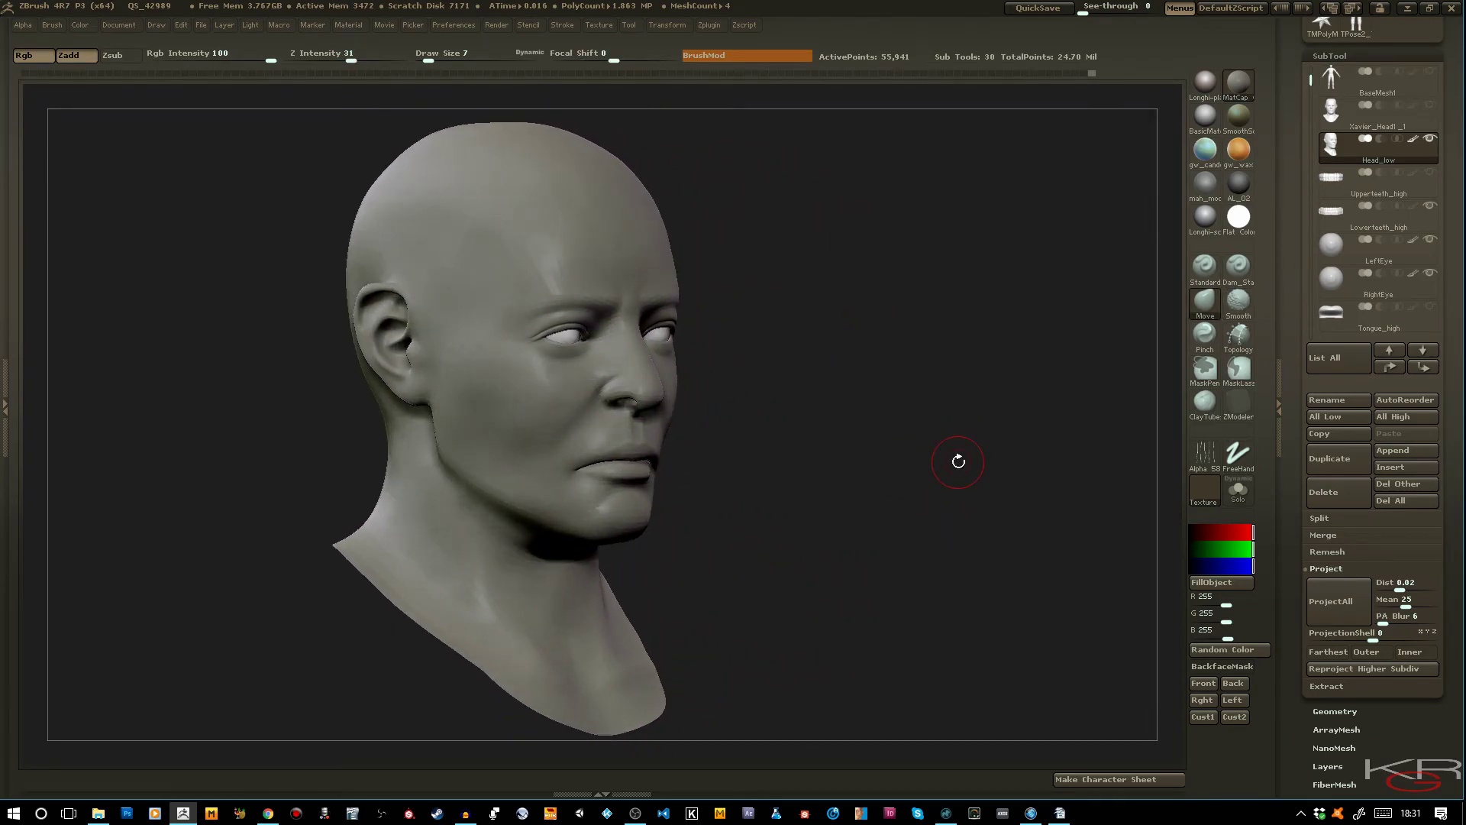
left_click_drag(939, 494, 772, 421)
right_click_drag(772, 421, 869, 457)
left_click_drag(1056, 268, 1013, 323)
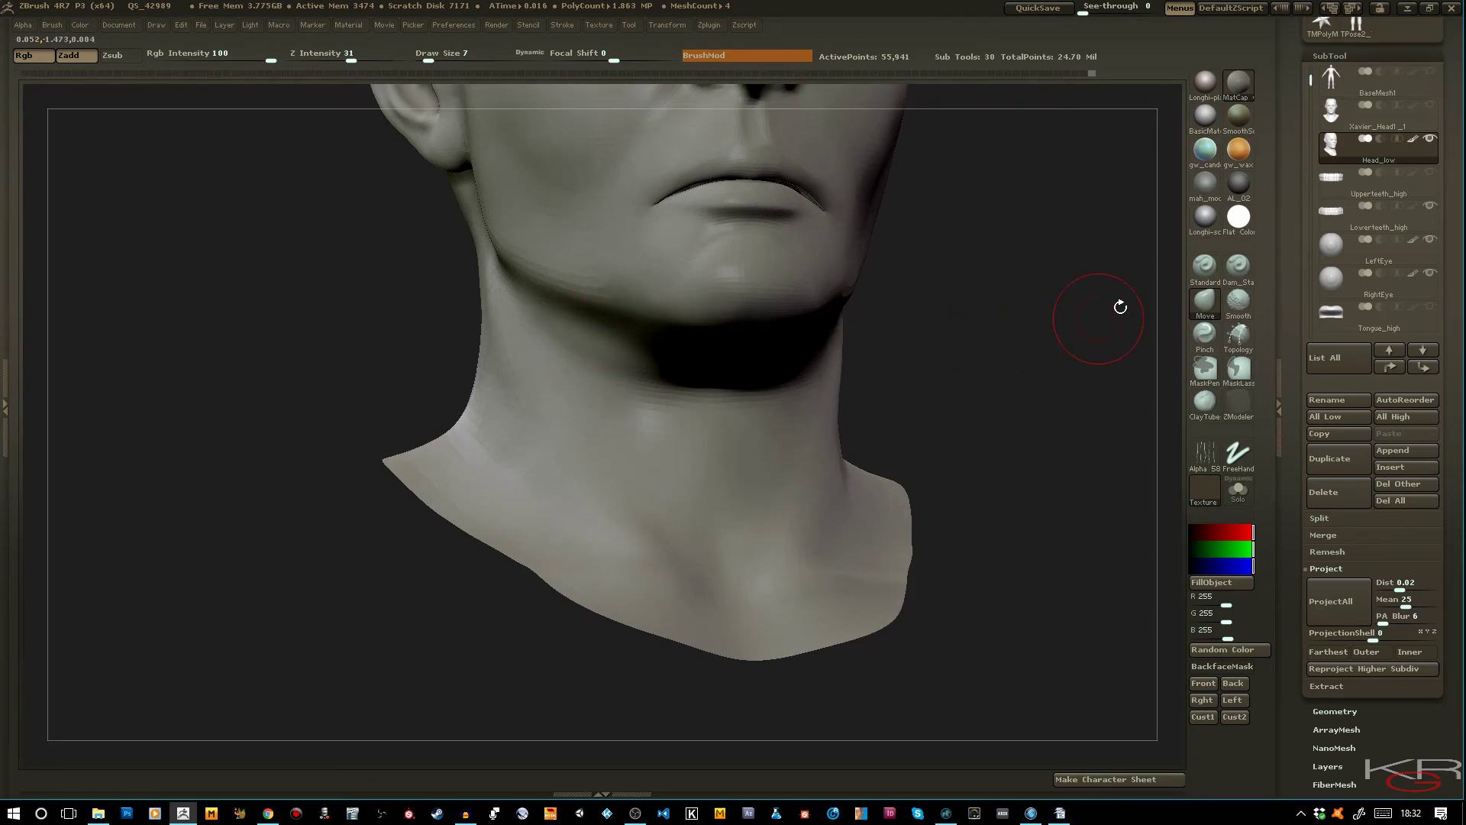
Apply the mah_modeling_01 material and sculpt the throat and collarbone area with ClayTubes at a draw size of 9, smoothing the strokes
left_click(1206, 187)
left_click(1205, 400)
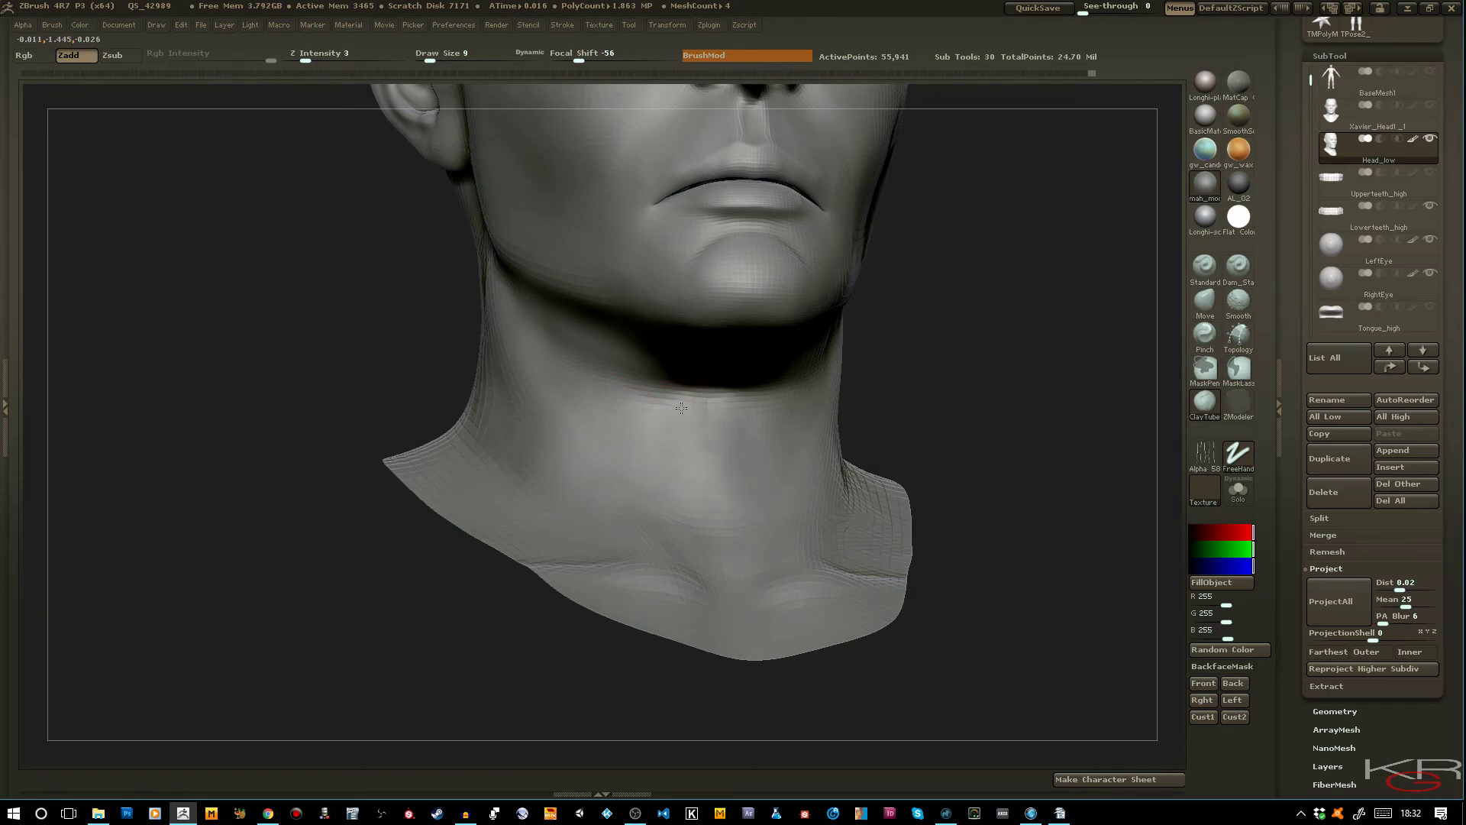
left_click_drag(936, 478, 955, 419)
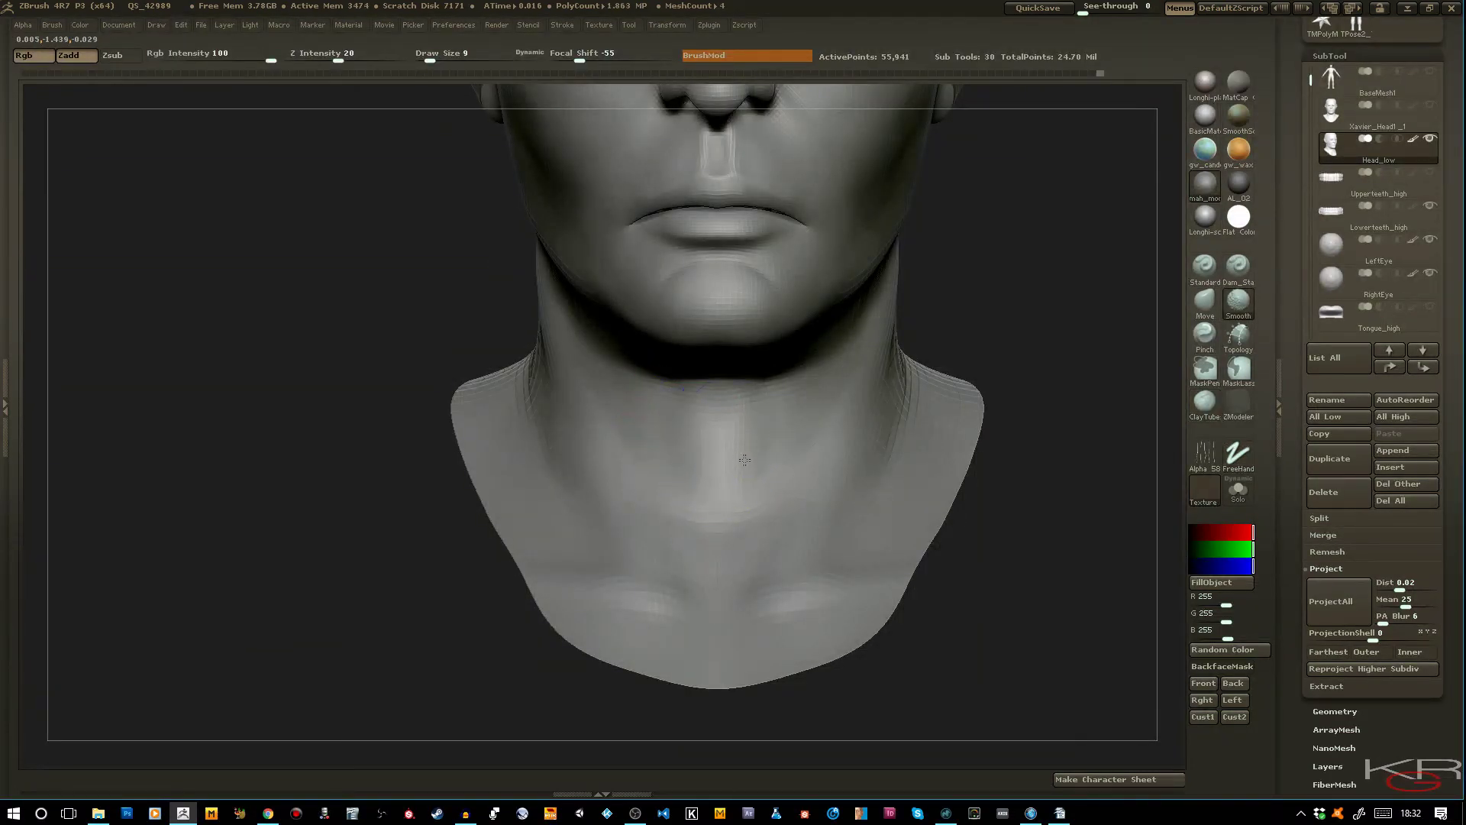
mouse_move(794, 431)
left_mouse_down()
mouse_move(767, 465)
mouse_move(733, 427)
mouse_move(666, 441)
left_mouse_up()
left_click_drag(213, 348, 307, 404)
mouse_move(673, 525)
left_mouse_down()
mouse_move(540, 501)
mouse_move(720, 579)
mouse_move(730, 609)
mouse_move(718, 553)
left_mouse_up()
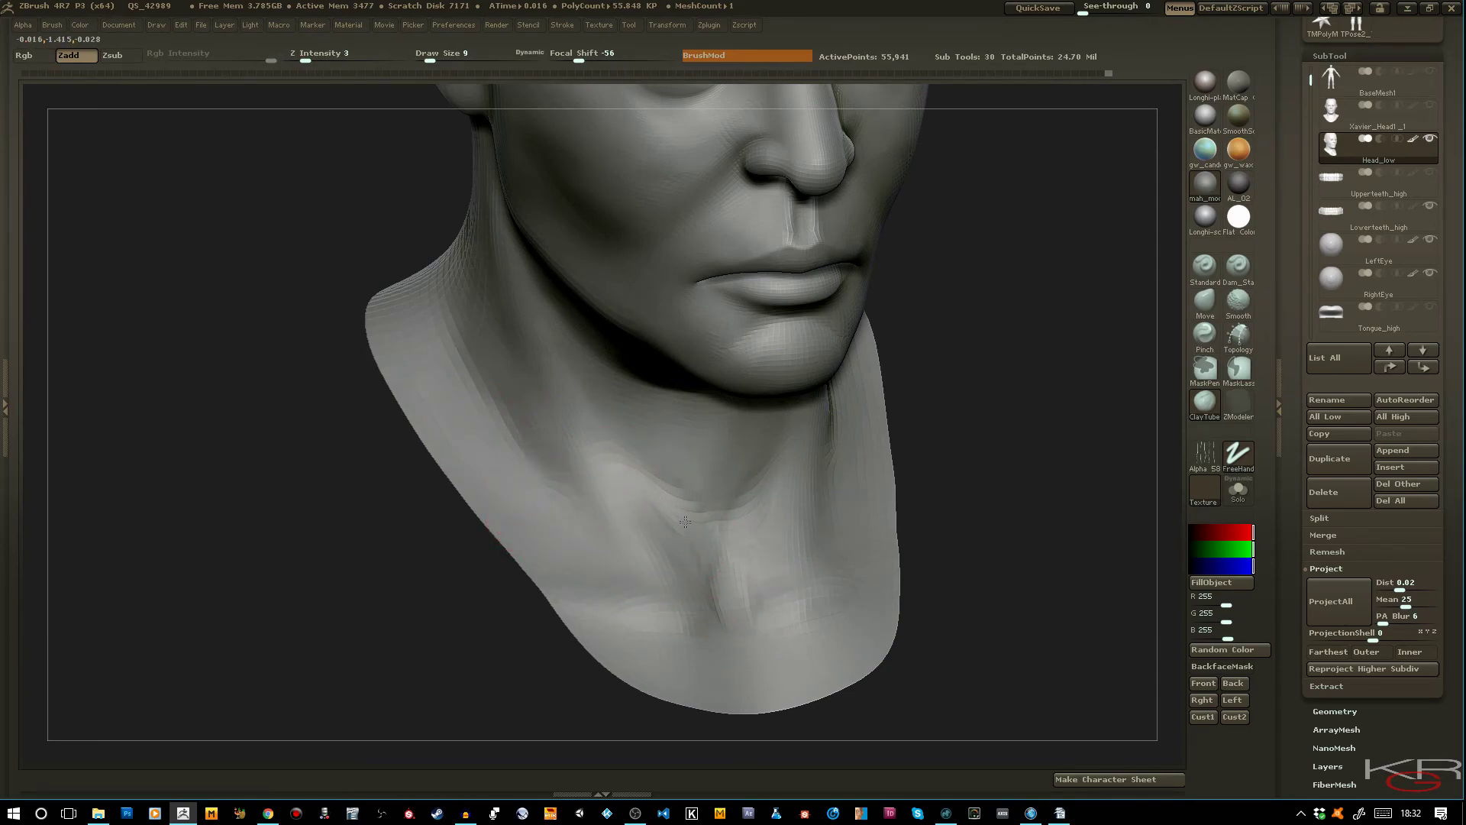
key("shift")
Define the neck muscle running from behind the jaw to the collarbone with ClayTubes at a draw size of 9 and smooth it
mouse_move(402, 458)
left_mouse_down()
mouse_move(343, 384)
mouse_move(290, 458)
mouse_move(485, 419)
left_mouse_up()
left_click_drag(573, 387, 595, 446)
left_click_drag(528, 327, 539, 353)
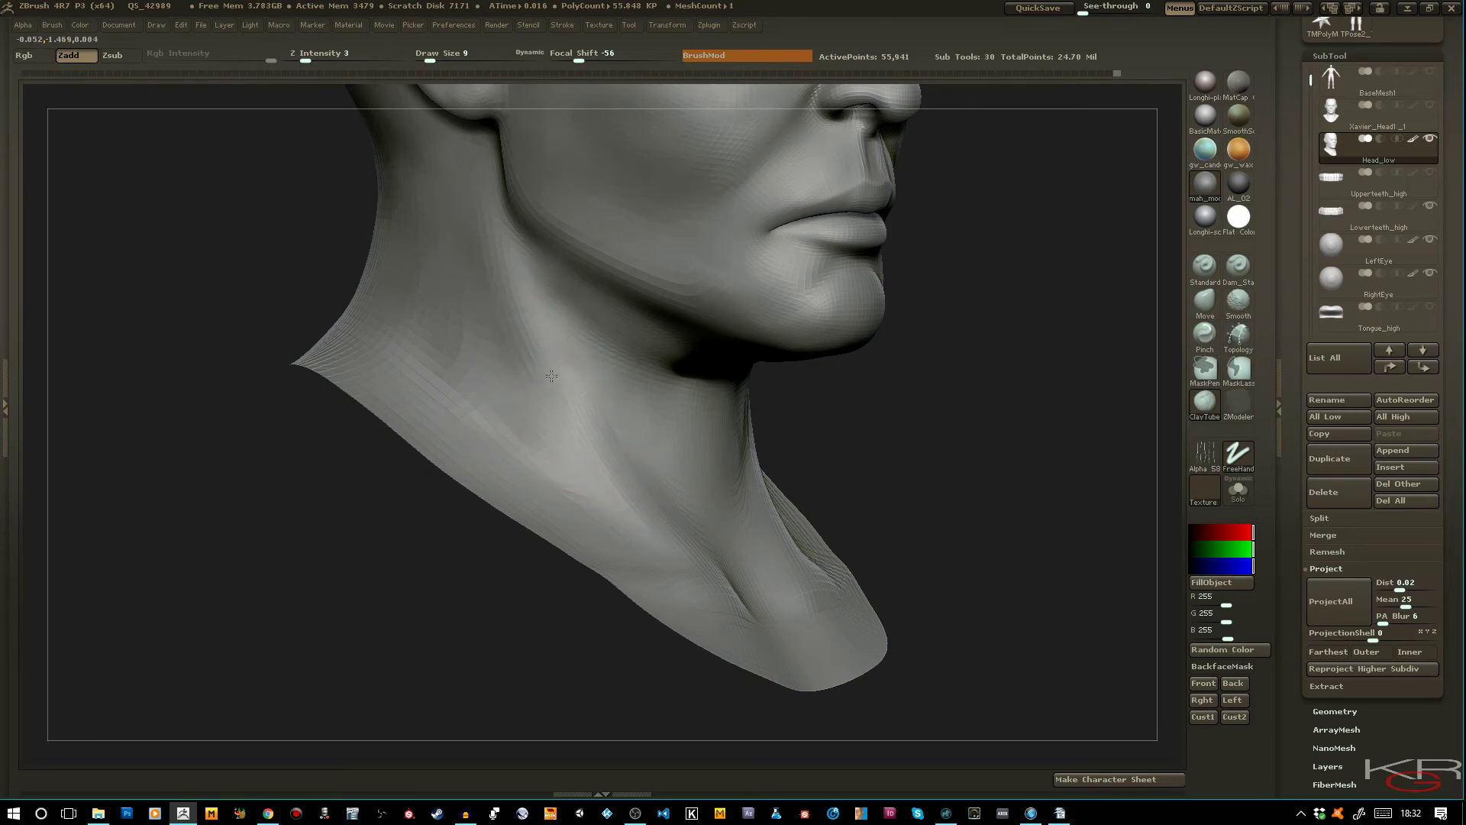
mouse_move(619, 470)
left_mouse_down()
mouse_move(563, 424)
mouse_move(535, 335)
left_mouse_up()
left_click_drag(276, 241, 332, 230)
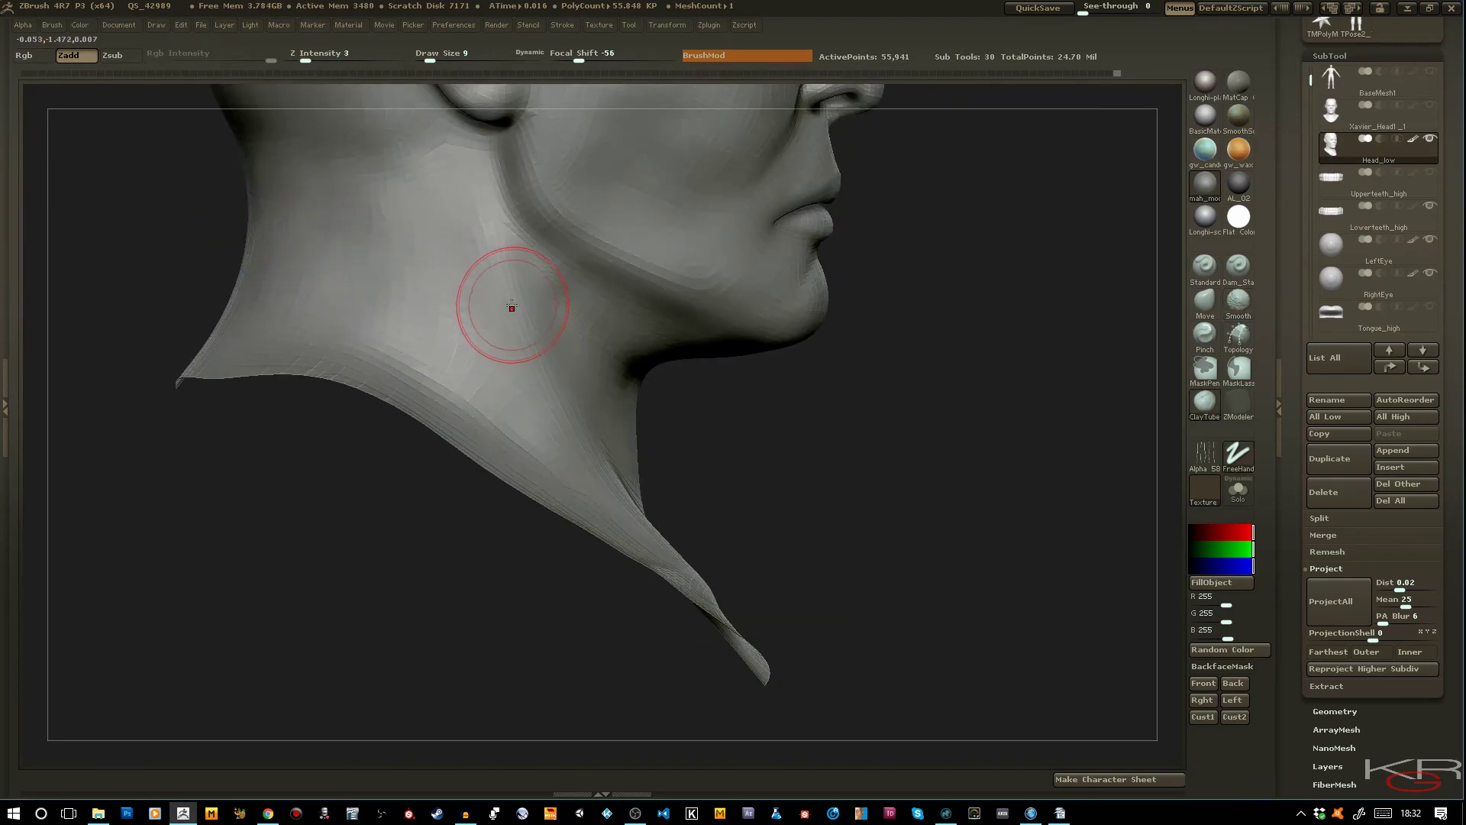
left_click_drag(674, 475, 595, 461)
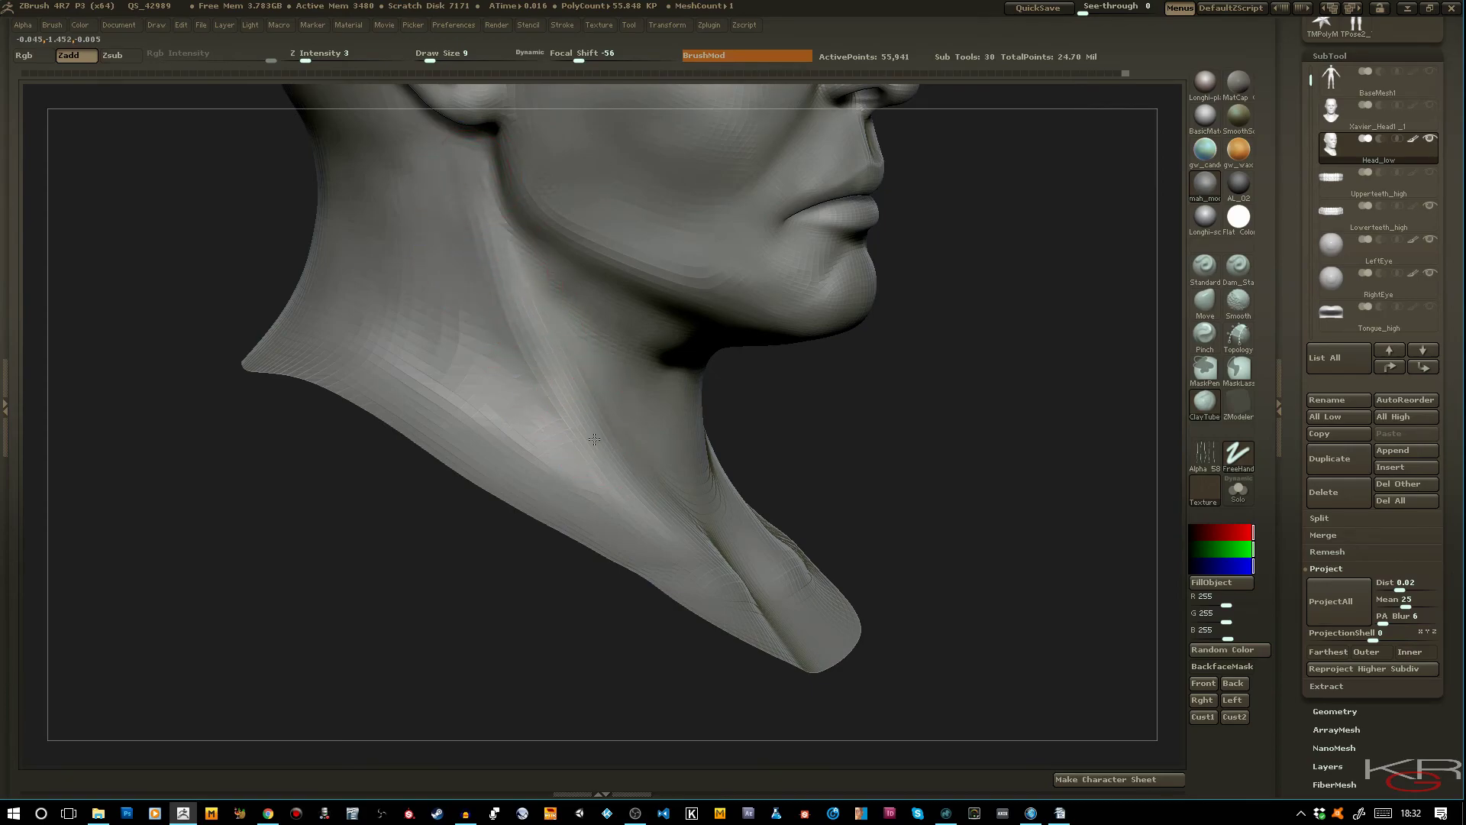
left_click_drag(557, 359, 570, 387, "shift")
key("shift")
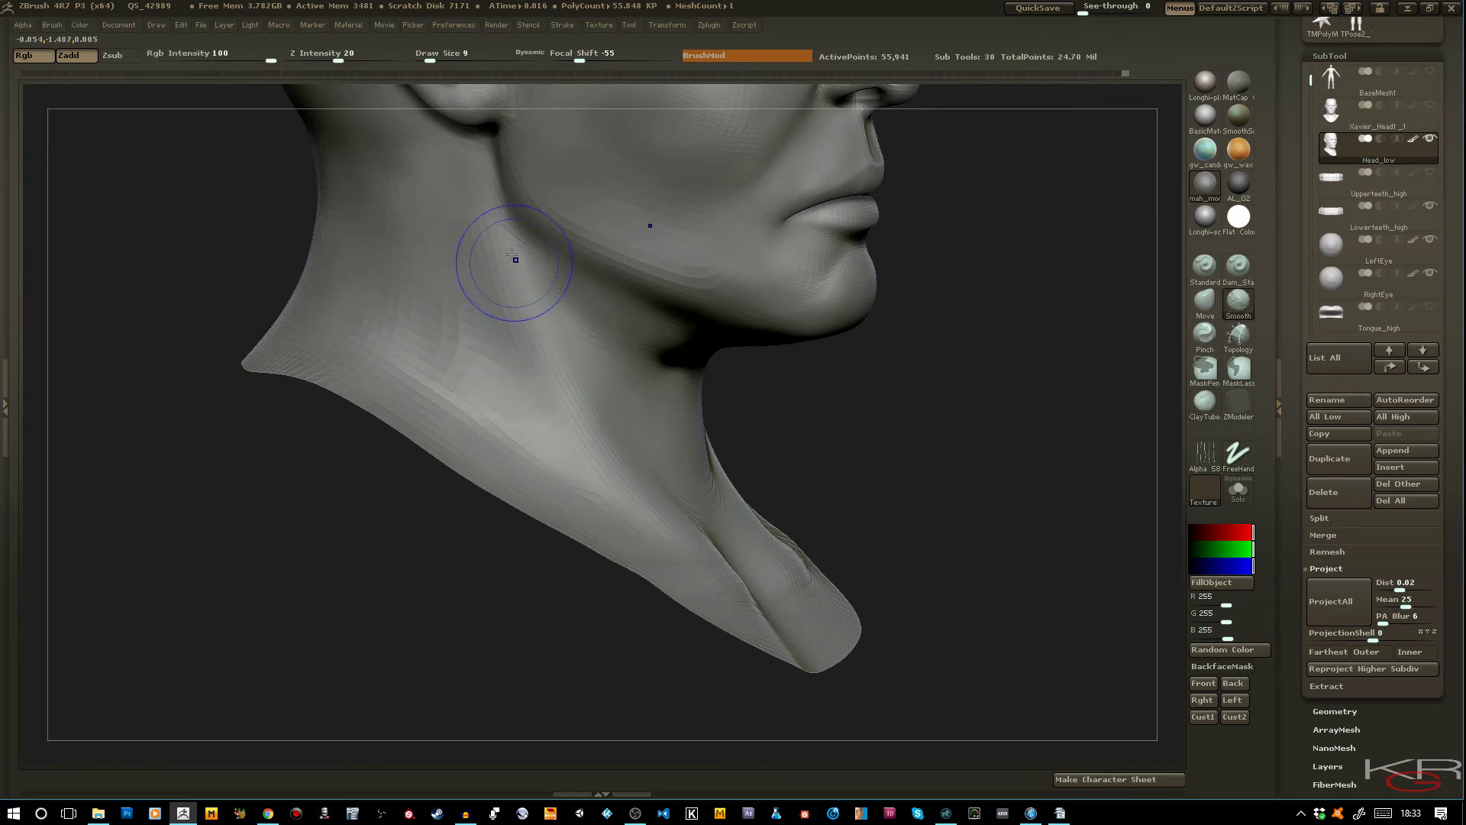
Shape the temple above and in front of the ear with ClayTubes at a draw size of 14 and smooth the area
key("f")
mouse_move(894, 504)
left_mouse_down()
mouse_move(924, 500)
mouse_move(870, 510)
mouse_move(894, 506)
left_mouse_up()
mouse_move(888, 519)
left_mouse_down()
mouse_move(850, 524)
mouse_move(893, 534)
mouse_move(878, 538)
mouse_move(886, 497)
left_mouse_up()
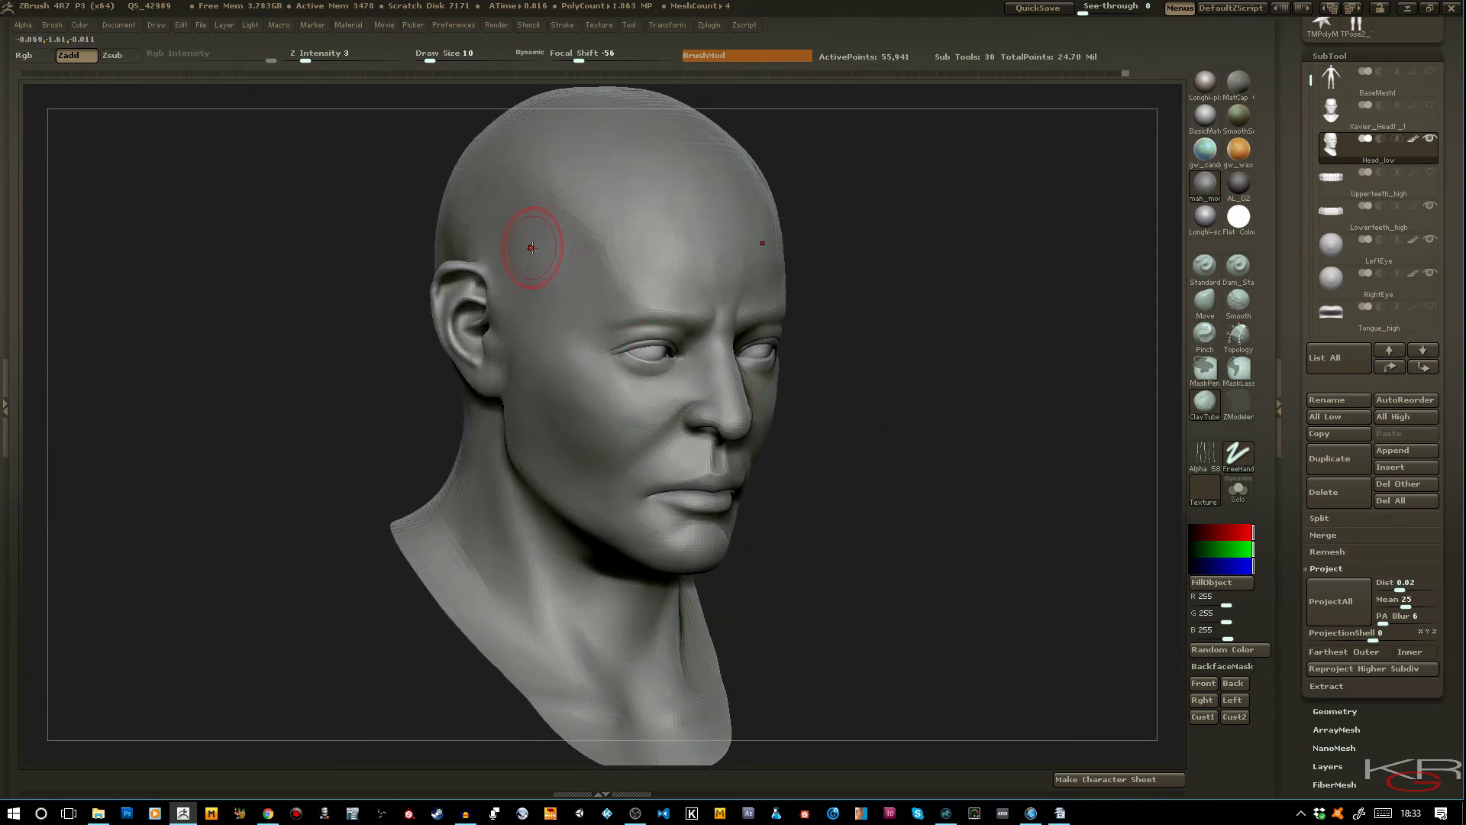
mouse_move(544, 252)
left_mouse_down()
mouse_move(565, 270)
mouse_move(524, 262)
left_mouse_up()
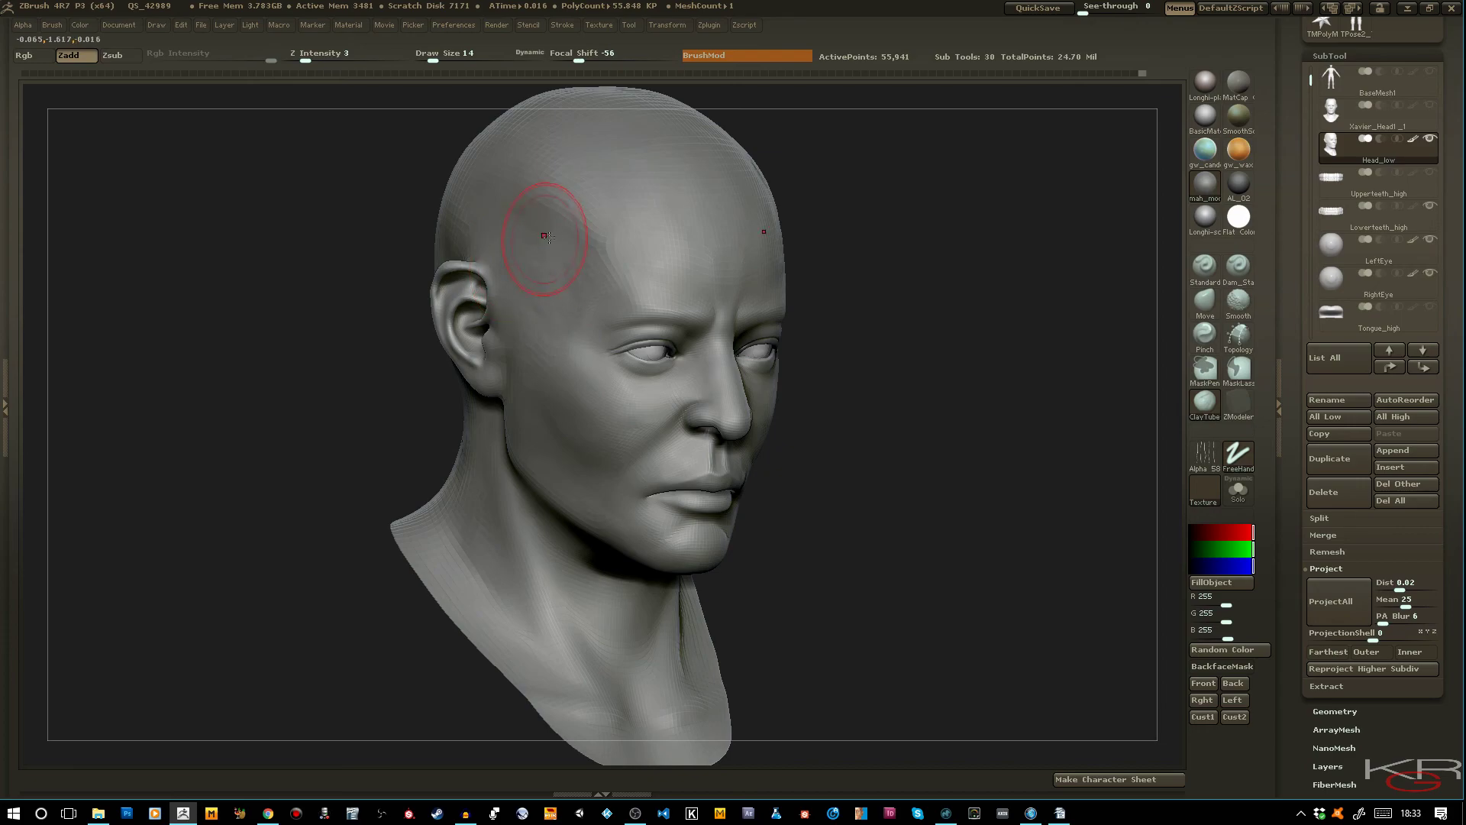
left_click_drag(541, 279, 542, 235, "shift")
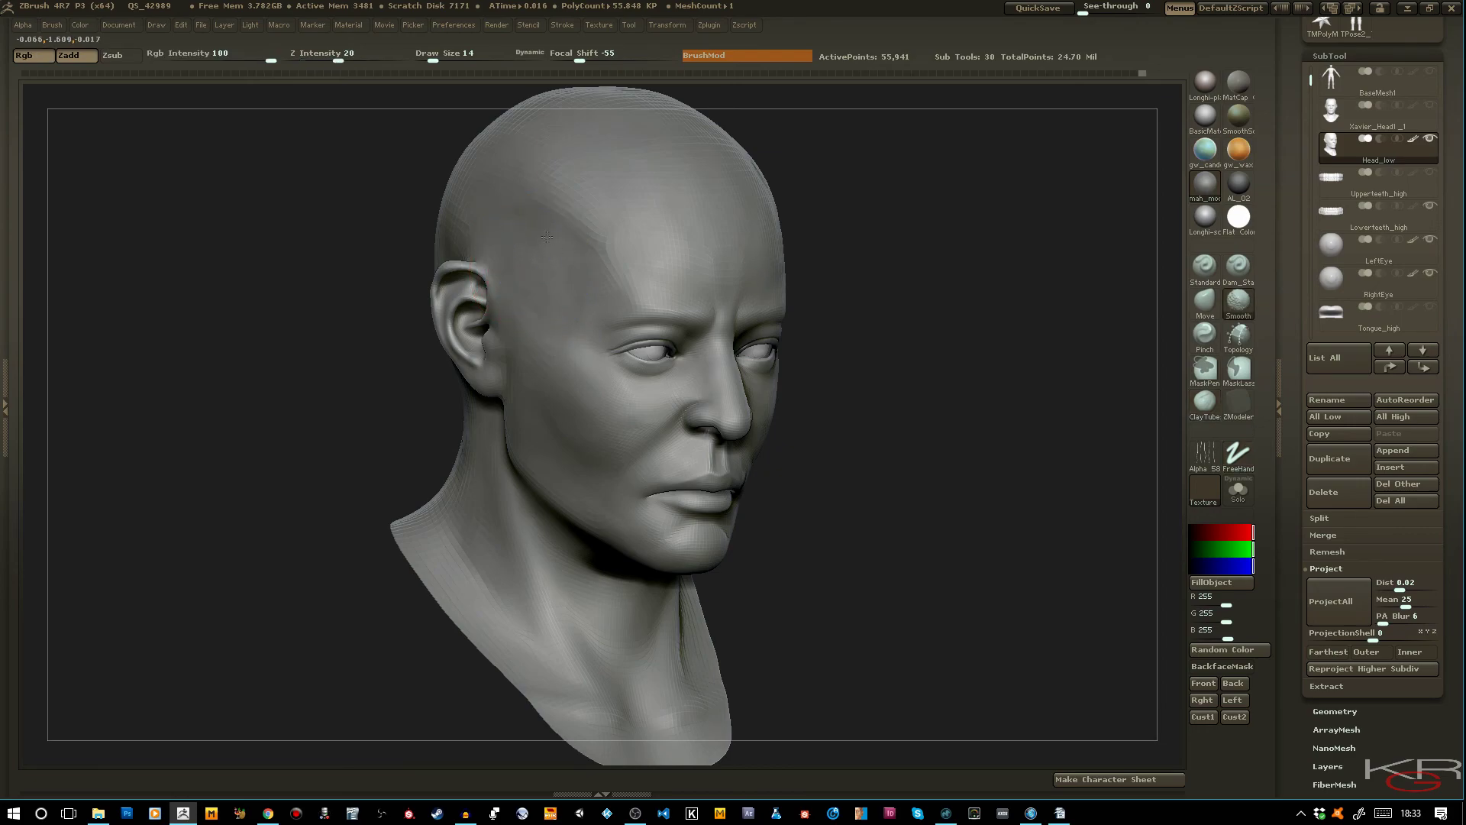
Define the ridge between the forehead and the opposite temple with ClayTubes at a draw size of 9, smoothing the strokes
left_click_drag(416, 213, 327, 282)
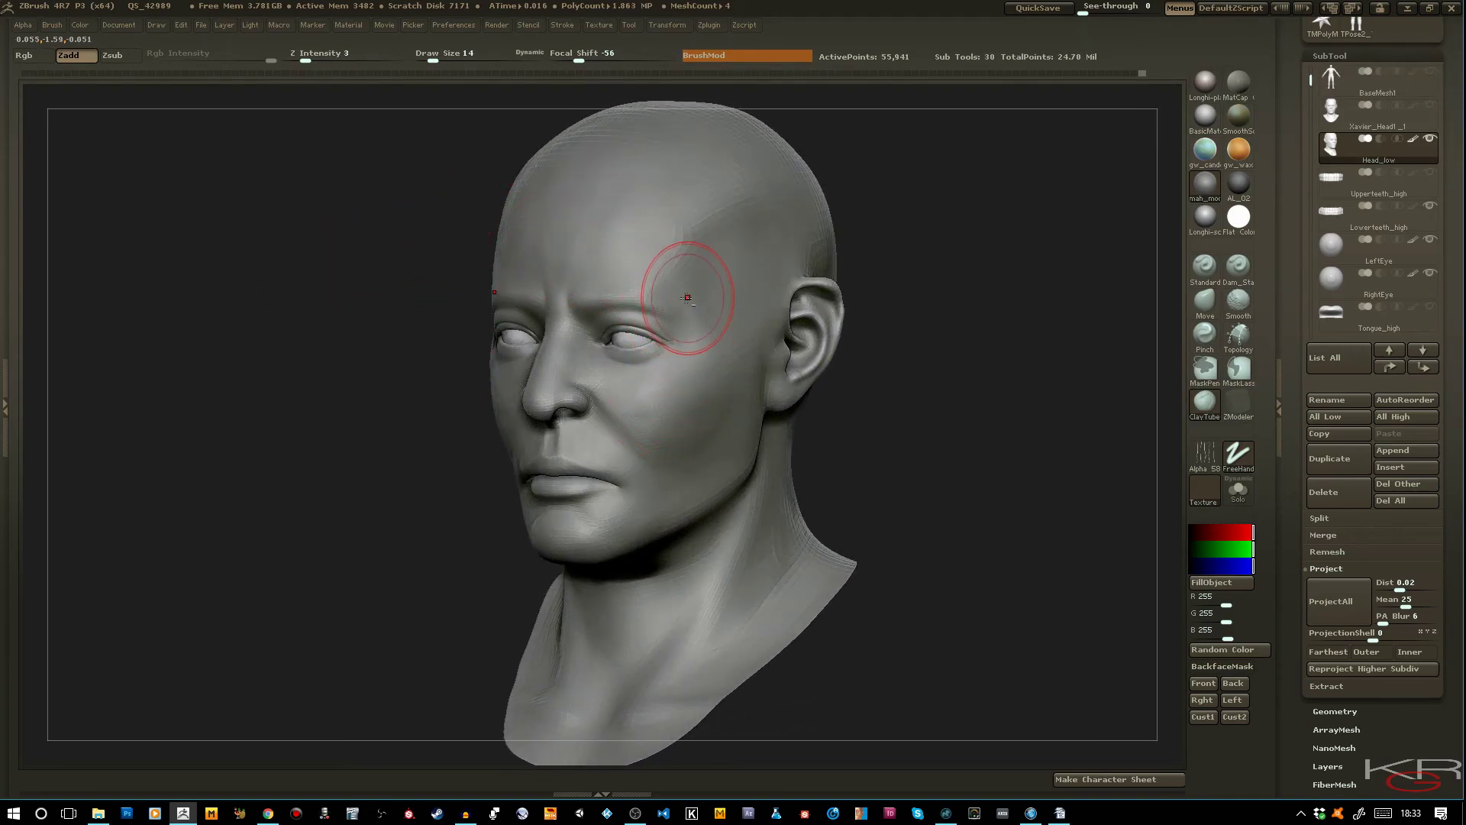
key("shift")
mouse_move(695, 313)
left_mouse_down("shift")
mouse_move(691, 281)
mouse_move(663, 252)
mouse_move(663, 281)
mouse_move(696, 226)
left_mouse_up("shift")
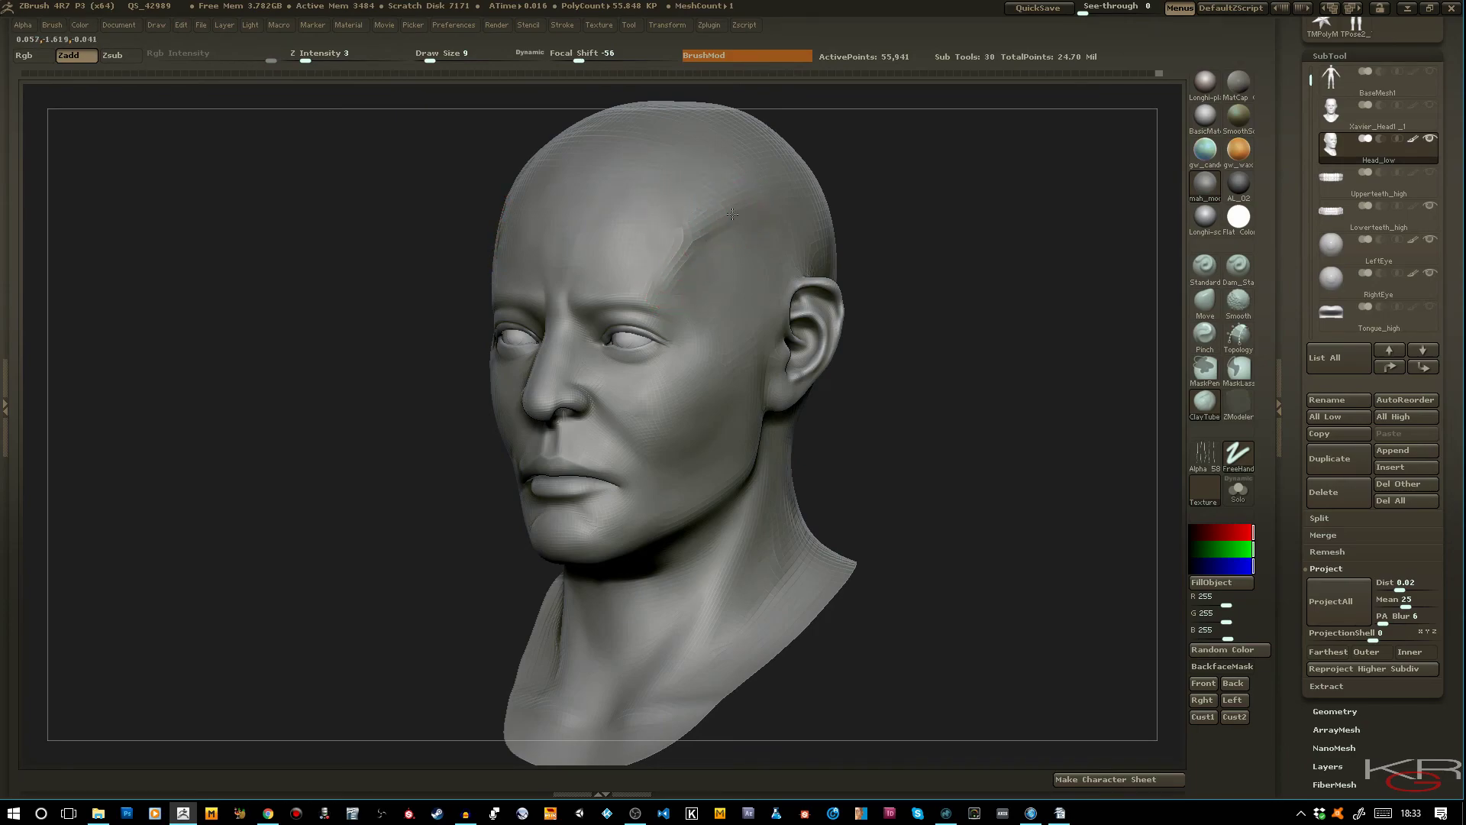
left_click_drag(671, 276, 694, 246, "shift")
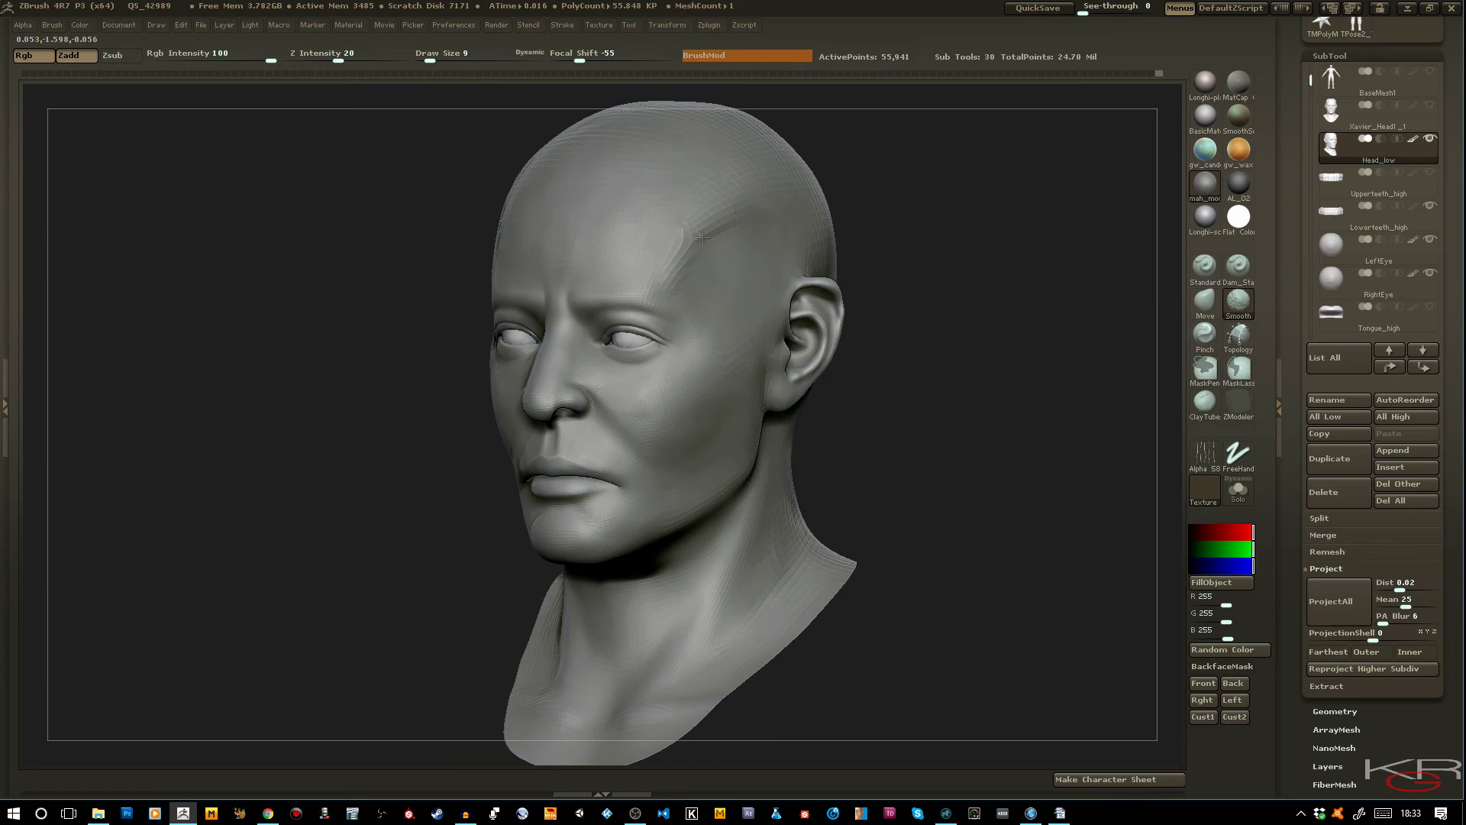
Sculpt the transition between the earlobe and jaw with ClayTubes at a draw size of 7 and smooth it
mouse_move(925, 333)
left_mouse_down()
mouse_move(959, 341)
mouse_move(919, 407)
mouse_move(956, 425)
mouse_move(901, 435)
mouse_move(933, 448)
mouse_move(901, 458)
mouse_move(864, 442)
mouse_move(917, 448)
mouse_move(895, 452)
left_mouse_up()
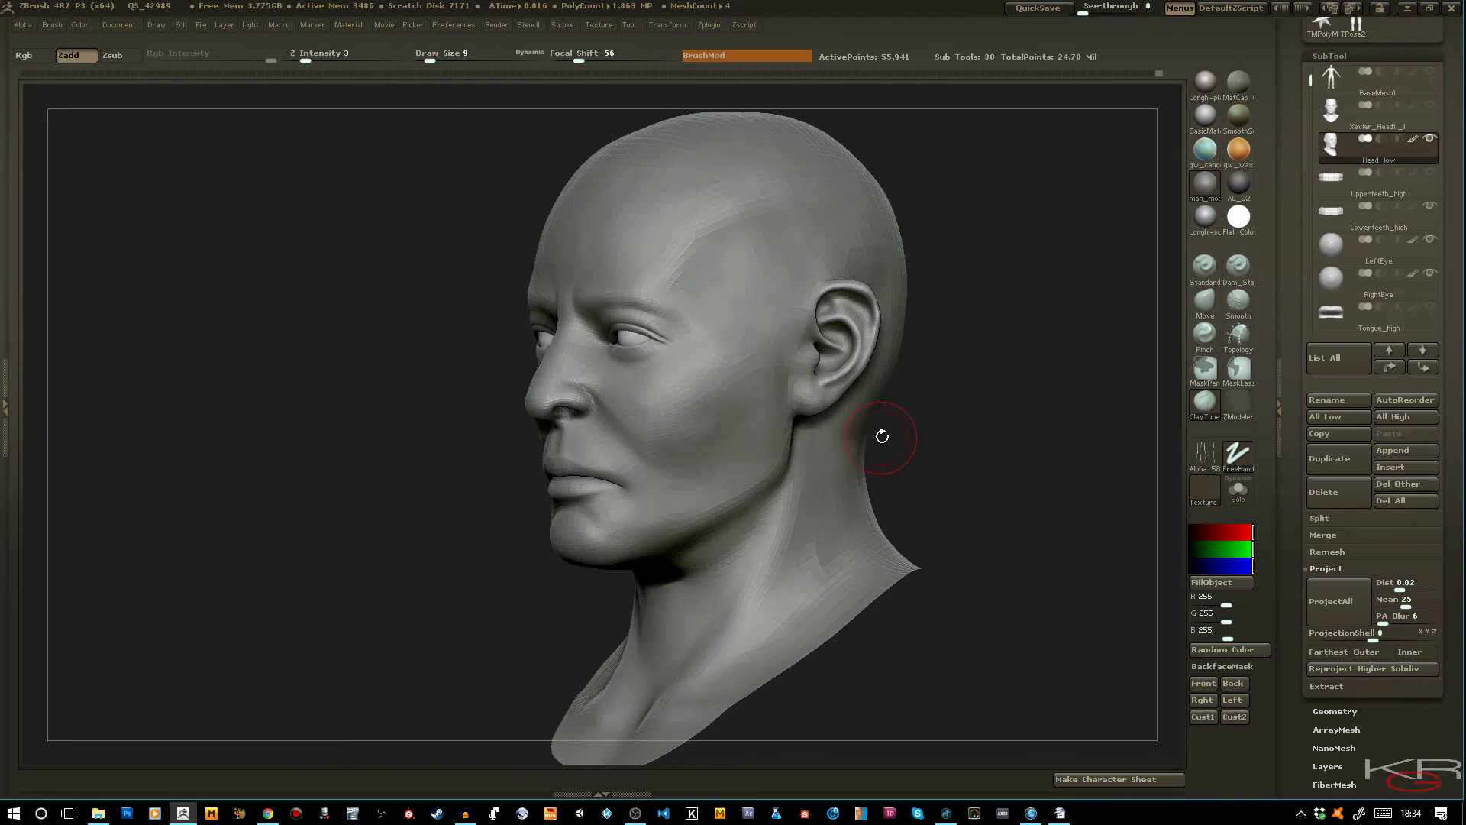
key("[")
key("[")
left_click_drag(811, 399, 806, 417)
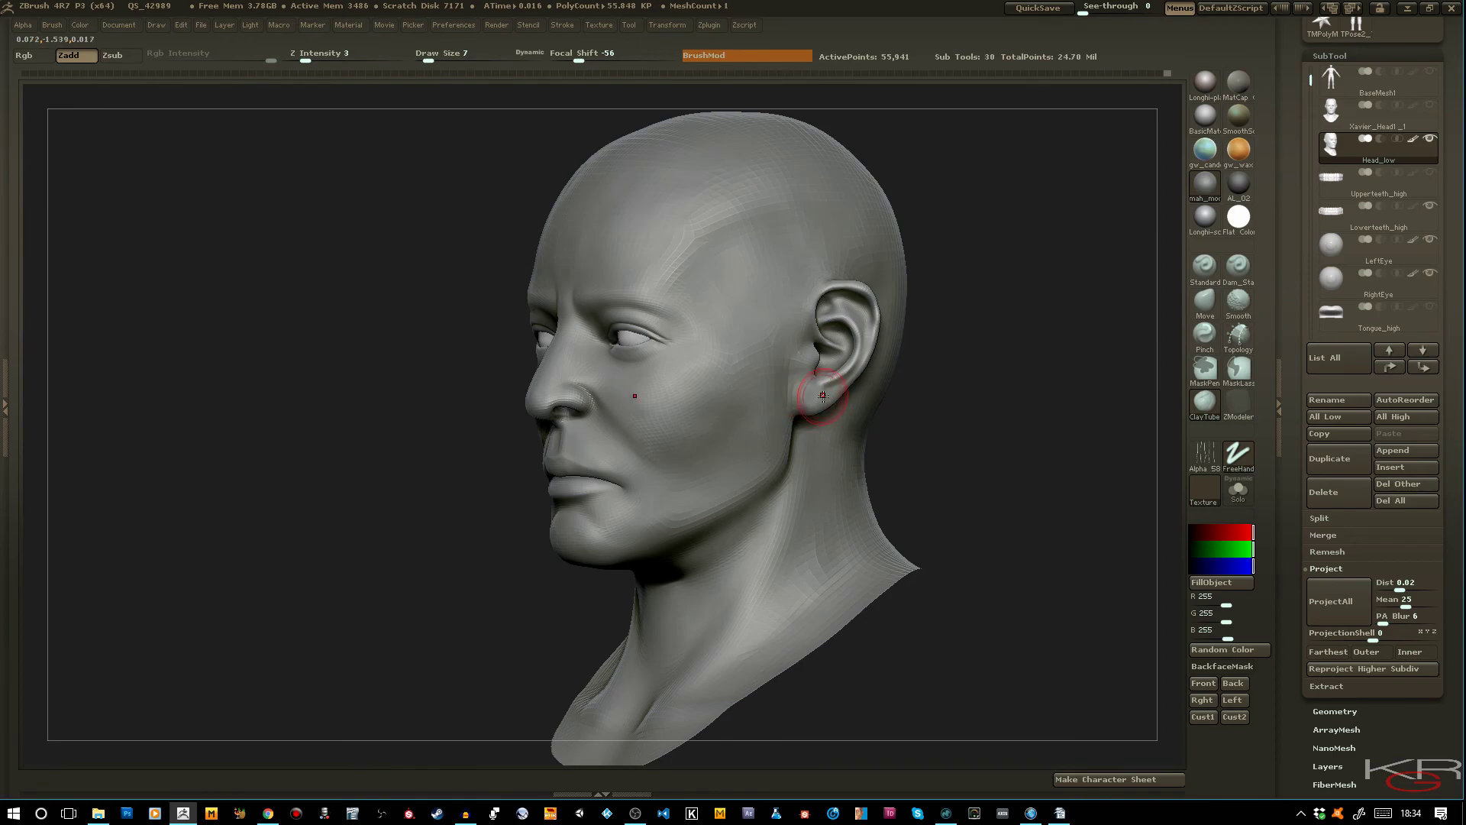
left_click_drag(806, 398, 818, 381, "shift")
left_click_drag(1030, 463, 916, 498)
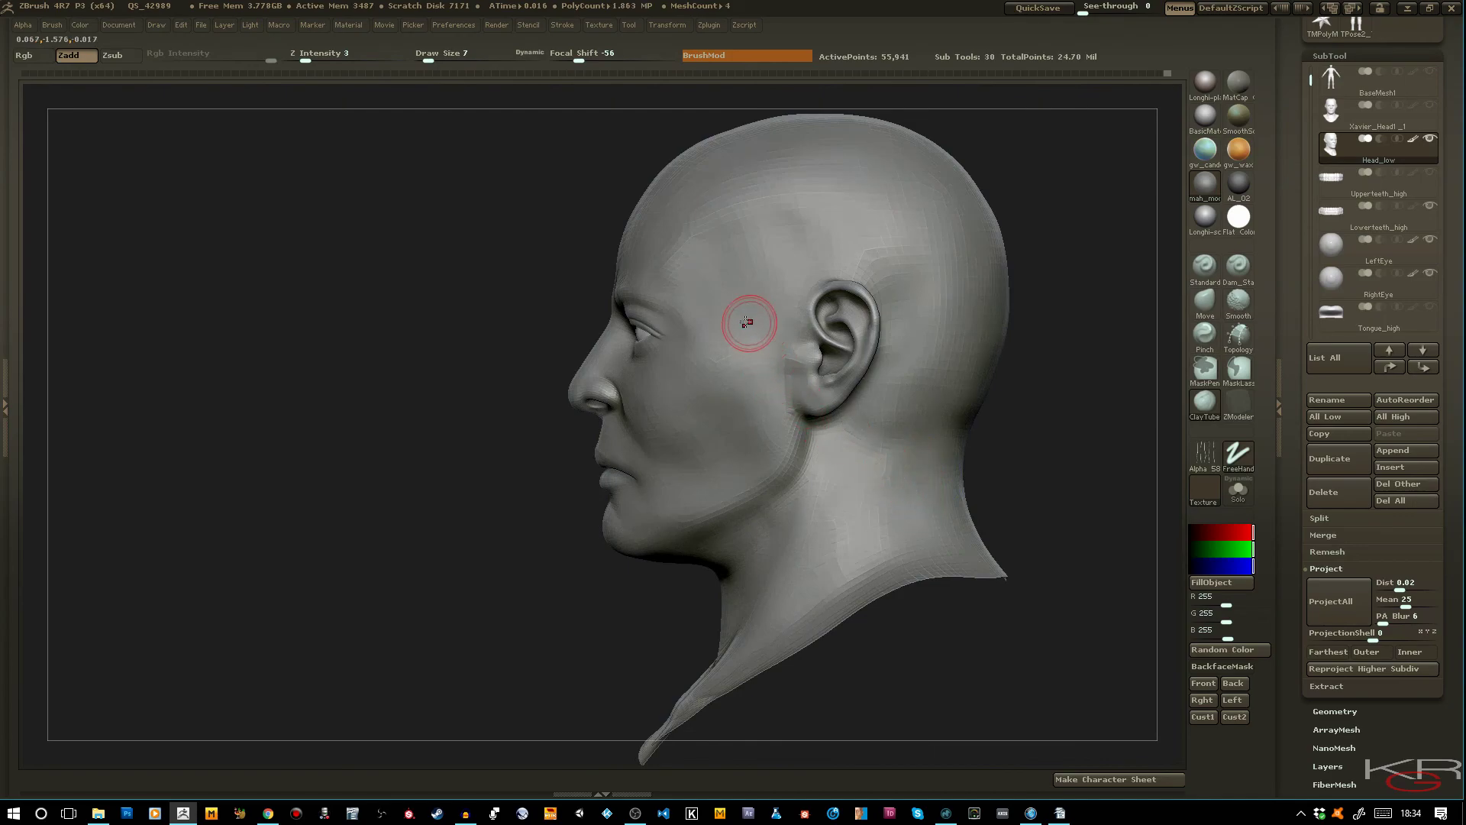
Carve the temple beside the outer brow inward with inverted ClayTubes strokes
left_click_drag(484, 305, 524, 290)
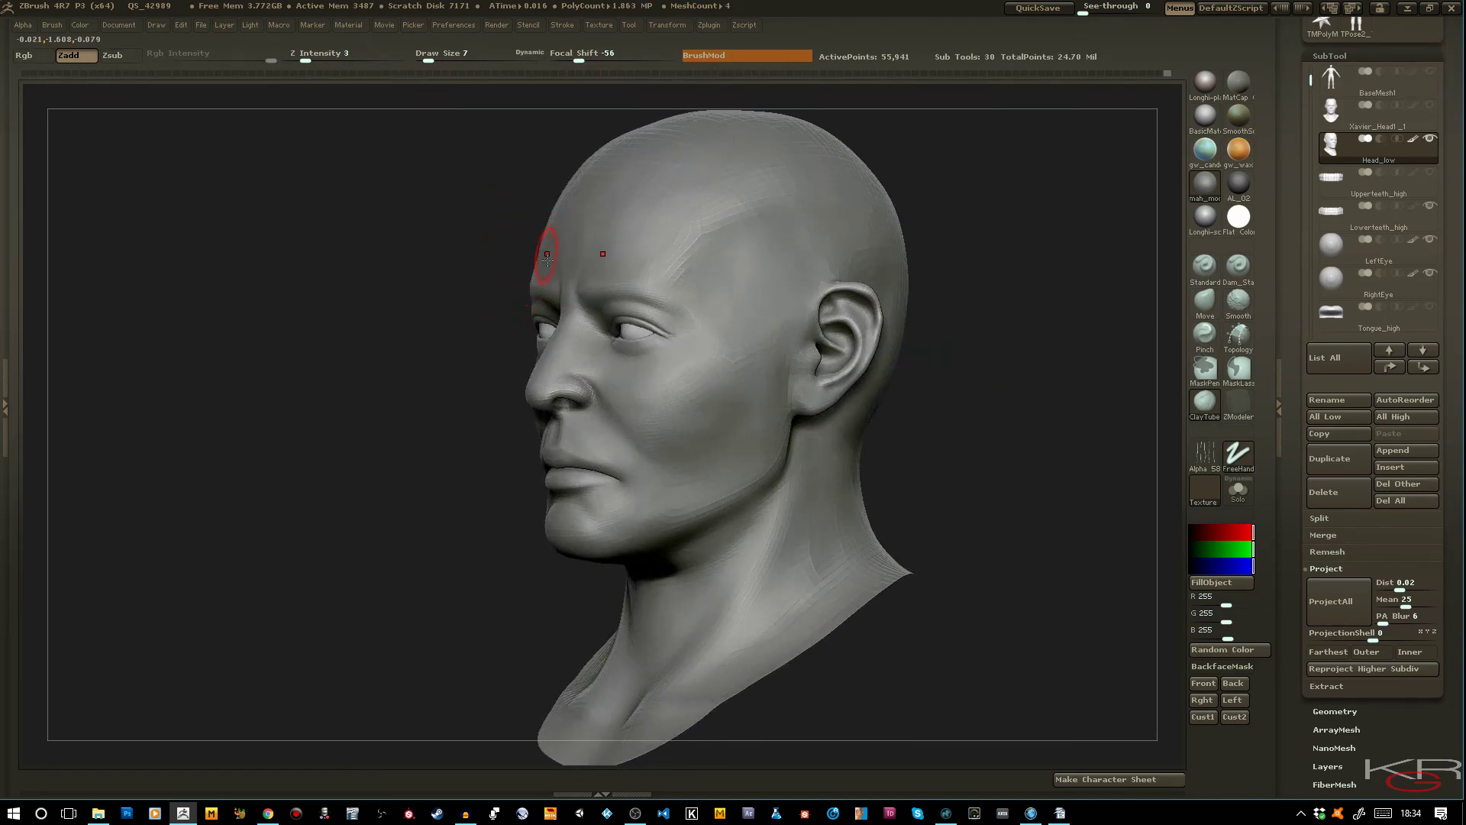
left_click_drag(415, 220, 369, 284)
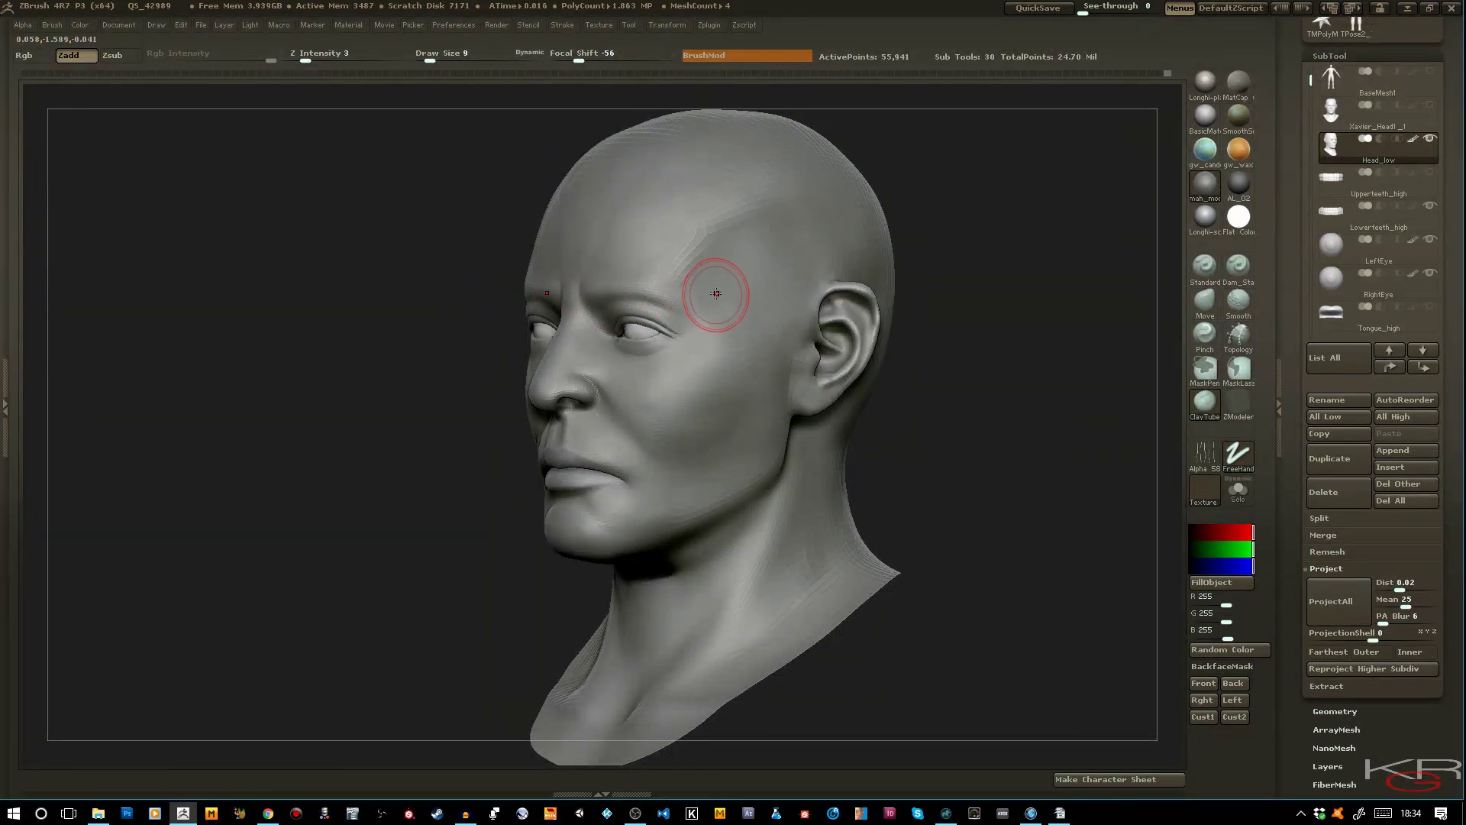
key("]")
mouse_move(709, 289)
left_mouse_down("alt")
mouse_move(720, 332)
mouse_move(713, 314)
left_mouse_up("alt")
mouse_move(714, 314)
left_mouse_down("alt")
mouse_move(737, 288)
mouse_move(721, 278)
left_mouse_up("alt")
left_click_drag(440, 278, 496, 275)
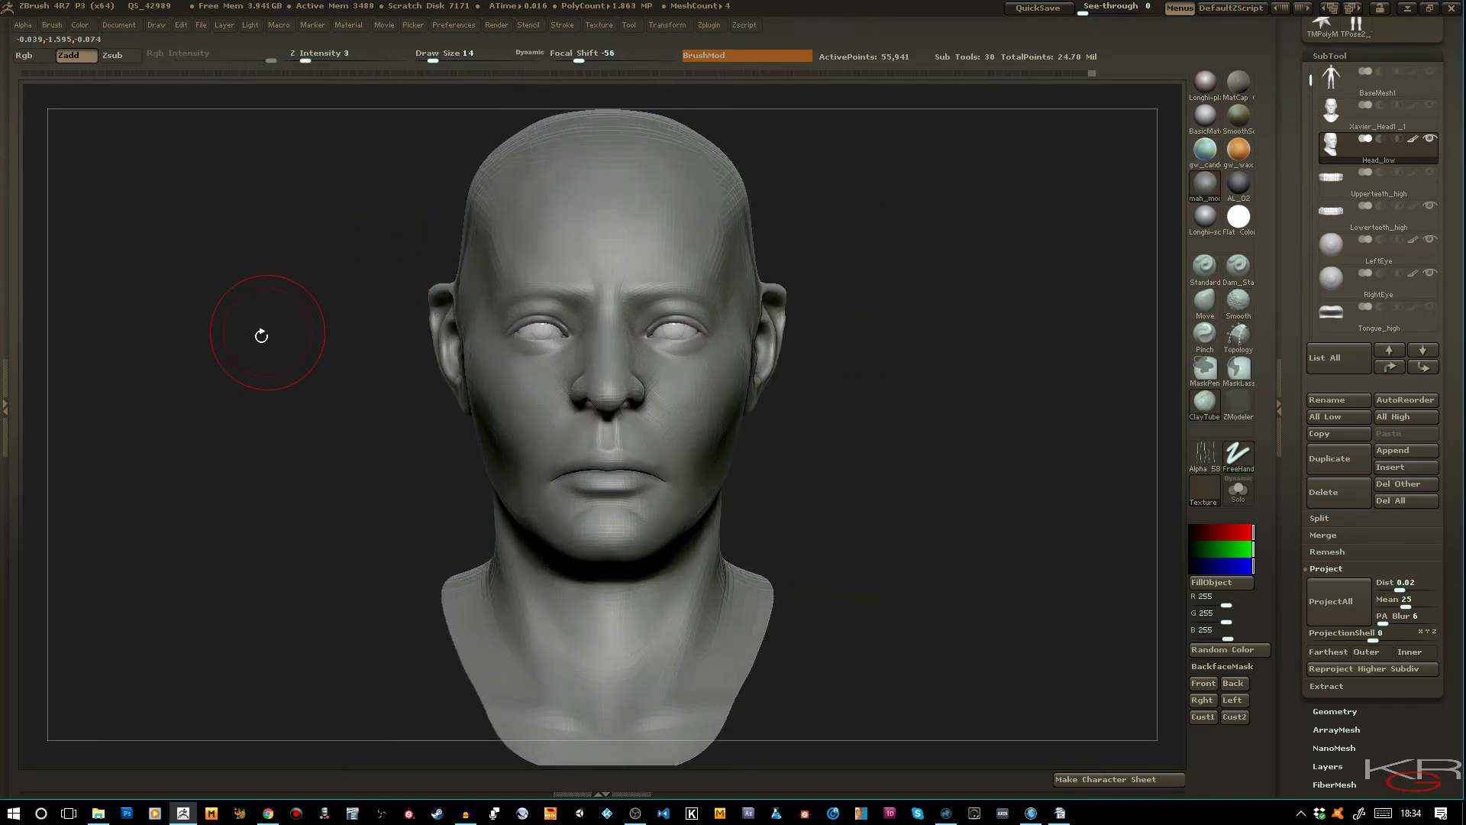
Build up the ridge between the forehead and the opposite temple with ClayTubes at a draw size of 14
left_click_drag(262, 327, 375, 215)
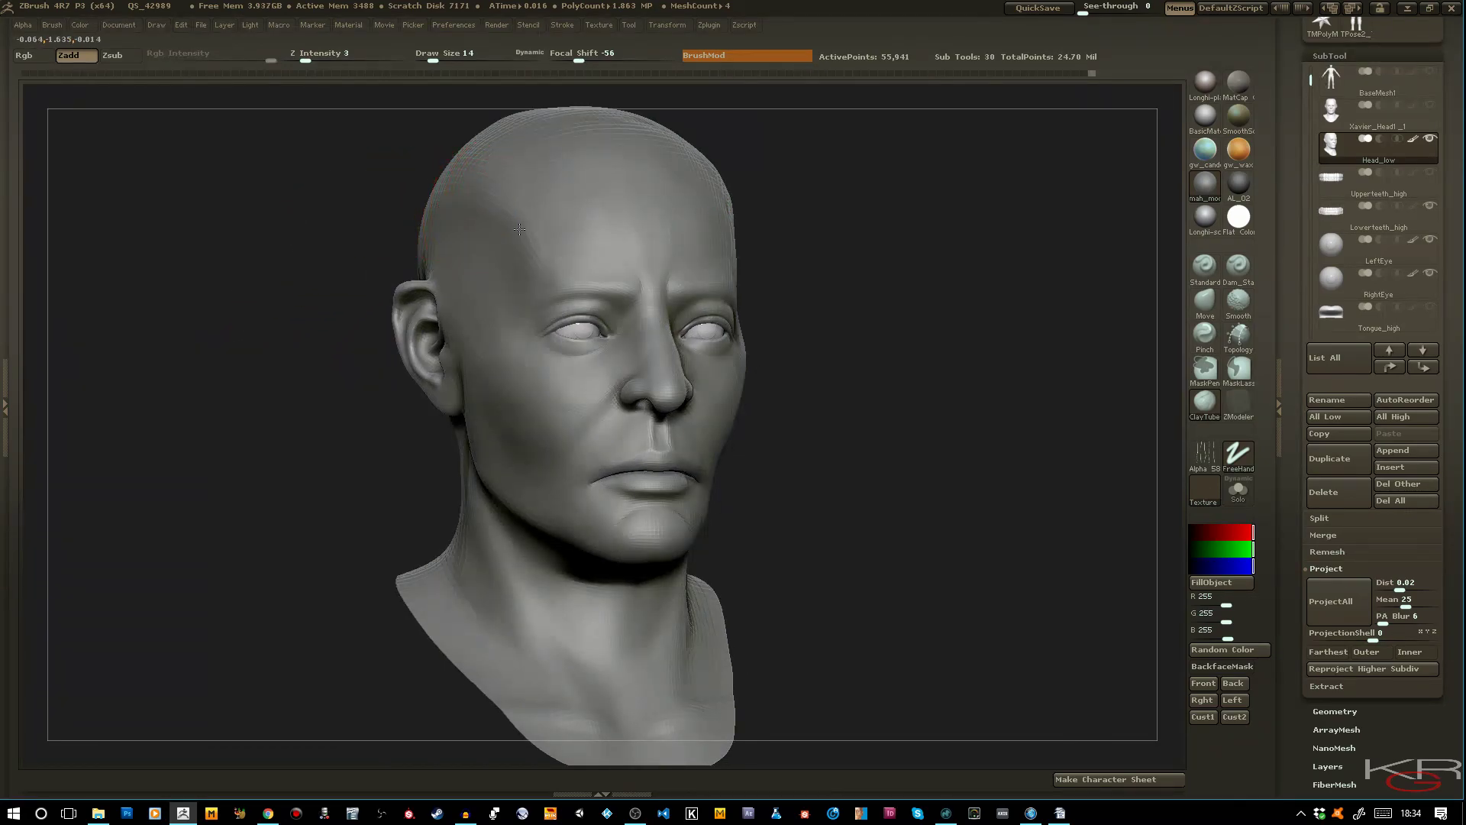
left_click_drag(501, 213, 539, 267)
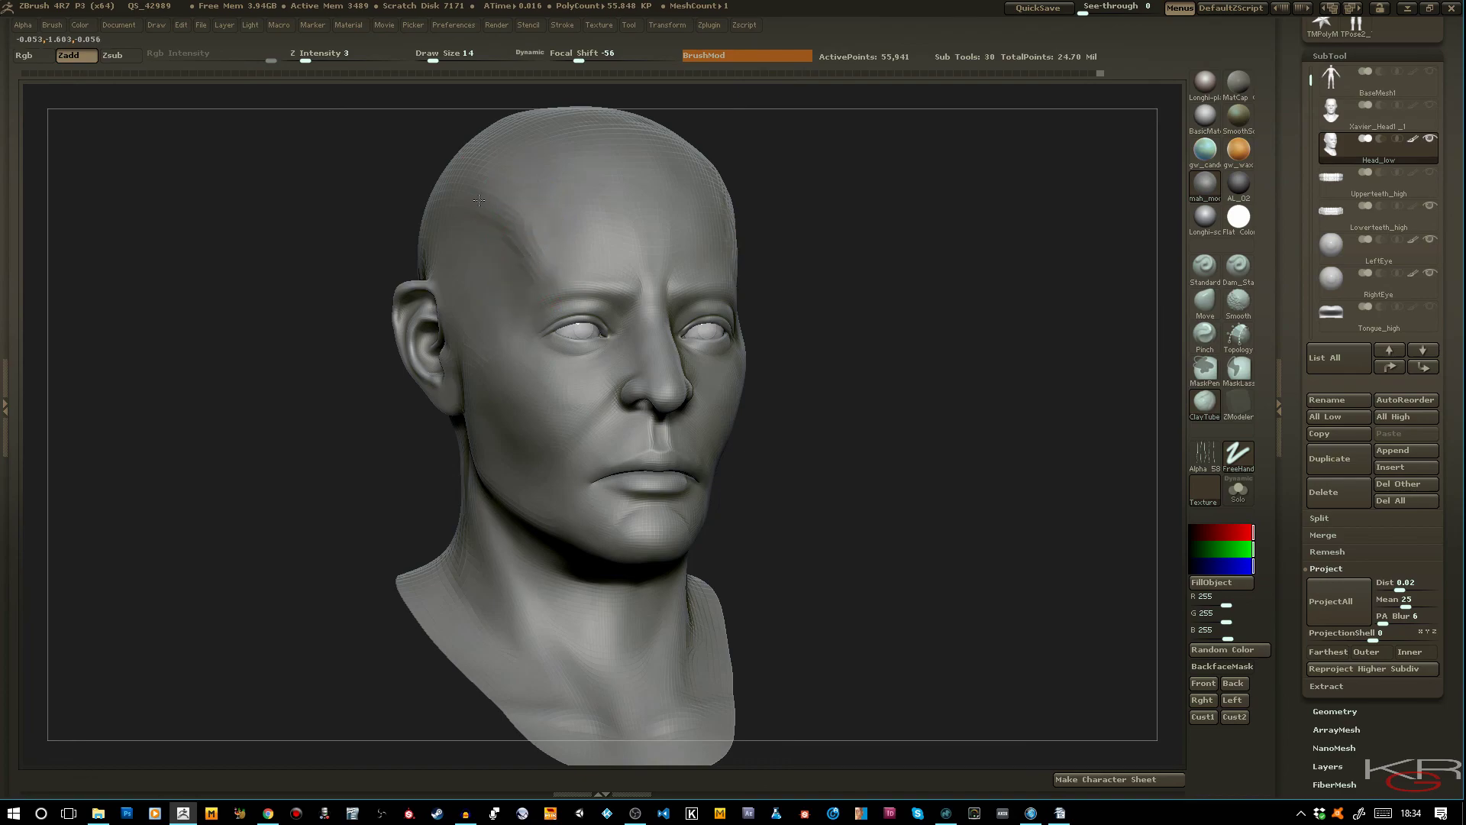
mouse_move(454, 202)
left_mouse_down()
mouse_move(524, 250)
mouse_move(474, 187)
left_mouse_up()
key("shift")
left_click_drag(356, 183, 321, 188, "shift")
Shape the cheek fold beside the nostril with ClayTubes at a draw size of 10
mouse_move(334, 259)
left_mouse_down()
mouse_move(345, 243)
mouse_move(222, 262)
mouse_move(358, 274)
left_mouse_up()
right_click_drag(357, 312, 370, 360, "ctrl")
left_click_drag(389, 418, 293, 359)
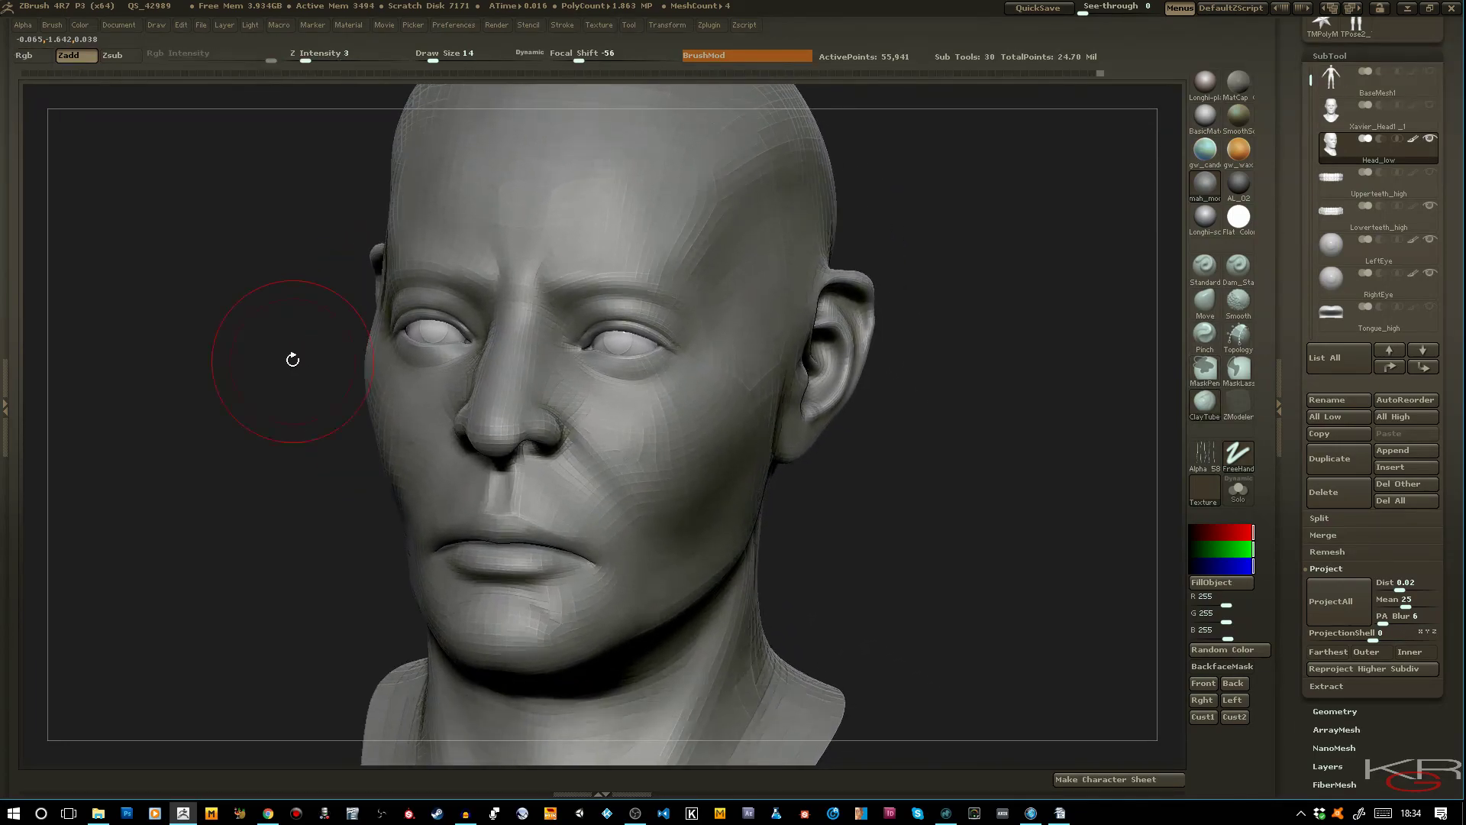
key("[")
mouse_move(617, 457)
left_mouse_down()
mouse_move(622, 435)
mouse_move(622, 454)
mouse_move(607, 447)
left_mouse_up()
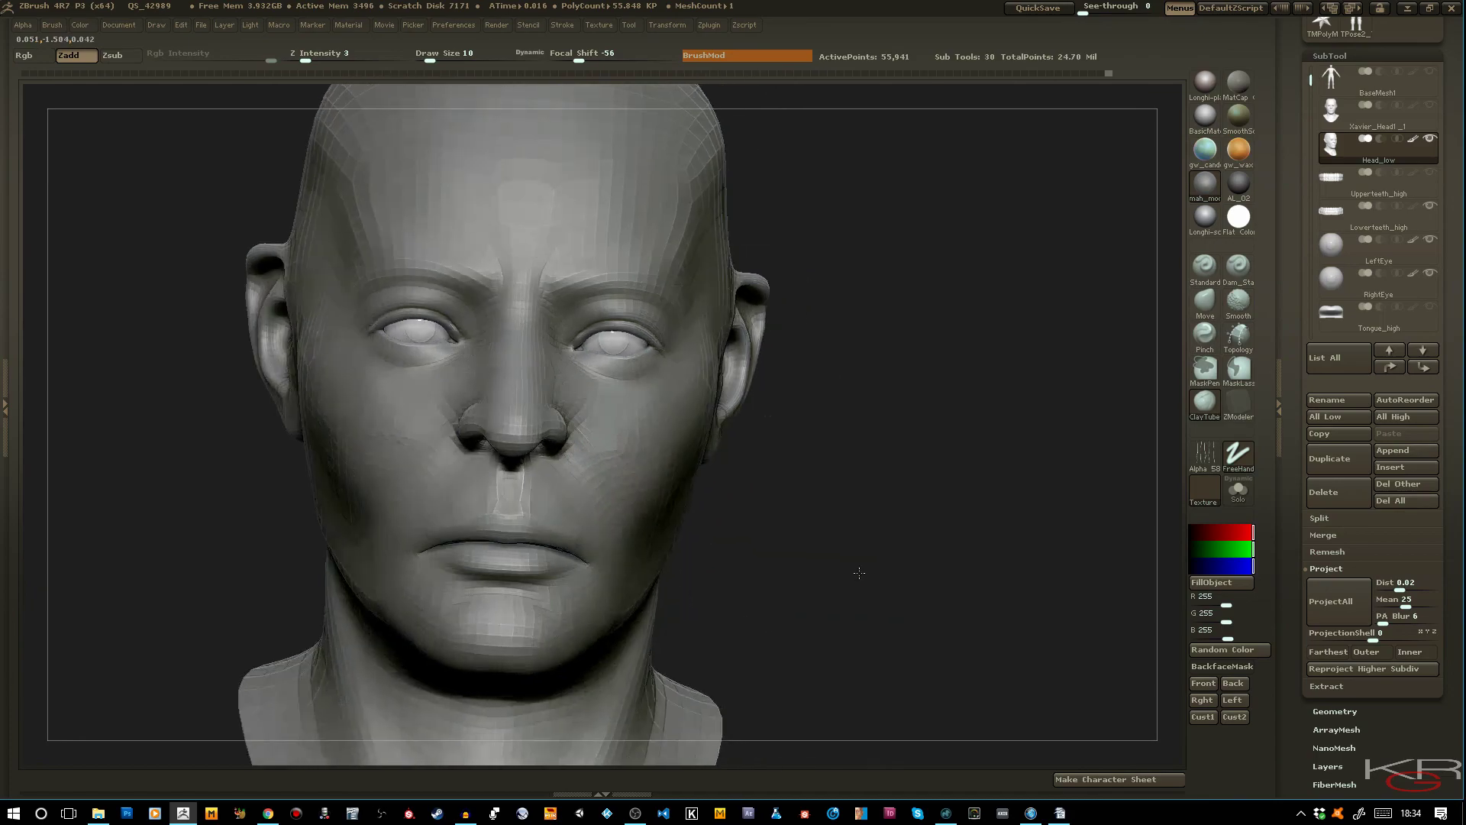
mouse_move(859, 573)
left_mouse_down("shift")
mouse_move(858, 585)
mouse_move(706, 554)
left_mouse_up("shift")
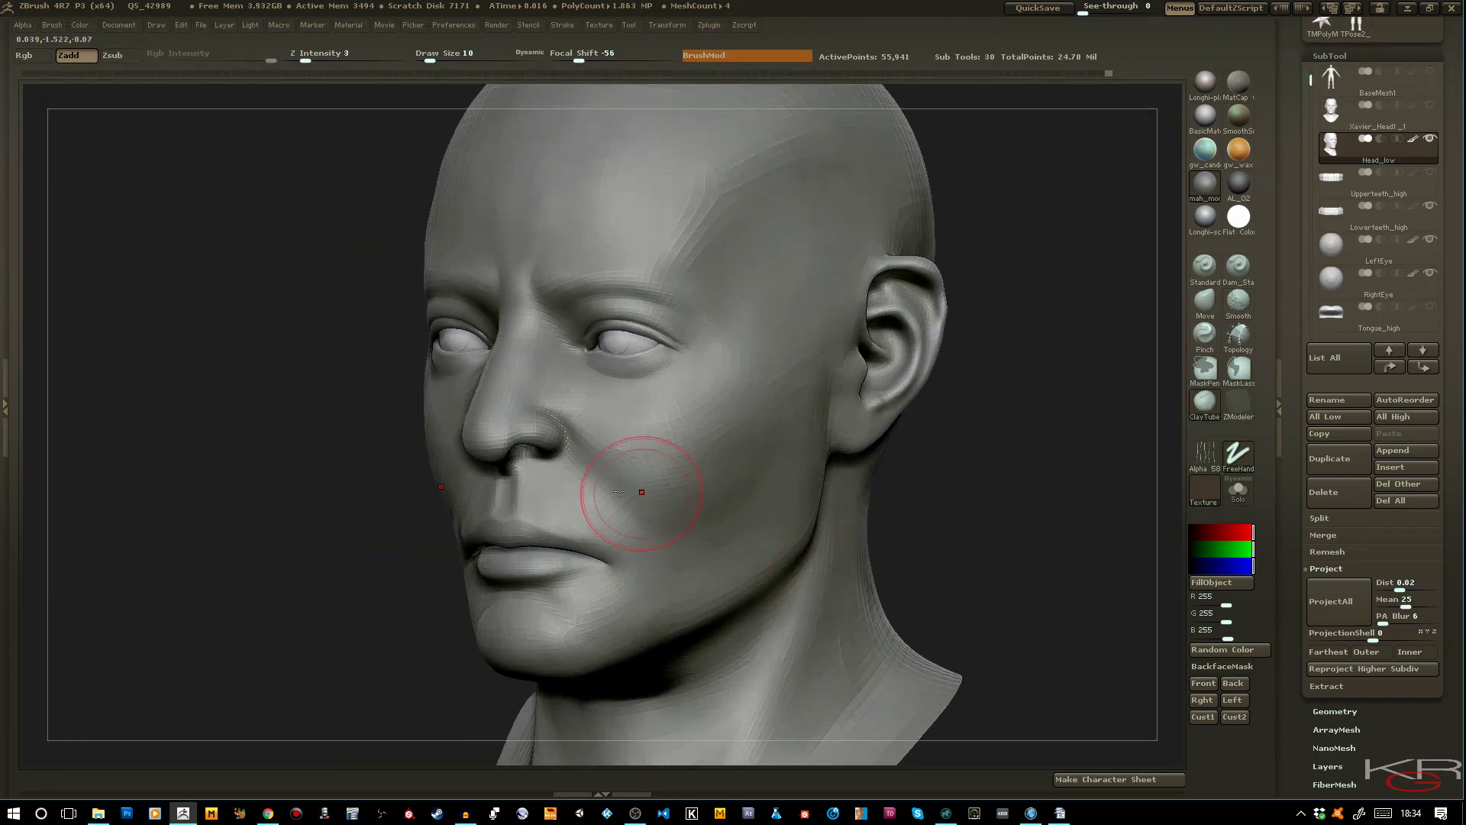
Sculpt the chin and the area below the mouth corner with ClayTubes at a draw size of 7
key("bracketleft")
mouse_move(578, 586)
left_mouse_down()
mouse_move(582, 616)
mouse_move(596, 604)
left_mouse_up()
mouse_move(382, 563)
left_mouse_down()
mouse_move(814, 632)
mouse_move(592, 619)
left_mouse_up()
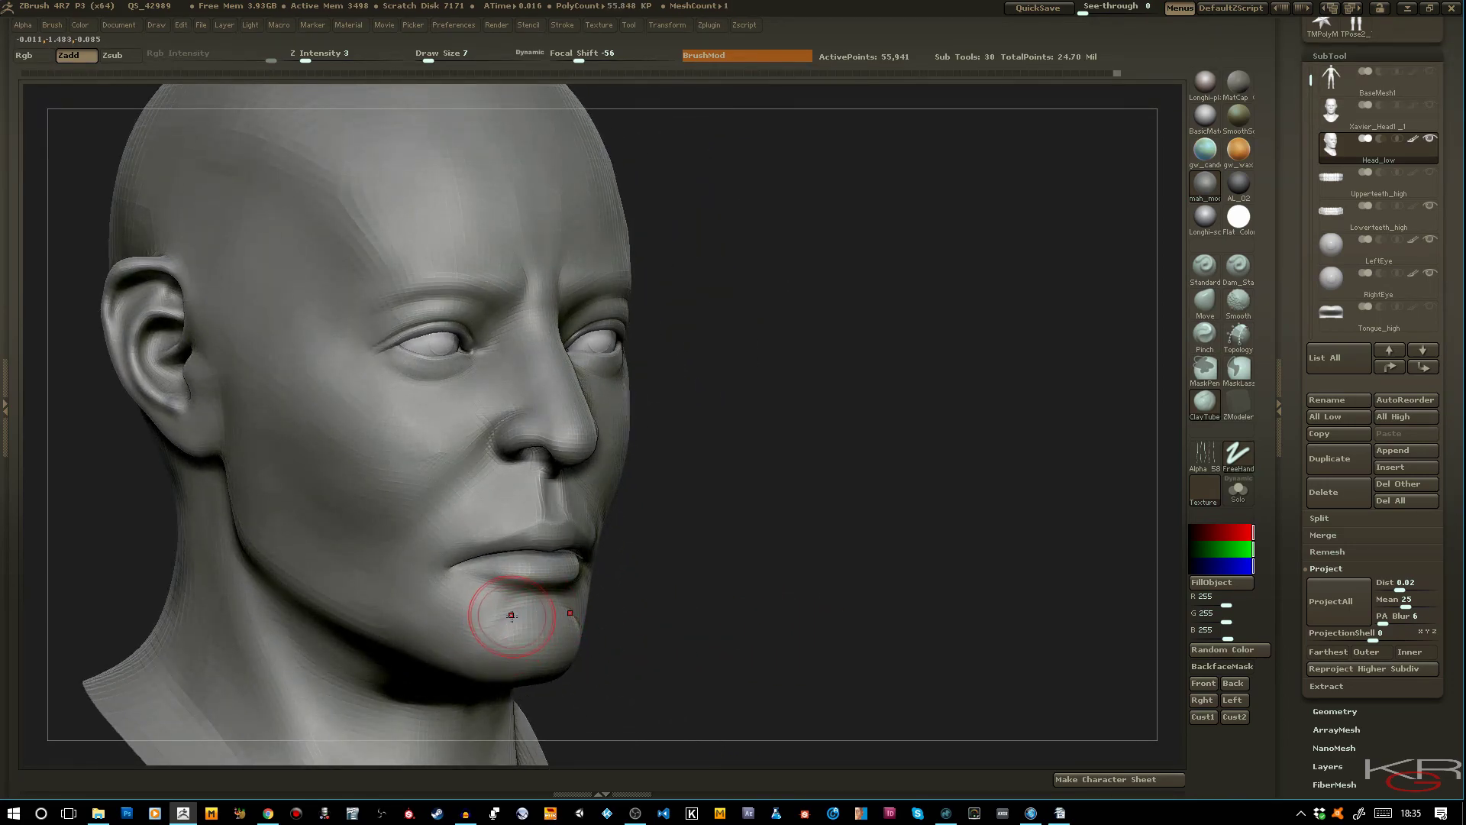
left_click_drag(520, 664, 563, 671)
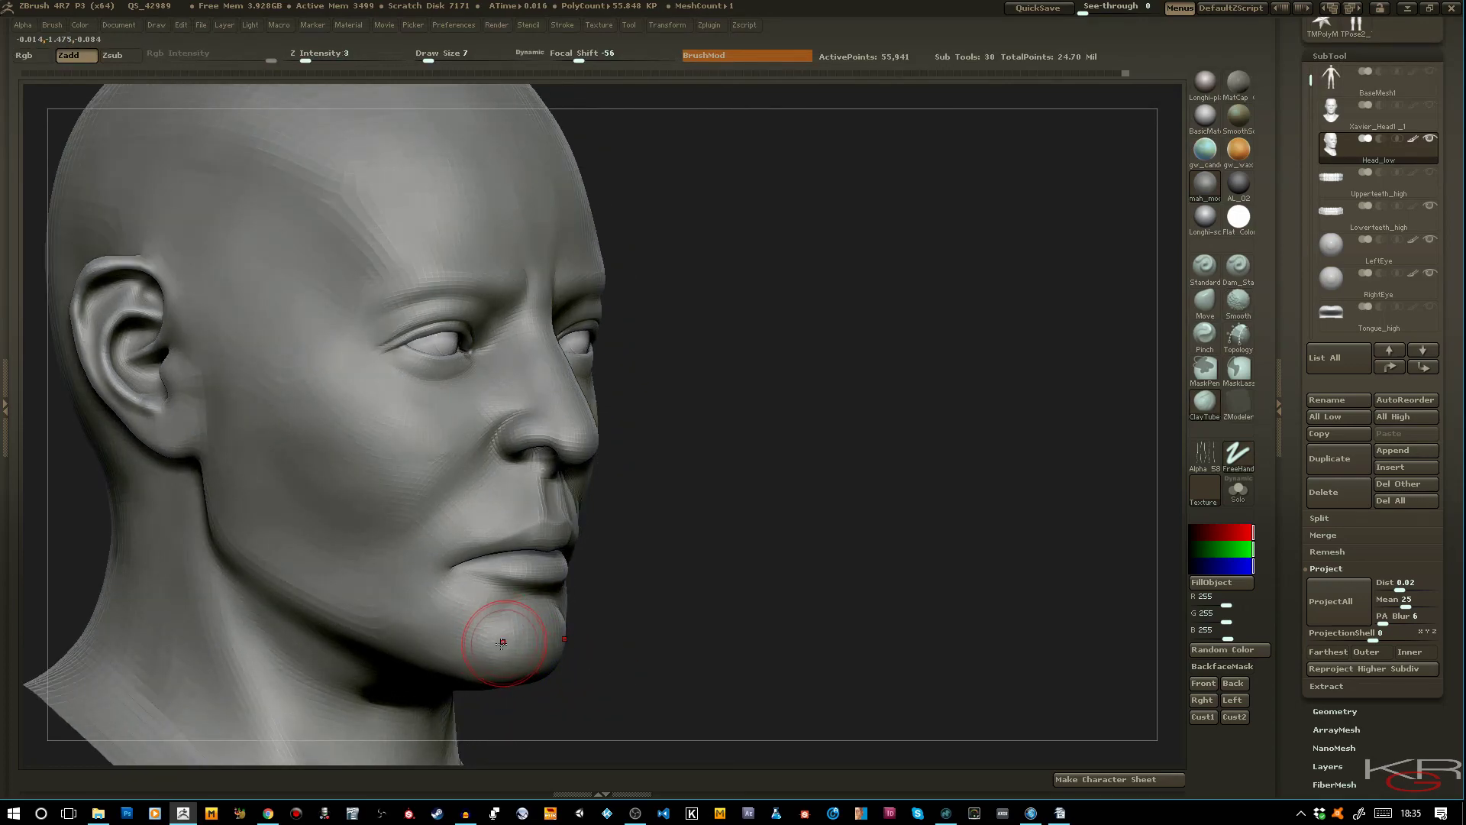
mouse_move(649, 680)
left_mouse_down()
mouse_move(632, 690)
mouse_move(786, 651)
mouse_move(759, 605)
left_mouse_up()
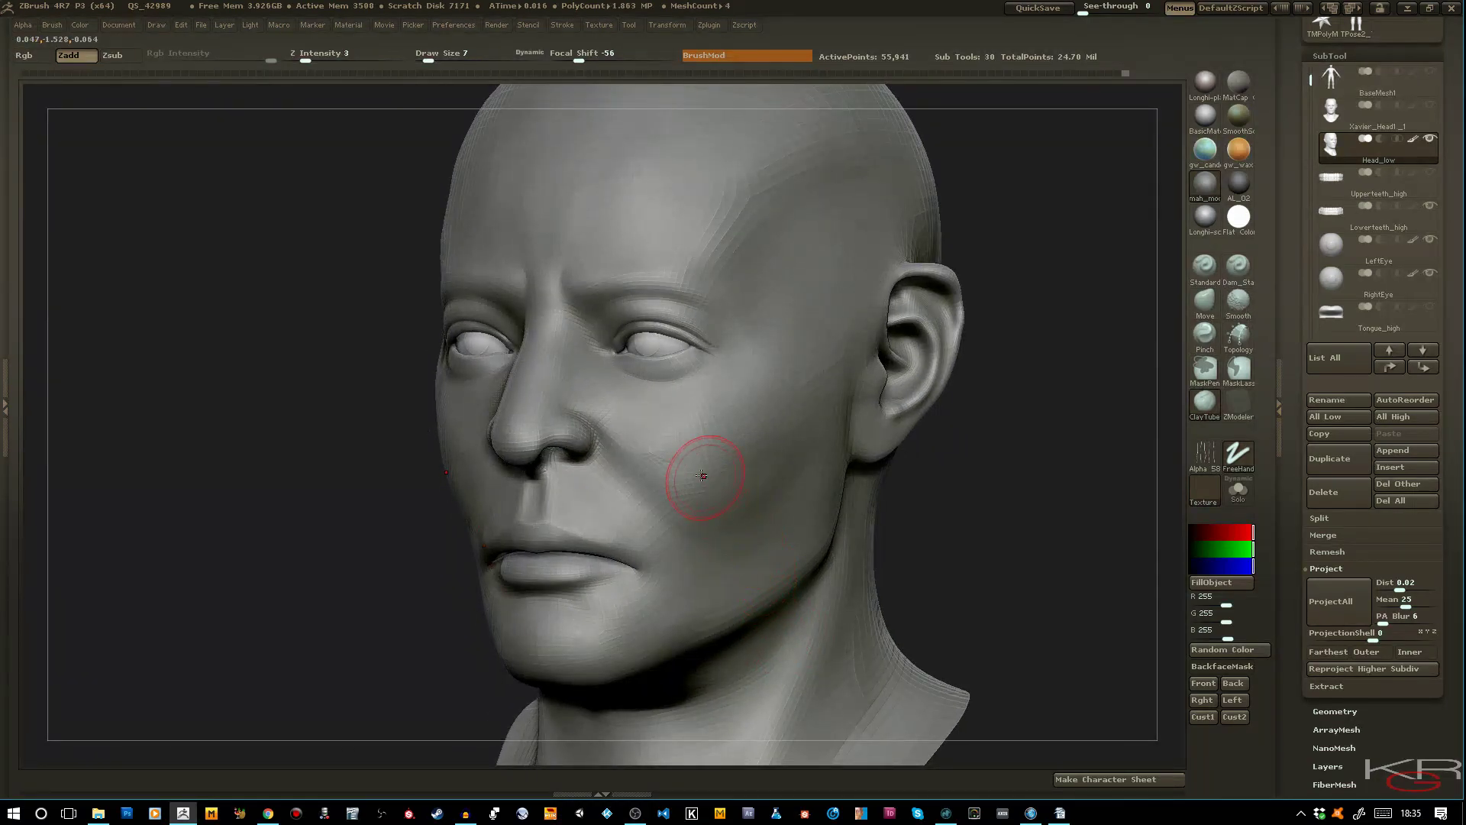
Subdivide the head mesh once more, smooth the inner brow and refine it with ClayTubes at a draw size of 3
key("ctrl+d")
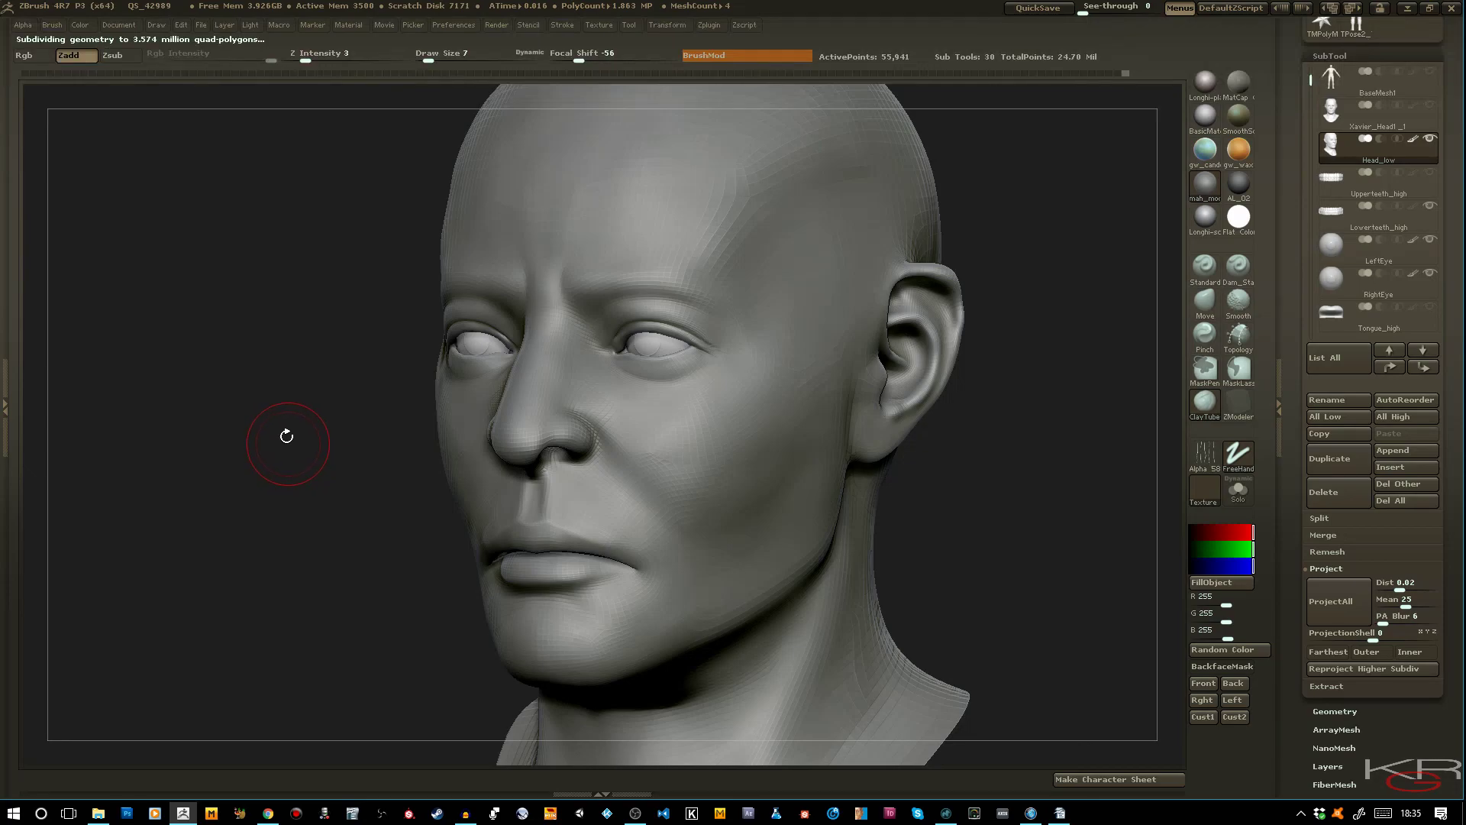
left_click_drag(581, 272, 588, 292, "shift")
key("bracketleft")
key("bracketleft")
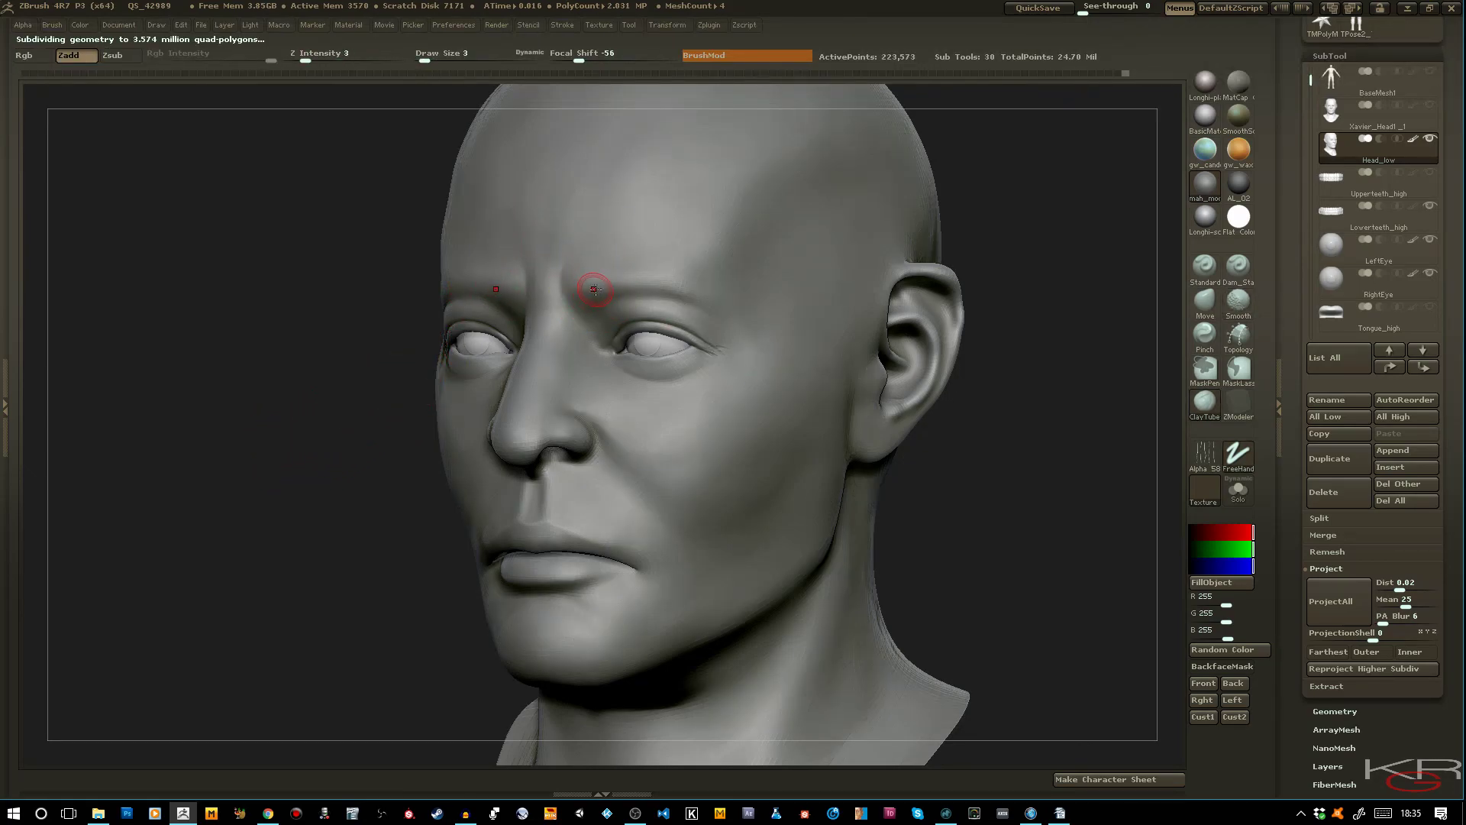
left_click_drag(350, 222, 393, 245)
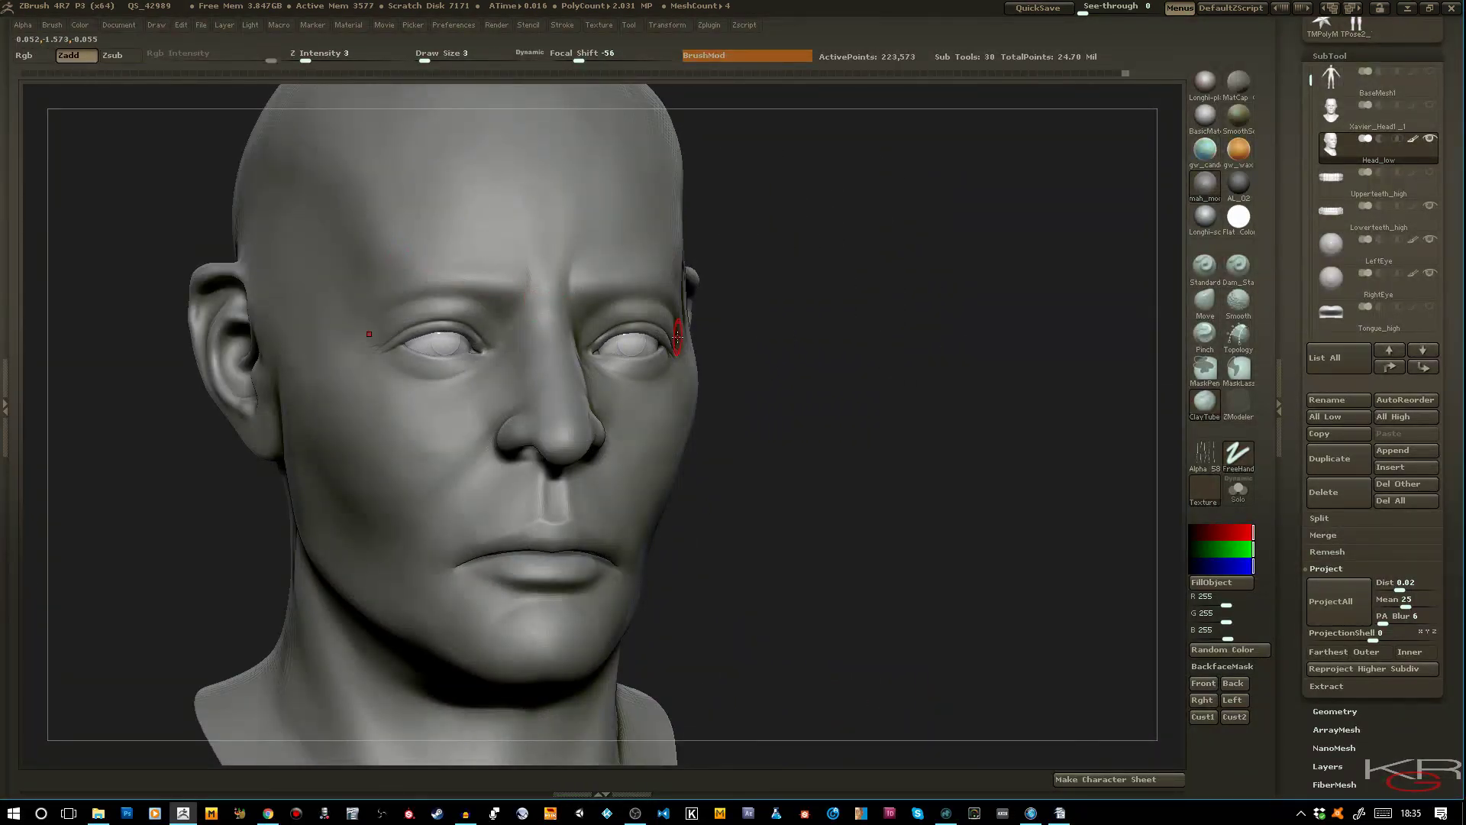
key("f")
left_click_drag(874, 413, 903, 431)
right_click_drag(904, 431, 911, 441, "ctrl")
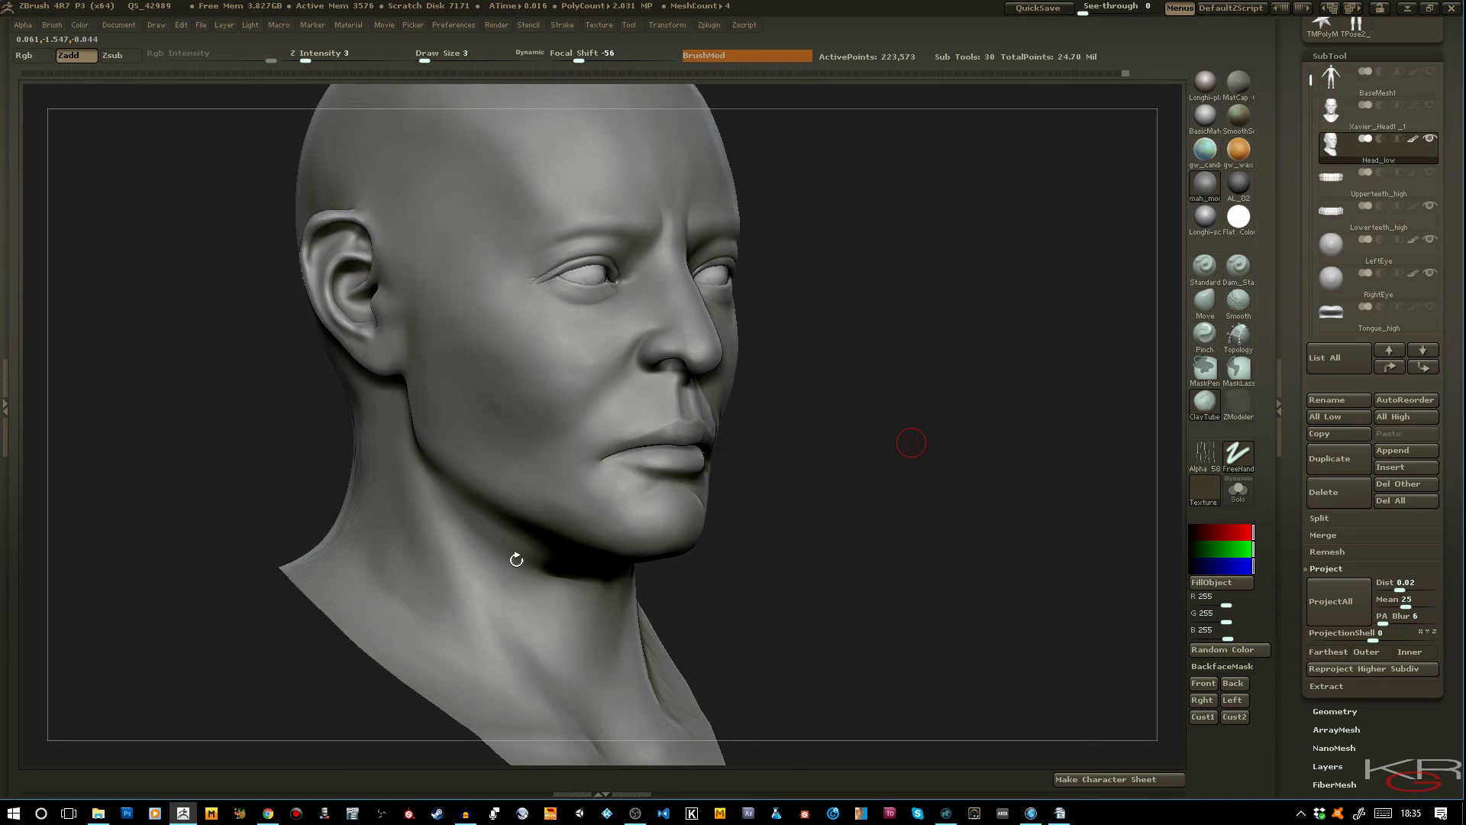
left_click_drag(870, 485, 882, 455)
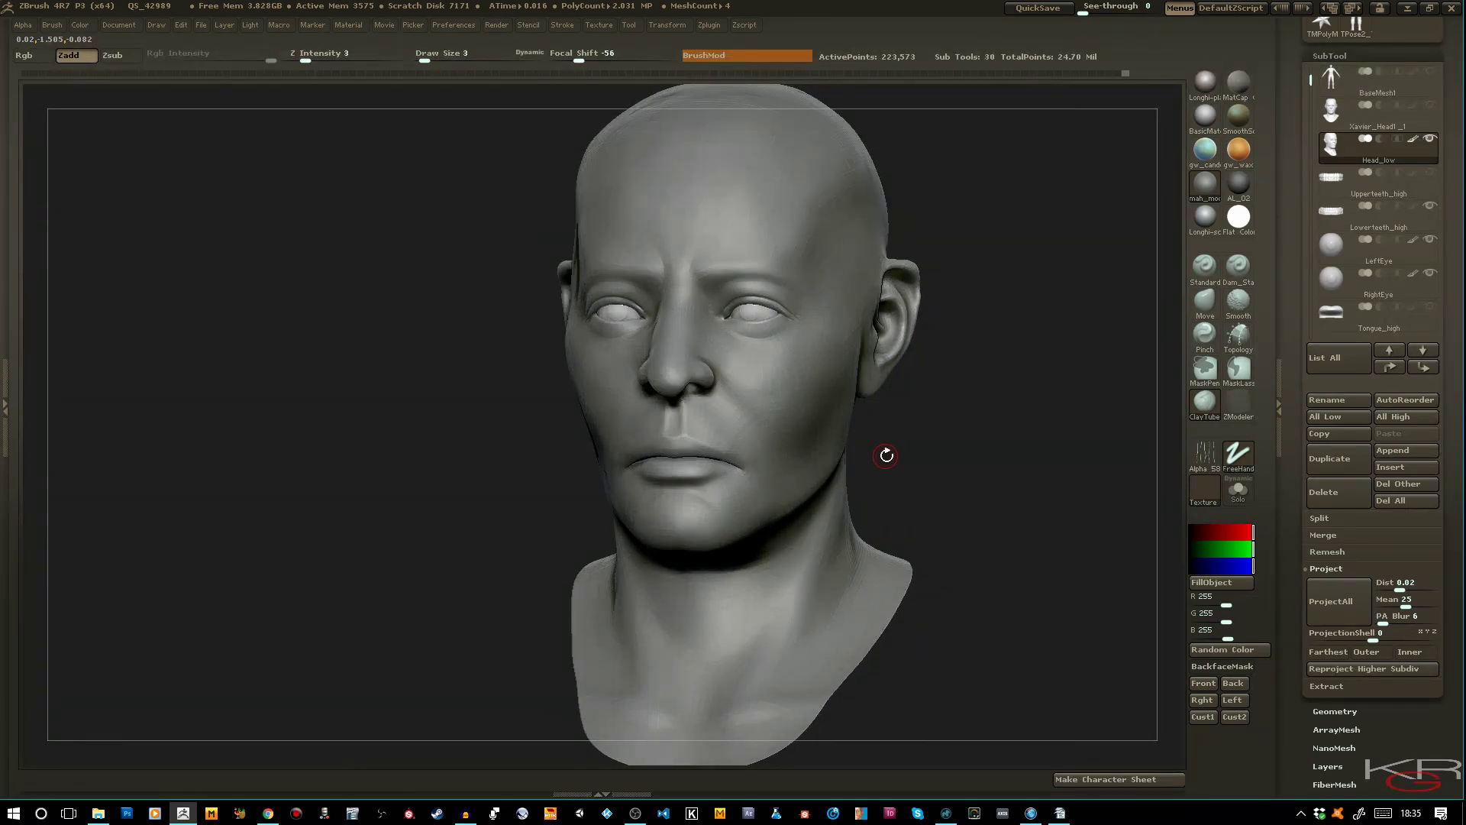